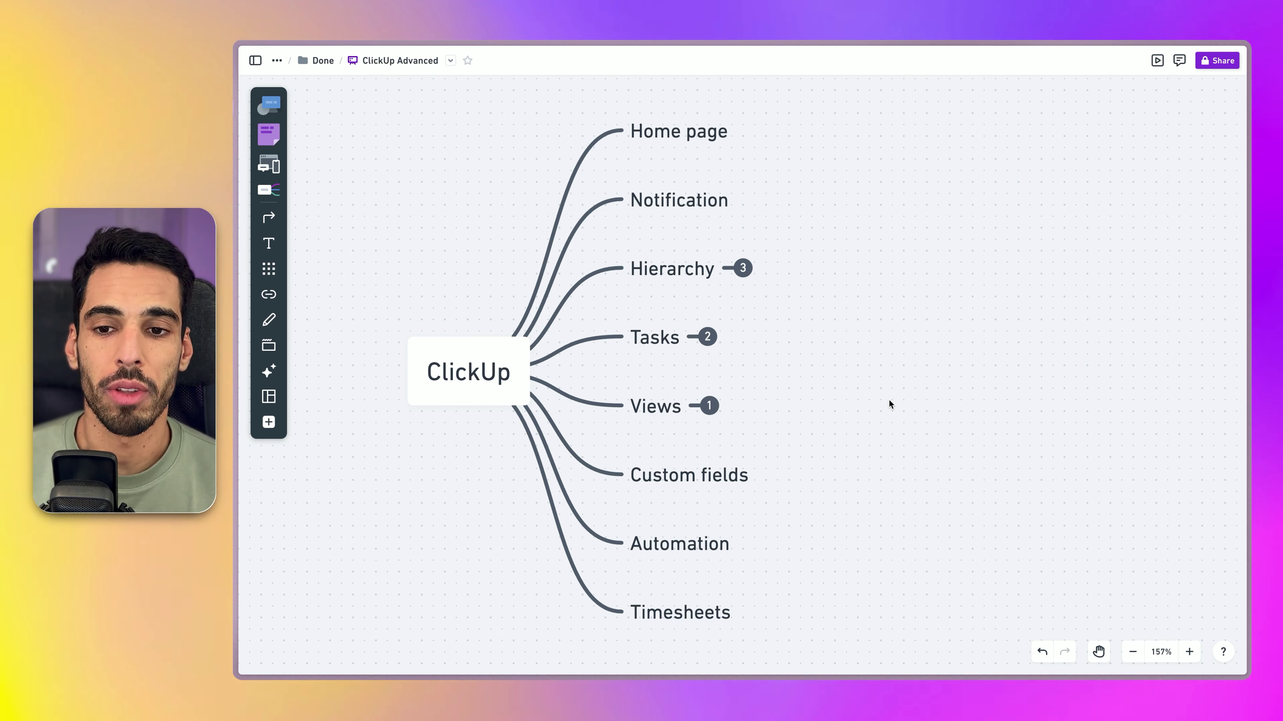
Expand the Hierarchy branch of the ClickUp mind map to show its levels, and collapse it again
{"action": "left_click", "coordinate": [742, 268]}
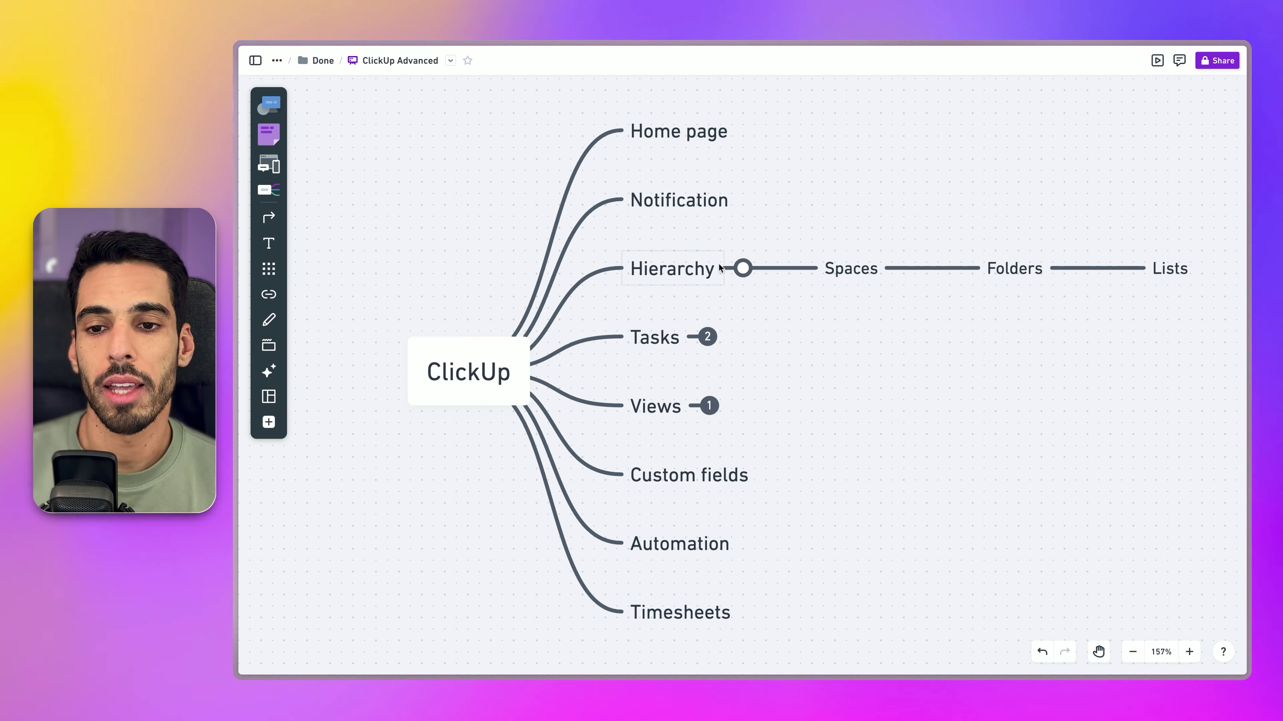
{"action": "left_click", "coordinate": [737, 268]}
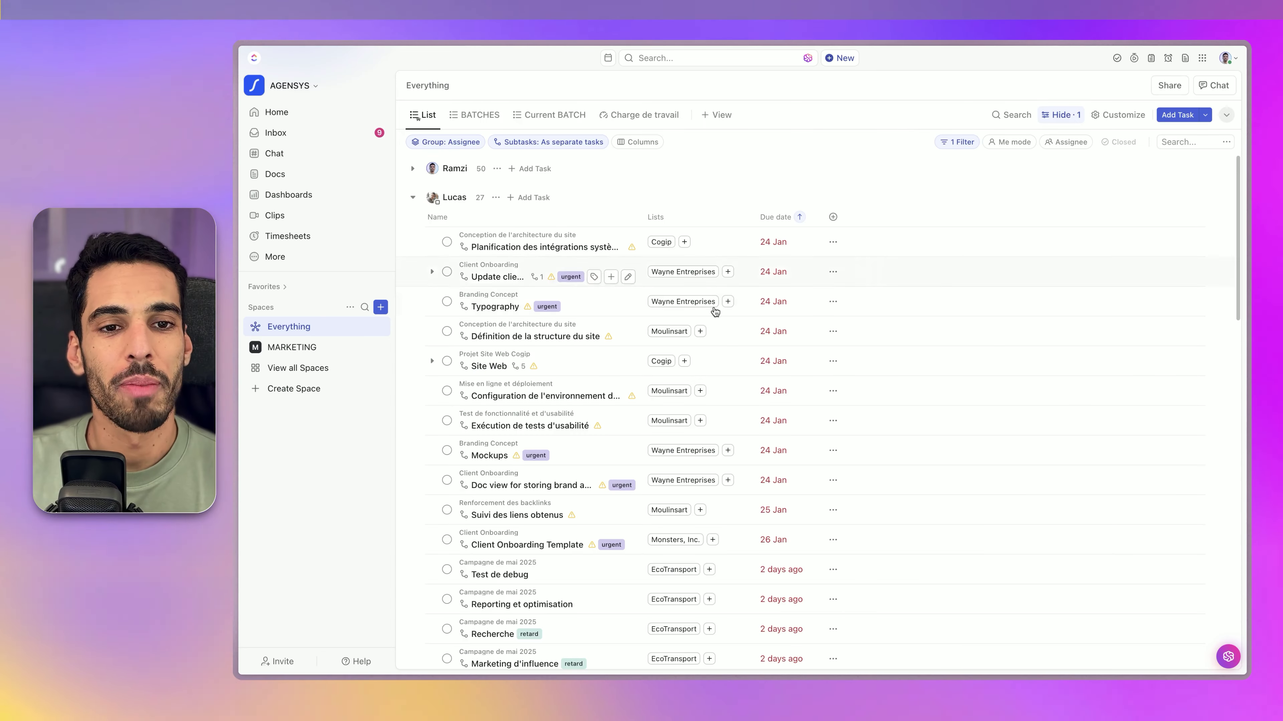
Go to the workspace's Home page and look through the to-do tasks in the My Work card
{"action": "left_click", "coordinate": [277, 111]}
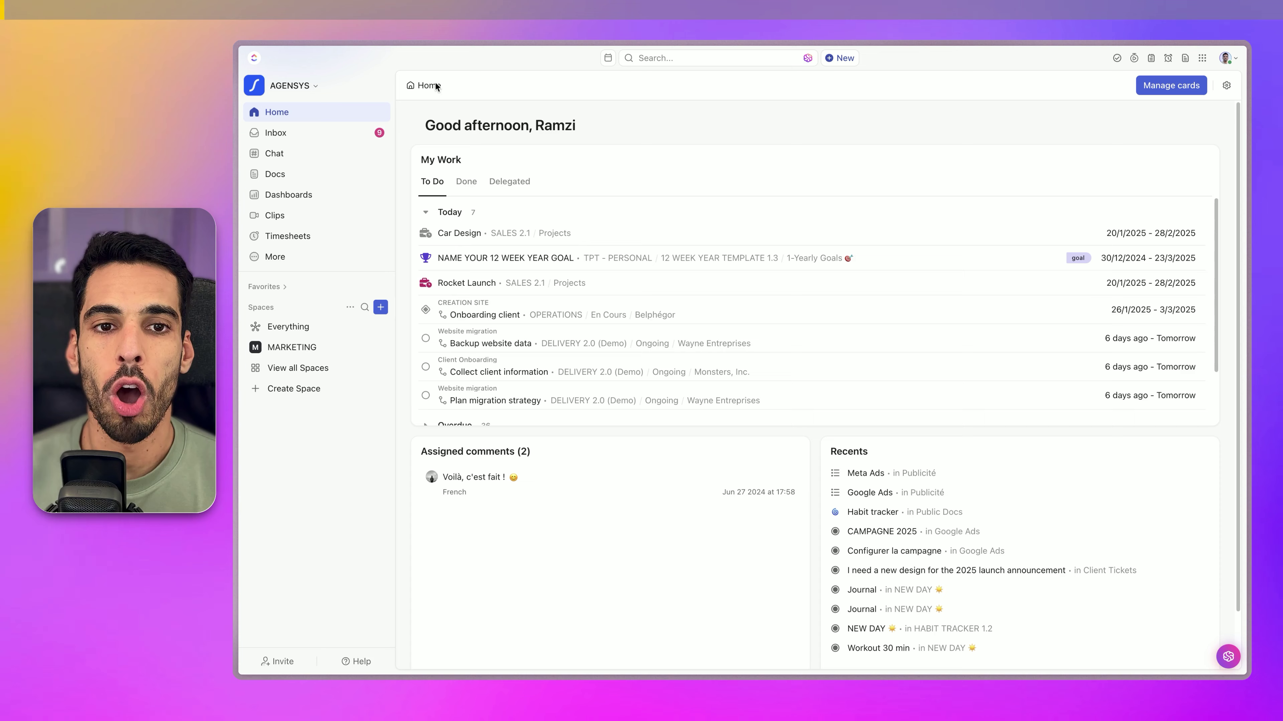
{"action": "scroll", "coordinate": [636, 334], "scroll_direction": "down", "scroll_amount": 3}
{"action": "scroll", "coordinate": [717, 374], "scroll_direction": "up", "scroll_amount": 3}
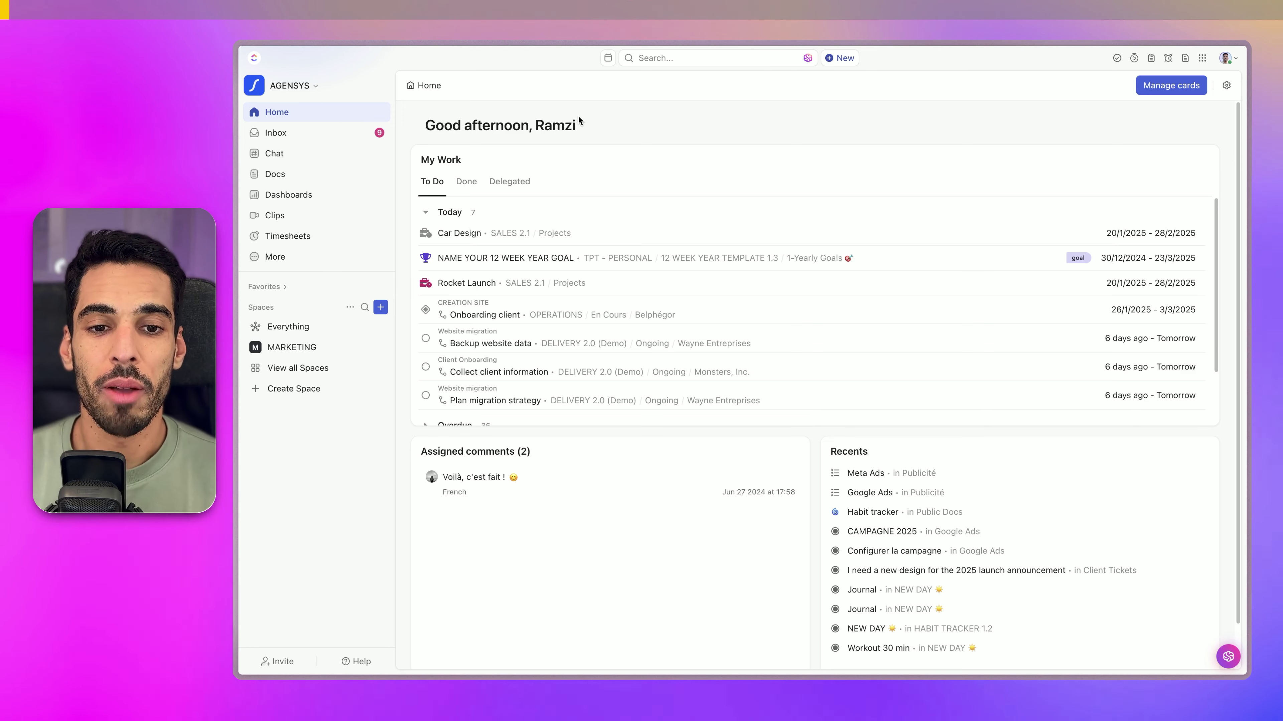
{"action": "scroll", "coordinate": [492, 286], "scroll_direction": "down", "scroll_amount": 3}
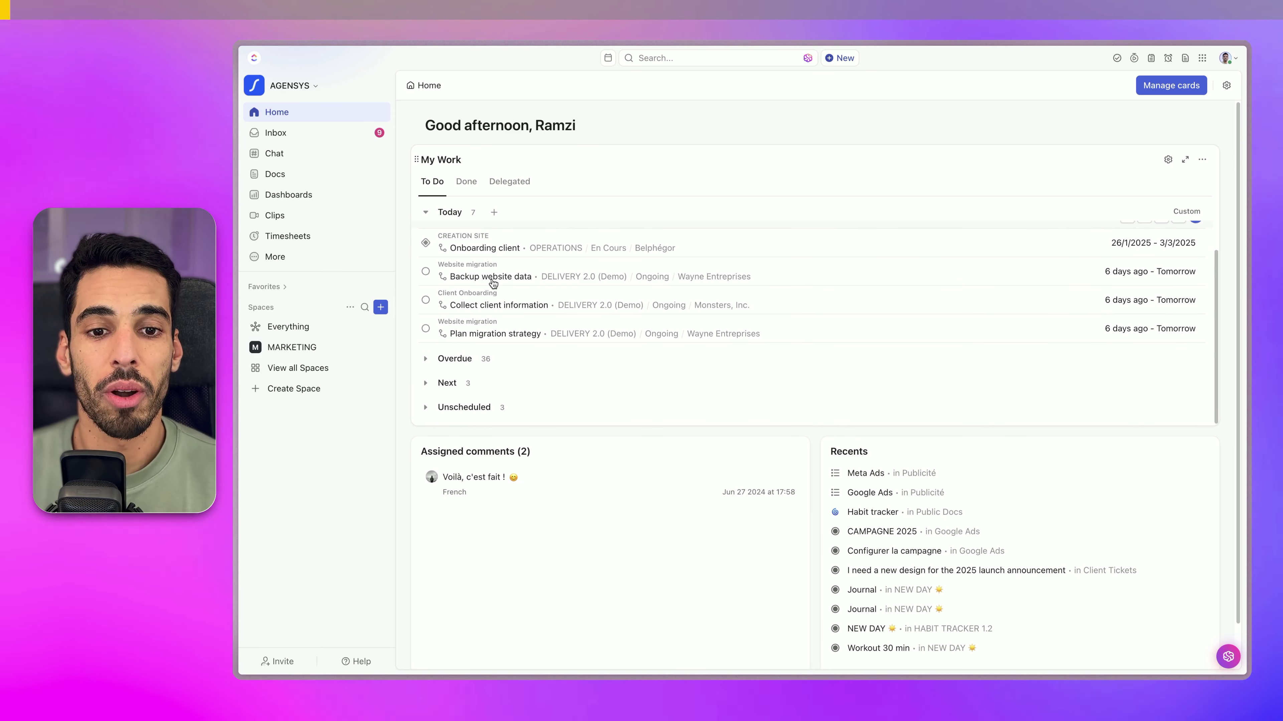
{"action": "scroll", "coordinate": [488, 264], "scroll_direction": "up", "scroll_amount": 3}
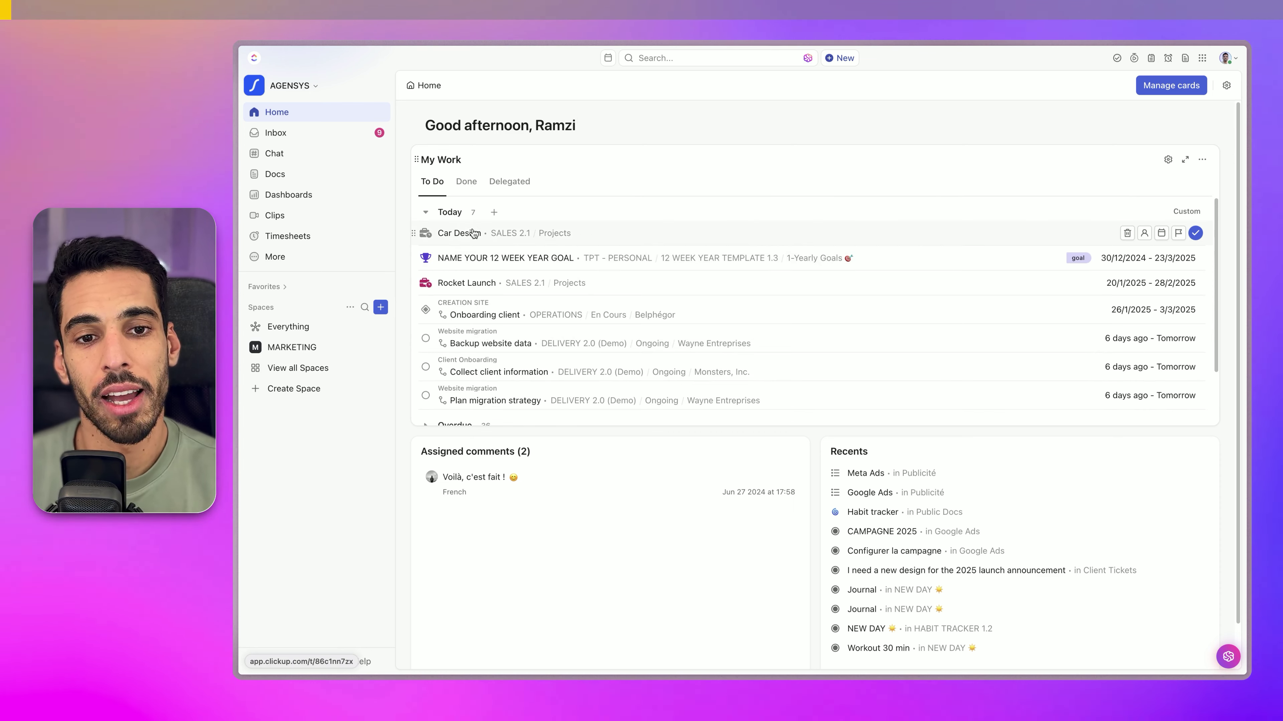
Collapse the Today group in My Work, and expand the Next group to check its tasks before collapsing it too
{"action": "left_click", "coordinate": [426, 213]}
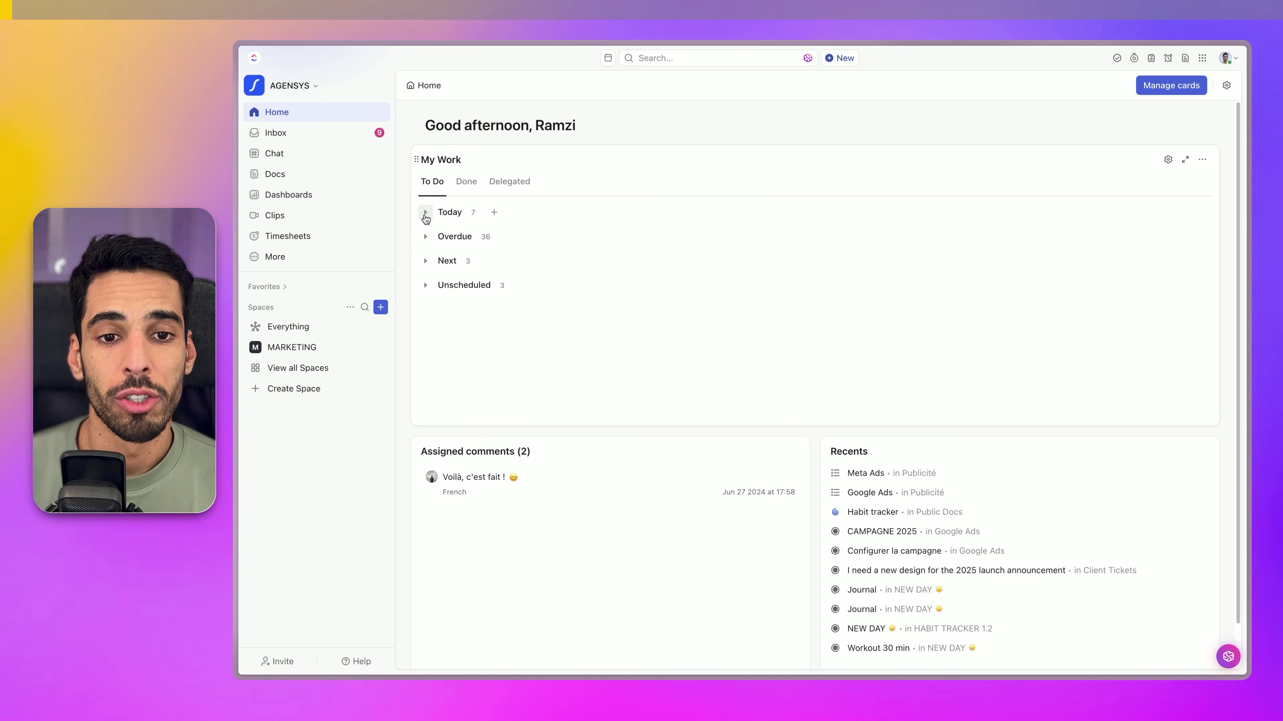
{"action": "left_click", "coordinate": [425, 213]}
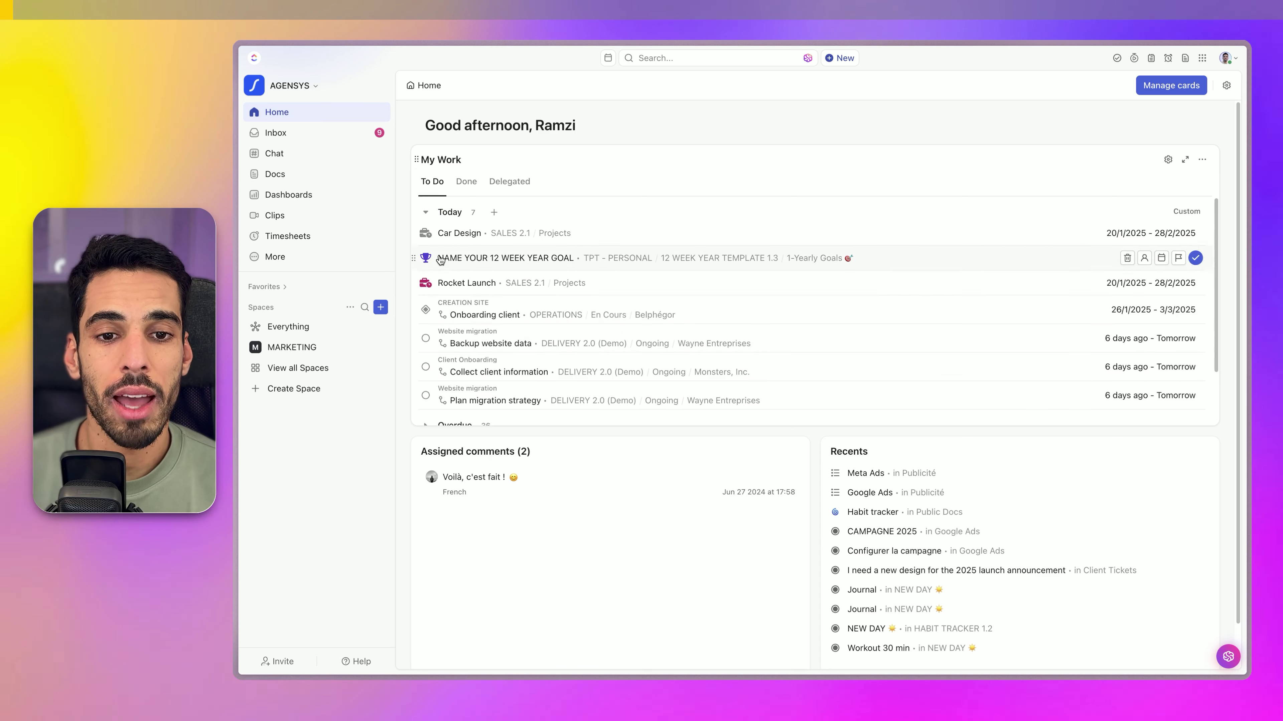
{"action": "left_click", "coordinate": [425, 213]}
{"action": "left_click", "coordinate": [426, 261]}
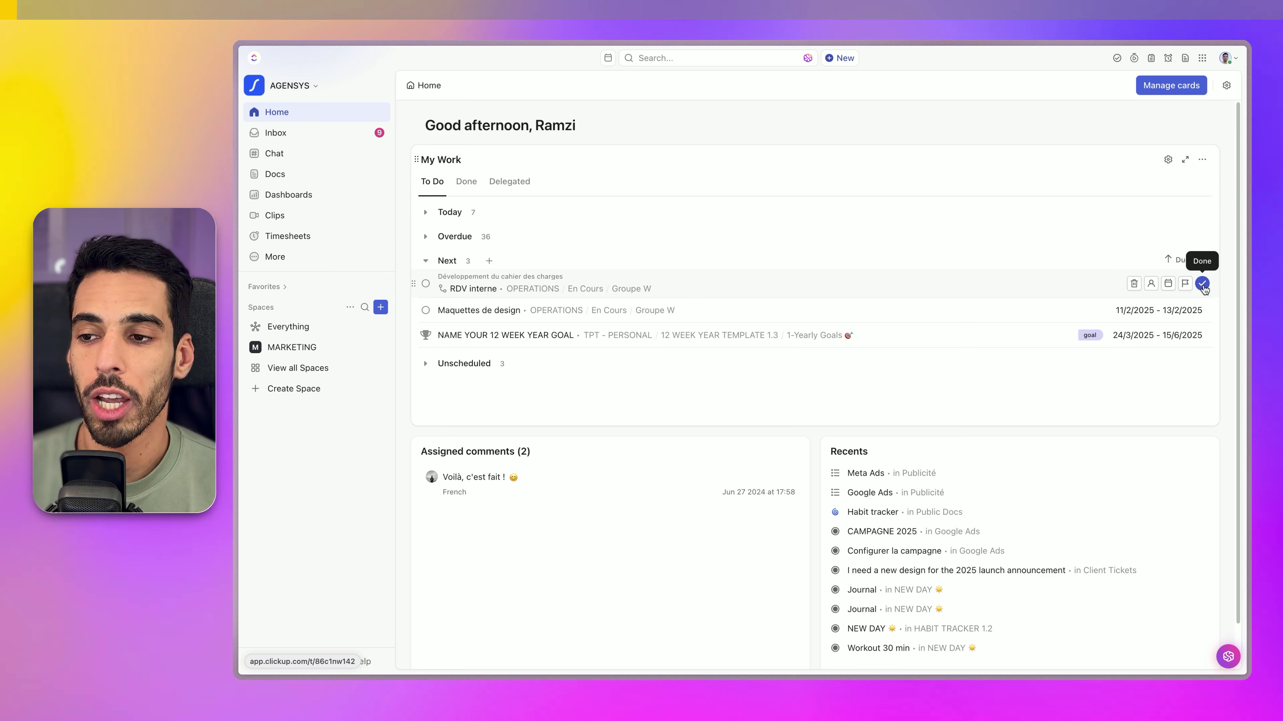
{"action": "left_click", "coordinate": [426, 261]}
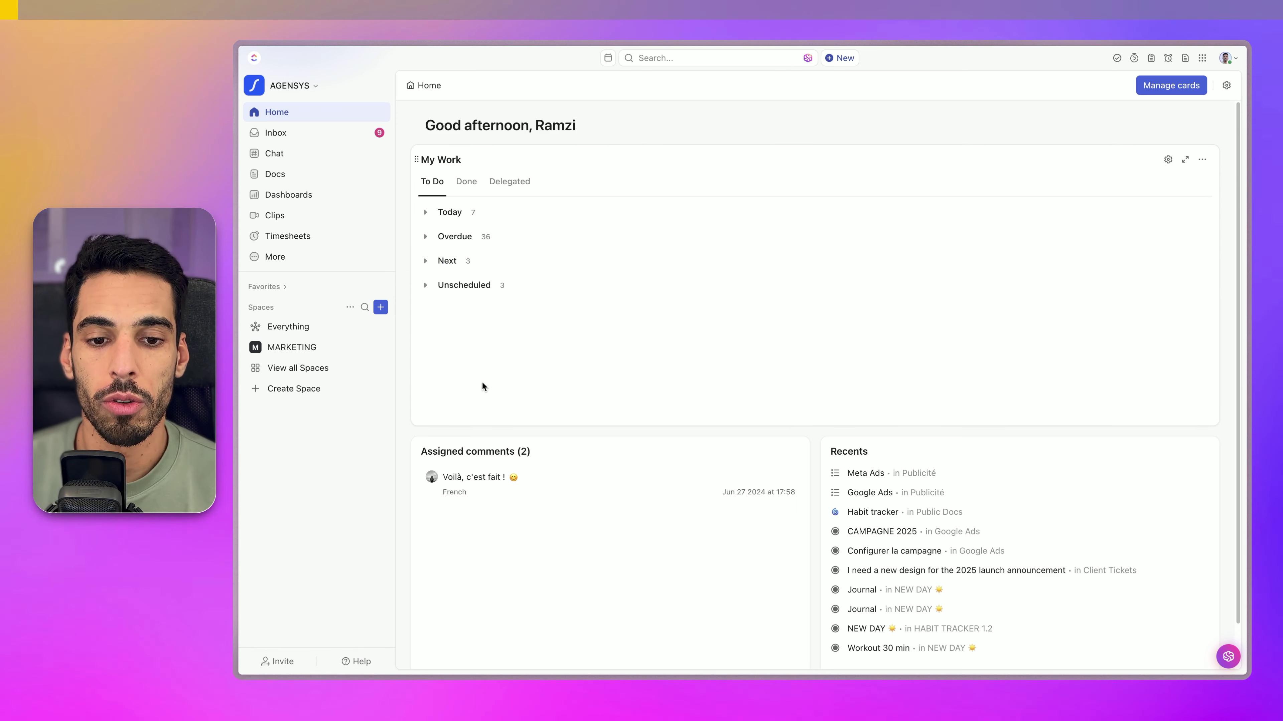
Examine the cards that can be added to the Home page, from AI StandUp to Reminders, without changing the selection
{"action": "scroll", "coordinate": [482, 387], "scroll_direction": "down", "scroll_amount": 2}
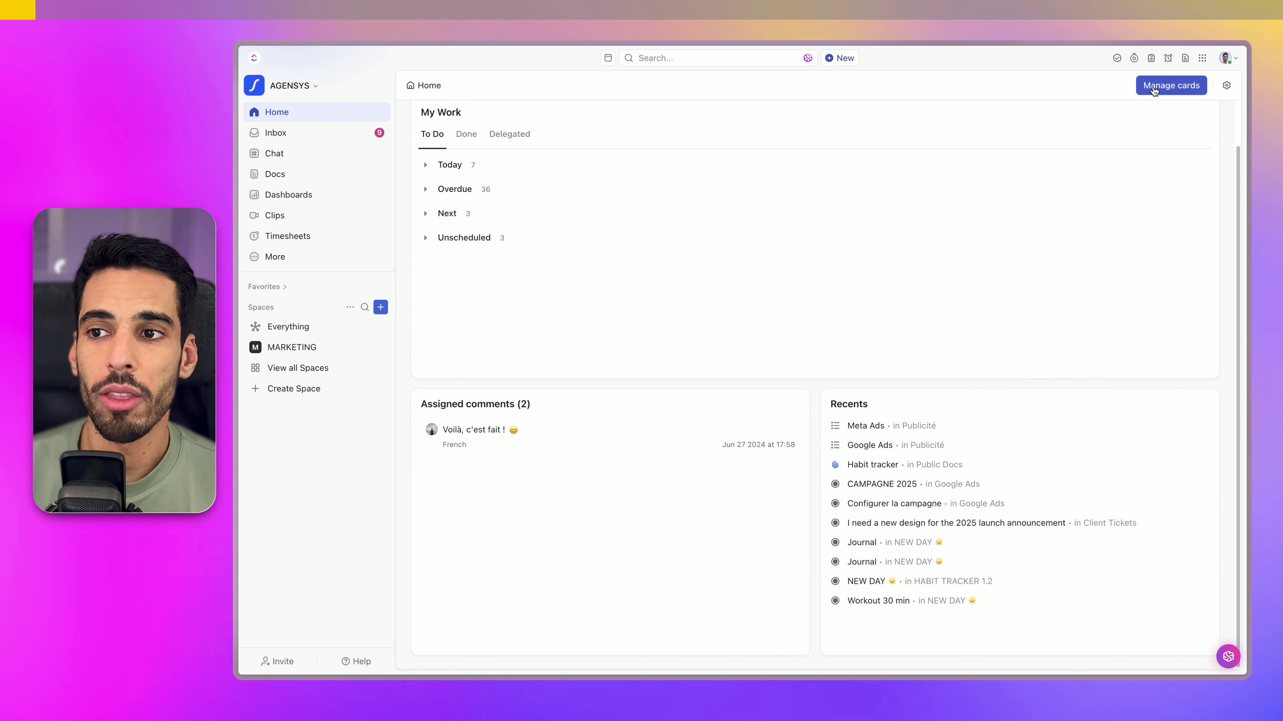
{"action": "left_click", "coordinate": [1171, 85]}
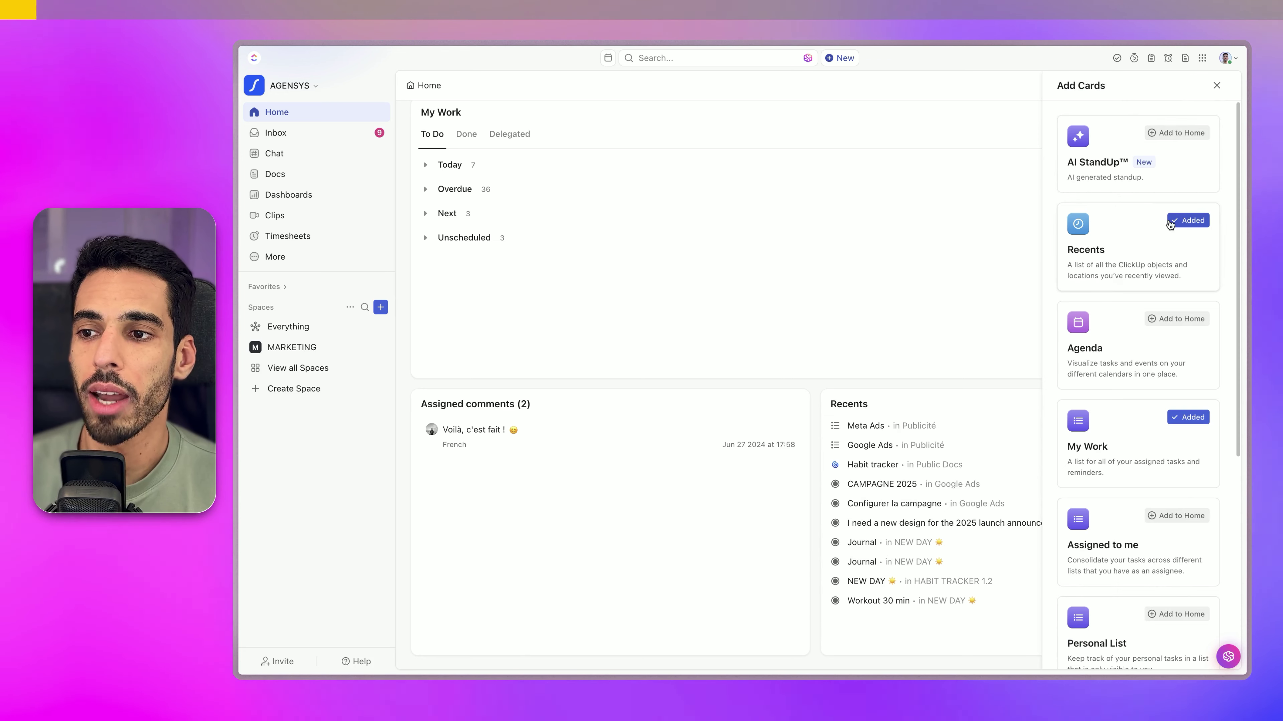
{"action": "scroll", "coordinate": [1189, 414], "scroll_direction": "down", "scroll_amount": 5}
{"action": "left_click", "coordinate": [1181, 478]}
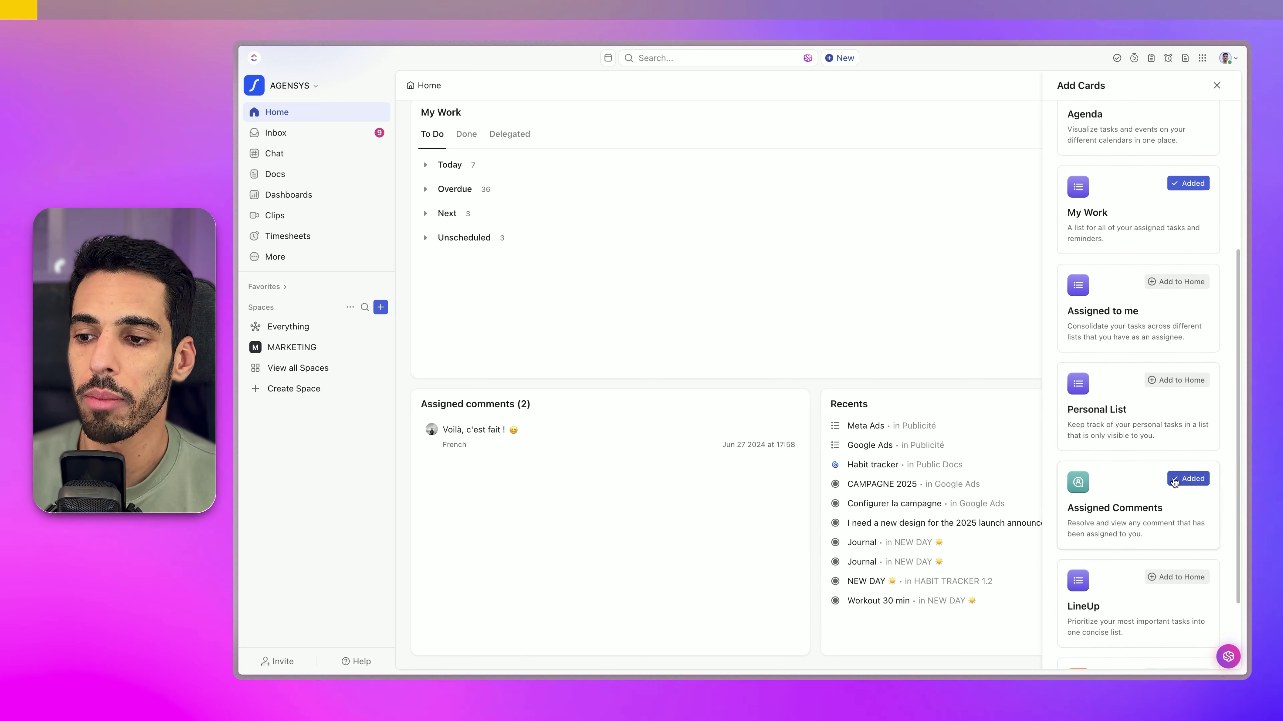
{"action": "scroll", "coordinate": [1161, 435], "scroll_direction": "up", "scroll_amount": 5}
{"action": "scroll", "coordinate": [1131, 387], "scroll_direction": "down", "scroll_amount": 5}
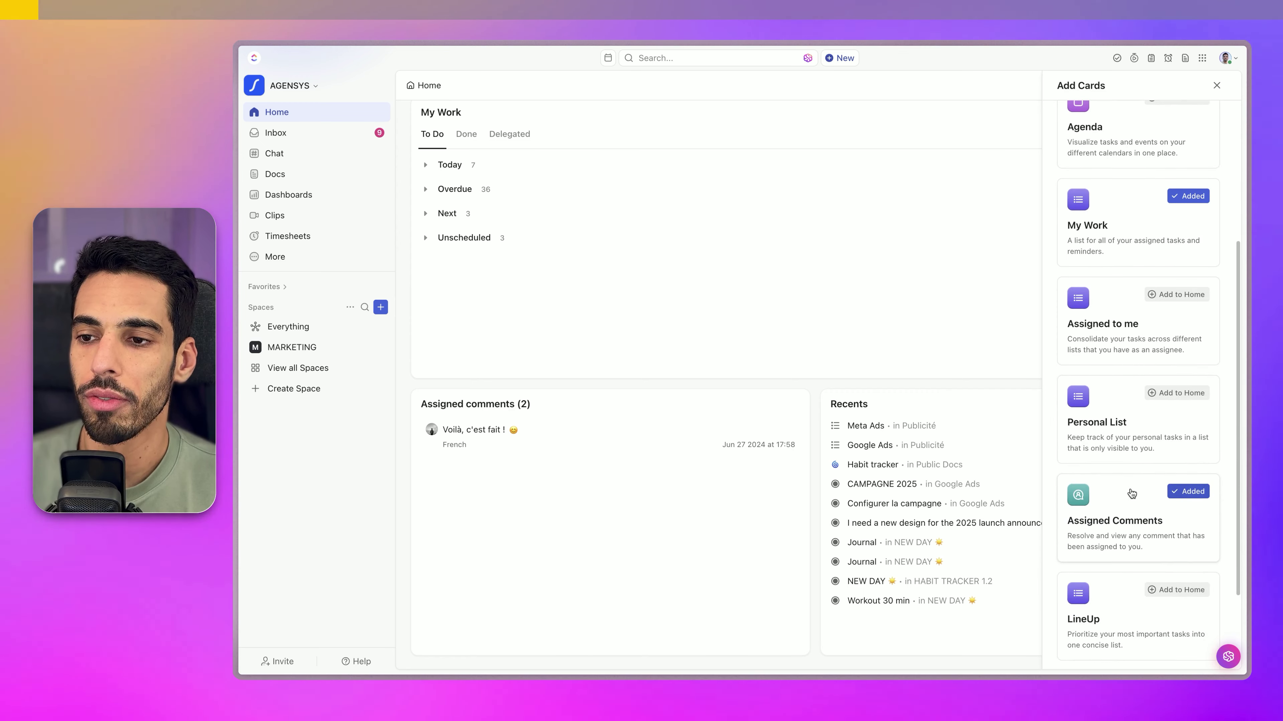
{"action": "scroll", "coordinate": [1133, 492], "scroll_direction": "up", "scroll_amount": 5}
{"action": "scroll", "coordinate": [1091, 354], "scroll_direction": "down", "scroll_amount": 5}
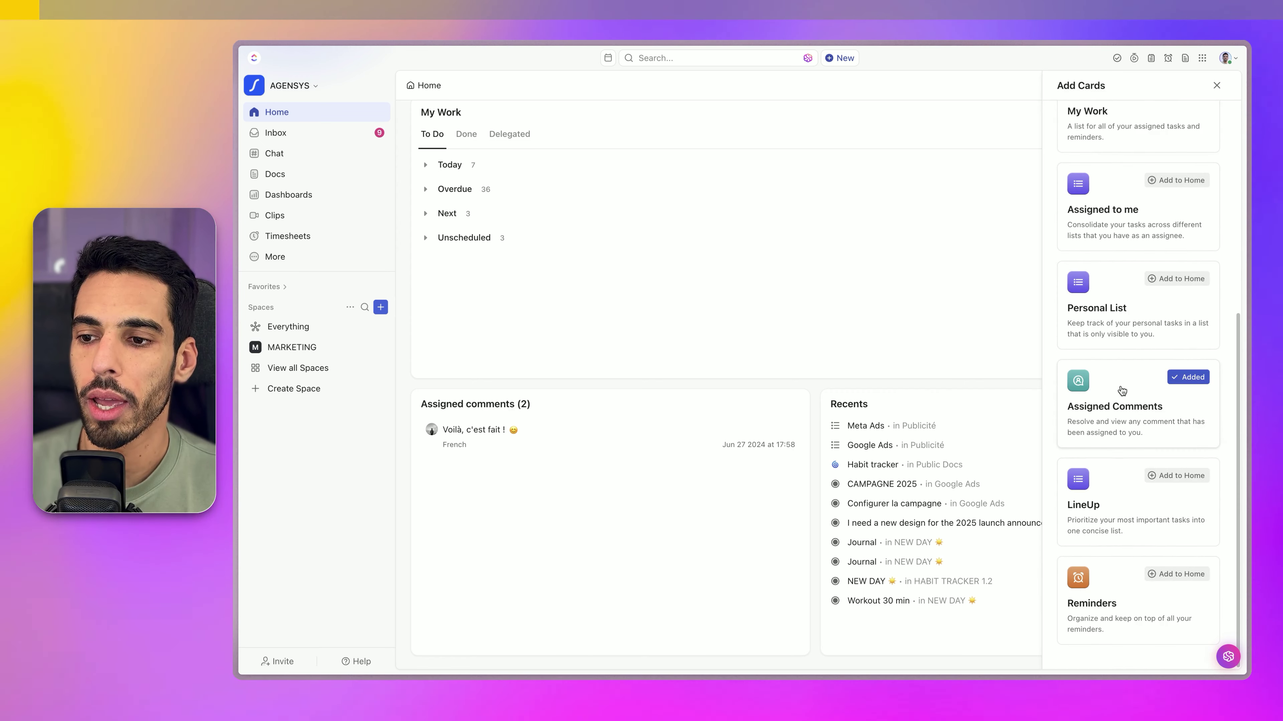
{"action": "left_click", "coordinate": [1216, 85]}
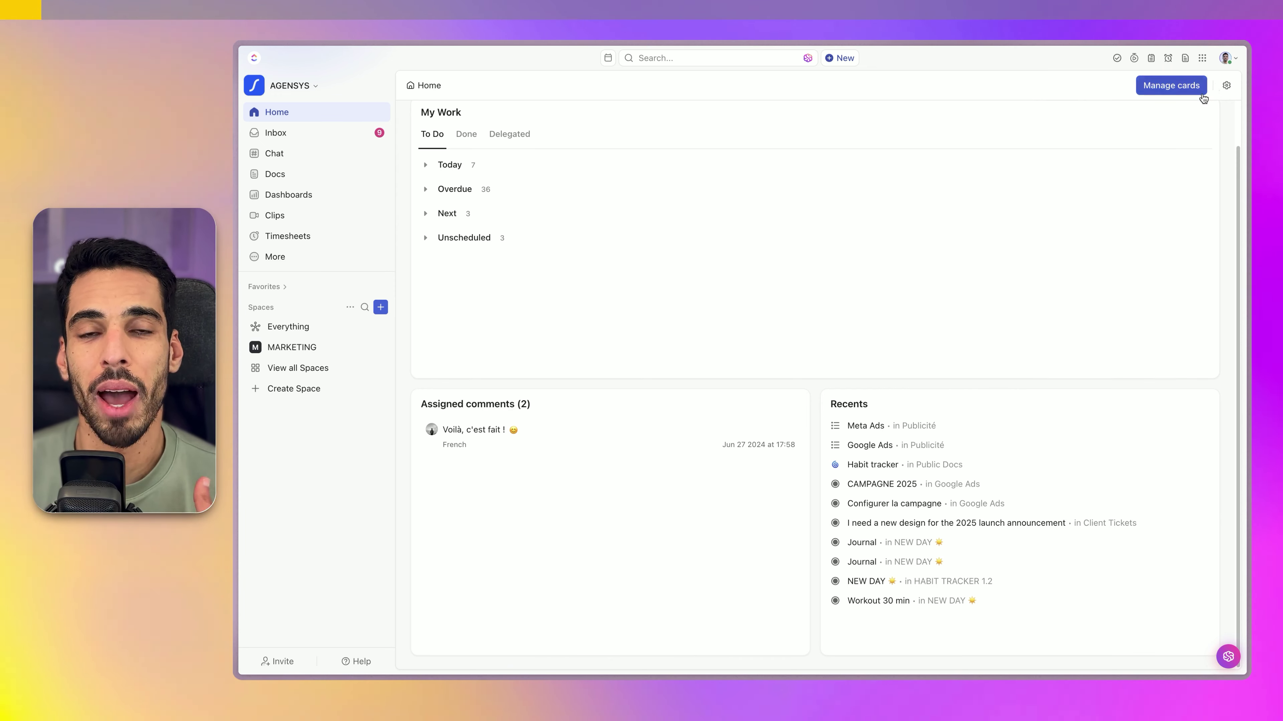
{"action": "scroll", "coordinate": [808, 207], "scroll_direction": "up", "scroll_amount": 2}
{"action": "left_click", "coordinate": [1169, 85]}
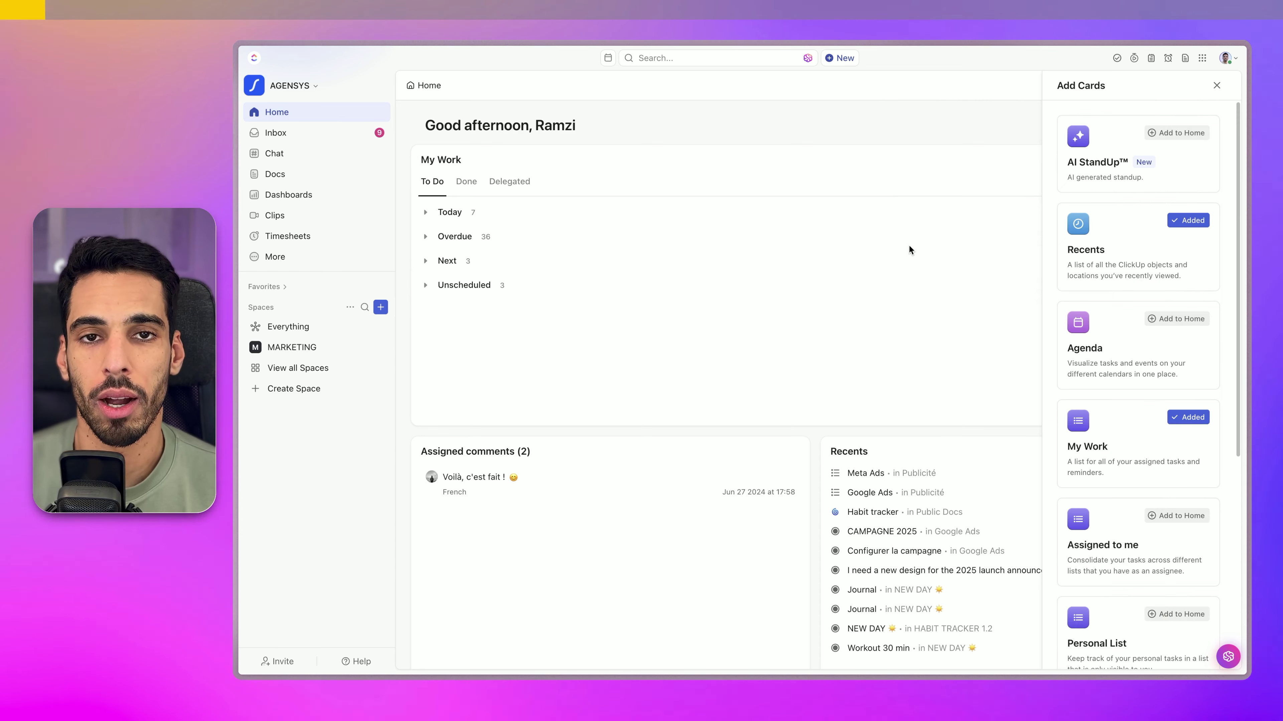
{"action": "key", "text": "Escape"}
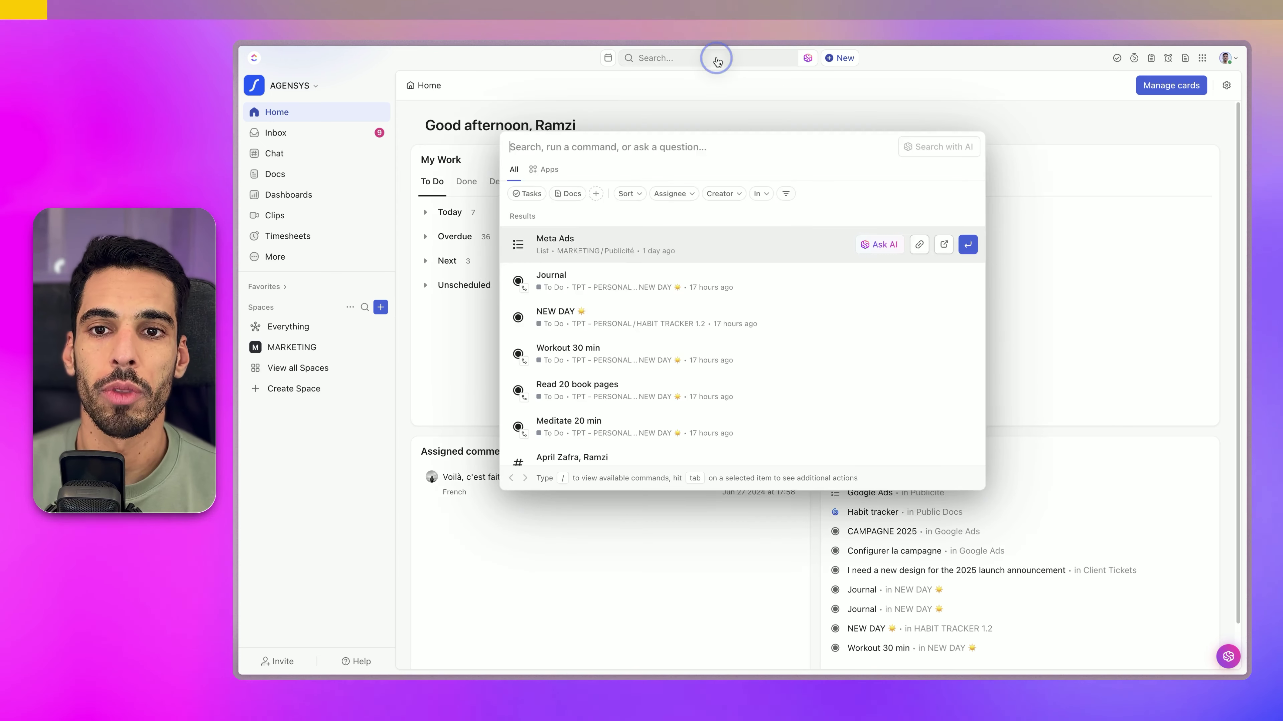
{"action": "left_click", "coordinate": [766, 63]}
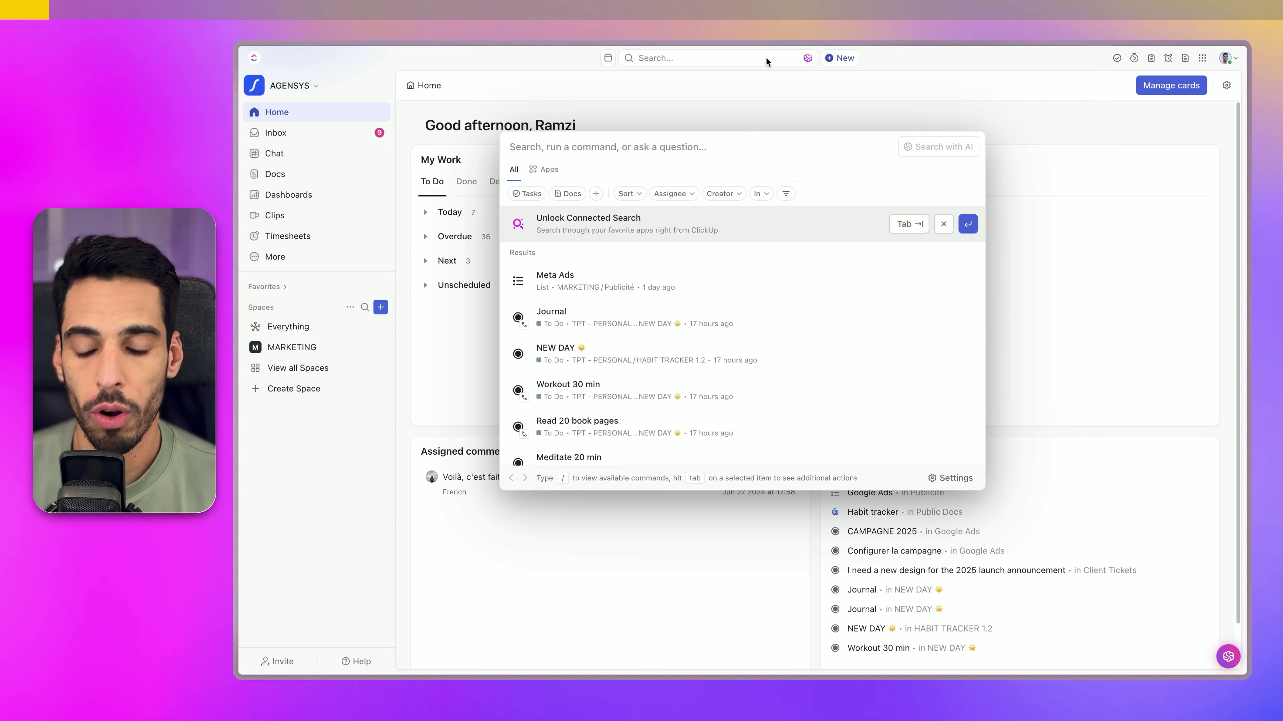
{"action": "left_click", "coordinate": [766, 63]}
{"action": "left_click", "coordinate": [767, 62]}
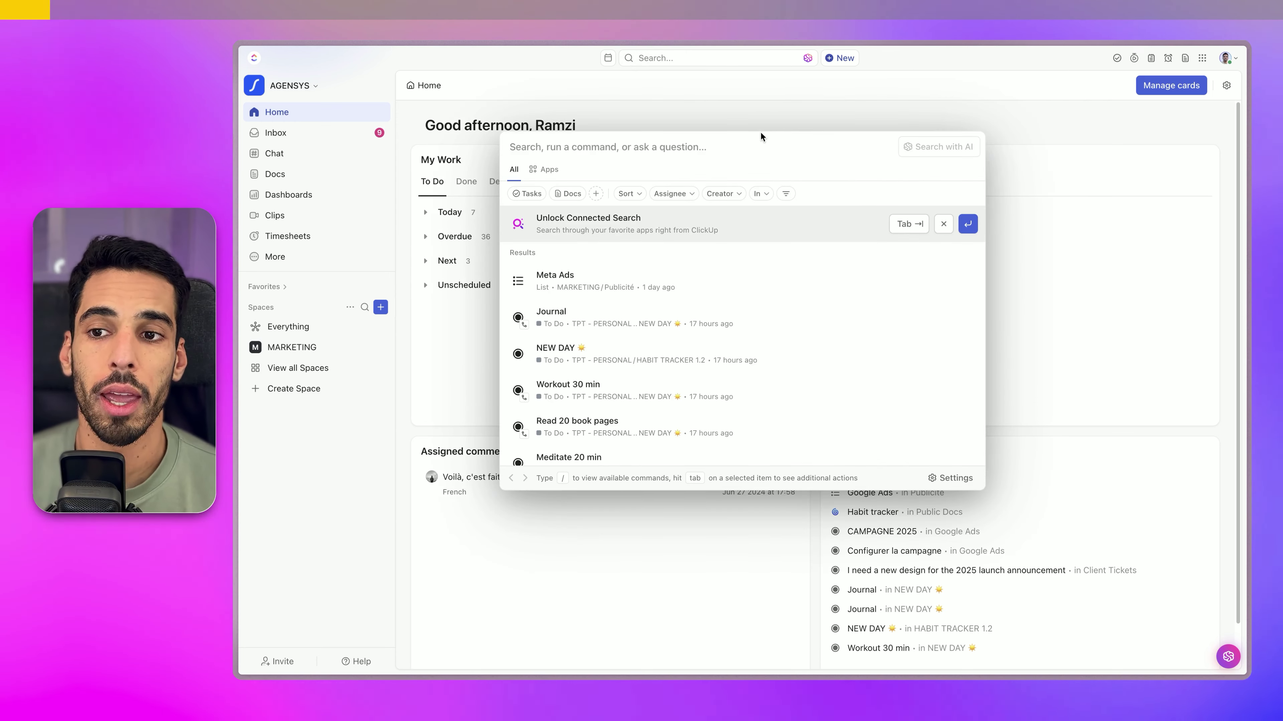
{"action": "left_click", "coordinate": [725, 121]}
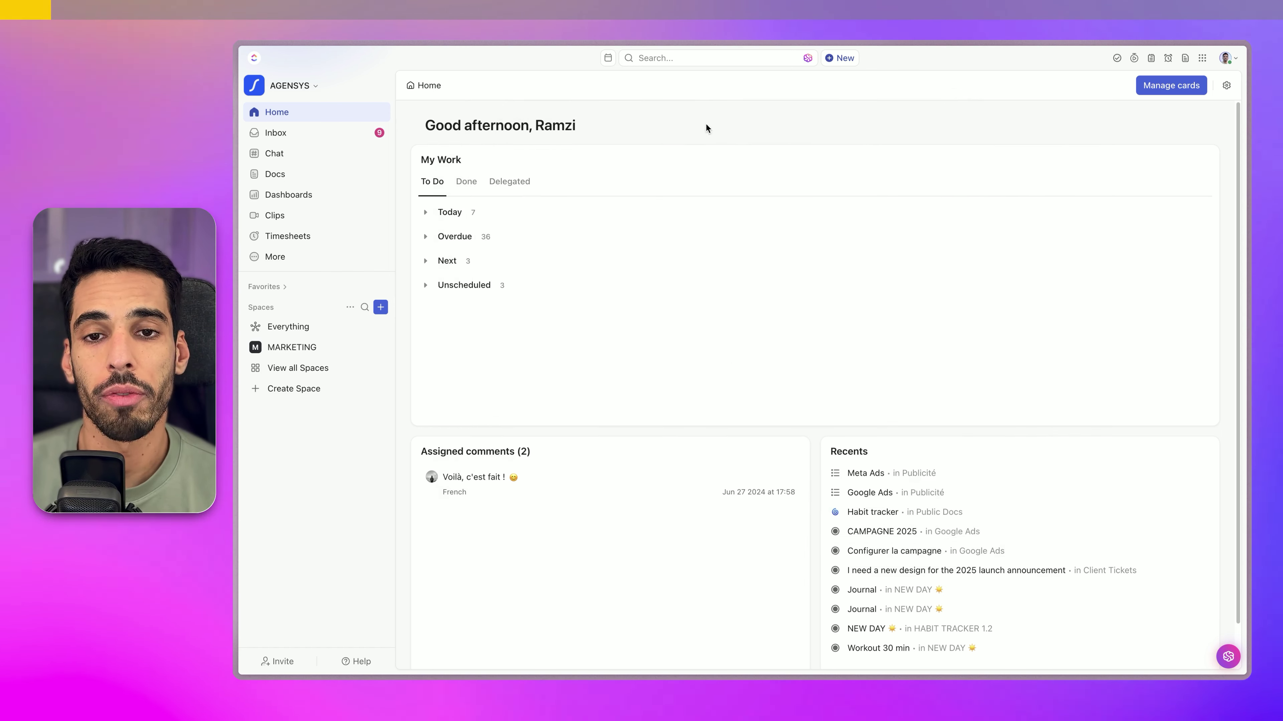
Search the workspace for "journal" and open the first matching Journal task
{"action": "left_click", "coordinate": [665, 60]}
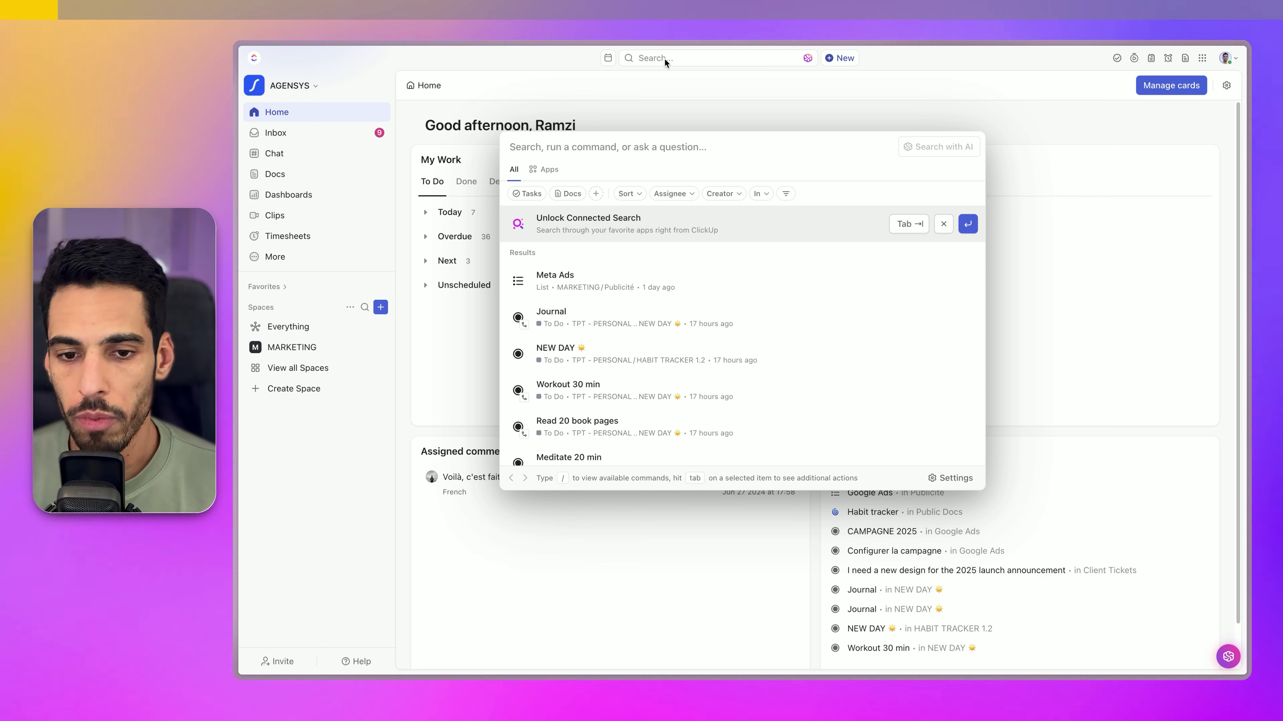
{"action": "type", "text": "journal"}
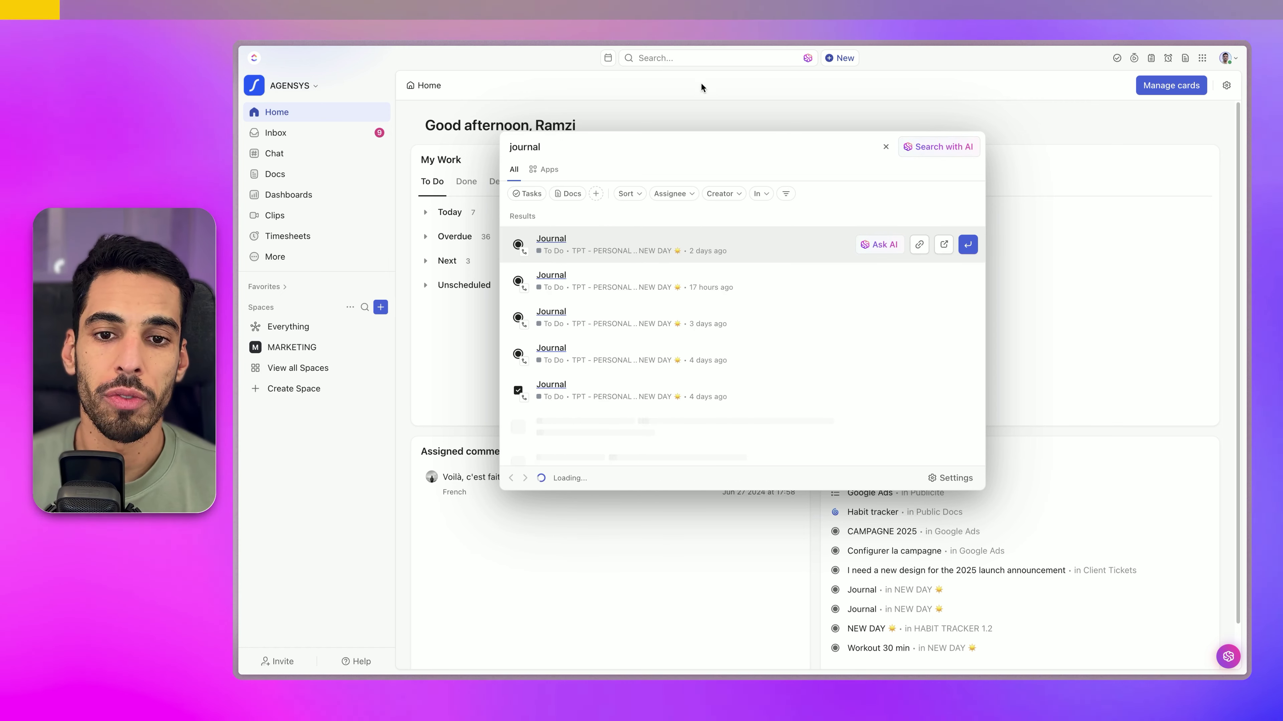
{"action": "key", "text": "Return"}
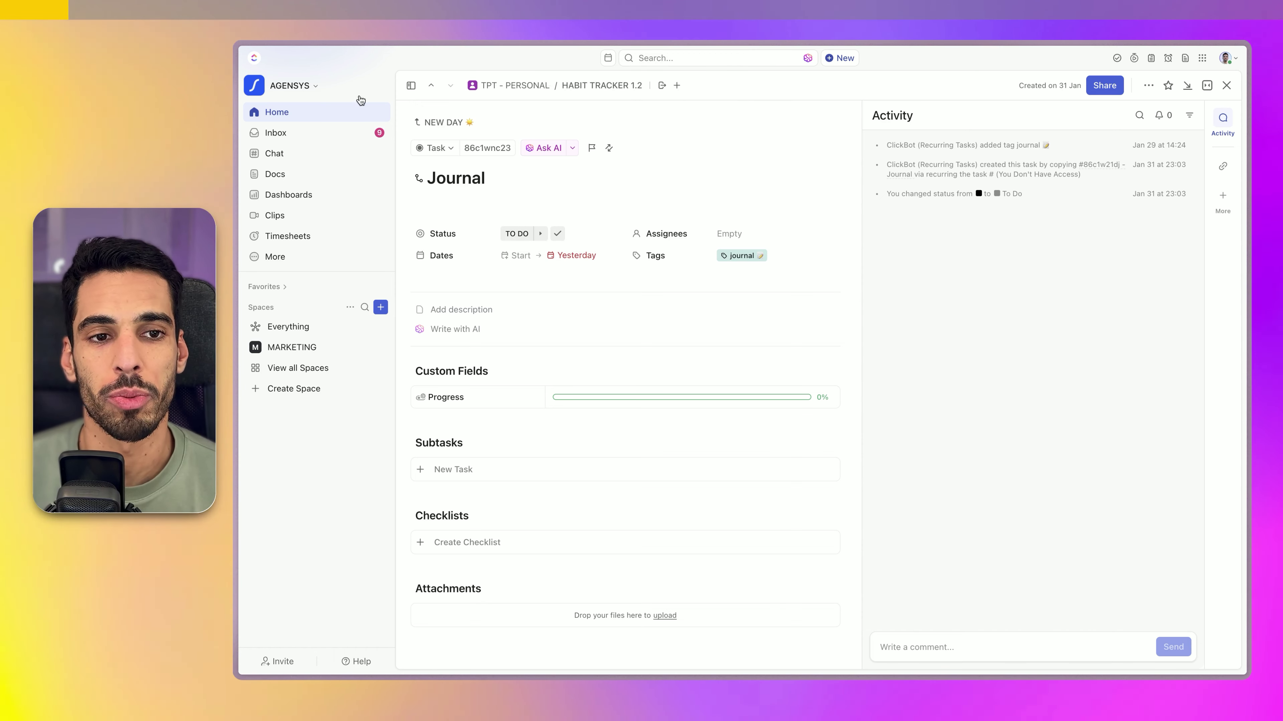
Return to the Home page and open the Inbox to view the important notifications
{"action": "left_click", "coordinate": [330, 113]}
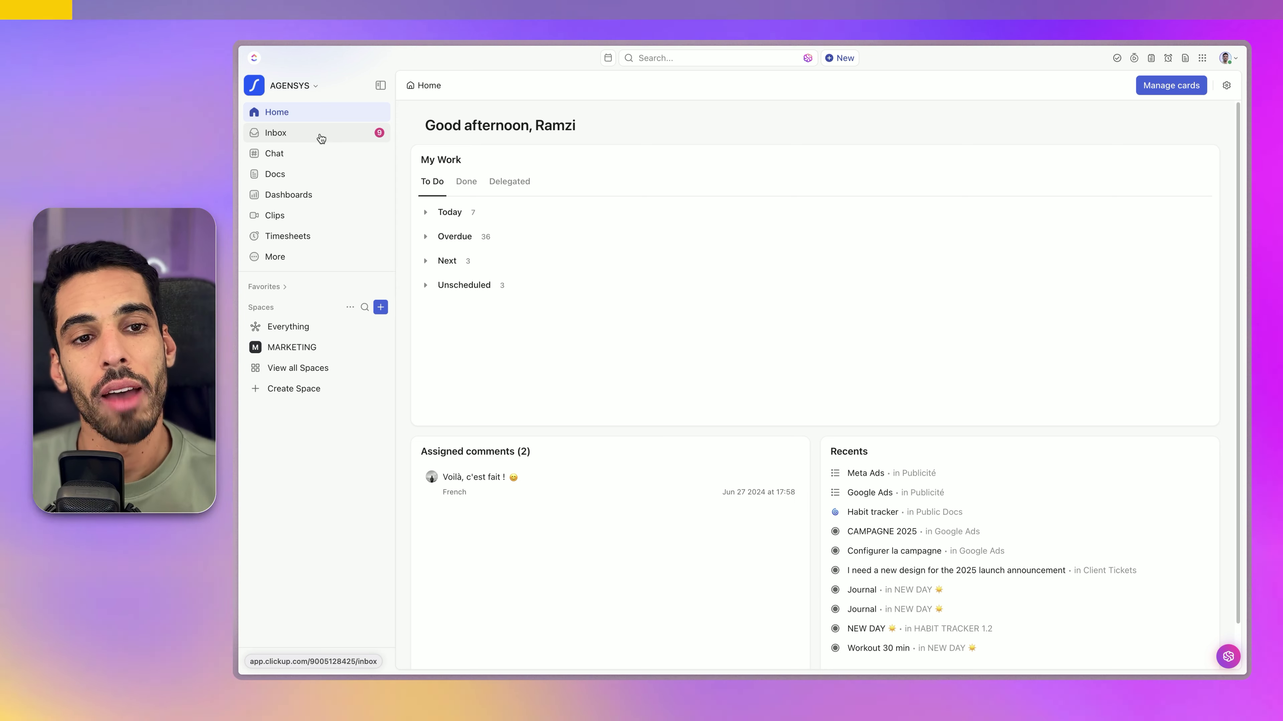
{"action": "left_click", "coordinate": [300, 135]}
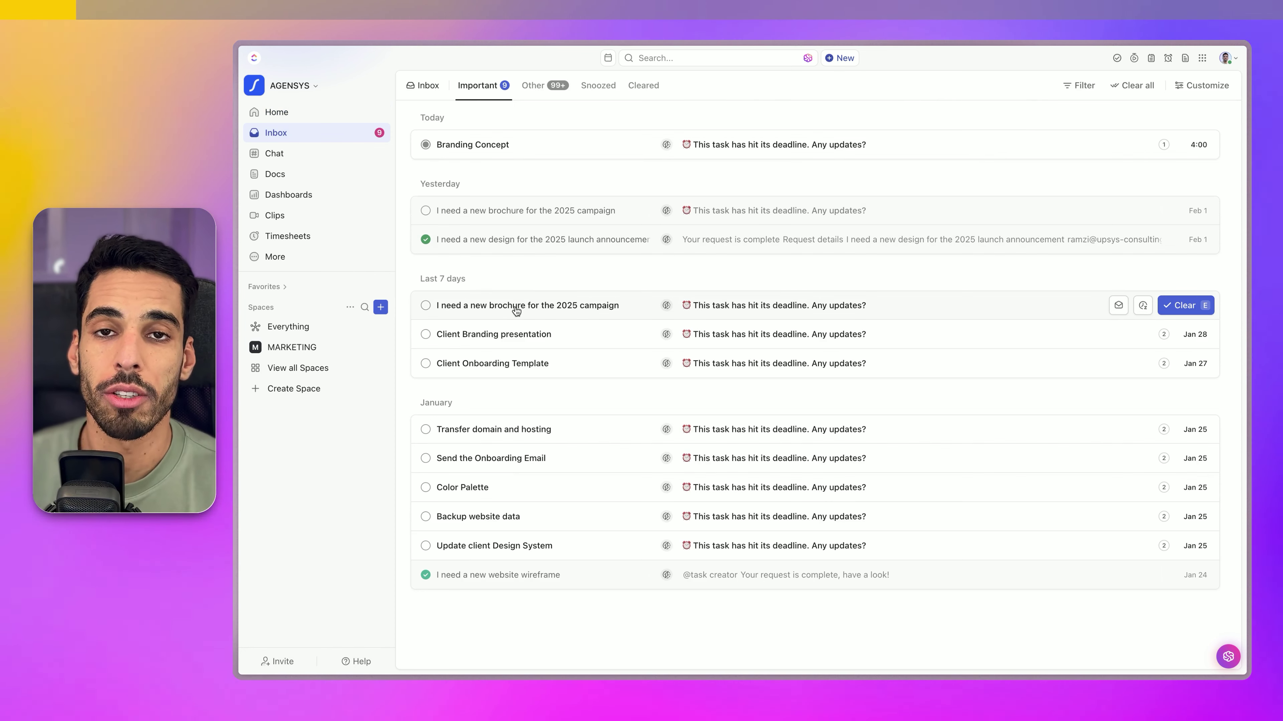
Send the message "Hey how are you" in the personal direct-message space of Chat
{"action": "left_click", "coordinate": [278, 153]}
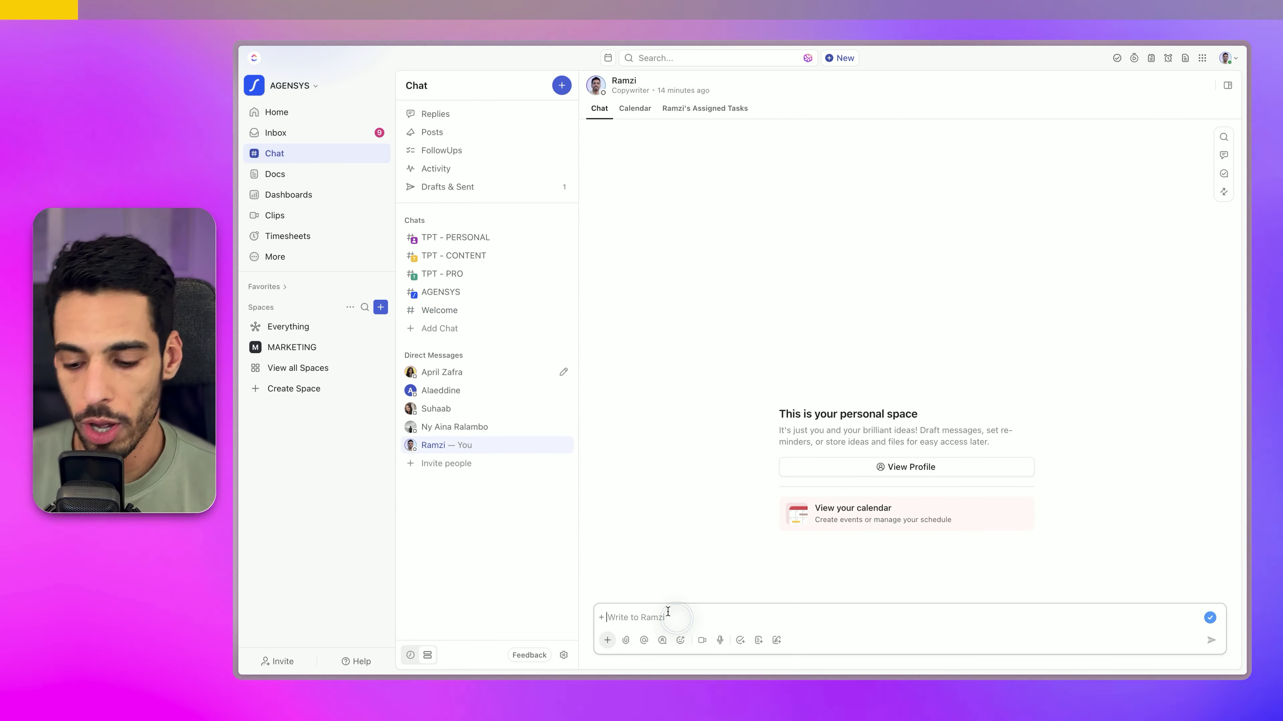
{"action": "type", "text": "Hry"}
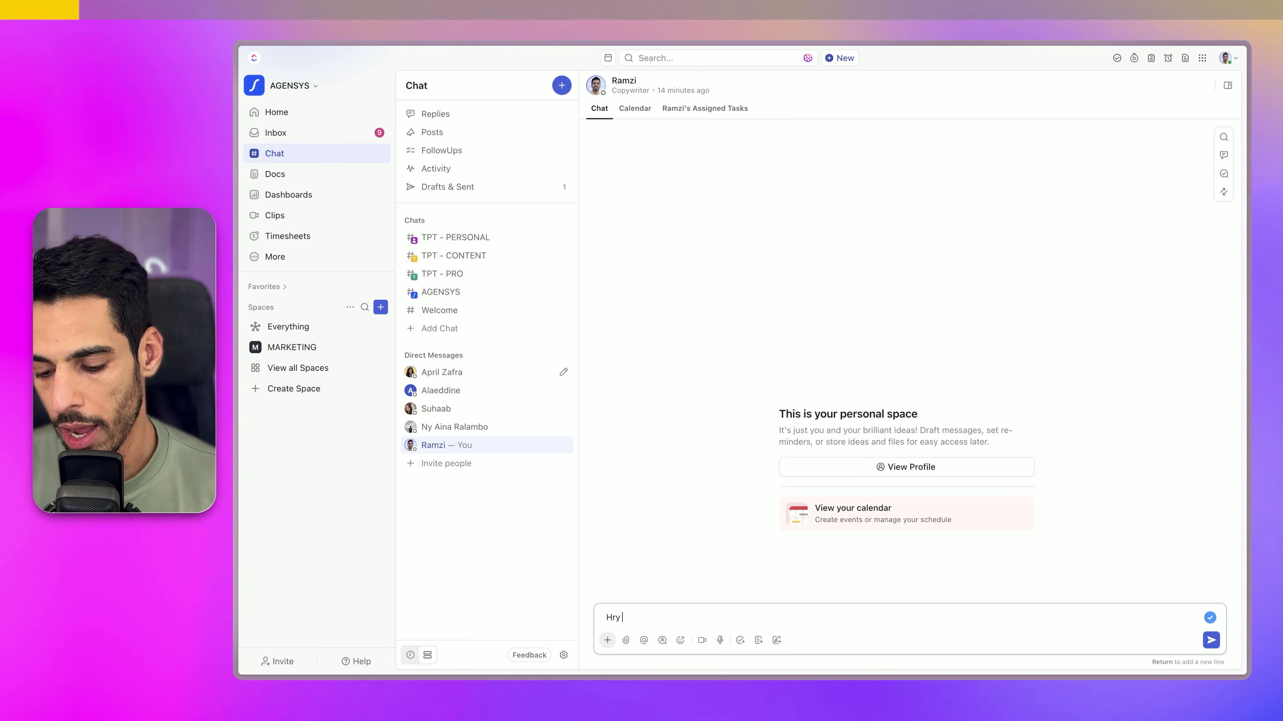
{"action": "type", "text": " how are you"}
{"action": "key", "text": "Return"}
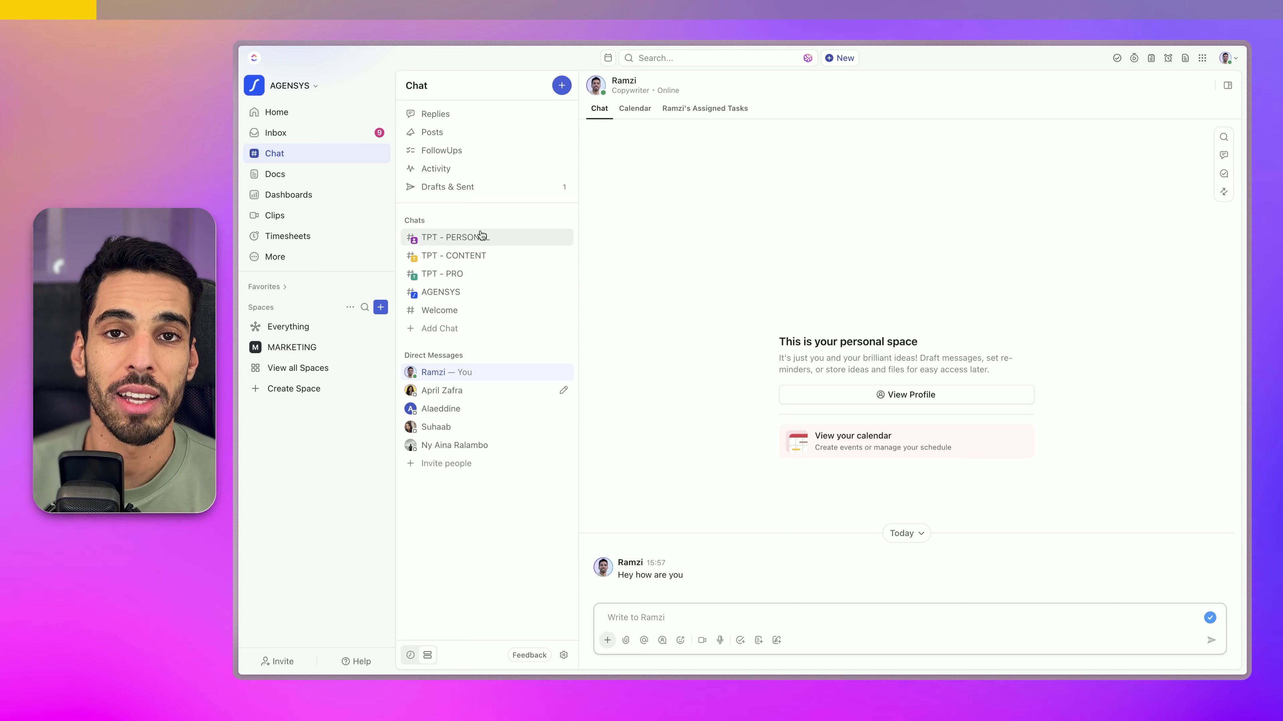
Open the Docs hub and look through the list of all workspace docs
{"action": "left_click", "coordinate": [275, 173]}
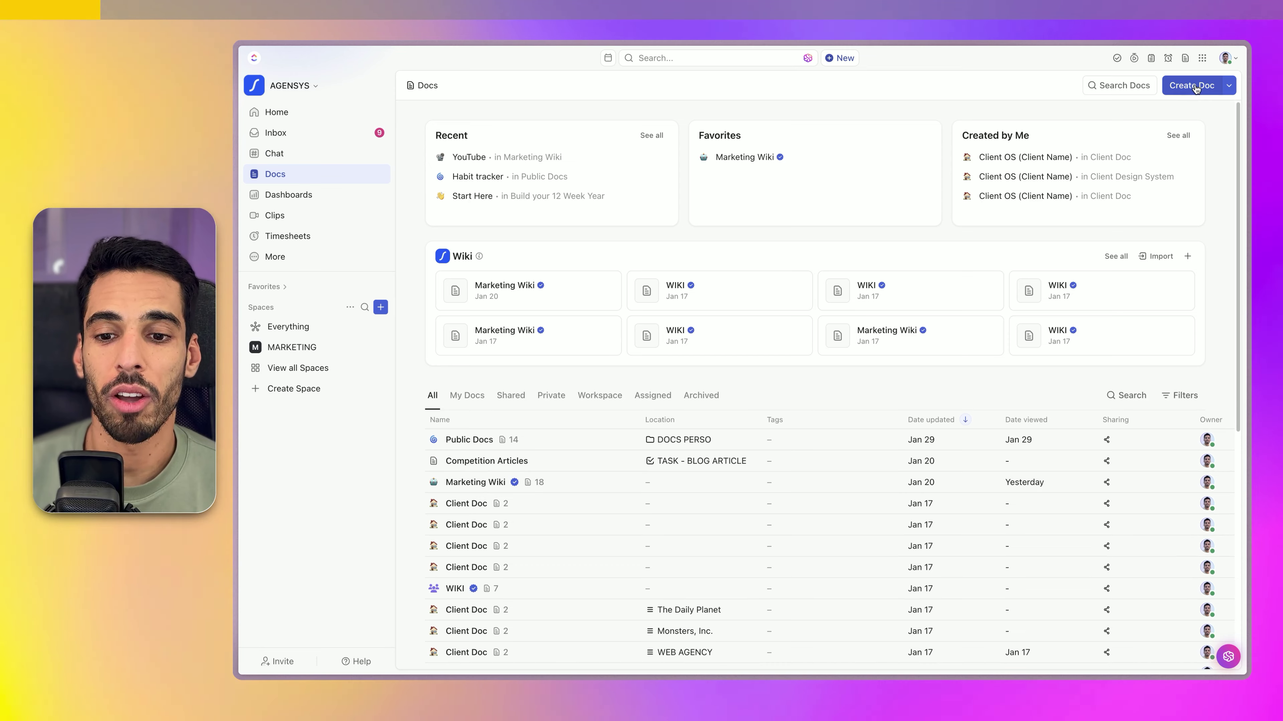
{"action": "scroll", "coordinate": [729, 456], "scroll_direction": "down", "scroll_amount": 3}
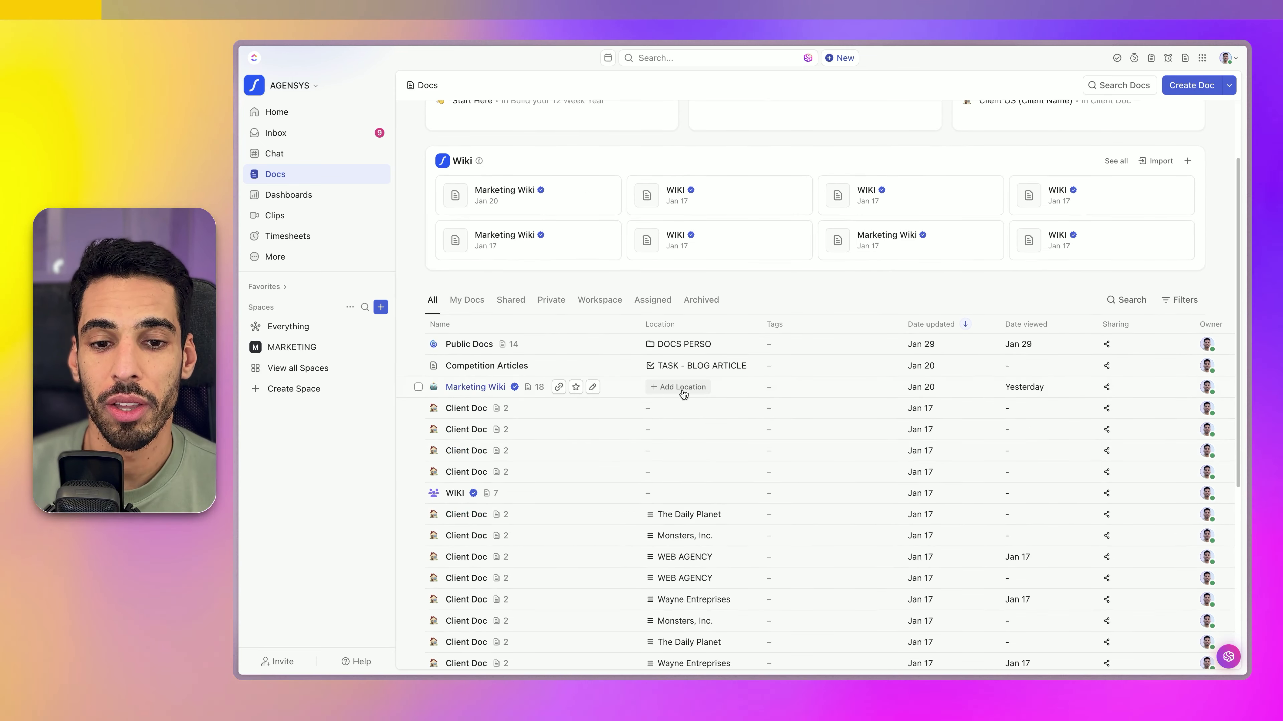
{"action": "scroll", "coordinate": [681, 396], "scroll_direction": "down", "scroll_amount": 10}
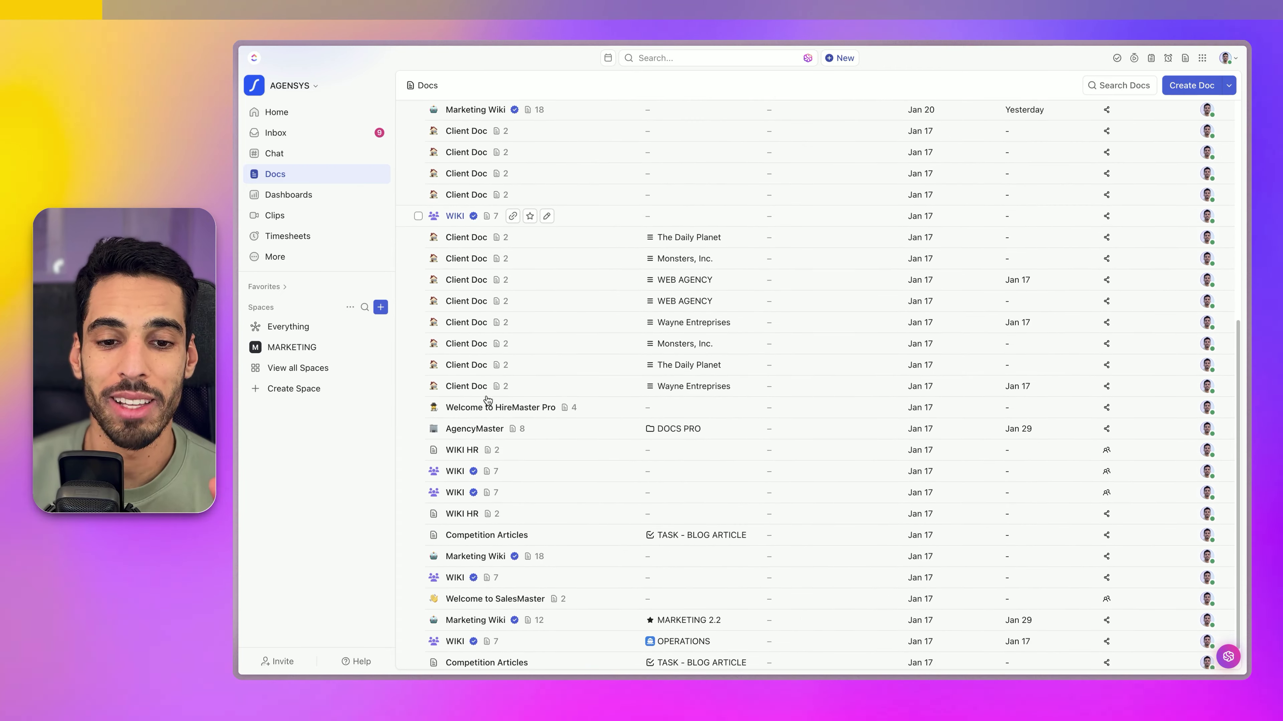
{"action": "scroll", "coordinate": [488, 400], "scroll_direction": "down", "scroll_amount": 8}
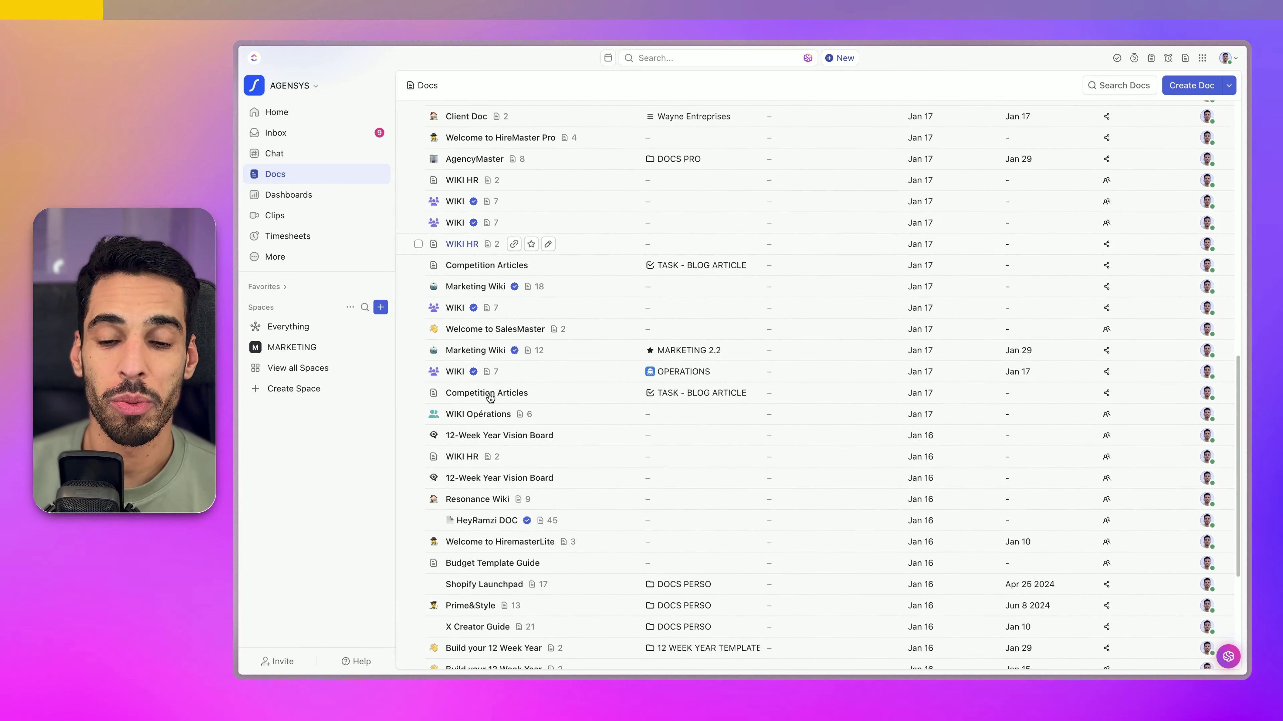
Open the Marketing Wiki doc from the docs list and expand its SEO page to show the subpages
{"action": "scroll", "coordinate": [590, 393], "scroll_direction": "up", "scroll_amount": 14}
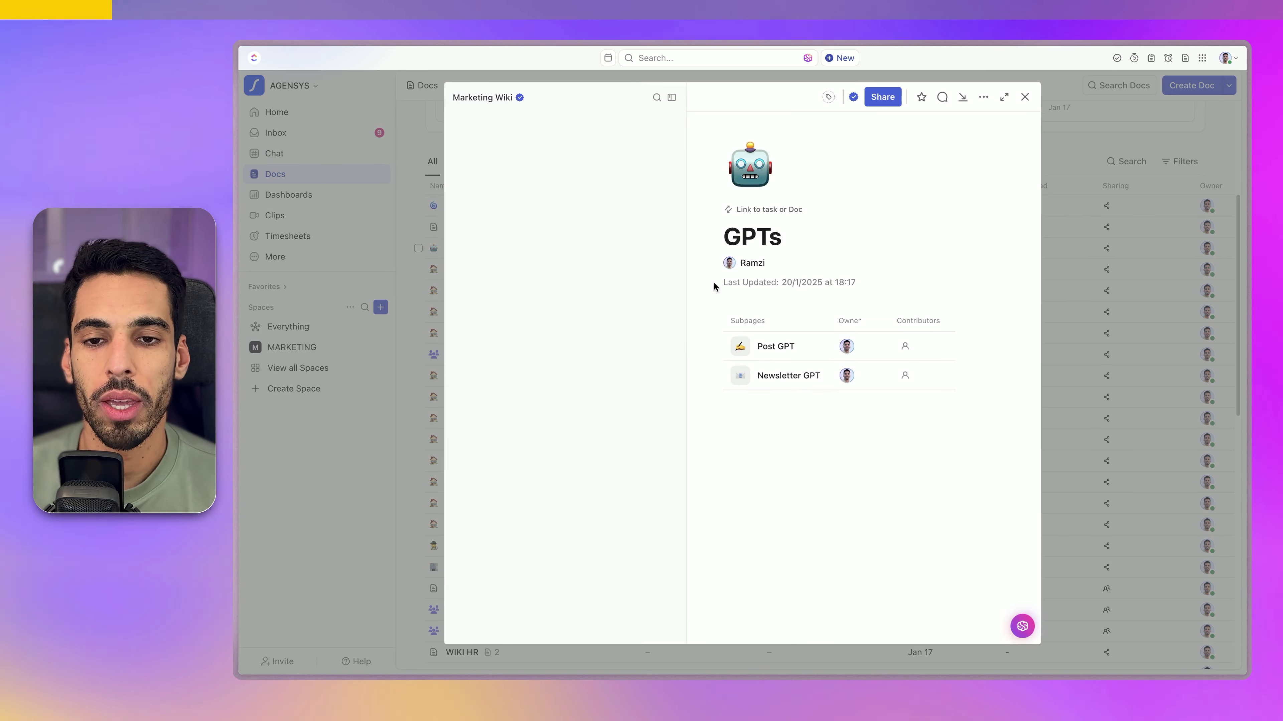
{"action": "left_click", "coordinate": [398, 164]}
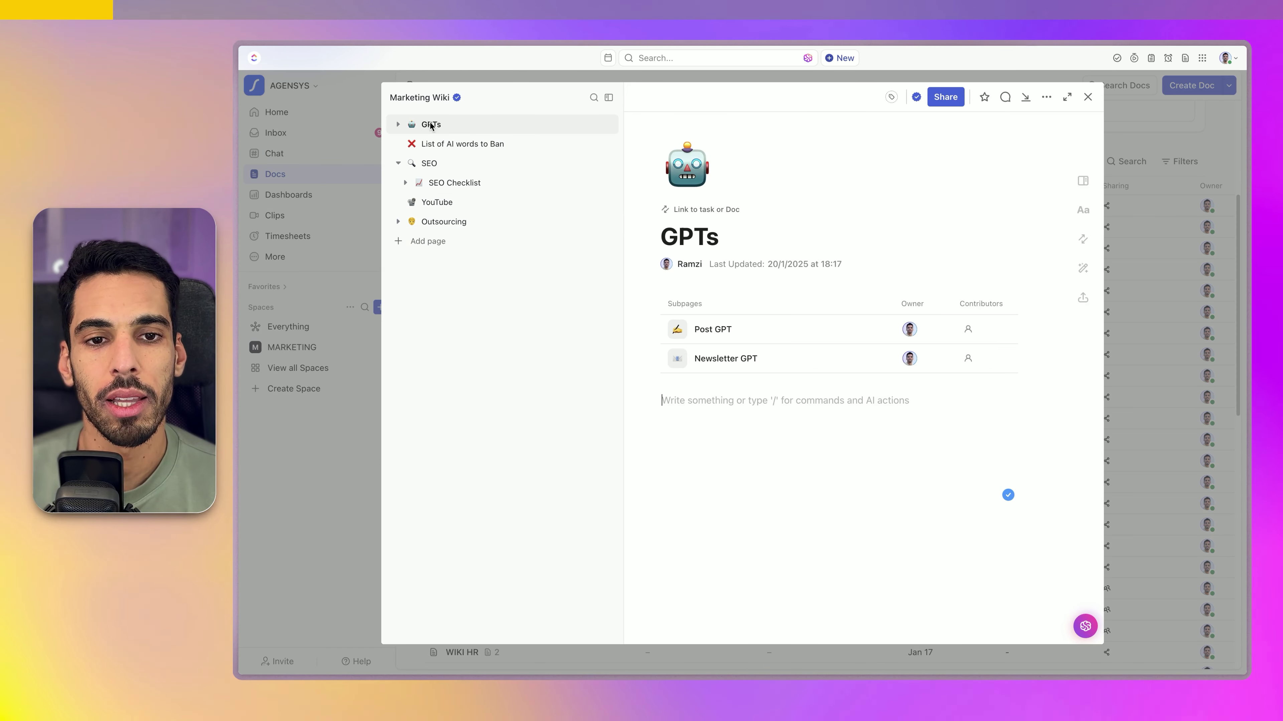
Expand the GPTs page in the Marketing Wiki and read through the SEO Checklist page
{"action": "left_click", "coordinate": [402, 127]}
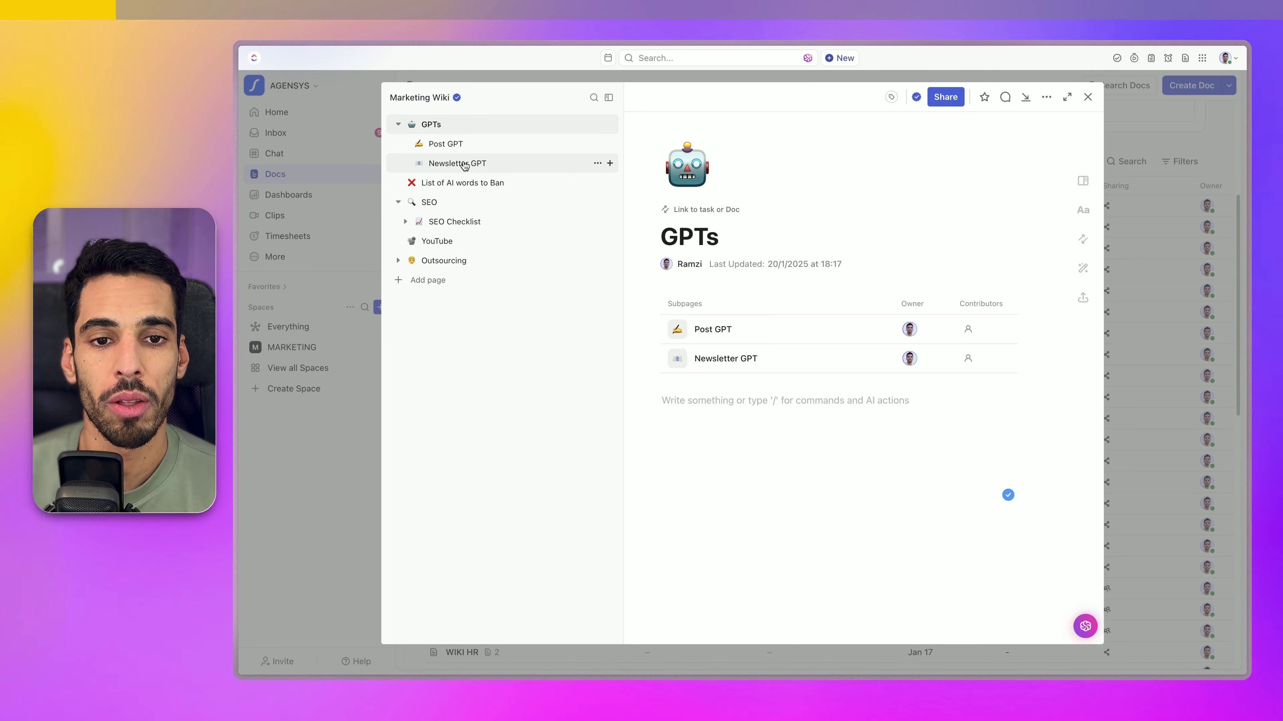
{"action": "left_click", "coordinate": [438, 219]}
{"action": "scroll", "coordinate": [752, 298], "scroll_direction": "down", "scroll_amount": 10}
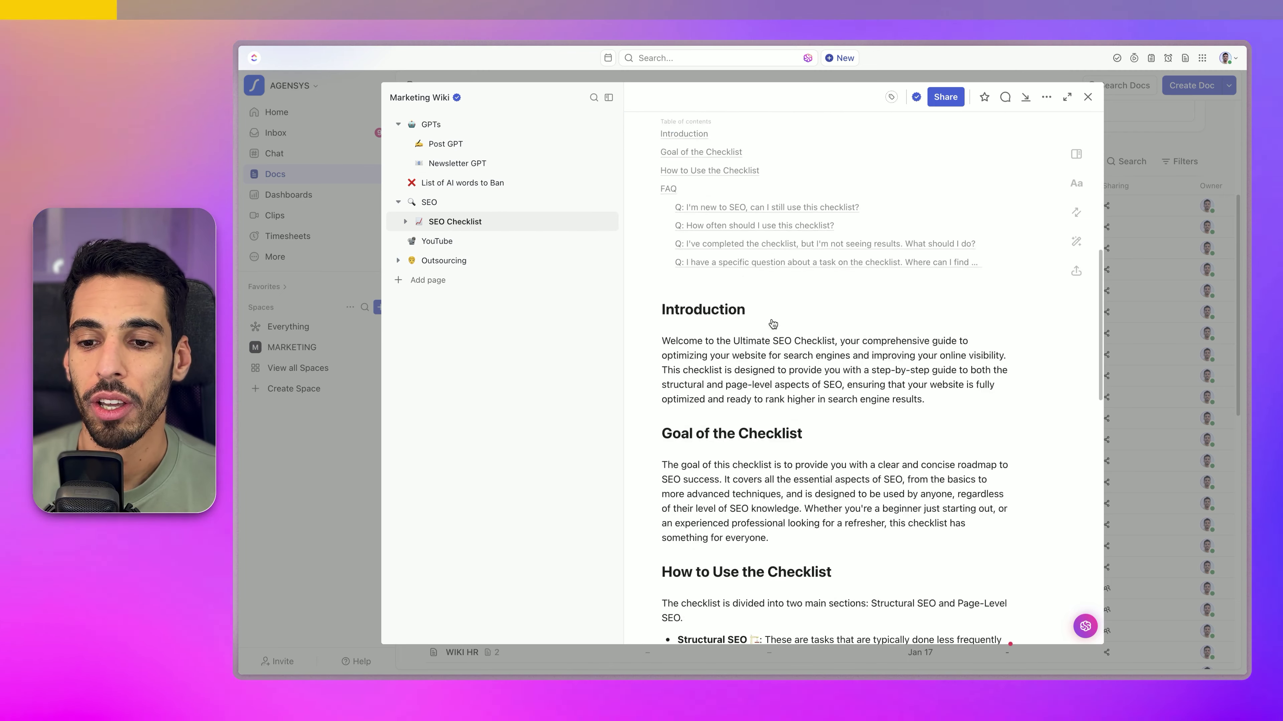
{"action": "scroll", "coordinate": [749, 303], "scroll_direction": "down", "scroll_amount": 12}
{"action": "scroll", "coordinate": [760, 325], "scroll_direction": "up", "scroll_amount": 9}
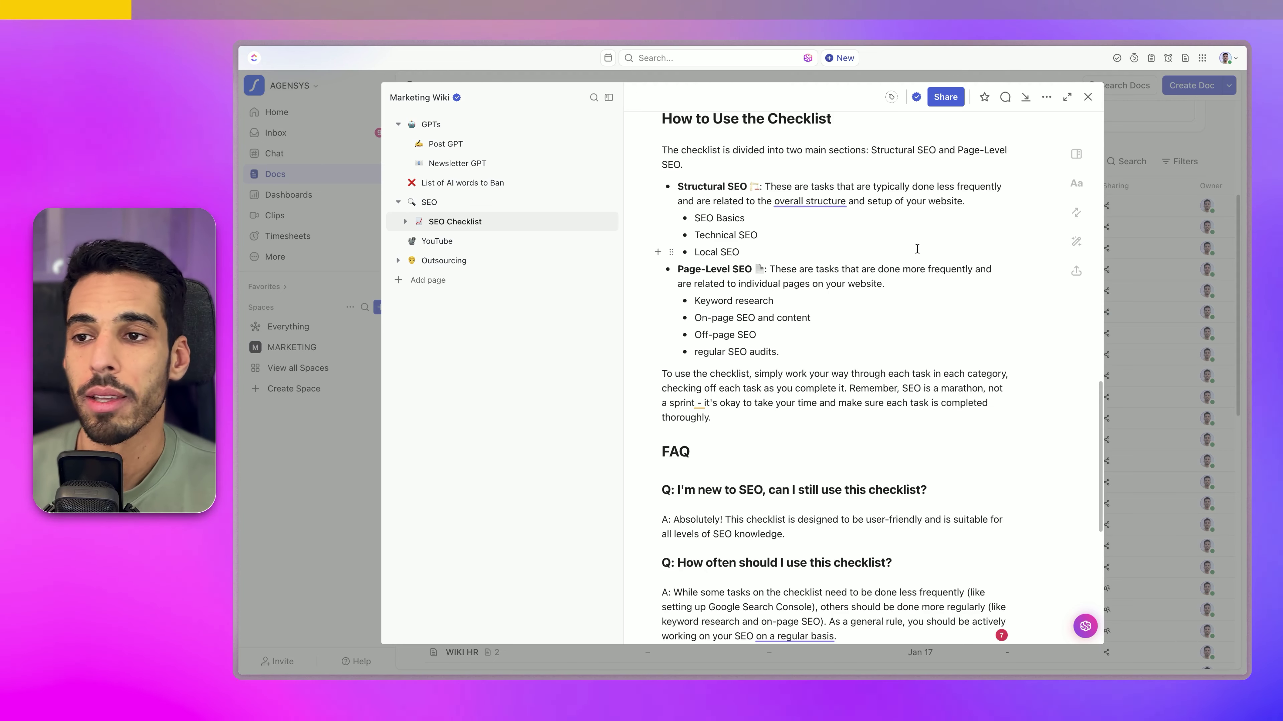
View the settings available for the Marketing Wiki doc and close the doc
{"action": "left_click", "coordinate": [1045, 96]}
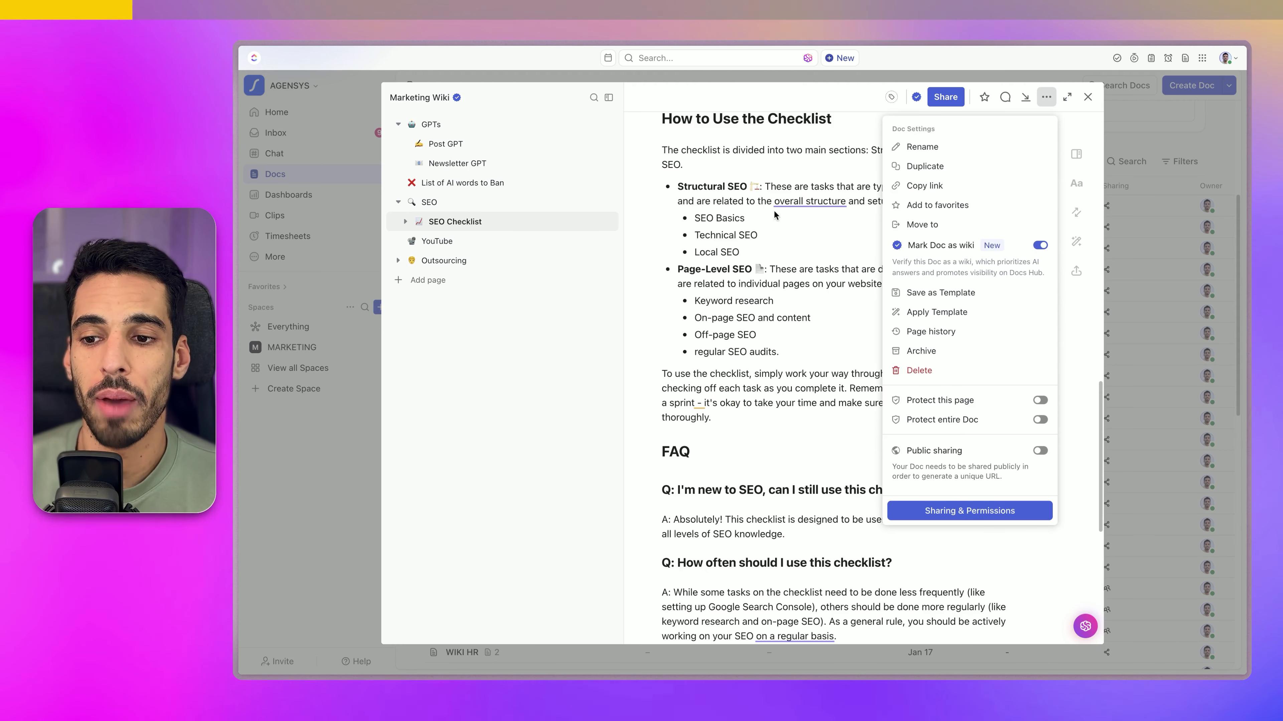
{"action": "left_click", "coordinate": [1088, 100]}
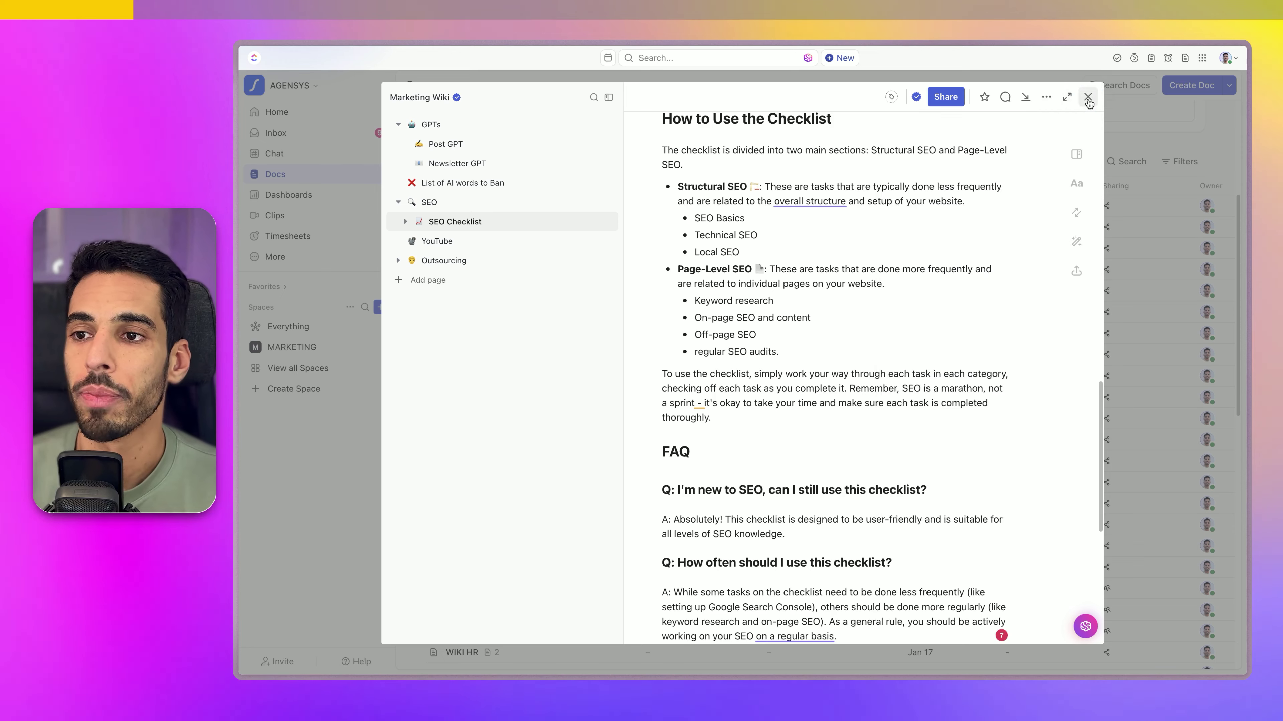
{"action": "left_click", "coordinate": [1088, 100]}
Create a new dashboard from the Dashboards hub to show the available dashboard templates
{"action": "left_click", "coordinate": [311, 199]}
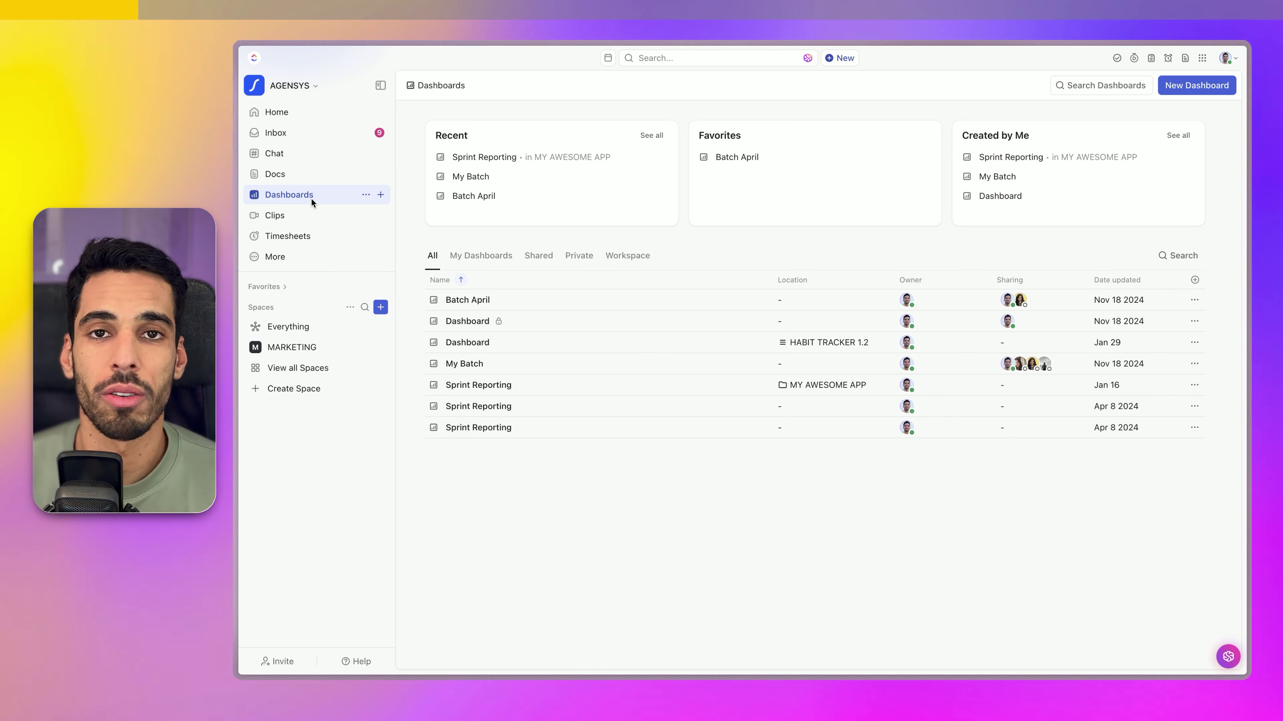
{"action": "left_click", "coordinate": [1174, 86]}
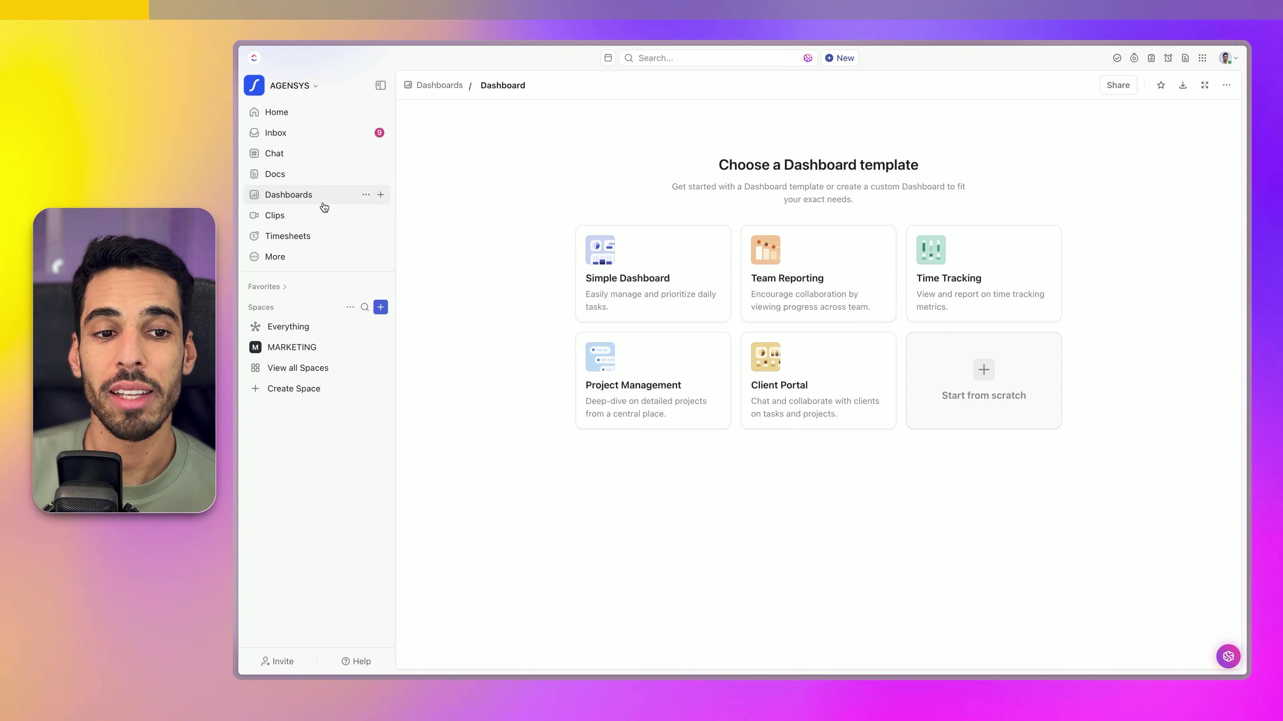
{"action": "left_click", "coordinate": [287, 226]}
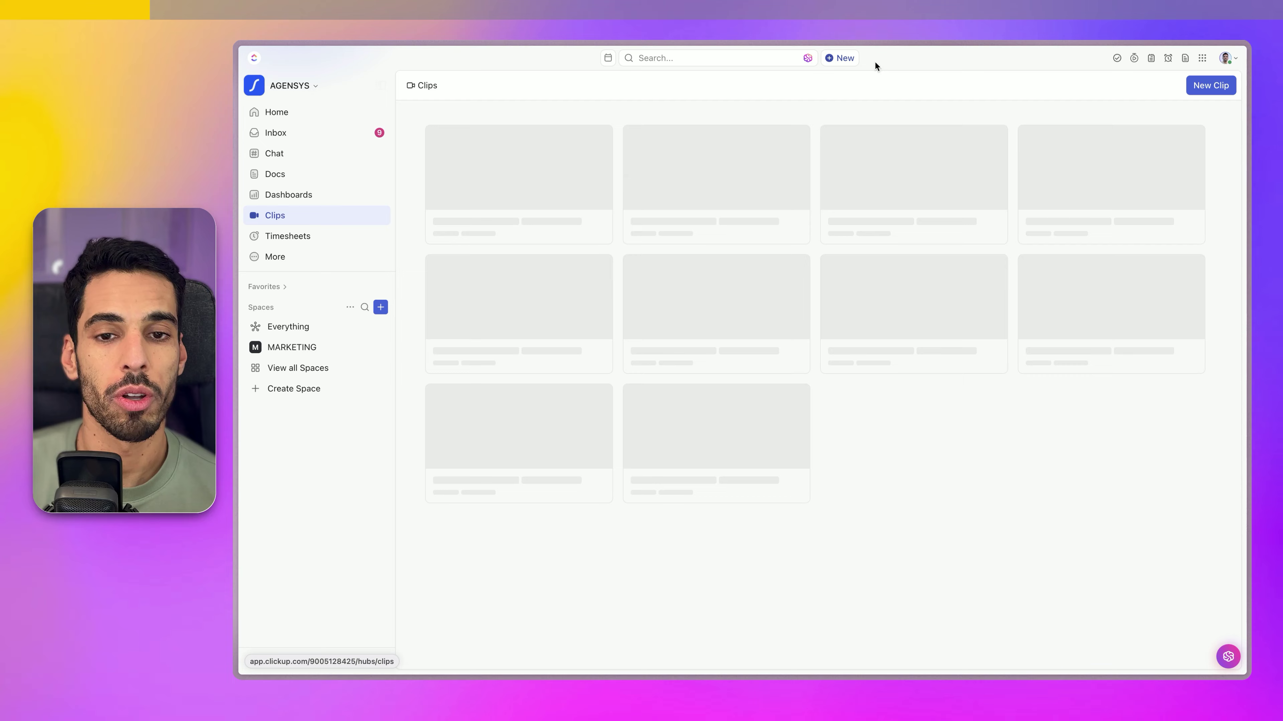
{"action": "scroll", "coordinate": [613, 236], "scroll_direction": "down", "scroll_amount": 6}
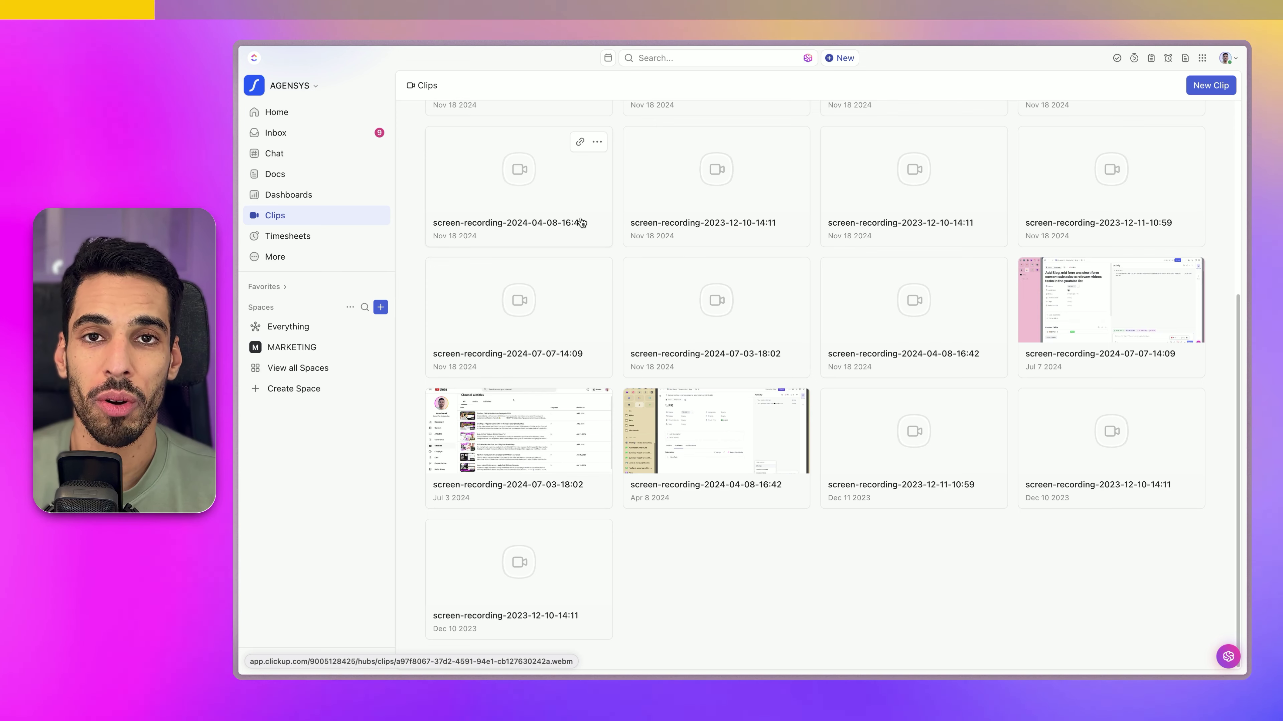
{"action": "left_click", "coordinate": [535, 440]}
{"action": "left_click", "coordinate": [1224, 158]}
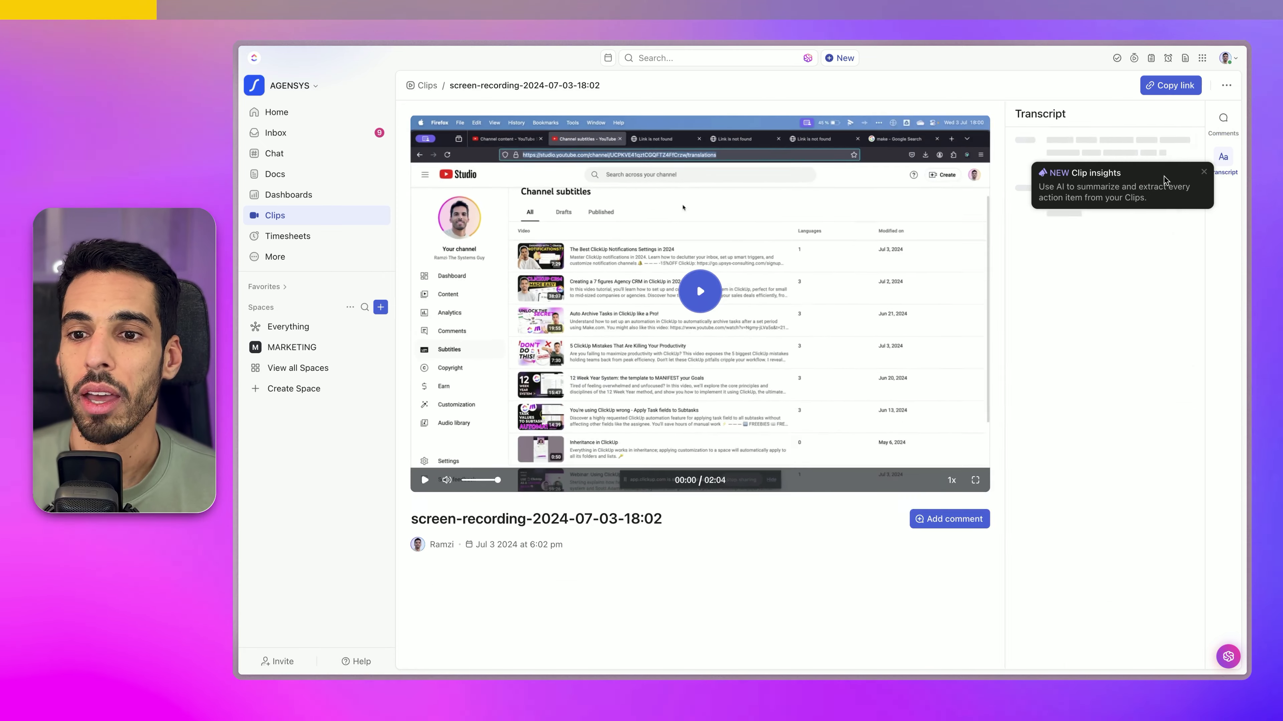
{"action": "left_click", "coordinate": [1203, 173]}
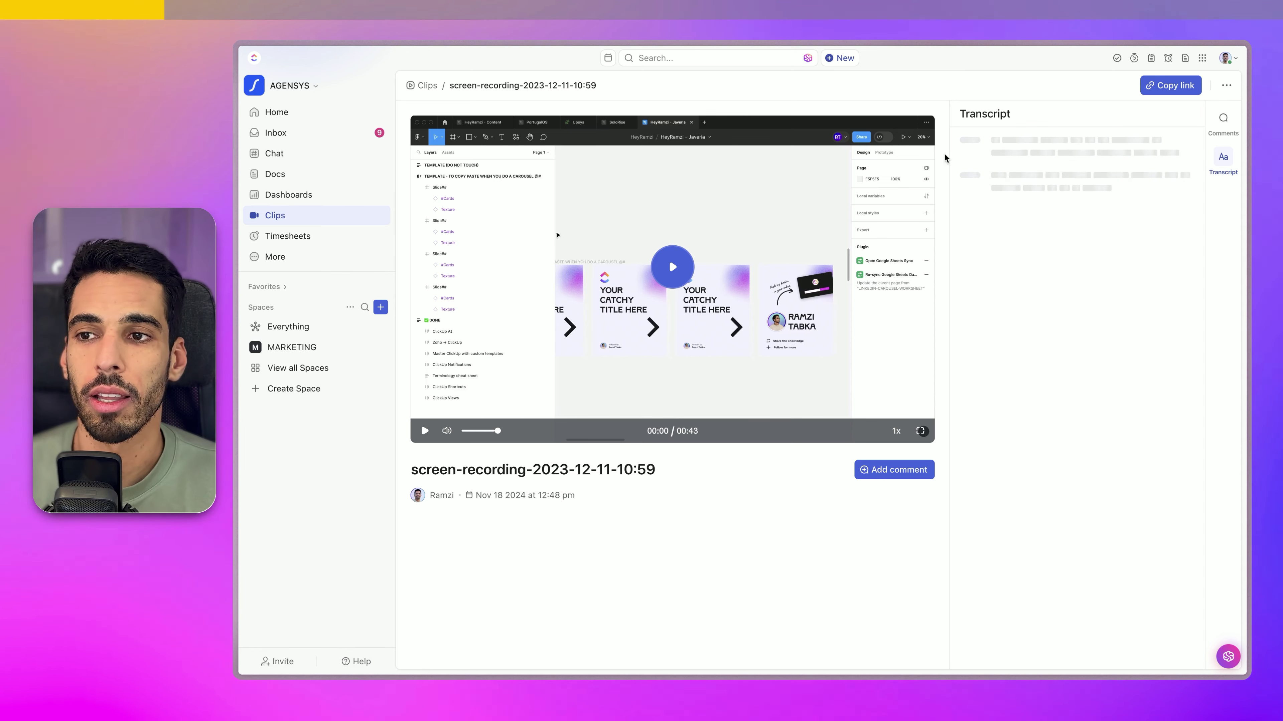
View all members' timesheets for Jan 27 - Feb 2 and open the timesheet of the member with tracked time
{"action": "left_click", "coordinate": [293, 241]}
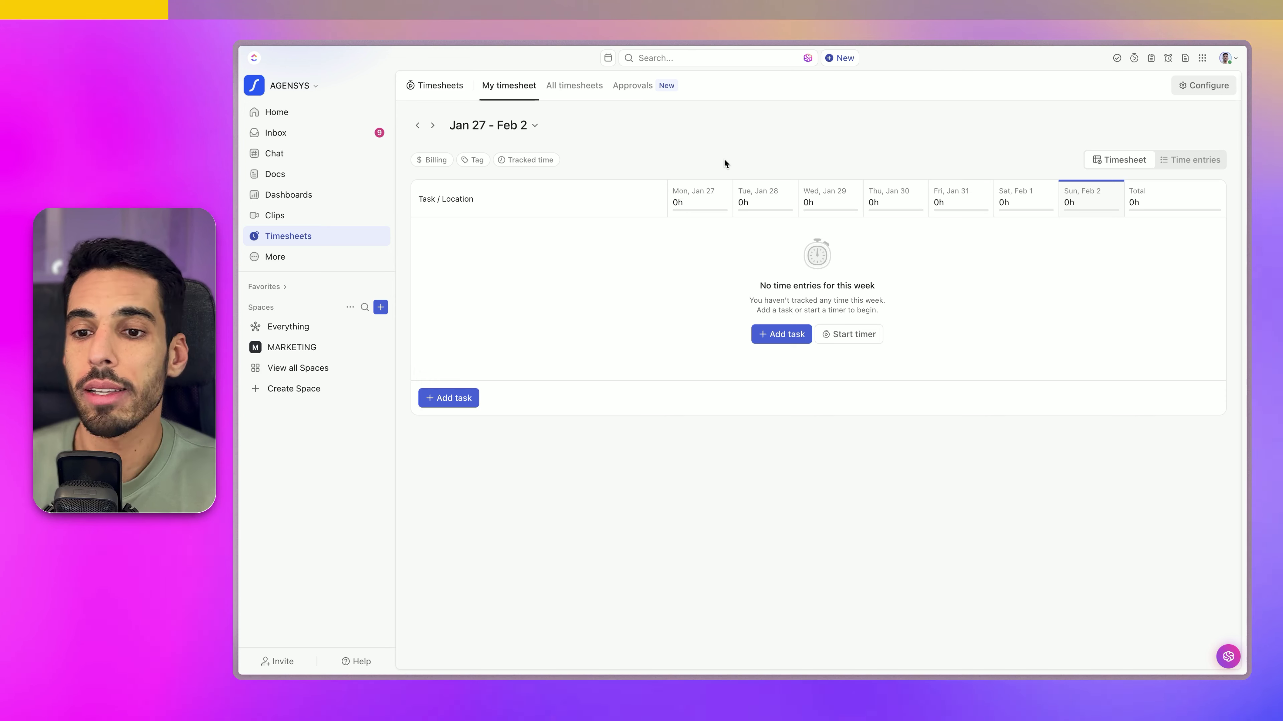
{"action": "left_click", "coordinate": [580, 92]}
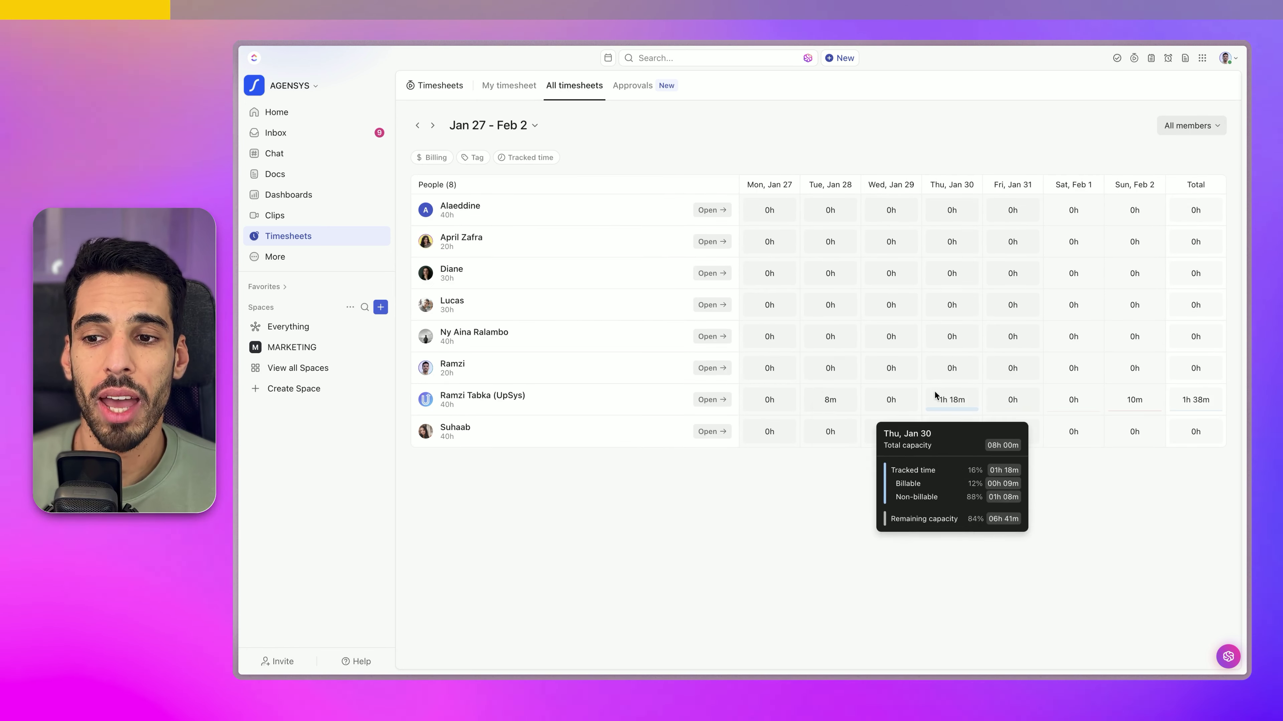
{"action": "mouse_move", "coordinate": [934, 223]}
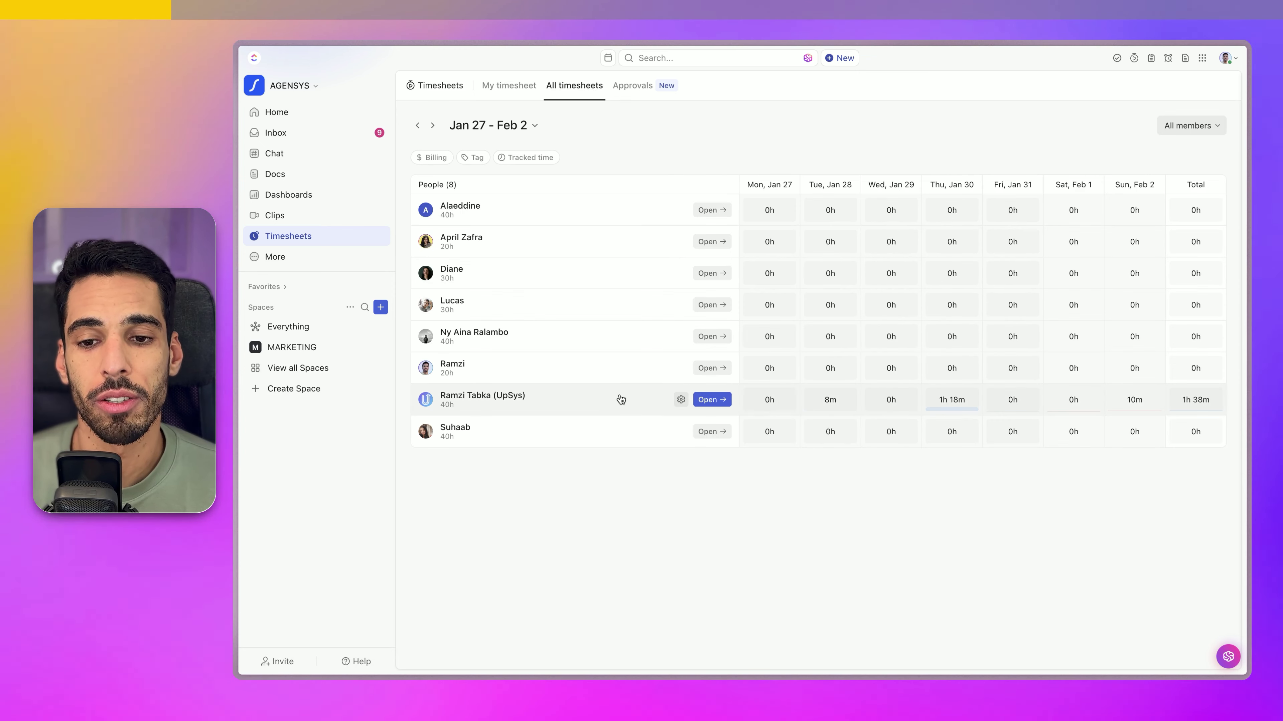
{"action": "left_click", "coordinate": [716, 400]}
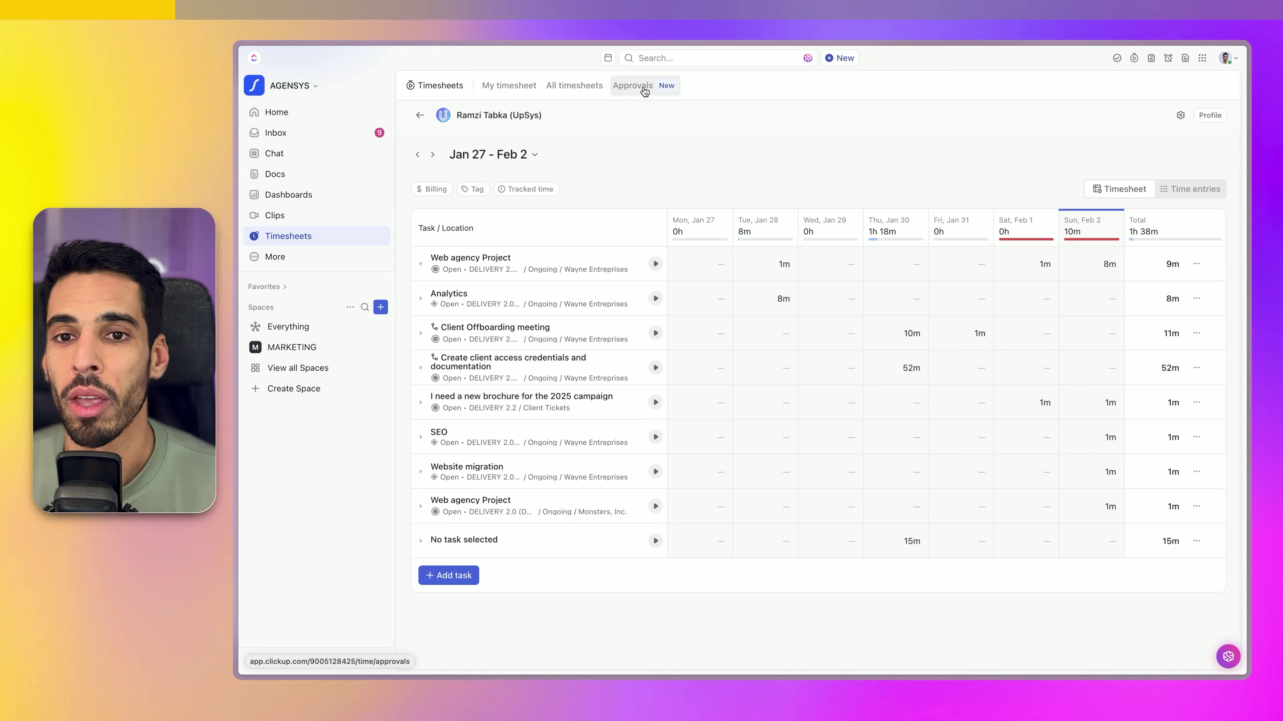
Open the timesheet approvals page and start the approvals setup
{"action": "left_click", "coordinate": [643, 90]}
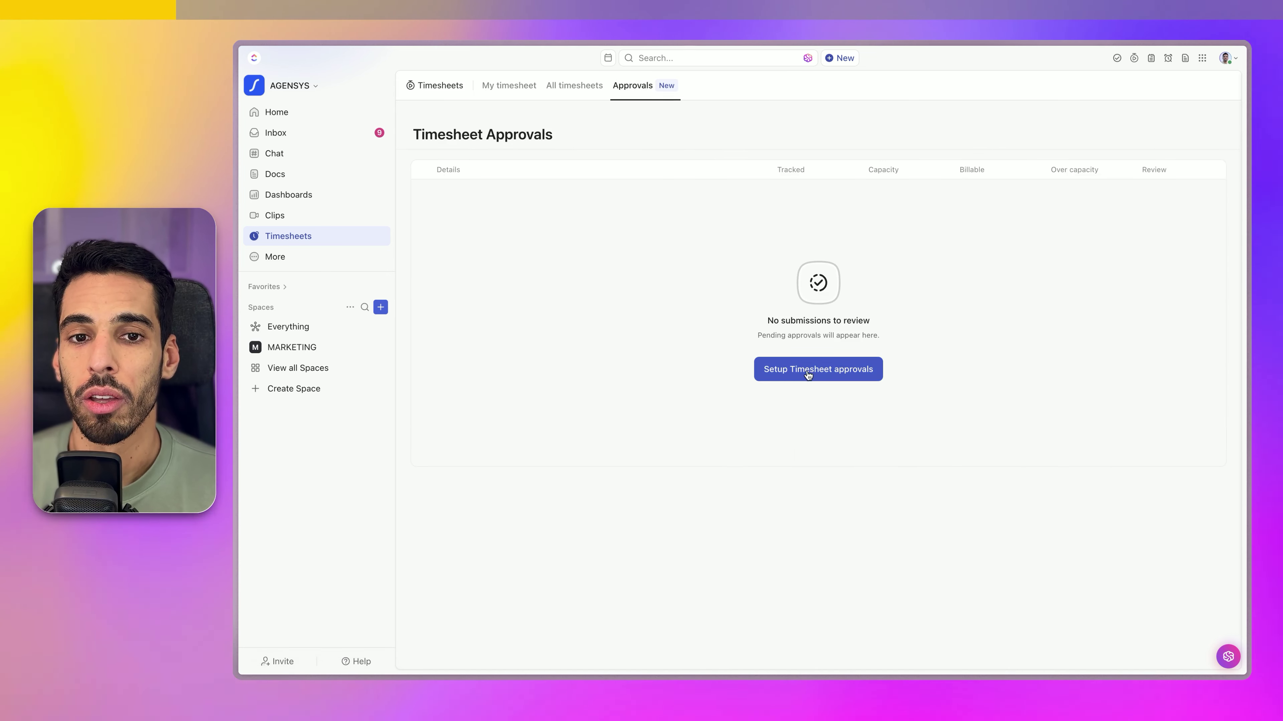
{"action": "left_click", "coordinate": [807, 374]}
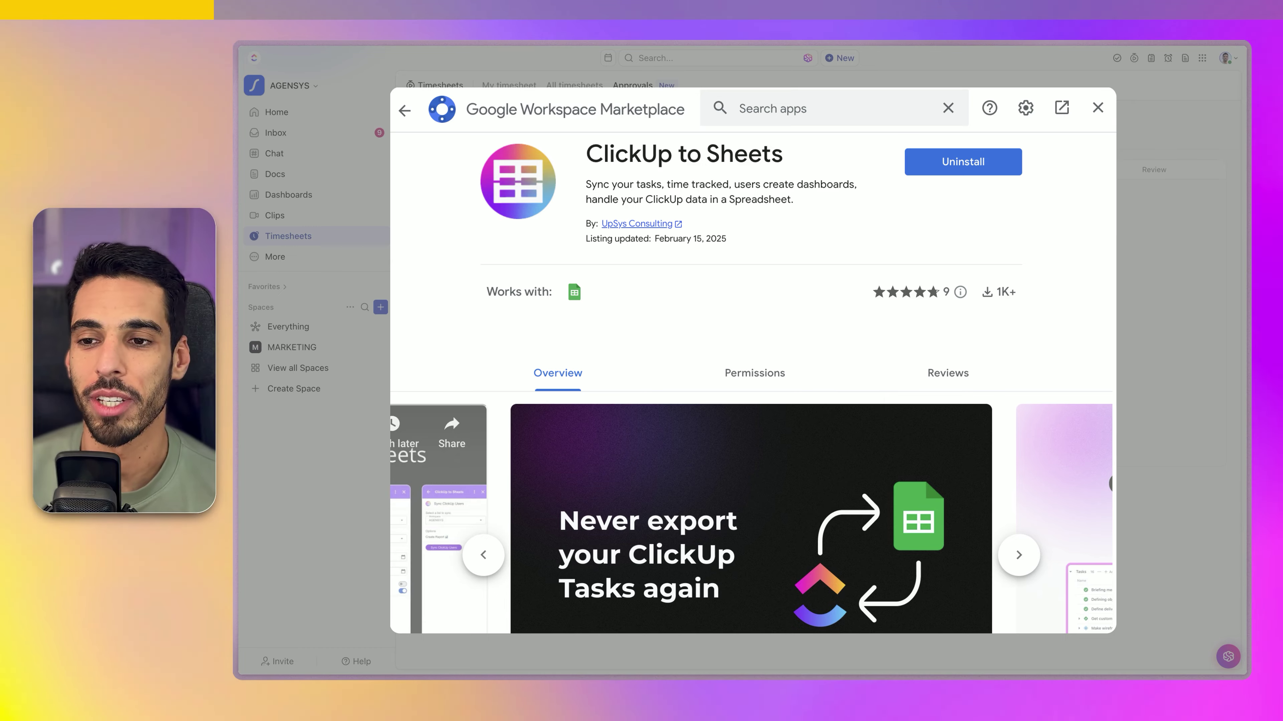
Unpin Dashboards from the sidebar navigation
{"action": "mouse_move", "coordinate": [327, 263]}
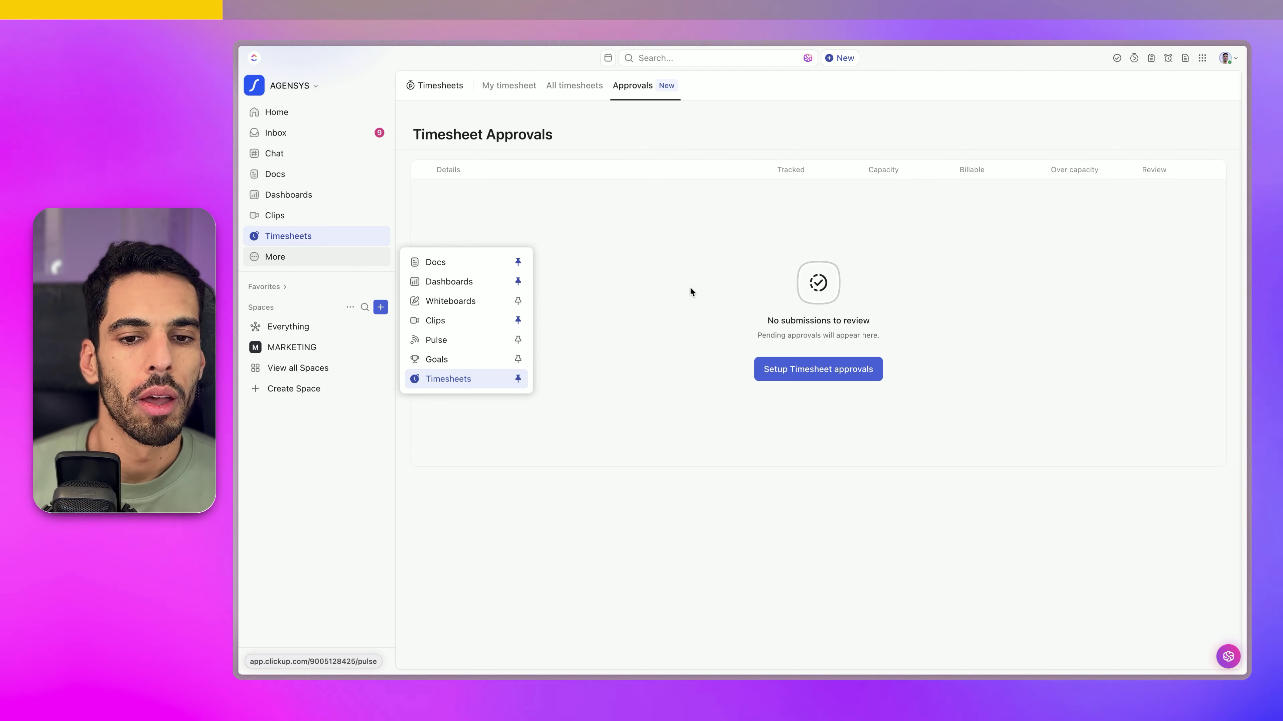
{"action": "left_click", "coordinate": [655, 273]}
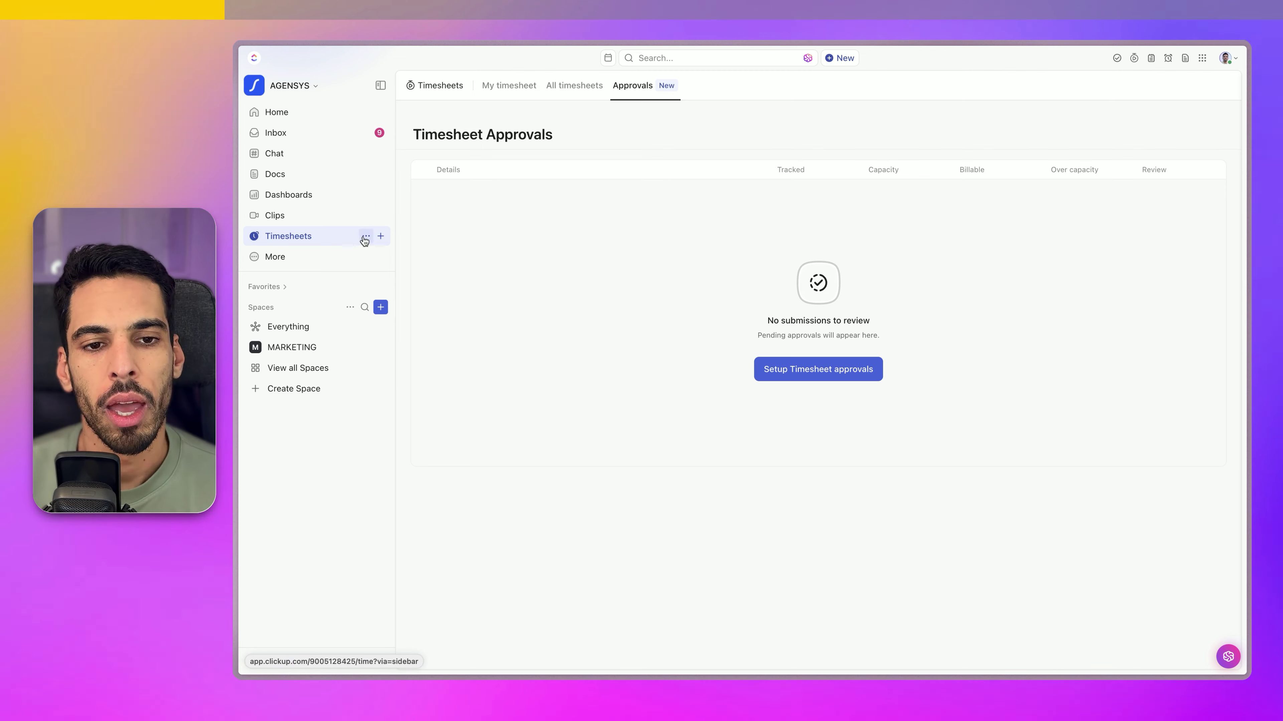
{"action": "left_click", "coordinate": [318, 260]}
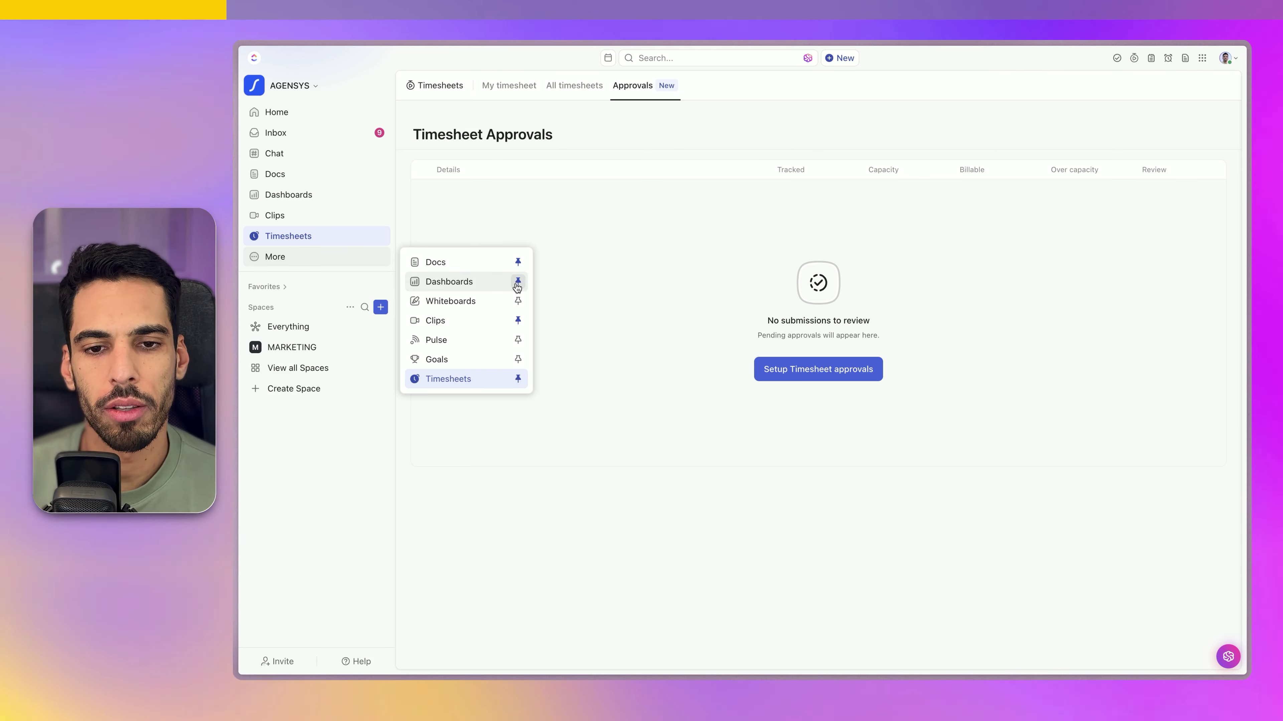
{"action": "left_click", "coordinate": [702, 495]}
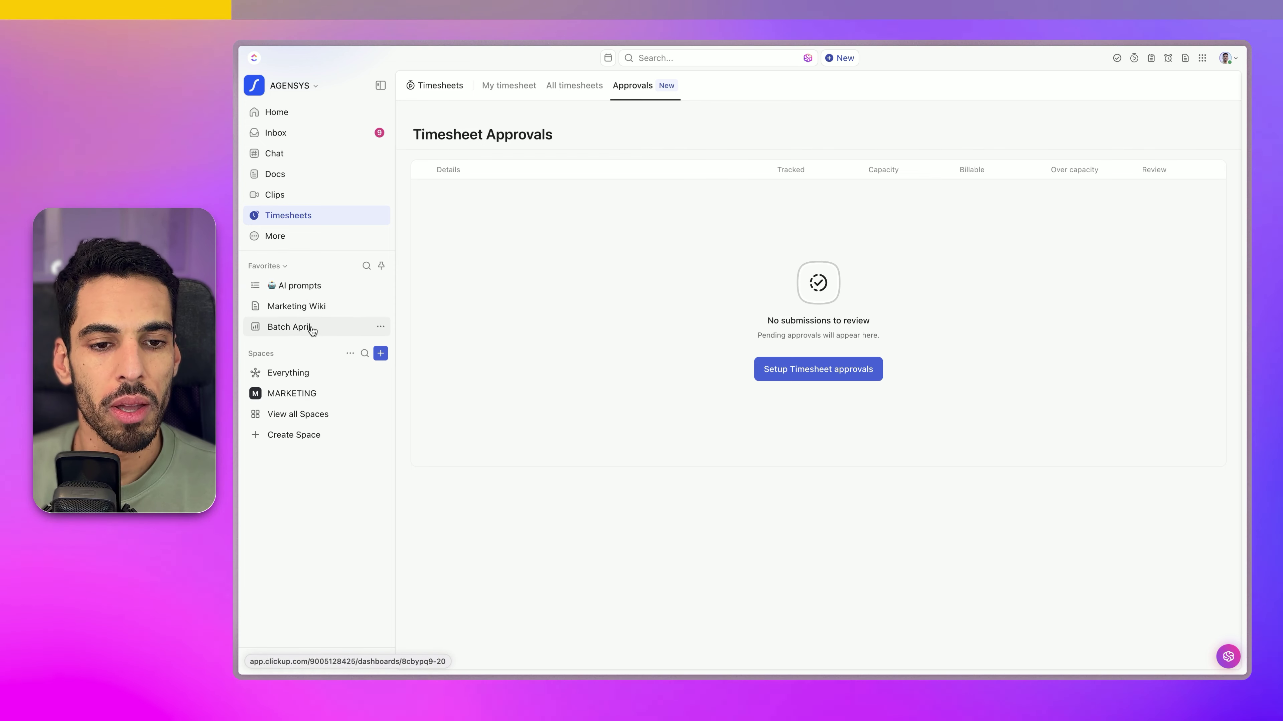
Pin the Favorites as a header bar and add the WIKI doc from the Docs hub to the favorites
{"action": "left_click", "coordinate": [381, 266]}
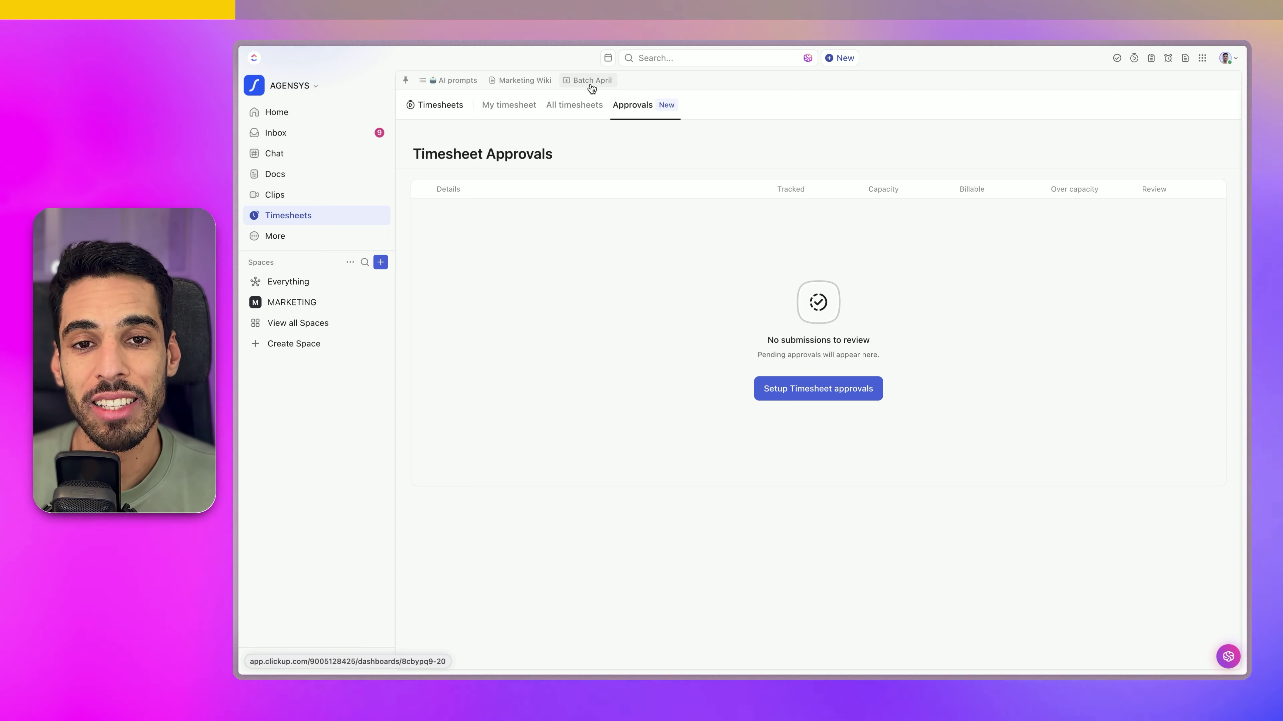
{"action": "left_click", "coordinate": [298, 174]}
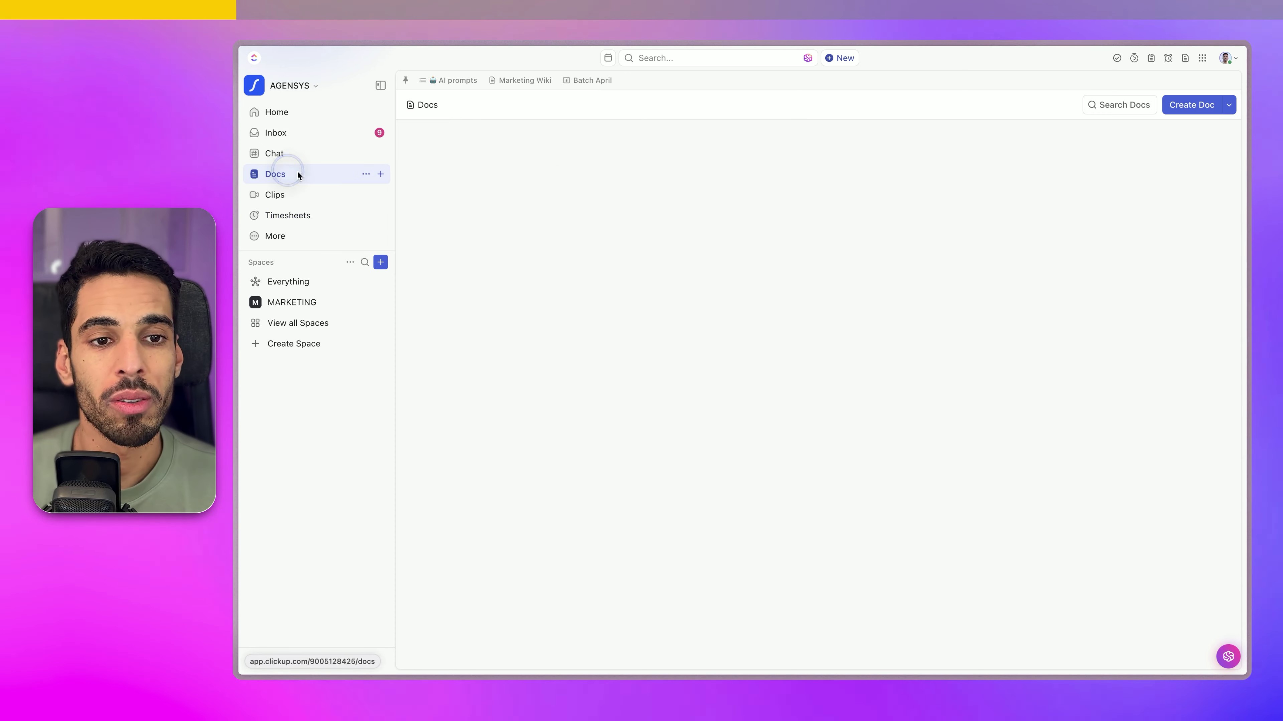
{"action": "scroll", "coordinate": [607, 395], "scroll_direction": "down", "scroll_amount": 5}
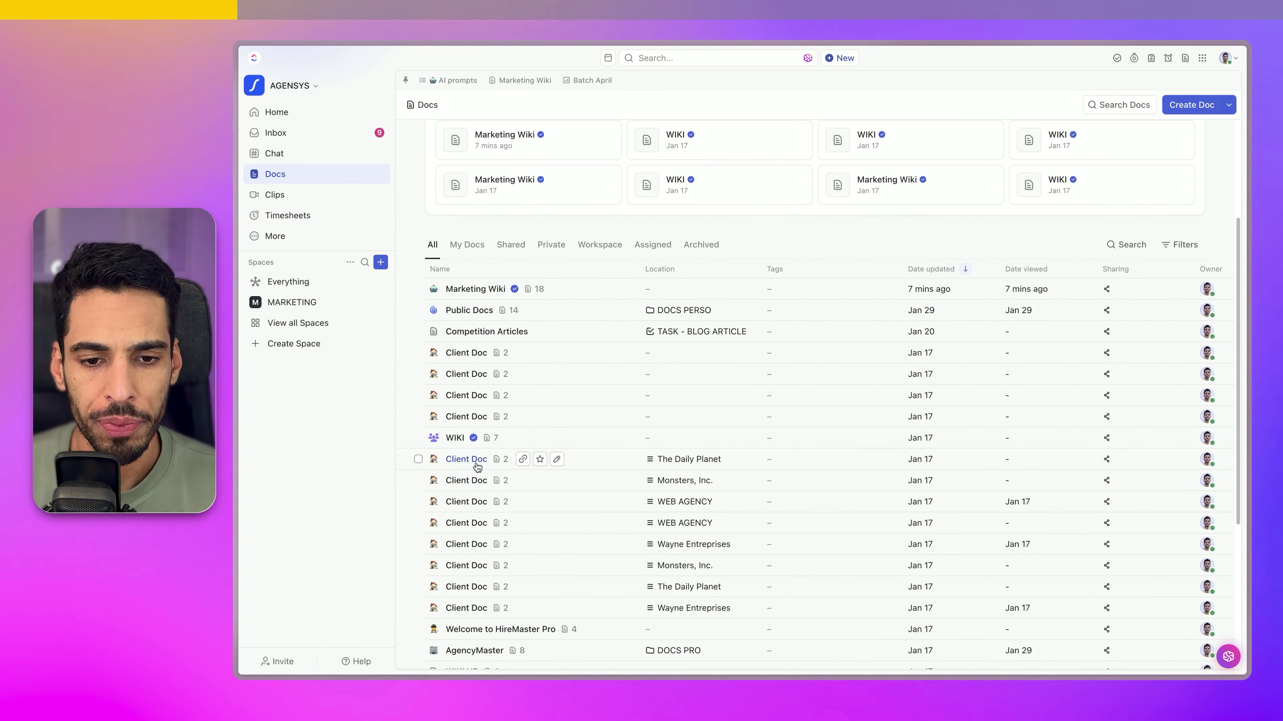
{"action": "right_click", "coordinate": [463, 440]}
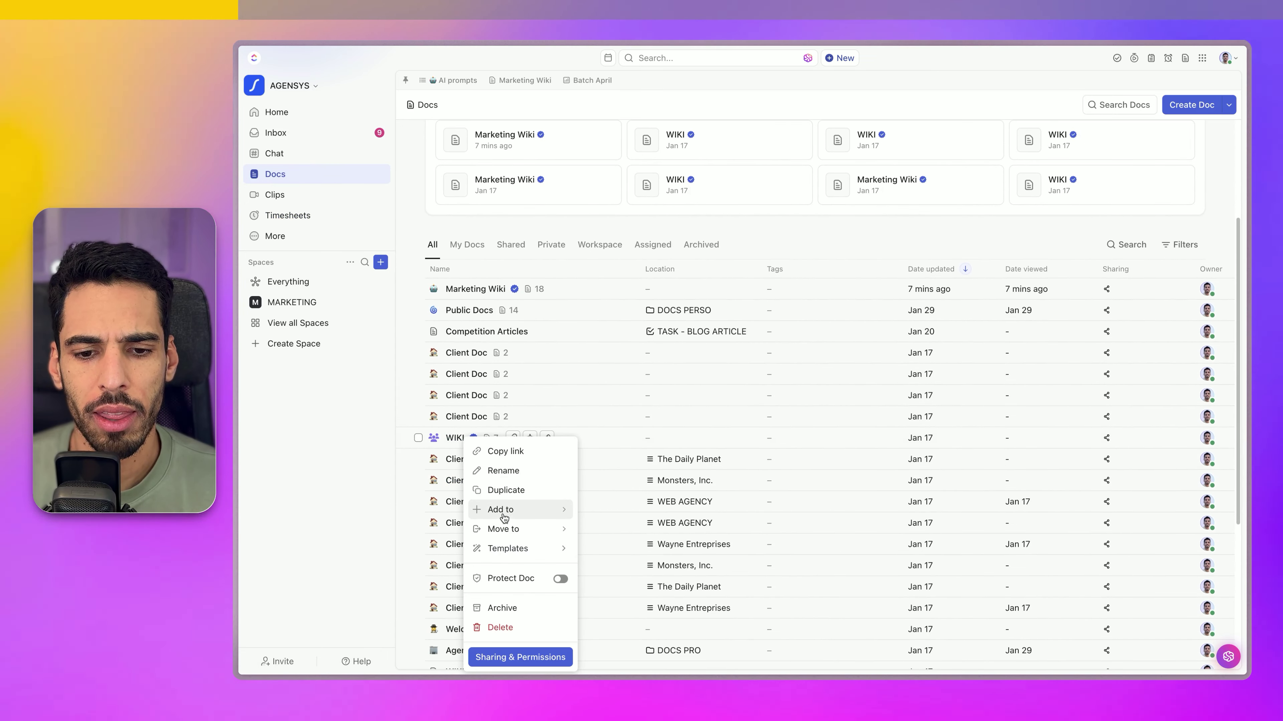
{"action": "mouse_move", "coordinate": [505, 511]}
{"action": "left_click", "coordinate": [614, 540]}
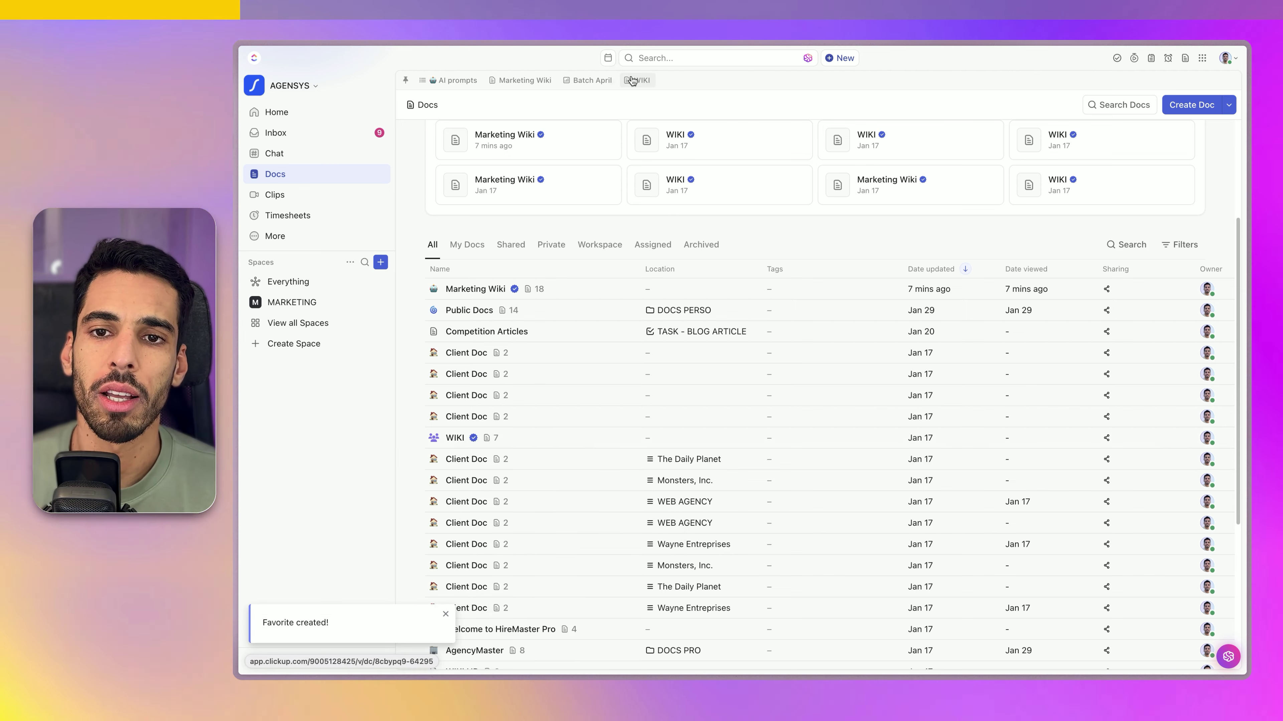
{"action": "left_click", "coordinate": [622, 82]}
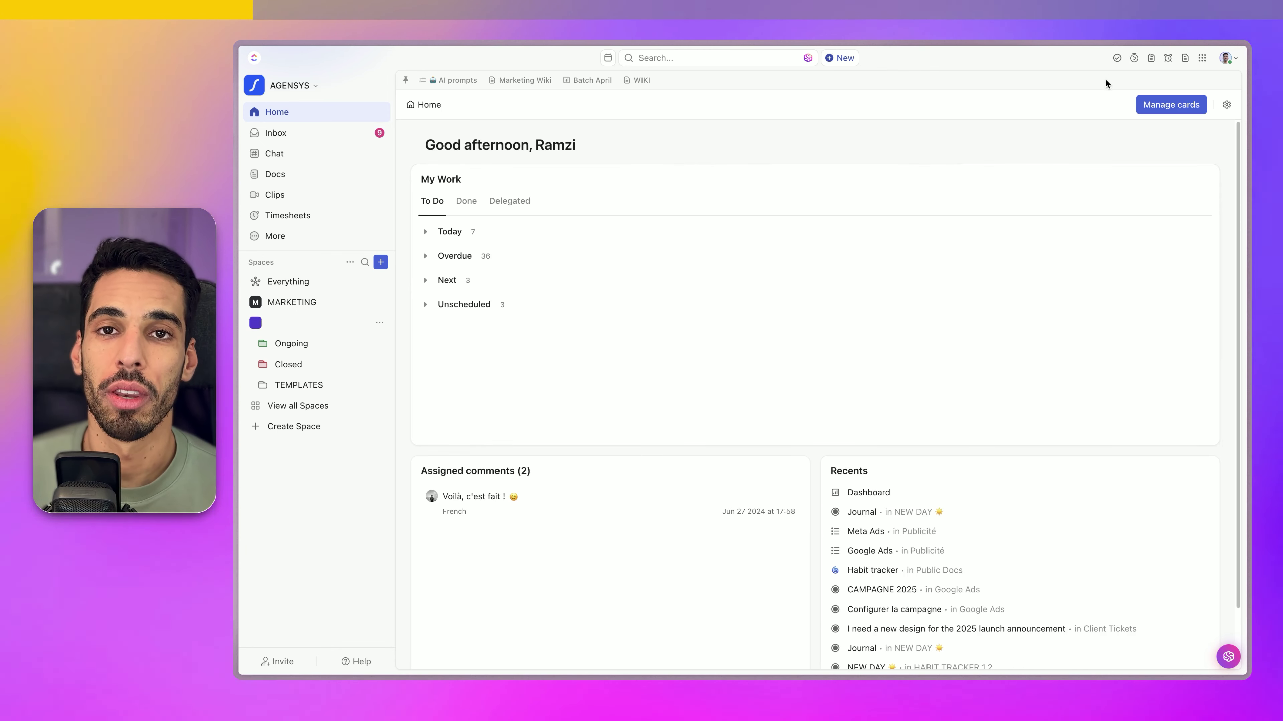
In the personal notification settings, expand the auto-watch task options and set the smart notifications delay to 3 hours
{"action": "left_click", "coordinate": [1227, 60]}
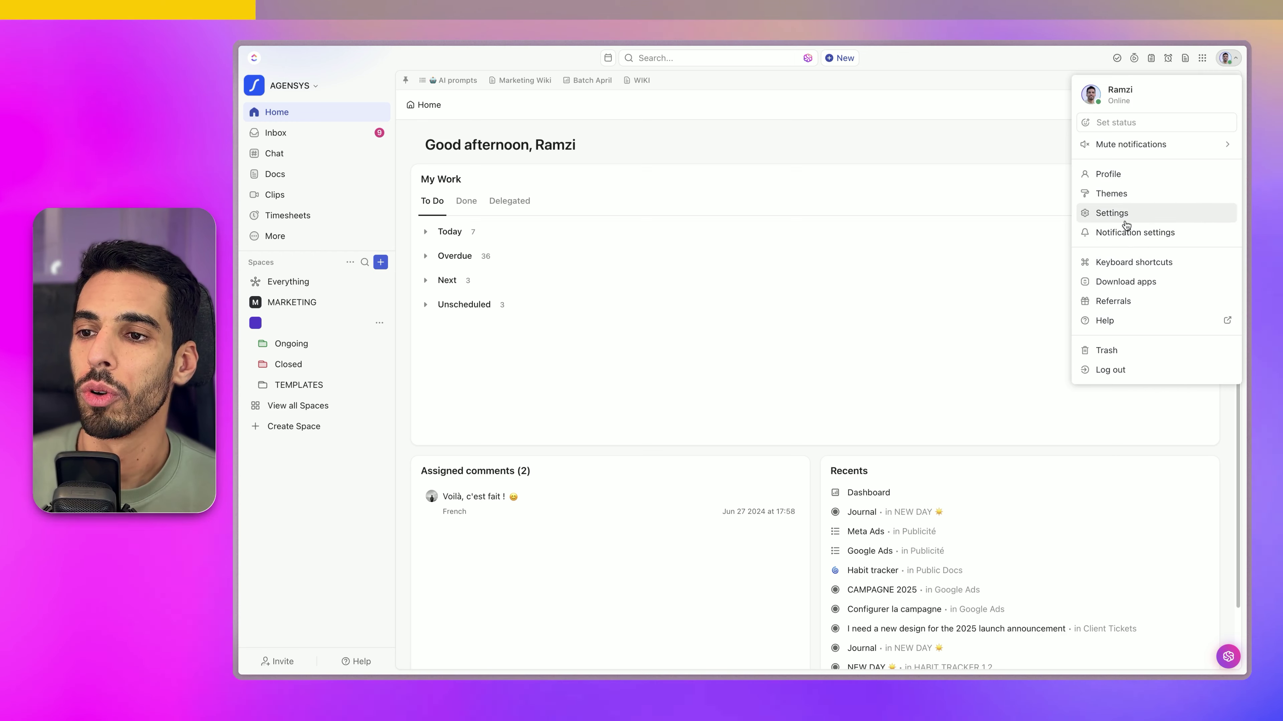
{"action": "left_click", "coordinate": [1124, 233]}
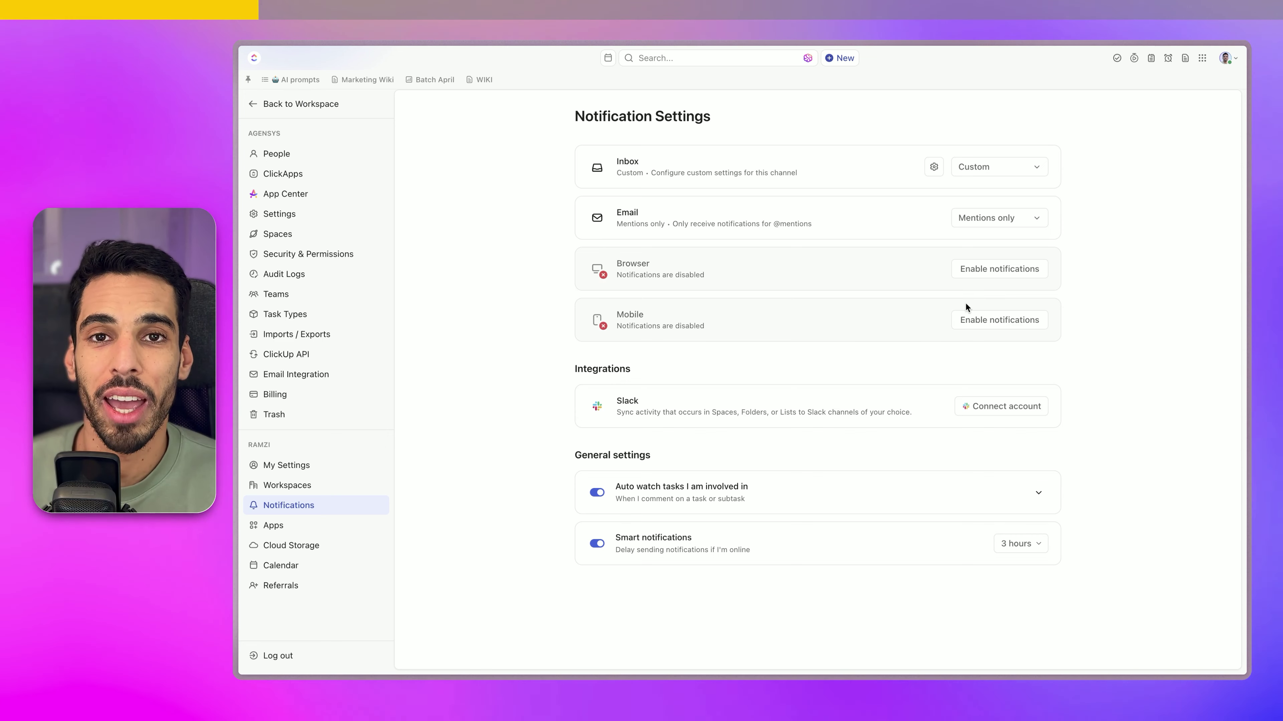
{"action": "left_click", "coordinate": [1038, 493]}
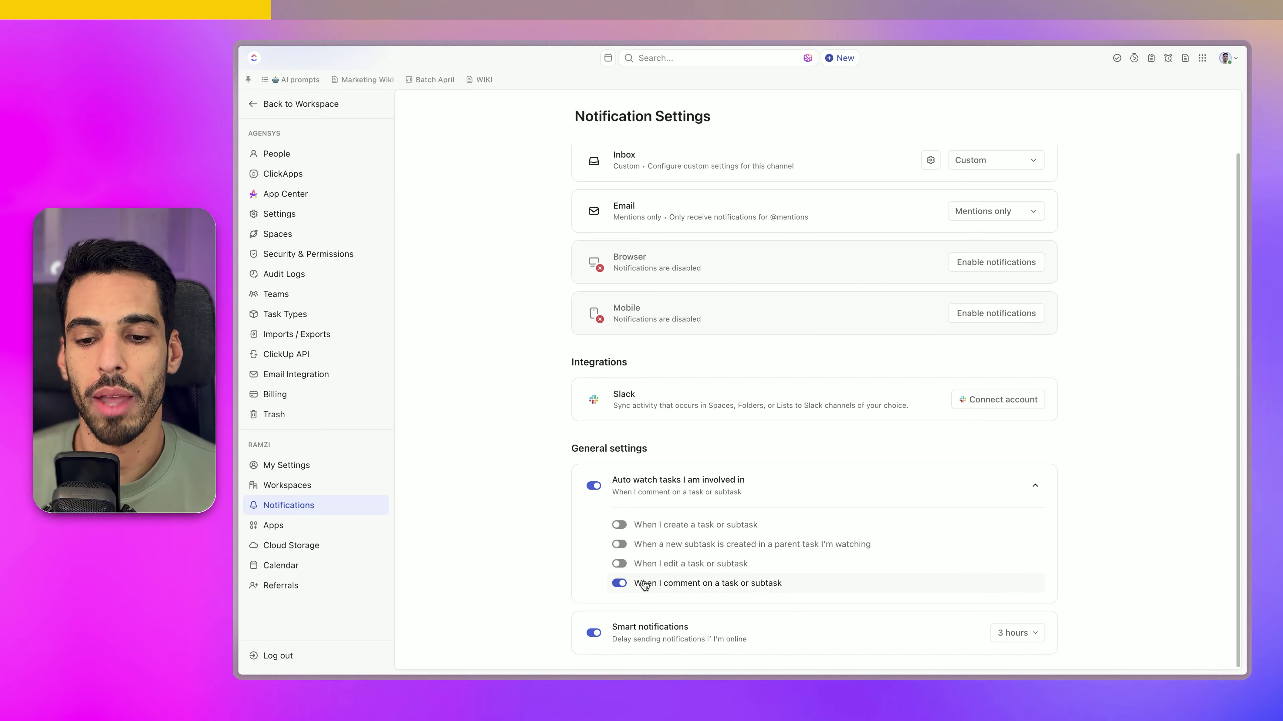
{"action": "left_click", "coordinate": [1013, 633]}
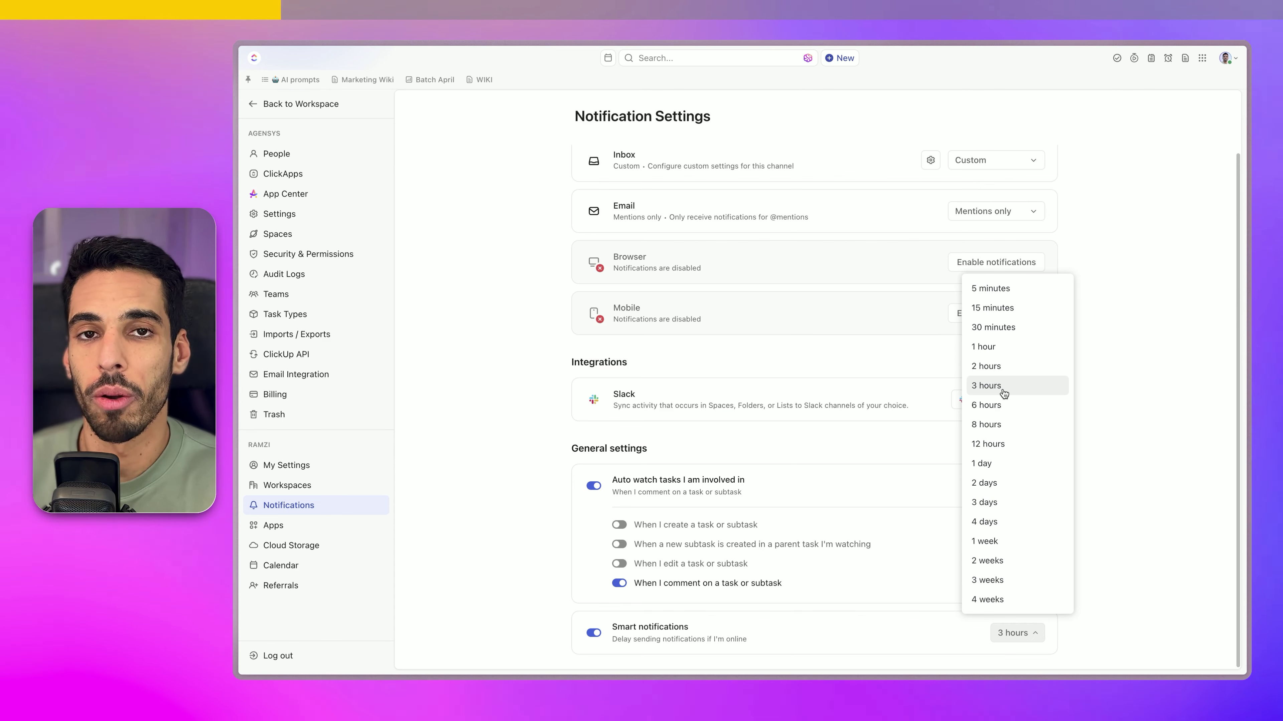
{"action": "left_click", "coordinate": [1003, 393]}
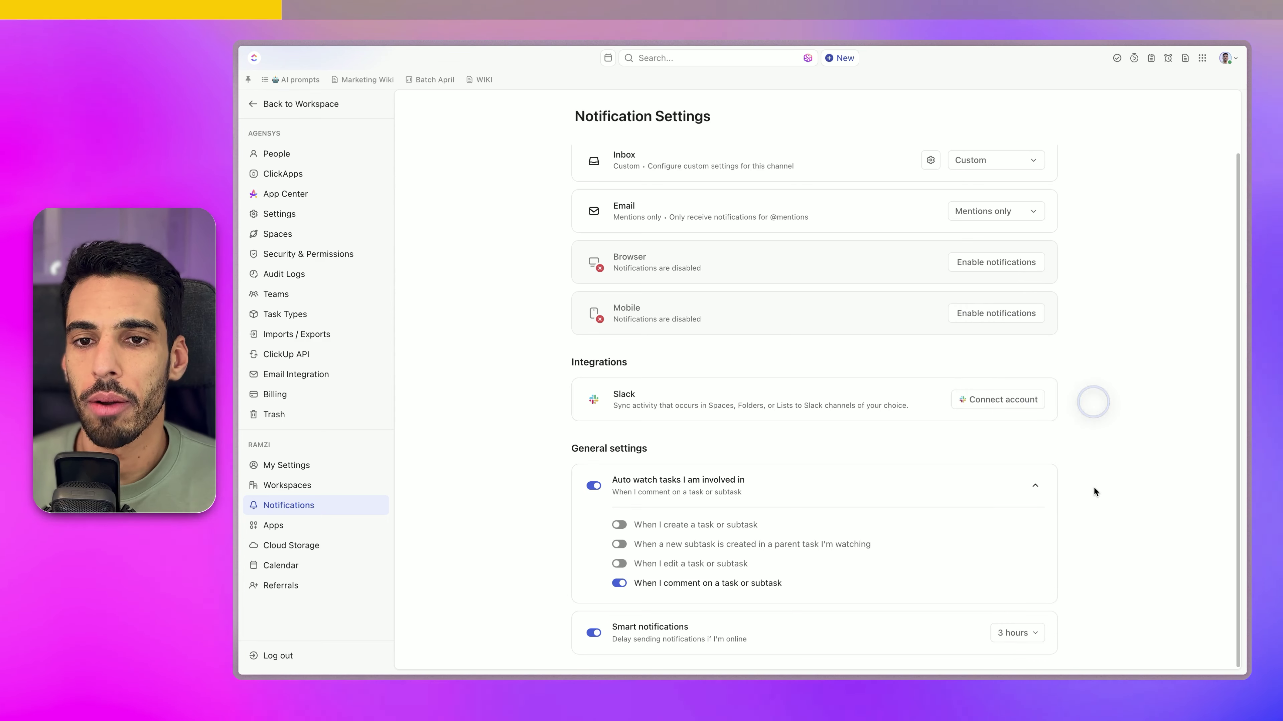
Enable the browser notifications, view their level options and disable them again
{"action": "scroll", "coordinate": [727, 282], "scroll_direction": "up", "scroll_amount": 1}
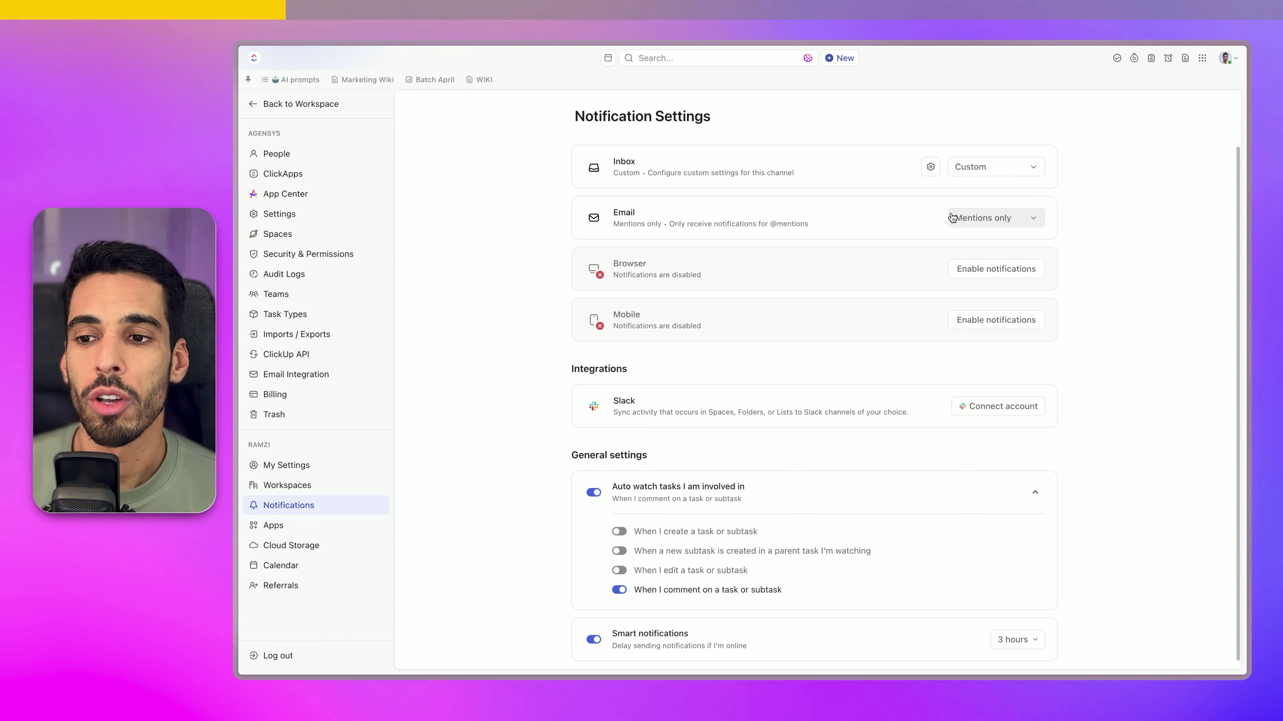
{"action": "left_click", "coordinate": [970, 274]}
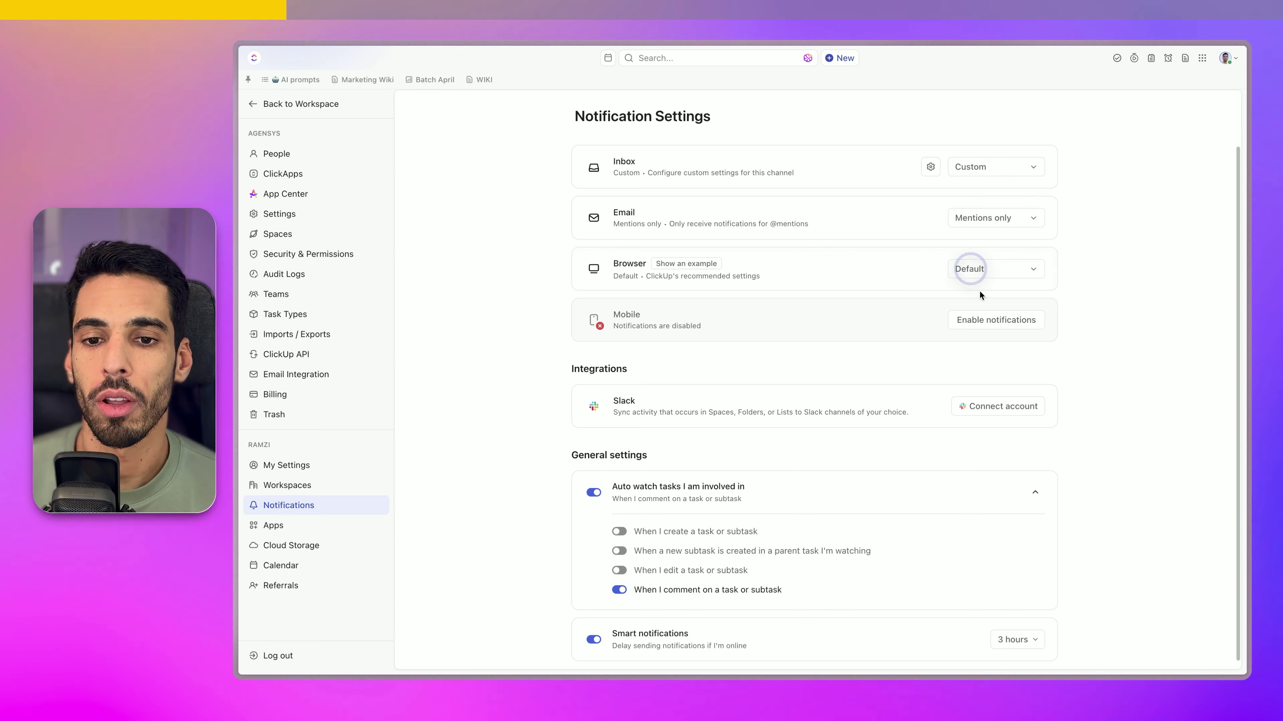
{"action": "left_click", "coordinate": [970, 269]}
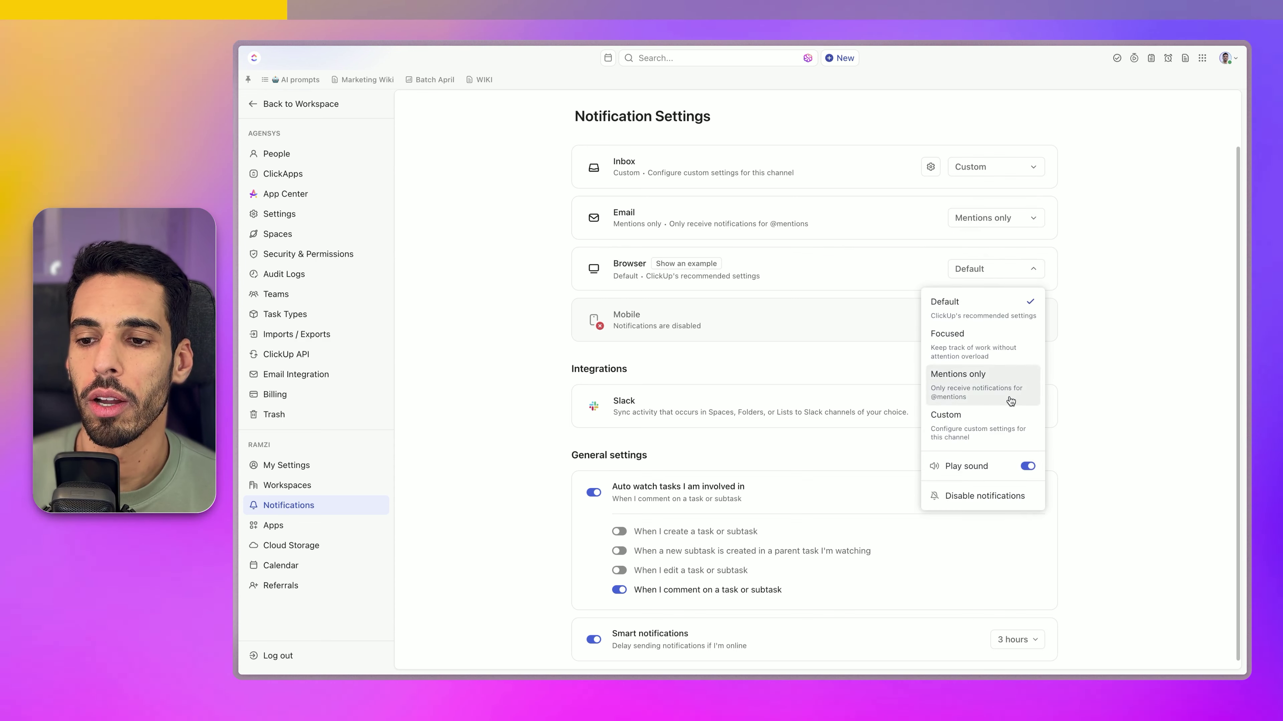
{"action": "left_click", "coordinate": [983, 497]}
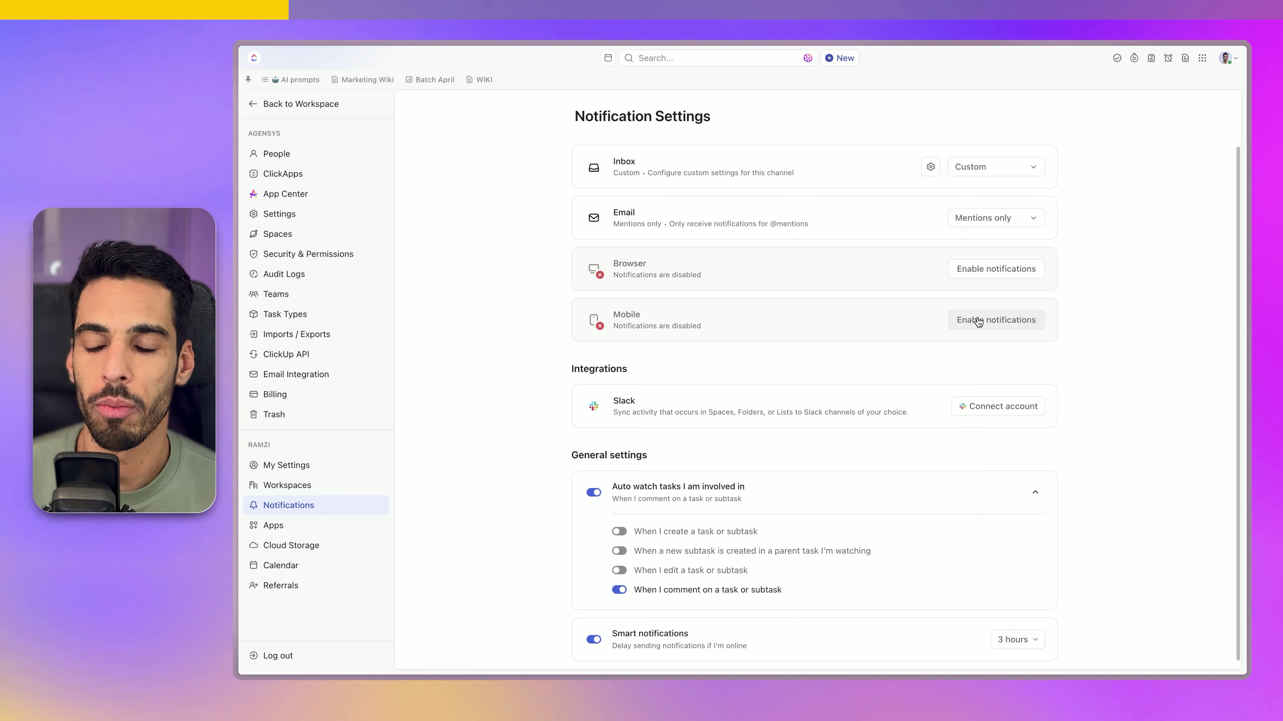
View the notification level options for the Email and Inbox channels, keeping their current choices
{"action": "left_click", "coordinate": [980, 213]}
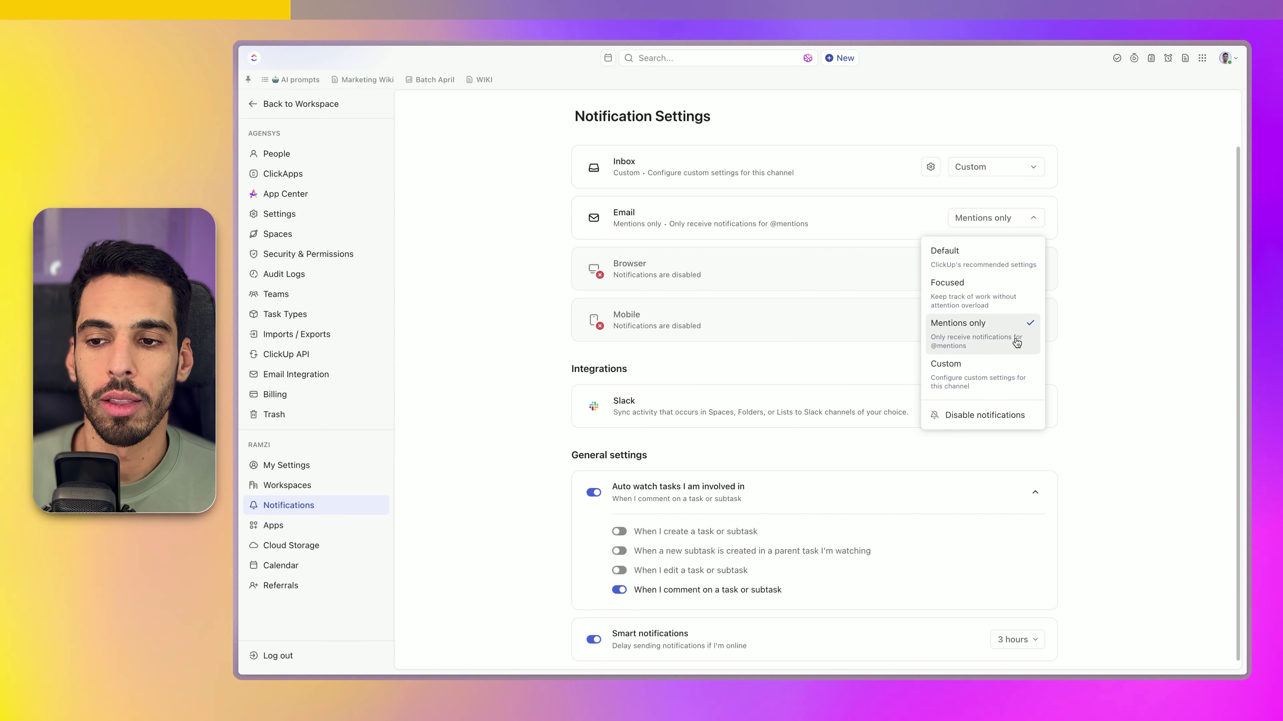
{"action": "left_click", "coordinate": [985, 218]}
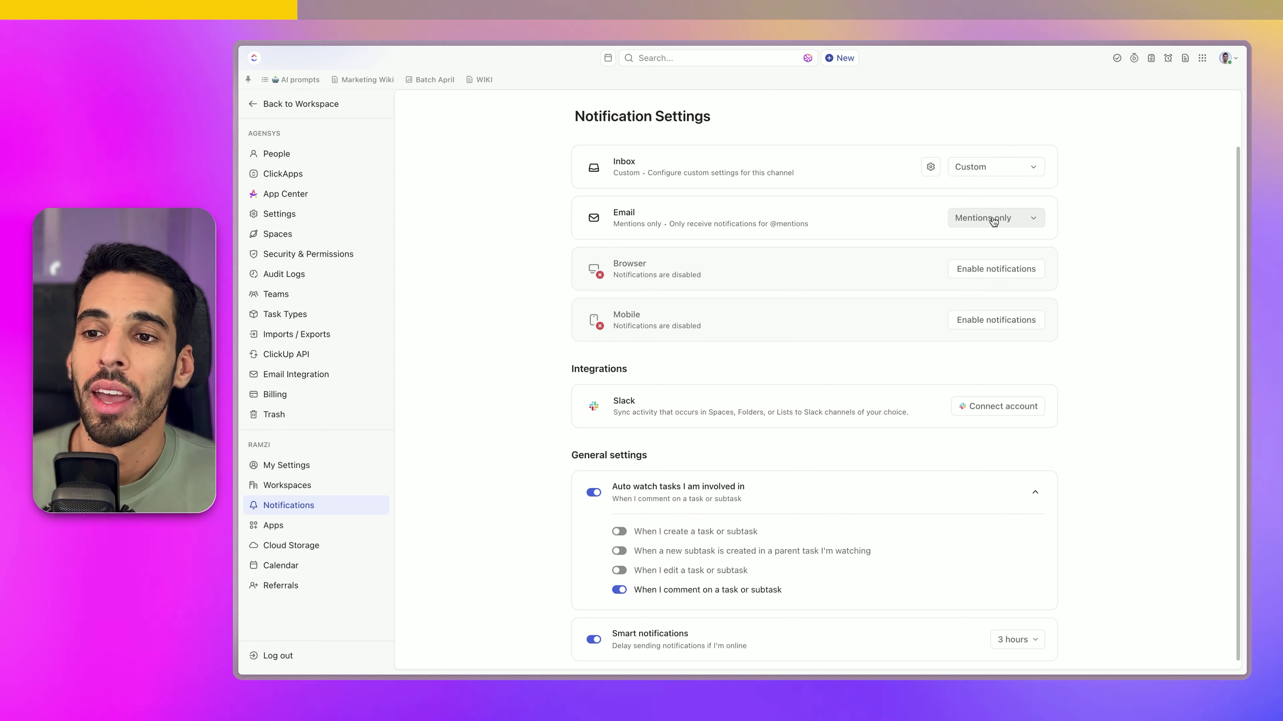
{"action": "left_click", "coordinate": [1016, 166]}
{"action": "left_click", "coordinate": [954, 166]}
Open the custom Inbox notification settings and review the Task comments, Task activity and Doc comments triggers in their expanded sections
{"action": "left_click", "coordinate": [929, 167]}
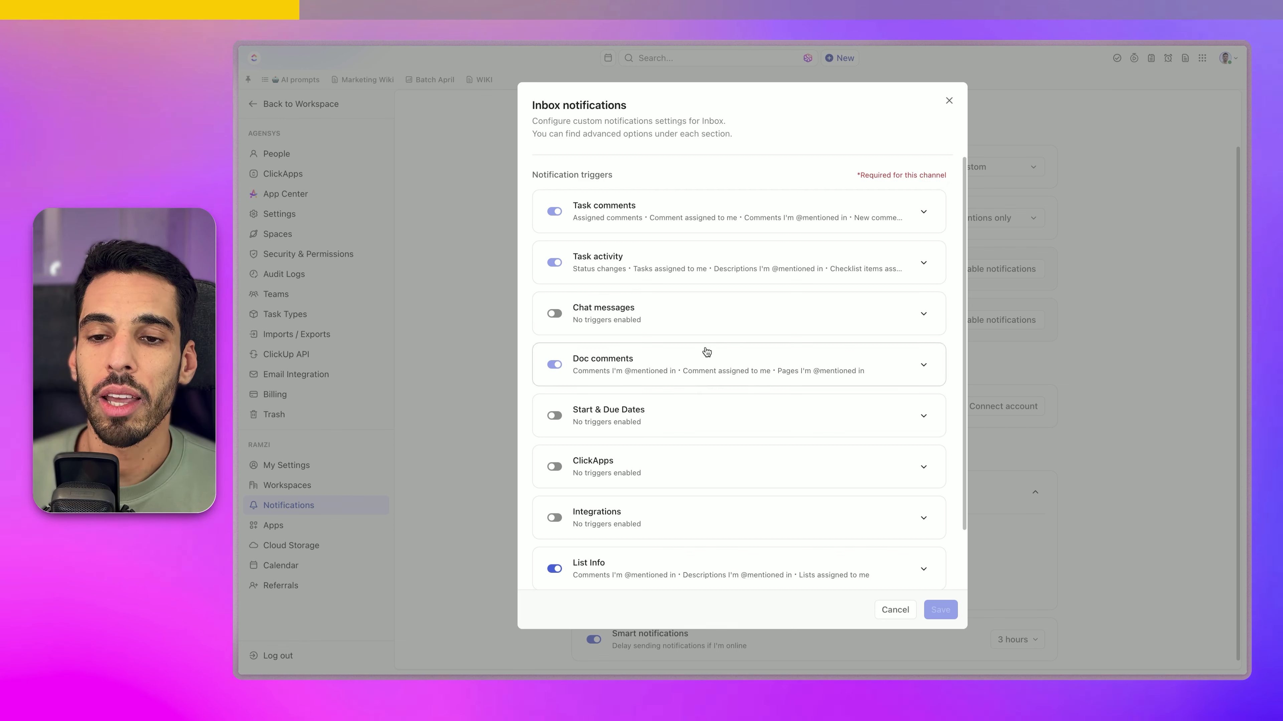
{"action": "left_click", "coordinate": [653, 218]}
{"action": "left_click", "coordinate": [719, 432]}
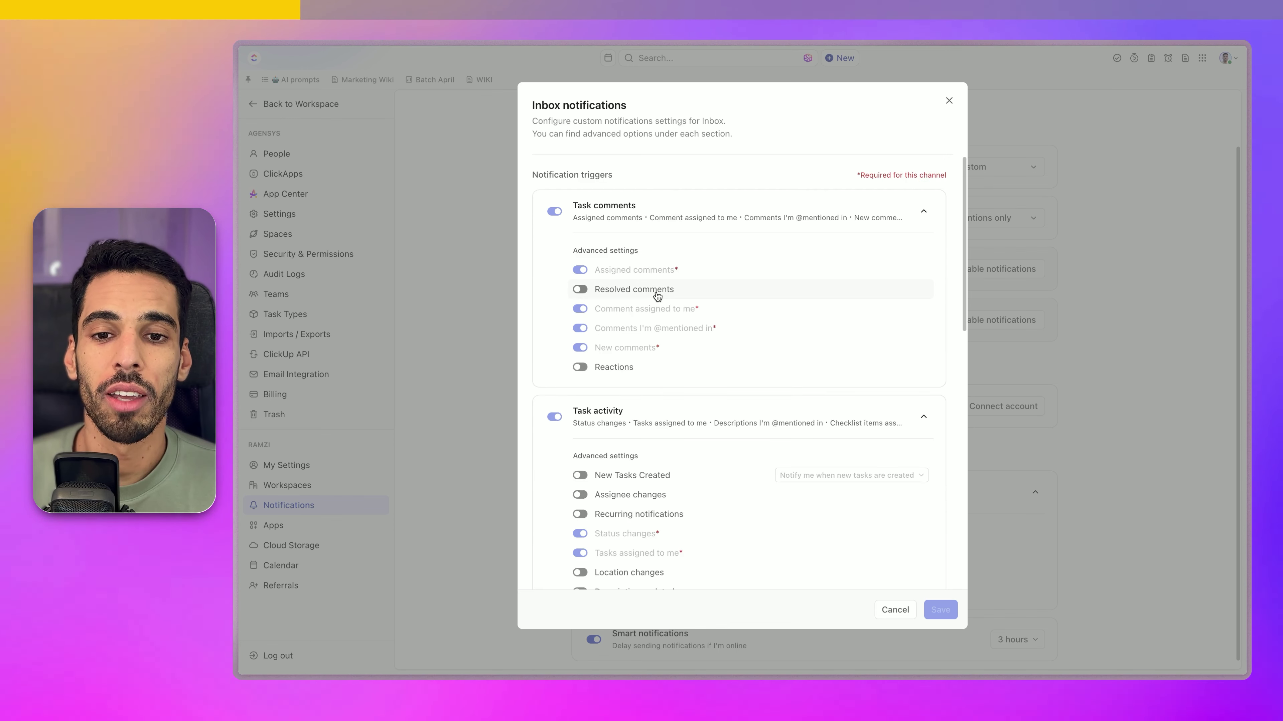
{"action": "mouse_move", "coordinate": [578, 273]}
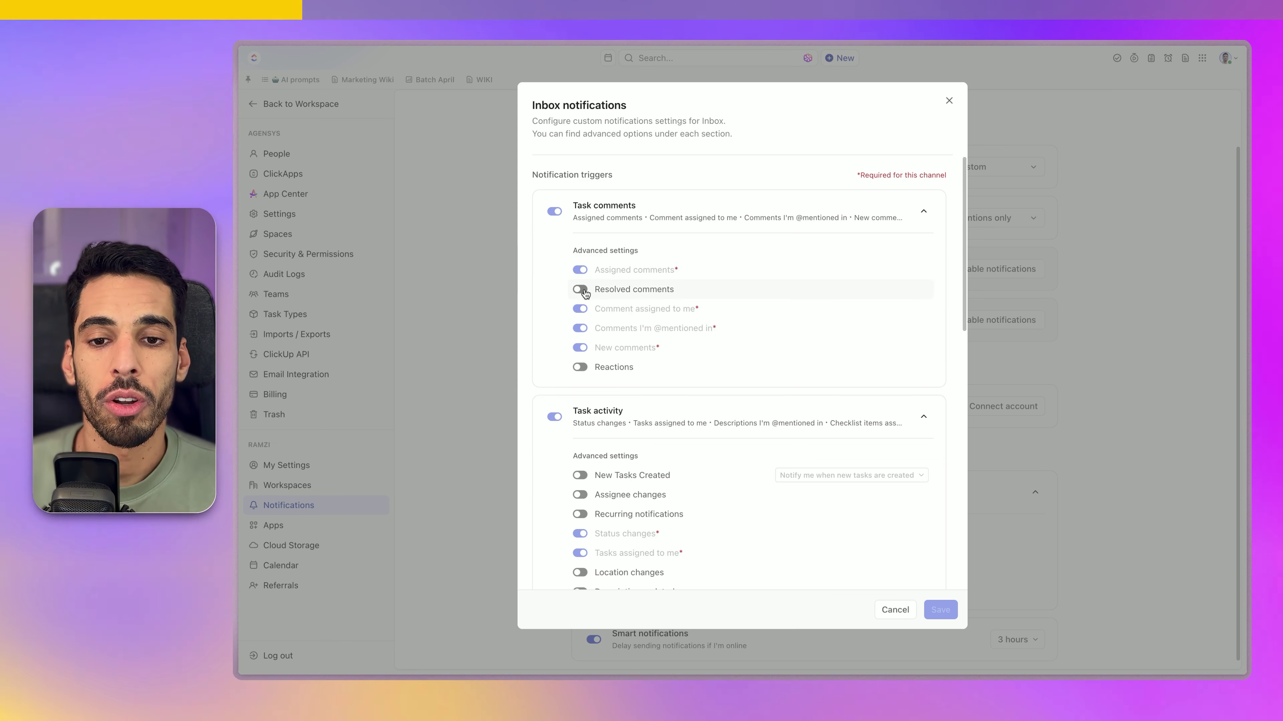
{"action": "scroll", "coordinate": [588, 315], "scroll_direction": "down", "scroll_amount": 8}
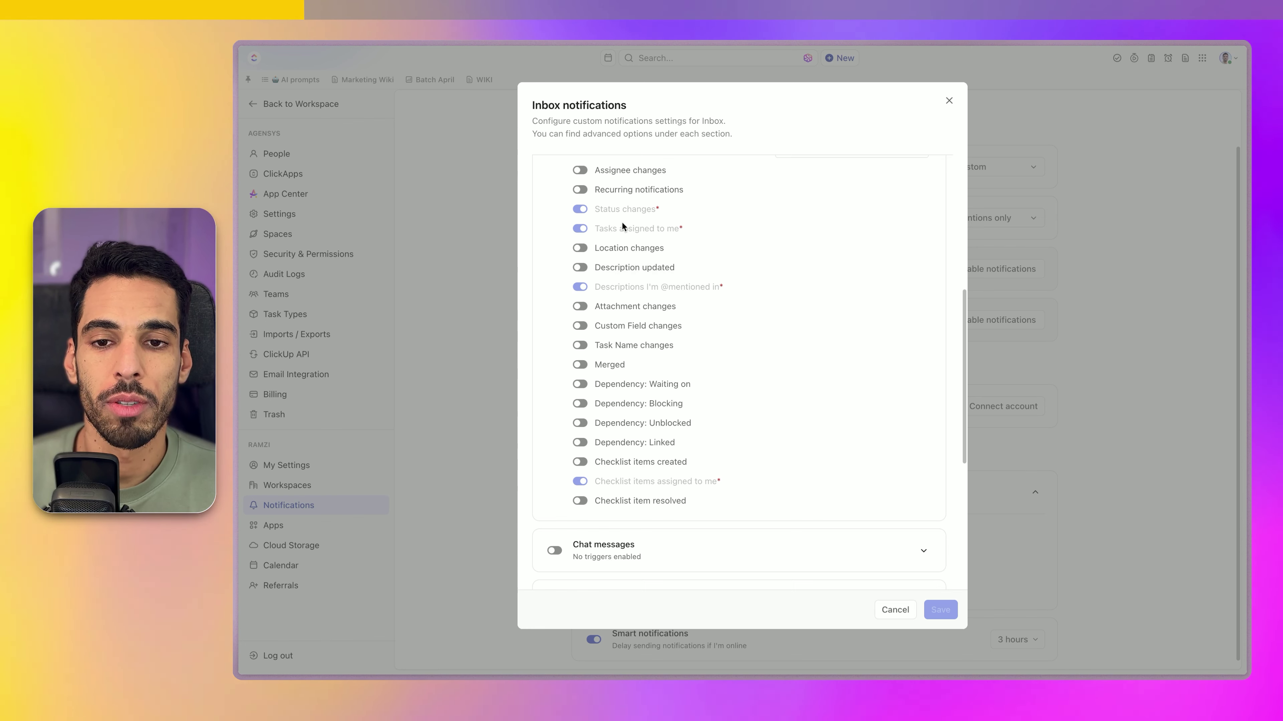
{"action": "scroll", "coordinate": [661, 303], "scroll_direction": "down", "scroll_amount": 2}
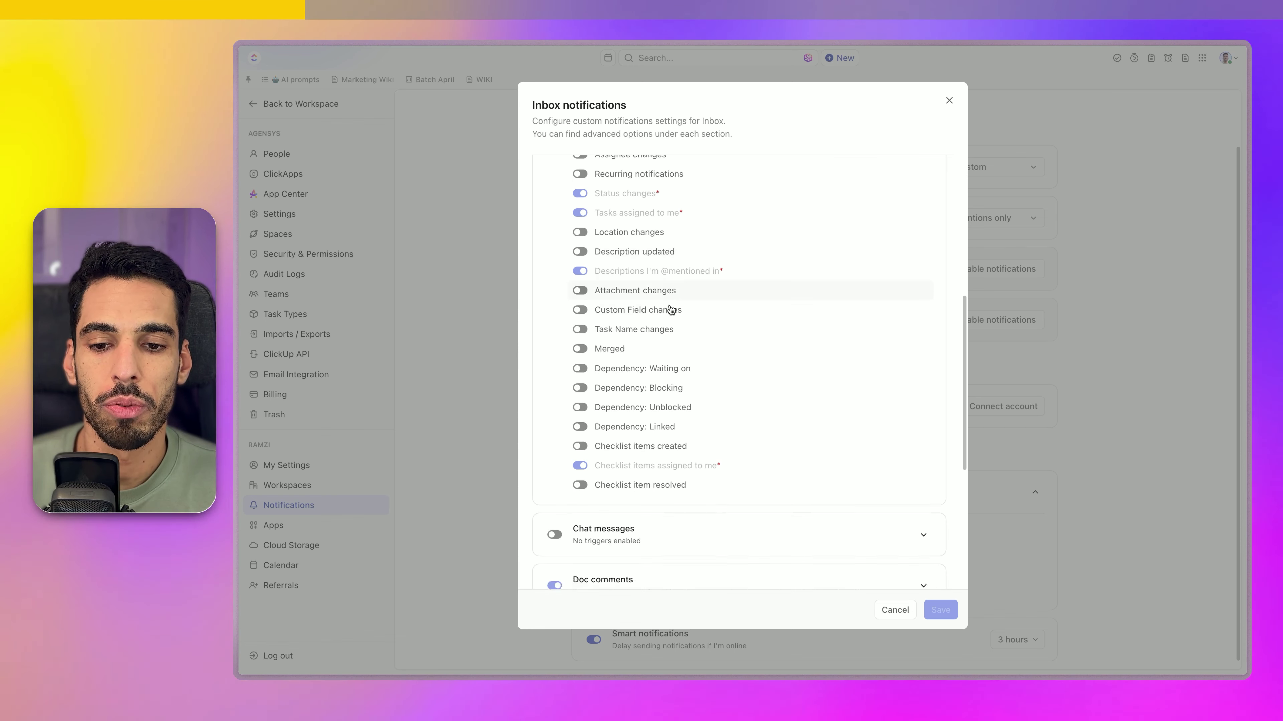
{"action": "left_click", "coordinate": [658, 562]}
{"action": "scroll", "coordinate": [727, 328], "scroll_direction": "down", "scroll_amount": 5}
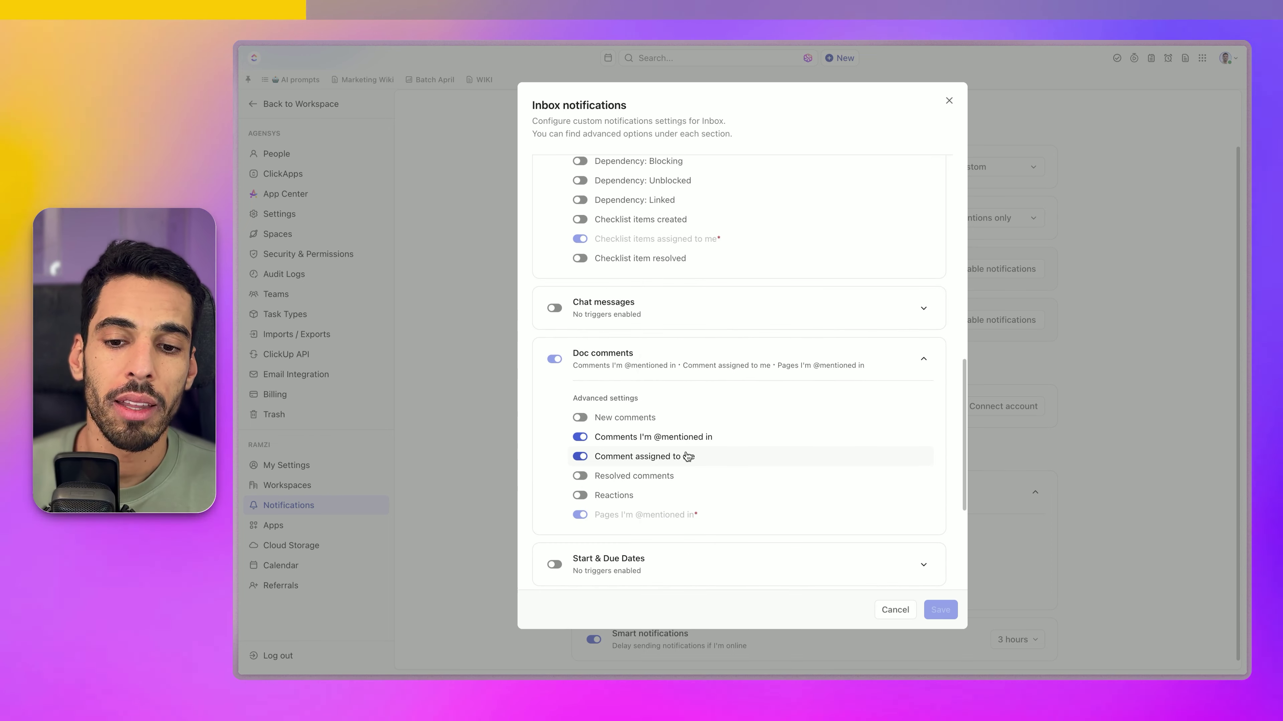
{"action": "left_click", "coordinate": [656, 438]}
{"action": "left_click", "coordinate": [579, 456]}
{"action": "scroll", "coordinate": [617, 438], "scroll_direction": "down", "scroll_amount": 4}
{"action": "scroll", "coordinate": [623, 495], "scroll_direction": "down", "scroll_amount": 1}
{"action": "left_click", "coordinate": [587, 500]}
{"action": "scroll", "coordinate": [580, 434], "scroll_direction": "down", "scroll_amount": 3}
{"action": "left_click", "coordinate": [552, 378]}
{"action": "scroll", "coordinate": [616, 414], "scroll_direction": "down", "scroll_amount": 2}
Review the Task comments and Task activity triggers, save the Inbox notification settings and return to the workspace
{"action": "scroll", "coordinate": [628, 426], "scroll_direction": "up", "scroll_amount": 7}
{"action": "scroll", "coordinate": [630, 432], "scroll_direction": "up", "scroll_amount": 10}
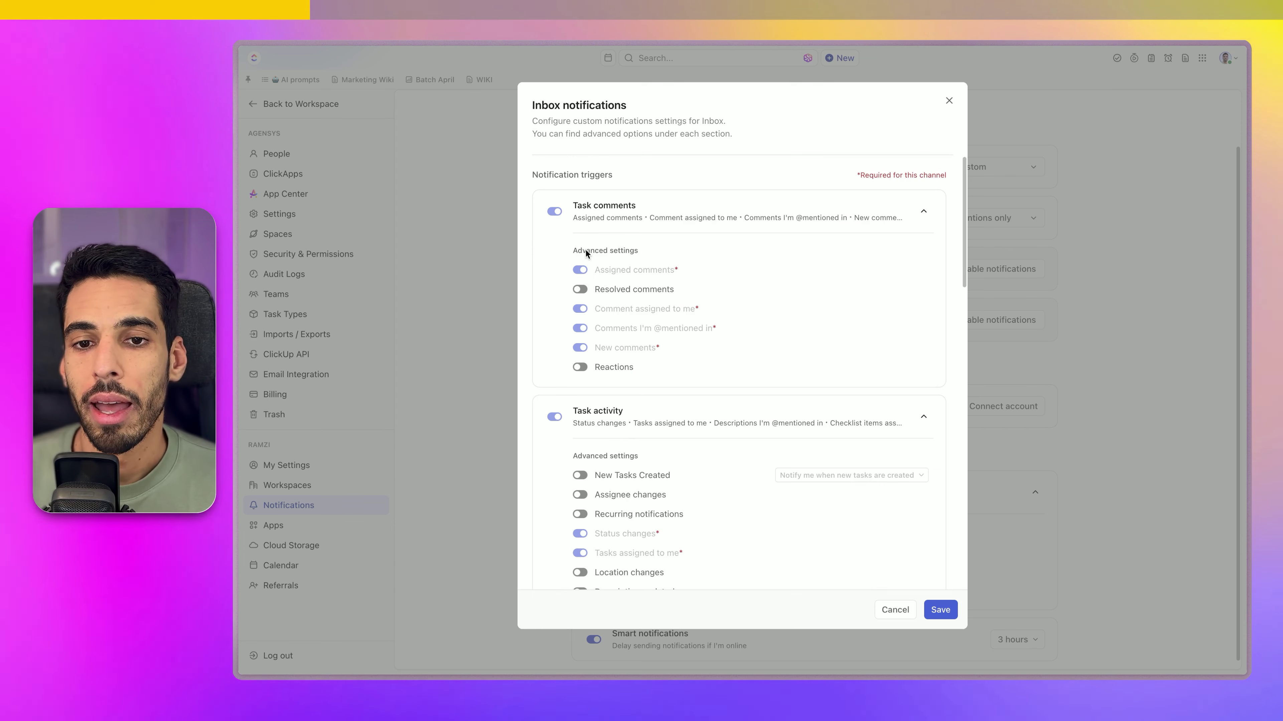
{"action": "scroll", "coordinate": [618, 433], "scroll_direction": "down", "scroll_amount": 3}
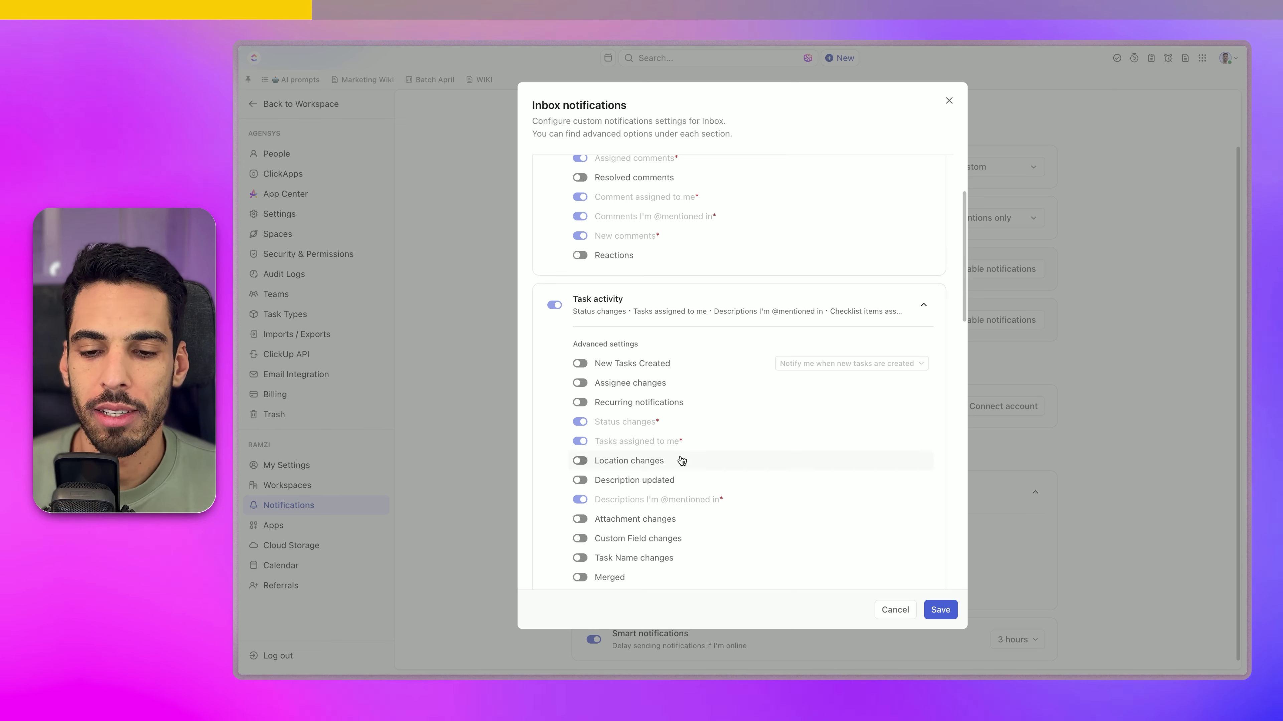
{"action": "scroll", "coordinate": [718, 441], "scroll_direction": "down", "scroll_amount": 3}
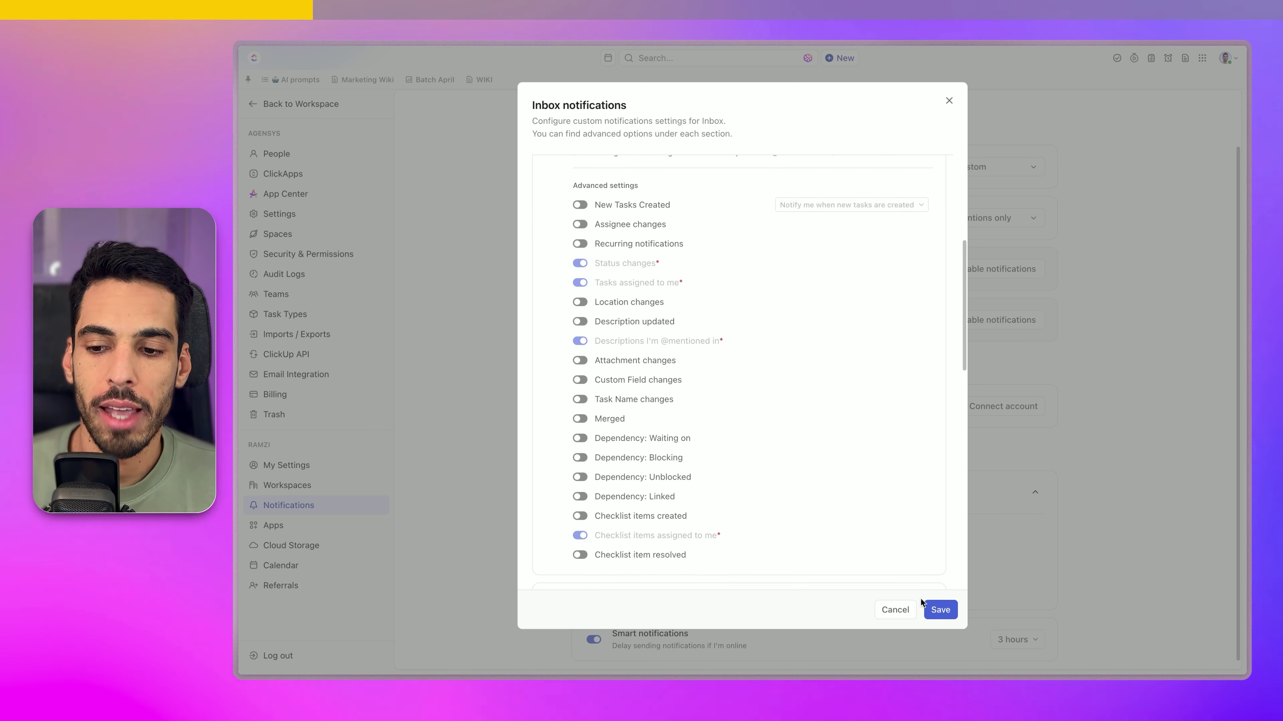
{"action": "left_click", "coordinate": [934, 611]}
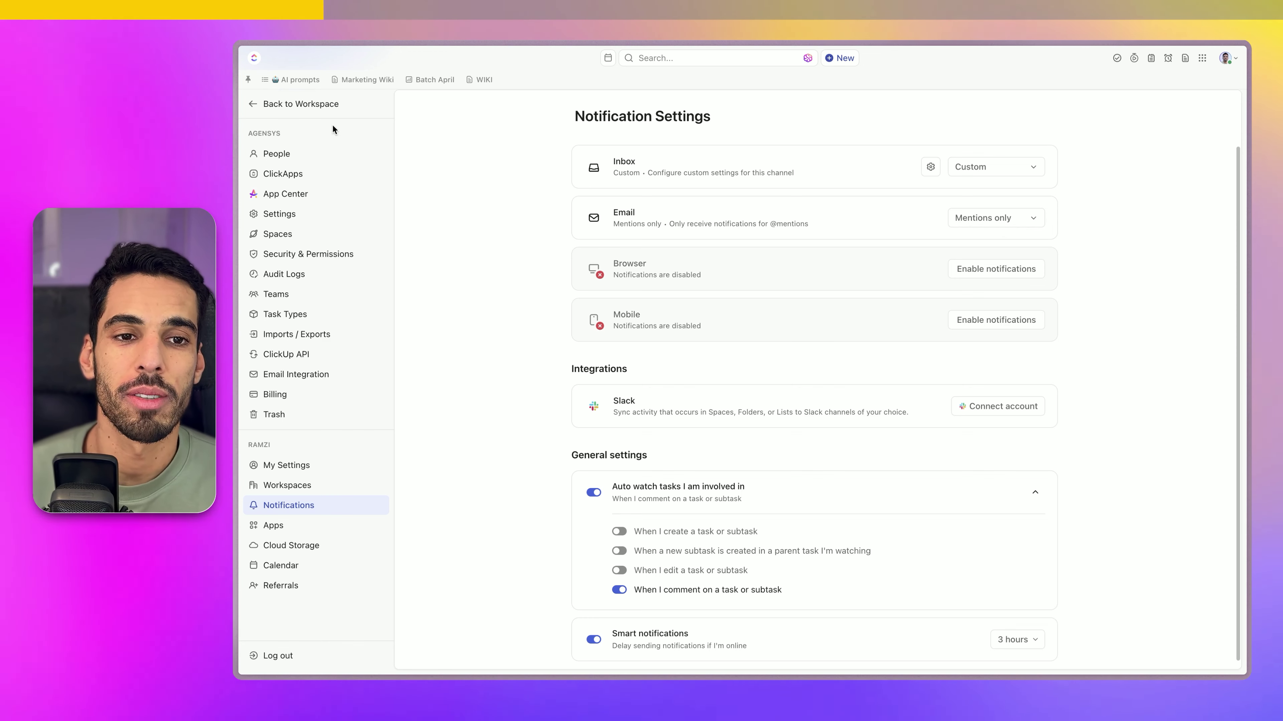
{"action": "left_click", "coordinate": [315, 108]}
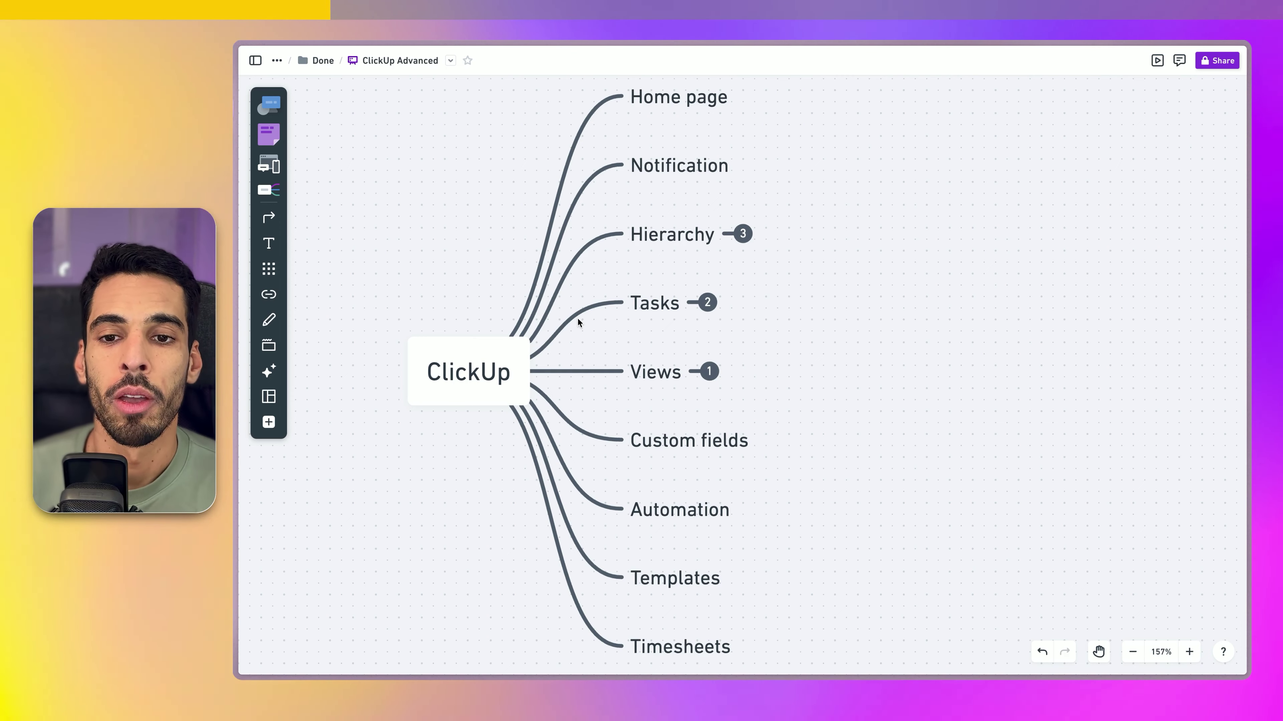
Switch to the ClickUp Advanced board in Whimsical and bring up the WORKSPACE mind map above the topic outline
{"action": "scroll", "coordinate": [644, 266], "scroll_direction": "down", "scroll_amount": 1}
{"action": "scroll", "coordinate": [641, 202], "scroll_direction": "up", "scroll_amount": 5}
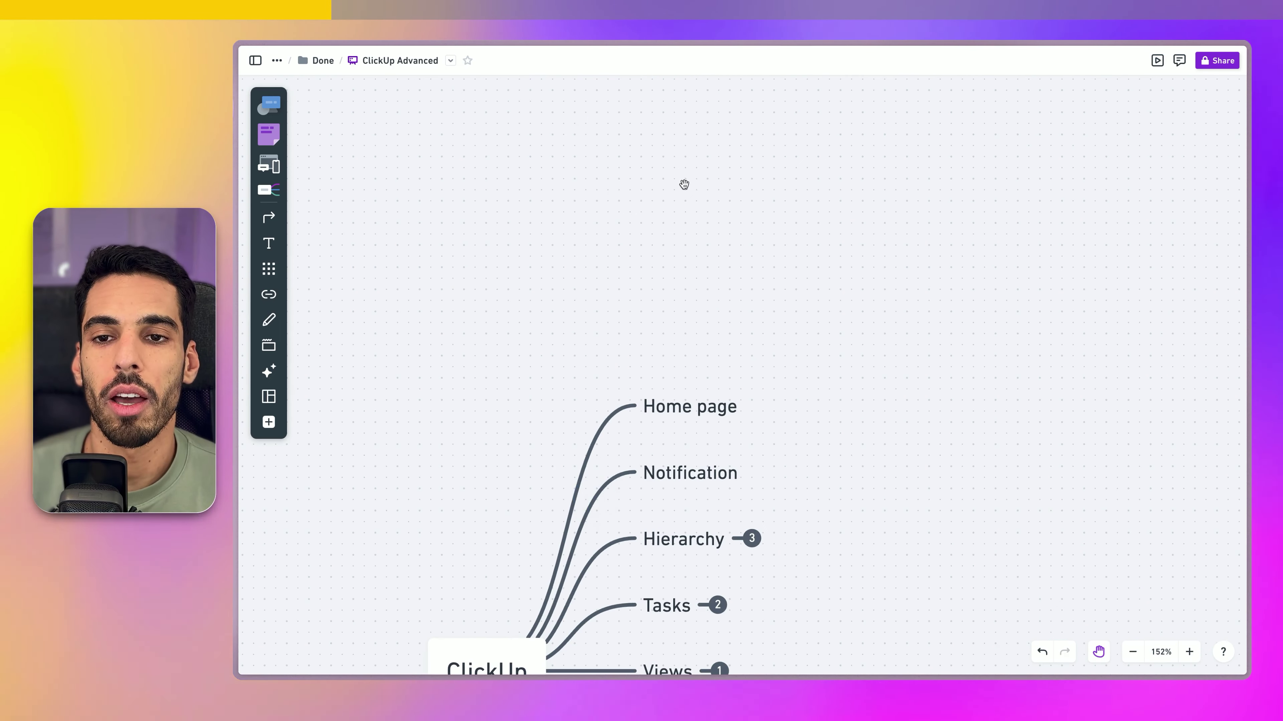
{"action": "left_click_drag", "start_coordinate": [684, 185], "coordinate": [596, 544]}
{"action": "left_click_drag", "start_coordinate": [661, 204], "coordinate": [561, 377]}
{"action": "left_click_drag", "start_coordinate": [556, 311], "coordinate": [546, 347]}
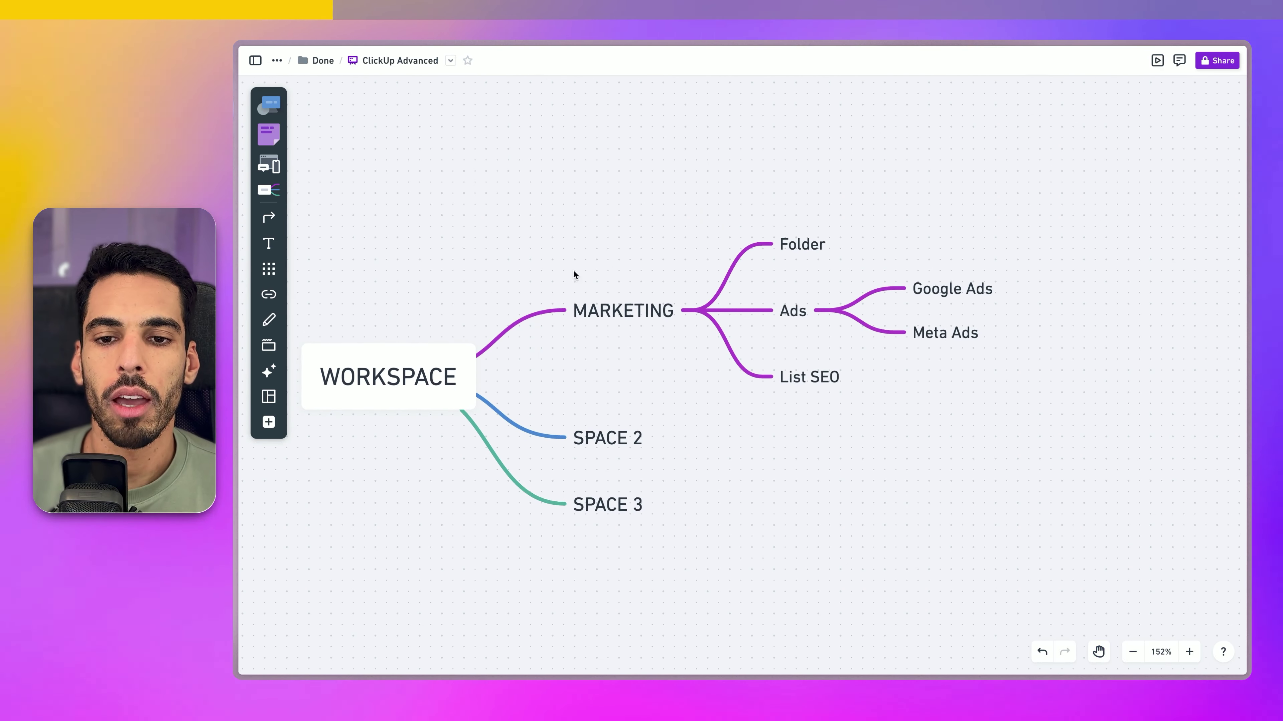
Rename the SPACE 2 node of the WORKSPACE mind map as DELIVERY and color the Folder and Ads branches yellow
{"action": "left_click", "coordinate": [699, 310]}
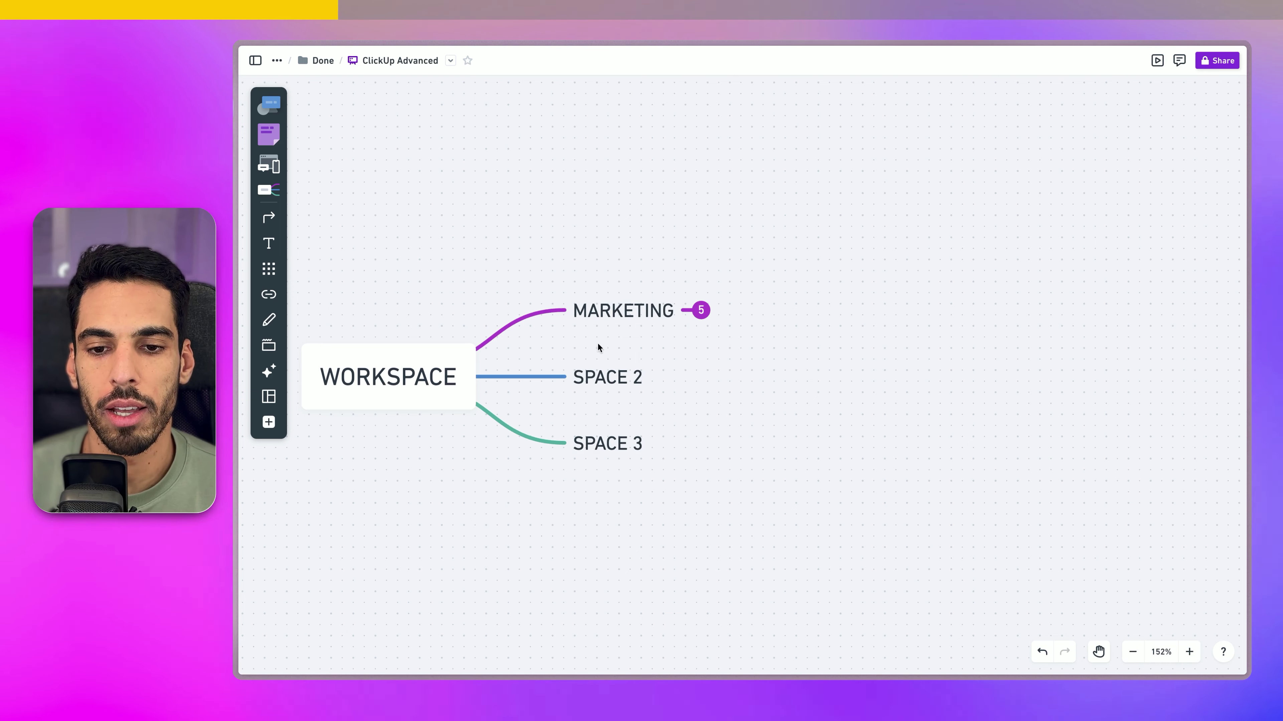
{"action": "left_click", "coordinate": [624, 375]}
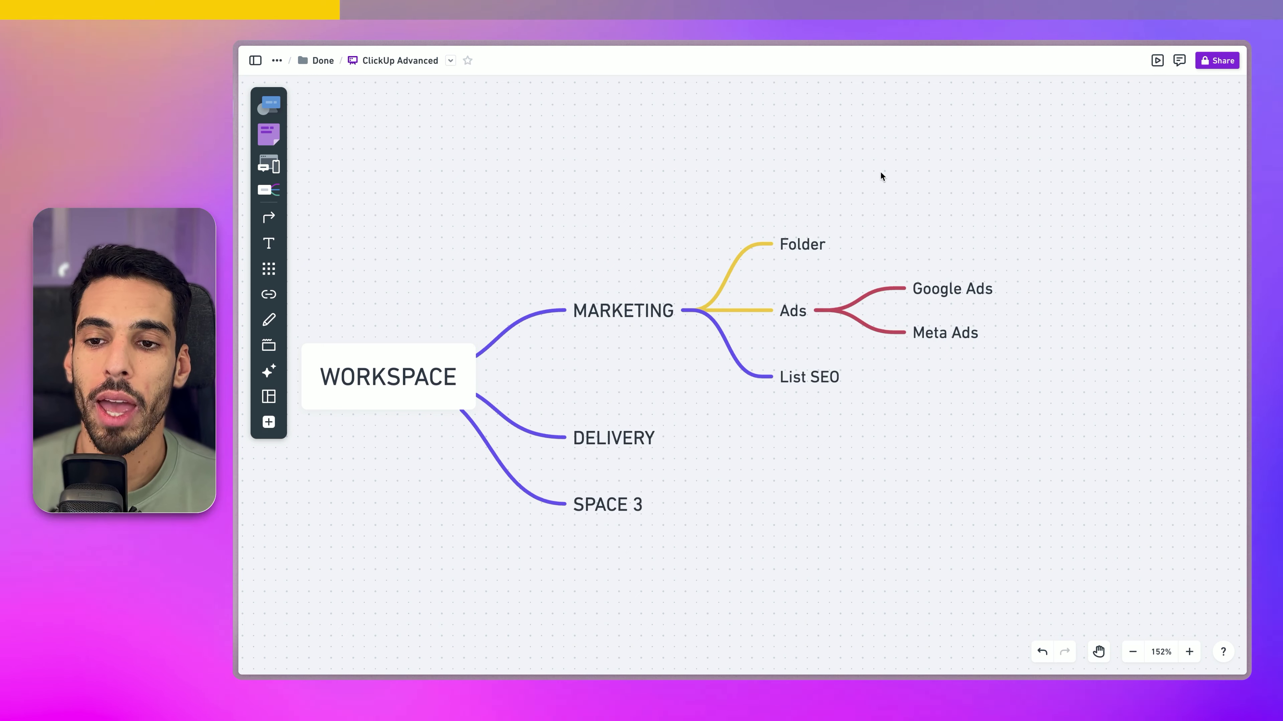
{"action": "left_click_drag", "start_coordinate": [858, 174], "coordinate": [780, 310]}
{"action": "left_click", "coordinate": [803, 341]}
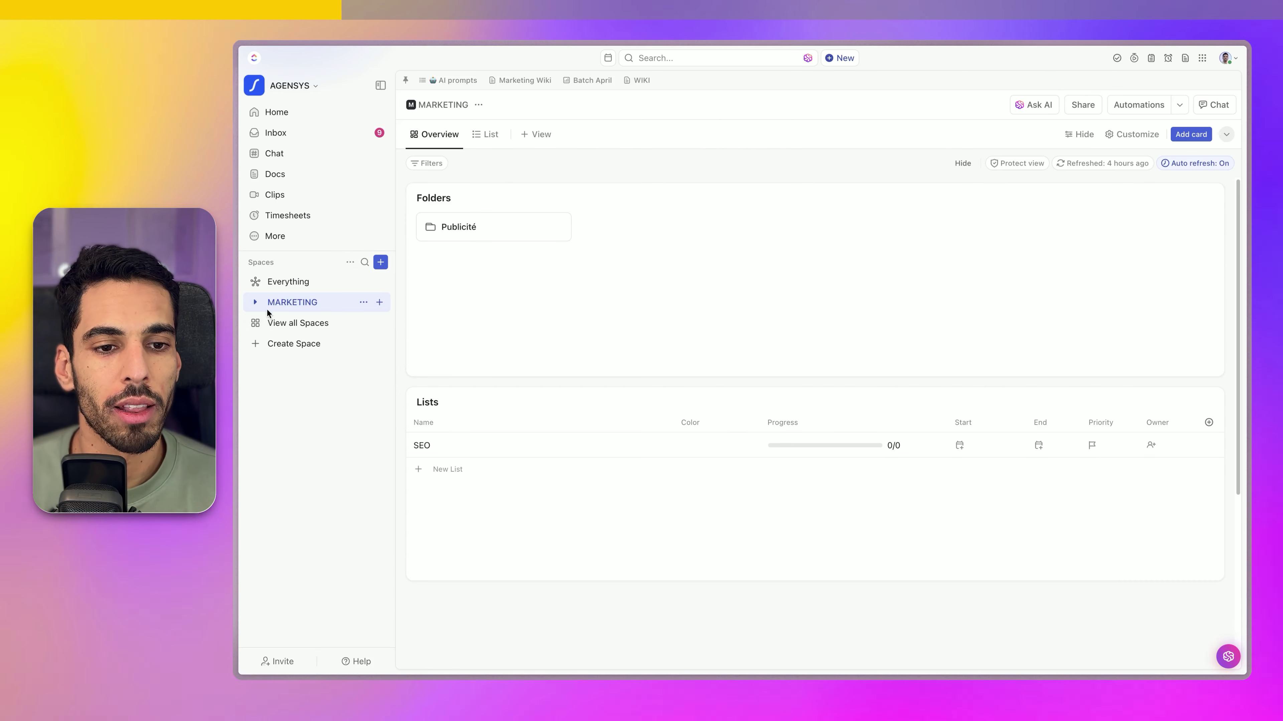
Expand the MARKETING space in ClickUp, and color the List SEO branch red on the Whimsical mind map
{"action": "left_click", "coordinate": [256, 304]}
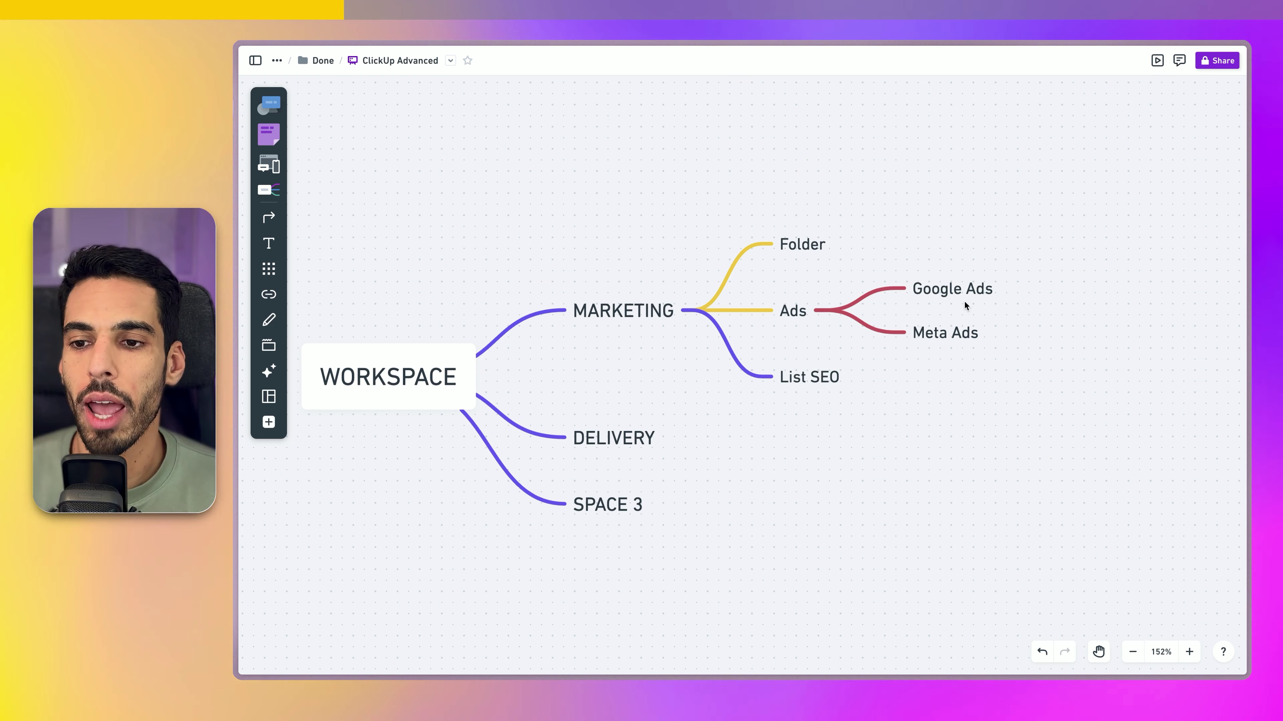
{"action": "left_click_drag", "start_coordinate": [966, 415], "coordinate": [788, 369]}
{"action": "left_click", "coordinate": [815, 327]}
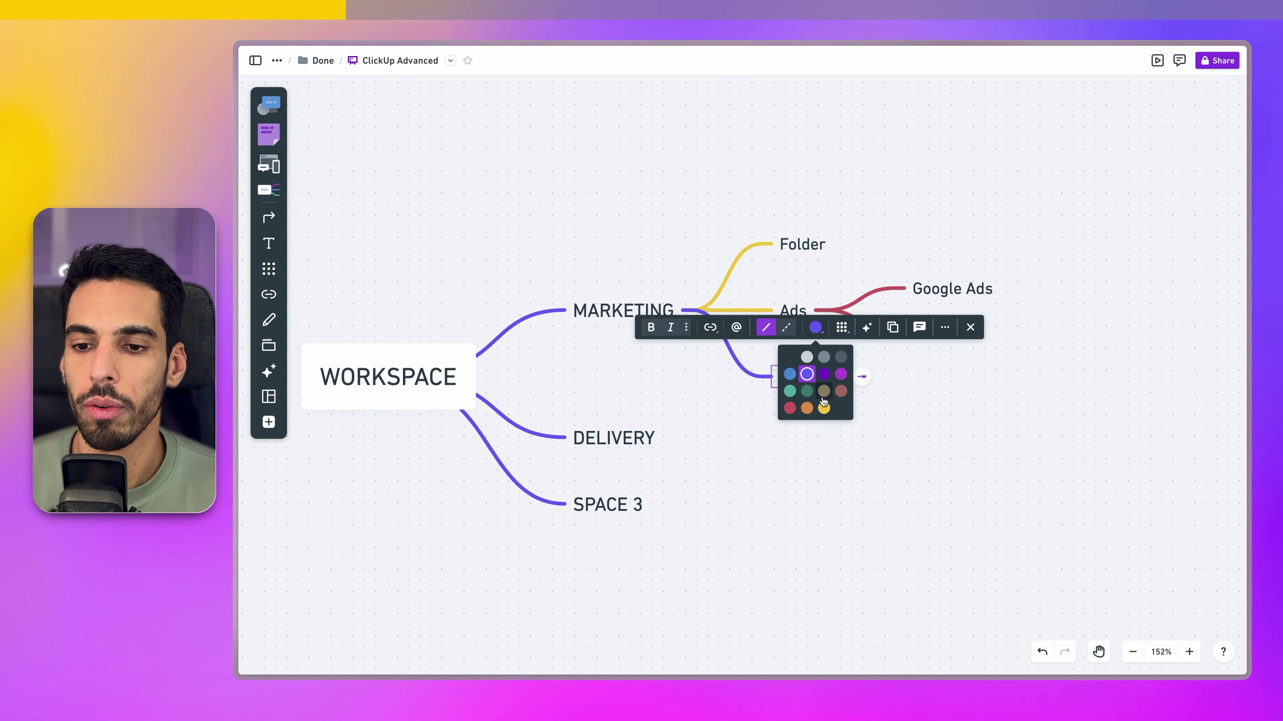
{"action": "left_click", "coordinate": [790, 408]}
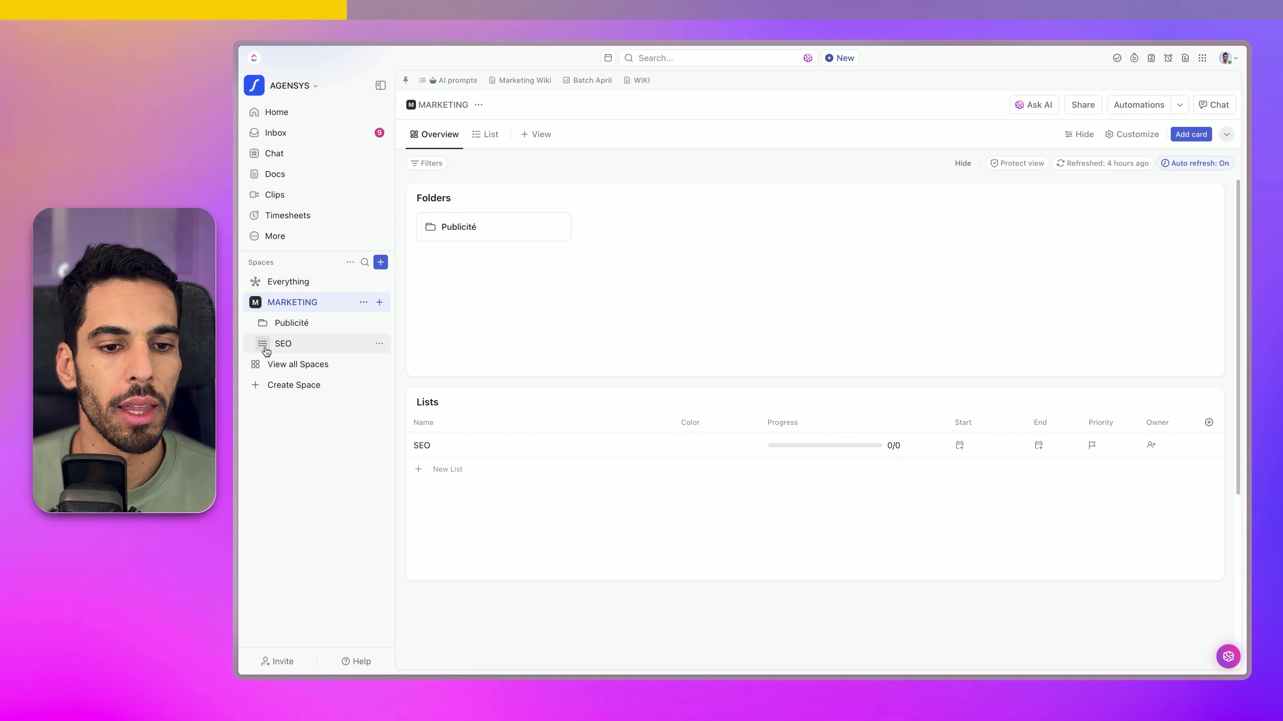
Switch to ClickUp and look at the contents of the Publicité folder in the MARKETING space
{"action": "left_click", "coordinate": [263, 323]}
{"action": "left_click", "coordinate": [262, 322]}
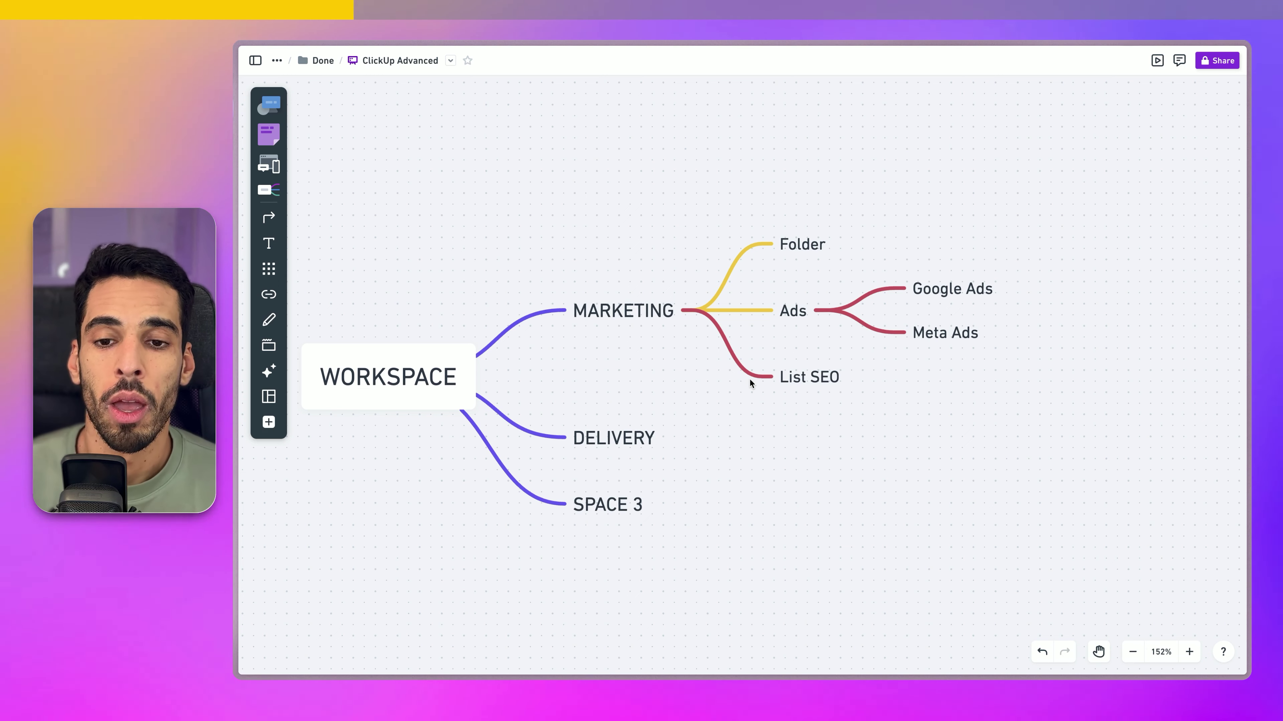
Back on the Whimsical mind map, add the child nodes Task 1 and Task 2 to Google Ads
{"action": "left_click", "coordinate": [956, 288]}
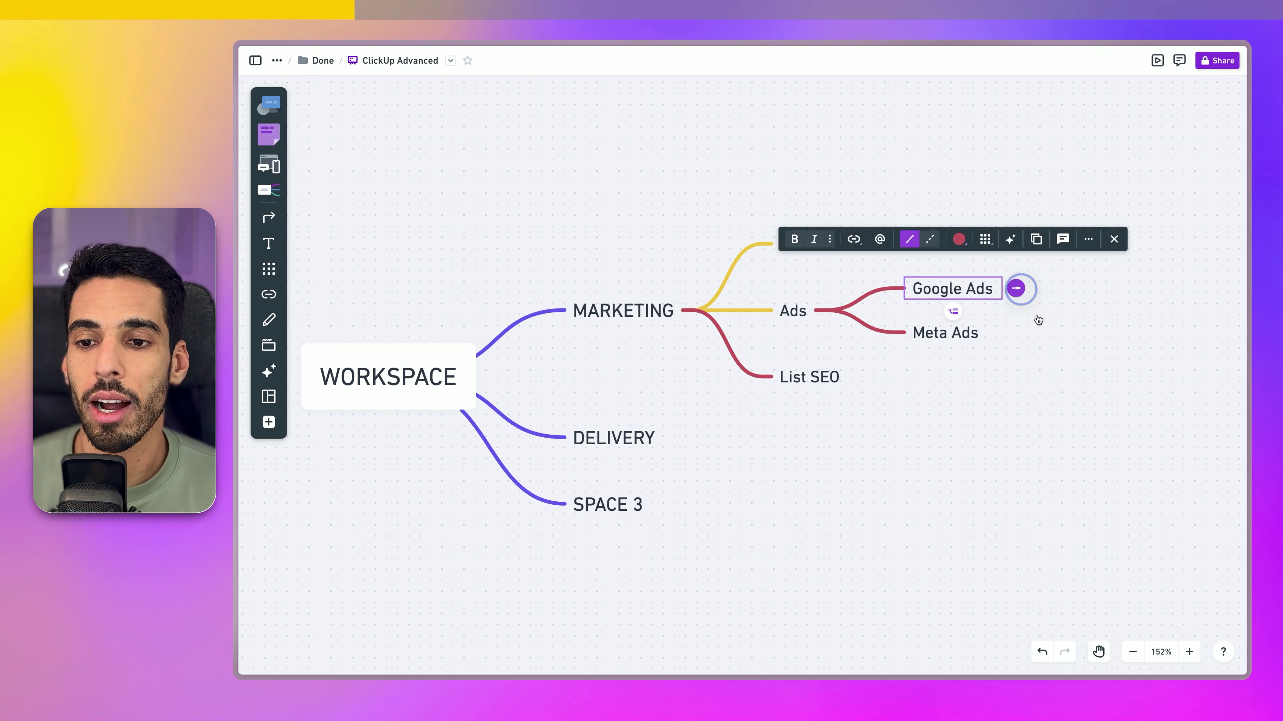
{"action": "left_click", "coordinate": [1020, 289]}
{"action": "type", "text": "Task"}
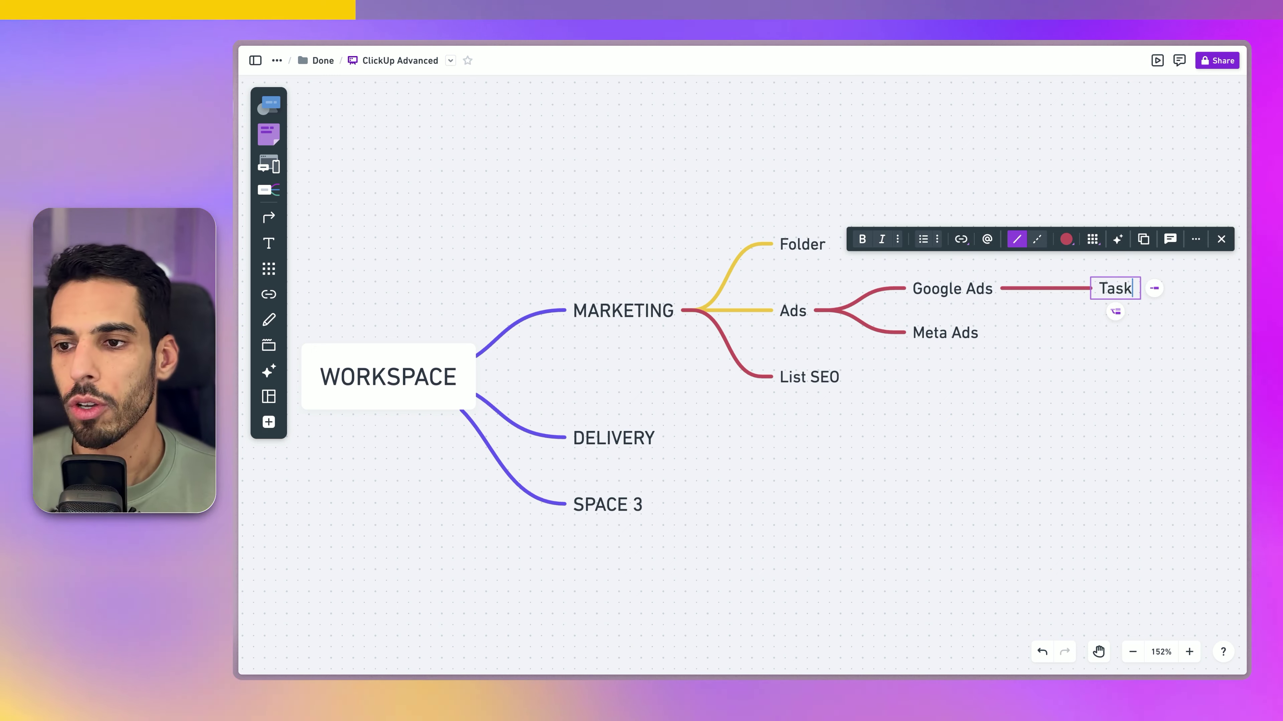
{"action": "type", "text": " 1"}
{"action": "key", "text": "Return"}
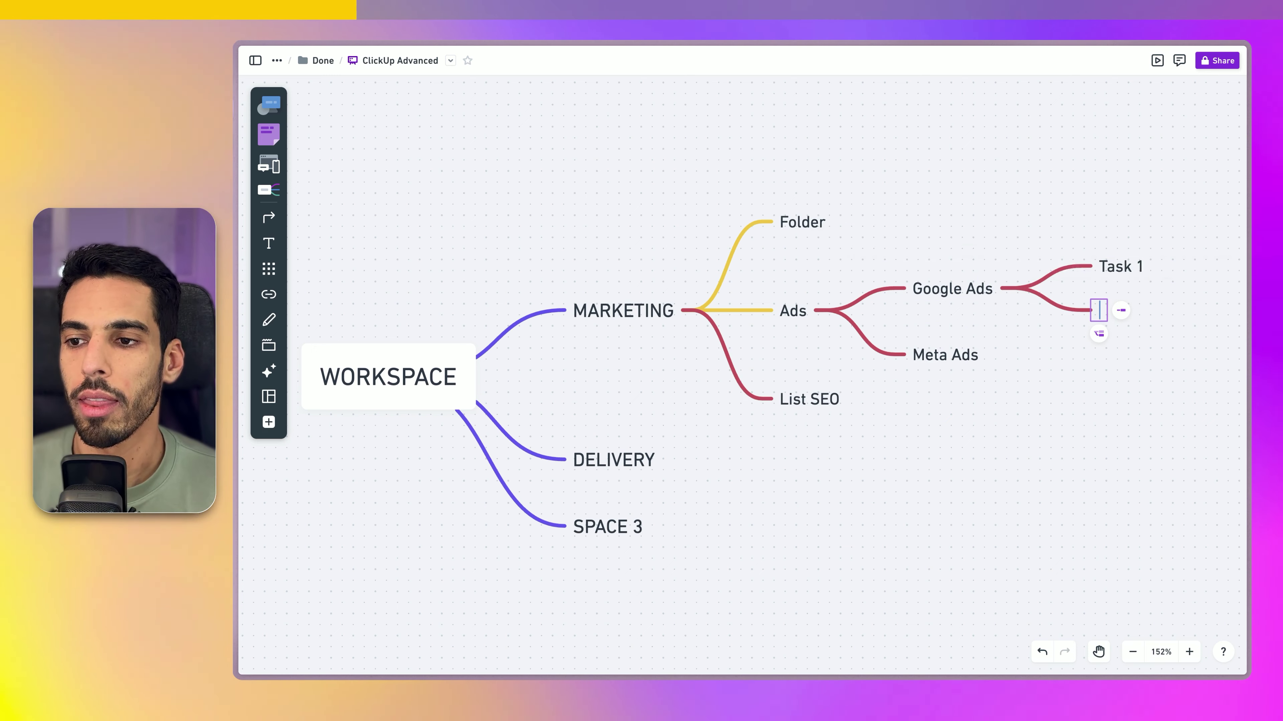
{"action": "type", "text": "Task 2"}
{"action": "left_click", "coordinate": [958, 574]}
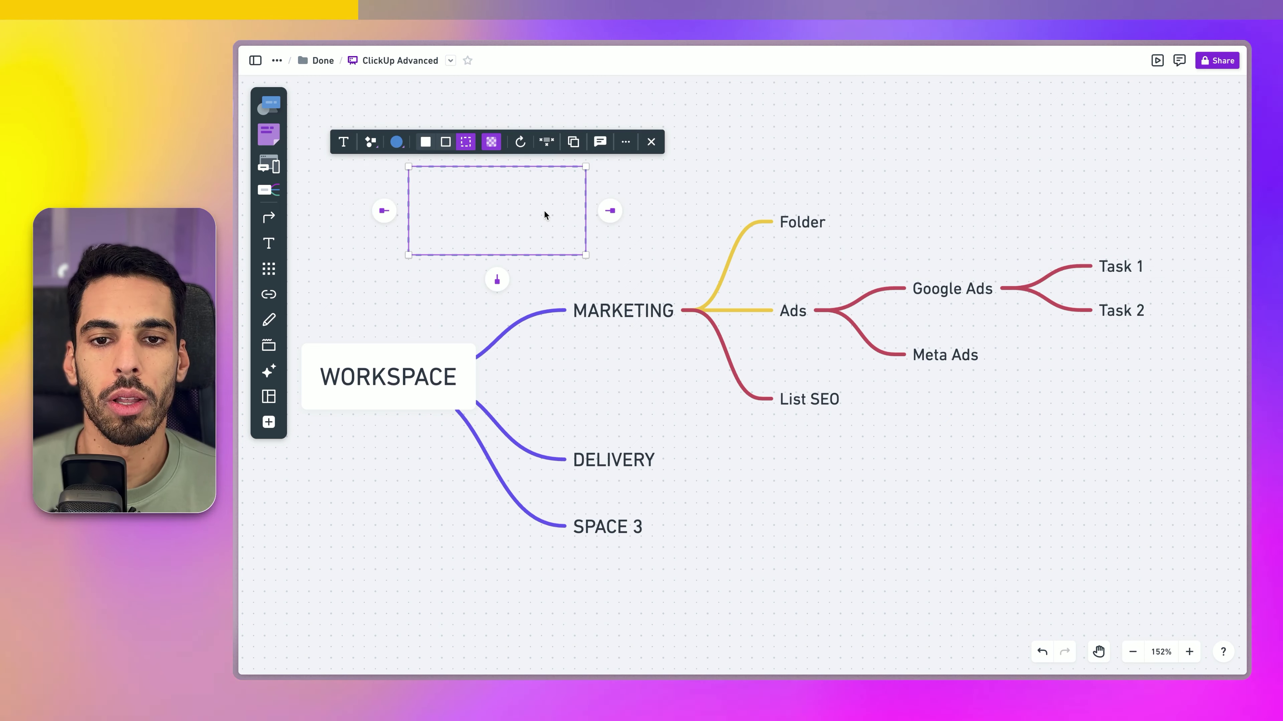
Move and resize the blue dashed rectangle so it frames Google Ads with Task 1 and Task 2
{"action": "left_click_drag", "start_coordinate": [534, 201], "coordinate": [594, 200]}
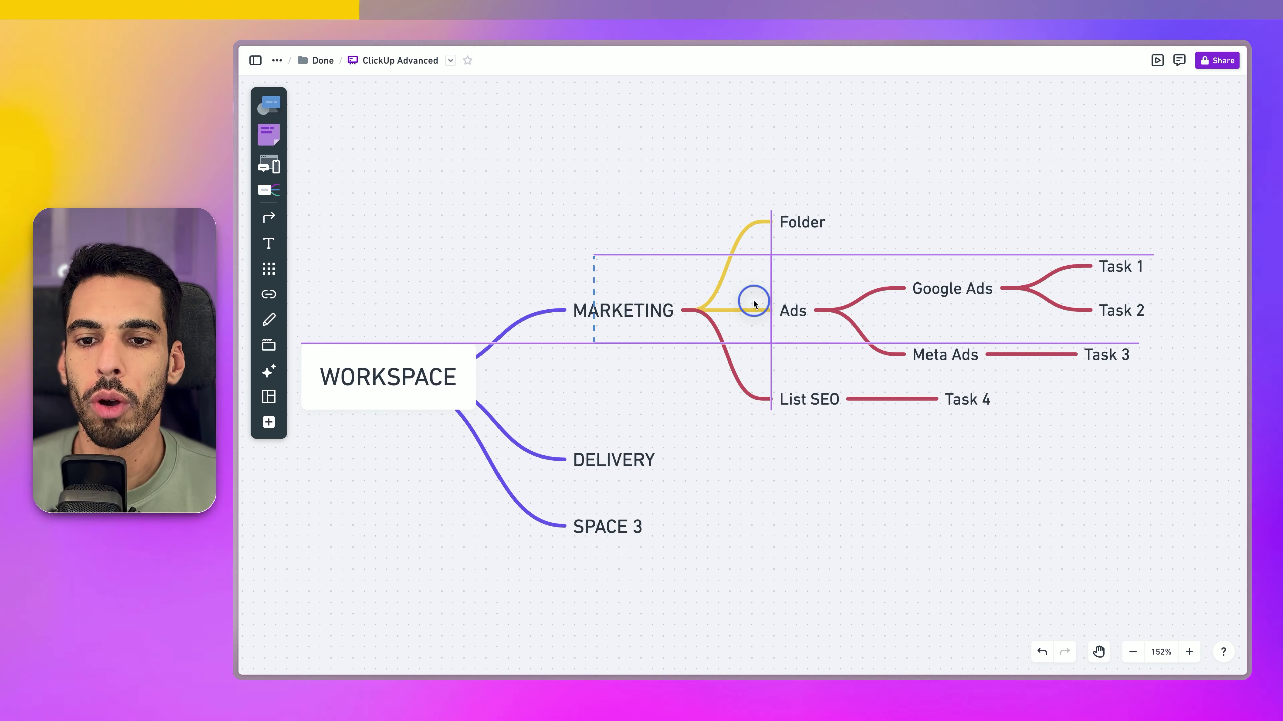
{"action": "left_click_drag", "start_coordinate": [750, 298], "coordinate": [1137, 283]}
{"action": "left_click_drag", "start_coordinate": [987, 282], "coordinate": [884, 282]}
{"action": "left_click_drag", "start_coordinate": [1021, 238], "coordinate": [1020, 249]}
{"action": "left_click_drag", "start_coordinate": [993, 320], "coordinate": [1019, 278]}
Size a second dashed rectangle to frame the Ads folder with Google Ads, Meta Ads and Tasks 1 to 3
{"action": "left_click_drag", "start_coordinate": [886, 326], "coordinate": [771, 377]}
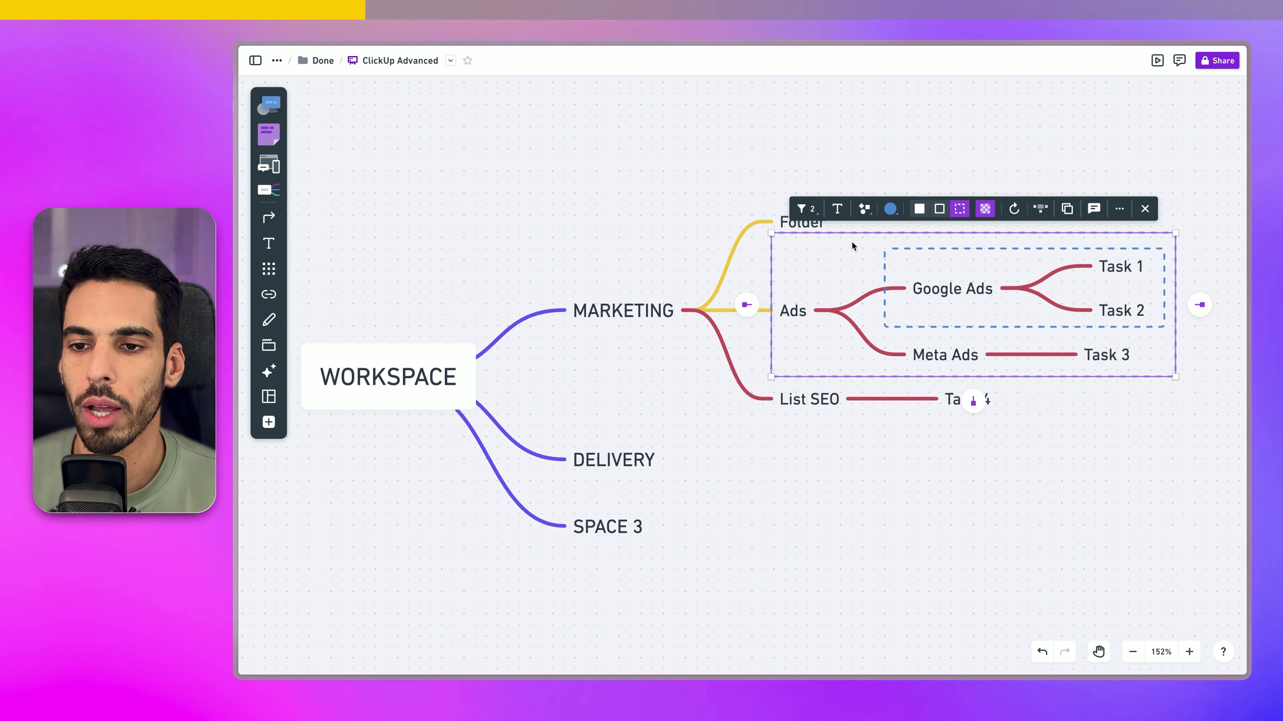
{"action": "left_click_drag", "start_coordinate": [855, 242], "coordinate": [854, 257]}
{"action": "left_click", "coordinate": [945, 459]}
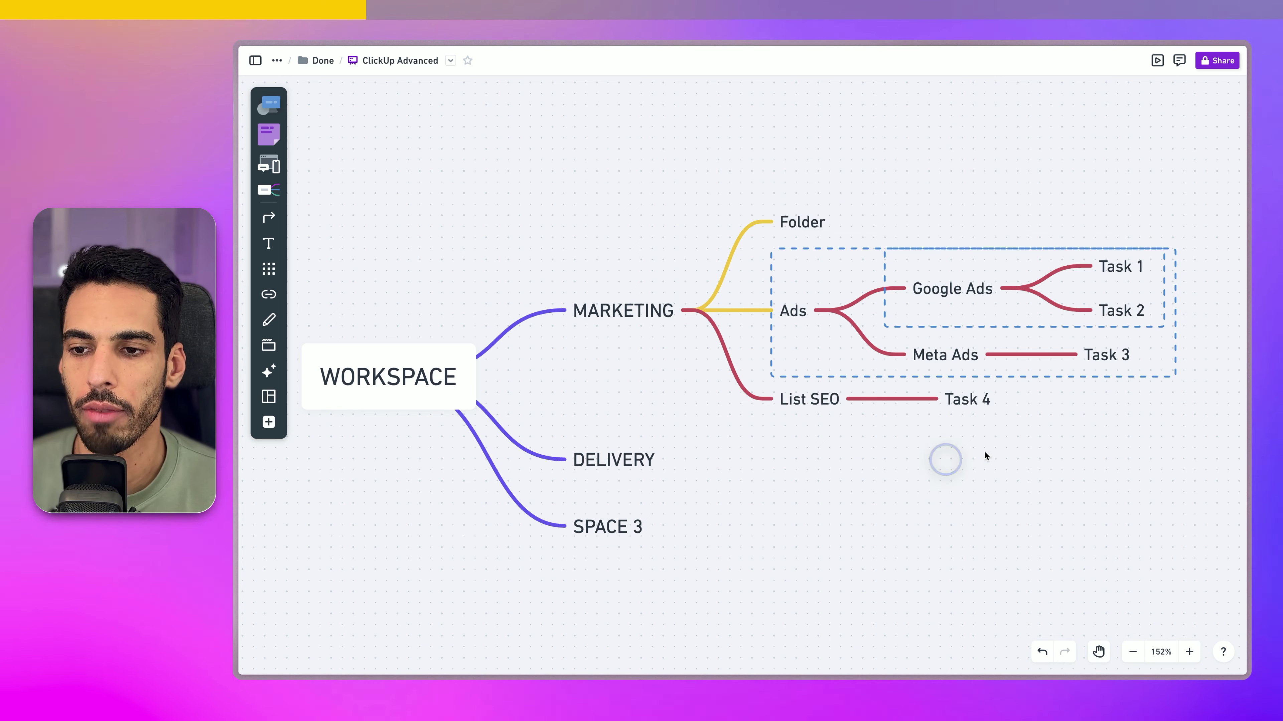
Duplicate the dashed frames and enlarge the outer copy to enclose the whole MARKETING branch, from Folder down to List SEO and Task 4
{"action": "left_click", "coordinate": [877, 374]}
{"action": "left_click_drag", "start_coordinate": [879, 367], "coordinate": [677, 367]}
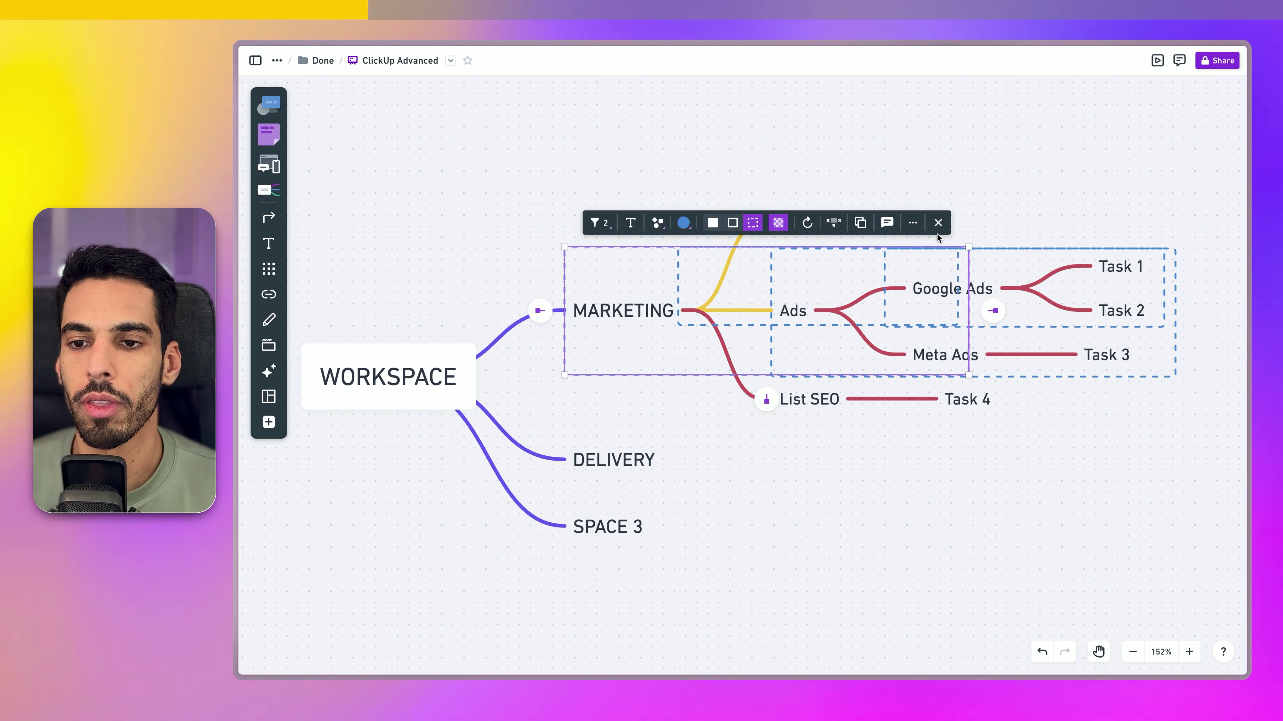
{"action": "left_click_drag", "start_coordinate": [949, 246], "coordinate": [951, 209]}
{"action": "left_click_drag", "start_coordinate": [968, 309], "coordinate": [1175, 313]}
{"action": "left_click_drag", "start_coordinate": [1024, 372], "coordinate": [1025, 437]}
{"action": "left_click", "coordinate": [1026, 447]}
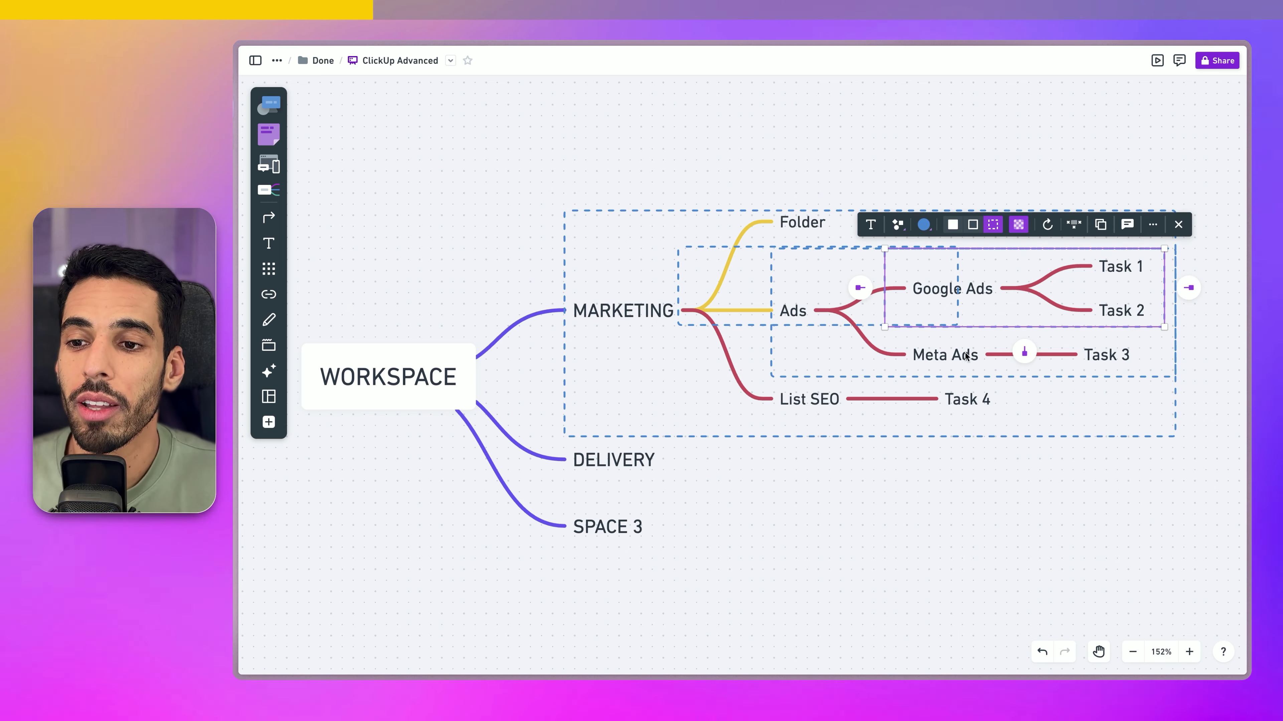
Remove the dashed frames around Google Ads, the Ads folder and the MARKETING branch from the mind map
{"action": "left_click", "coordinate": [1013, 507]}
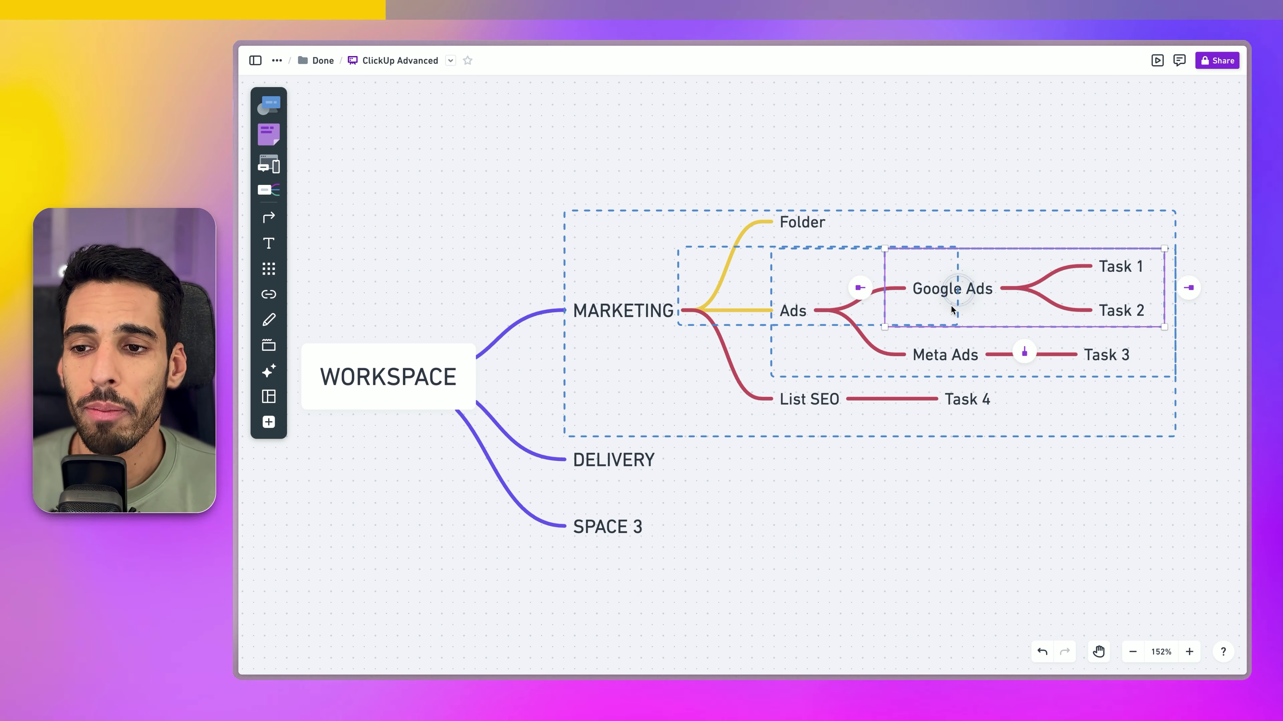
{"action": "left_click", "coordinate": [959, 292]}
{"action": "left_click", "coordinate": [947, 331]}
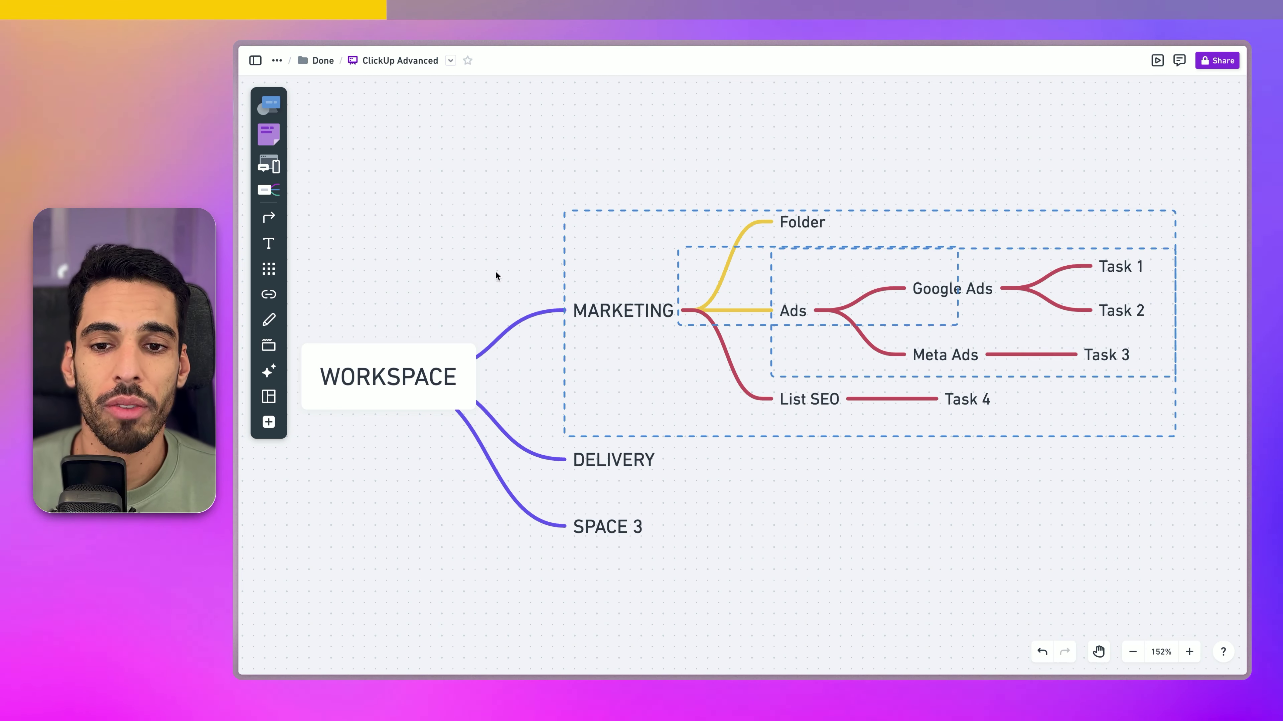
{"action": "left_click_drag", "start_coordinate": [630, 247], "coordinate": [630, 209]}
{"action": "left_click", "coordinate": [647, 220]}
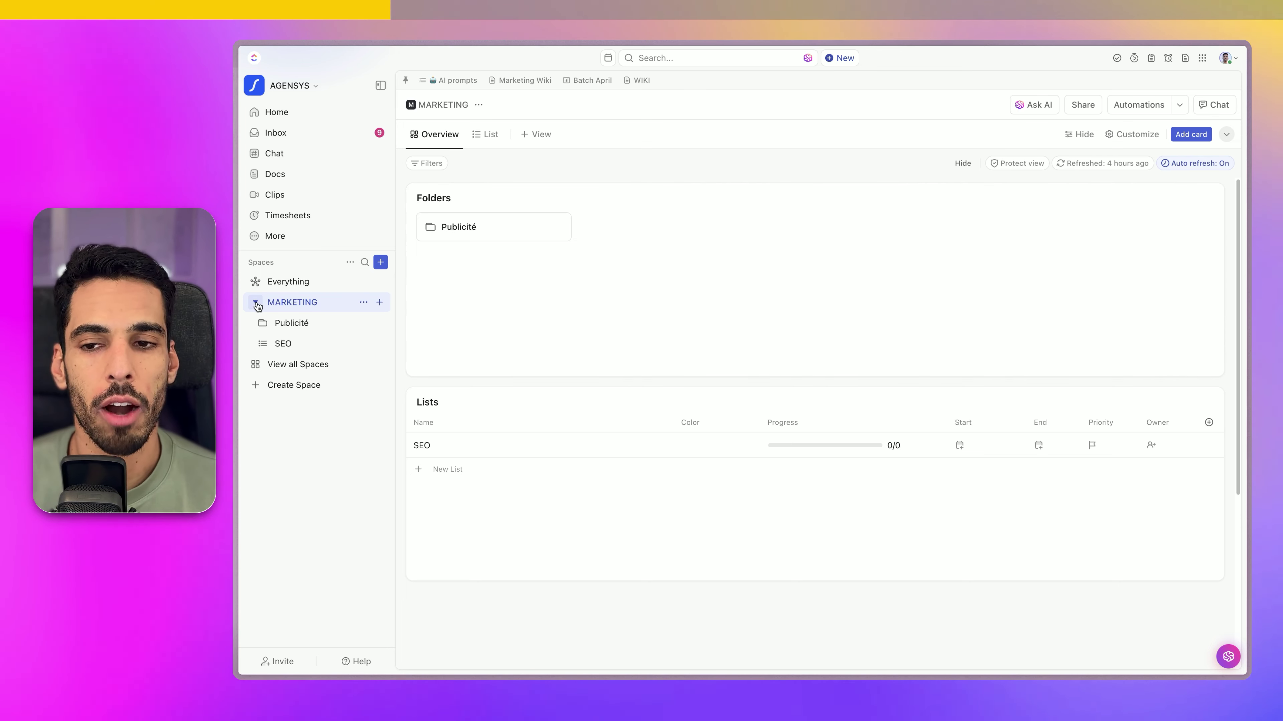
Switch to ClickUp, collapse the MARKETING space, and start a new space named DELIVERY, continuing to its workflow setup
{"action": "left_click", "coordinate": [256, 303]}
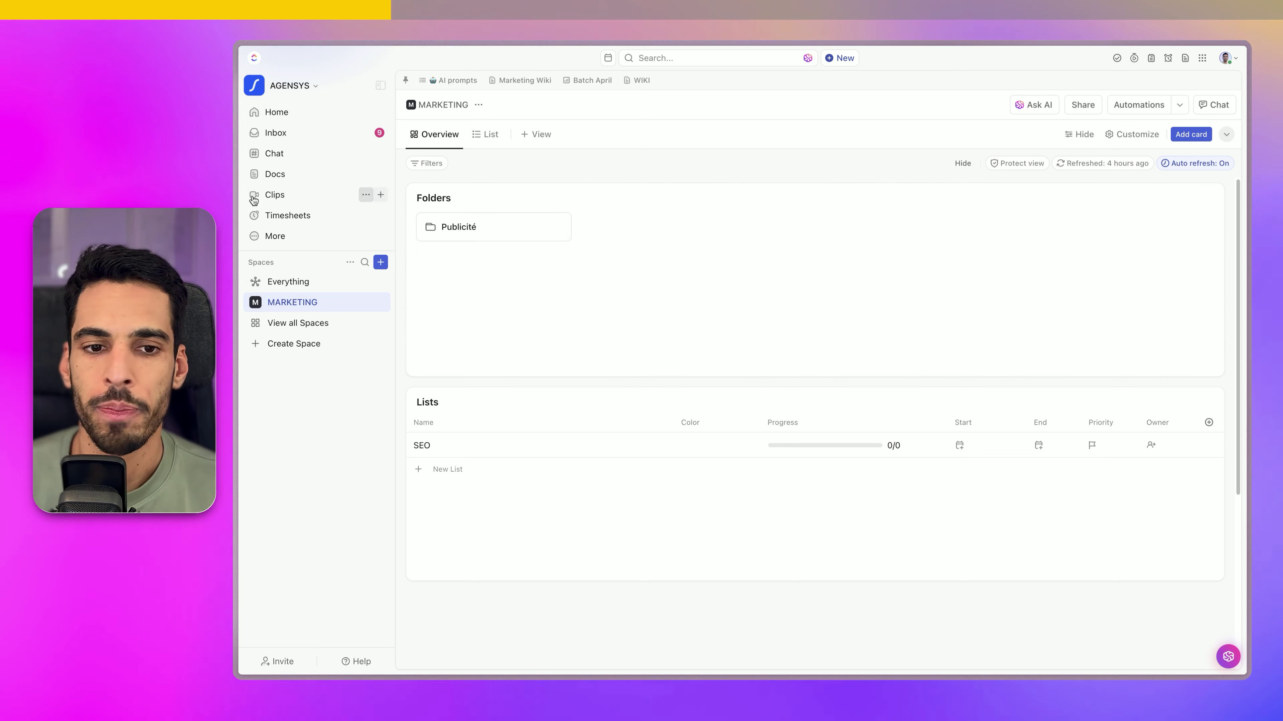
{"action": "left_click", "coordinate": [381, 262]}
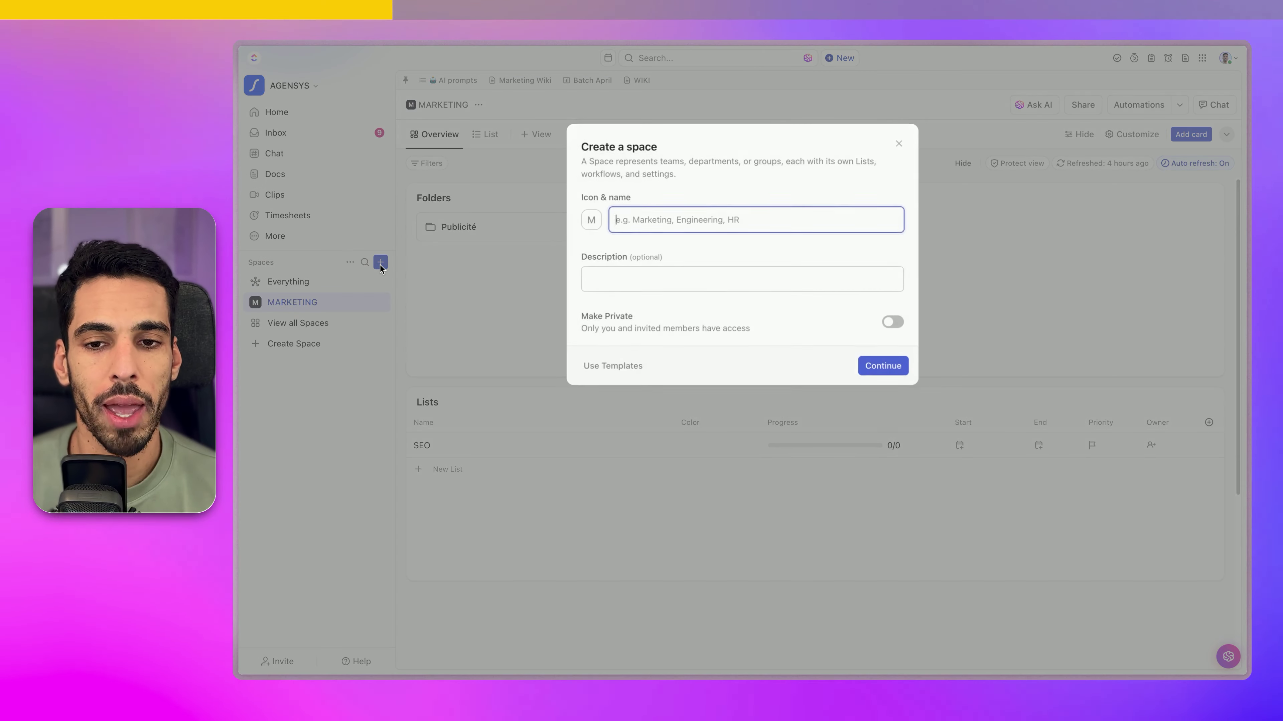
{"action": "type", "text": "DELIVERY"}
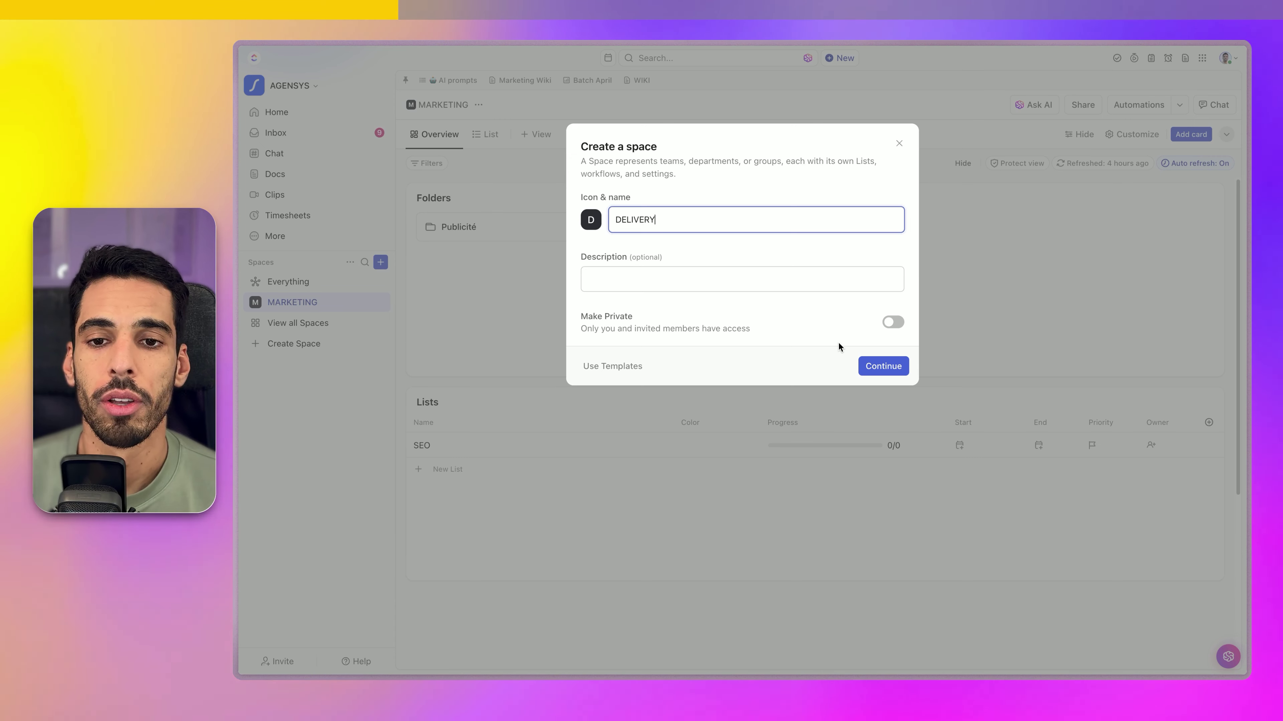
{"action": "left_click", "coordinate": [890, 370]}
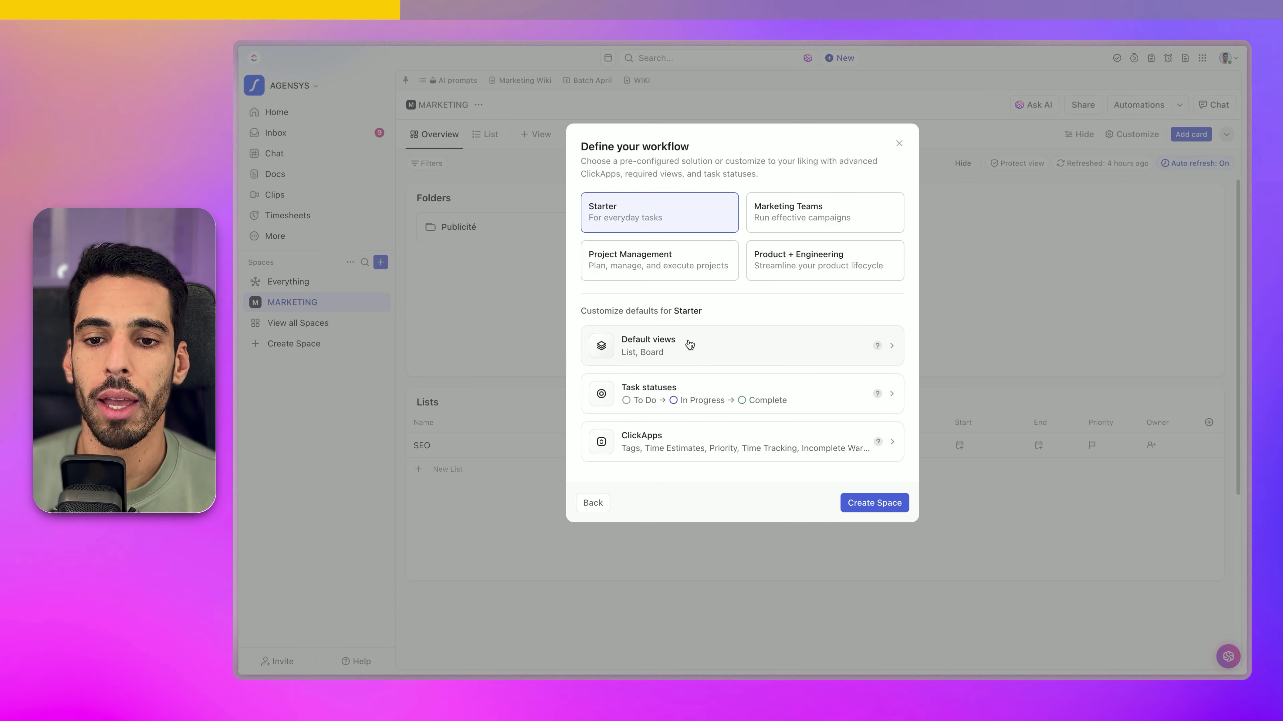
Turn off the Board view in the DELIVERY space's default views, leaving only List required
{"action": "left_click", "coordinate": [690, 345]}
{"action": "left_click", "coordinate": [868, 299]}
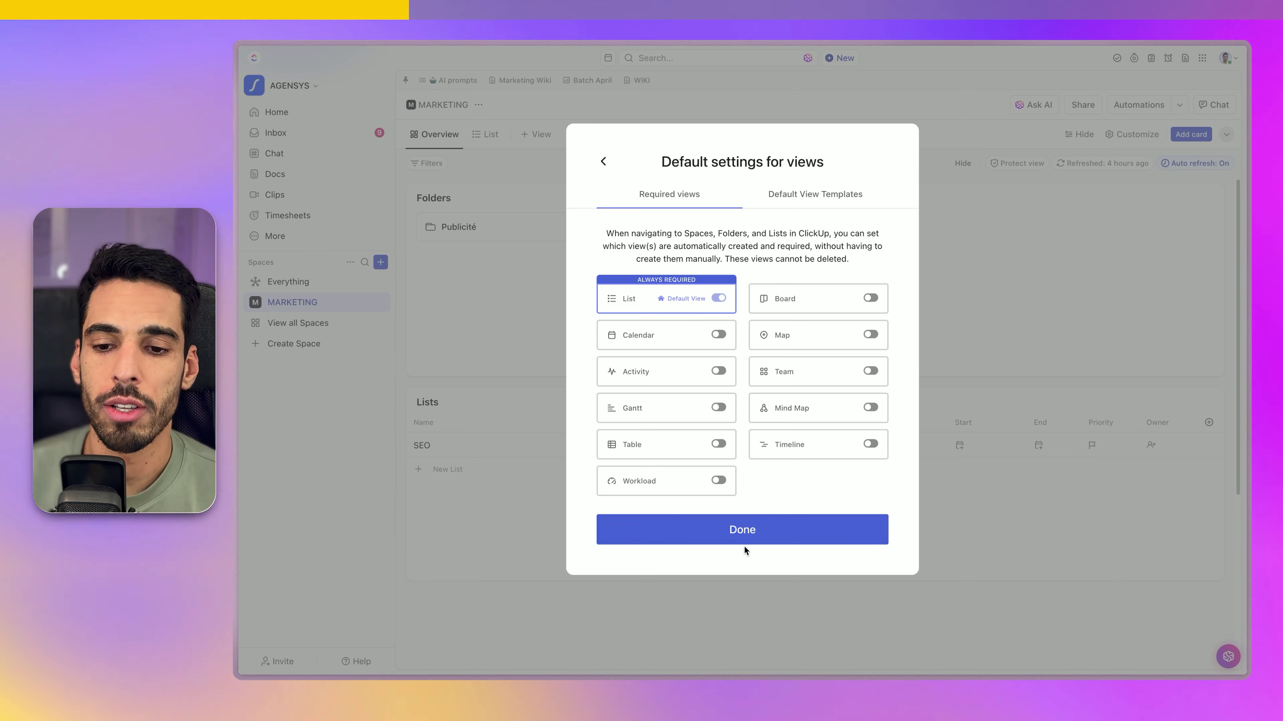
{"action": "left_click", "coordinate": [734, 540]}
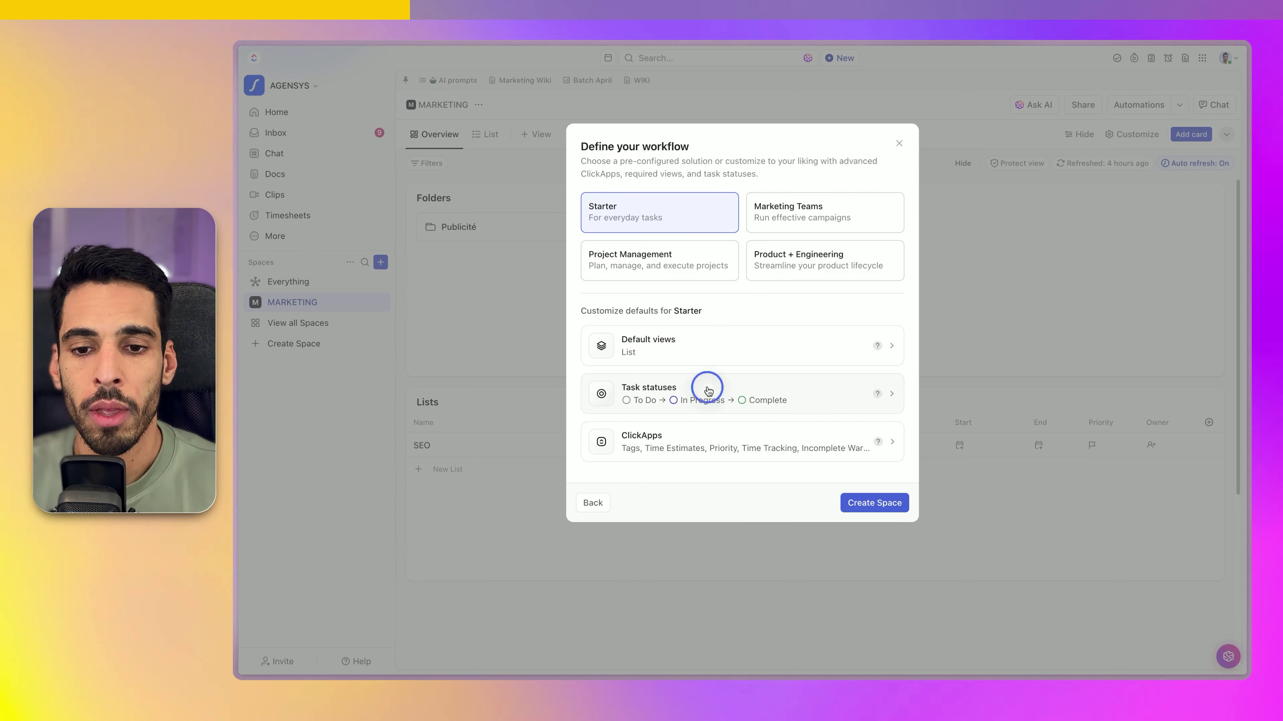
Try the HeyRamzi - Simple status template for DELIVERY, and choose HeyRamzi - Workflow instead
{"action": "left_click", "coordinate": [709, 388]}
{"action": "left_click", "coordinate": [654, 194]}
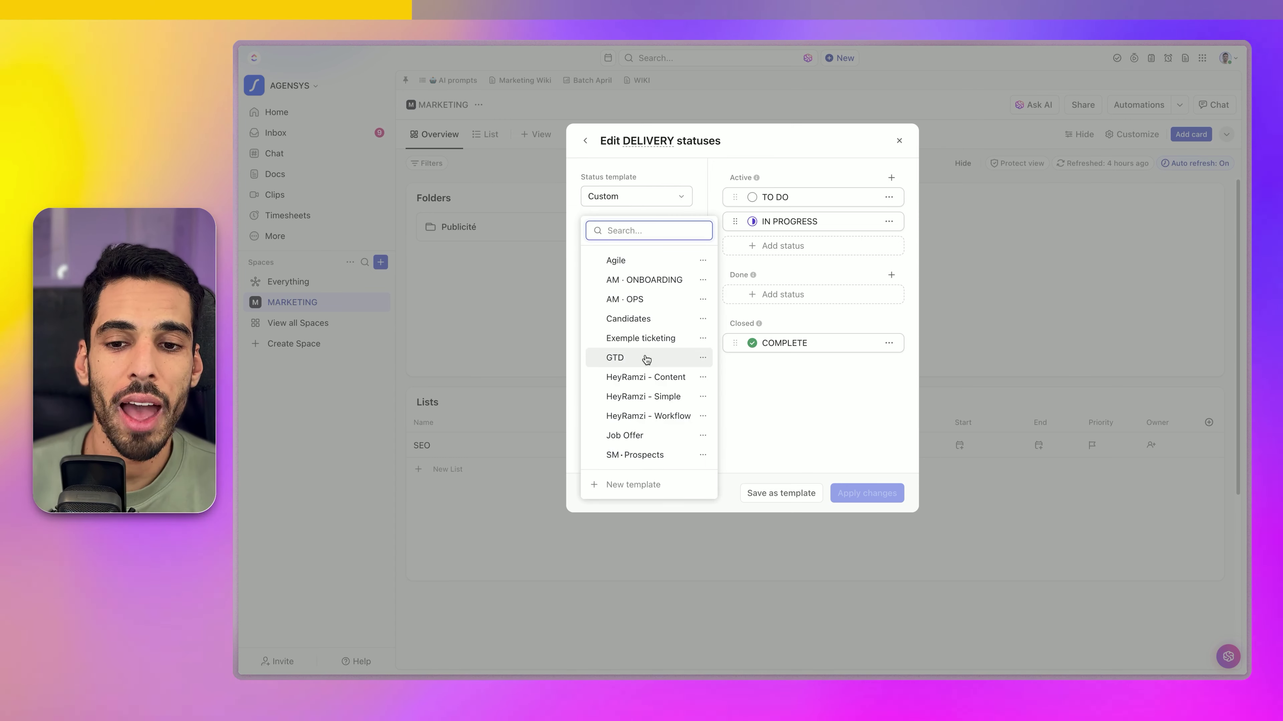
{"action": "left_click", "coordinate": [646, 396]}
{"action": "left_click", "coordinate": [661, 202]}
{"action": "left_click", "coordinate": [649, 416]}
{"action": "left_click", "coordinate": [632, 200]}
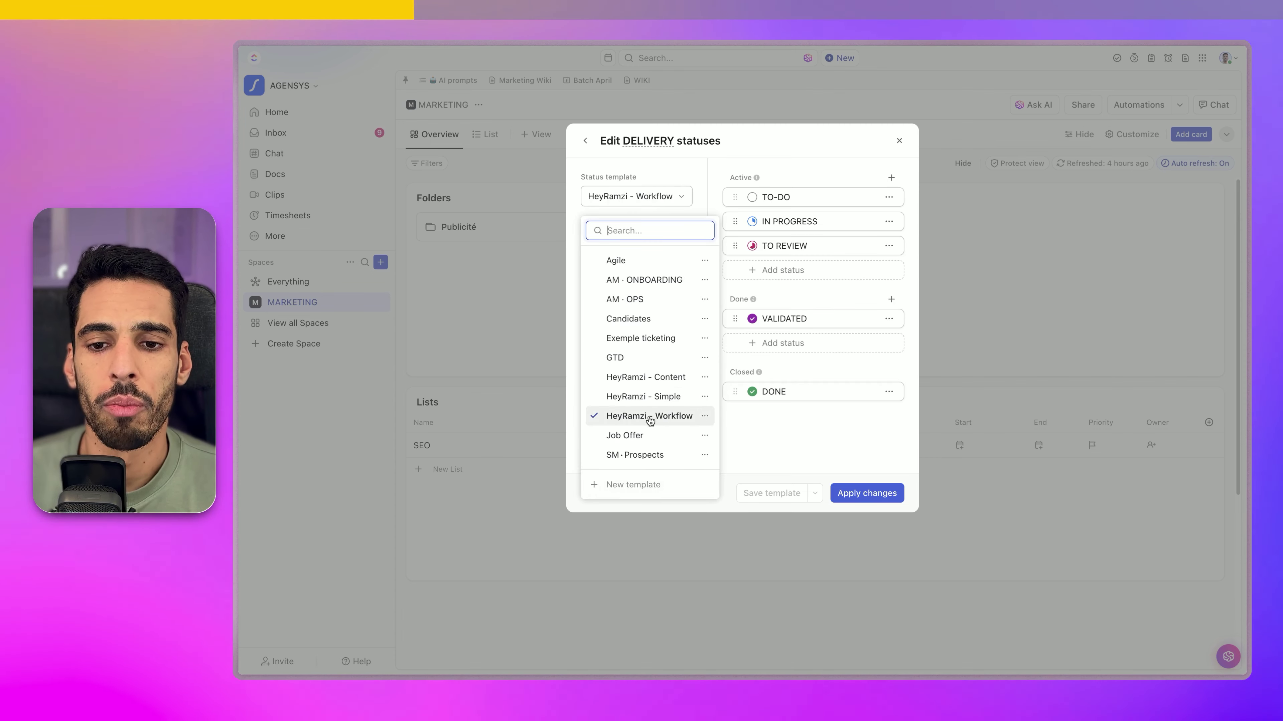
{"action": "left_click", "coordinate": [798, 421]}
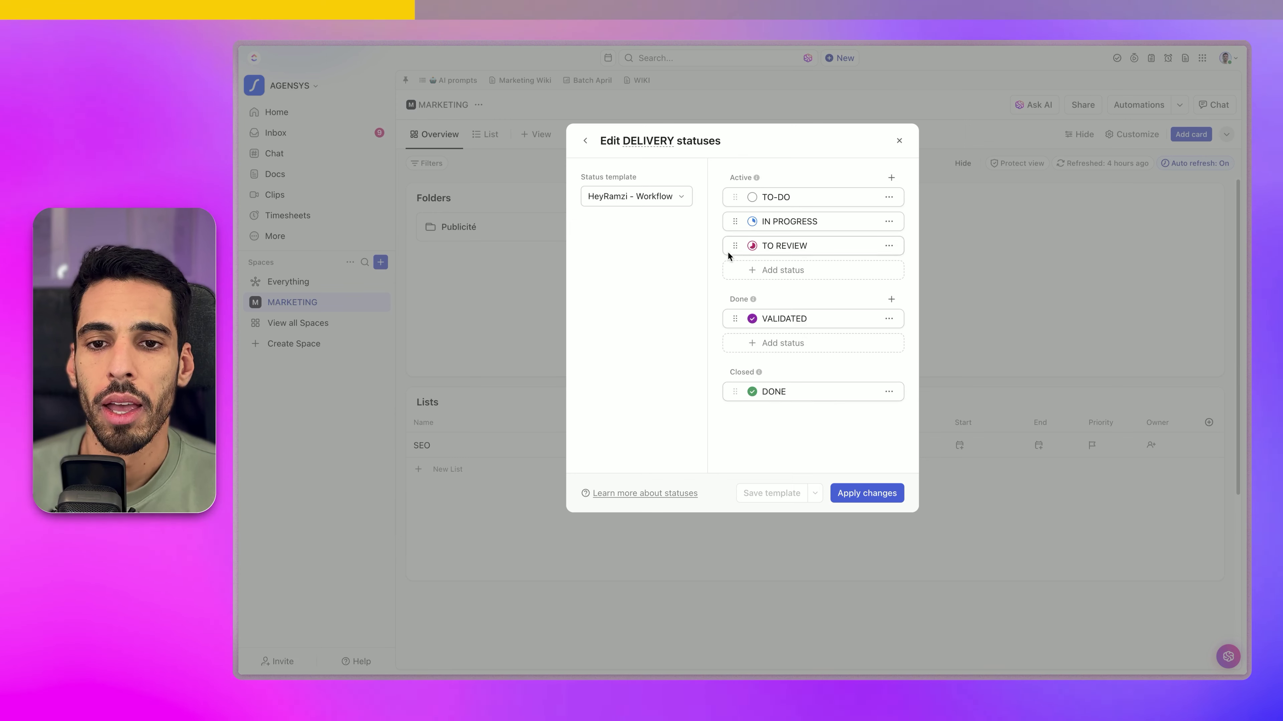
Preview the SM - Prospects status template, switch back to HeyRamzi - Workflow, and apply the status changes
{"action": "left_click", "coordinate": [650, 198]}
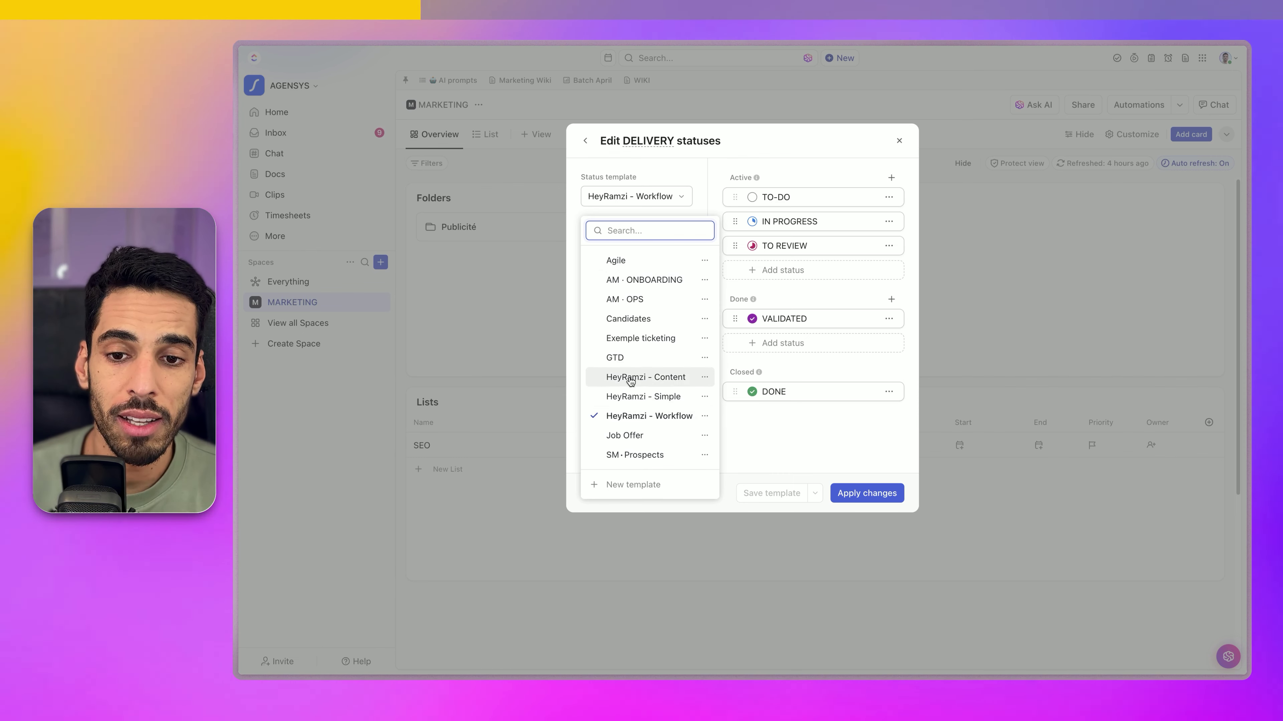
{"action": "left_click", "coordinate": [641, 455]}
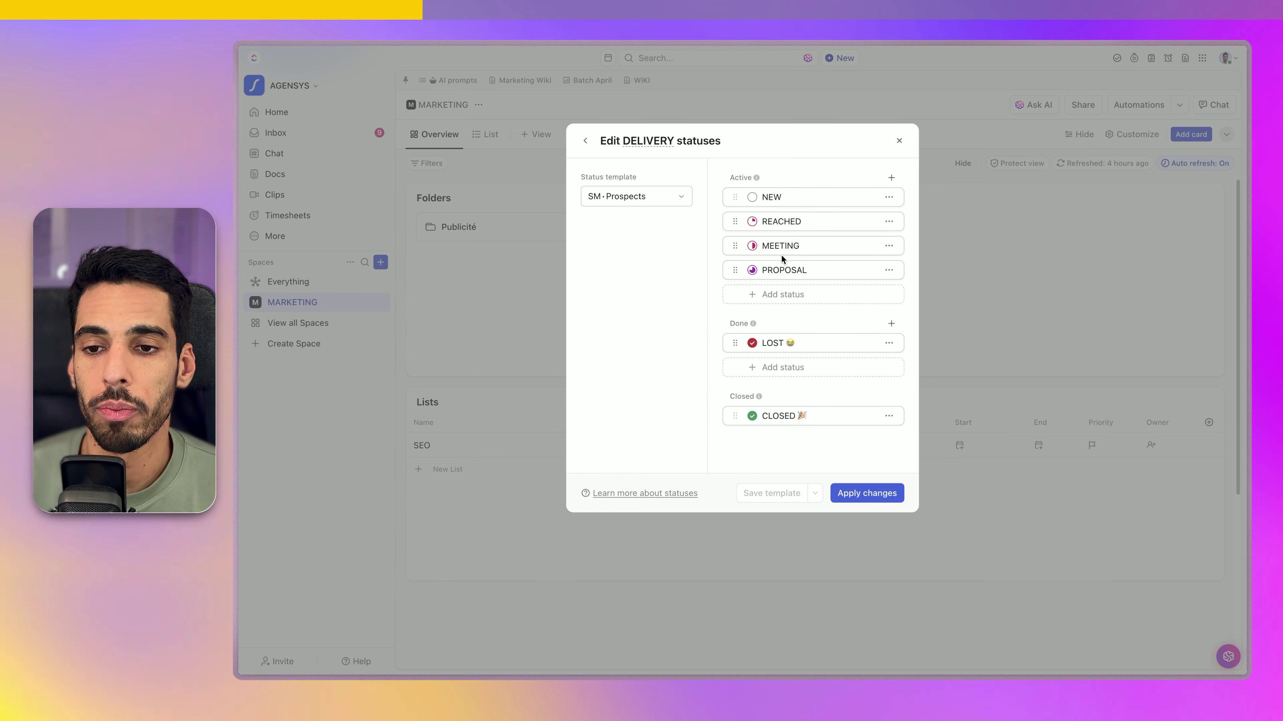
{"action": "left_click", "coordinate": [621, 203]}
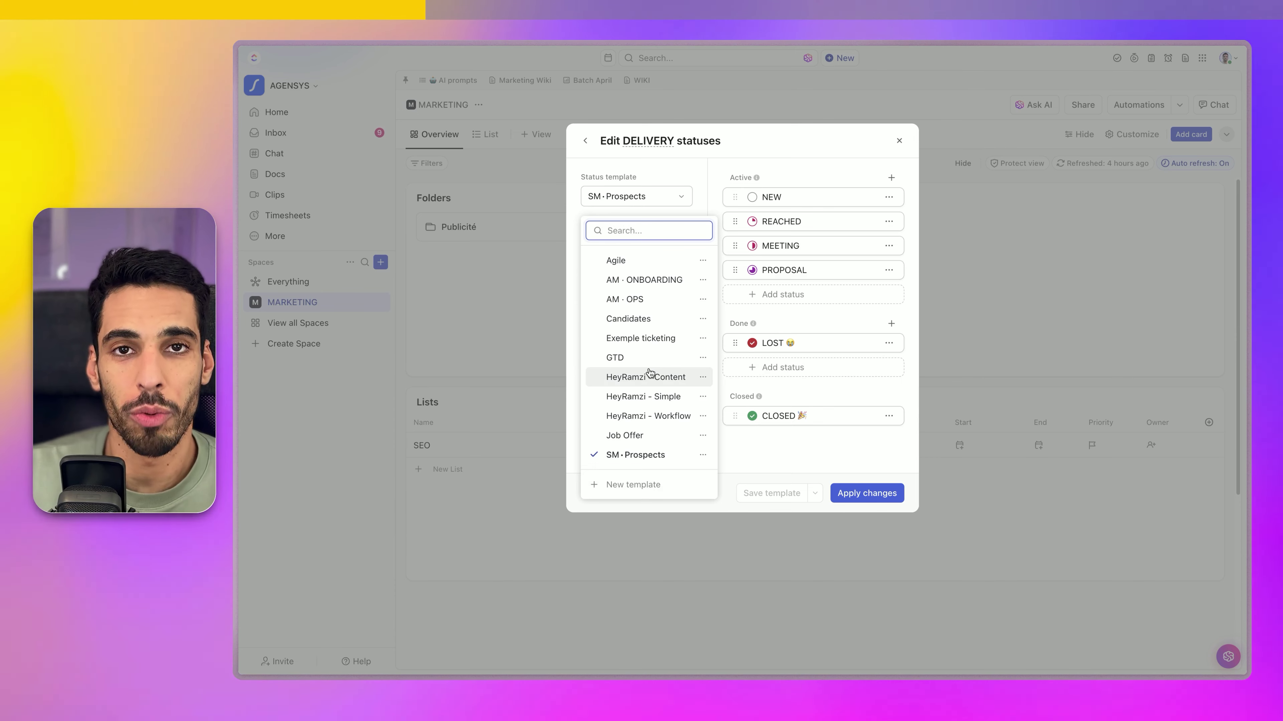
{"action": "left_click", "coordinate": [651, 414]}
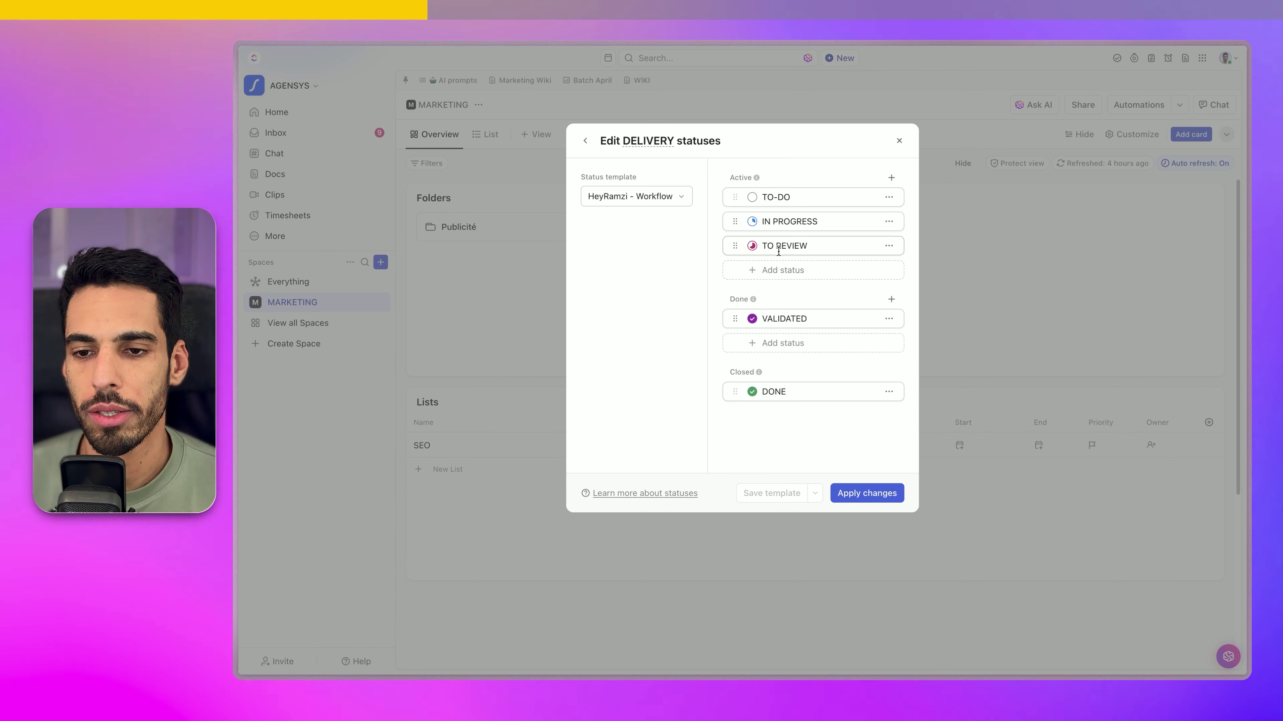
{"action": "left_click", "coordinate": [858, 494]}
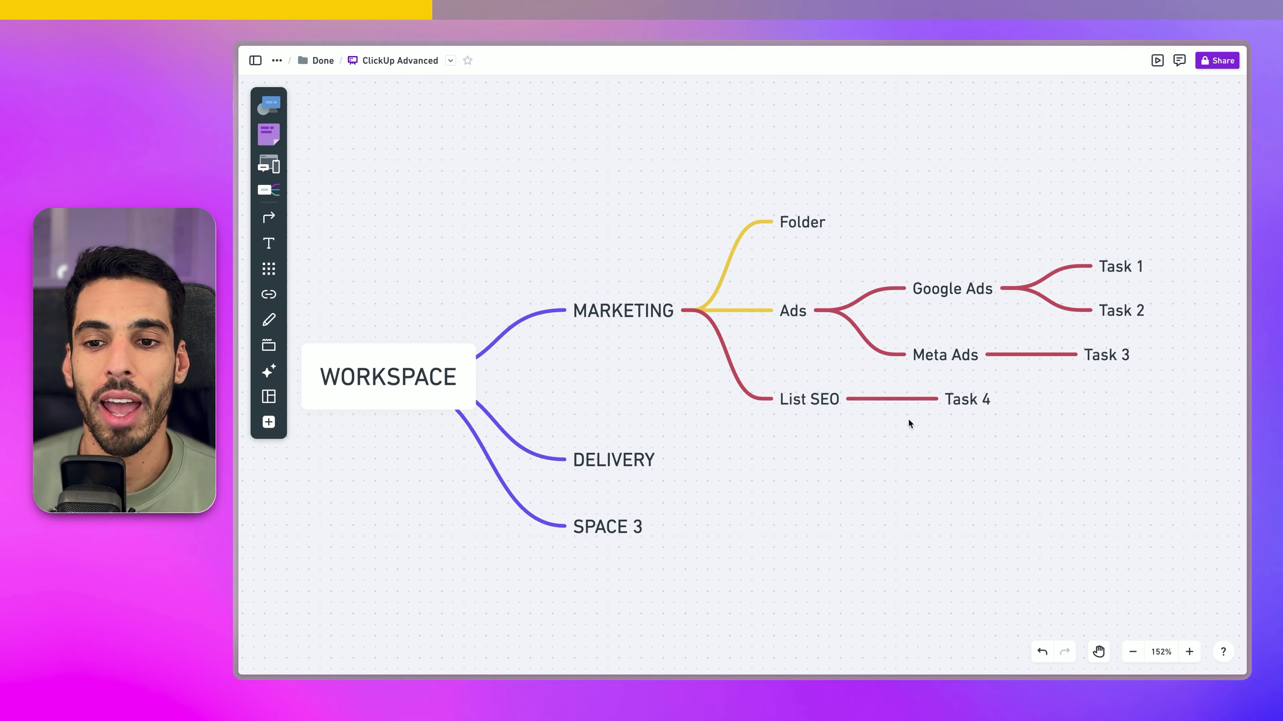
Switch to the Whimsical mind map and review the Google Ads list with its tasks
{"action": "left_click_drag", "start_coordinate": [1027, 481], "coordinate": [885, 464]}
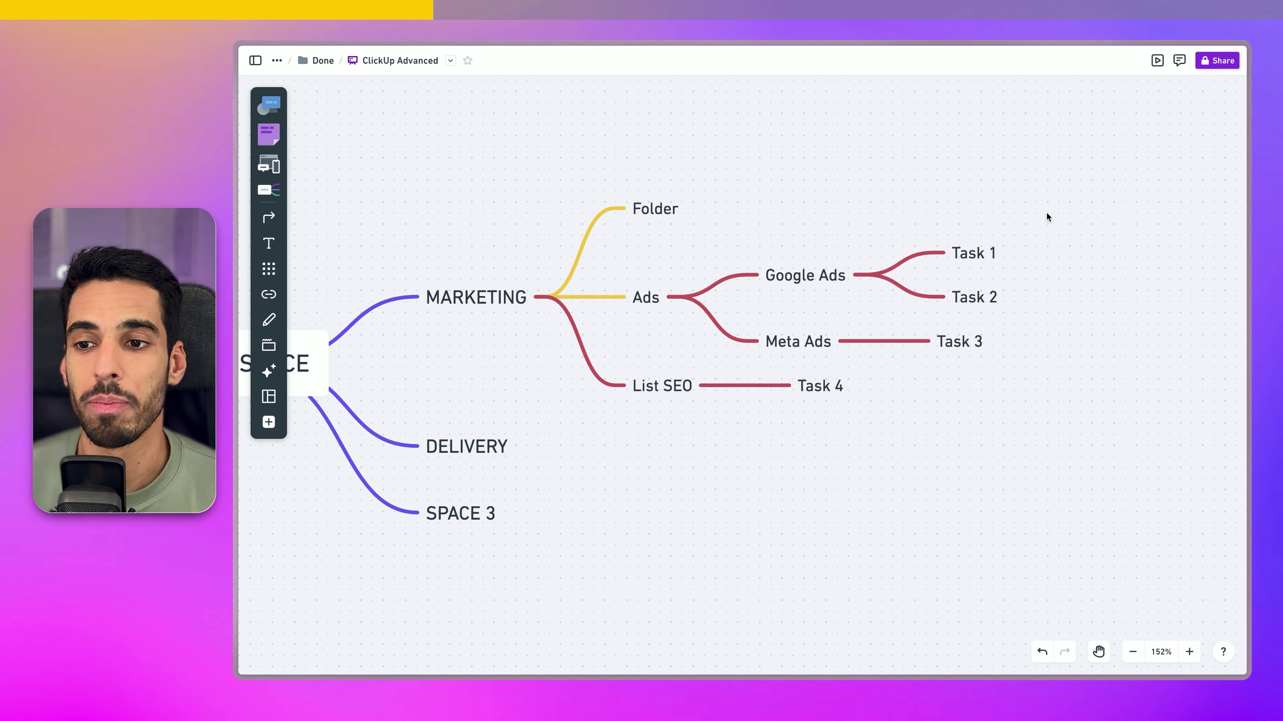
{"action": "left_click_drag", "start_coordinate": [1046, 215], "coordinate": [920, 276]}
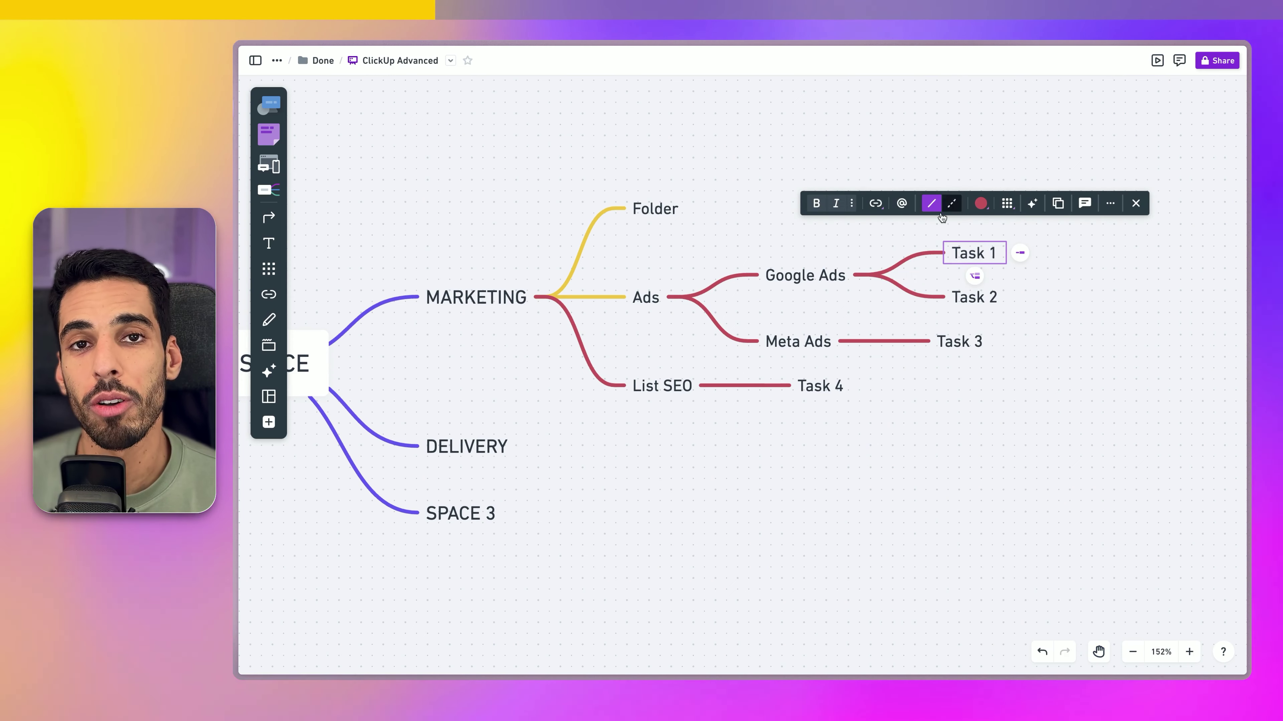
{"action": "left_click", "coordinate": [819, 252]}
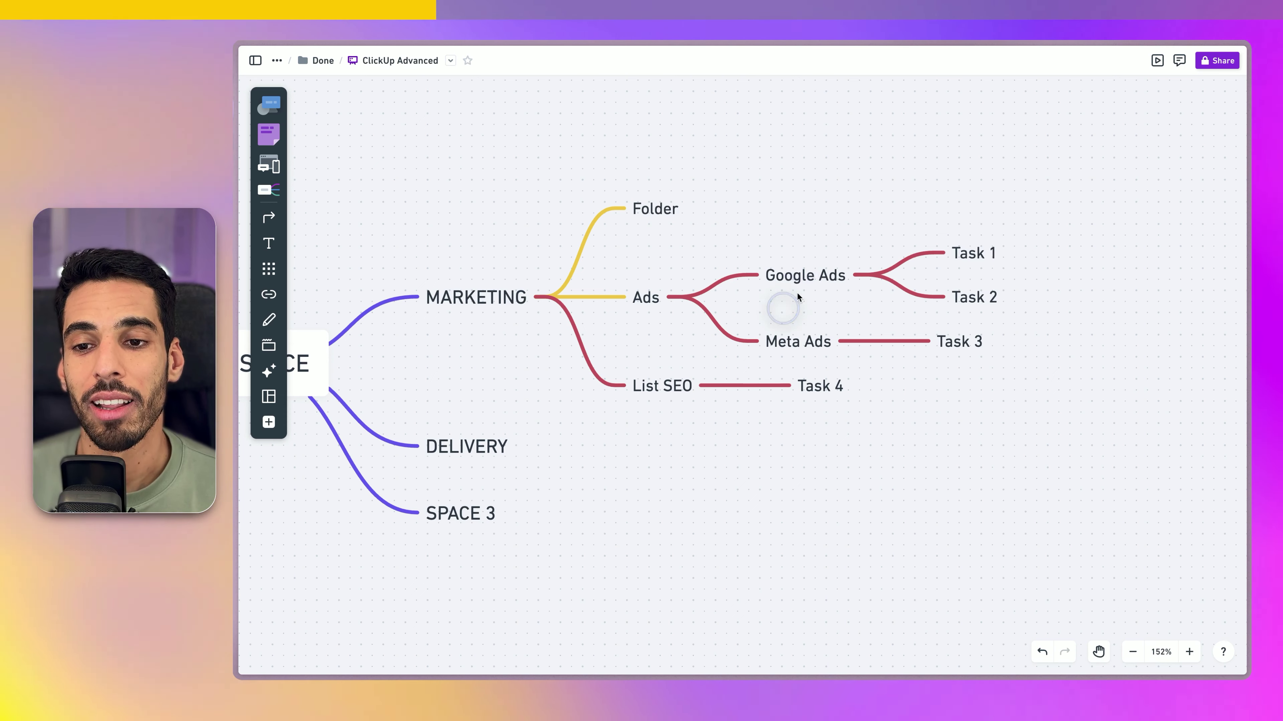
{"action": "left_click", "coordinate": [804, 277]}
{"action": "left_click", "coordinate": [816, 171]}
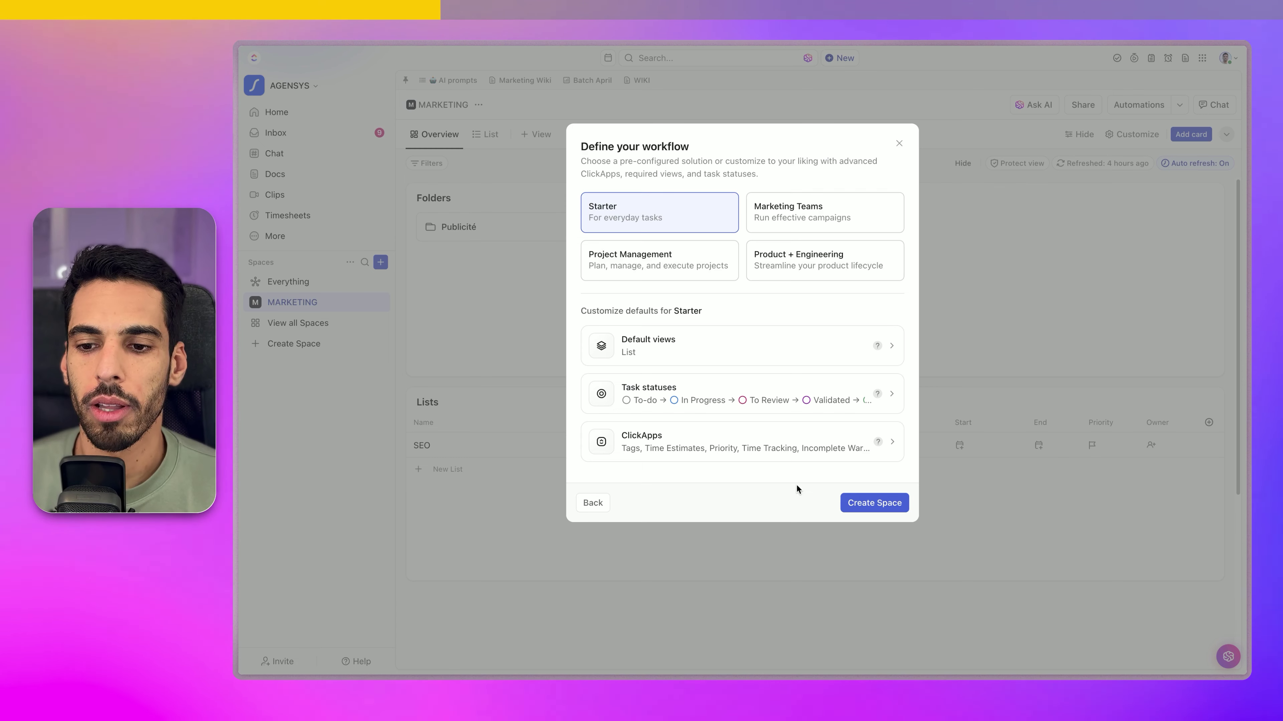
Back in ClickUp, disable the Priority, Email, Tags and Multiple Assignees ClickApps for DELIVERY, and create the space
{"action": "left_click", "coordinate": [790, 453]}
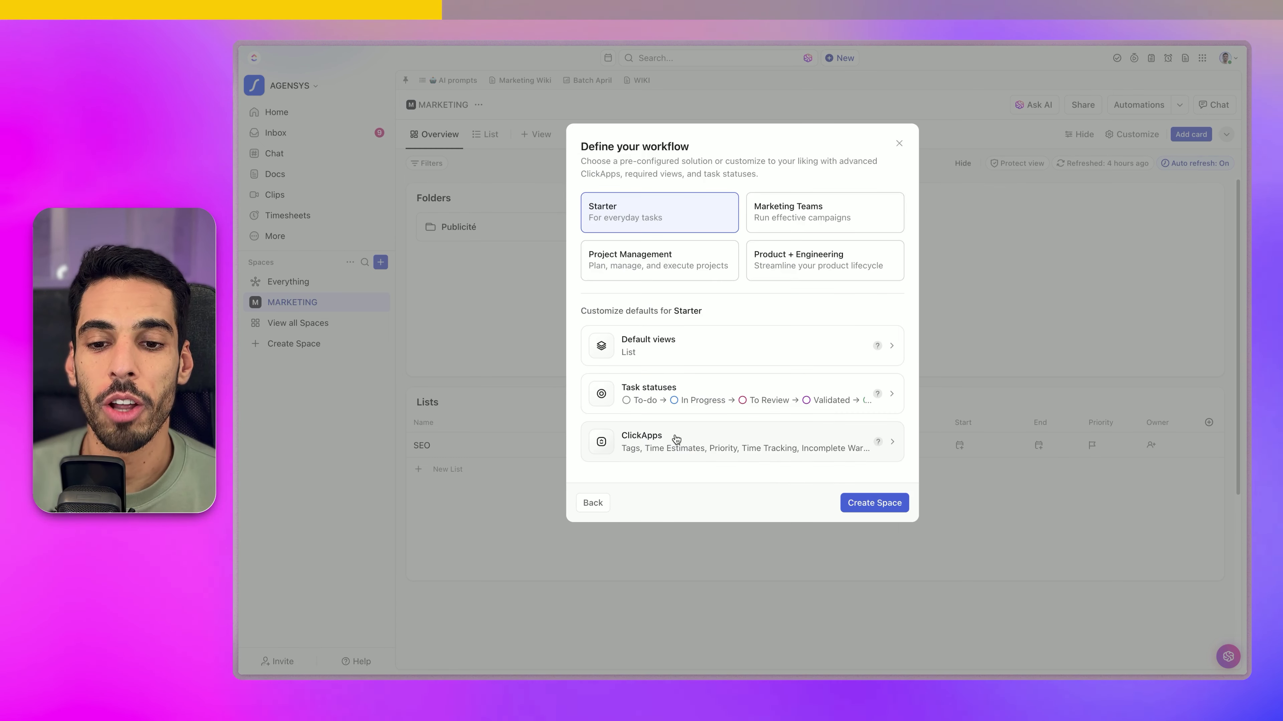
{"action": "left_click", "coordinate": [676, 438]}
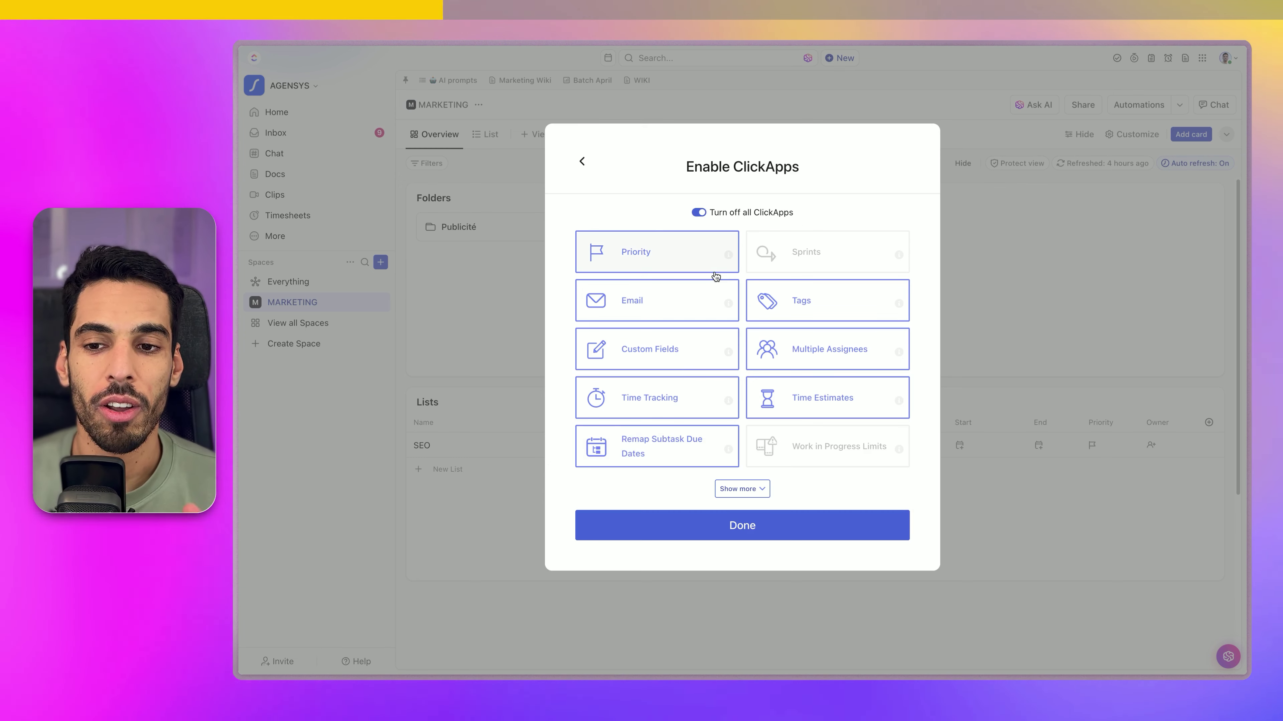
{"action": "left_click", "coordinate": [742, 488]}
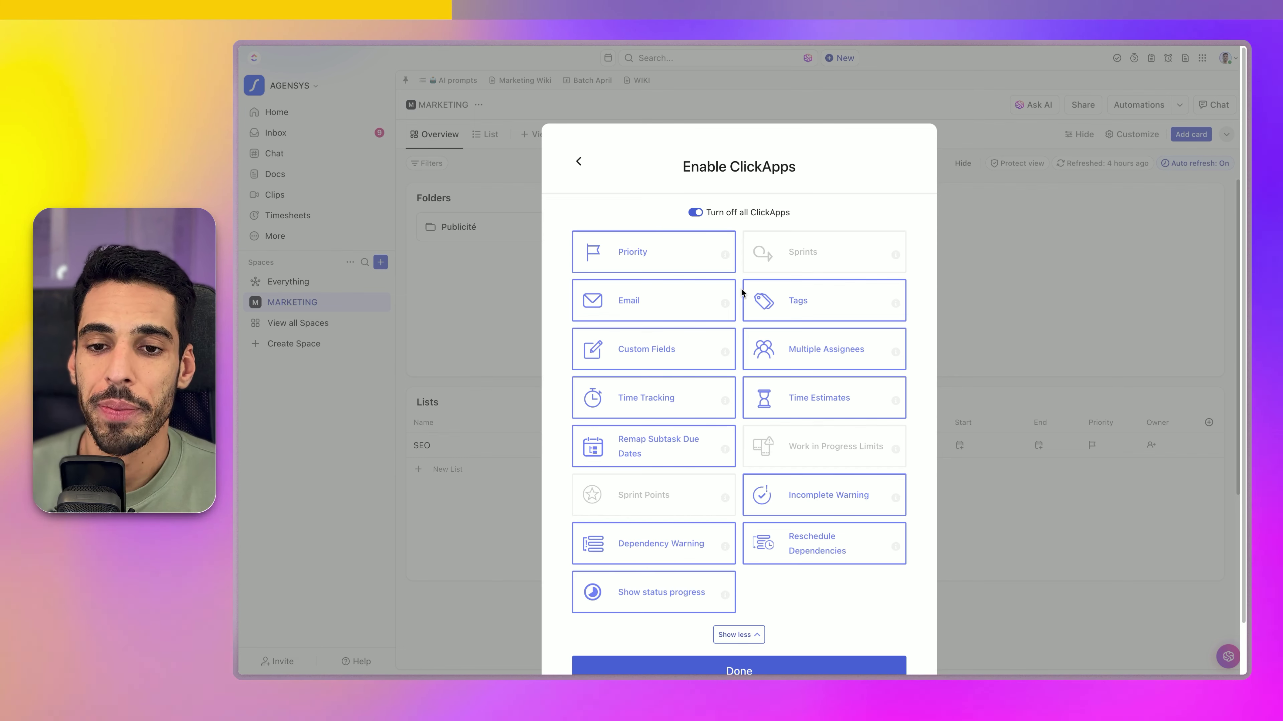
{"action": "scroll", "coordinate": [783, 266], "scroll_direction": "down", "scroll_amount": 3}
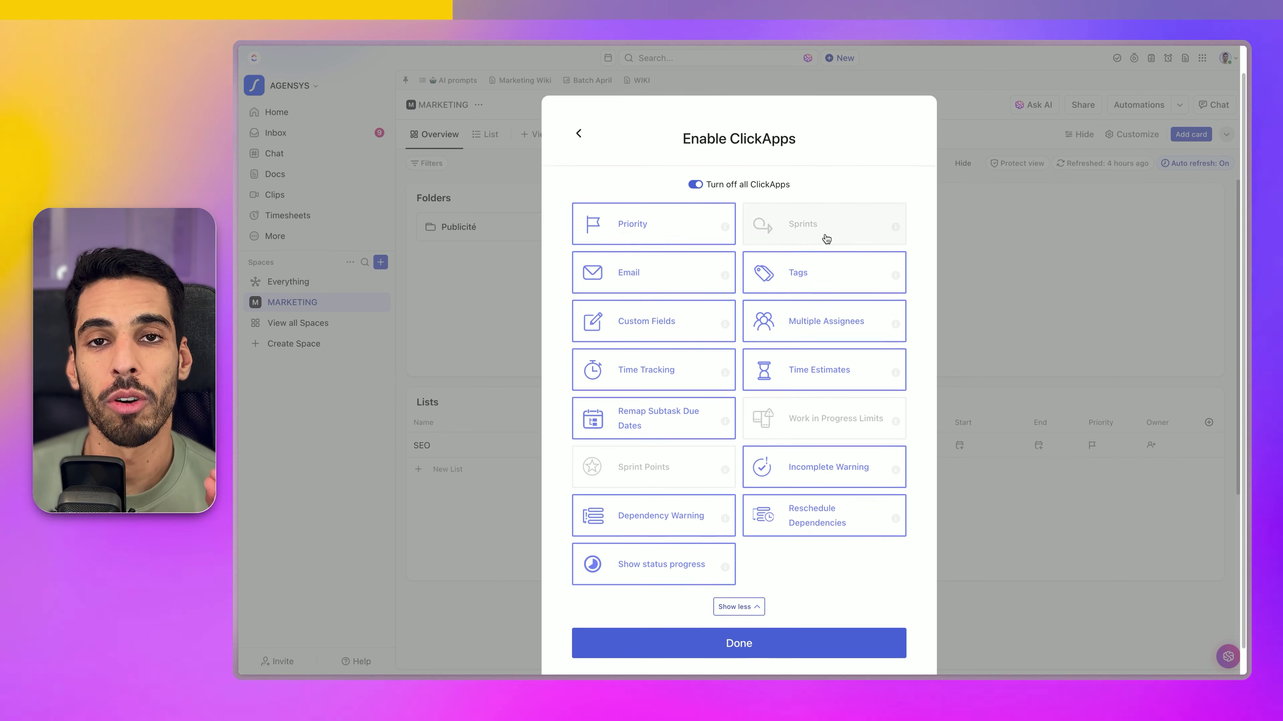
{"action": "left_click", "coordinate": [653, 215]}
{"action": "left_click", "coordinate": [641, 247]}
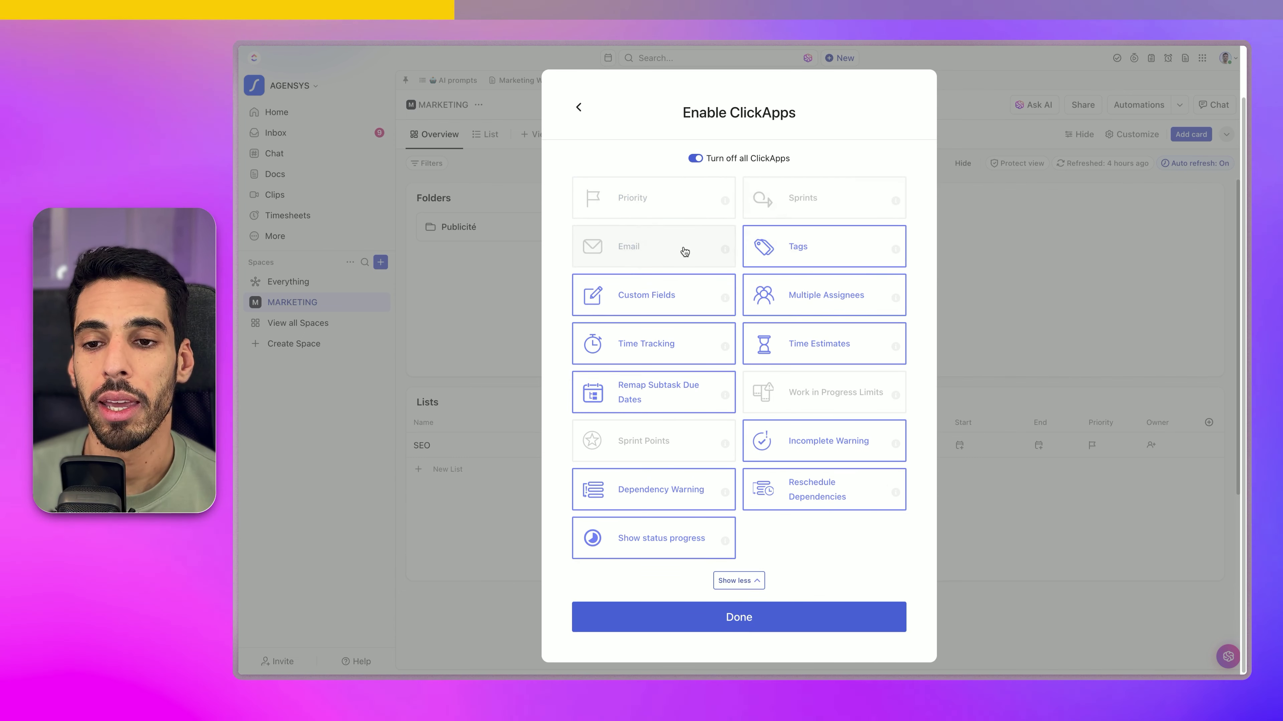
{"action": "left_click", "coordinate": [781, 253]}
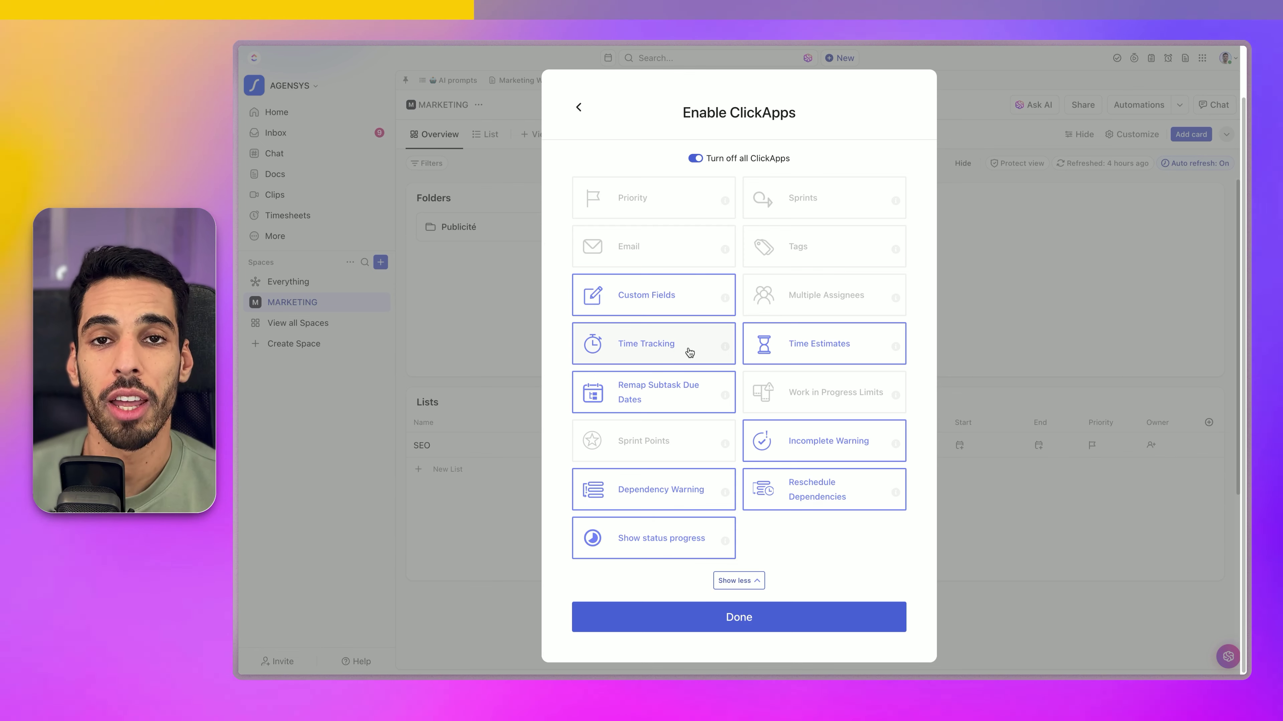
{"action": "left_click", "coordinate": [706, 613]}
{"action": "left_click", "coordinate": [874, 503]}
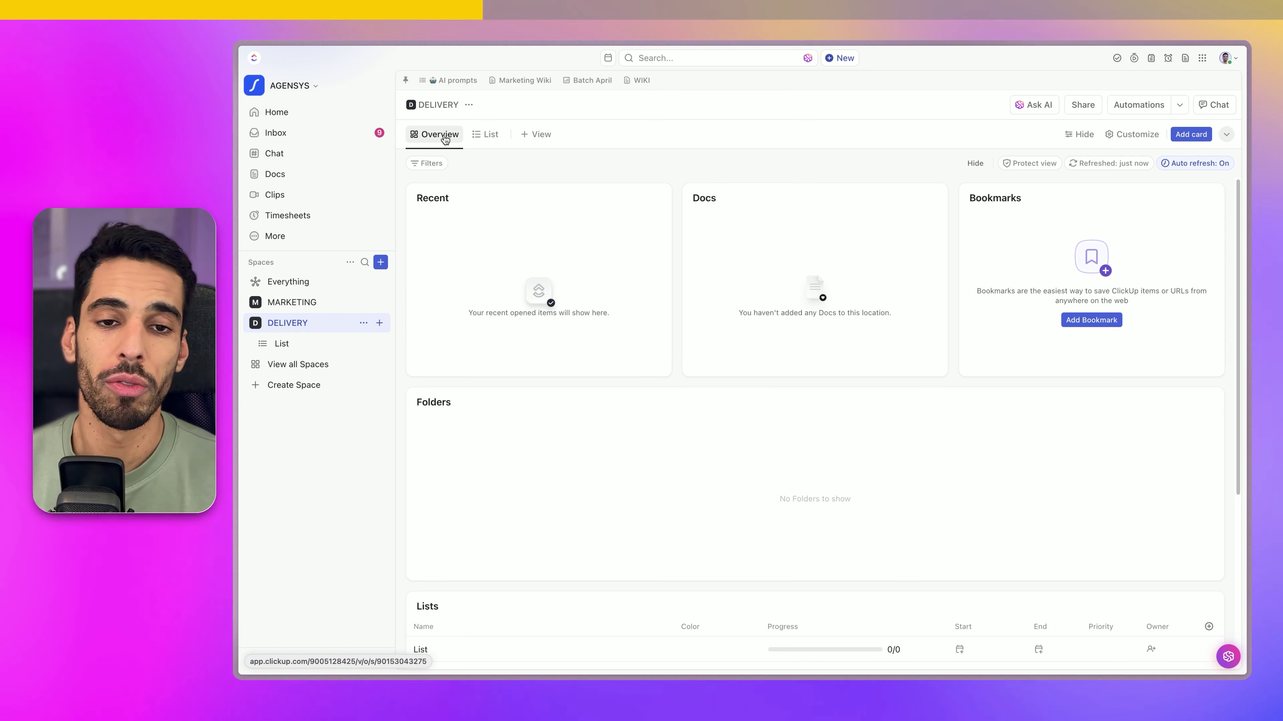
Examine the gallery of overview cards and the available view types for the DELIVERY space without adding any
{"action": "left_click", "coordinate": [1190, 135]}
{"action": "scroll", "coordinate": [845, 234], "scroll_direction": "down", "scroll_amount": 10}
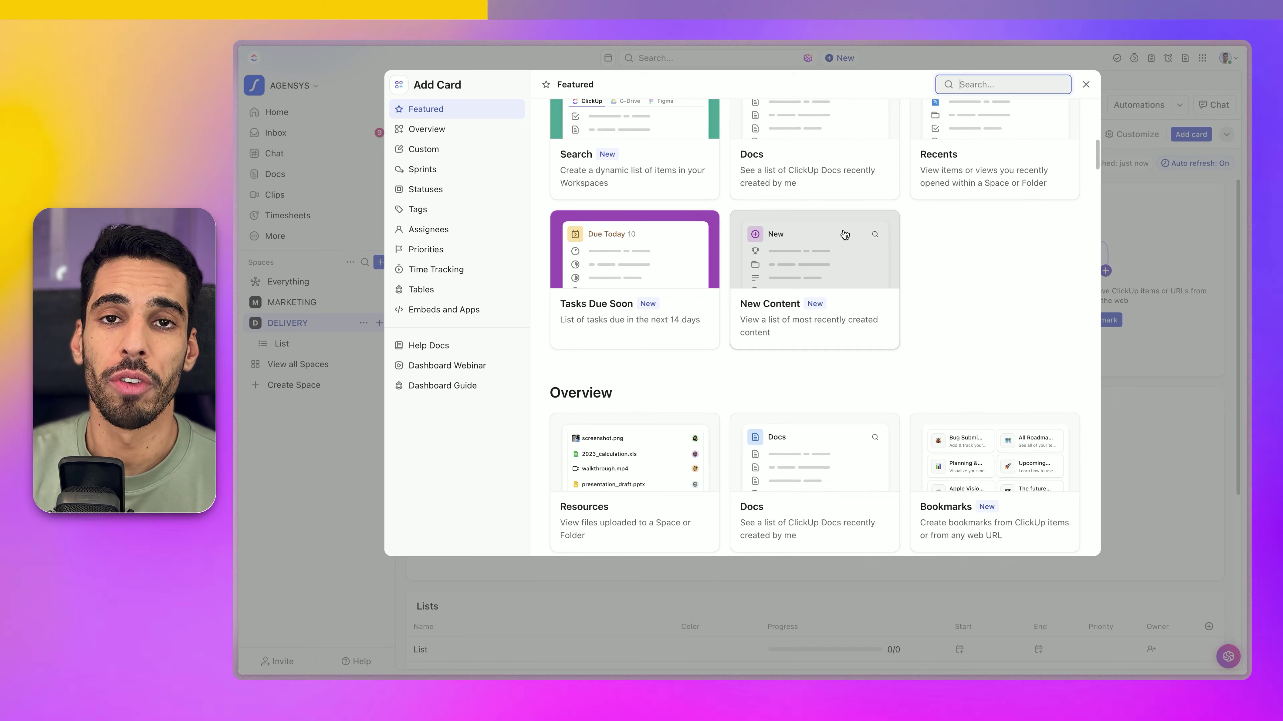
{"action": "scroll", "coordinate": [845, 233], "scroll_direction": "up", "scroll_amount": 10}
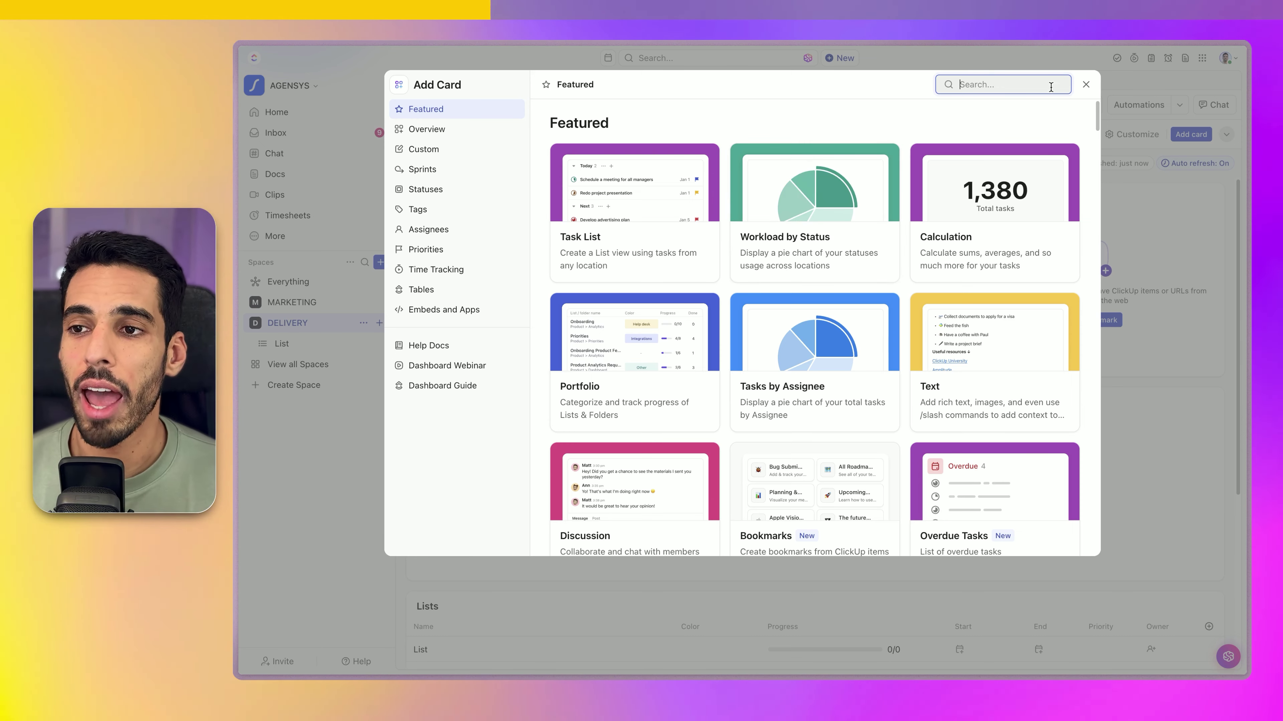
{"action": "left_click", "coordinate": [1086, 84]}
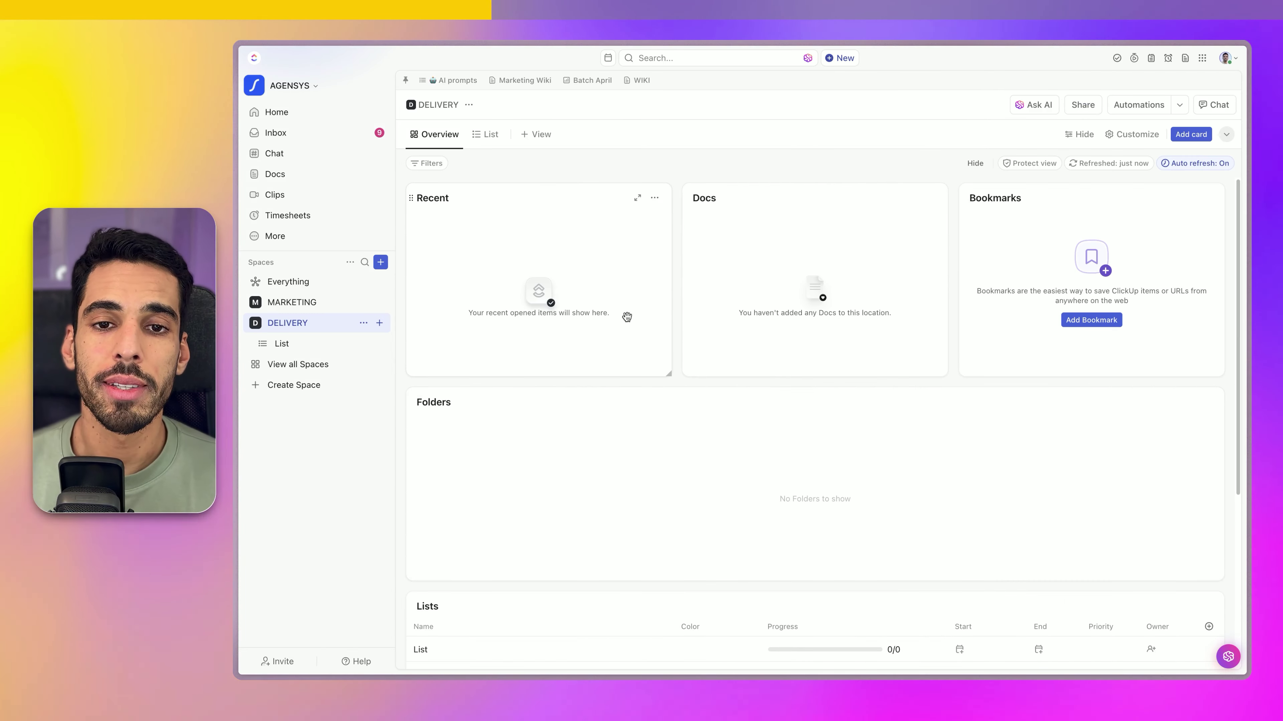
{"action": "left_click", "coordinate": [538, 132]}
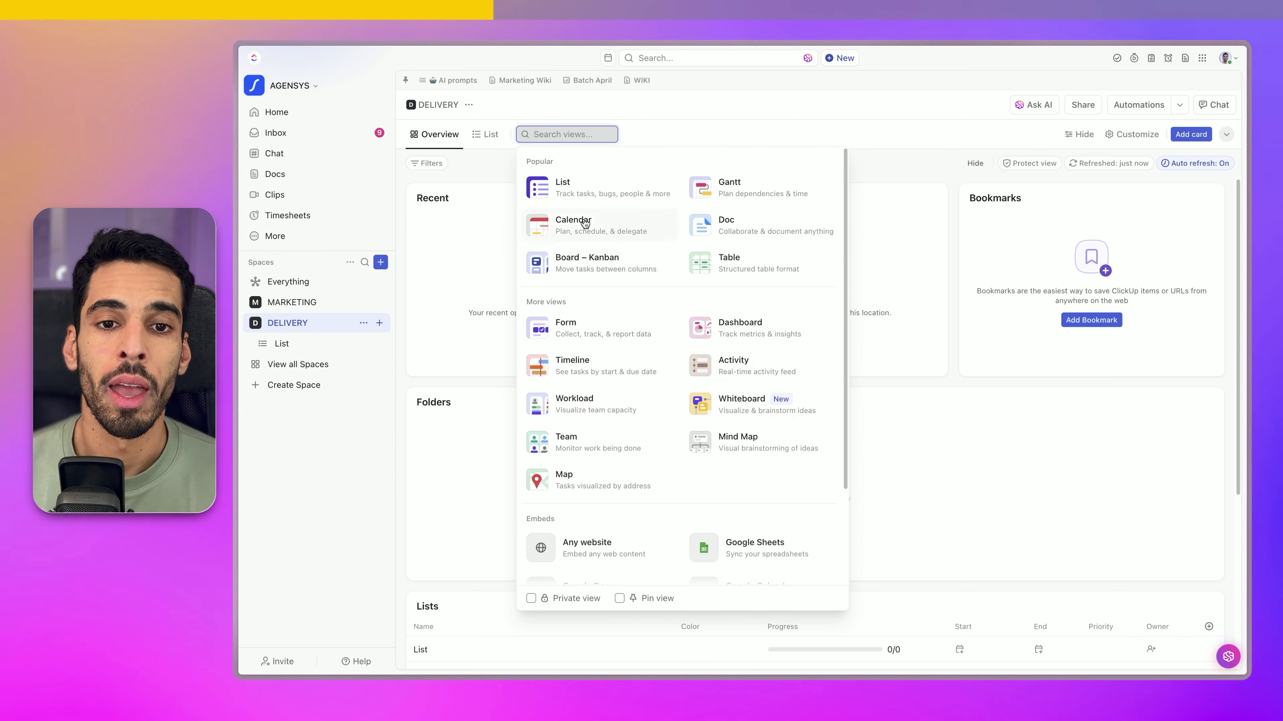
{"action": "left_click", "coordinate": [472, 143]}
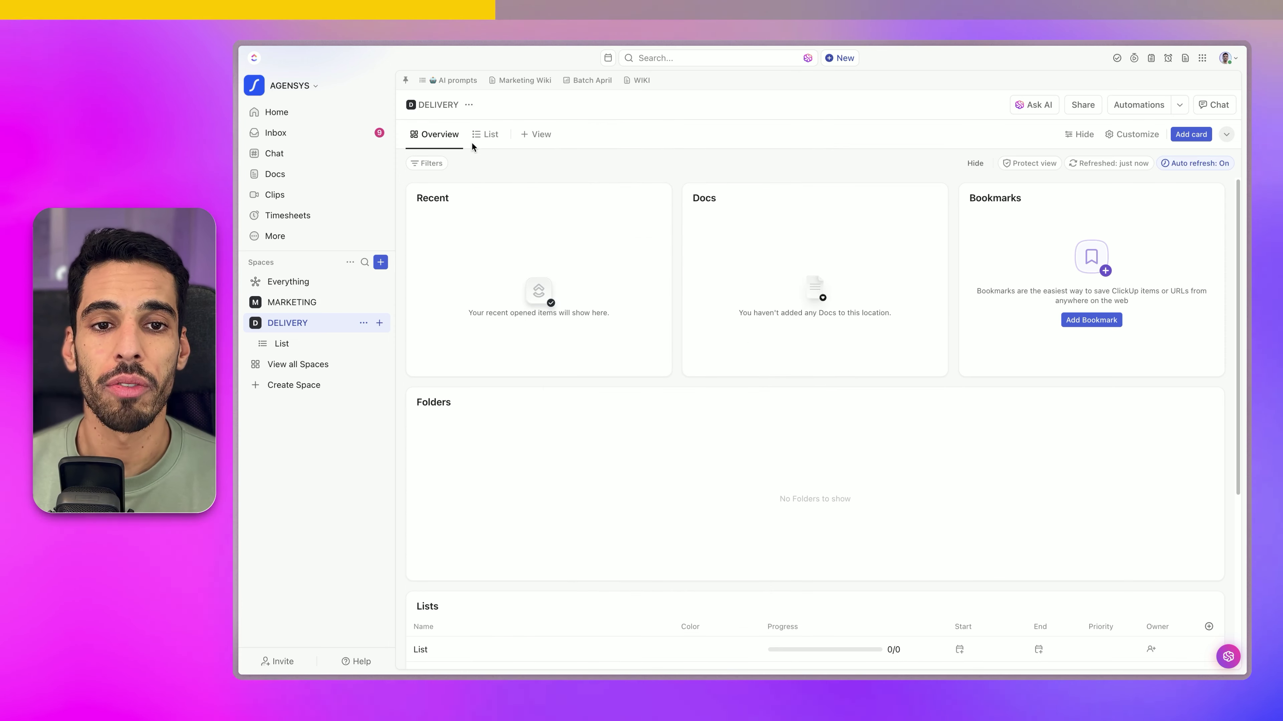
Delete the Recent, Docs and Bookmarks cards from the DELIVERY overview, and move the Folders and Lists cards up into the freed space
{"action": "scroll", "coordinate": [664, 213], "scroll_direction": "down", "scroll_amount": 2}
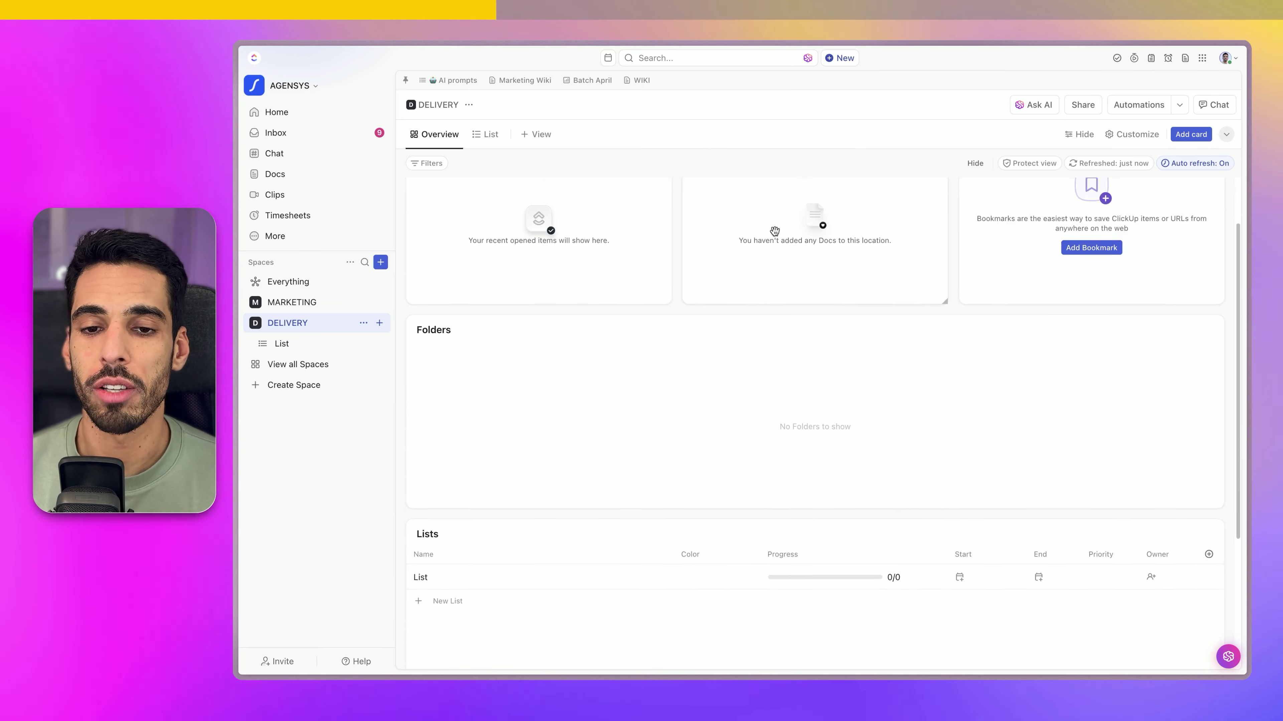
{"action": "scroll", "coordinate": [665, 213], "scroll_direction": "up", "scroll_amount": 2}
{"action": "left_click", "coordinate": [654, 197]}
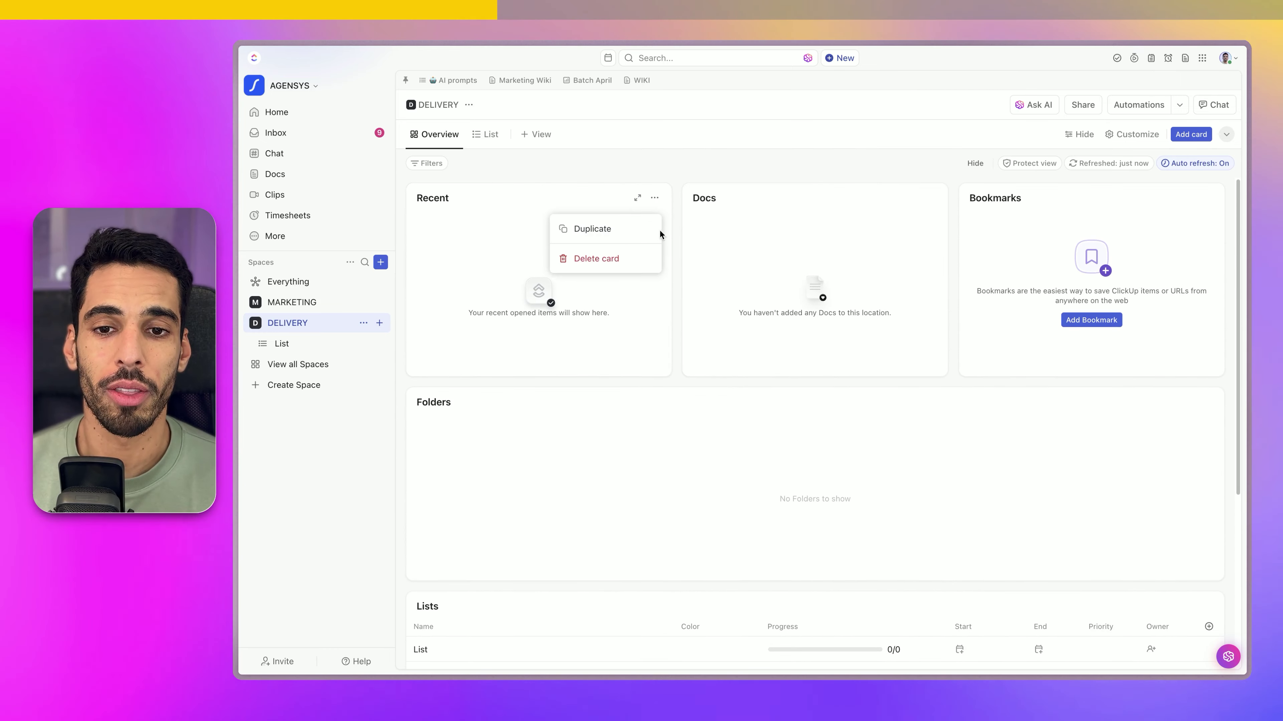
{"action": "left_click", "coordinate": [607, 259]}
{"action": "left_click", "coordinate": [930, 198]}
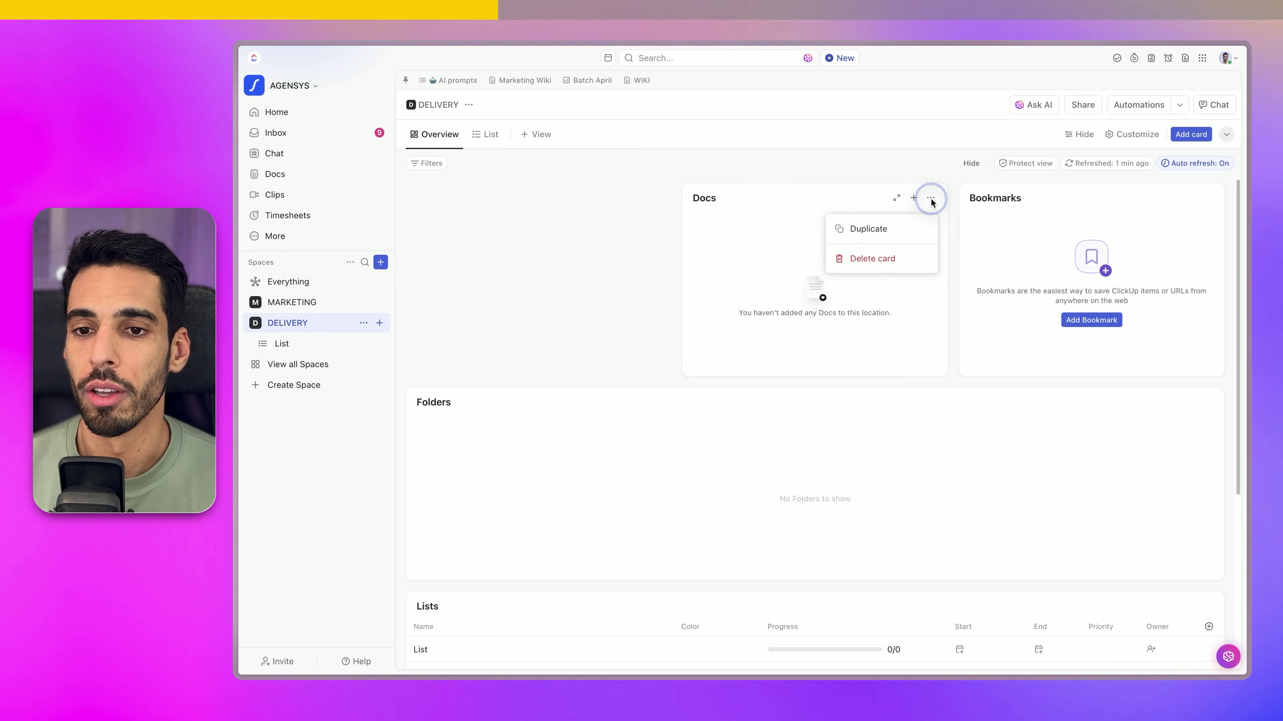
{"action": "left_click", "coordinate": [873, 258]}
{"action": "left_click", "coordinate": [1207, 199]}
{"action": "left_click", "coordinate": [1137, 258]}
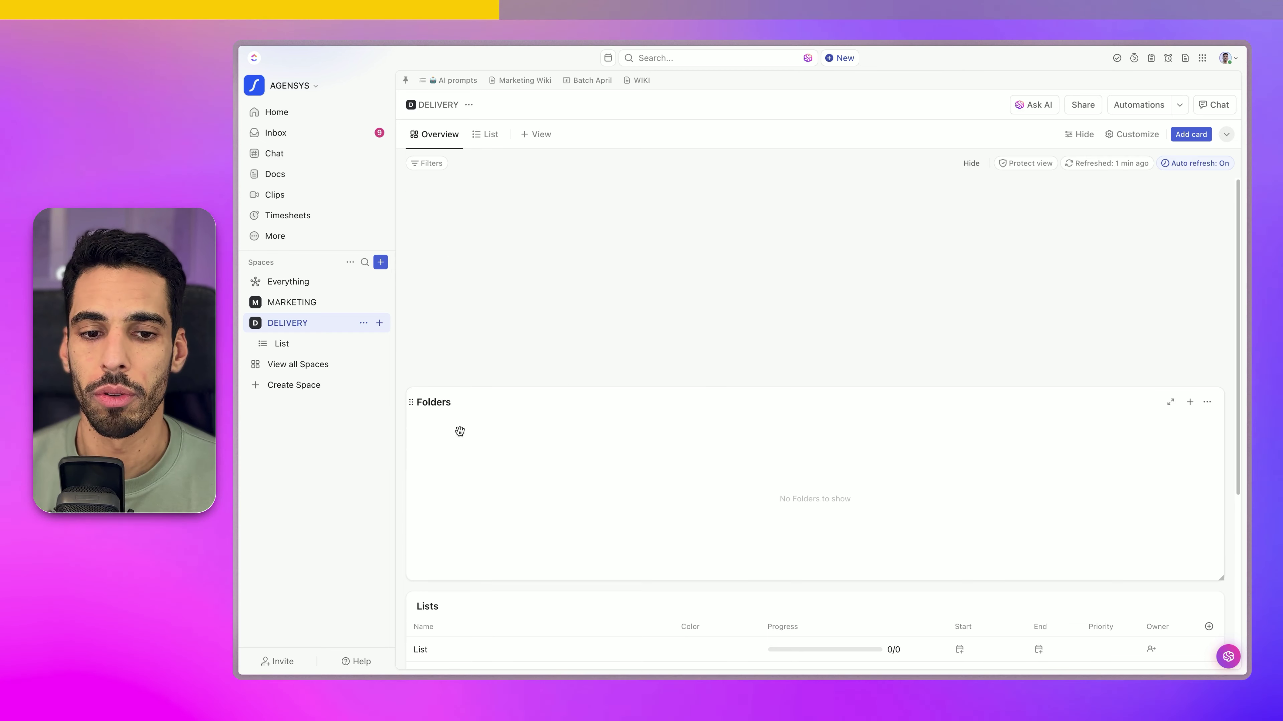
{"action": "left_click_drag", "start_coordinate": [412, 409], "coordinate": [423, 209]}
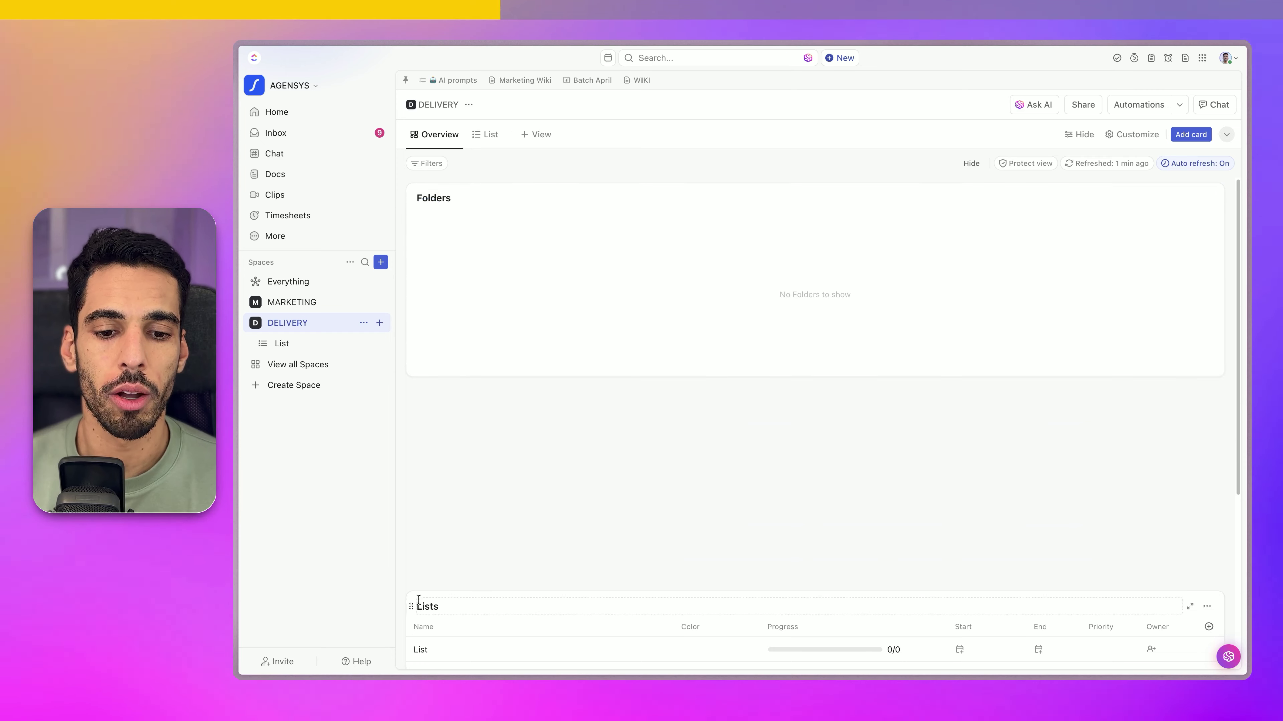
{"action": "left_click_drag", "start_coordinate": [412, 605], "coordinate": [411, 402]}
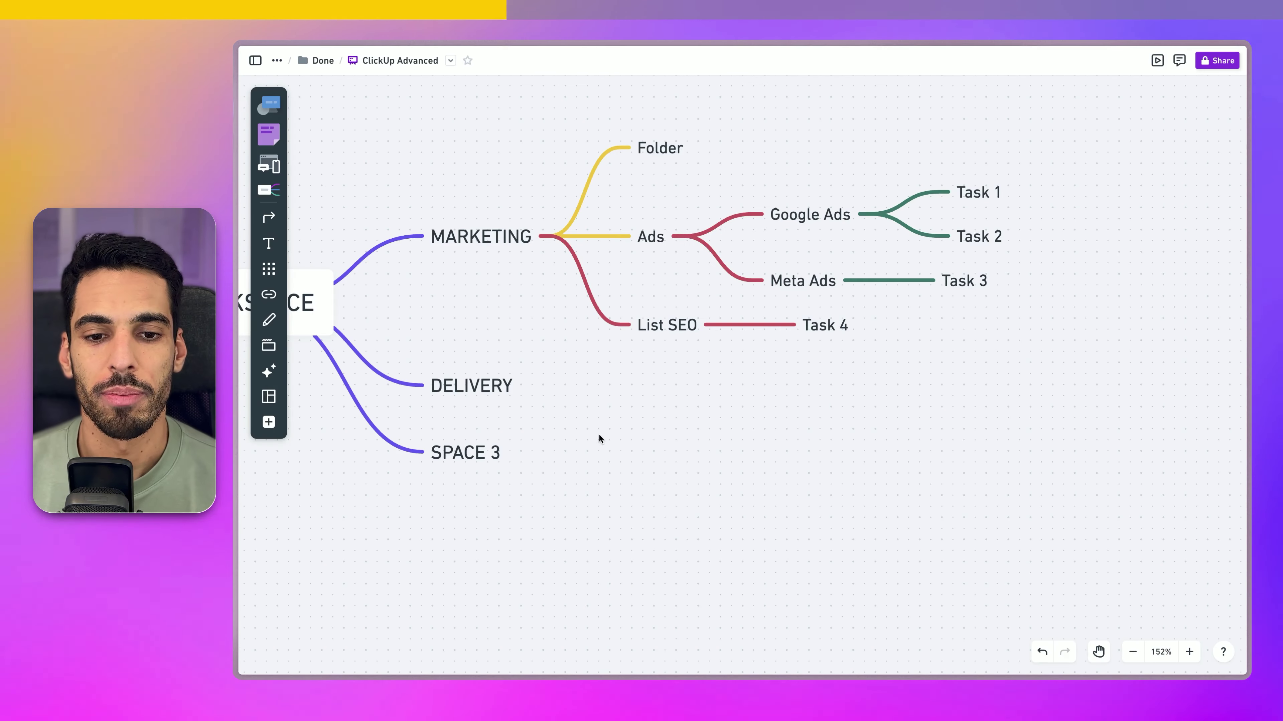
Switch to the Whimsical mind map and add three child nodes under DELIVERY: Wayne, Gringotts and ACME
{"action": "left_click", "coordinate": [471, 387]}
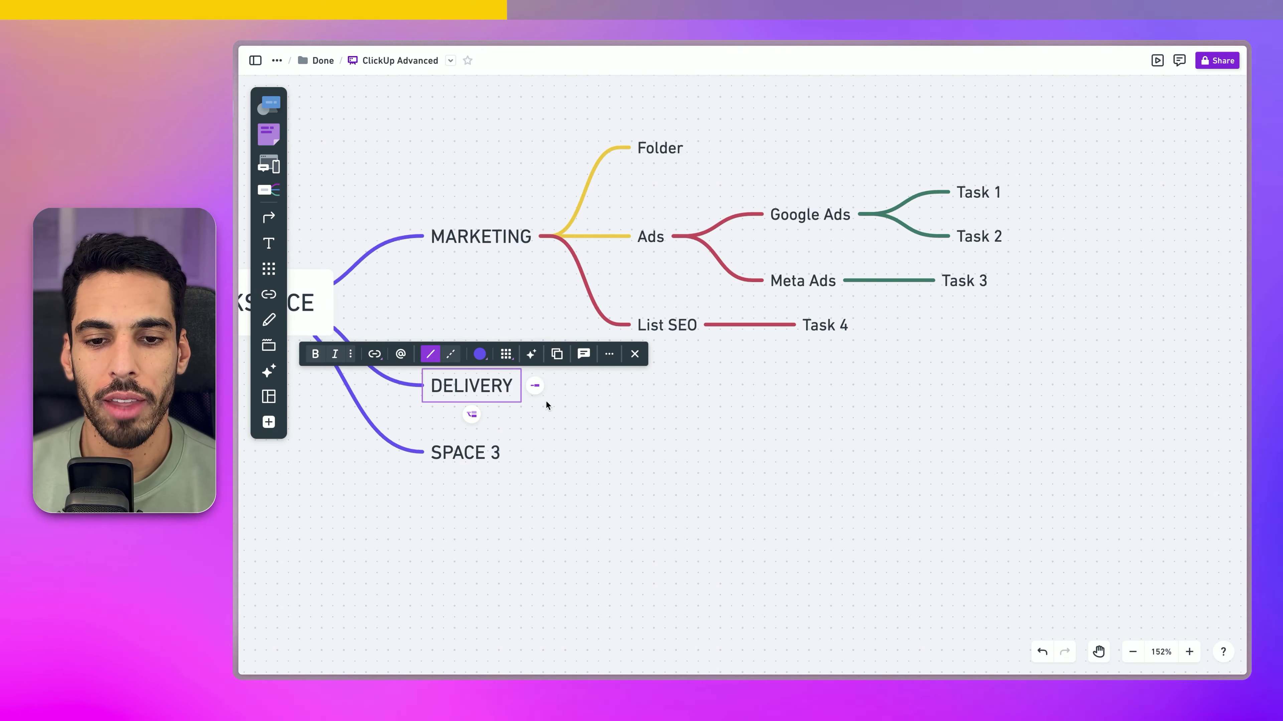
{"action": "left_click", "coordinate": [529, 386]}
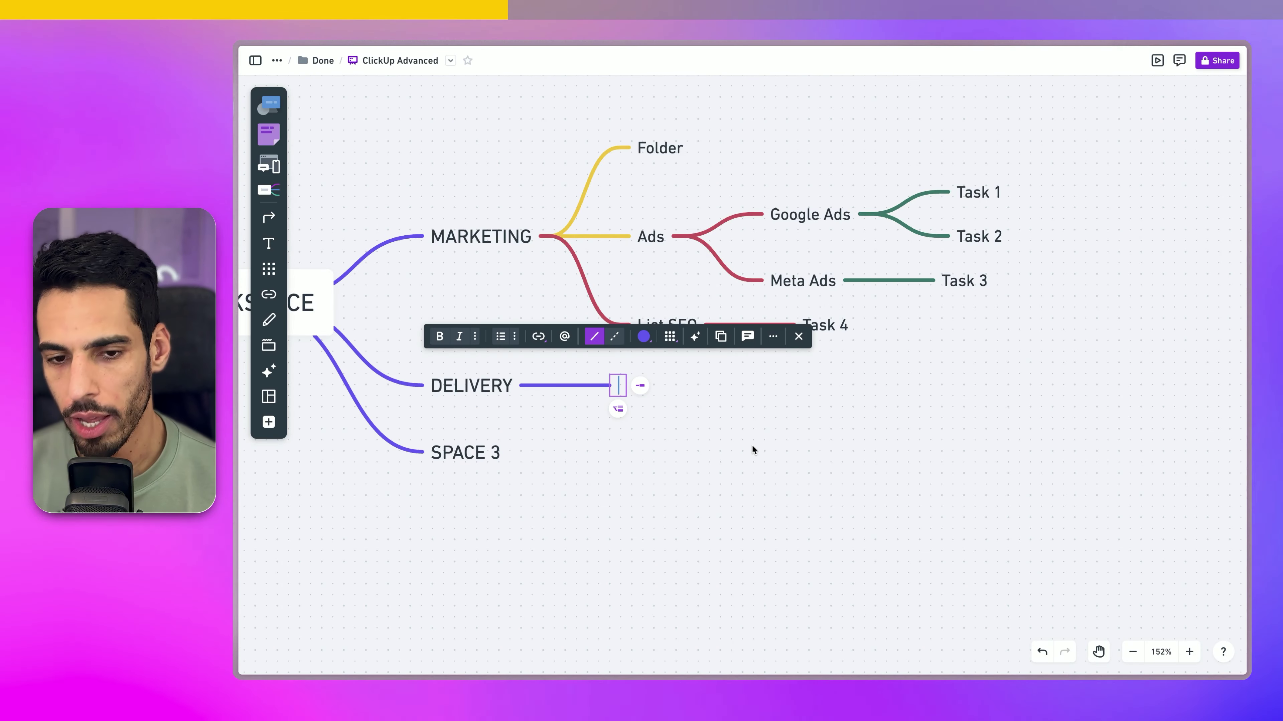
{"action": "type", "text": "Wayne"}
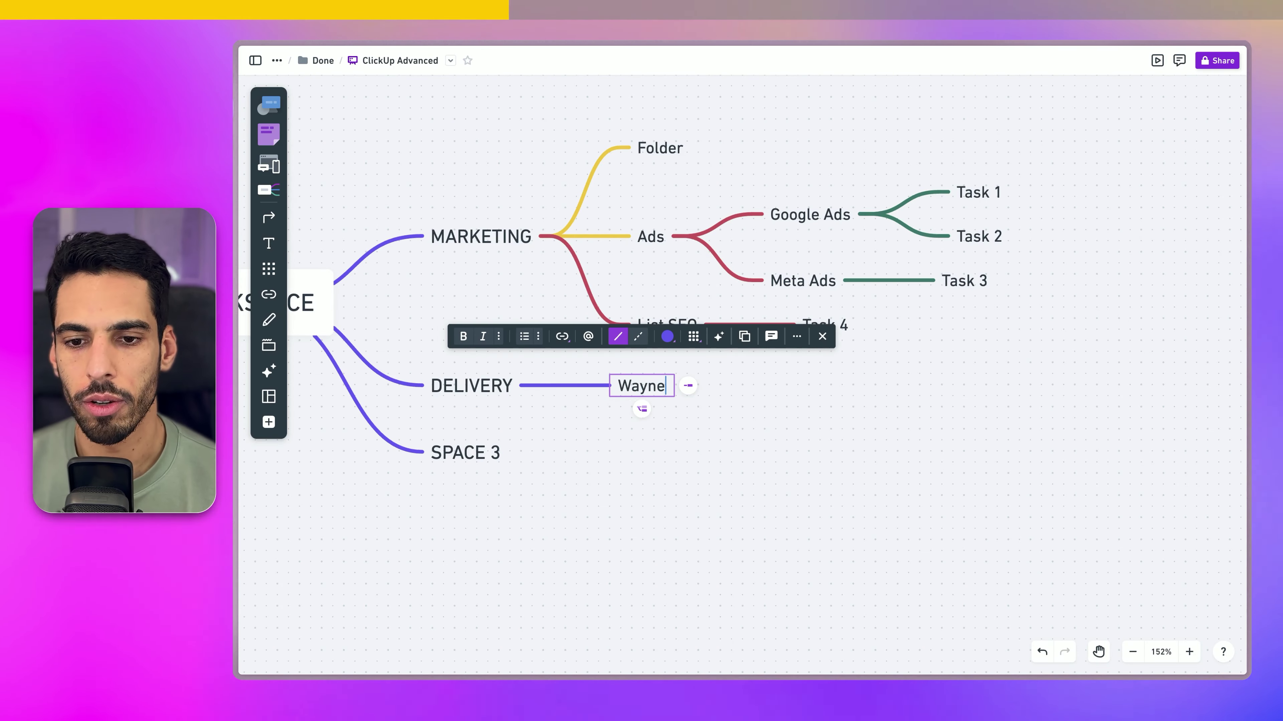
{"action": "key", "text": "Return"}
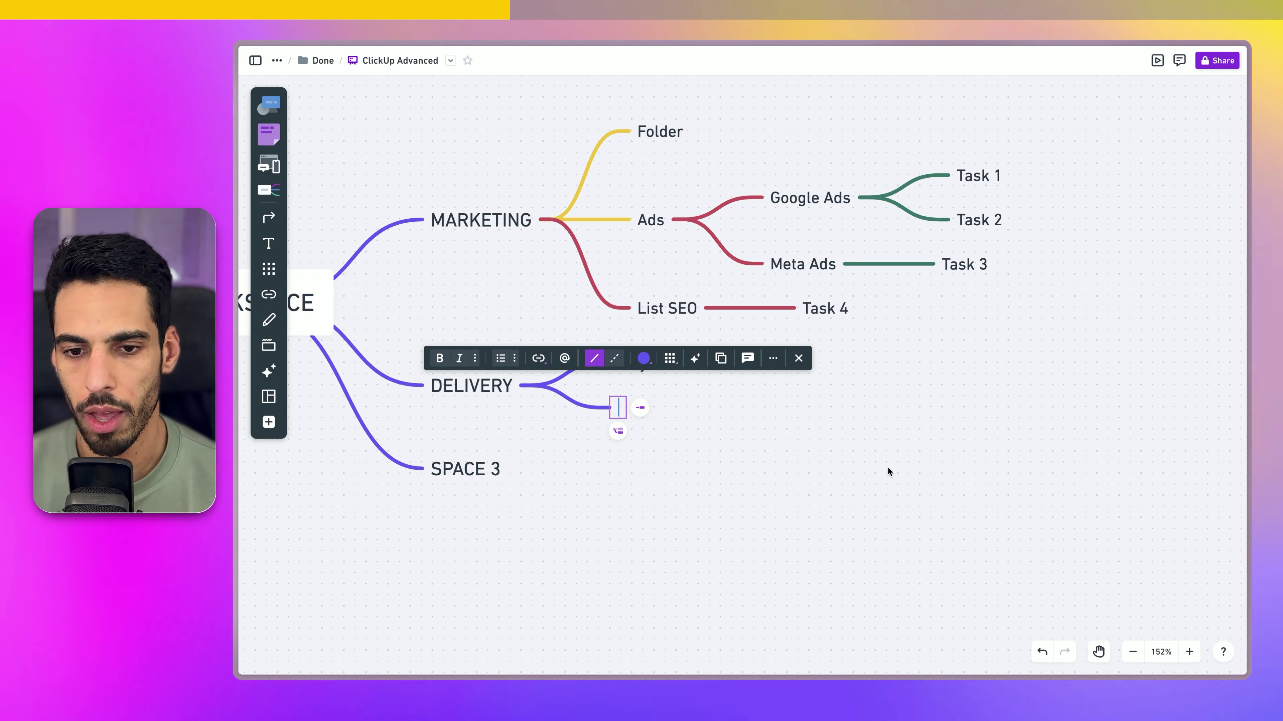
{"action": "type", "text": "Gring"}
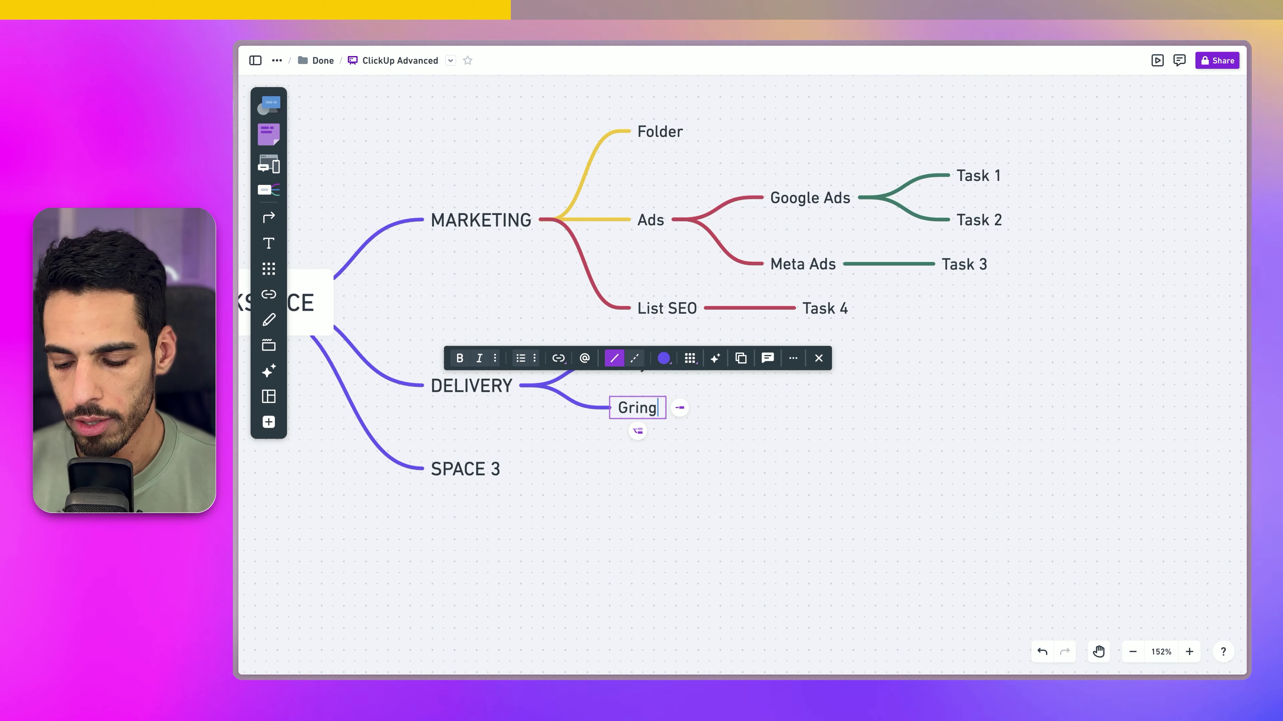
{"action": "key", "text": "BackSpace"}
{"action": "key", "text": "BackSpace"}
{"action": "key", "text": "BackSpace"}
{"action": "key", "text": "BackSpace"}
{"action": "key", "text": "BackSpace"}
{"action": "type", "text": "ACME"}
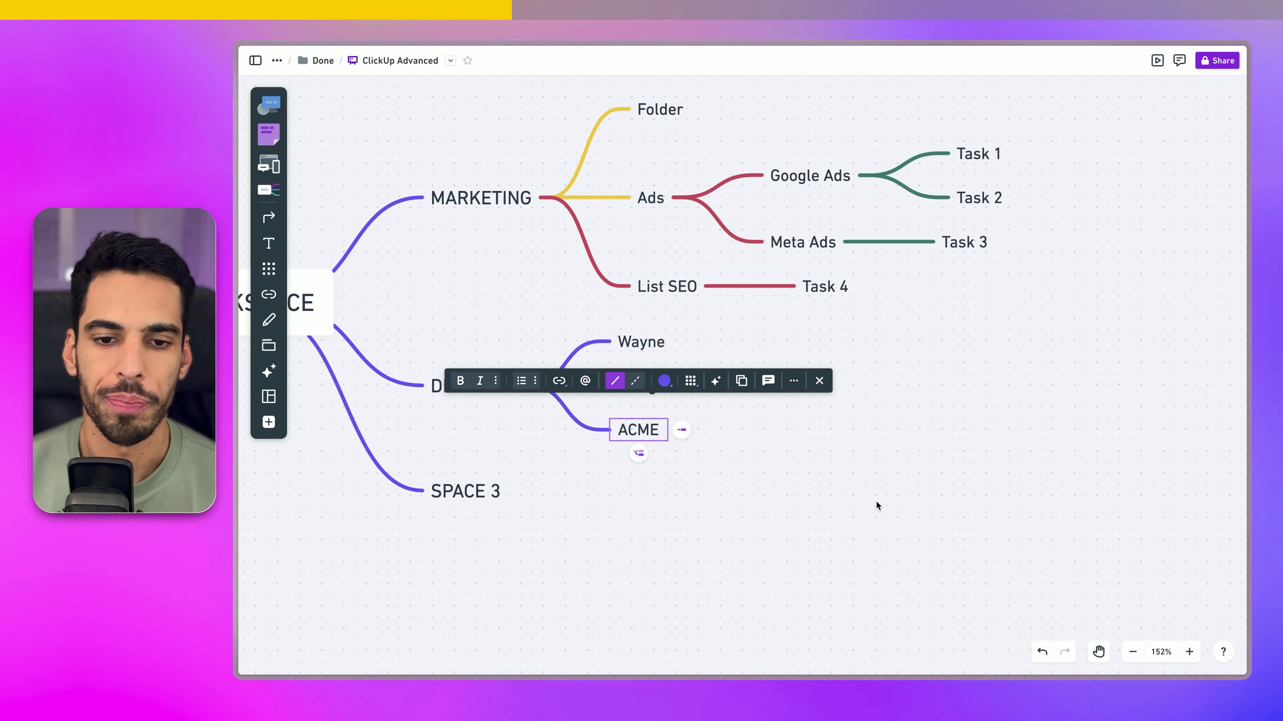
{"action": "key", "text": "Escape"}
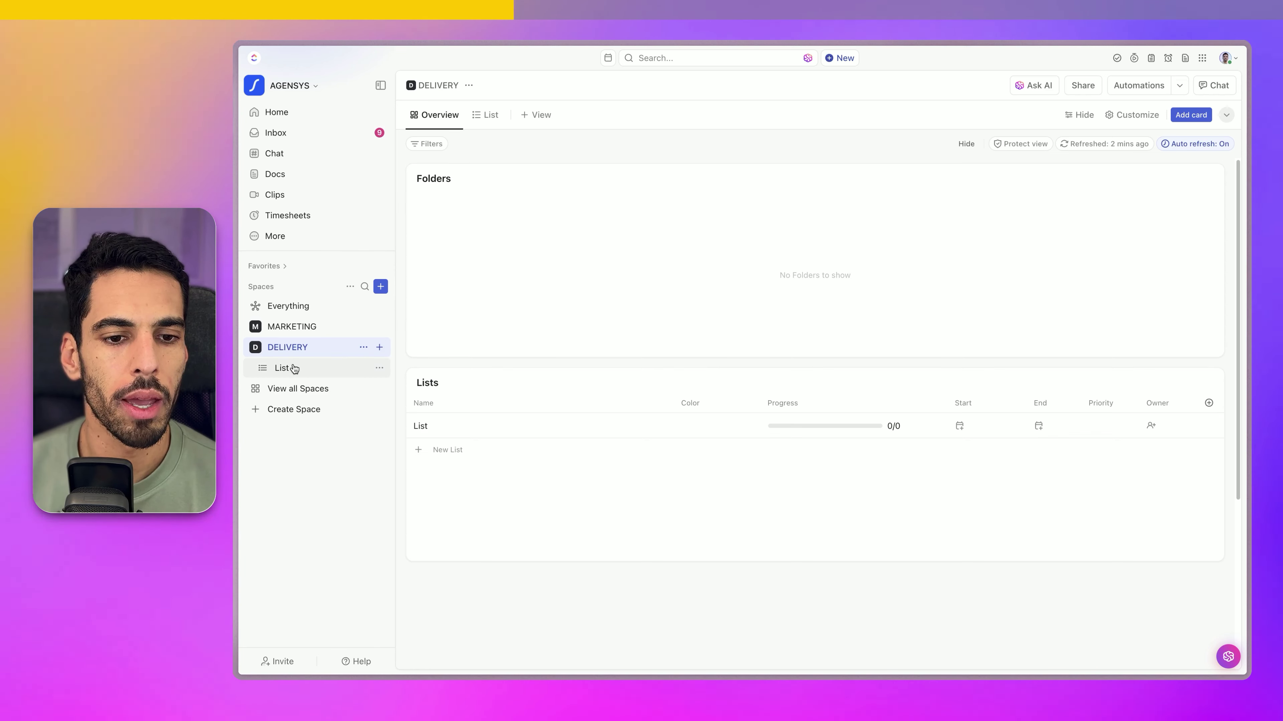
Back in ClickUp, rename the default list in the DELIVERY space as Wayne
{"action": "right_click", "coordinate": [303, 368]}
{"action": "left_click", "coordinate": [353, 341]}
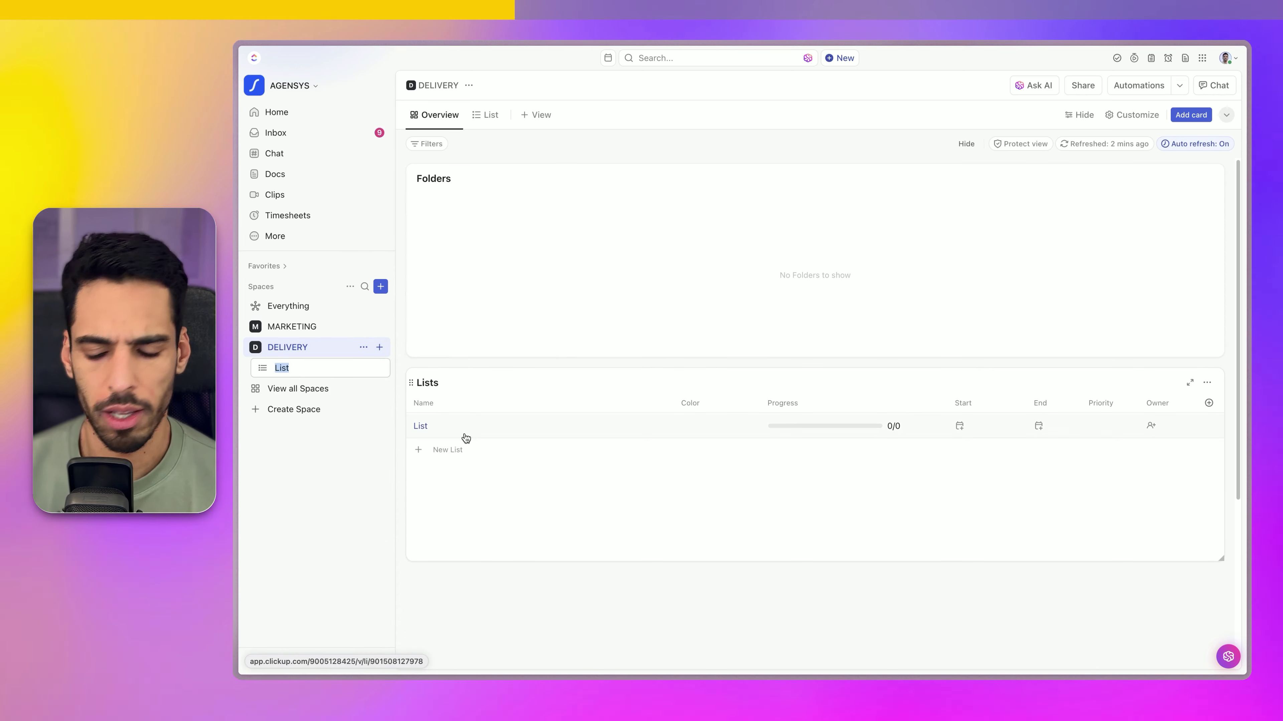
{"action": "type", "text": "Wayne"}
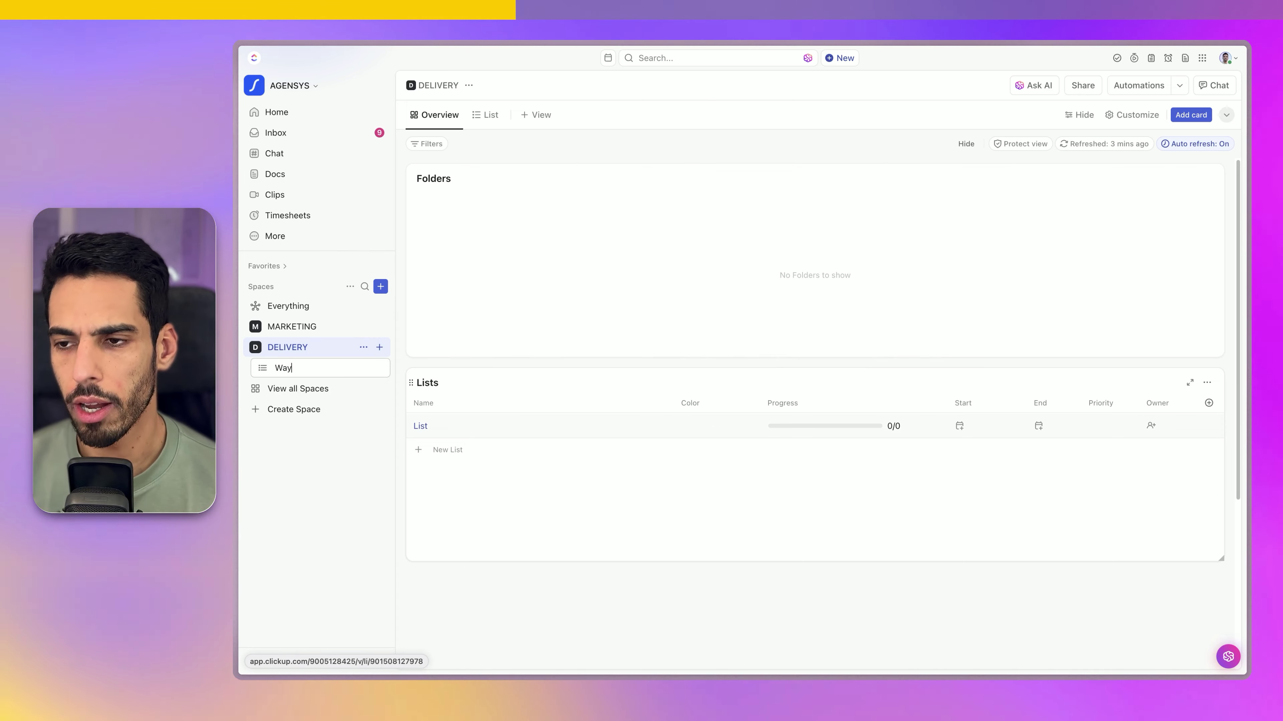
{"action": "key", "text": "Return"}
Create a list named Gringotts in the DELIVERY space
{"action": "left_click", "coordinate": [379, 347]}
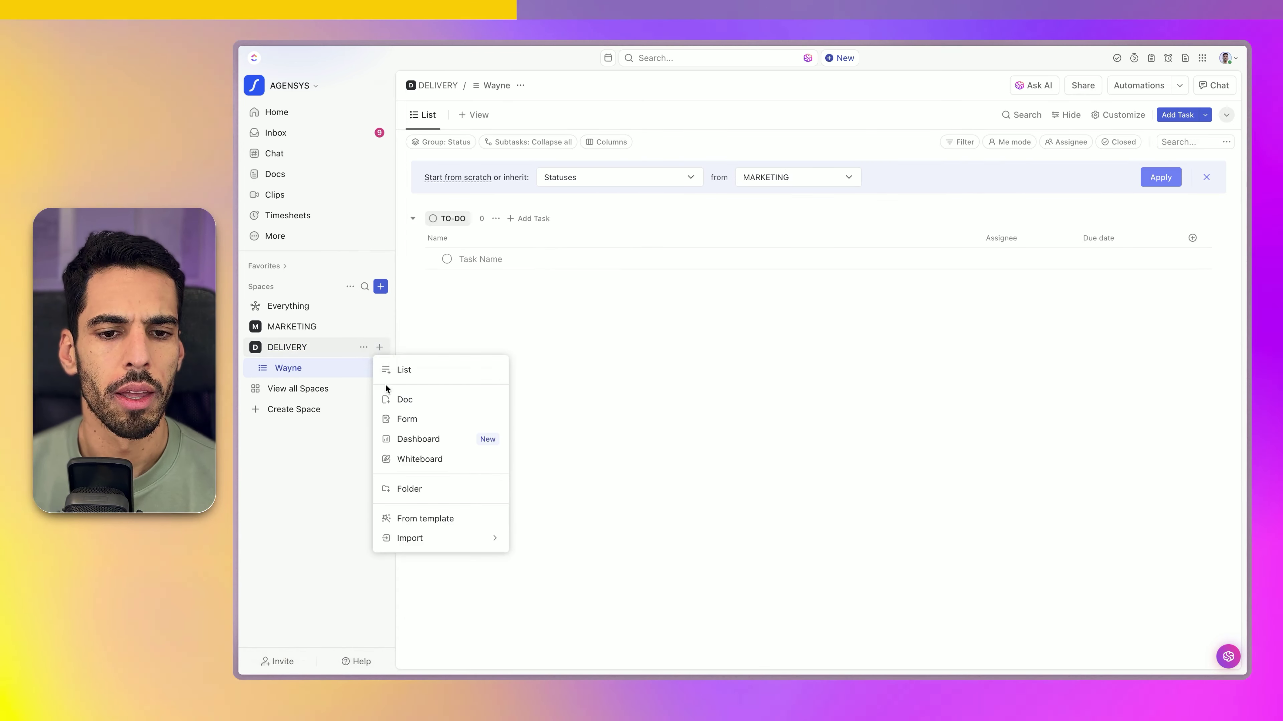
{"action": "left_click", "coordinate": [385, 383]}
{"action": "type", "text": "Gringot"}
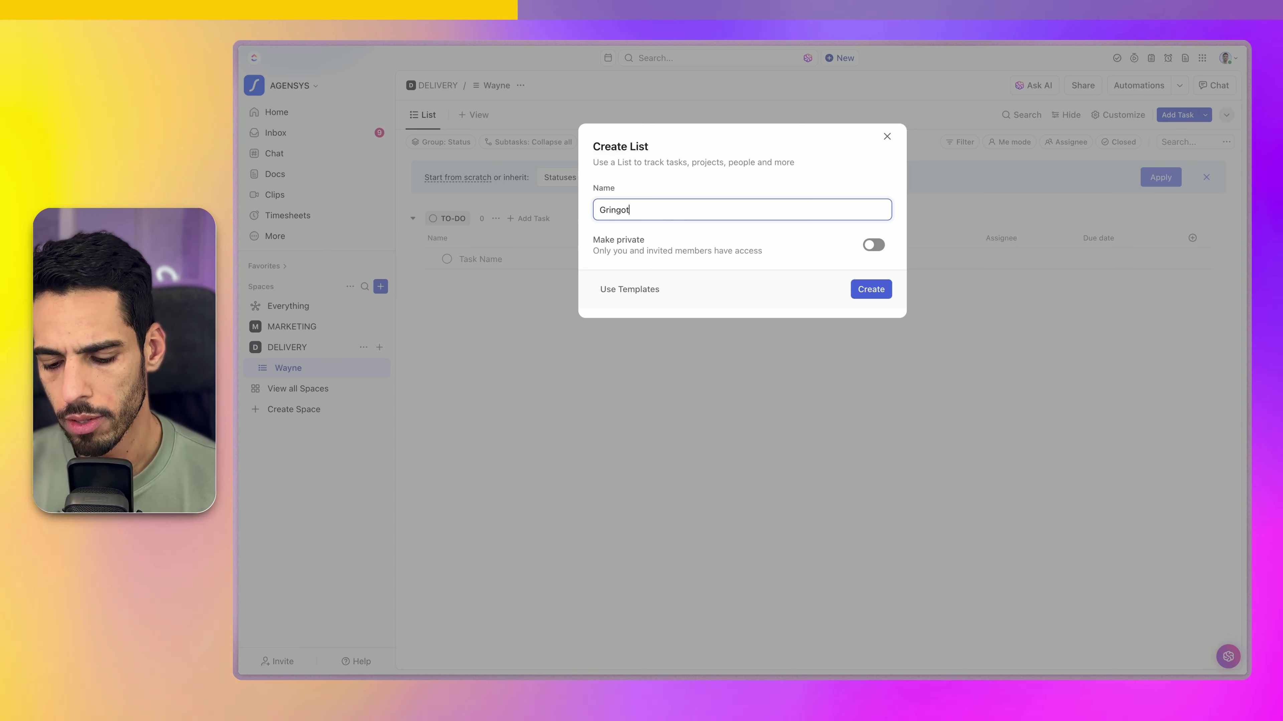
{"action": "type", "text": "ts"}
{"action": "key", "text": "Return"}
Create a list named ACME in the DELIVERY space
{"action": "left_click", "coordinate": [379, 347]}
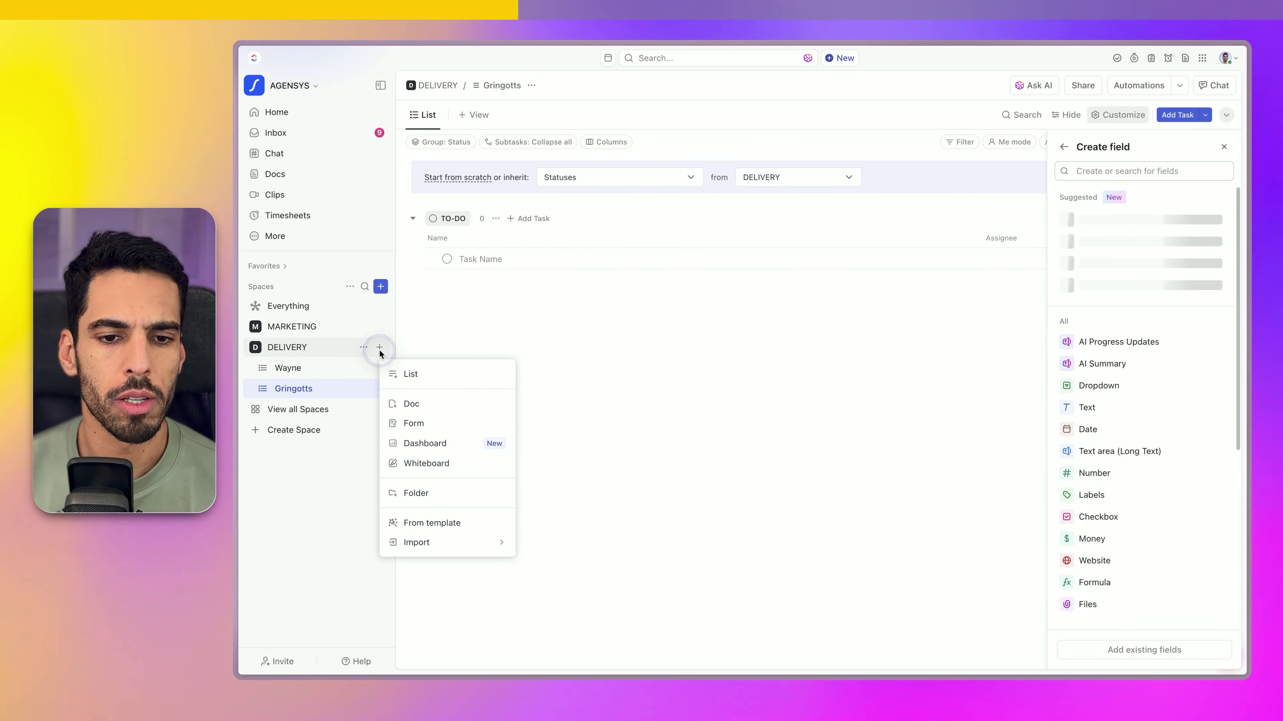
{"action": "left_click", "coordinate": [417, 376]}
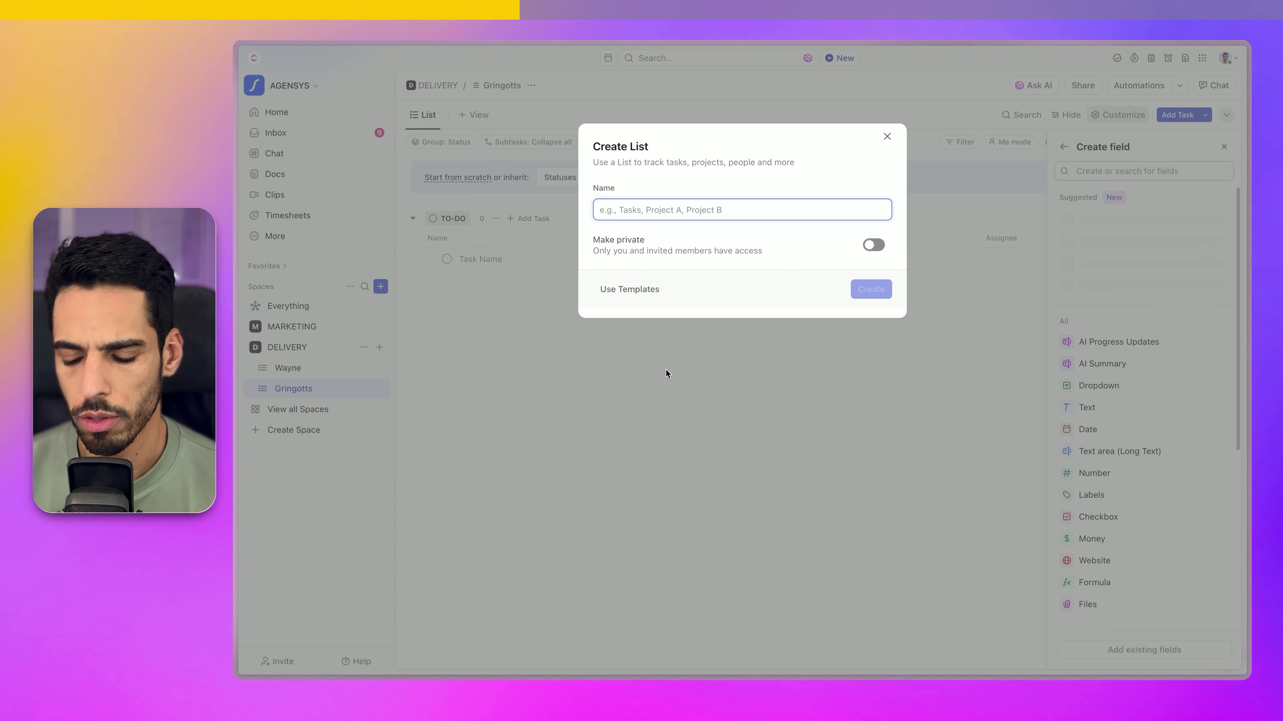
{"action": "type", "text": "ACME"}
{"action": "key", "text": "Return"}
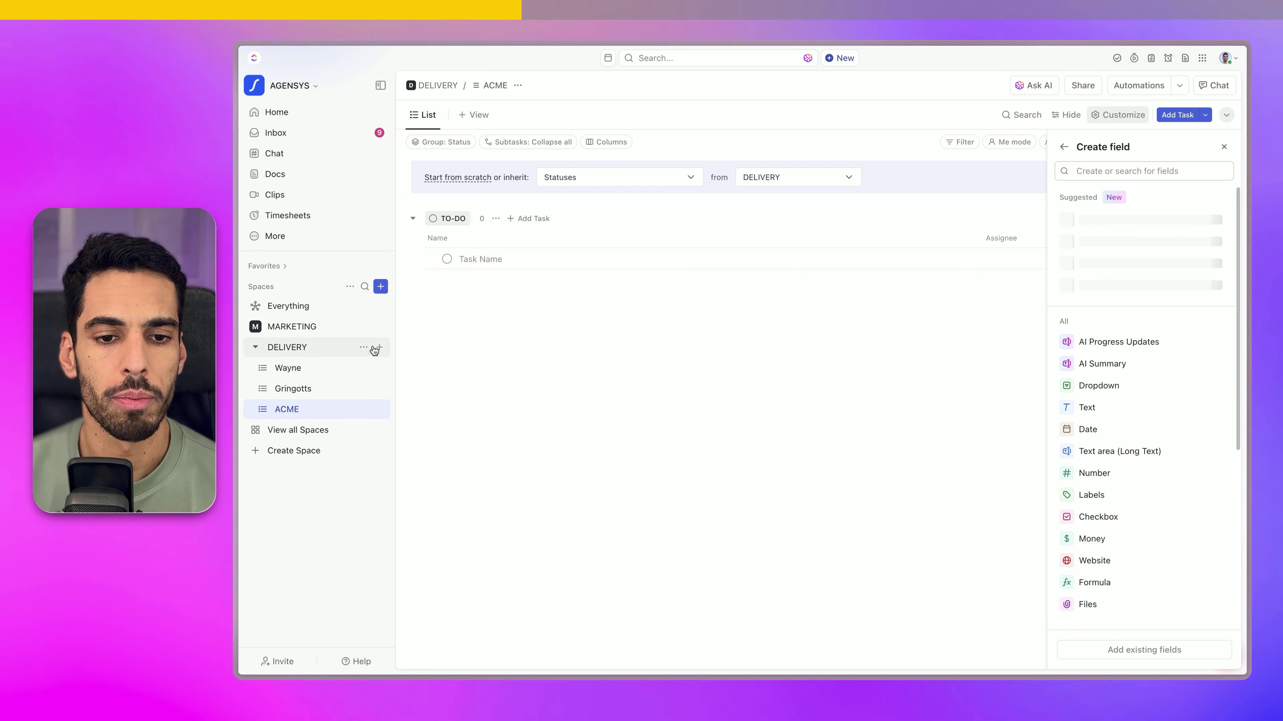
{"action": "left_click", "coordinate": [378, 347]}
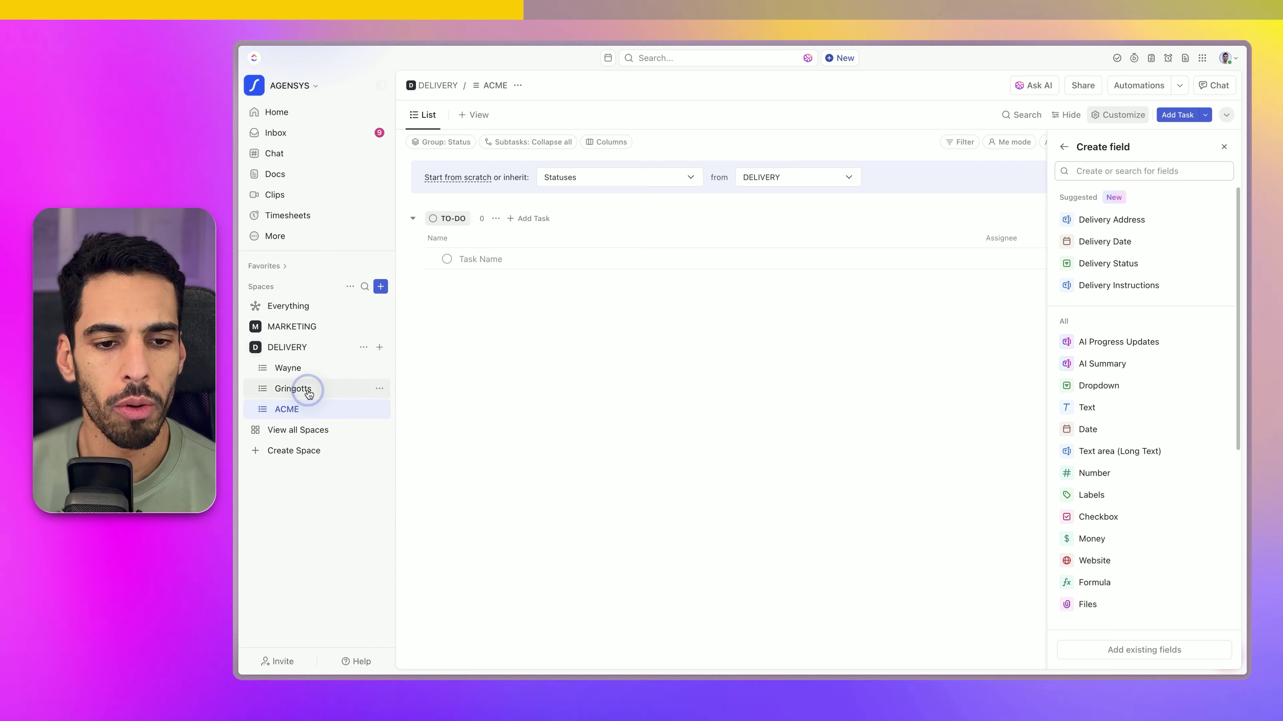
Examine the options for duplicating the ACME list, leave without duplicating it, and dismiss the Create field pane
{"action": "right_click", "coordinate": [301, 408]}
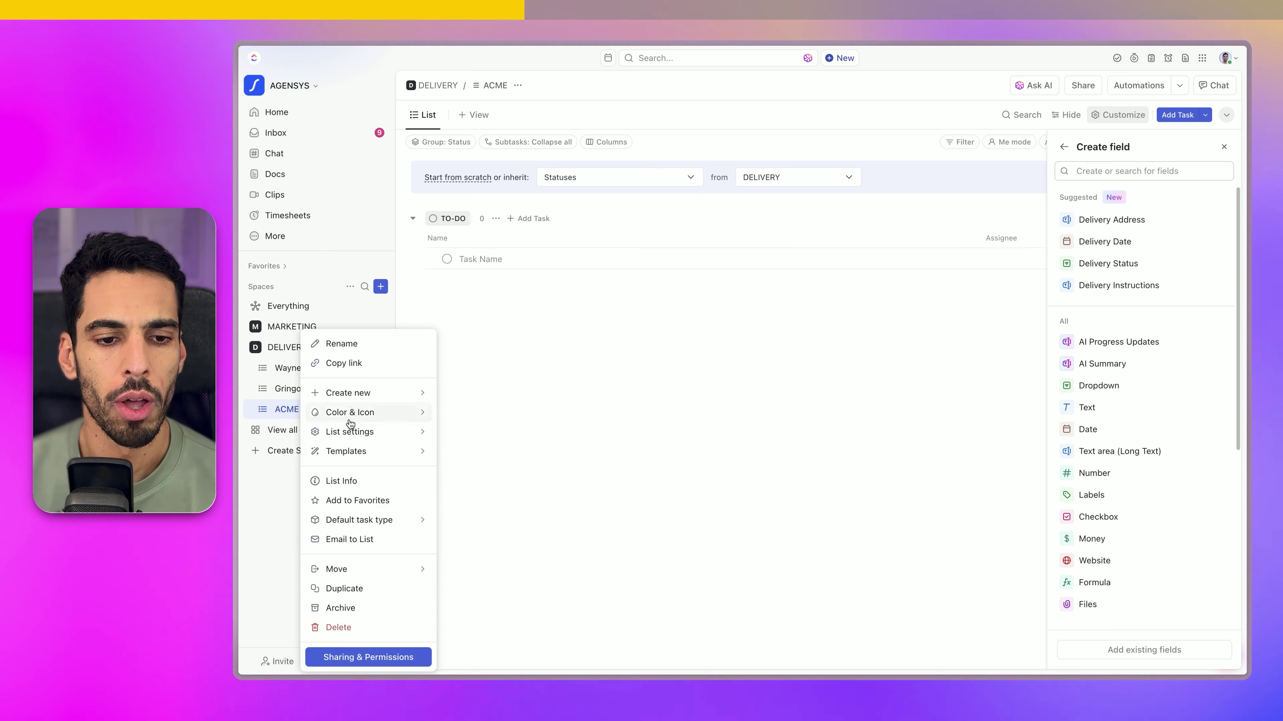
{"action": "left_click", "coordinate": [380, 593]}
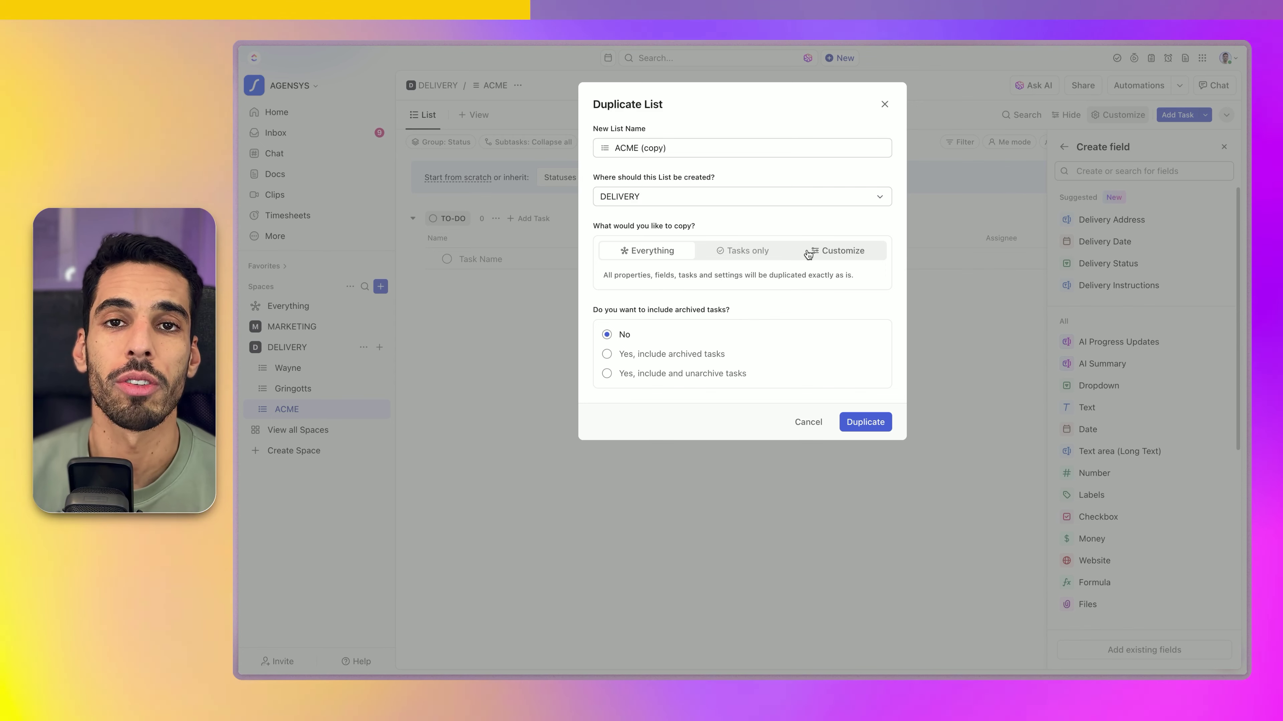
{"action": "left_click", "coordinate": [882, 105]}
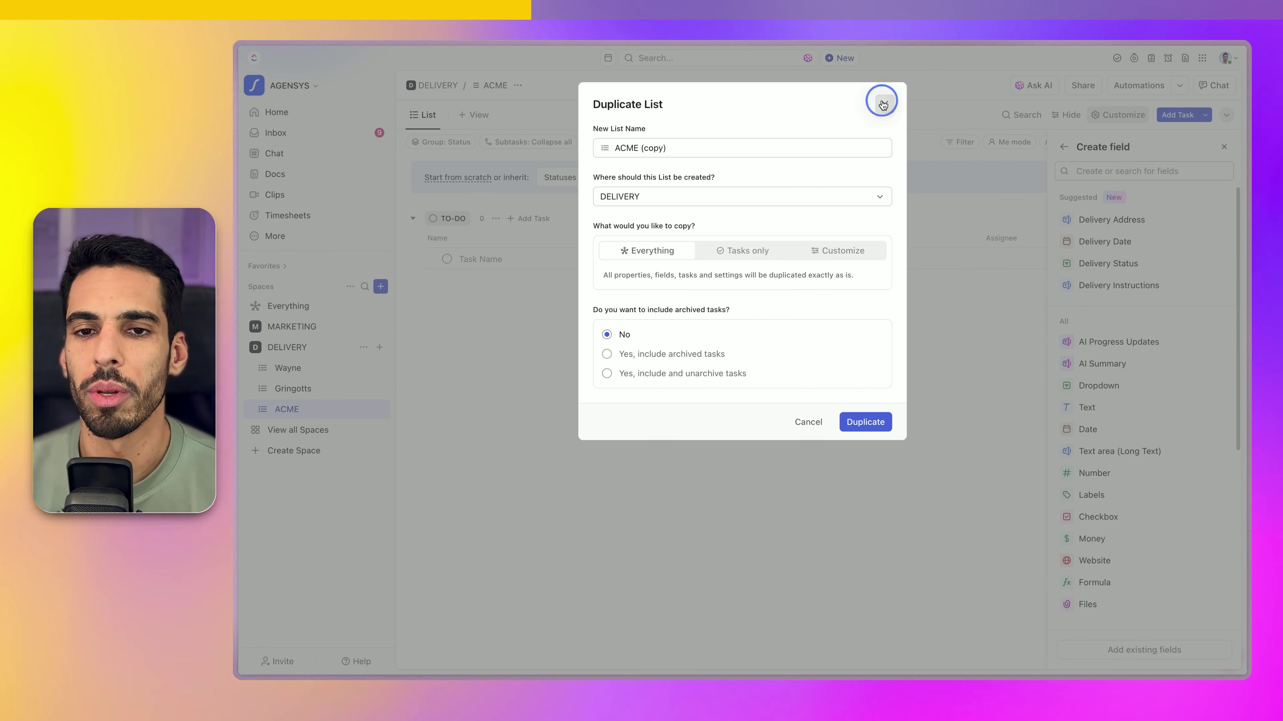
{"action": "left_click", "coordinate": [1223, 147]}
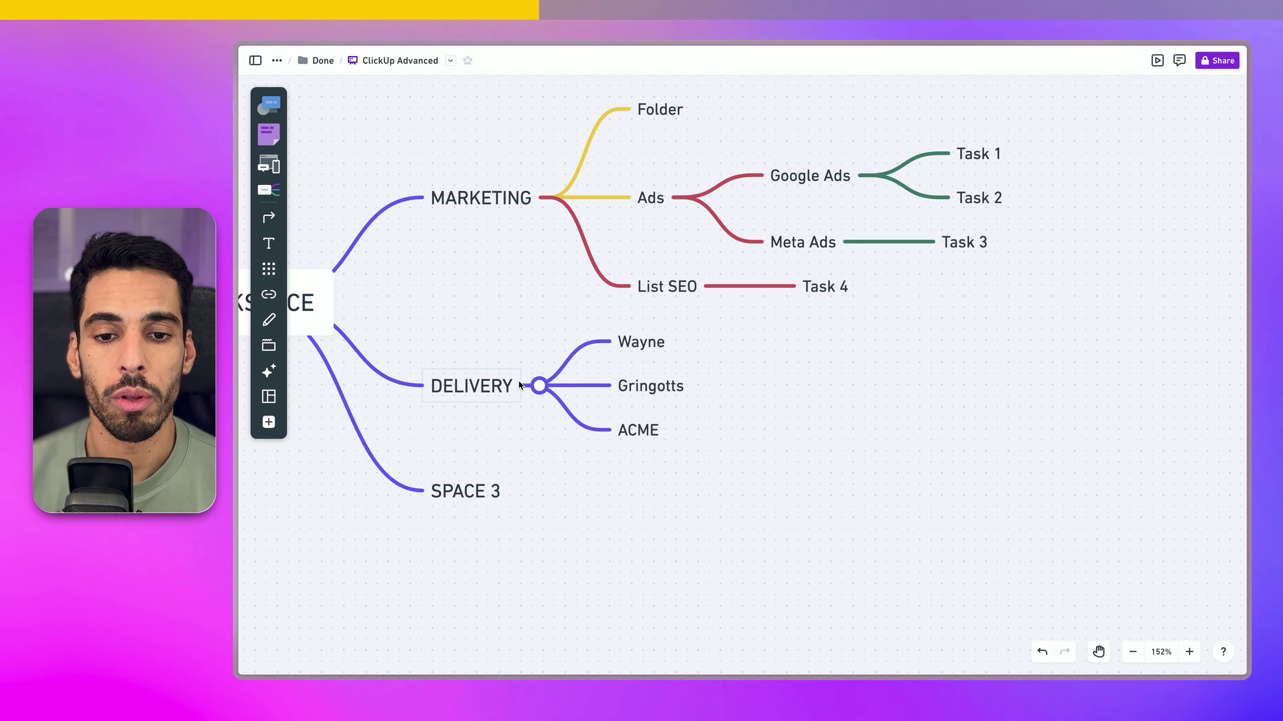
In the Whimsical mind map, copy the Folder node under DELIVERY, nest Wayne and Gringotts beneath it, and rename it Past Clients
{"action": "left_click_drag", "start_coordinate": [659, 110], "coordinate": [745, 355]}
{"action": "left_click_drag", "start_coordinate": [669, 386], "coordinate": [810, 396]}
{"action": "left_click", "coordinate": [658, 375]}
{"action": "type", "text": "P"}
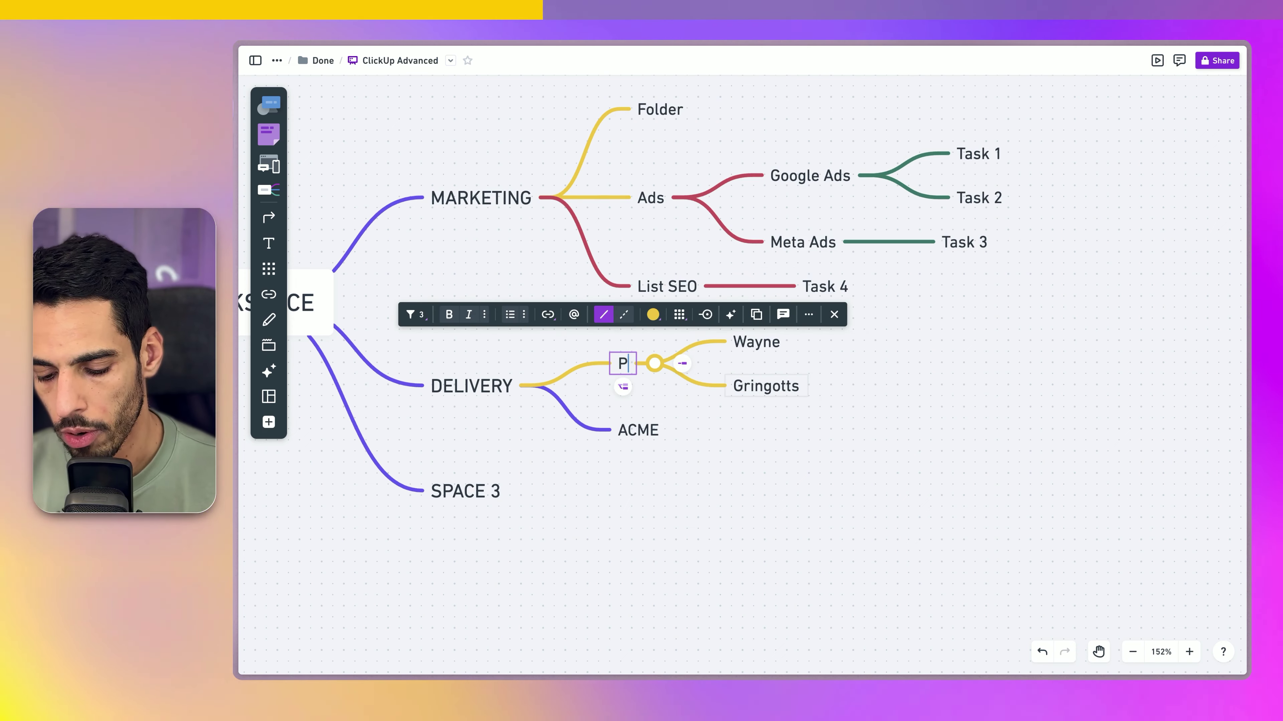
{"action": "type", "text": "ast Clients"}
{"action": "left_click", "coordinate": [798, 445]}
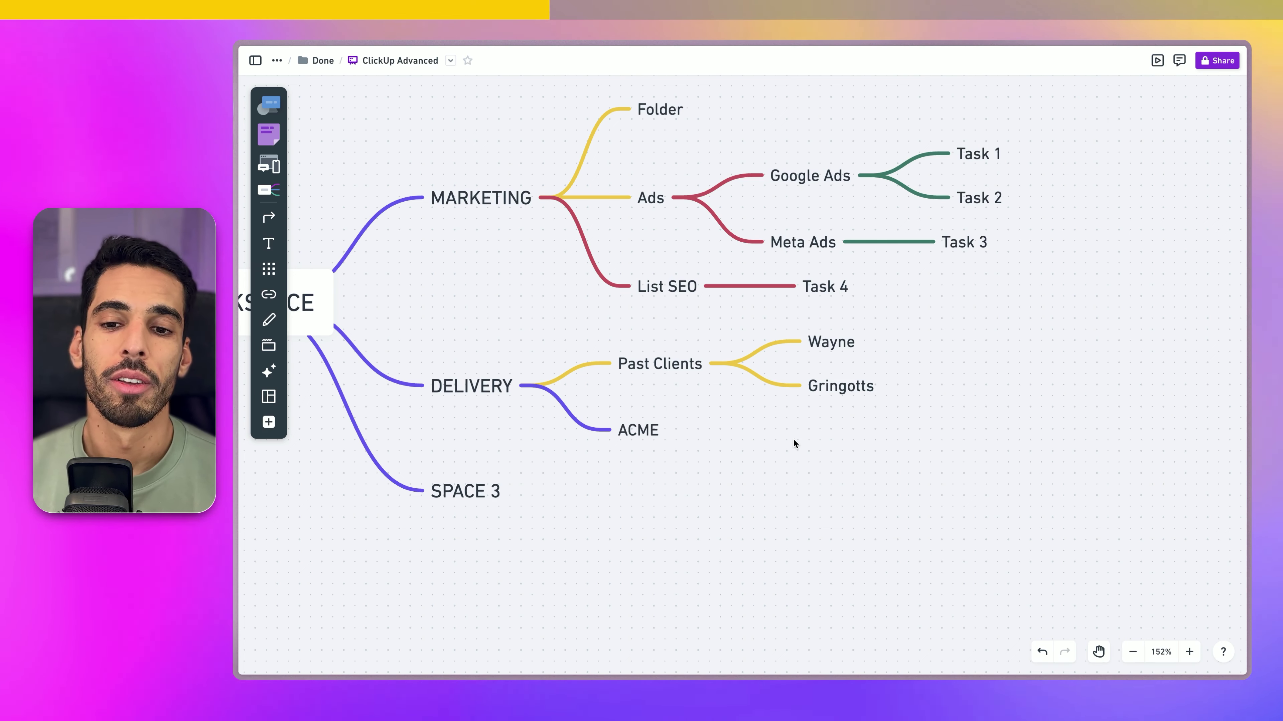
Collapse the MARKETING branch of the mind map and recolor the Wayne and Gringotts nodes blue
{"action": "left_click", "coordinate": [558, 197]}
{"action": "left_click_drag", "start_coordinate": [948, 192], "coordinate": [782, 419]}
{"action": "left_click", "coordinate": [877, 209]}
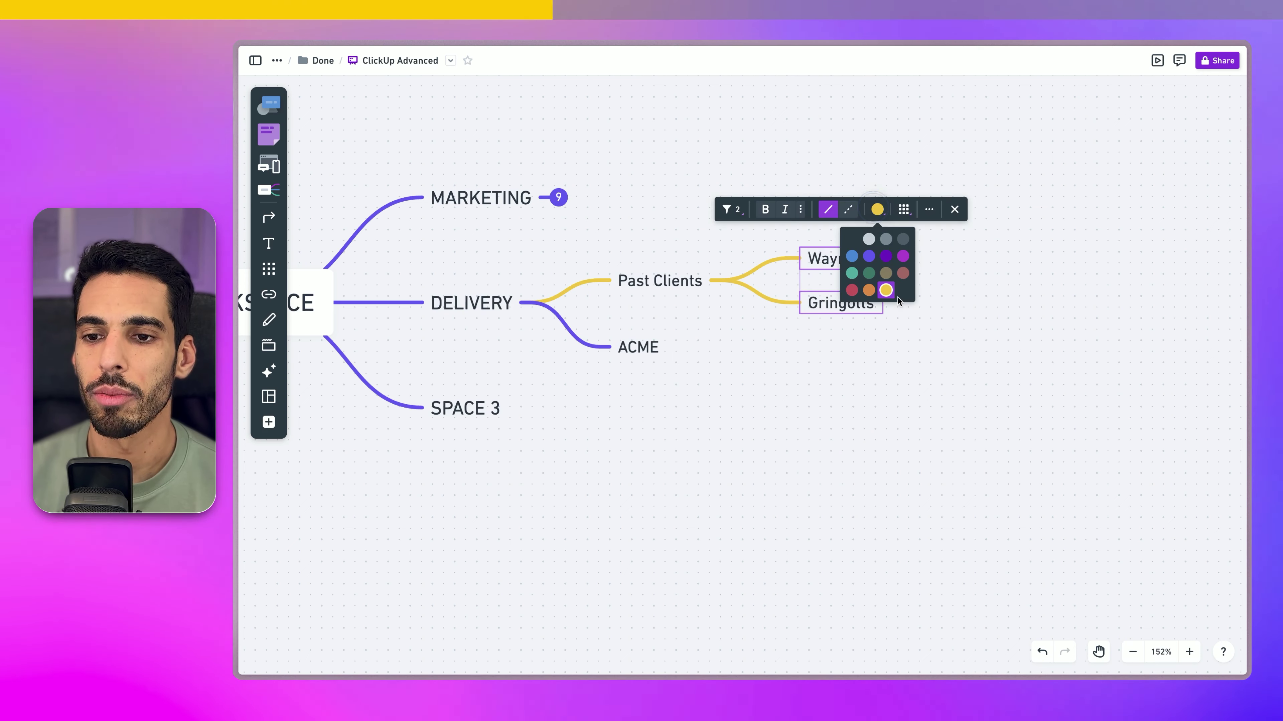
{"action": "left_click", "coordinate": [851, 256]}
{"action": "left_click", "coordinate": [658, 301]}
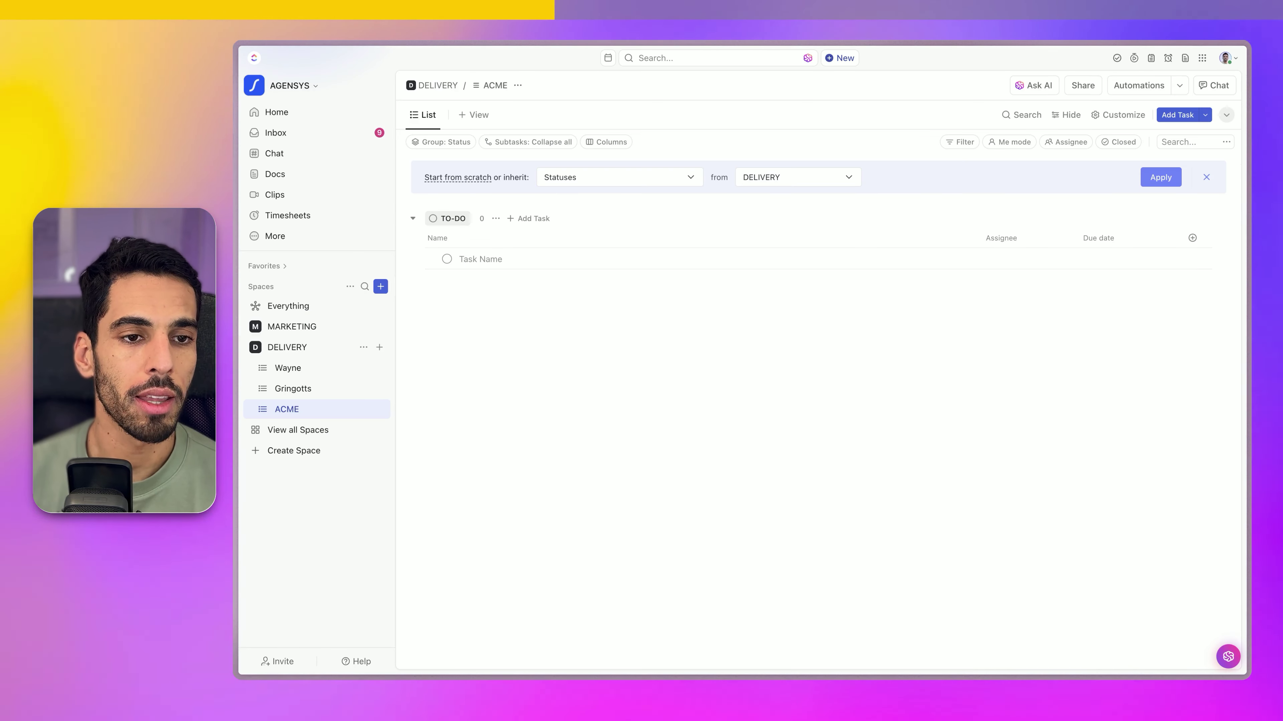
Back in ClickUp, create a folder named Past Clients in the DELIVERY space
{"action": "left_click", "coordinate": [379, 347]}
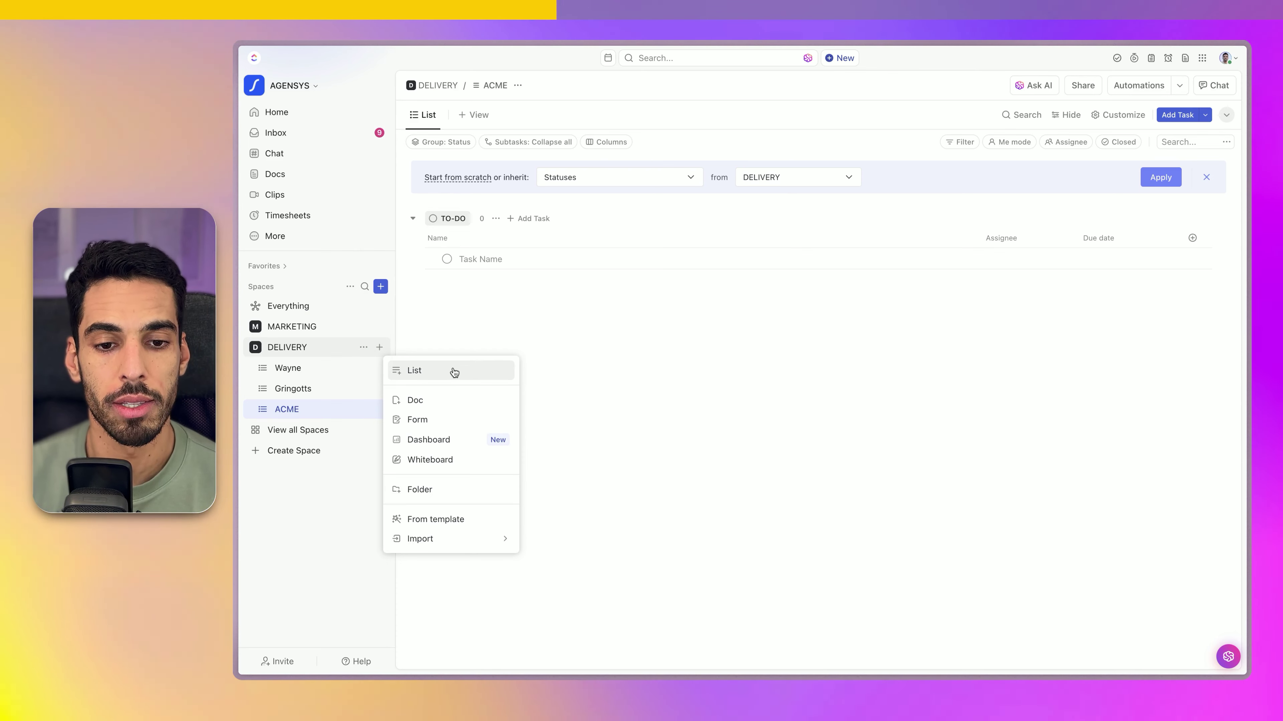
{"action": "left_click", "coordinate": [438, 490]}
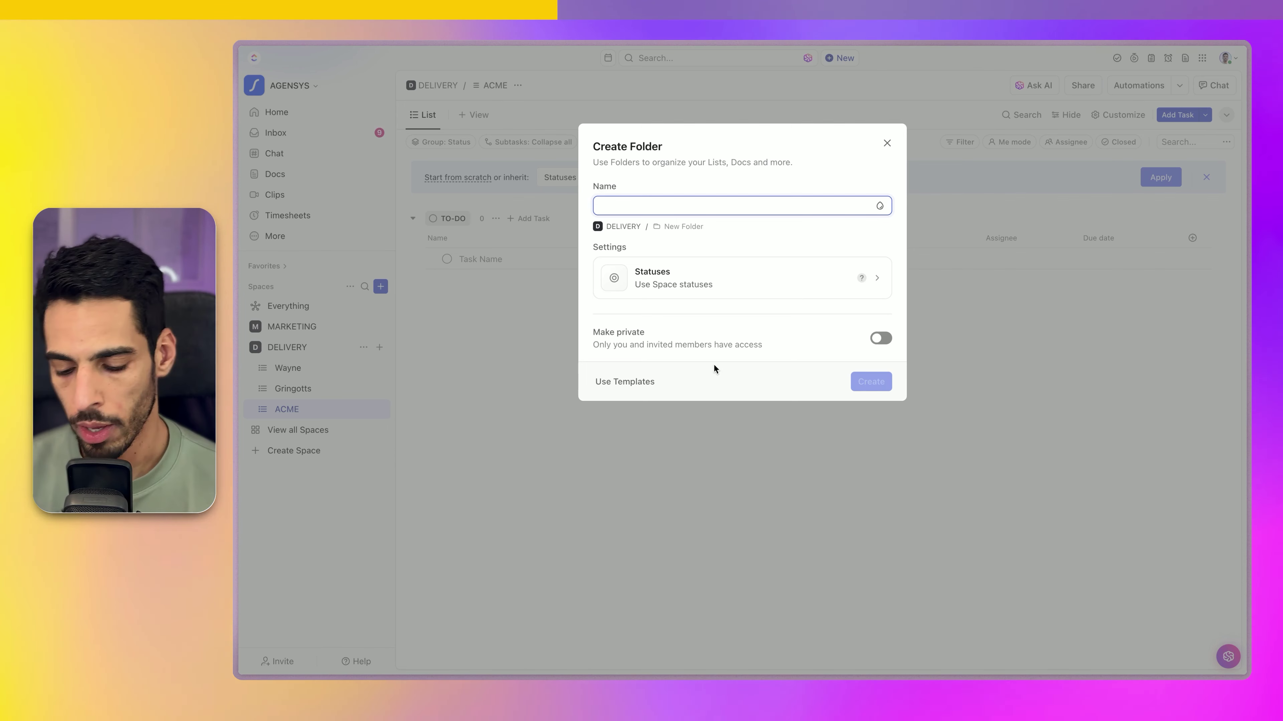
{"action": "type", "text": "Past C"}
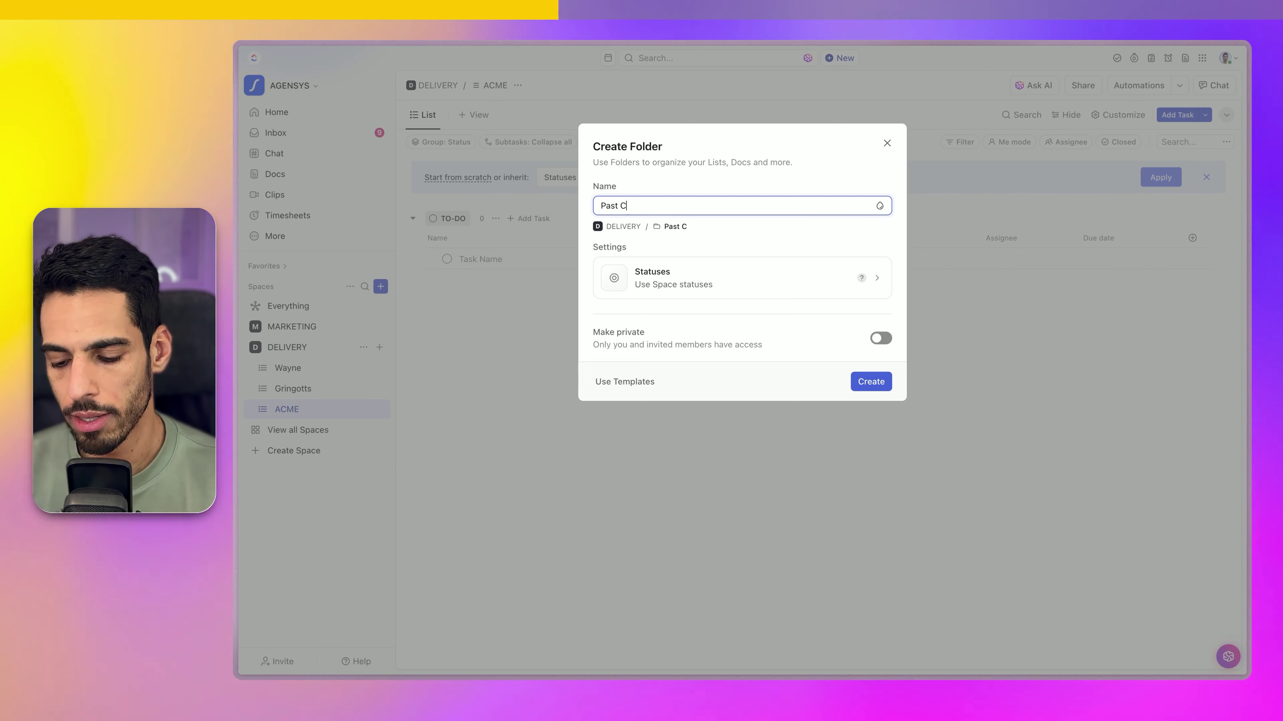
{"action": "type", "text": "lients"}
{"action": "key", "text": "Return"}
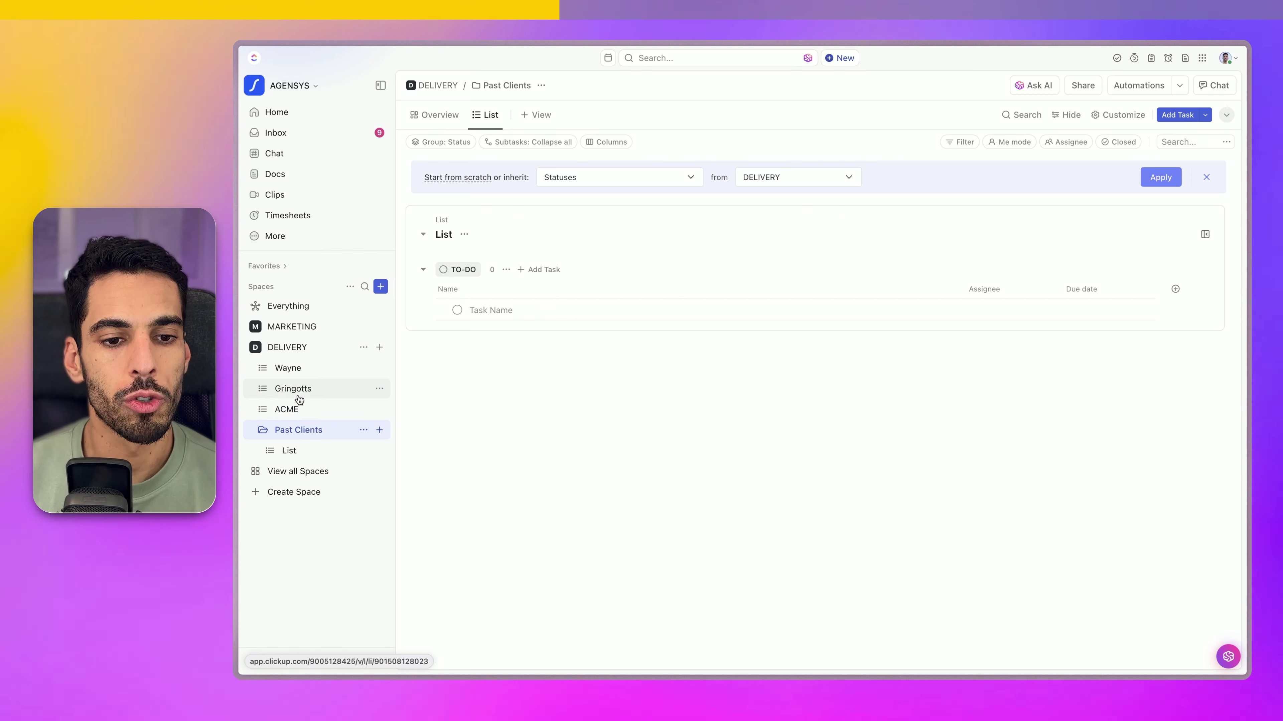
Move the Gringotts and Wayne lists into the Past Clients folder and delete the folder's default list
{"action": "left_click_drag", "start_coordinate": [295, 391], "coordinate": [317, 432]}
{"action": "left_click_drag", "start_coordinate": [288, 368], "coordinate": [314, 412]}
{"action": "right_click", "coordinate": [298, 456]}
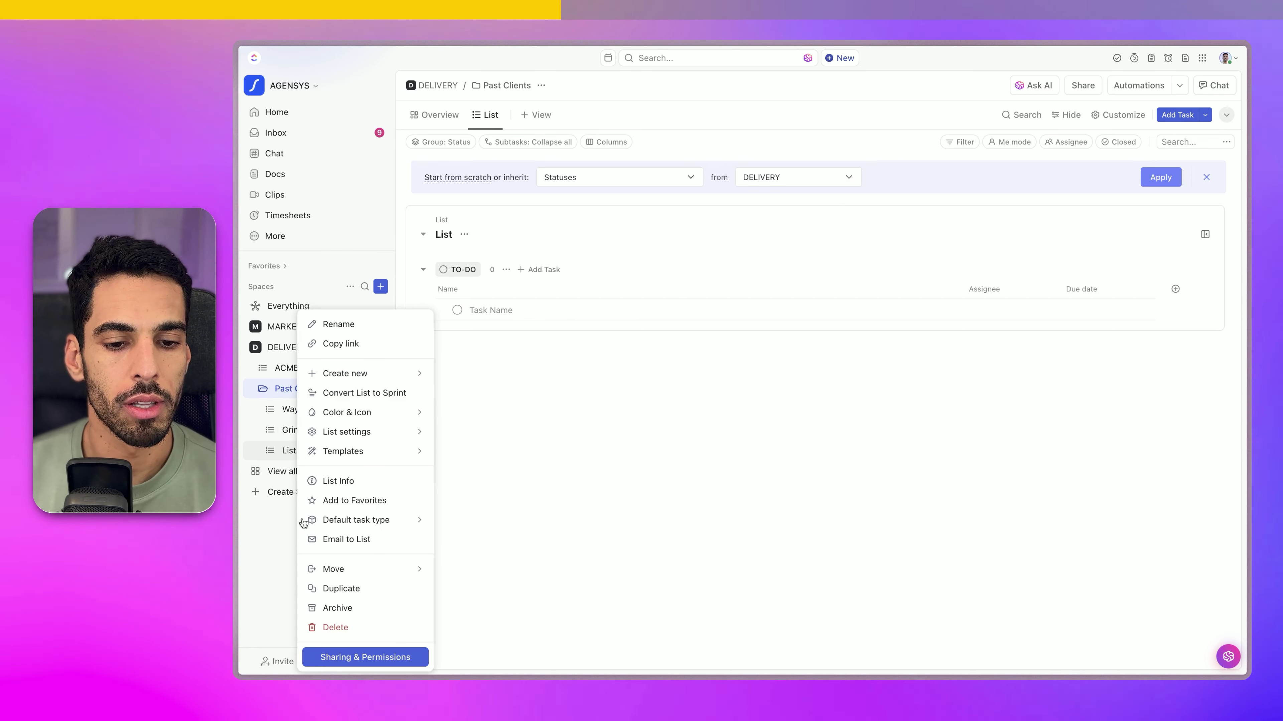
{"action": "left_click", "coordinate": [374, 630]}
{"action": "left_click", "coordinate": [810, 253]}
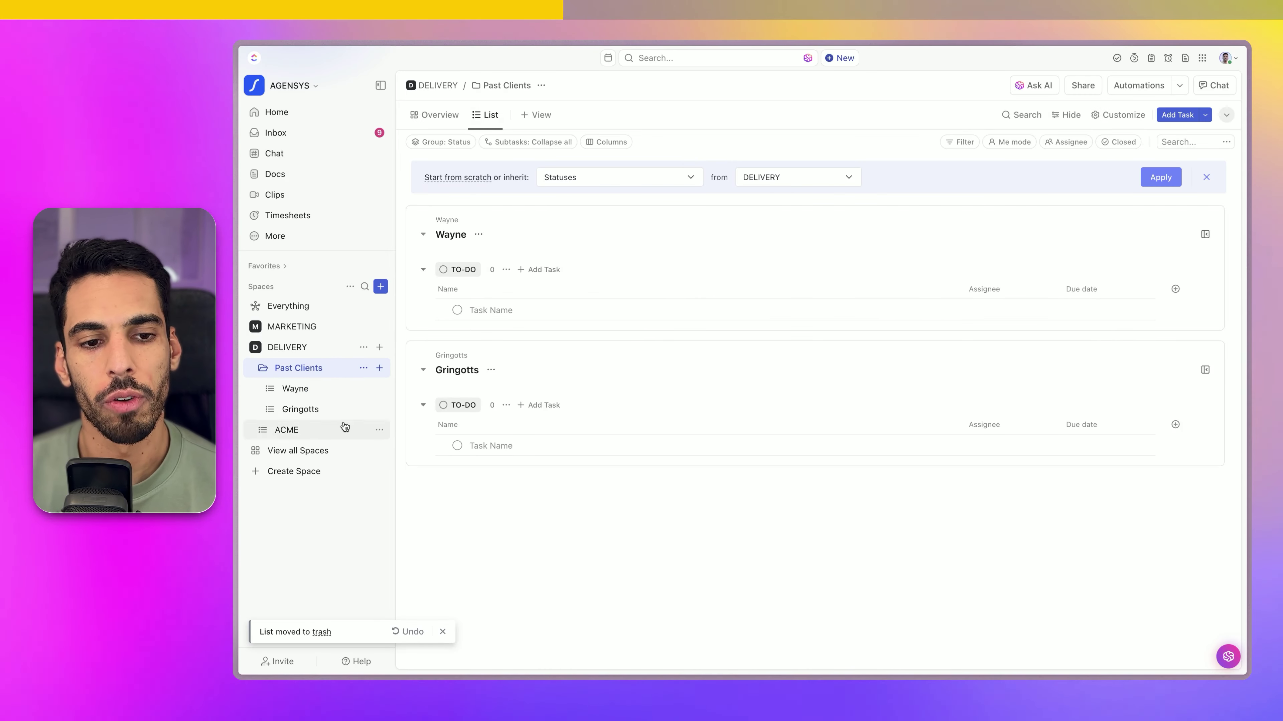
Collapse the Past Clients folder and view the types of items that can be created in the DELIVERY space
{"action": "left_click", "coordinate": [264, 370]}
{"action": "left_click", "coordinate": [263, 370]}
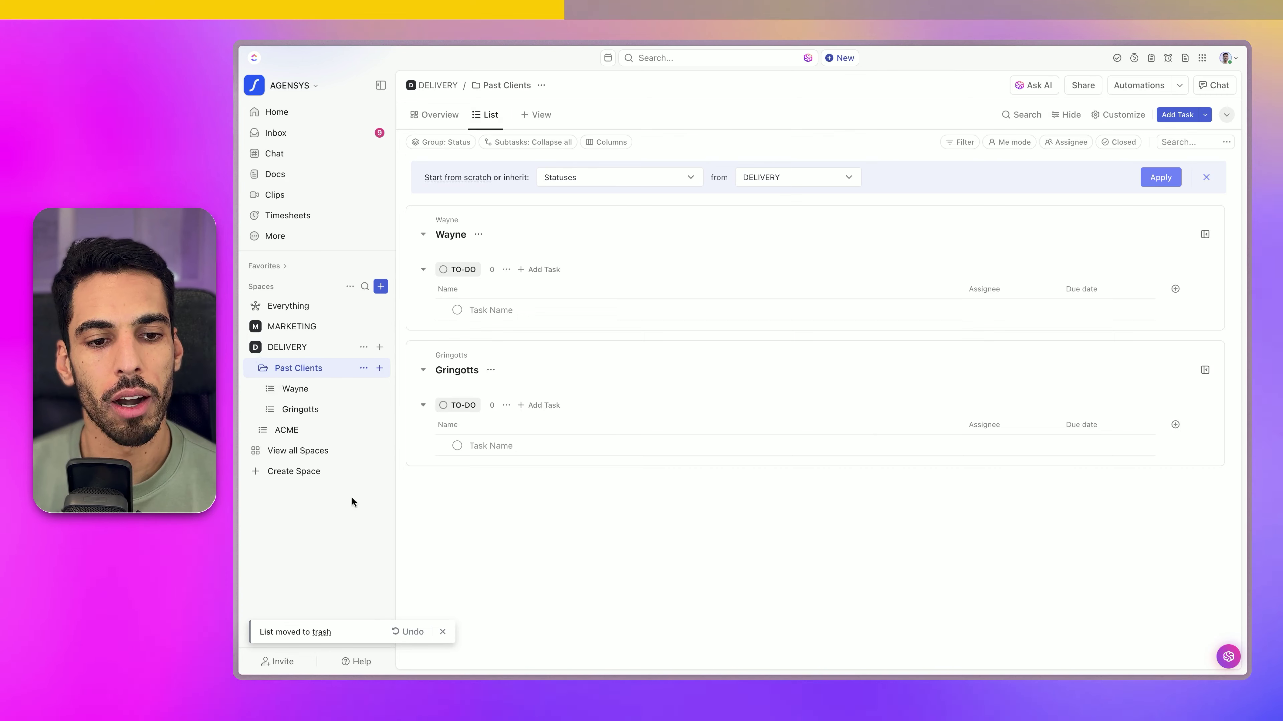
{"action": "left_click", "coordinate": [263, 369]}
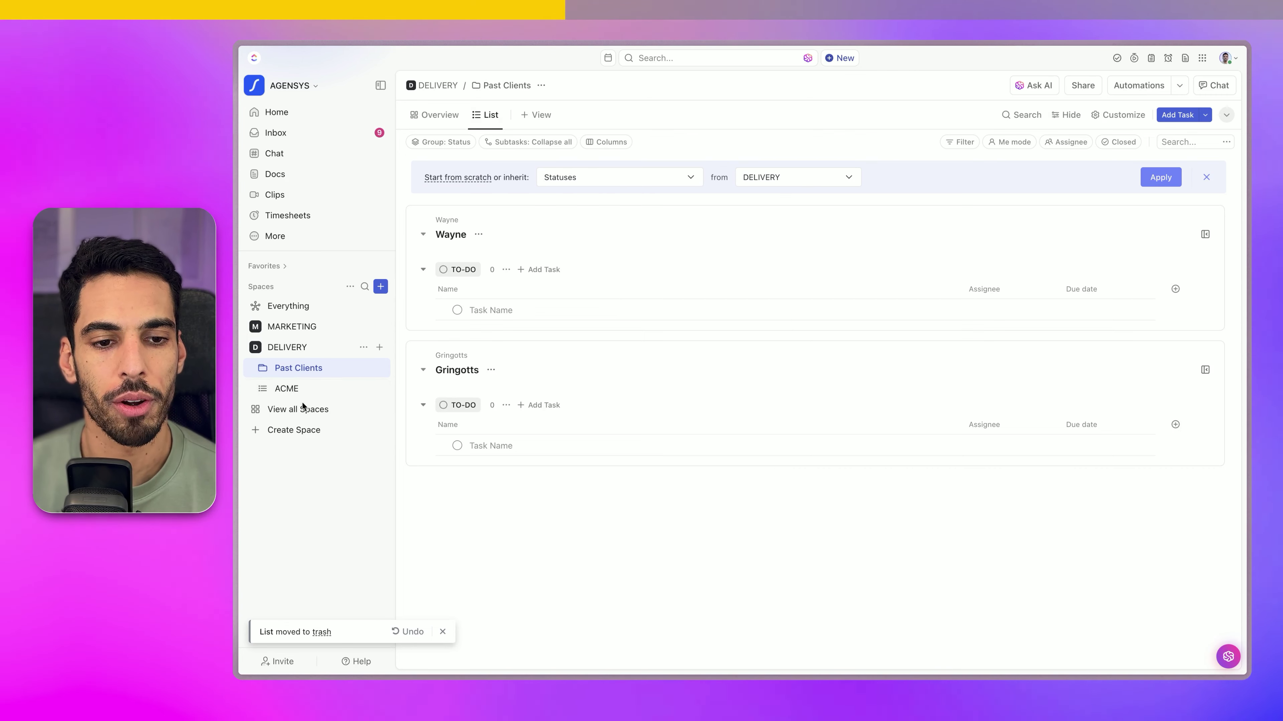
{"action": "left_click", "coordinate": [379, 368]}
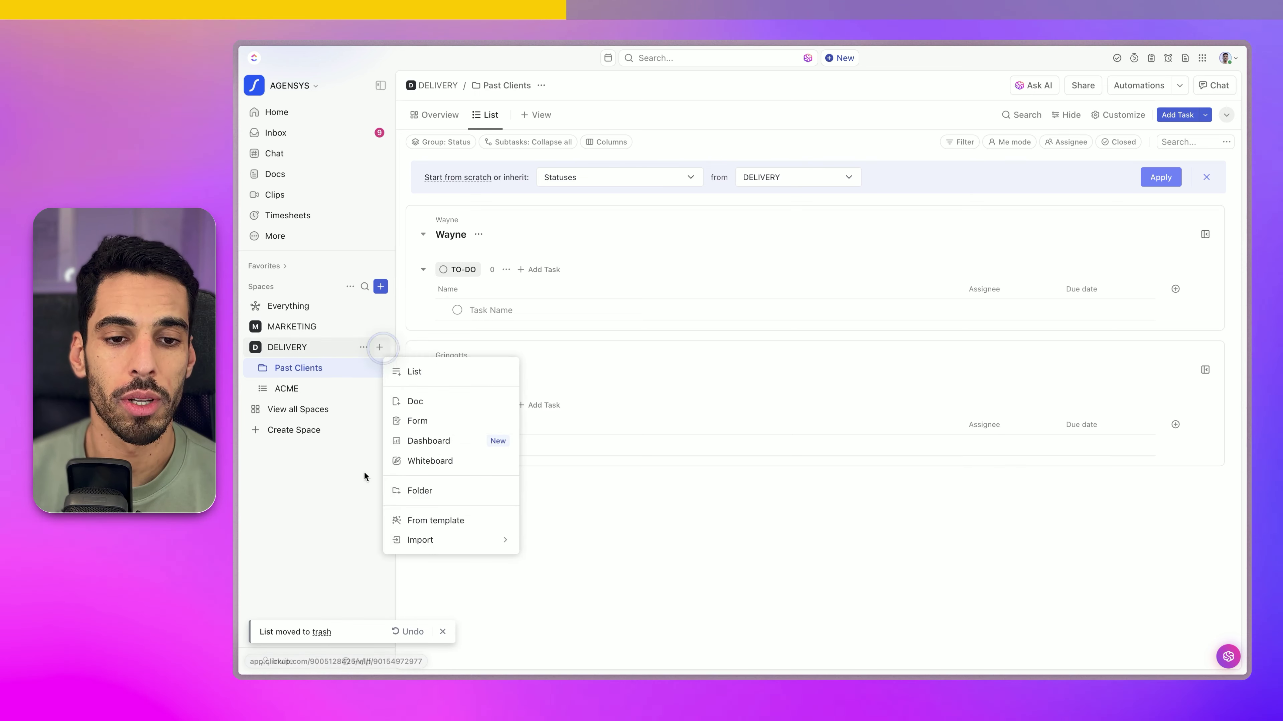
{"action": "left_click", "coordinate": [340, 536]}
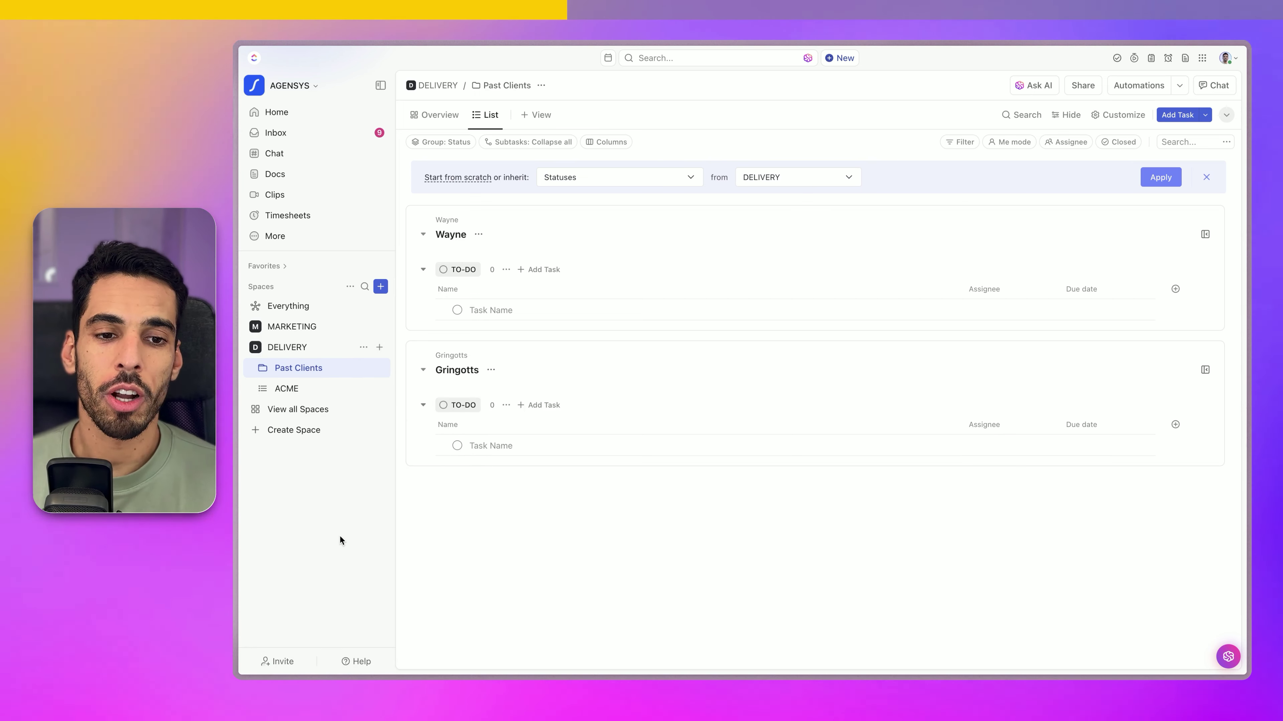
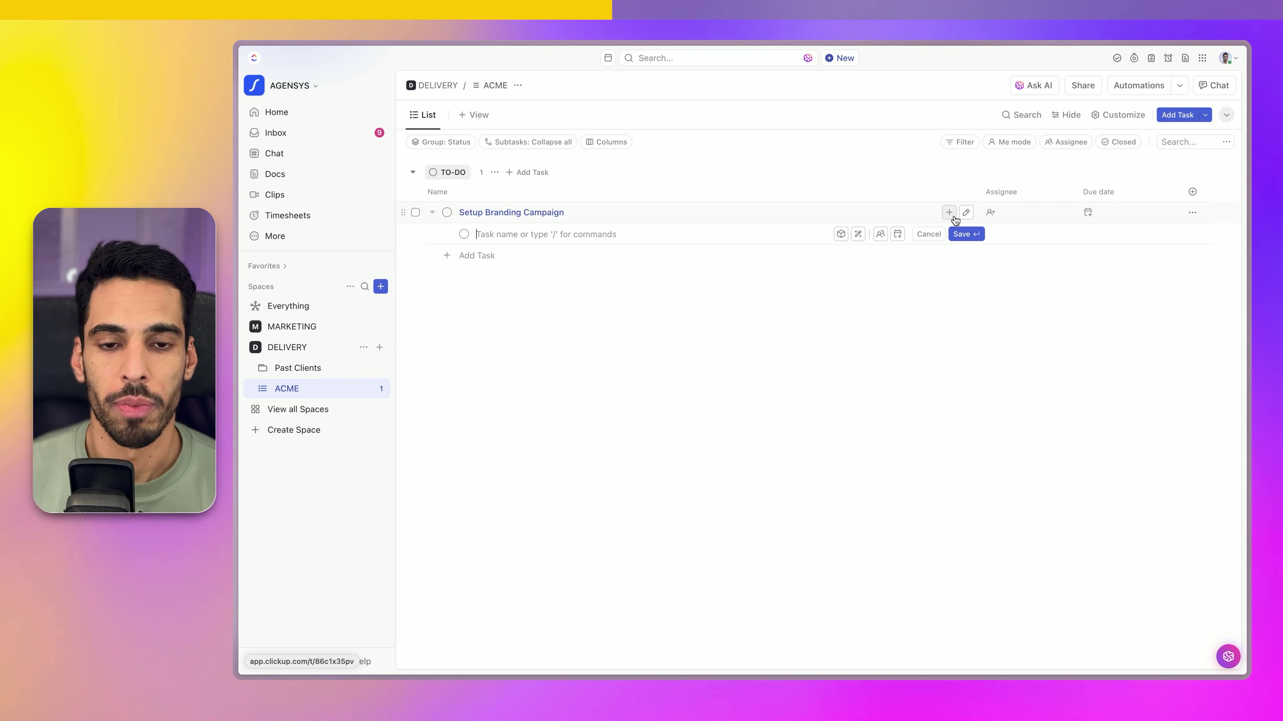
Add the subtasks Build client brief, Create Campaign and Monitor Campaign under Setup Branding Campaign in the ACME list
{"action": "type", "text": "Build c"}
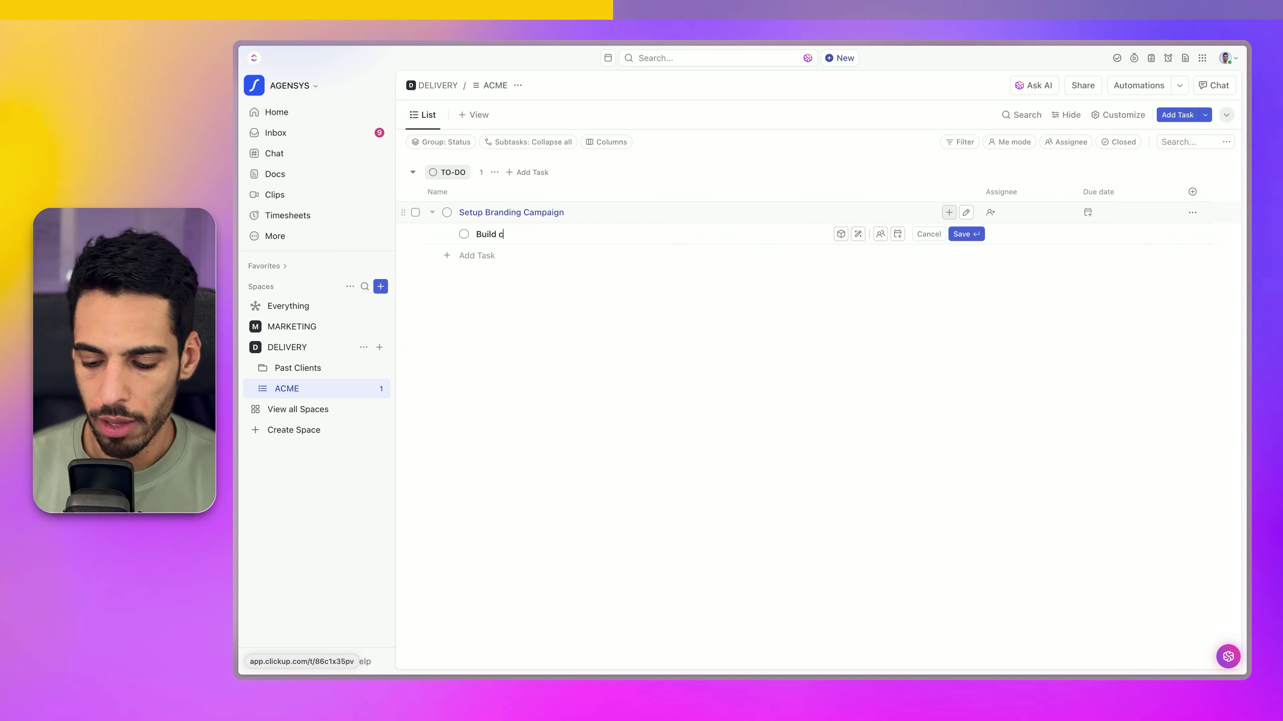
{"action": "type", "text": "lient brief"}
{"action": "key", "text": "Return"}
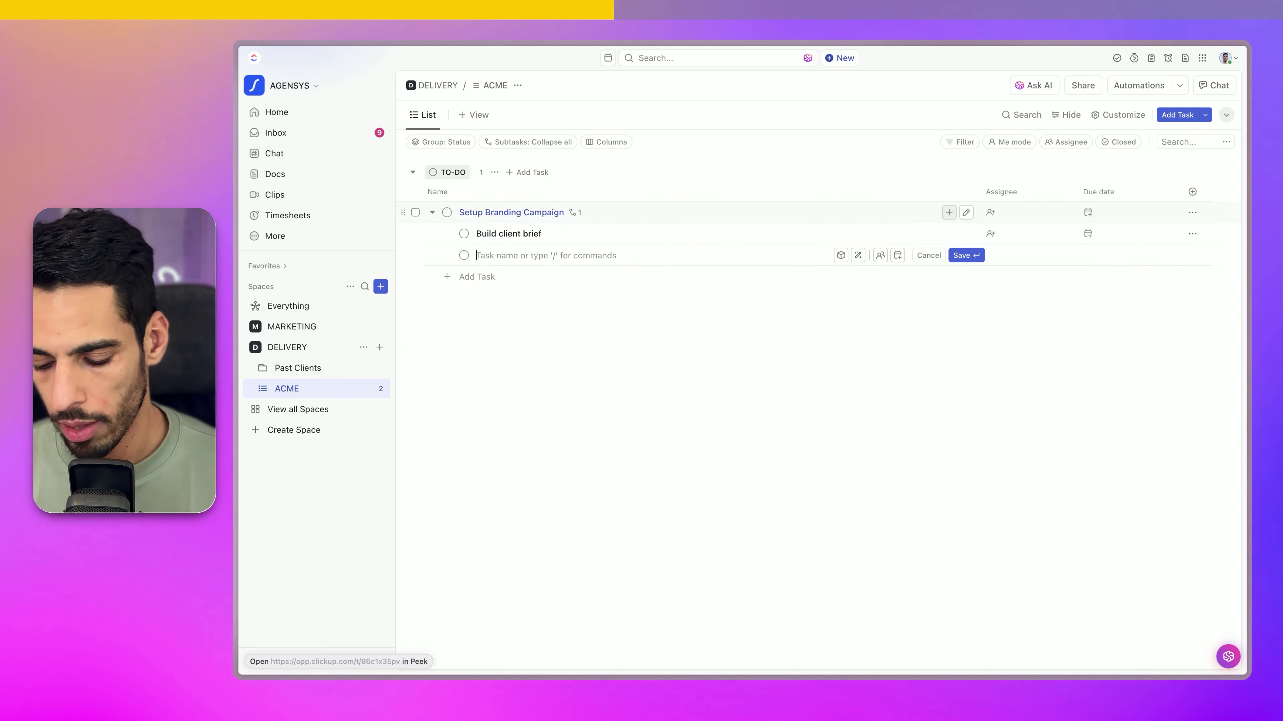
{"action": "type", "text": "Create Campaign"}
{"action": "key", "text": "Return"}
{"action": "type", "text": "Monitor Campaign"}
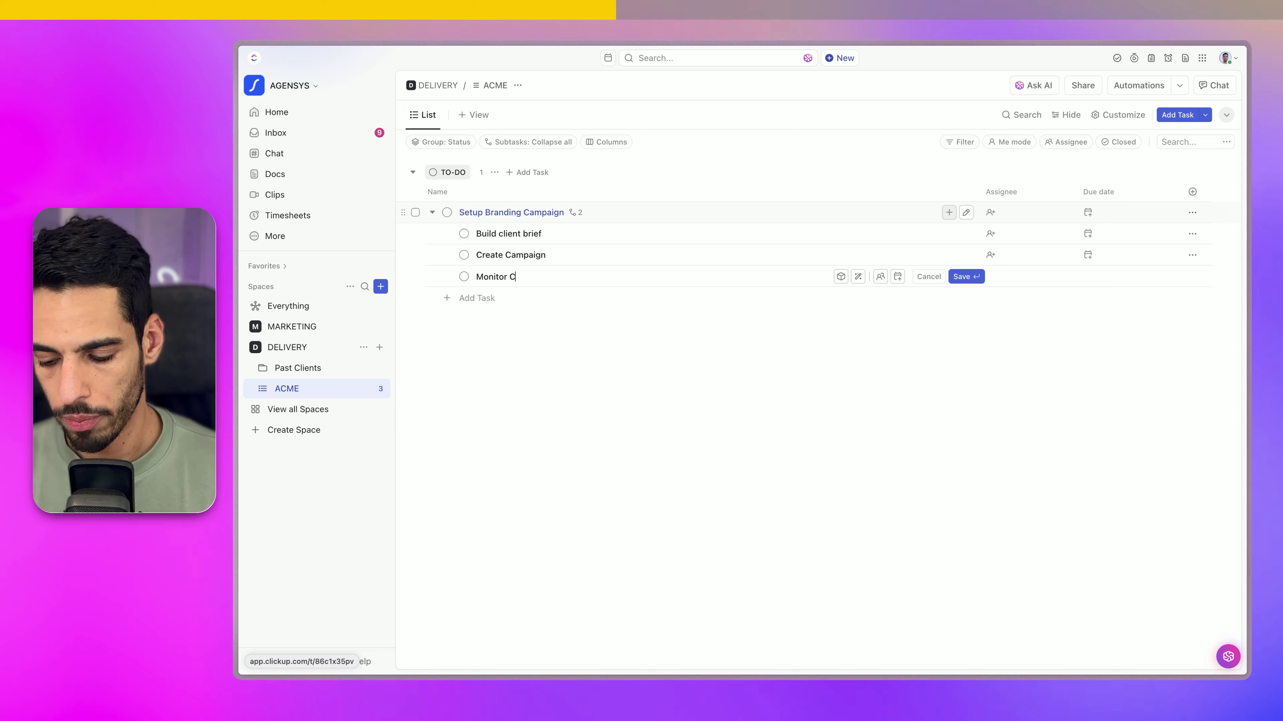
{"action": "key", "text": "Return"}
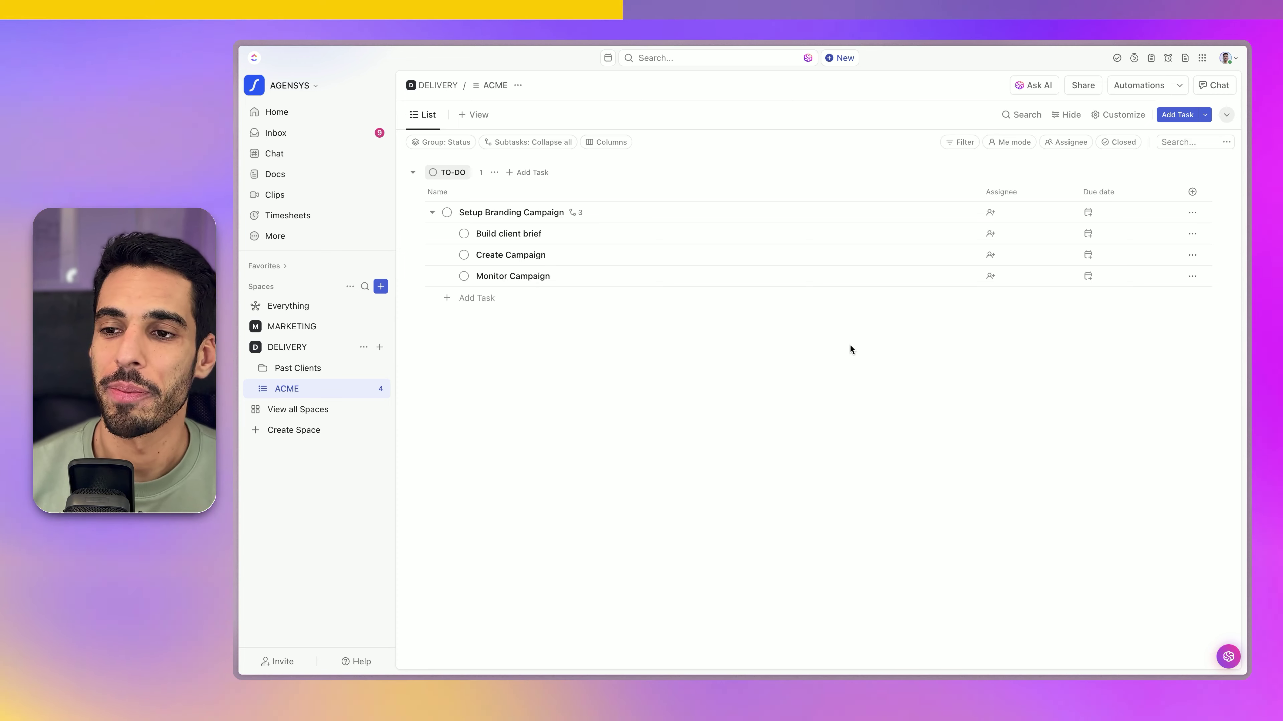
Duplicate the Setup Branding Campaign task as Setup Branding Campaign Template and rename the original Setup Branding Campaign Example
{"action": "right_click", "coordinate": [506, 224]}
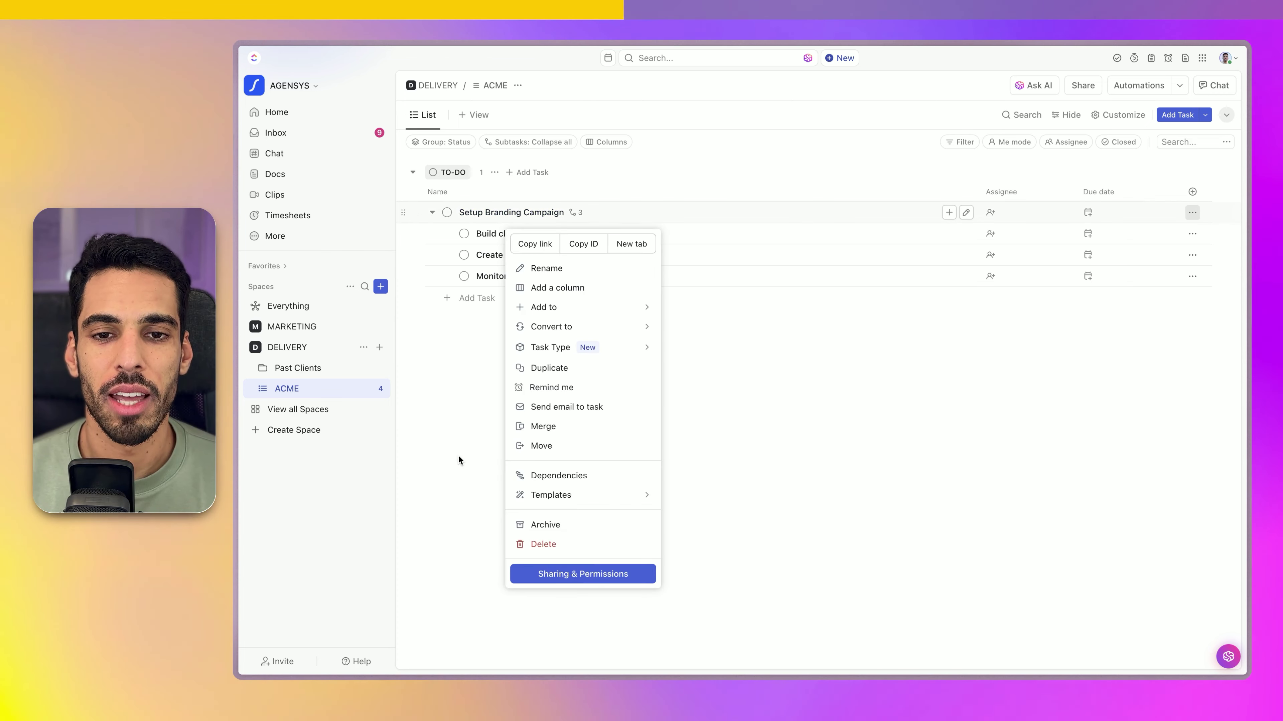
{"action": "left_click", "coordinate": [997, 509]}
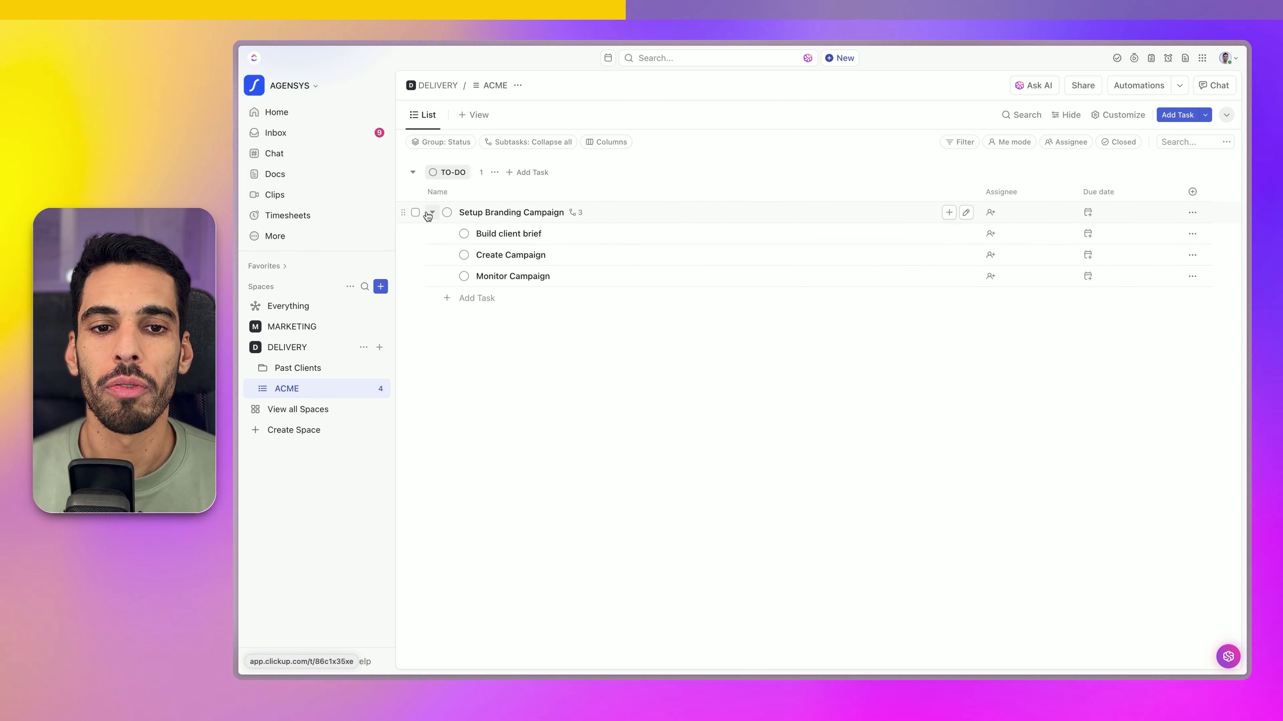
{"action": "right_click", "coordinate": [489, 221]}
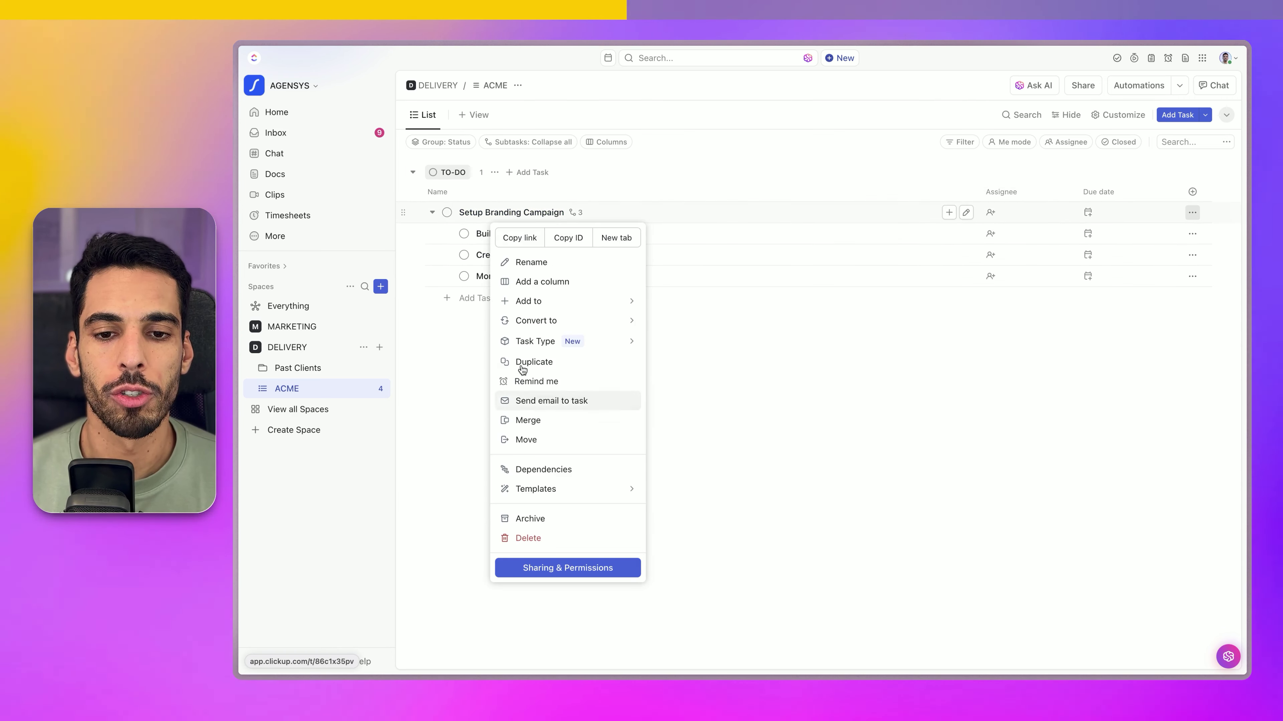
{"action": "left_click", "coordinate": [527, 362]}
{"action": "left_click", "coordinate": [728, 141]}
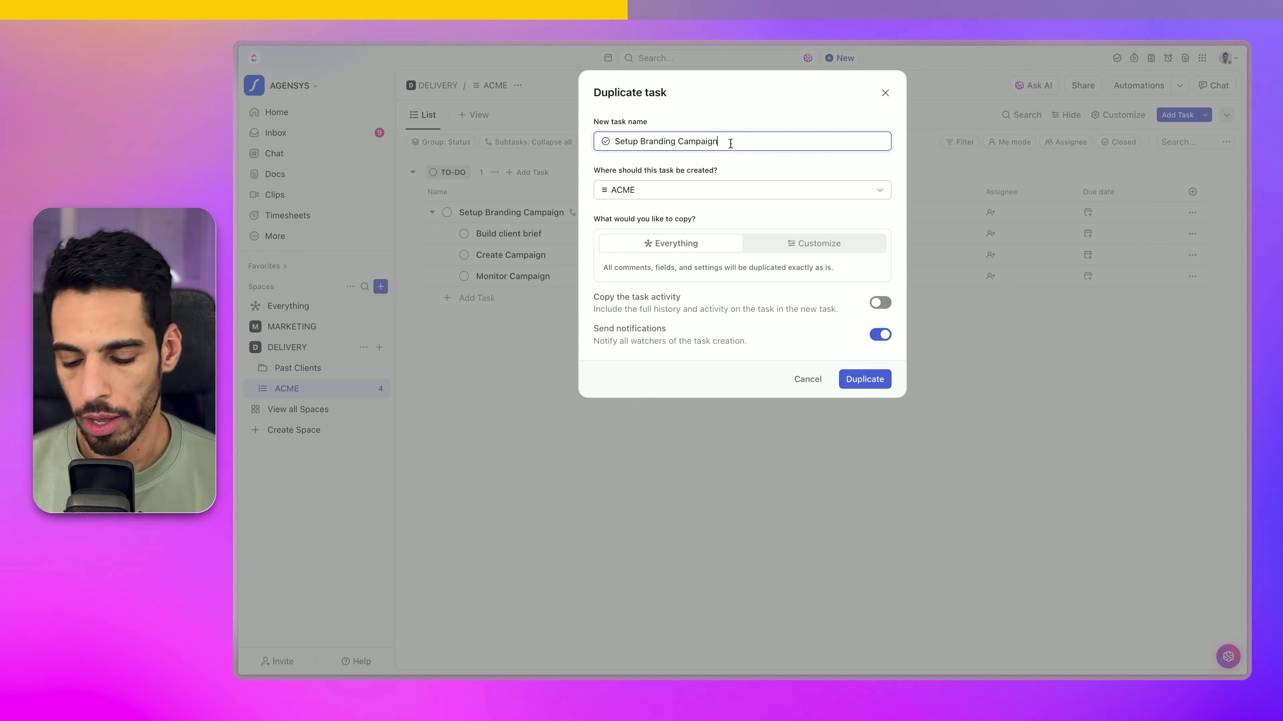
{"action": "type", "text": "Template"}
{"action": "left_click", "coordinate": [865, 379]}
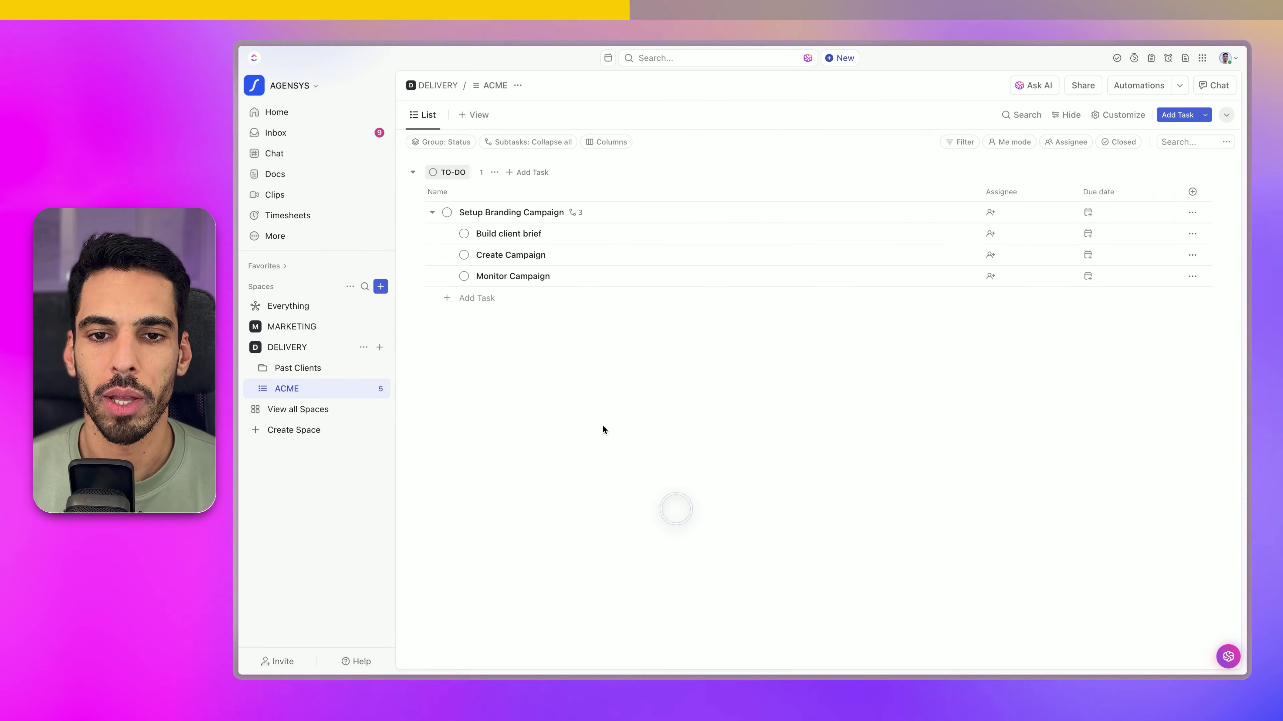
{"action": "left_click", "coordinate": [965, 212]}
{"action": "type", "text": "Example"}
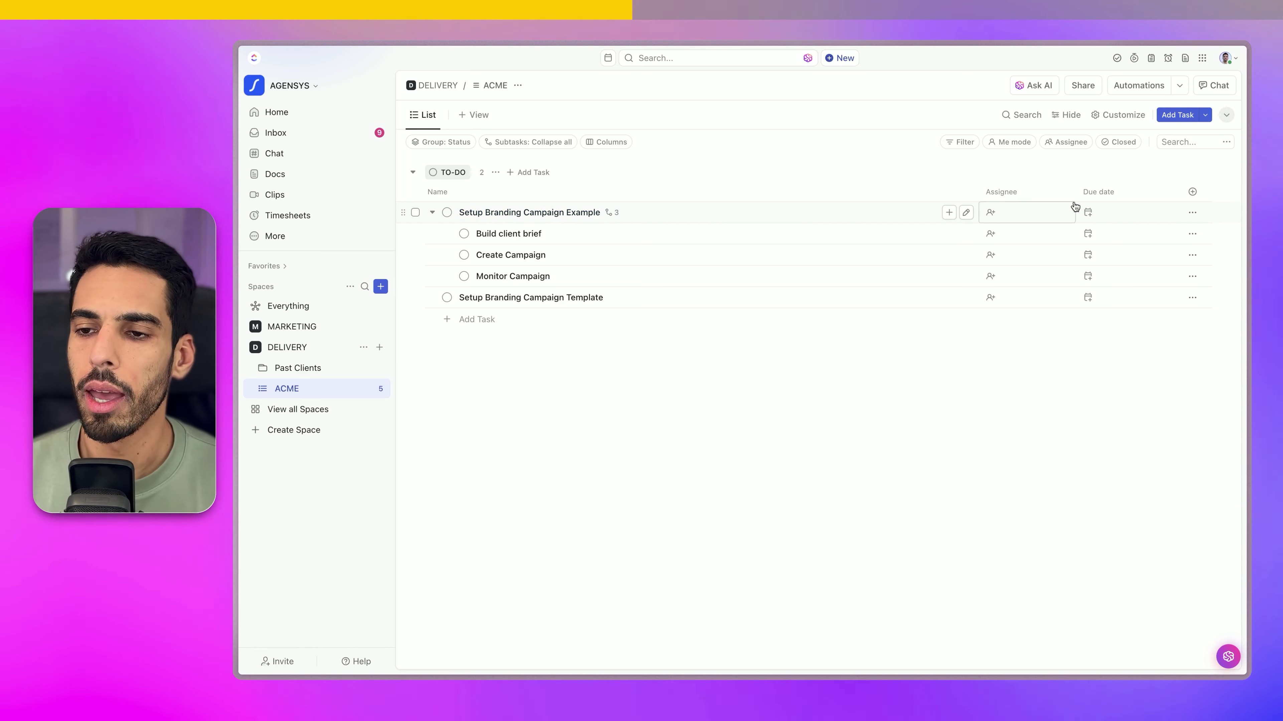
Assign Setup Branding Campaign Example to yourself, Build client brief to one team member, and Create Campaign and Monitor Campaign to another
{"action": "left_click", "coordinate": [1025, 212]}
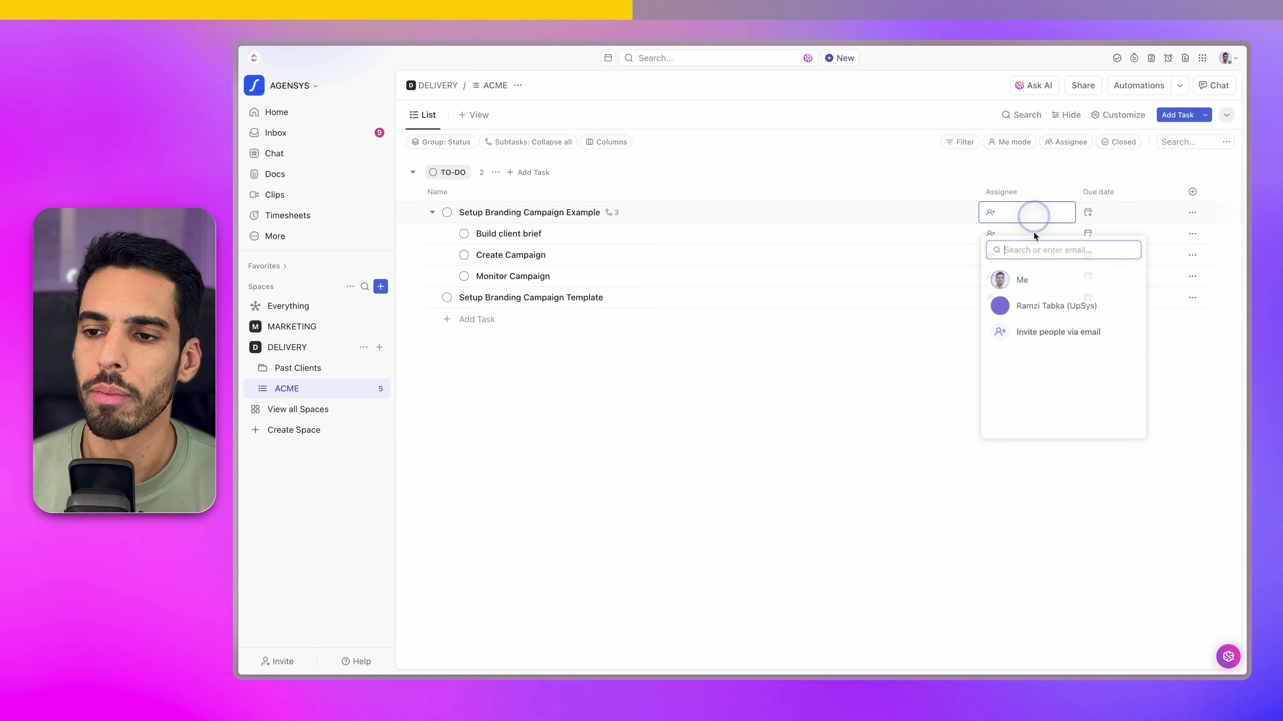
{"action": "left_click", "coordinate": [1016, 279]}
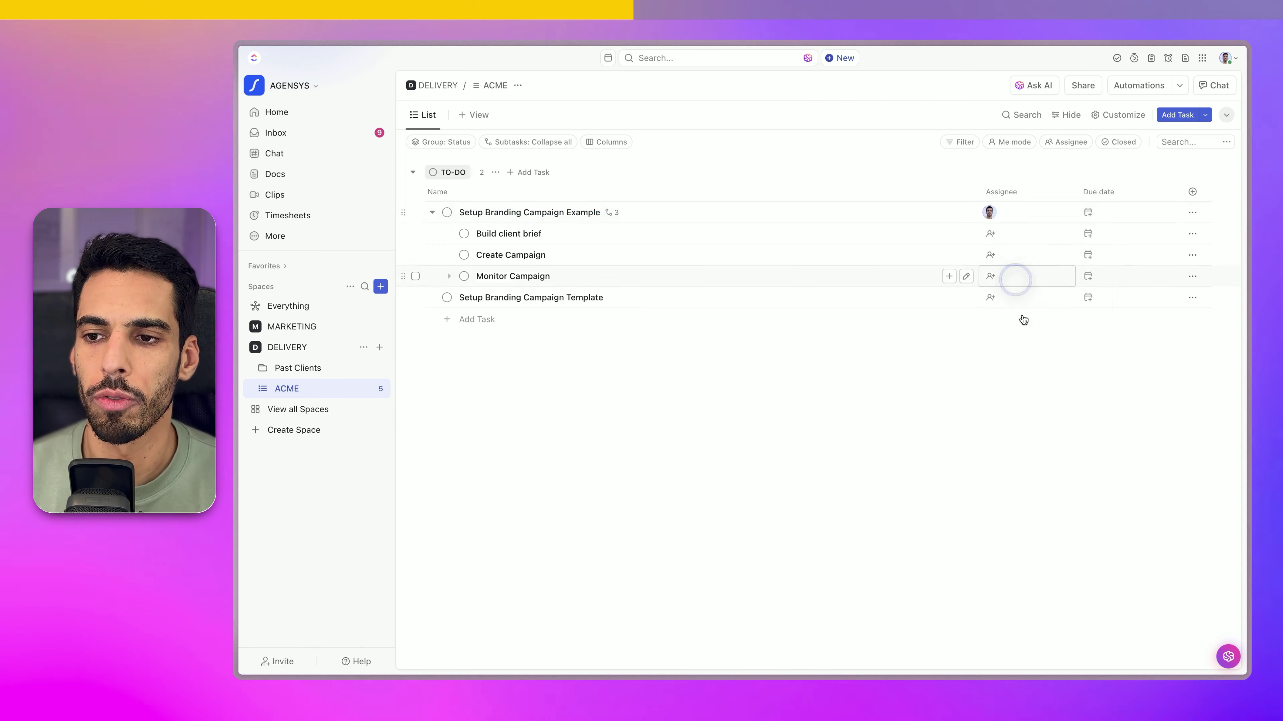
{"action": "left_click", "coordinate": [987, 254]}
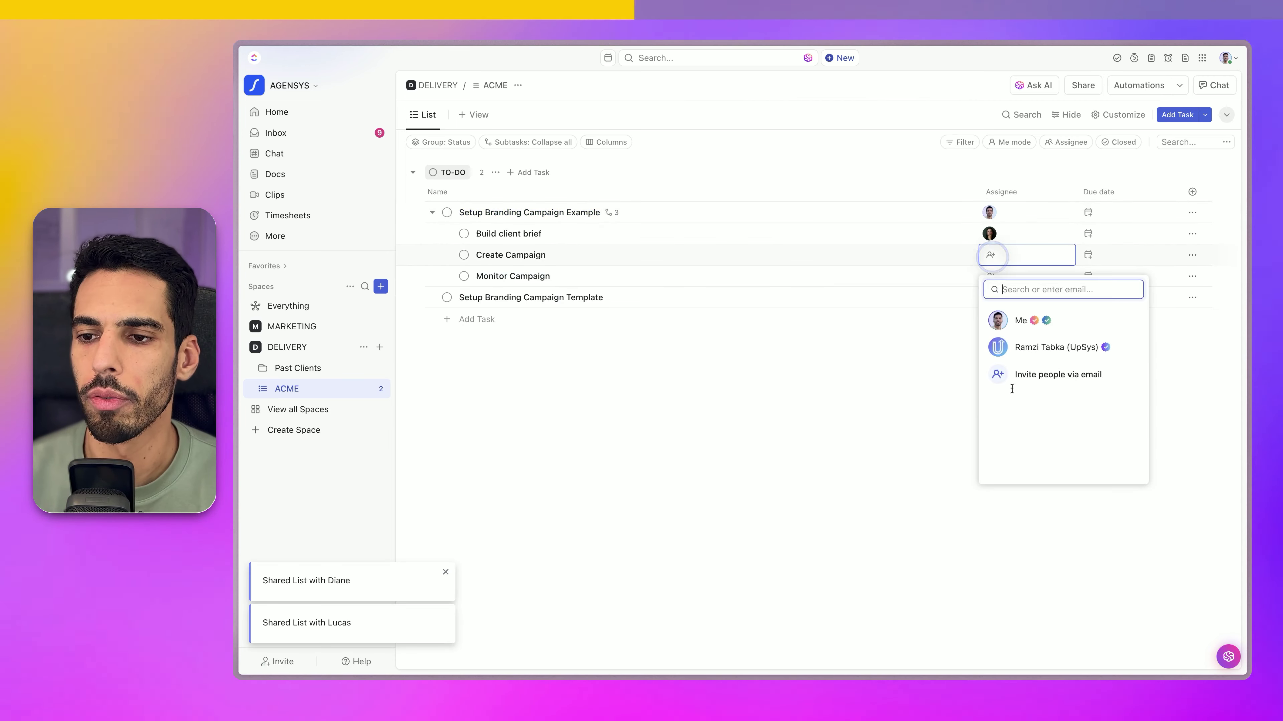
{"action": "left_click", "coordinate": [1012, 374]}
{"action": "left_click", "coordinate": [993, 278]}
{"action": "left_click", "coordinate": [1010, 387]}
{"action": "left_click", "coordinate": [753, 455]}
Set the due dates of Setup Branding Campaign Example to 28 Feb and Build client brief to 7 Feb
{"action": "left_click", "coordinate": [1092, 212]}
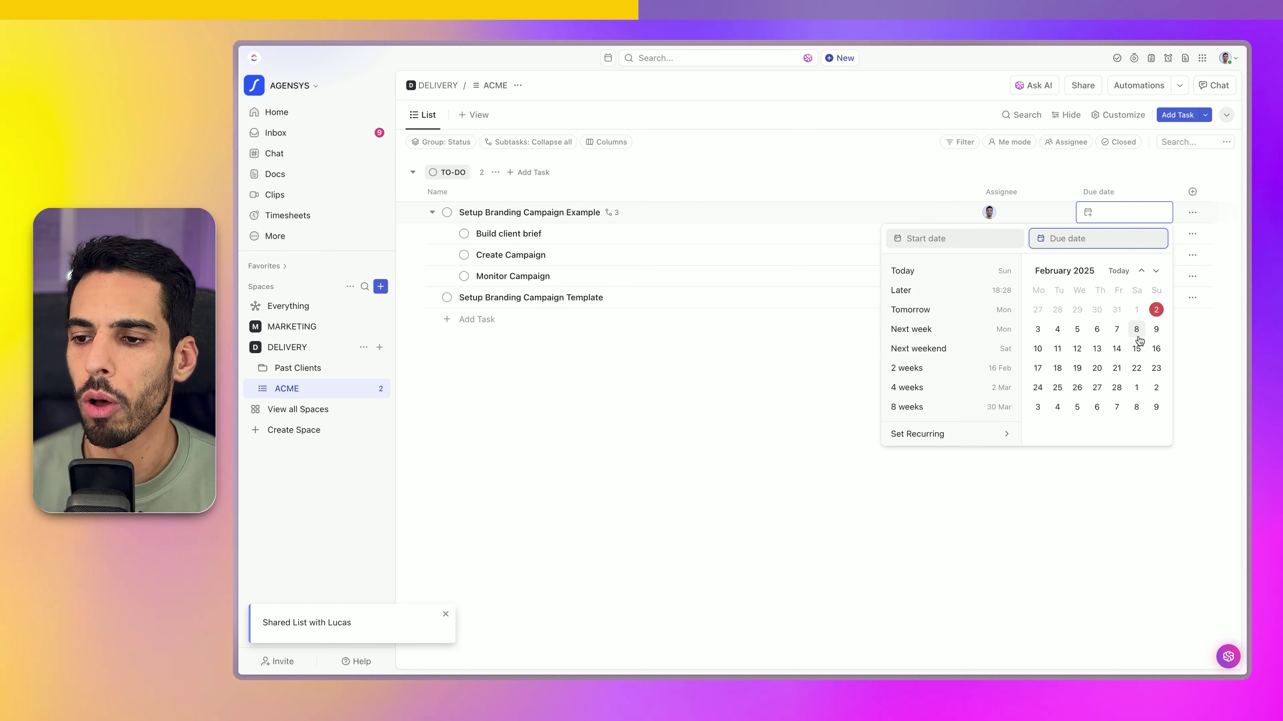
{"action": "left_click", "coordinate": [1117, 388]}
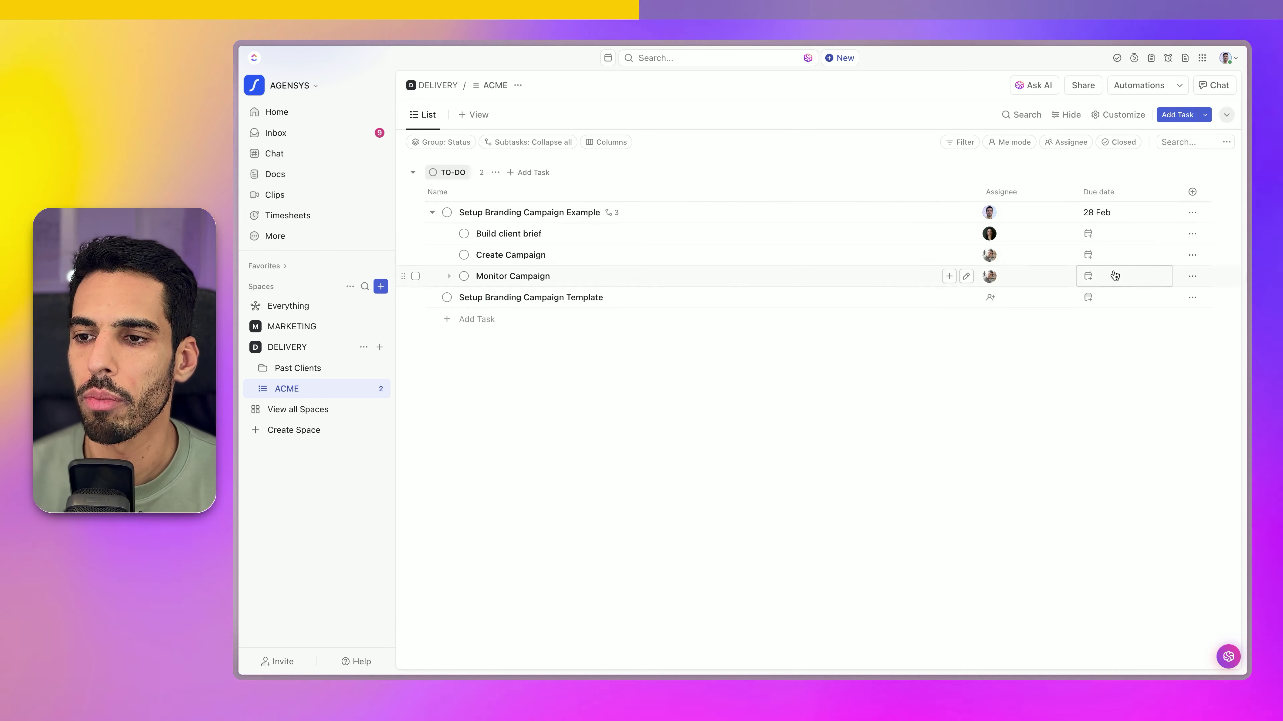
{"action": "left_click", "coordinate": [1114, 234]}
{"action": "left_click", "coordinate": [1138, 349]}
{"action": "left_click", "coordinate": [1104, 601]}
Set the due dates of Create Campaign to 14 Feb and Monitor Campaign to 21 Feb
{"action": "left_click", "coordinate": [1090, 255]}
{"action": "left_click", "coordinate": [1122, 250]}
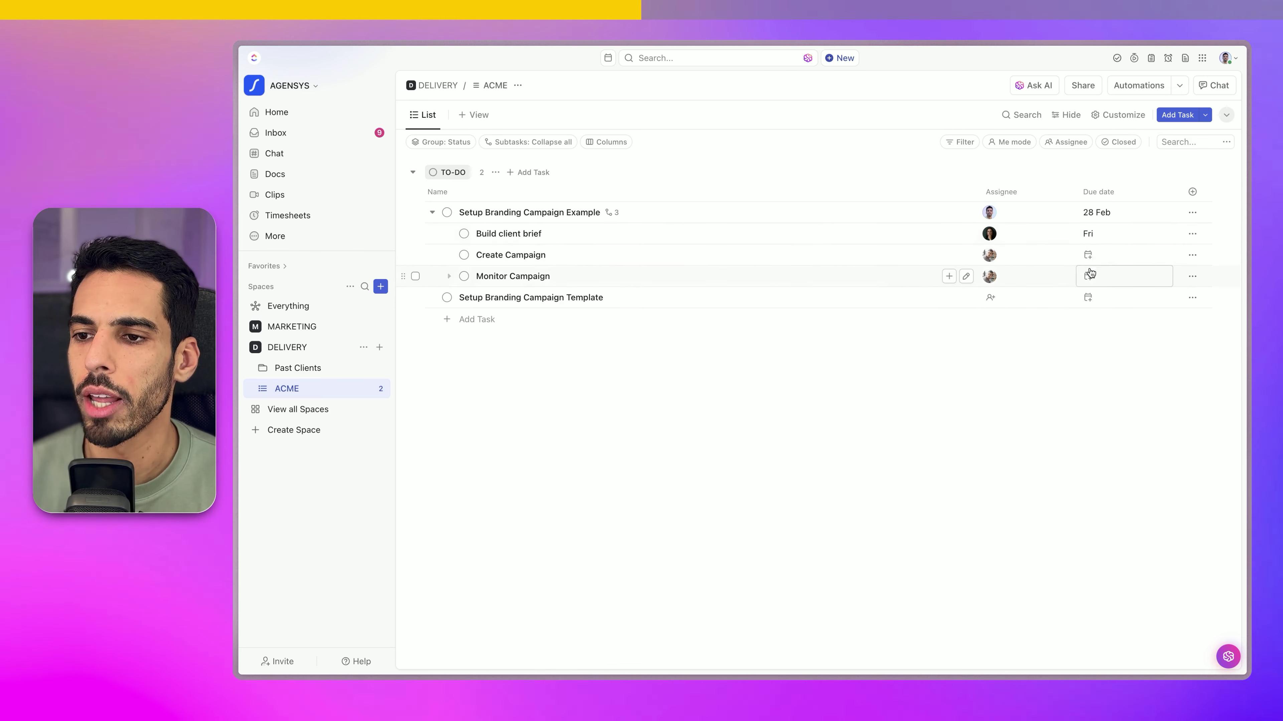
{"action": "left_click", "coordinate": [1088, 254]}
{"action": "left_click", "coordinate": [1117, 391]}
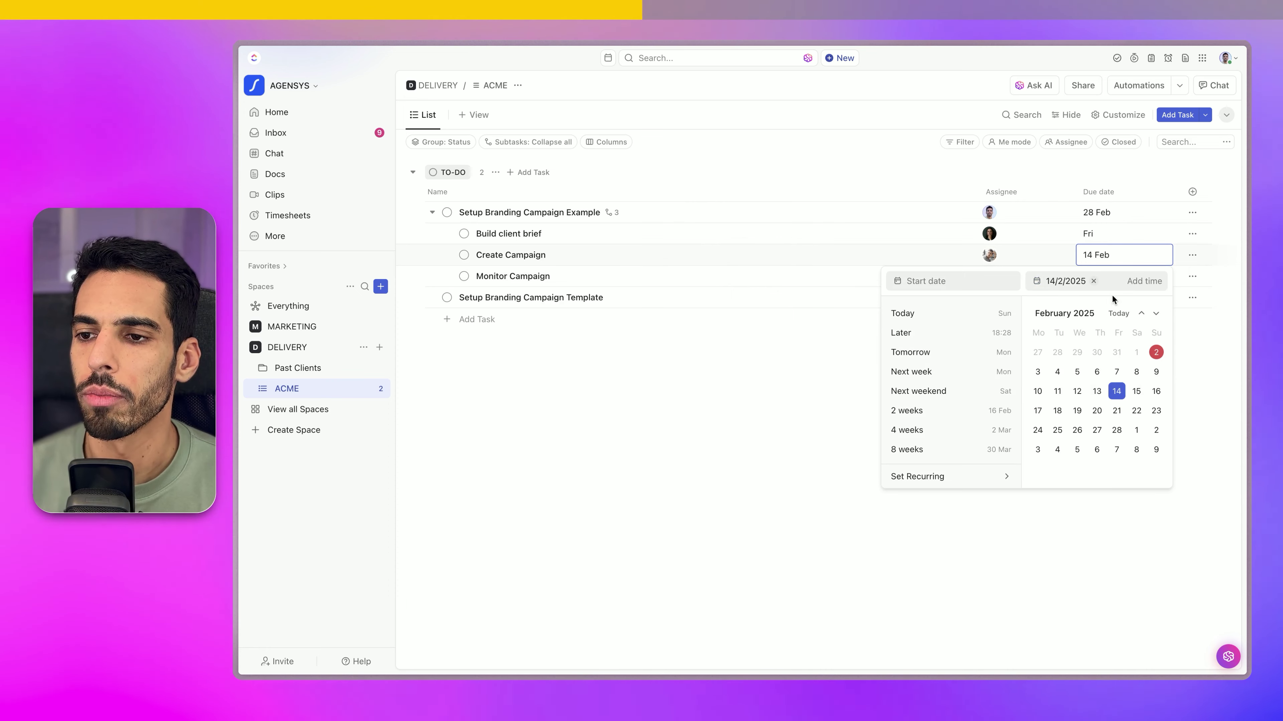
{"action": "left_click", "coordinate": [1125, 226]}
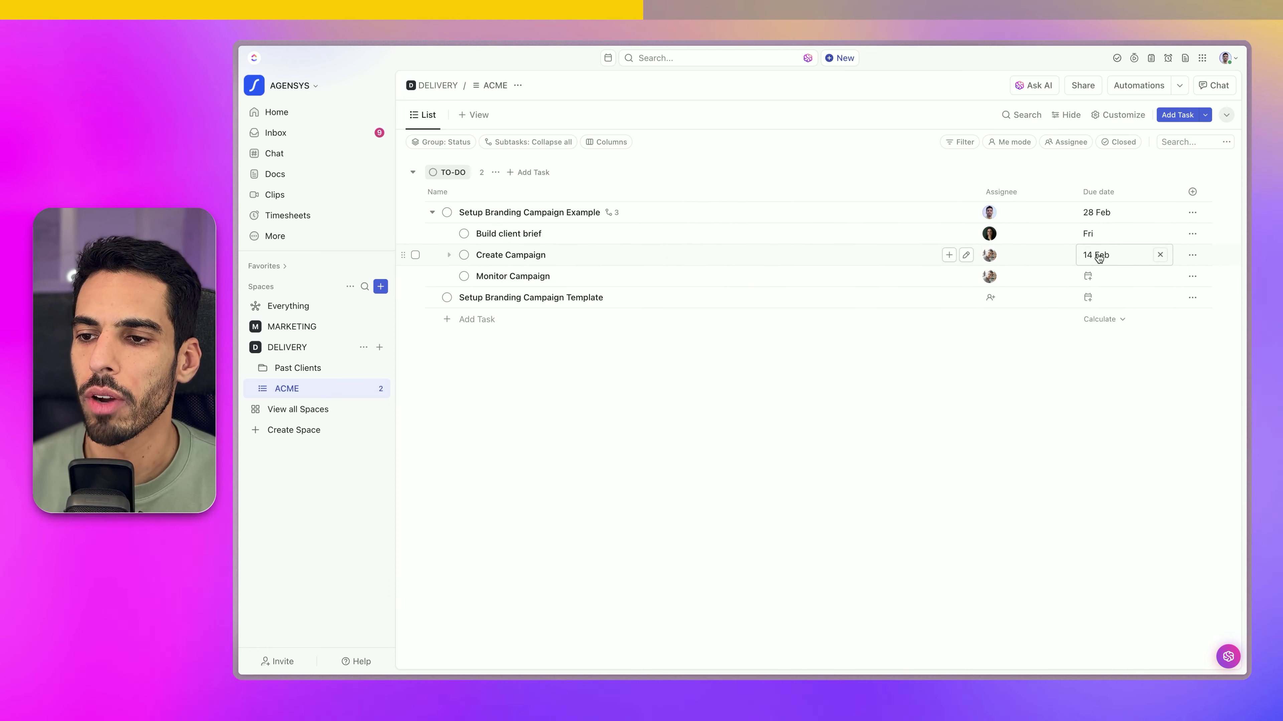
{"action": "left_click", "coordinate": [1087, 276]}
{"action": "left_click", "coordinate": [1118, 432]}
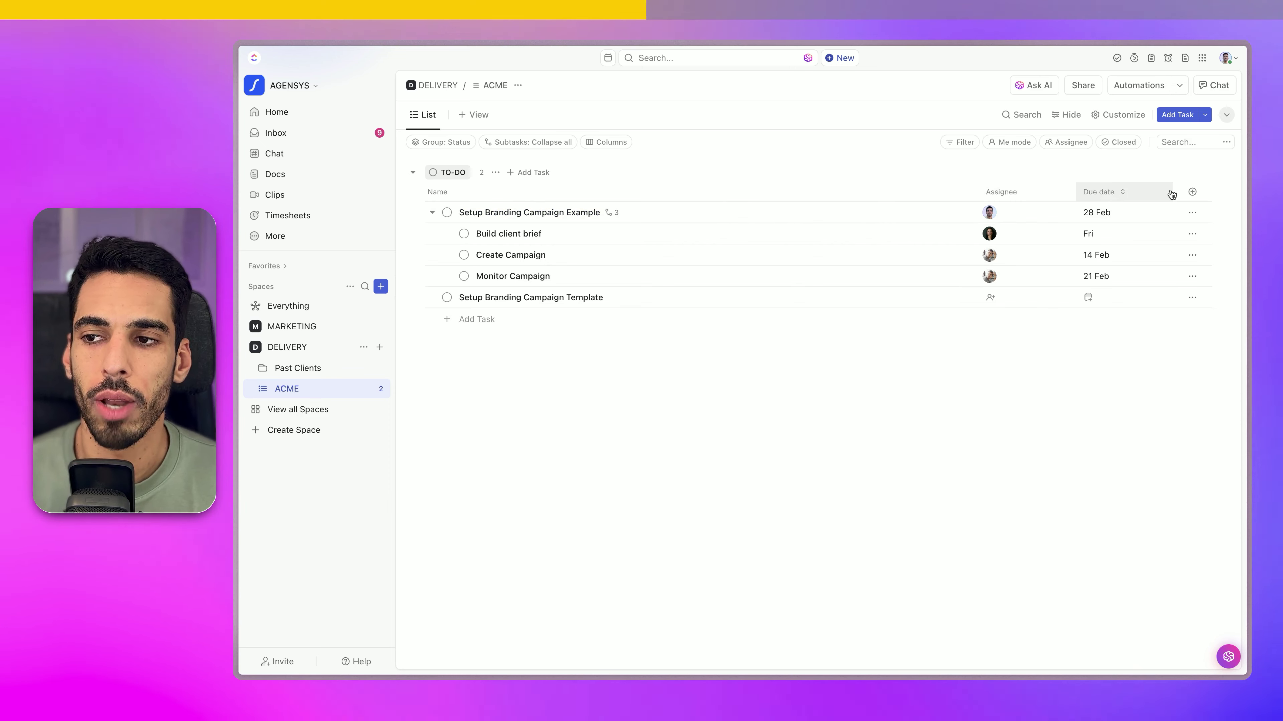
Show the Start date field in the ACME list and place its column before Due date
{"action": "left_click", "coordinate": [1192, 193]}
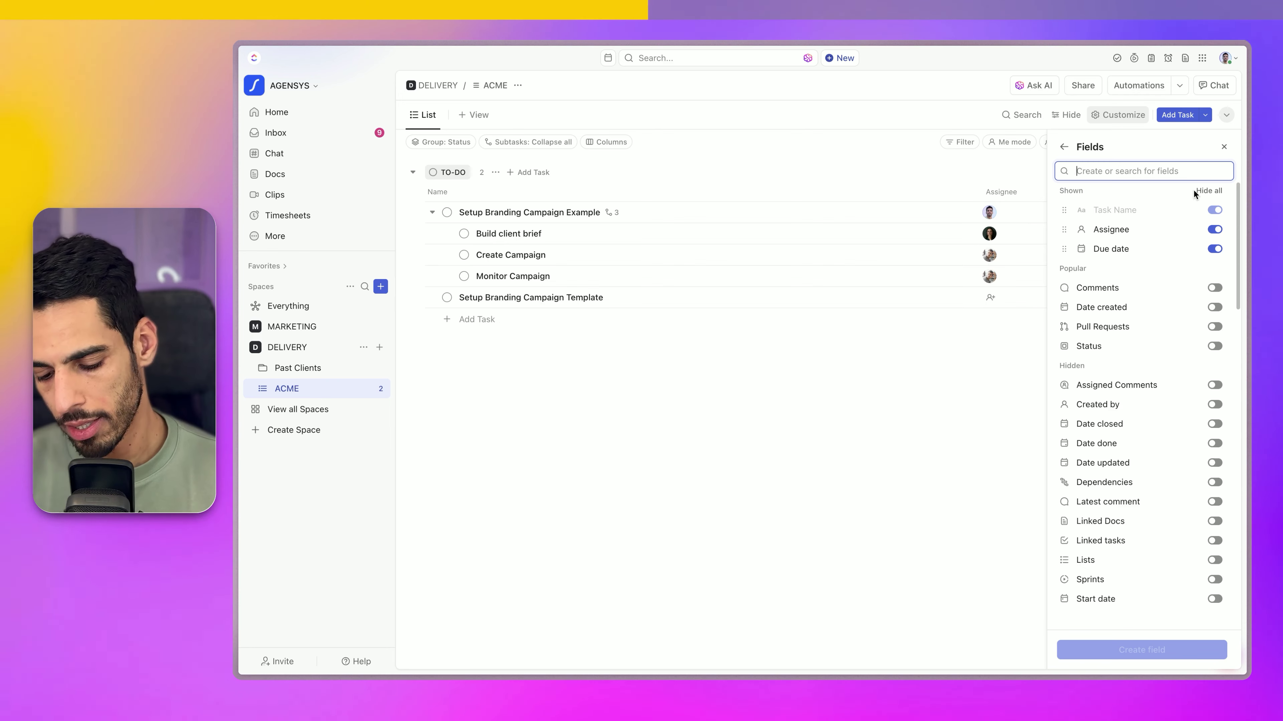
{"action": "type", "text": "star"}
{"action": "left_click_drag", "start_coordinate": [1136, 190], "coordinate": [1017, 201]}
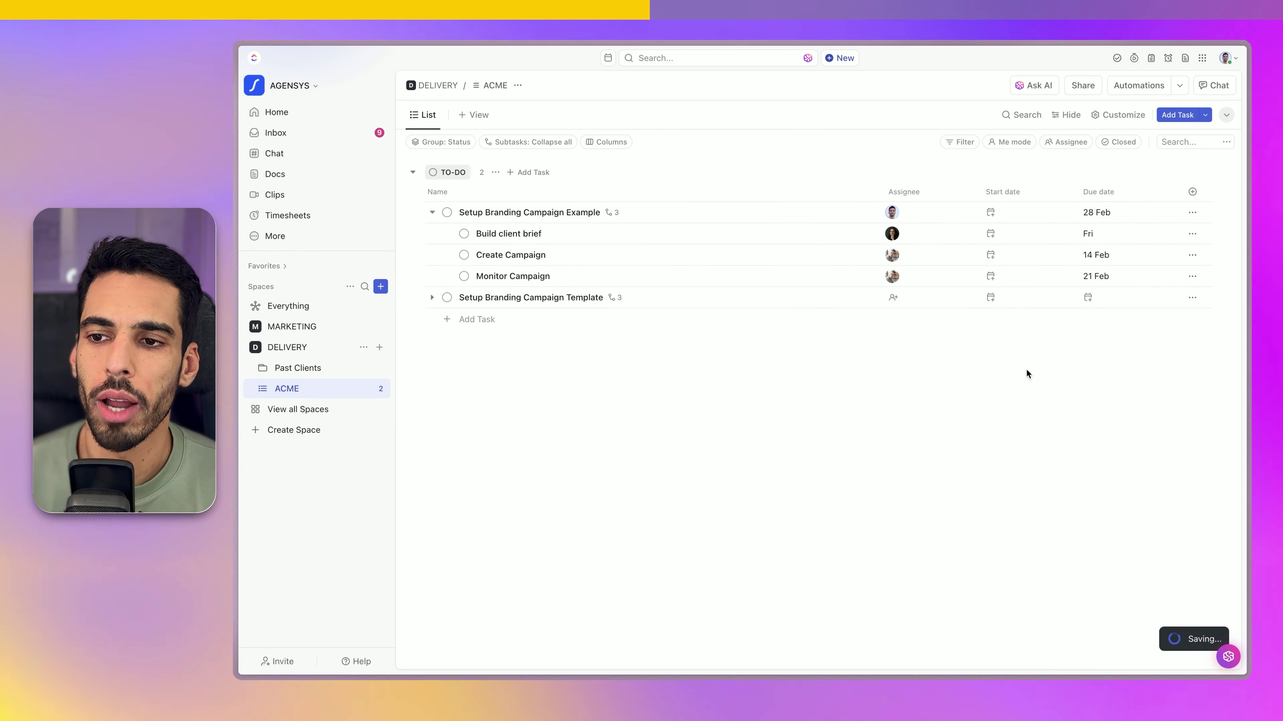
Set Setup Branding Campaign Example to start on 3 Feb and schedule Build client brief from 10 to 14 Feb
{"action": "left_click", "coordinate": [994, 211]}
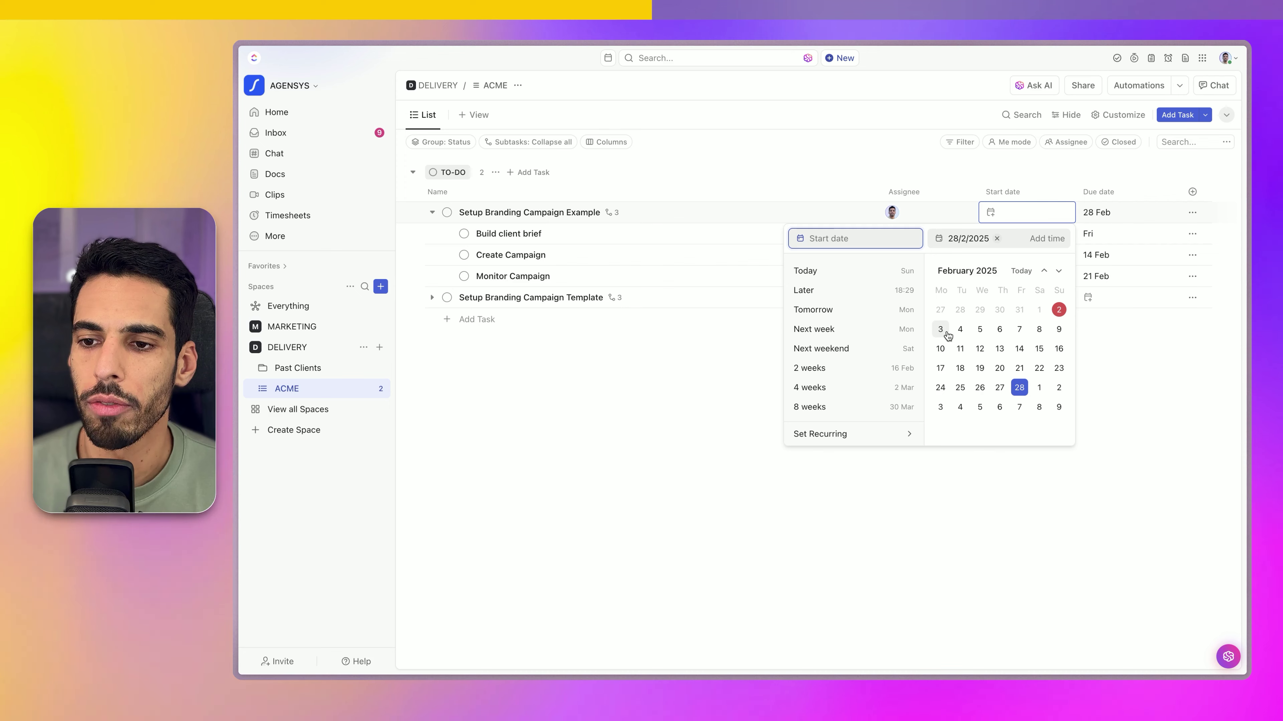
{"action": "left_click", "coordinate": [939, 329]}
{"action": "left_click", "coordinate": [1025, 231]}
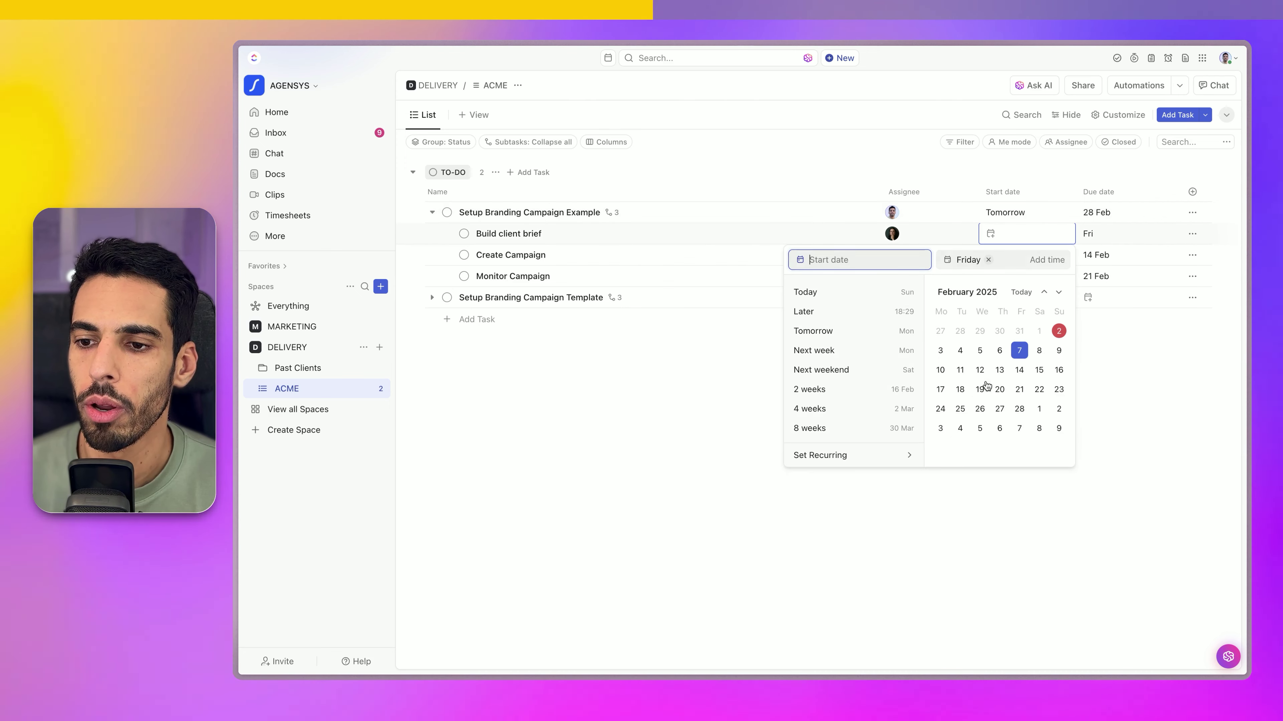
{"action": "left_click", "coordinate": [939, 369]}
{"action": "left_click", "coordinate": [1130, 363]}
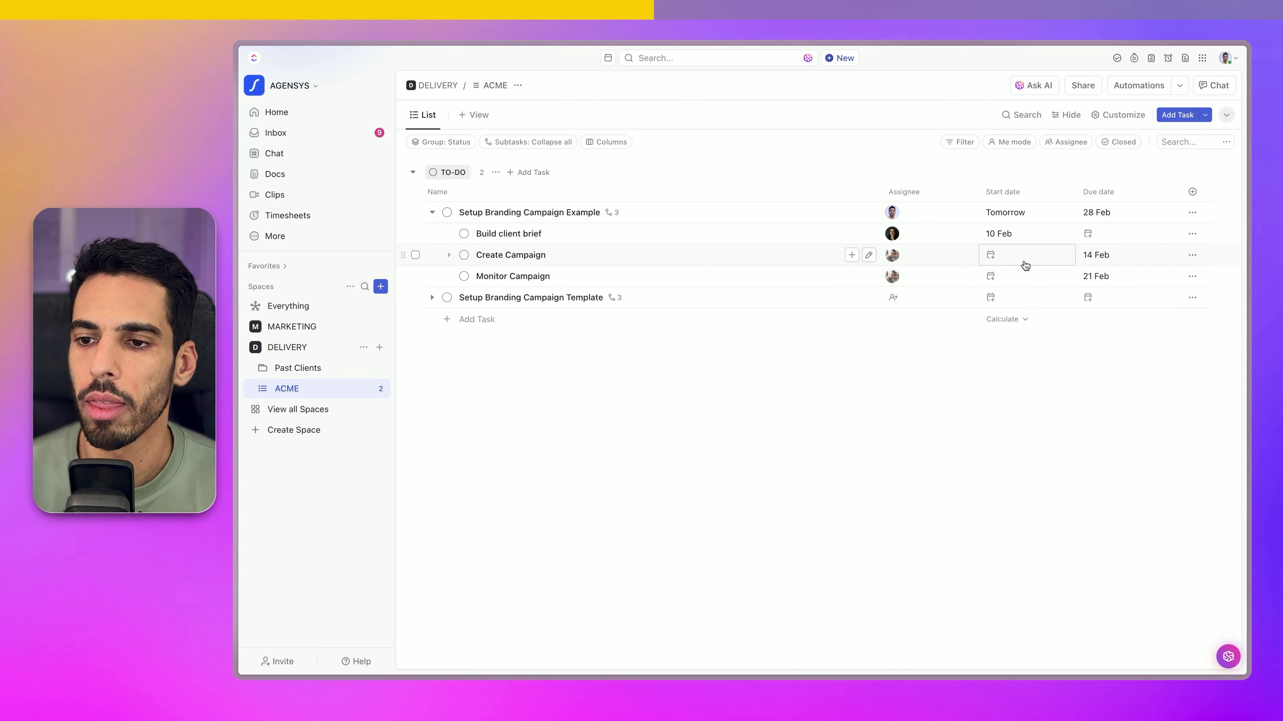
Schedule Create Campaign from 17 to 21 Feb and Monitor Campaign from 24 to 28 Feb
{"action": "left_click", "coordinate": [1025, 254]}
{"action": "left_click", "coordinate": [940, 410]}
{"action": "left_click", "coordinate": [1088, 251]}
{"action": "left_click", "coordinate": [1023, 458]}
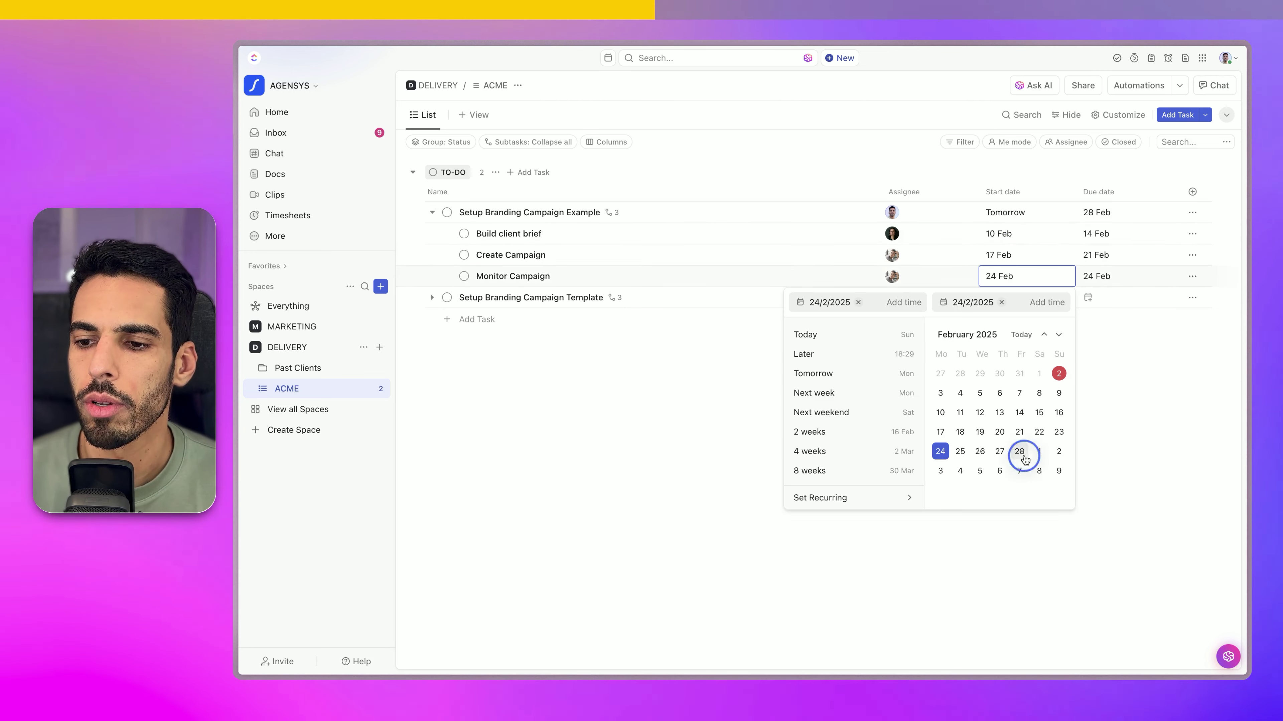
{"action": "left_click", "coordinate": [1137, 412]}
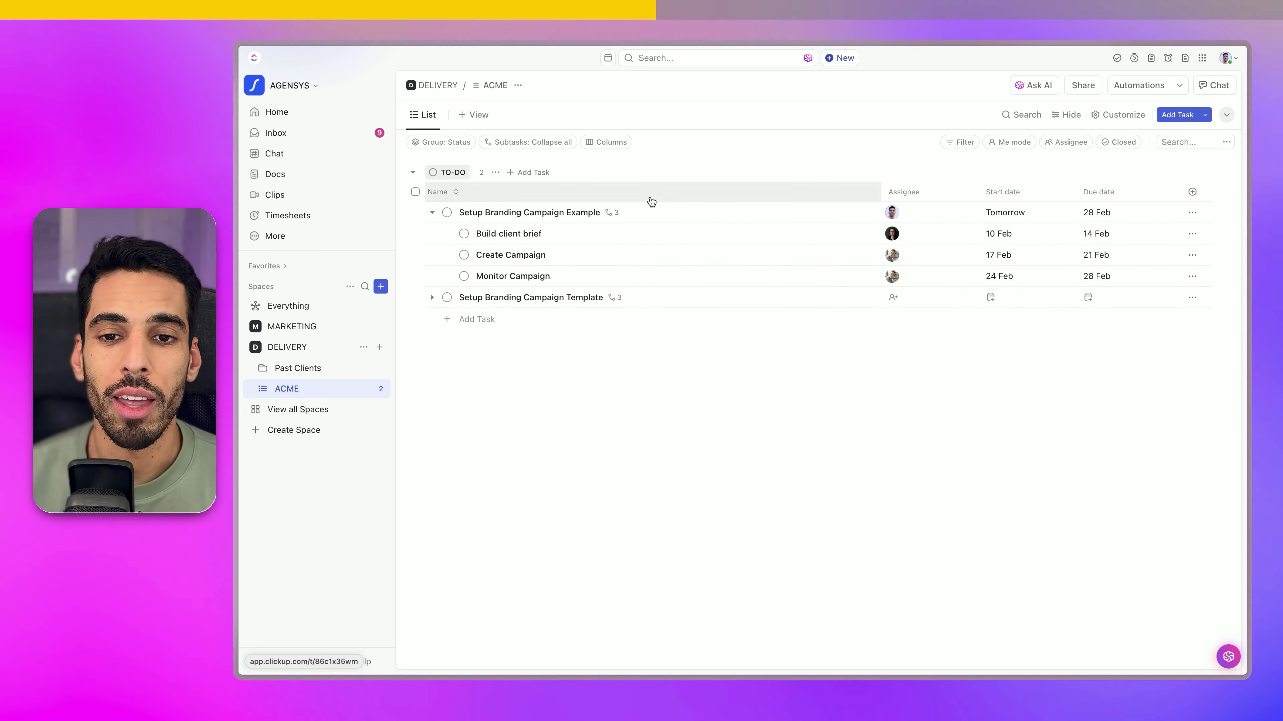
Open Setup Branding Campaign Example with its subtask tree shown and open a blank nested subtask entry beneath Build client brief
{"action": "left_click", "coordinate": [569, 213]}
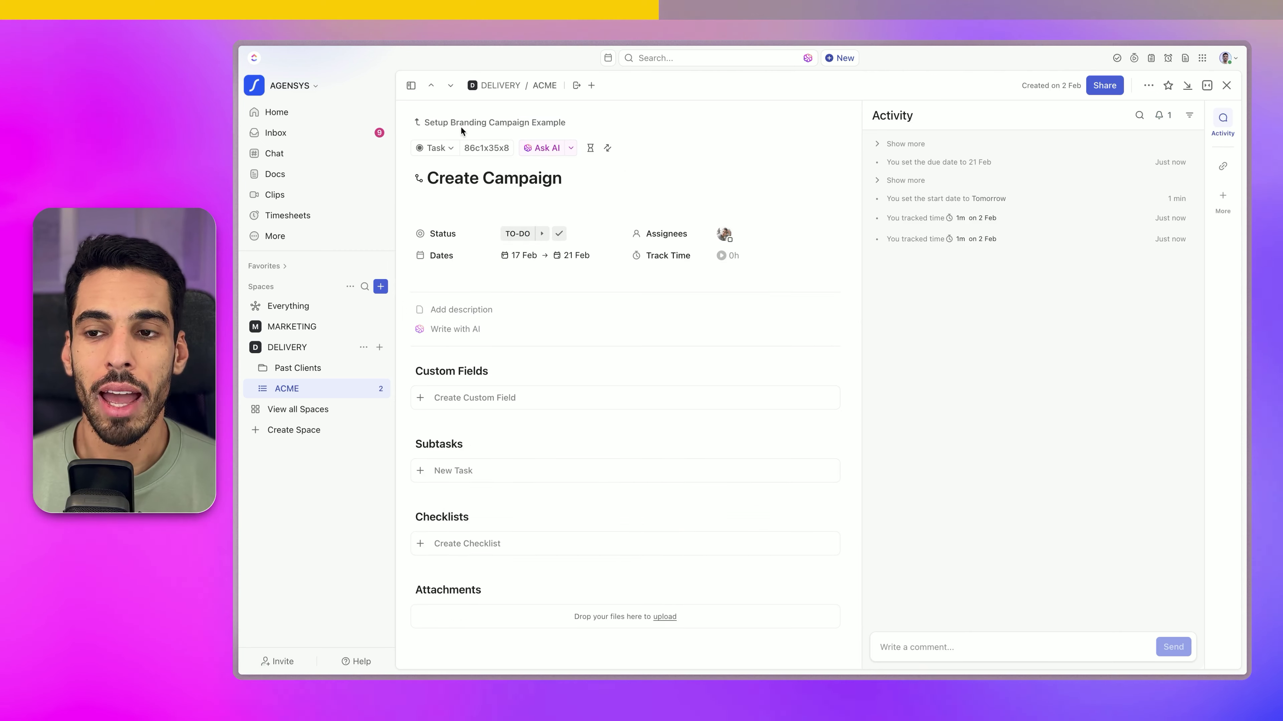
{"action": "left_click", "coordinate": [409, 86]}
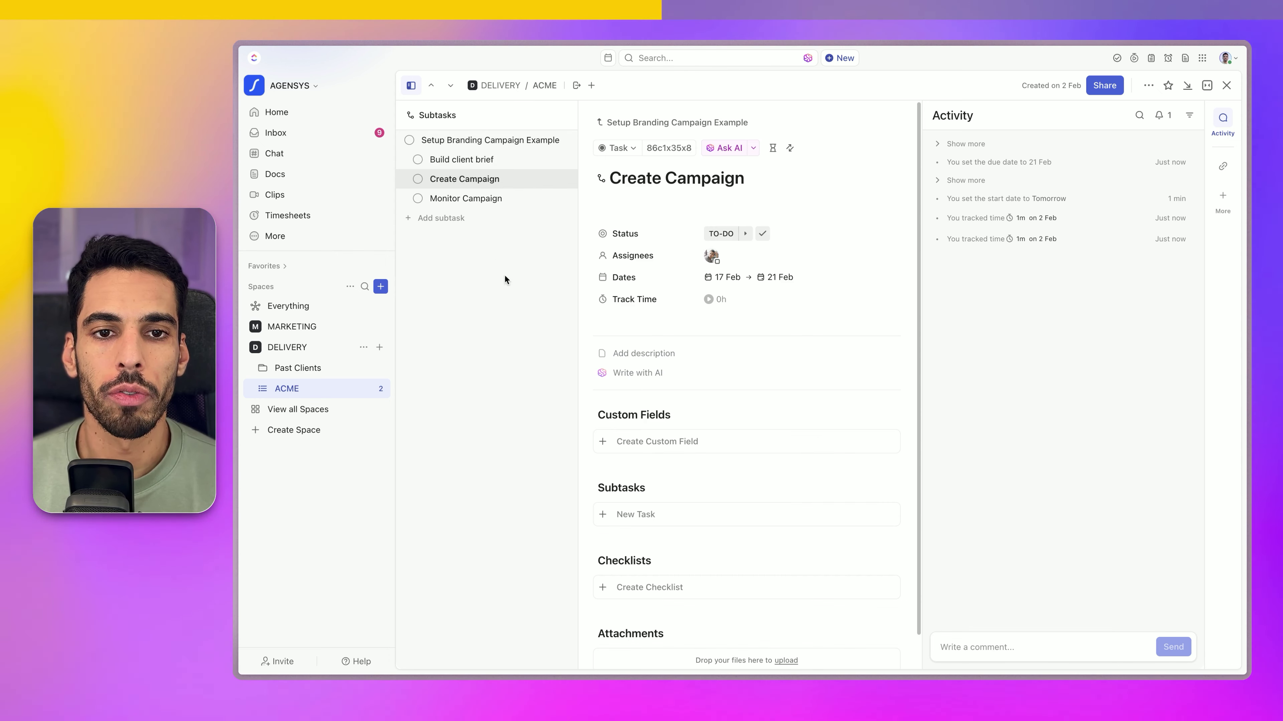
{"action": "left_click", "coordinate": [447, 147]}
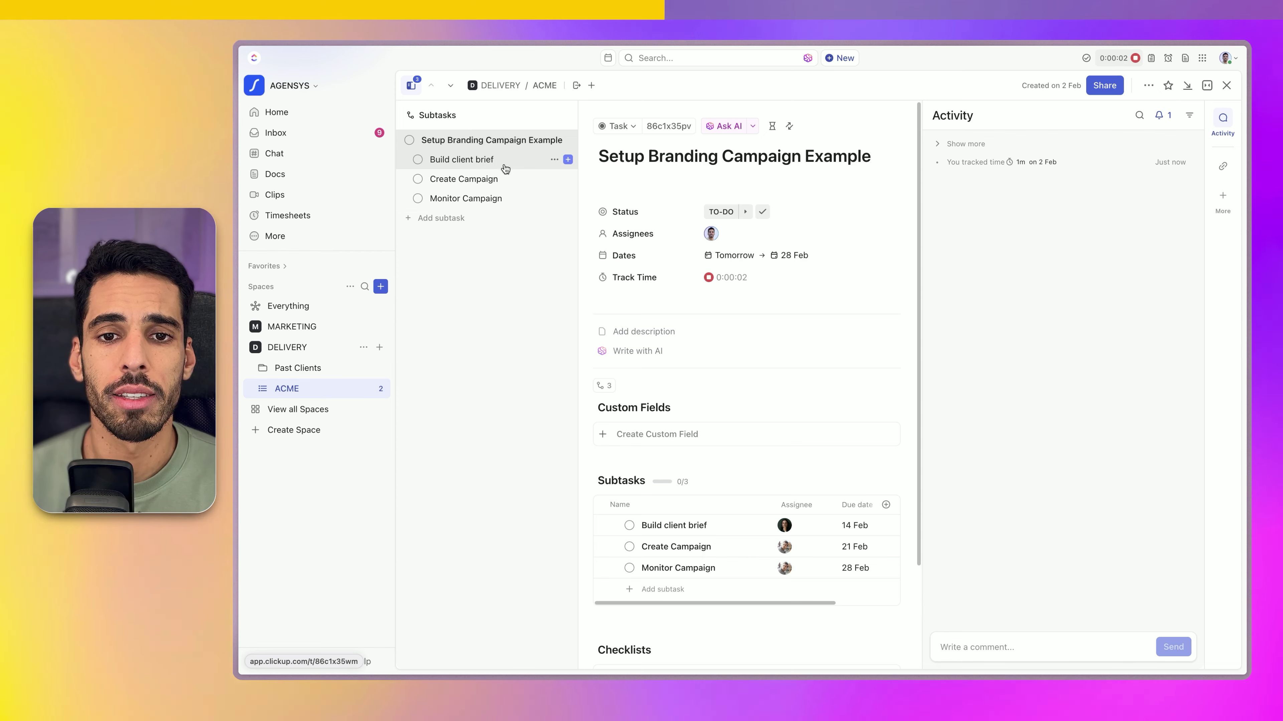
{"action": "left_click", "coordinate": [567, 159]}
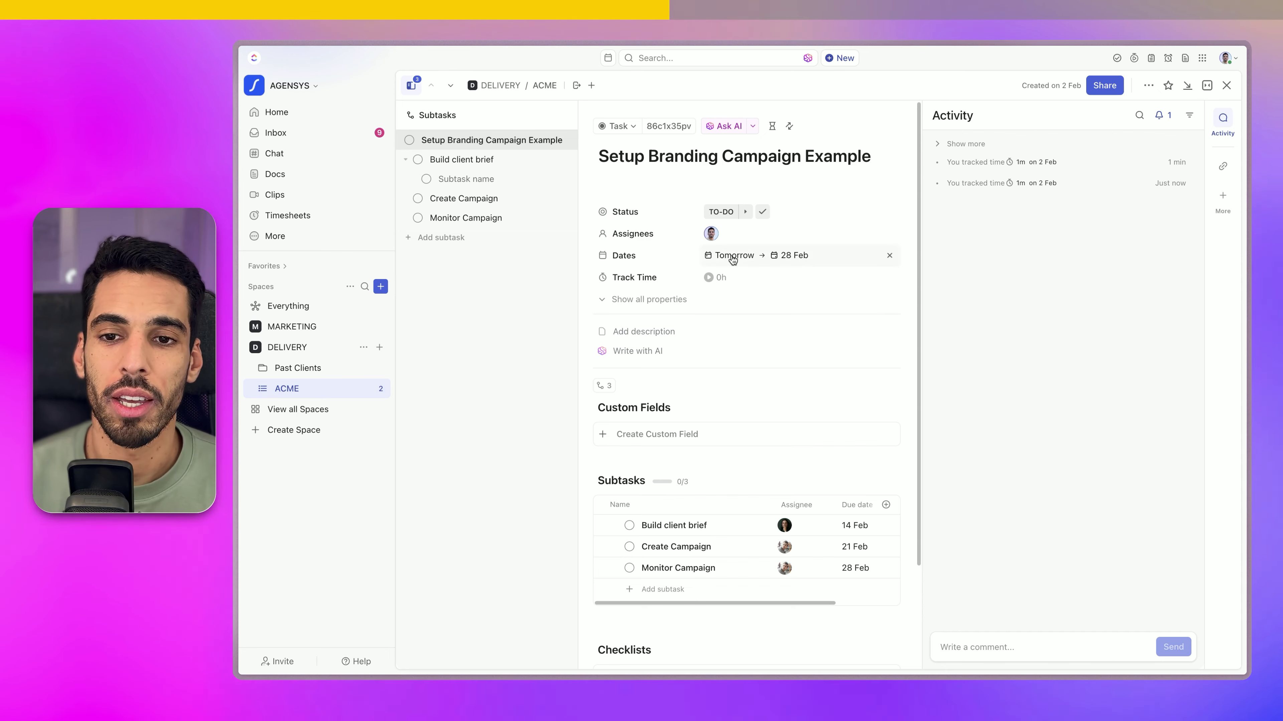
Add a nested subtask named Sub-subtask beneath Build client brief and hide the subtask tree
{"action": "left_click", "coordinate": [492, 179]}
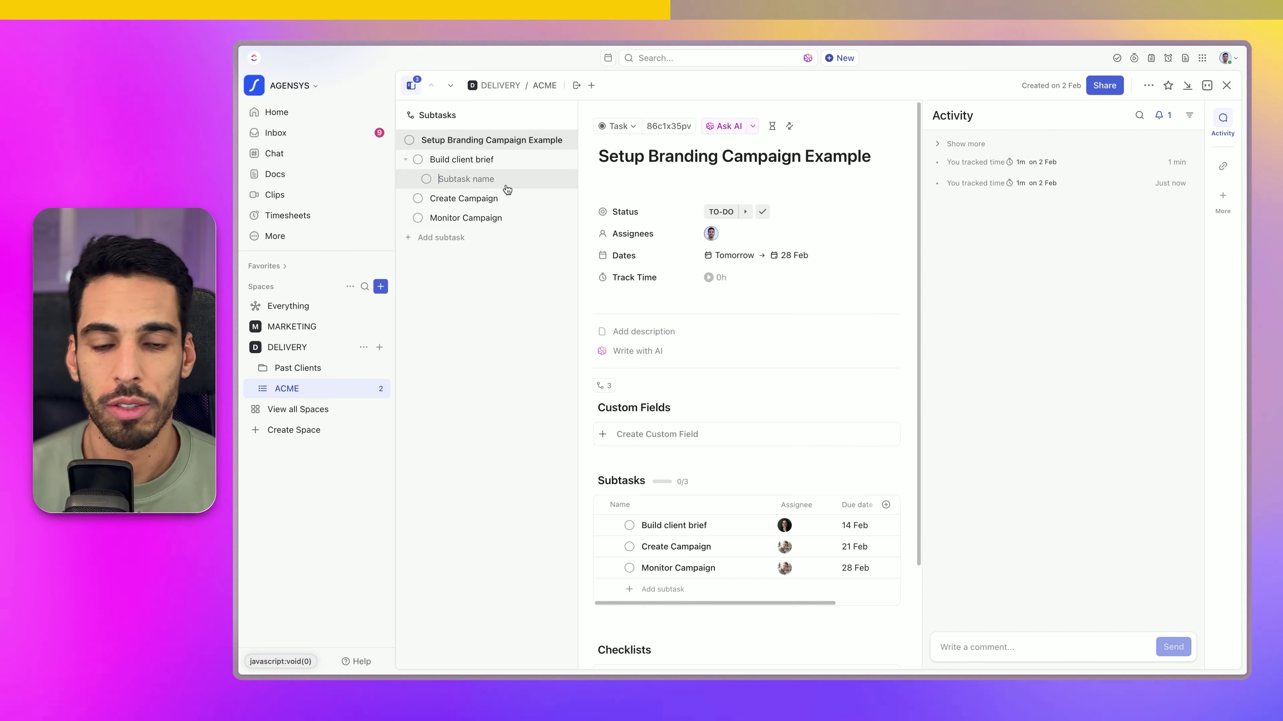
{"action": "type", "text": "Sub"}
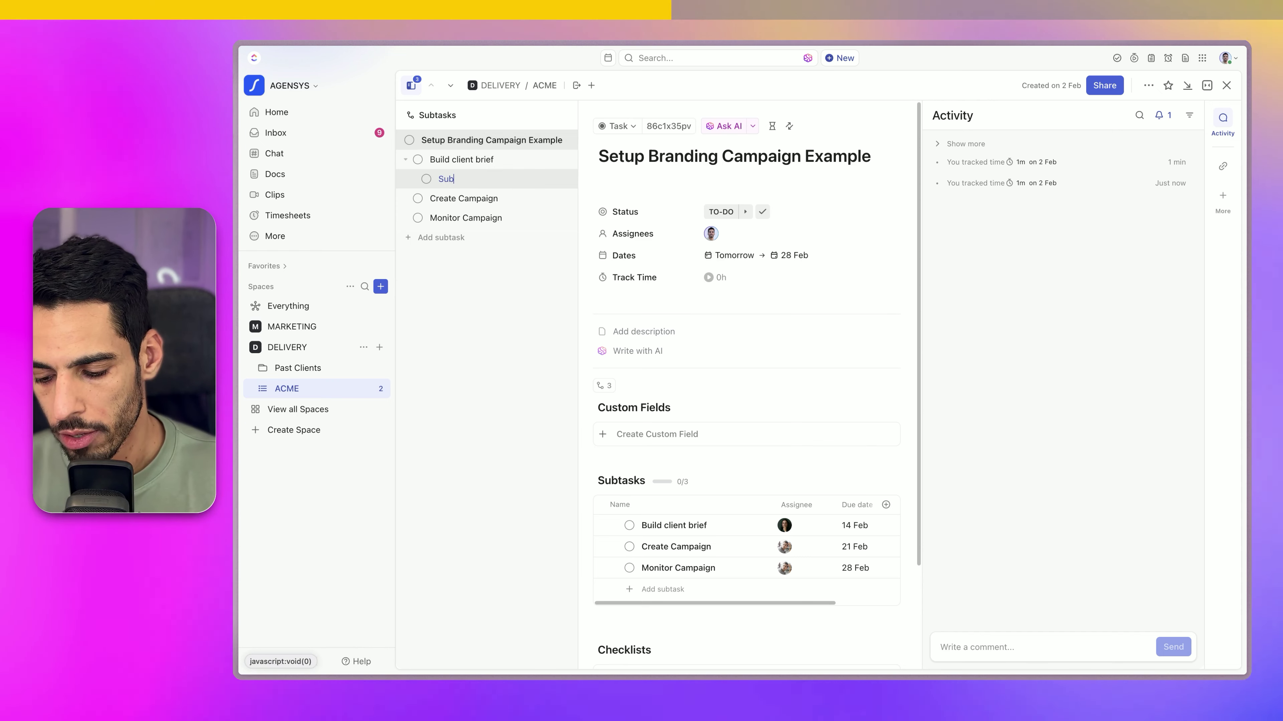
{"action": "type", "text": "-subtask"}
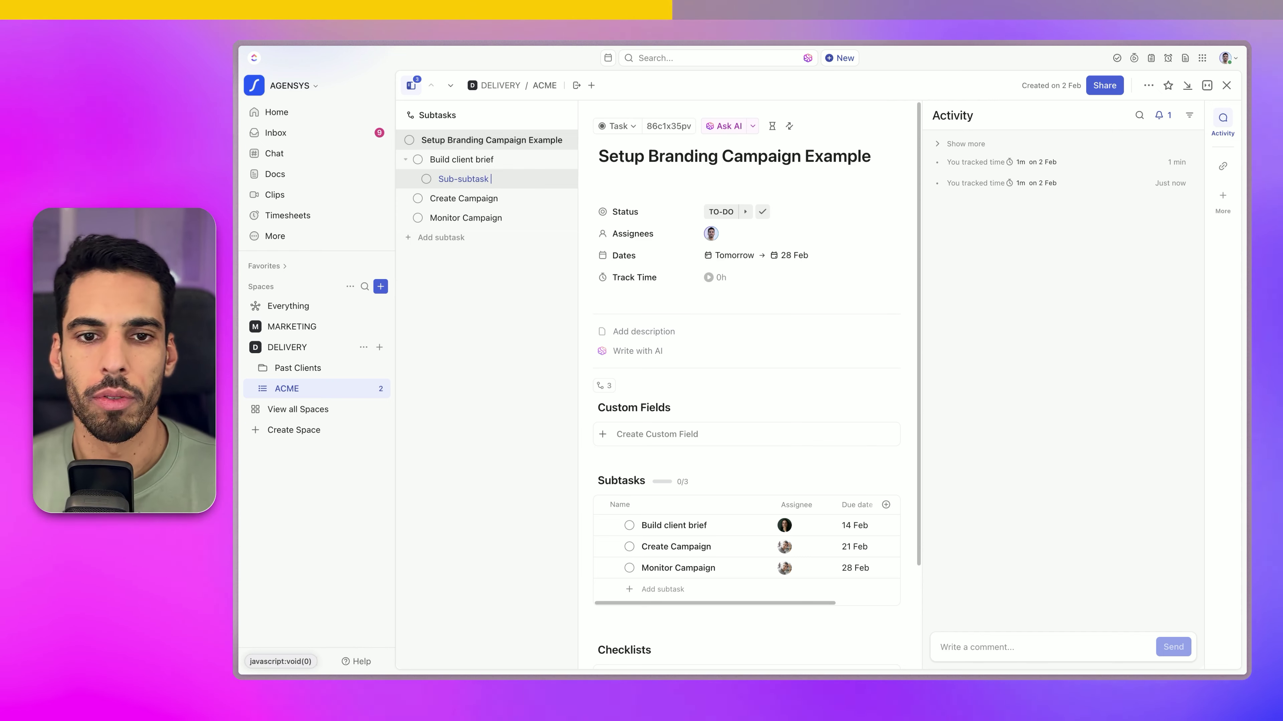
{"action": "key", "text": "Return"}
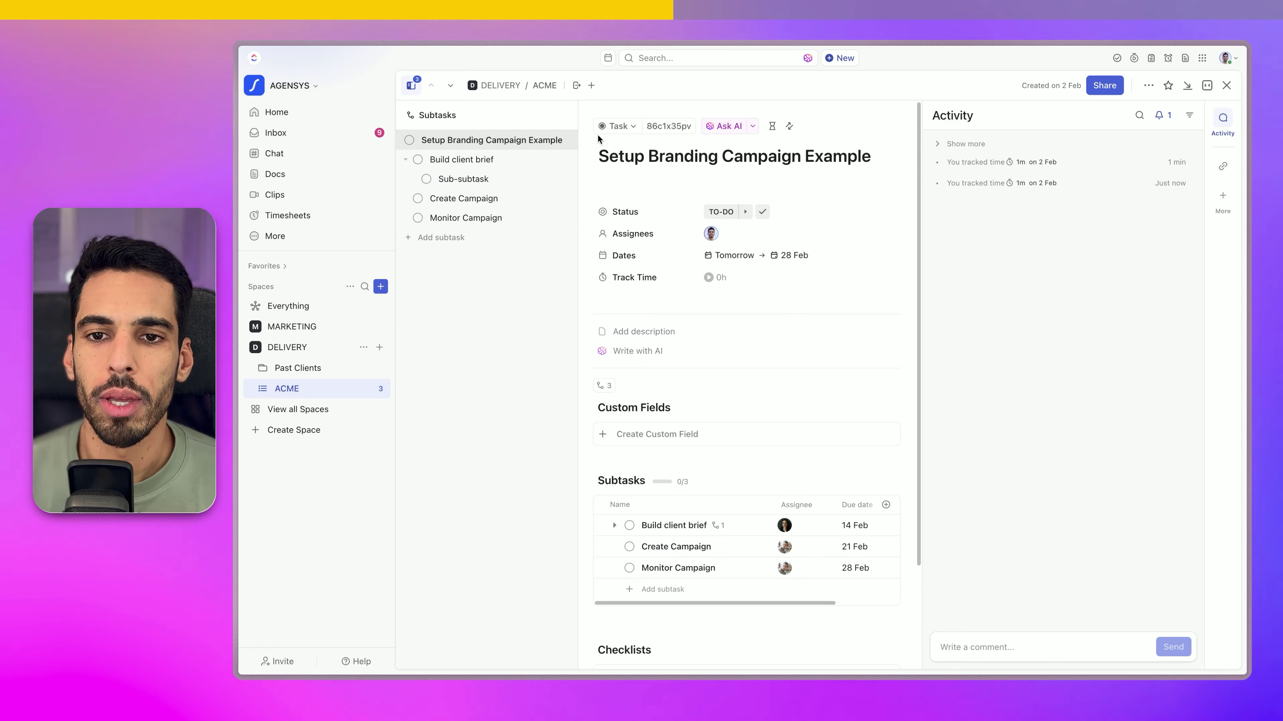
{"action": "left_click", "coordinate": [414, 85]}
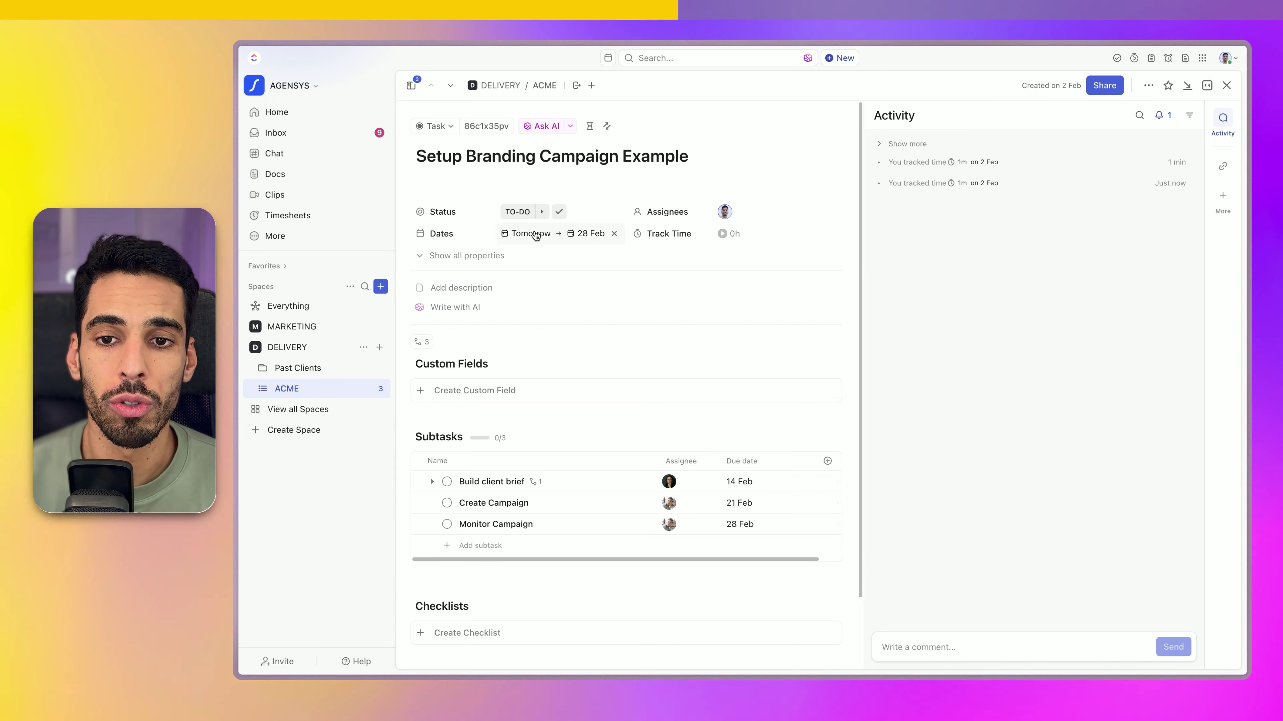
Set the time estimate of Setup Branding Campaign Example to 3h
{"action": "left_click", "coordinate": [590, 127]}
{"action": "type", "text": "3h"}
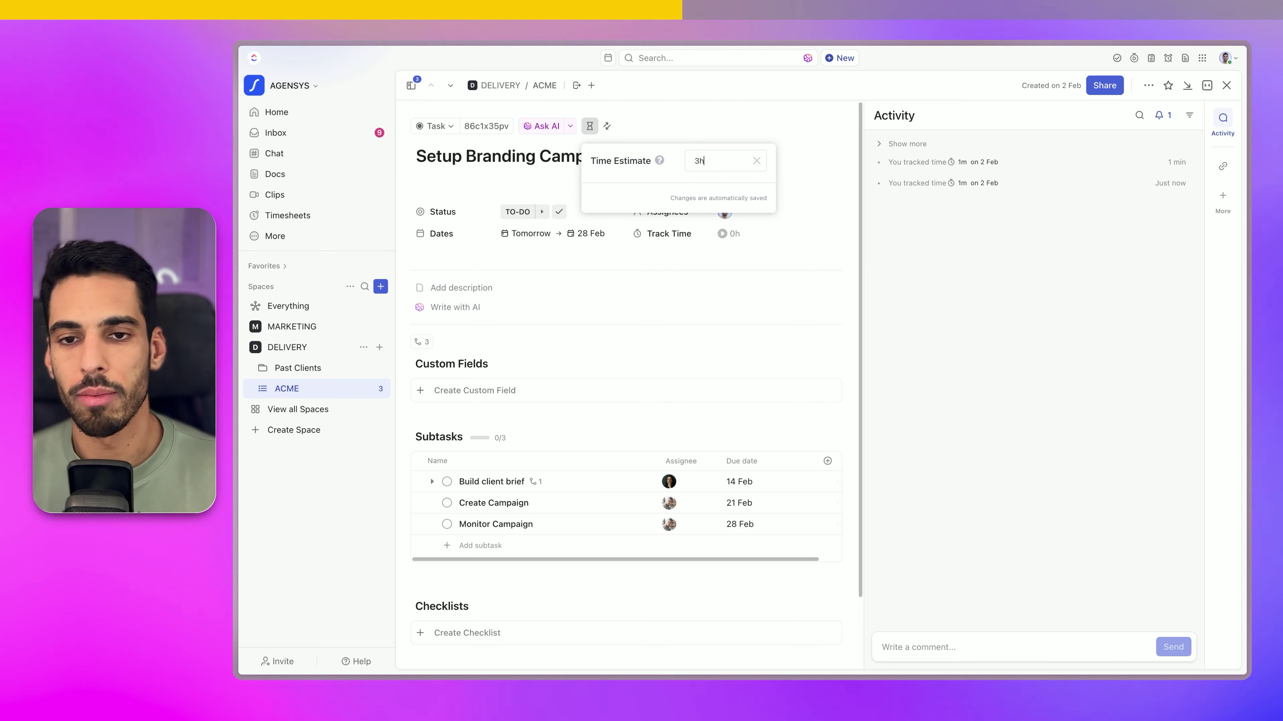
{"action": "key", "text": "Return"}
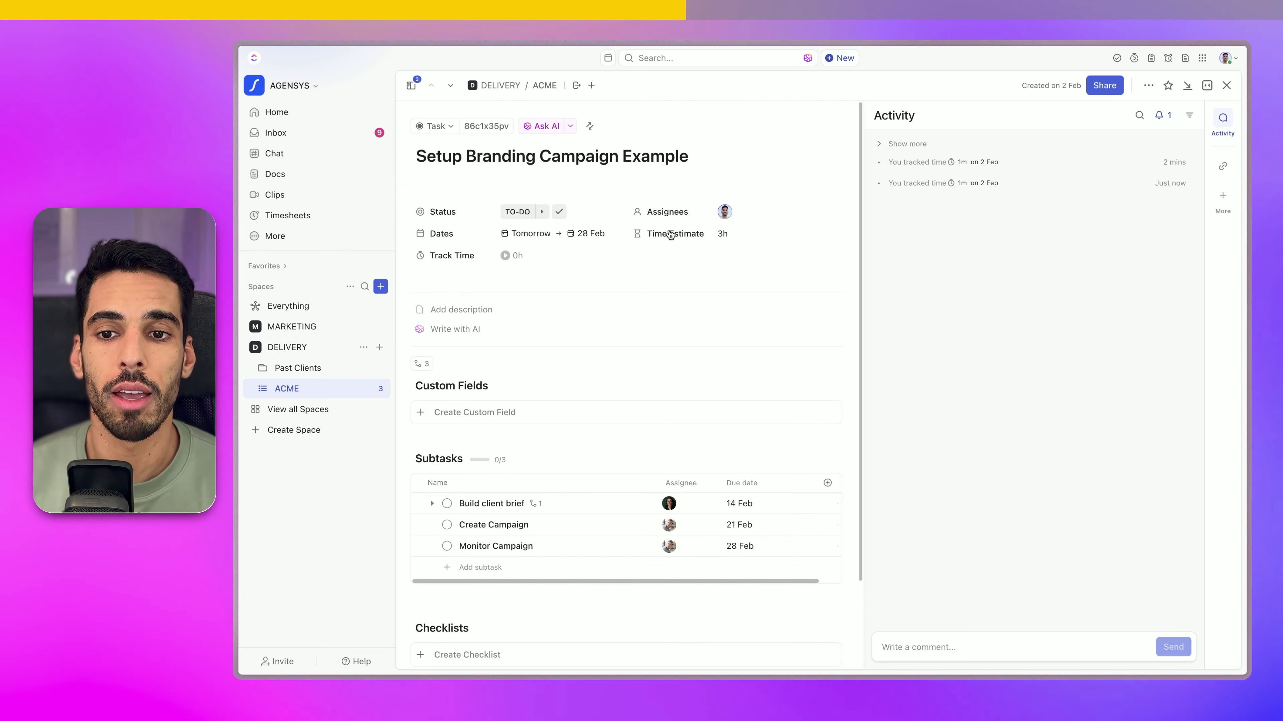
Set the time estimate of the Build client brief subtask to 2h and return to the parent task
{"action": "left_click", "coordinate": [410, 85]}
{"action": "left_click", "coordinate": [462, 159]}
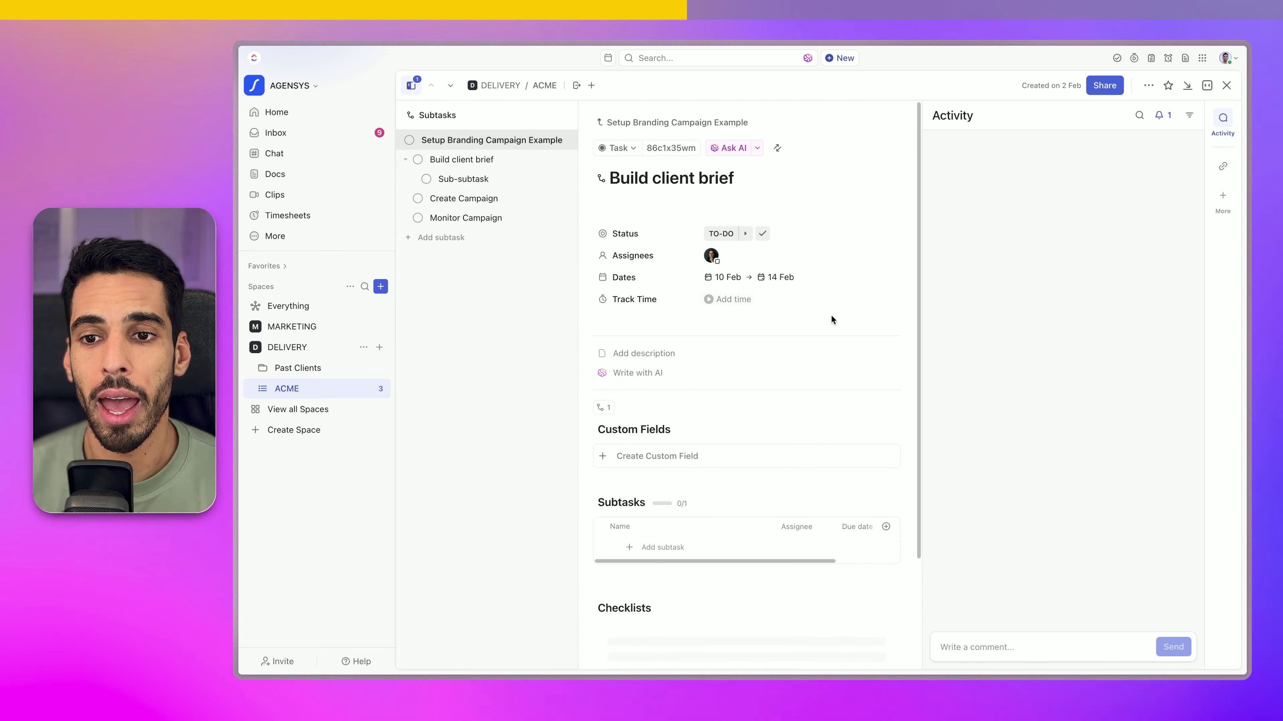
{"action": "left_click", "coordinate": [777, 148]}
{"action": "type", "text": "2h"}
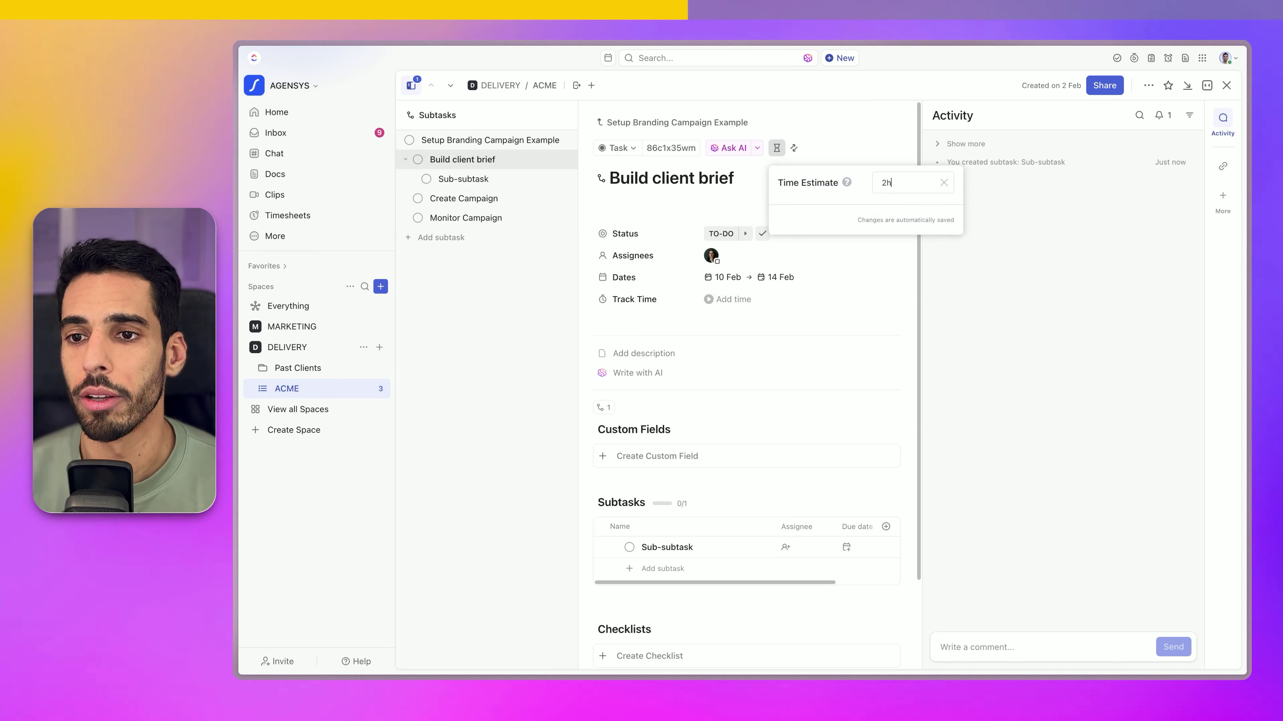
{"action": "key", "text": "Return"}
{"action": "left_click", "coordinate": [492, 140]}
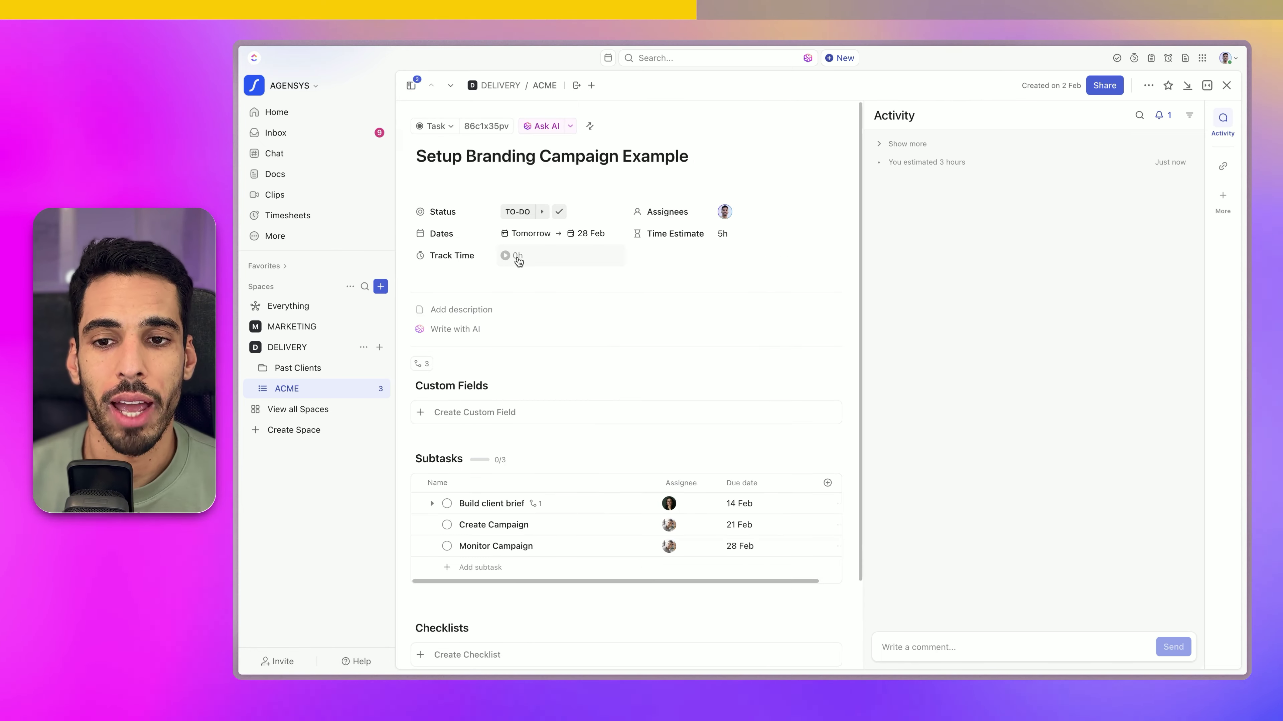
Start and stop the timer on Setup Branding Campaign Example, and log a manual time entry of 2h
{"action": "left_click", "coordinate": [507, 258]}
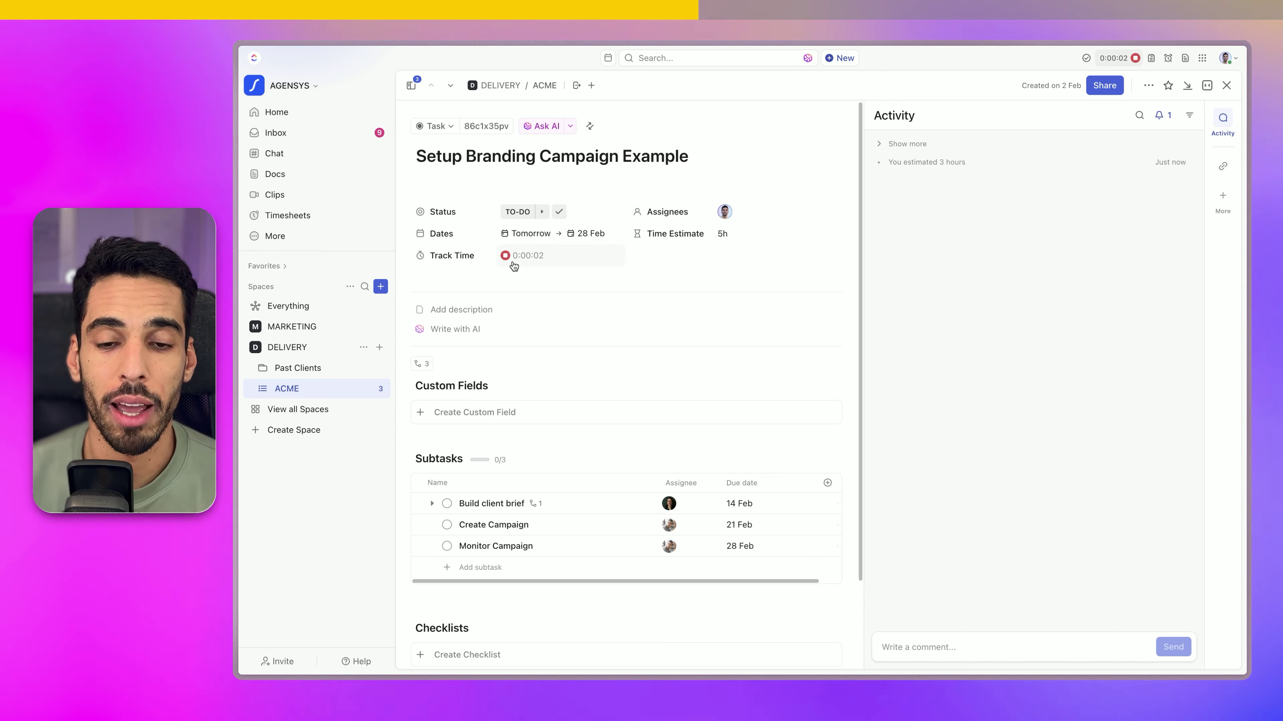
{"action": "left_click", "coordinate": [505, 255]}
{"action": "left_click", "coordinate": [546, 257]}
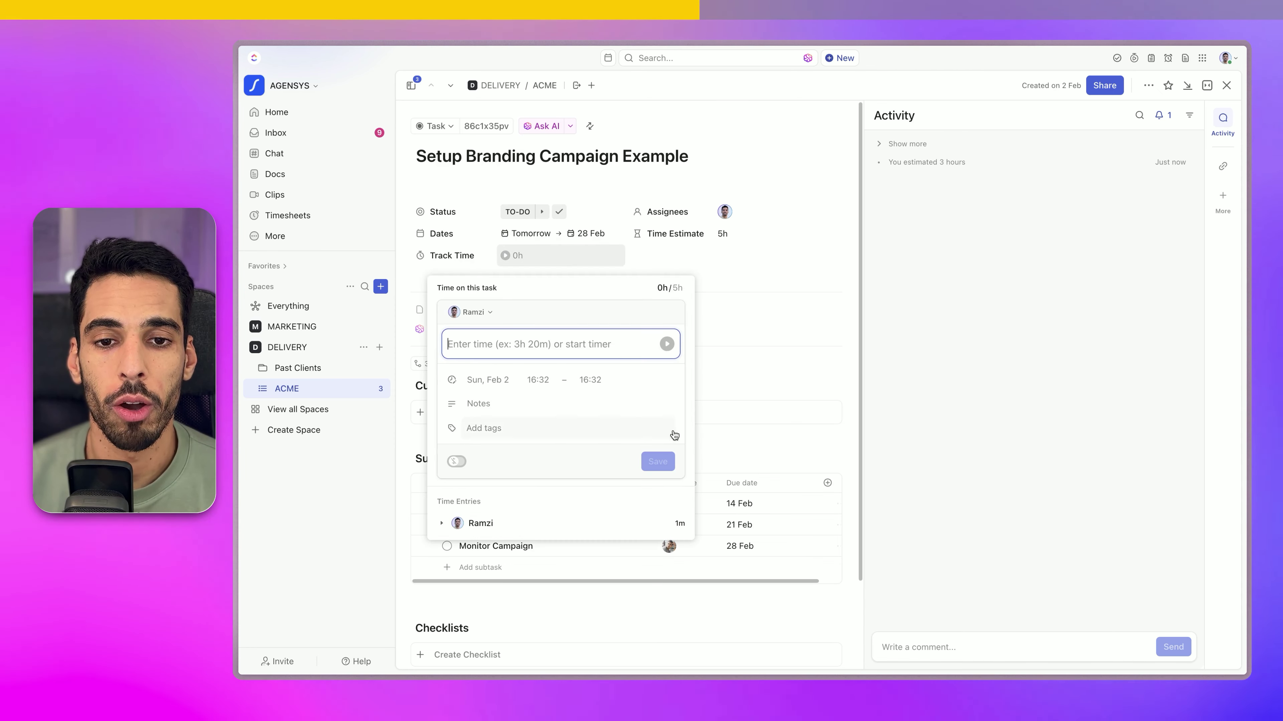
{"action": "type", "text": "2h"}
{"action": "key", "text": "Return"}
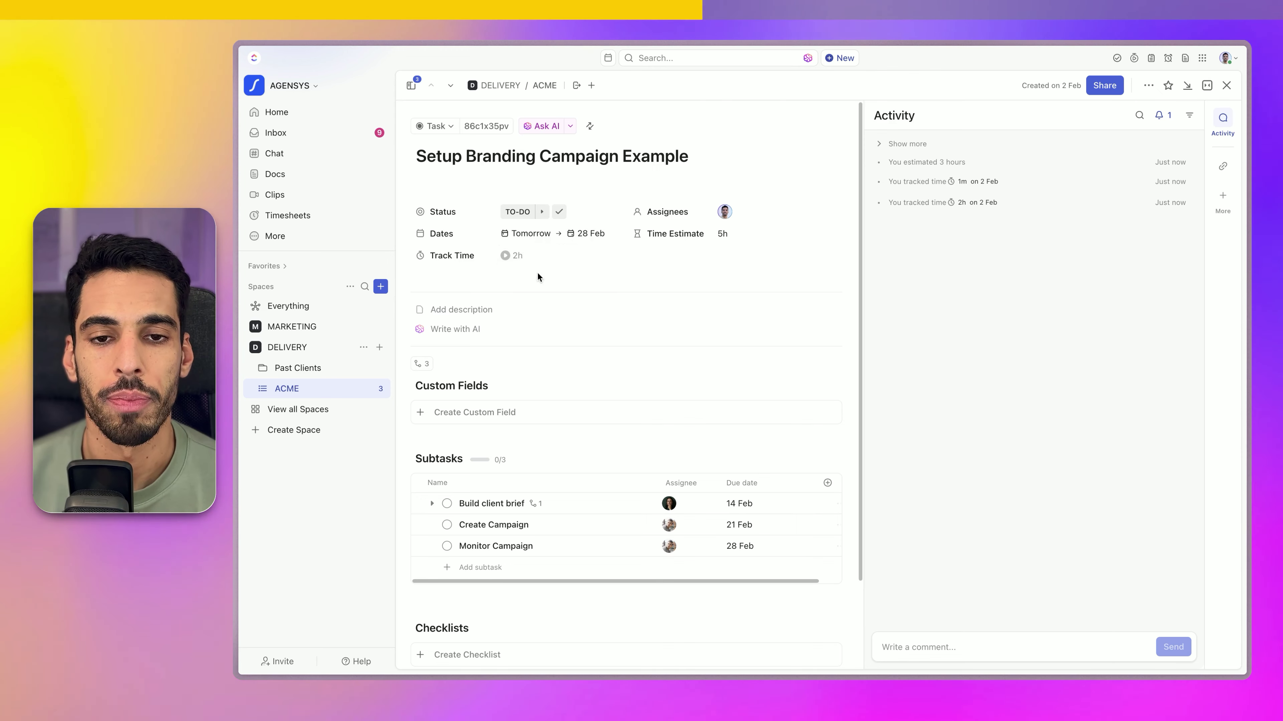
Open the description of Setup Branding Campaign Example for editing and bring up its slash command list
{"action": "left_click", "coordinate": [484, 310]}
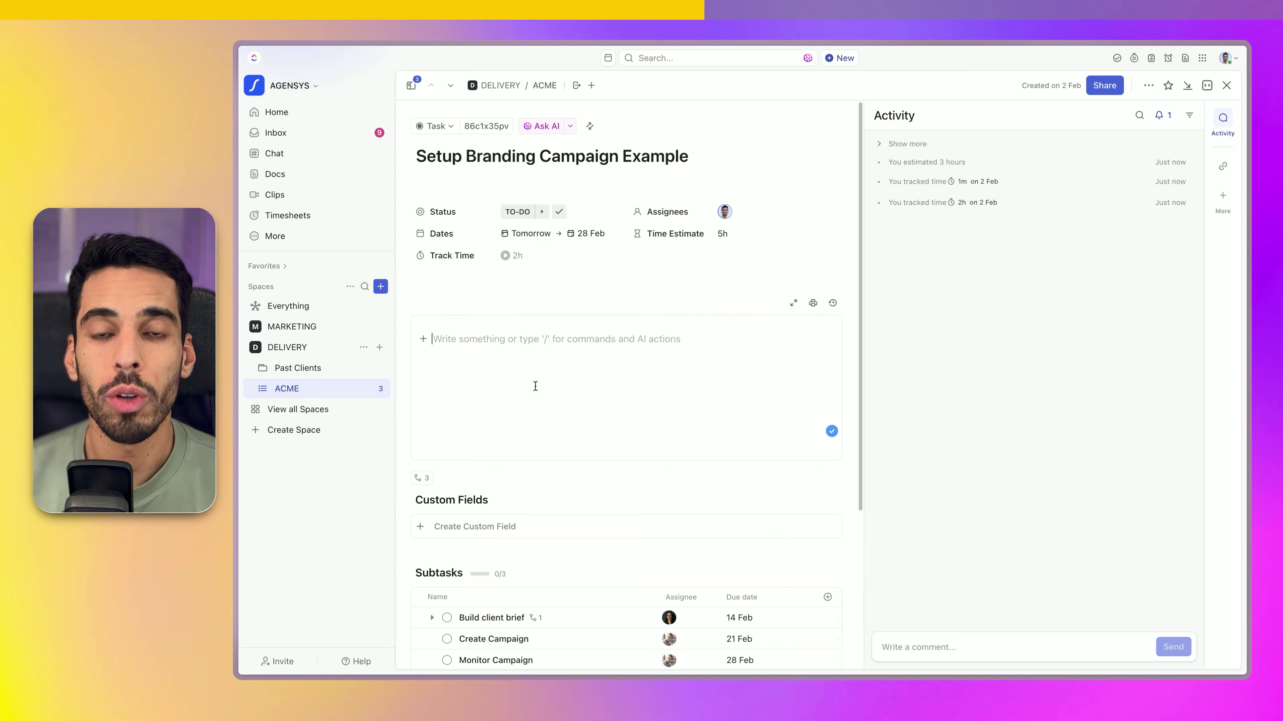
{"action": "type", "text": "/"}
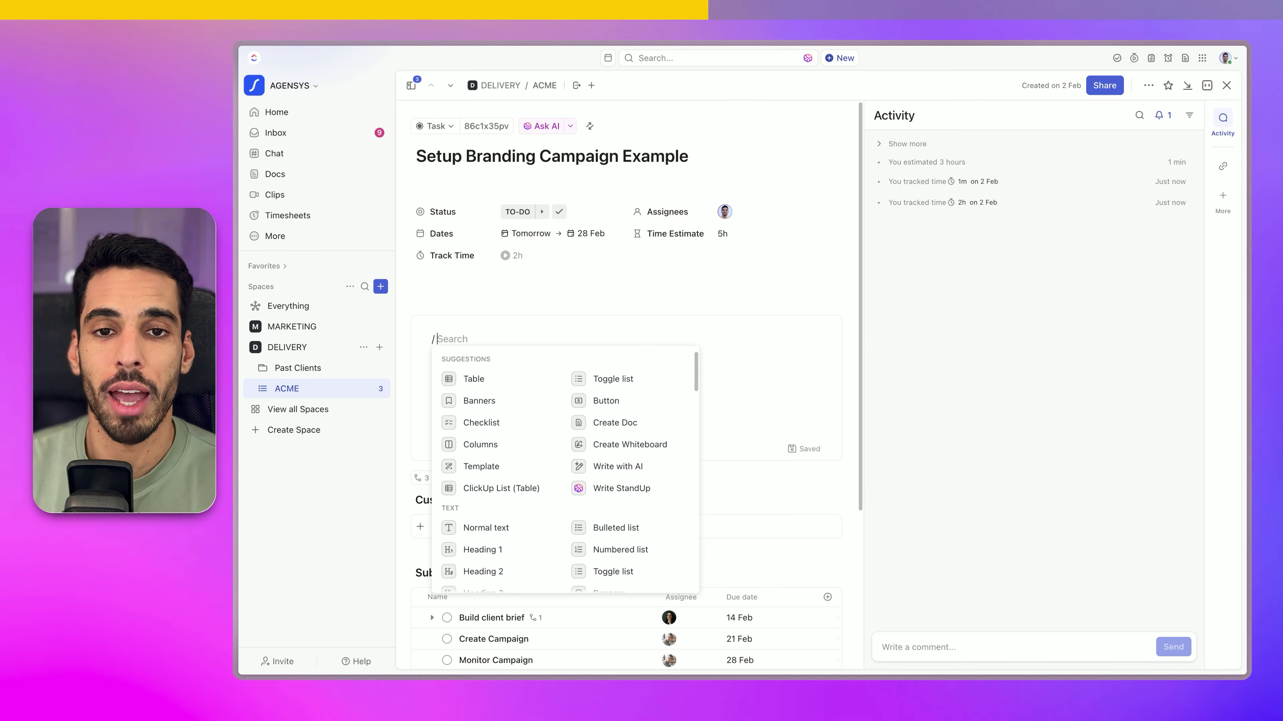
Add the title "Steps" as a Heading 1 line in the task description
{"action": "key", "text": "Down"}
{"action": "key", "text": "Down"}
{"action": "key", "text": "Down"}
{"action": "key", "text": "Down"}
{"action": "key", "text": "Down"}
{"action": "key", "text": "Down"}
{"action": "key", "text": "Down"}
{"action": "key", "text": "Down"}
{"action": "key", "text": "Up"}
{"action": "key", "text": "Return"}
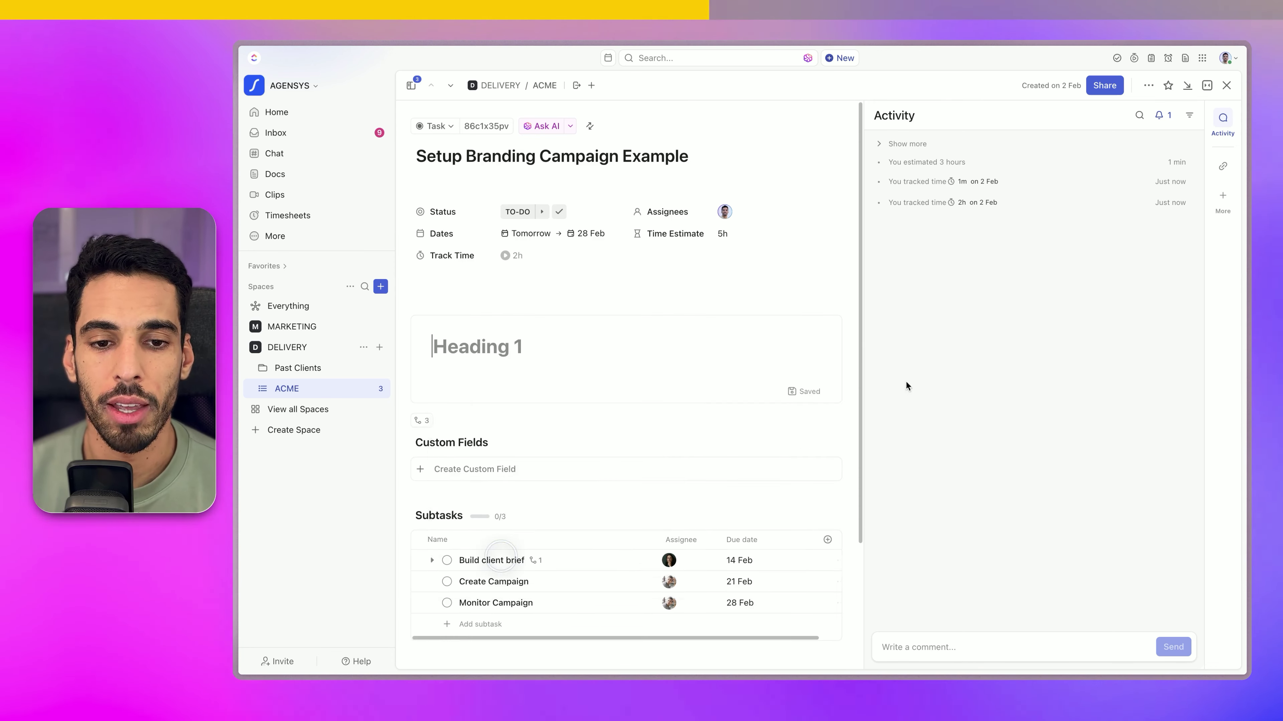
{"action": "type", "text": "Steps"}
{"action": "key", "text": "Return"}
Add a numbered list with two items, each reading "Step", below the Steps heading in the description
{"action": "type", "text": "/"}
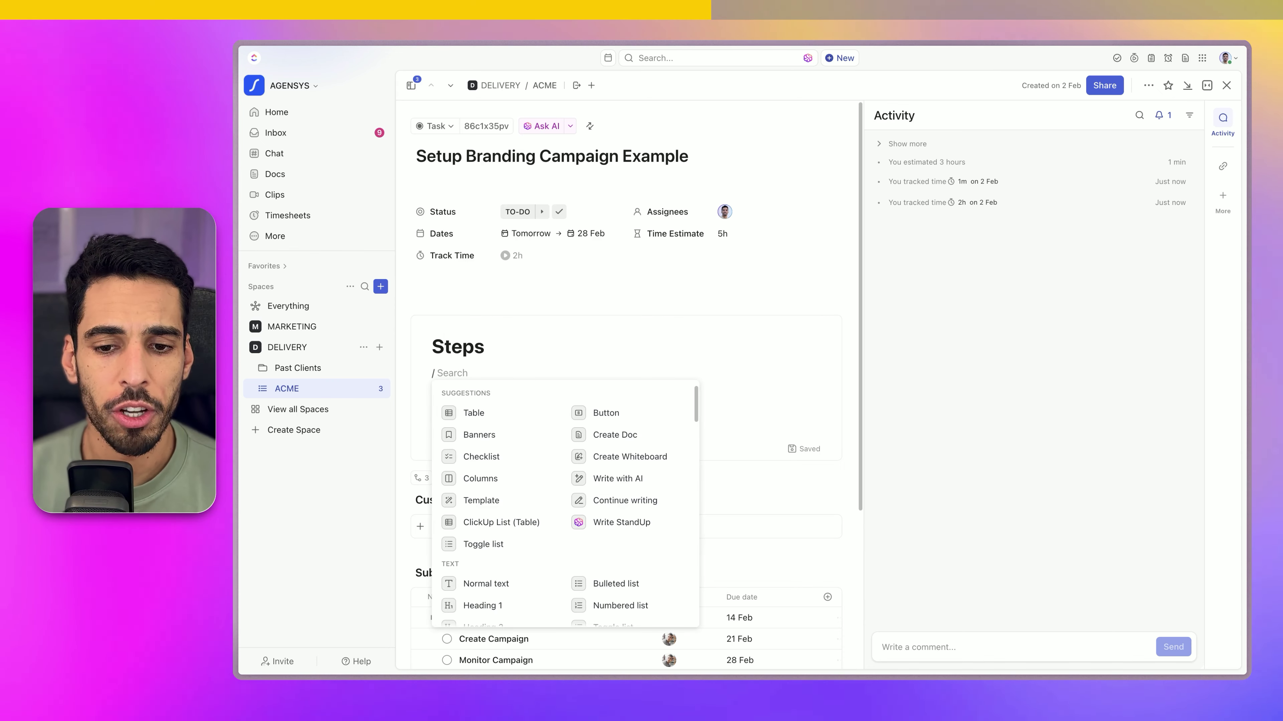
{"action": "scroll", "coordinate": [545, 517], "scroll_direction": "down", "scroll_amount": 5}
{"action": "scroll", "coordinate": [545, 516], "scroll_direction": "up", "scroll_amount": 5}
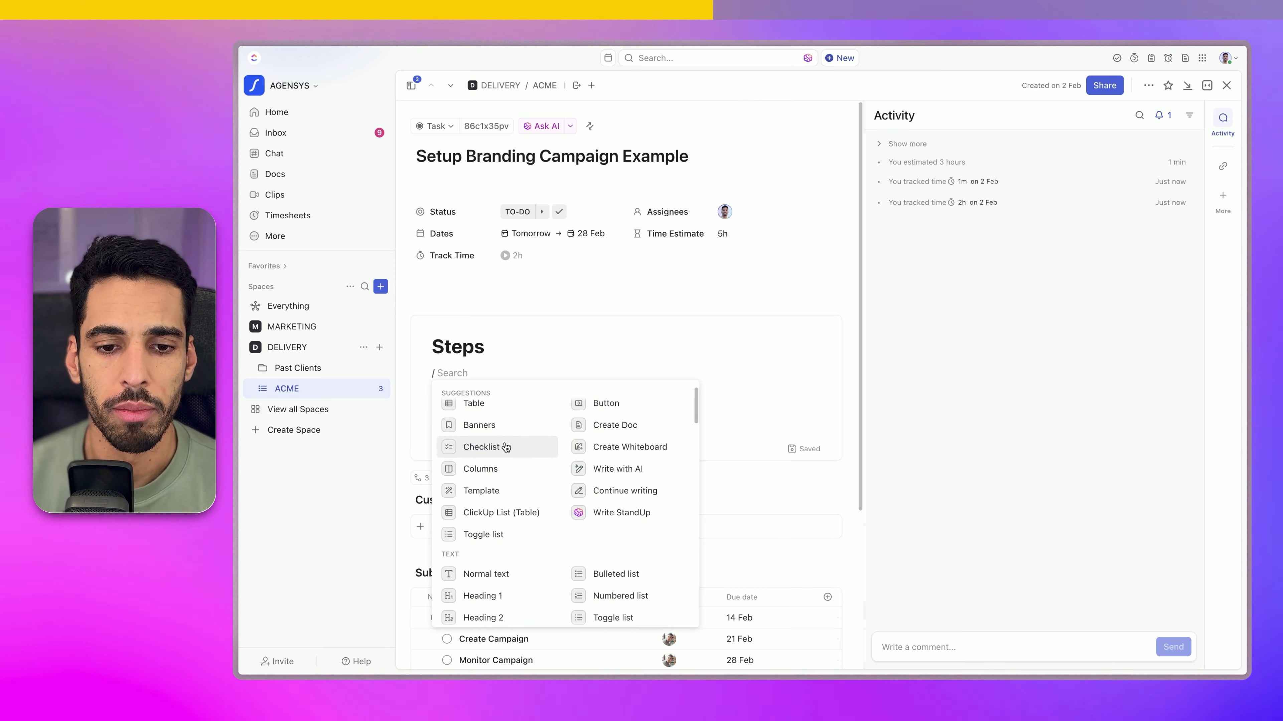
{"action": "scroll", "coordinate": [595, 510], "scroll_direction": "down", "scroll_amount": 2}
{"action": "left_click", "coordinate": [624, 534]}
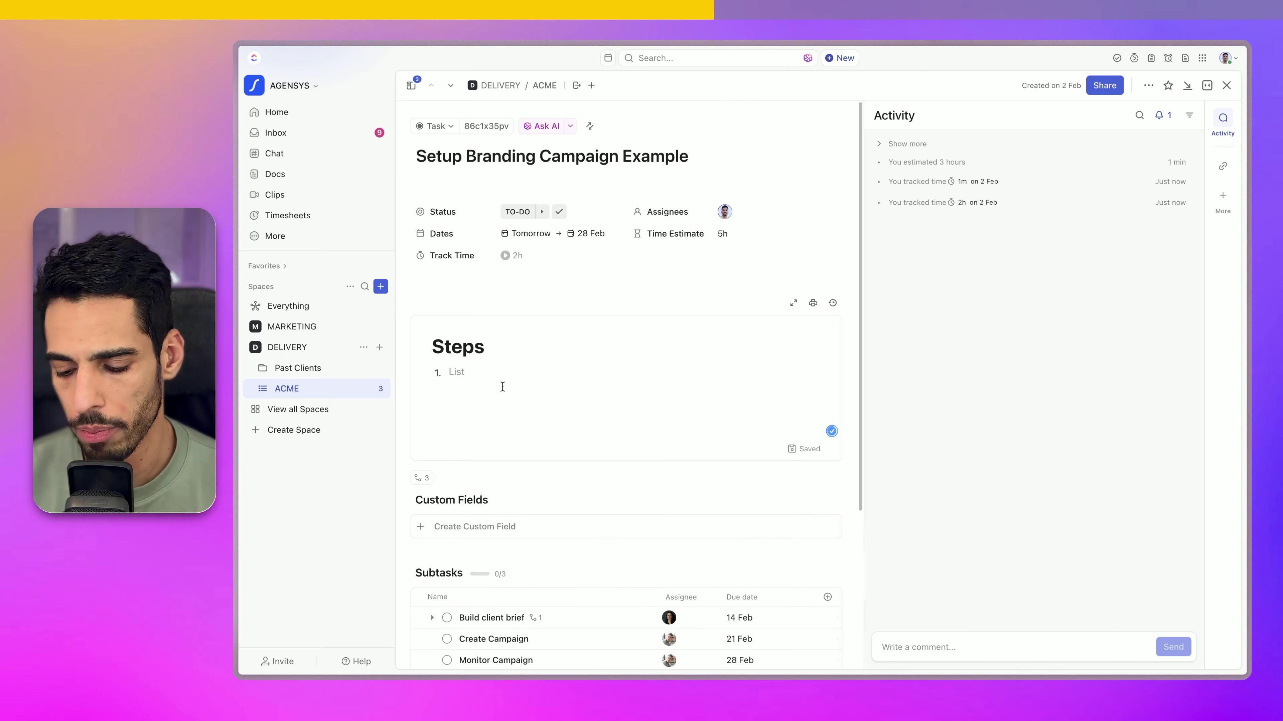
{"action": "type", "text": "Str"}
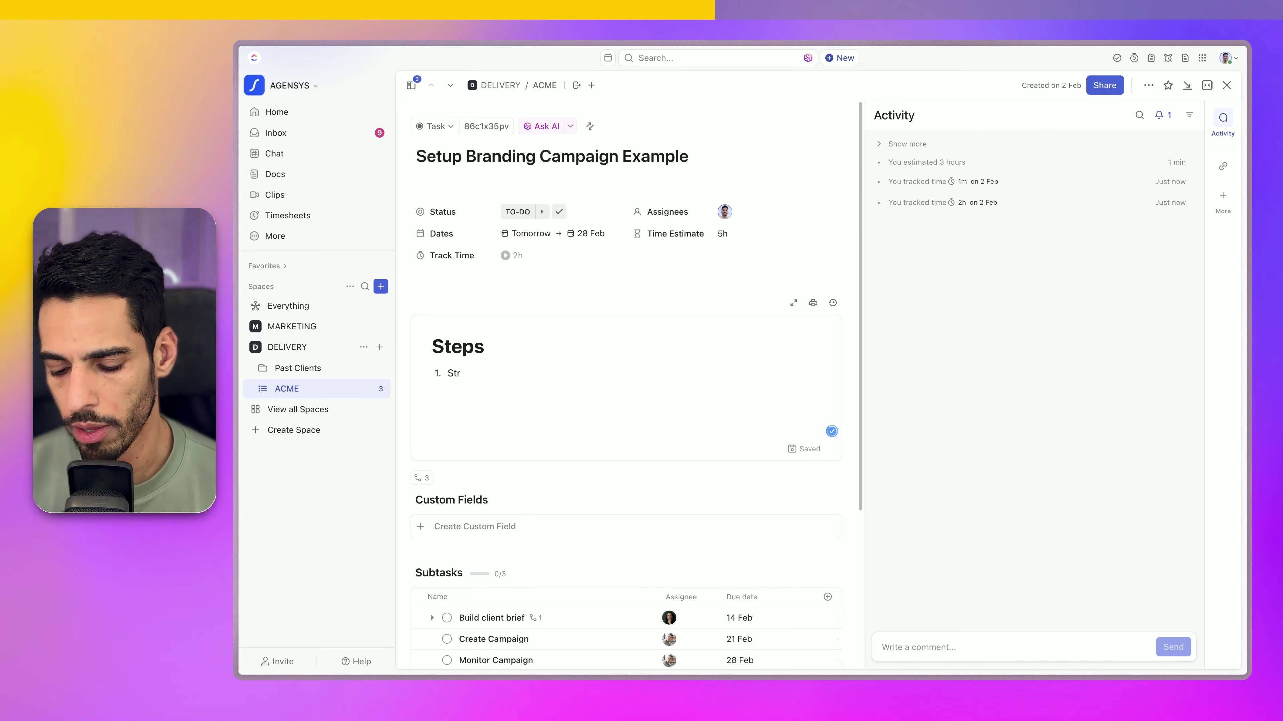
{"action": "type", "text": "p"}
{"action": "key", "text": "Return"}
{"action": "type", "text": "Step"}
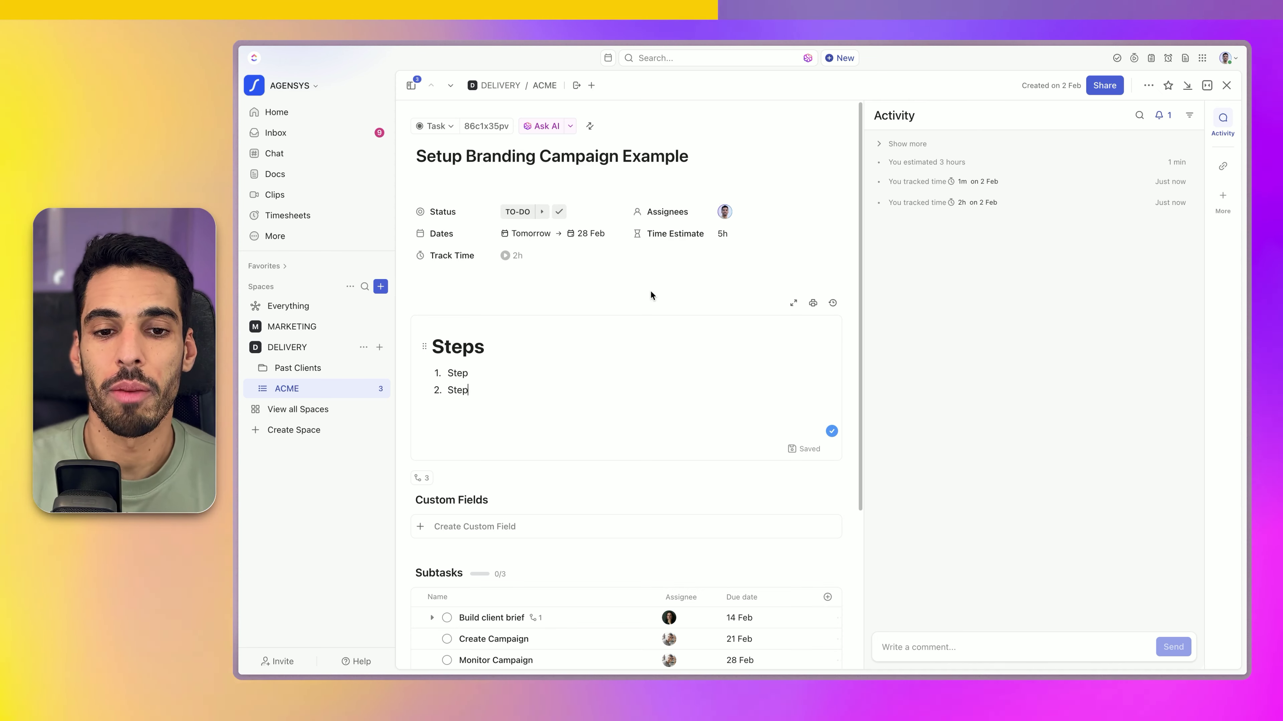
{"action": "left_click", "coordinate": [934, 646]}
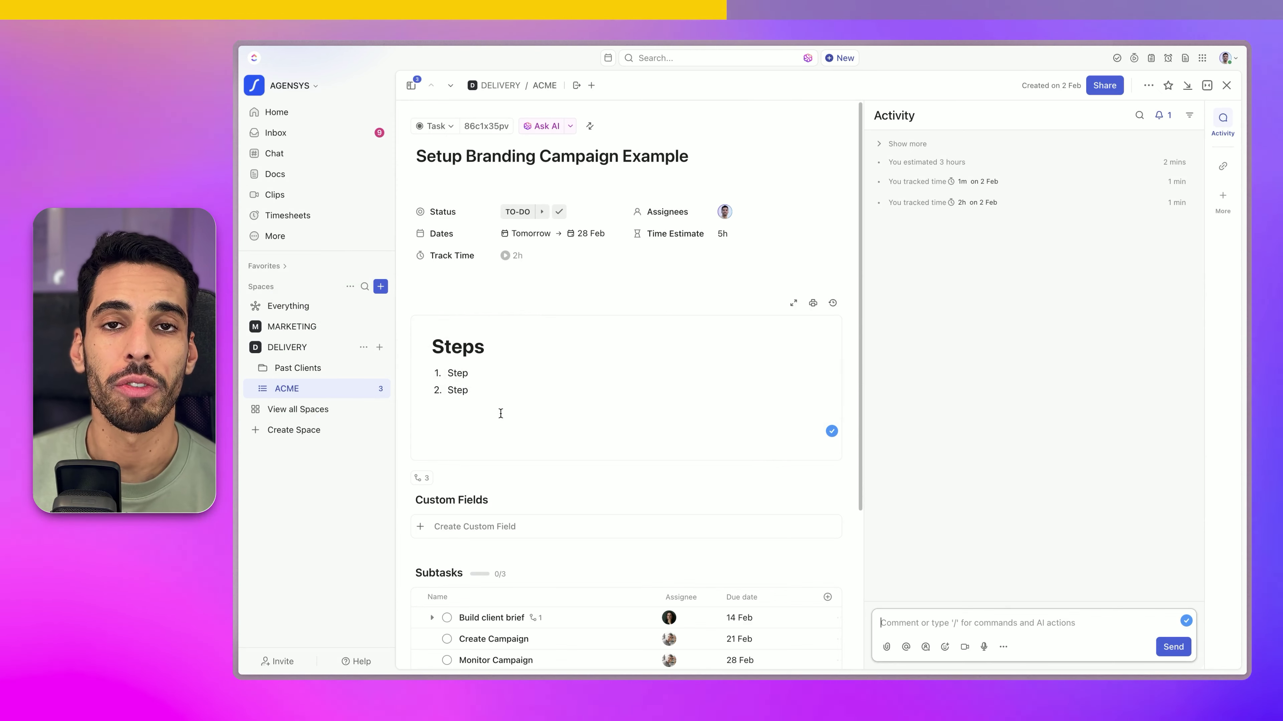
Insert an empty red banner below the numbered list in the task description
{"action": "left_click", "coordinate": [501, 413]}
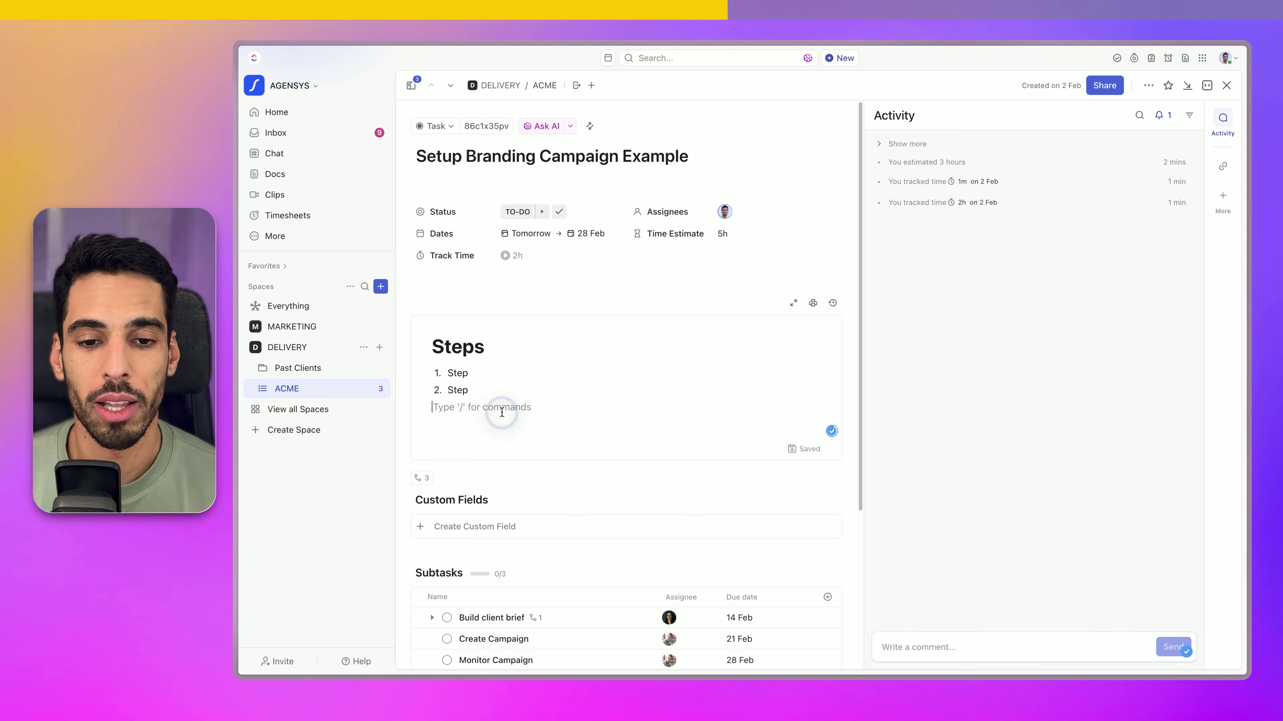
{"action": "type", "text": "/"}
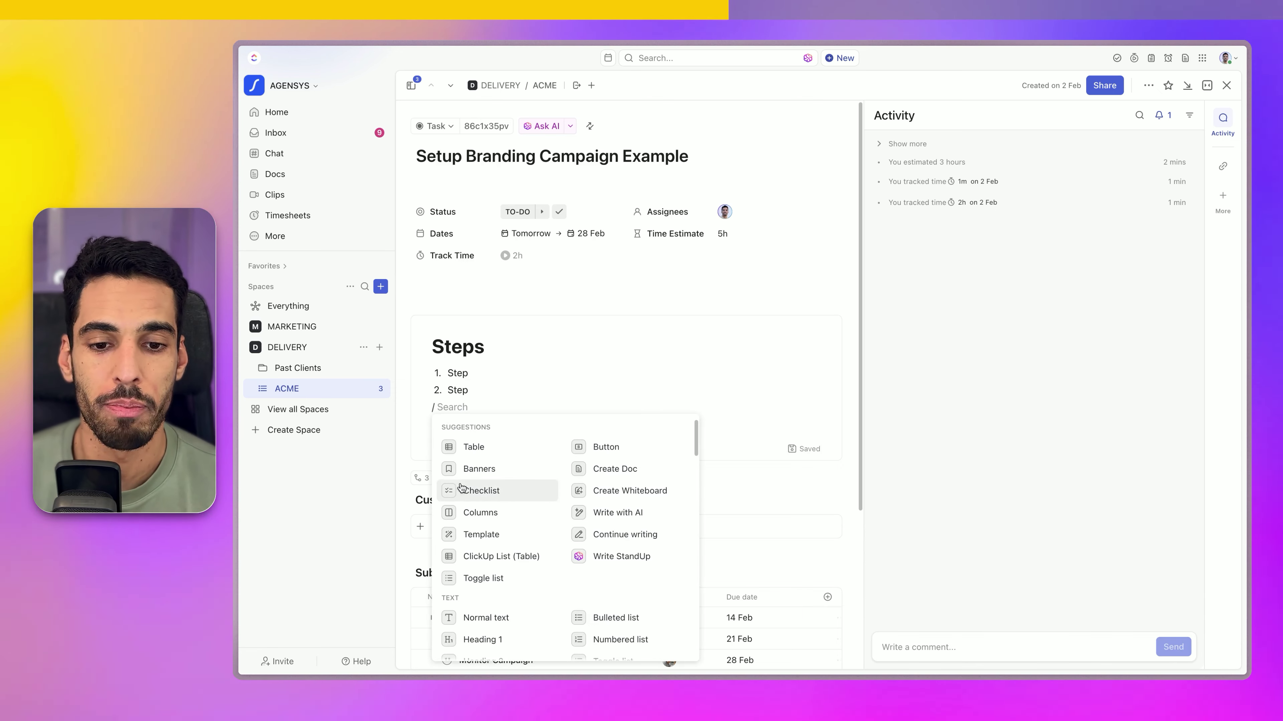
{"action": "left_click", "coordinate": [473, 479]}
{"action": "left_click", "coordinate": [477, 457]}
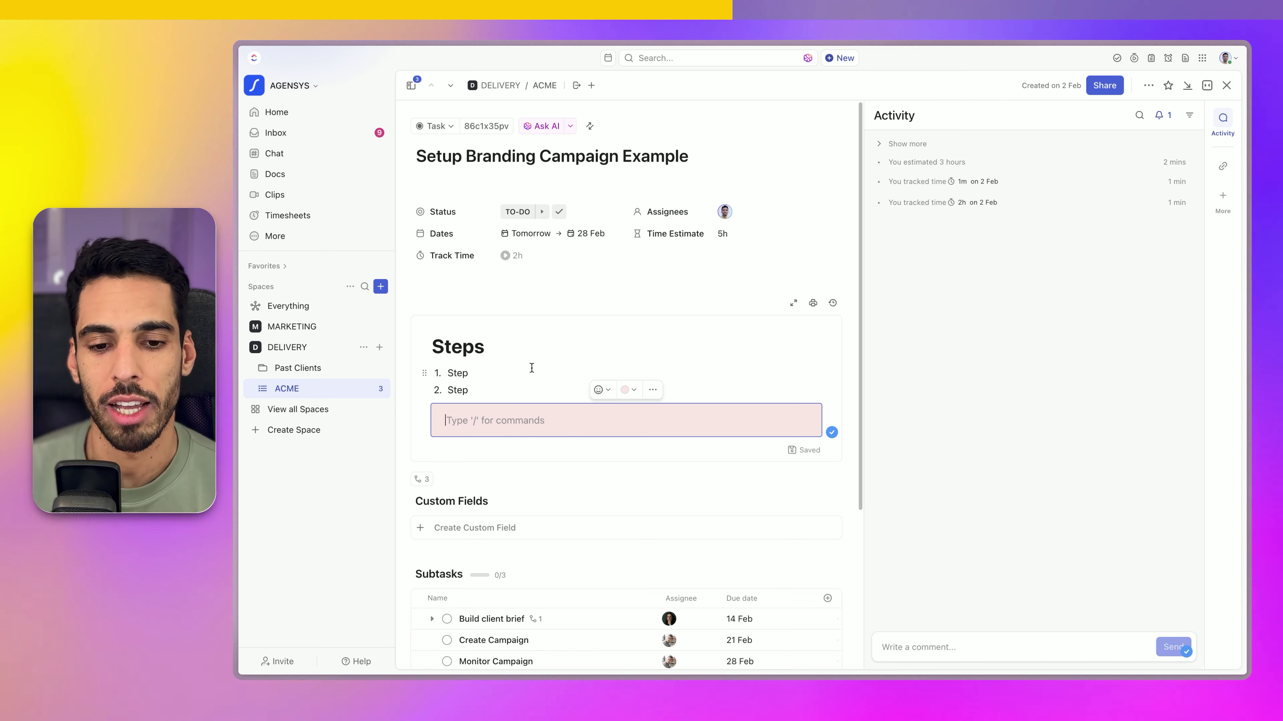
Create a custom field of type Website named "Website" on the task
{"action": "scroll", "coordinate": [509, 465], "scroll_direction": "down", "scroll_amount": 4}
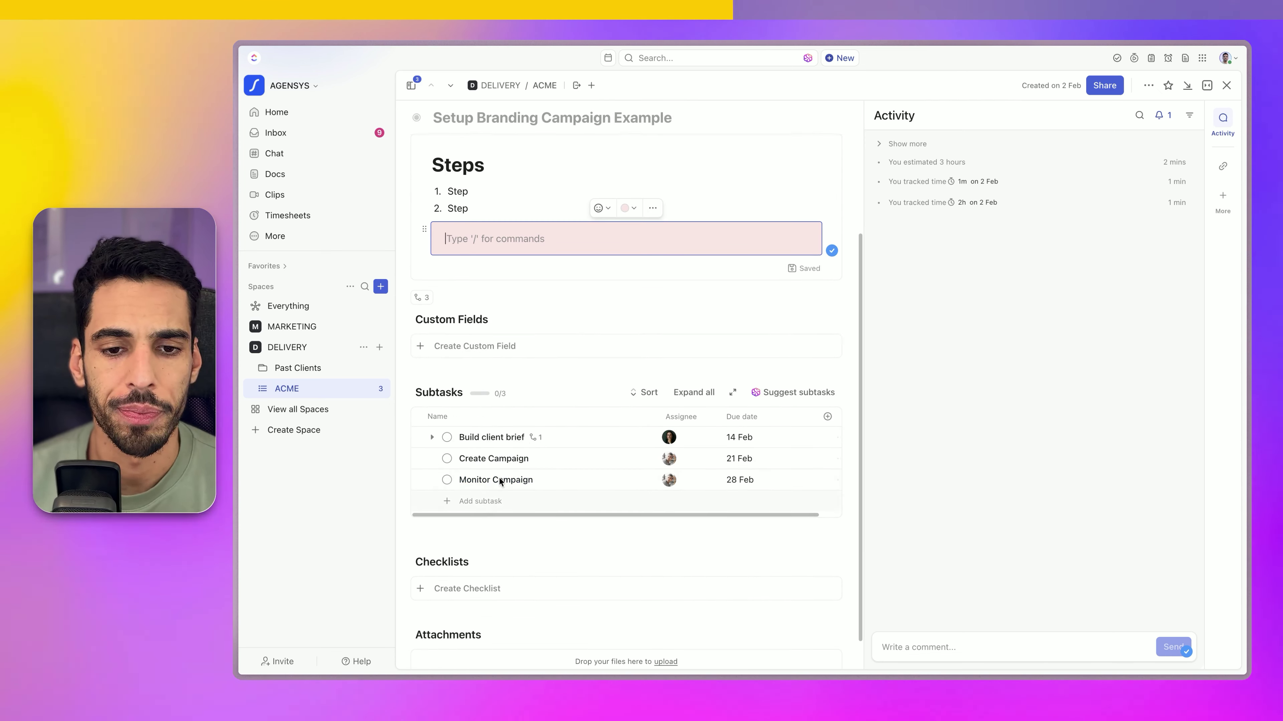
{"action": "left_click", "coordinate": [505, 347]}
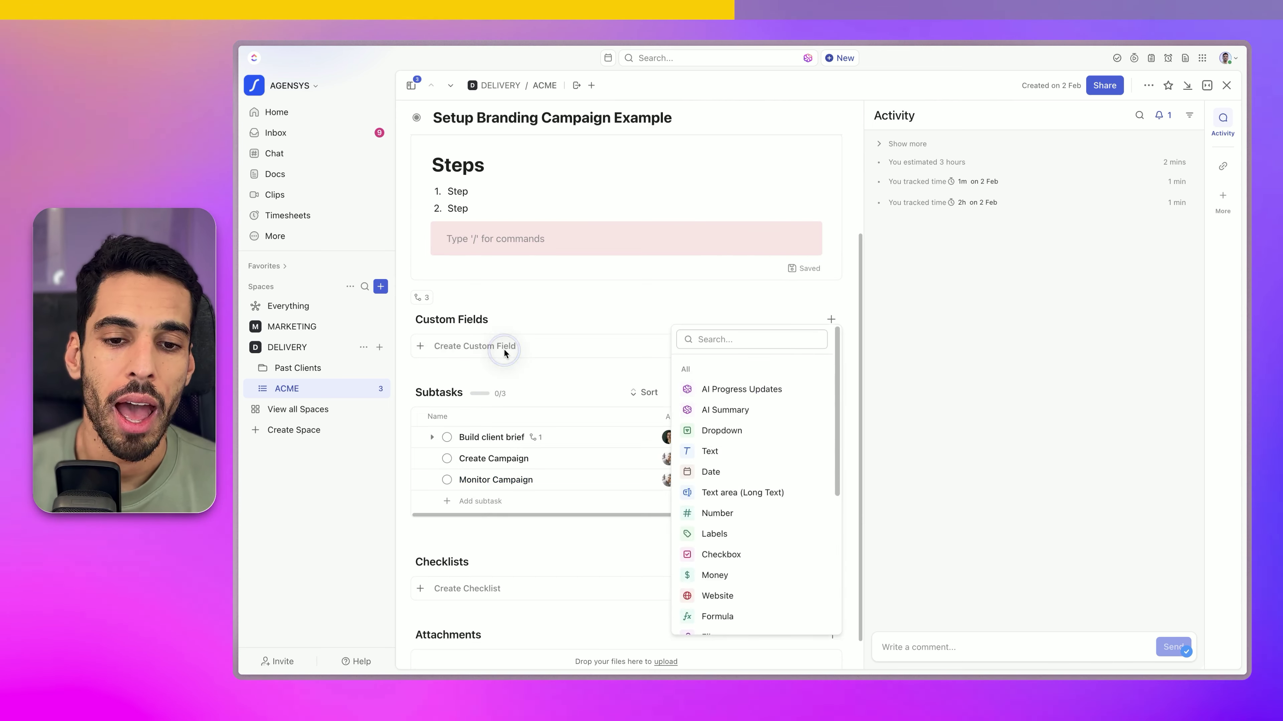
{"action": "scroll", "coordinate": [584, 487], "scroll_direction": "up", "scroll_amount": 3}
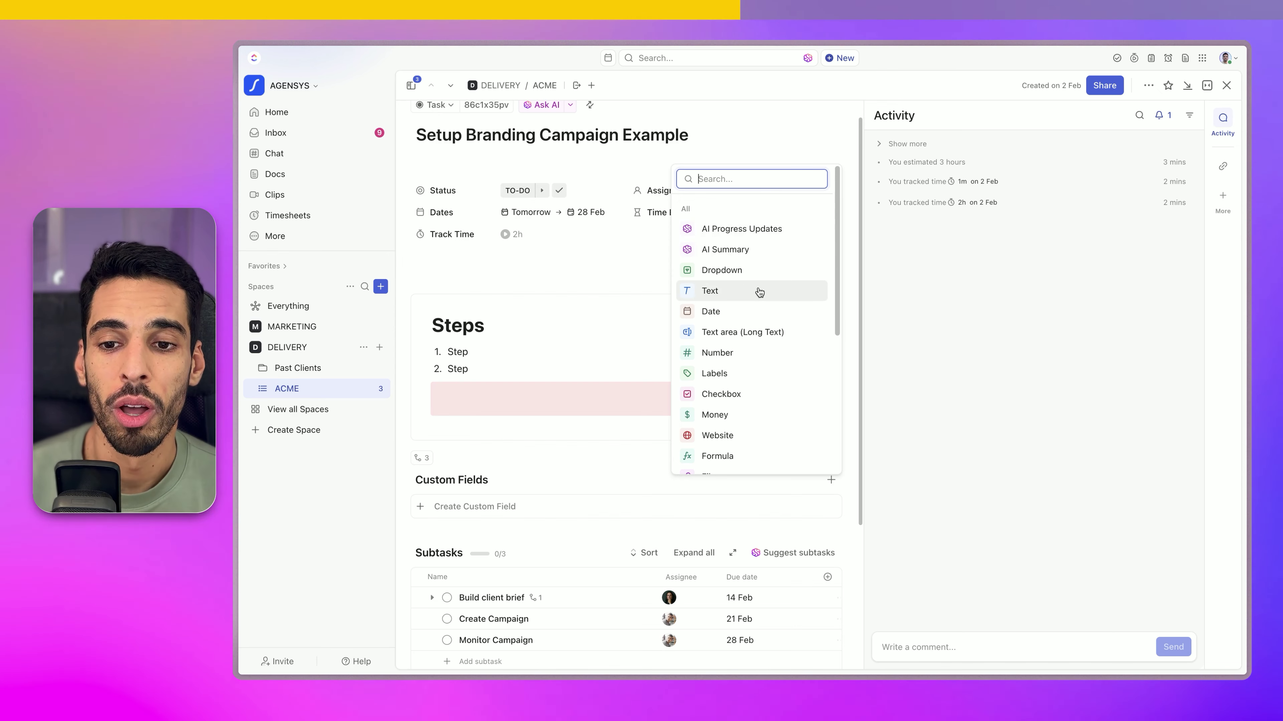
{"action": "scroll", "coordinate": [743, 339], "scroll_direction": "down", "scroll_amount": 3}
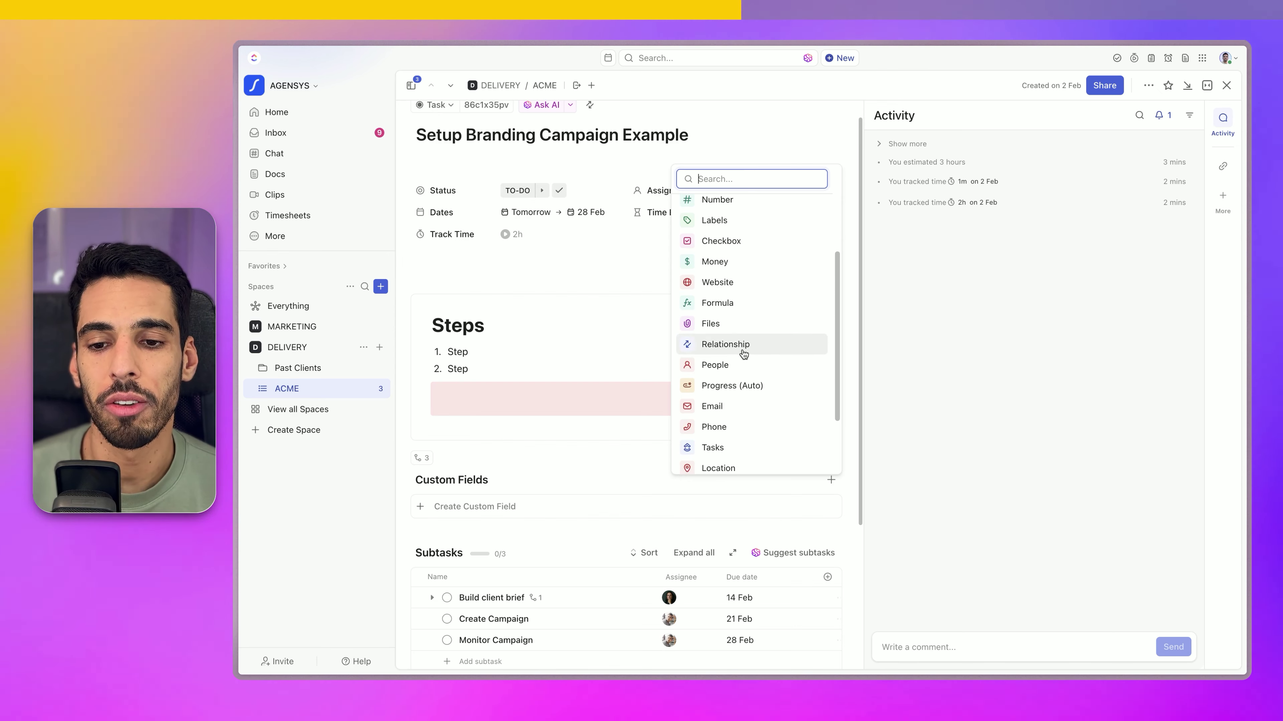
{"action": "scroll", "coordinate": [743, 349], "scroll_direction": "down", "scroll_amount": 2}
{"action": "scroll", "coordinate": [740, 353], "scroll_direction": "up", "scroll_amount": 5}
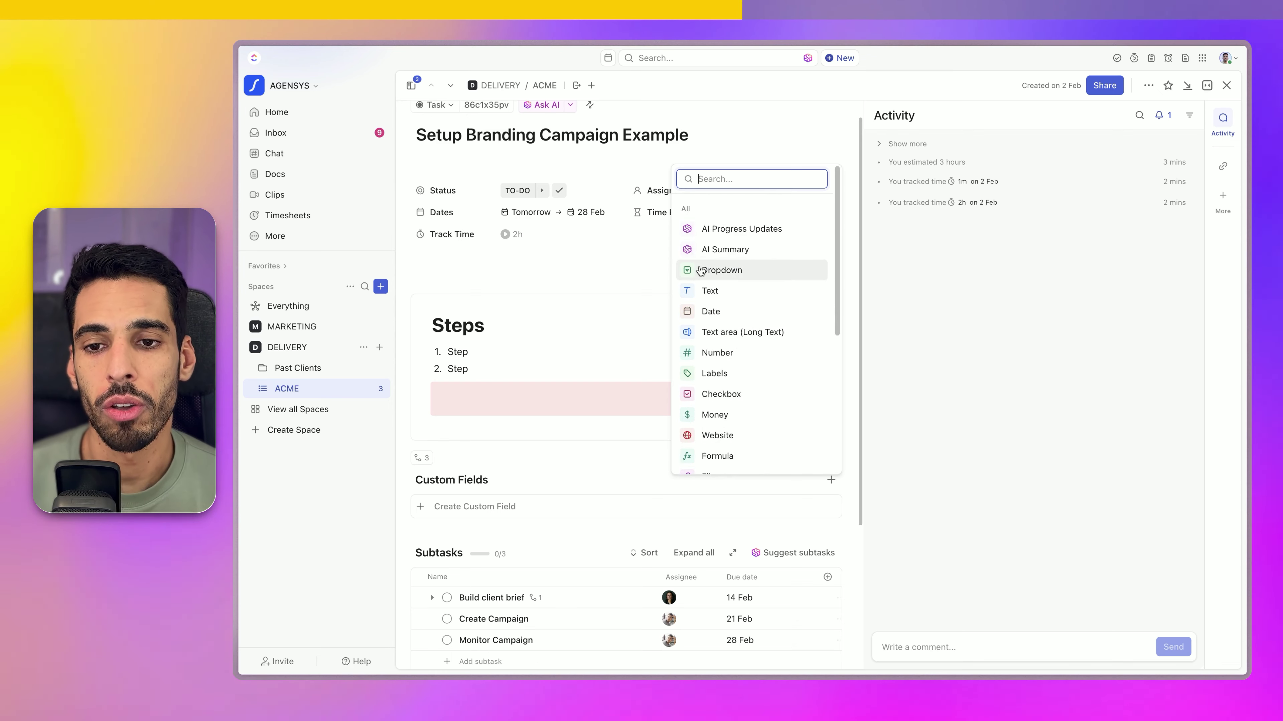
{"action": "scroll", "coordinate": [732, 349], "scroll_direction": "down", "scroll_amount": 5}
{"action": "scroll", "coordinate": [712, 293], "scroll_direction": "up", "scroll_amount": 4}
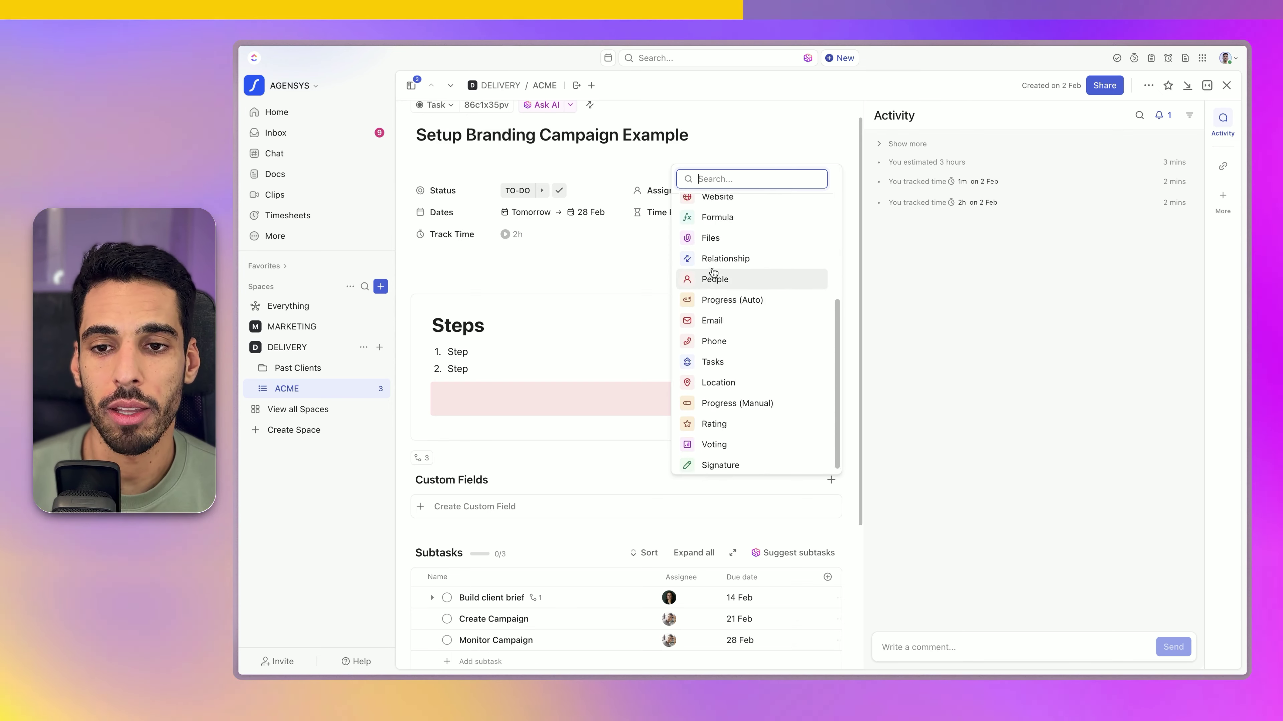
{"action": "left_click", "coordinate": [716, 370]}
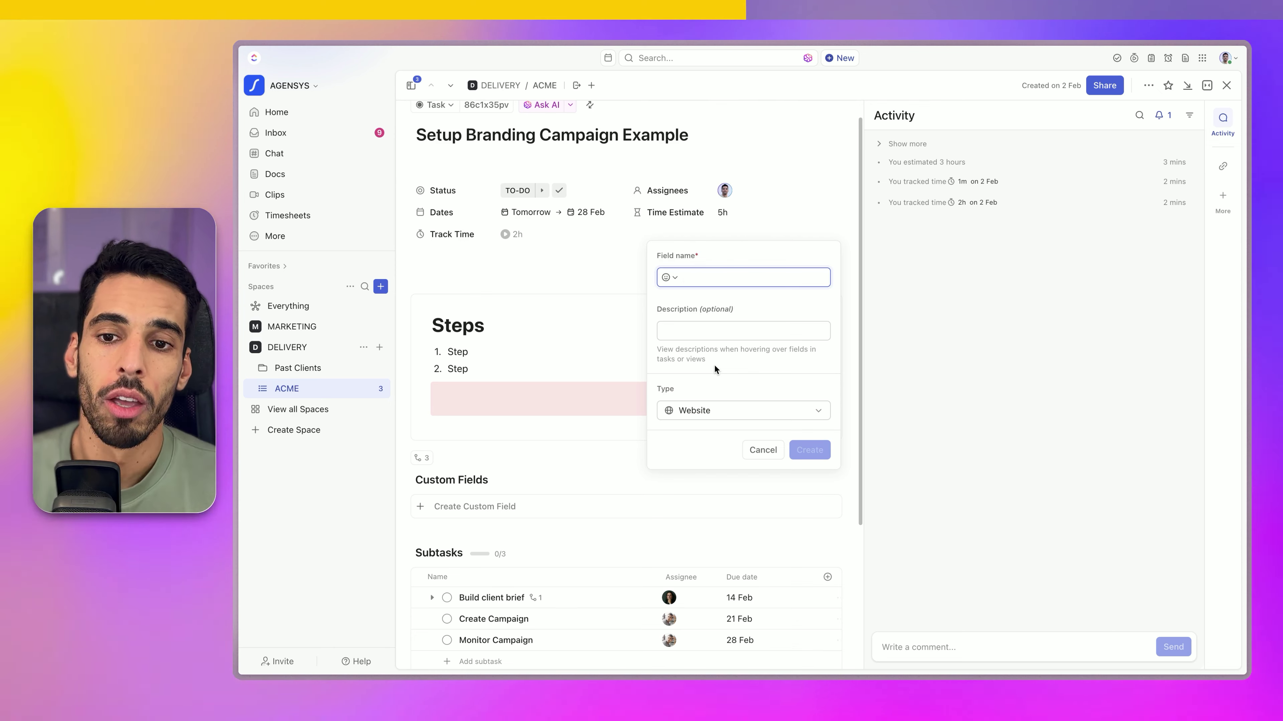
{"action": "type", "text": "Website"}
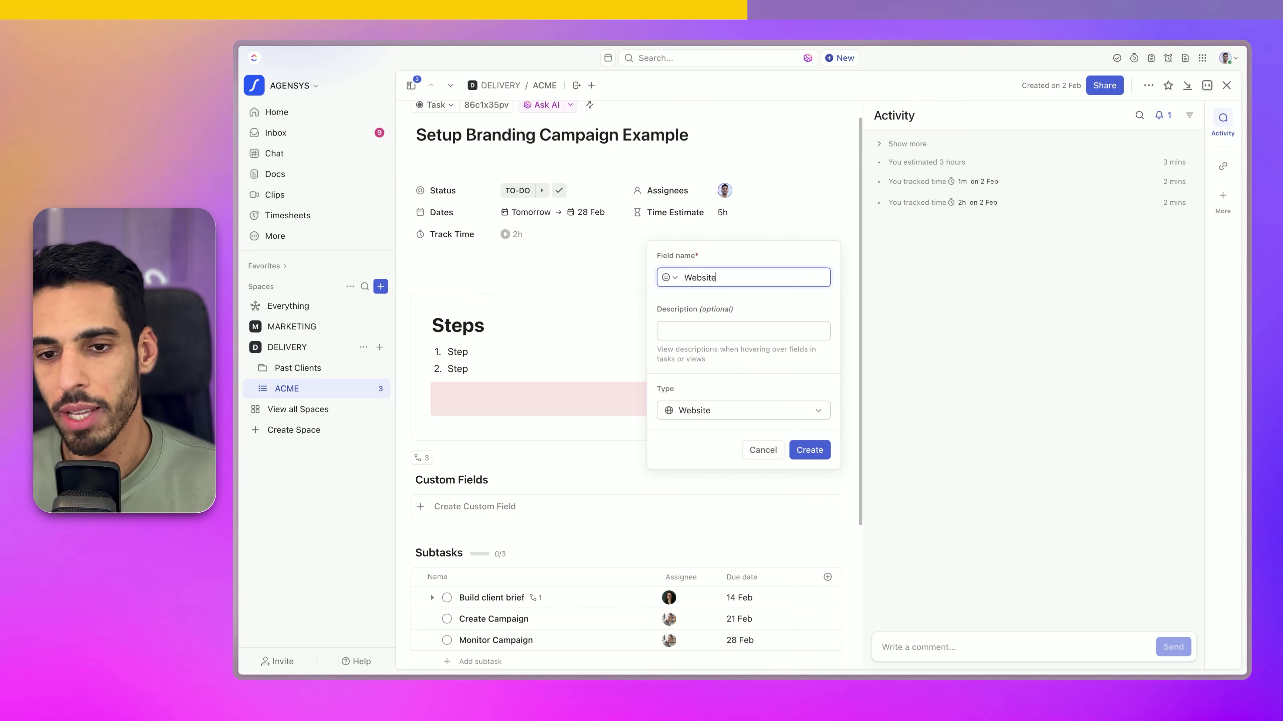
{"action": "left_click", "coordinate": [810, 450]}
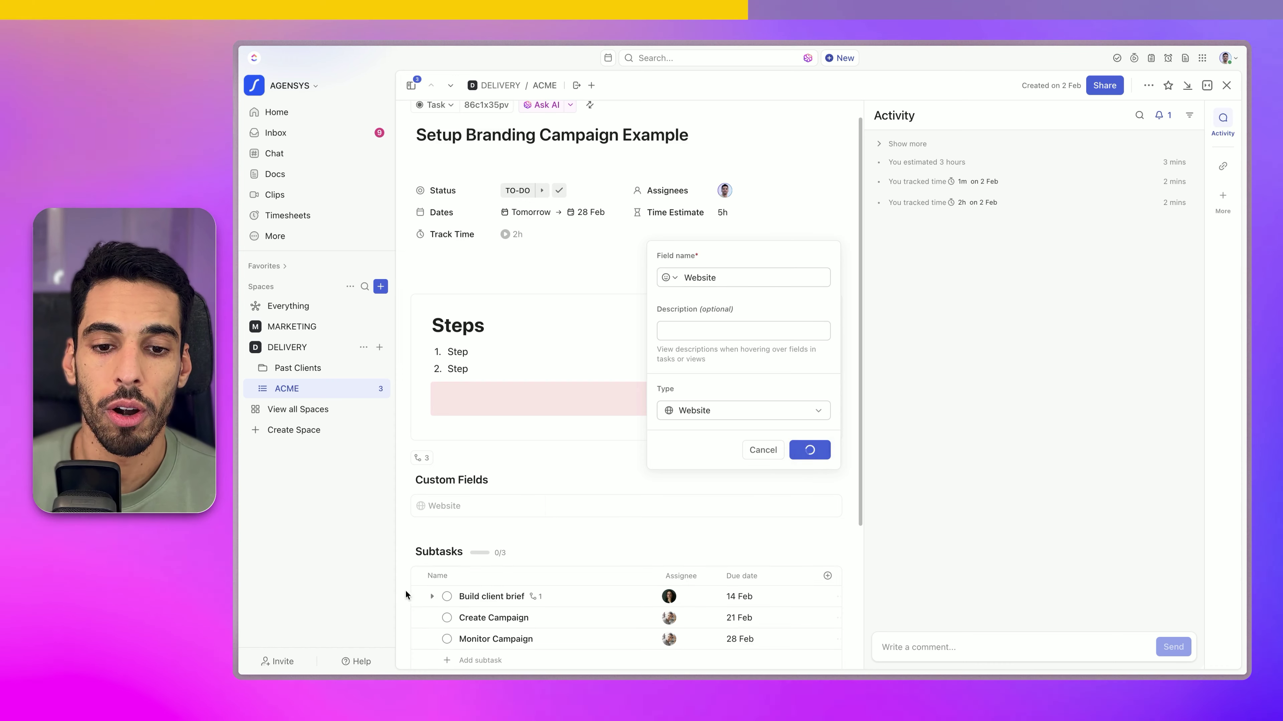
Discard the leftover field form and set the task's Website custom field to upsys-consulting.com
{"action": "left_click", "coordinate": [564, 504]}
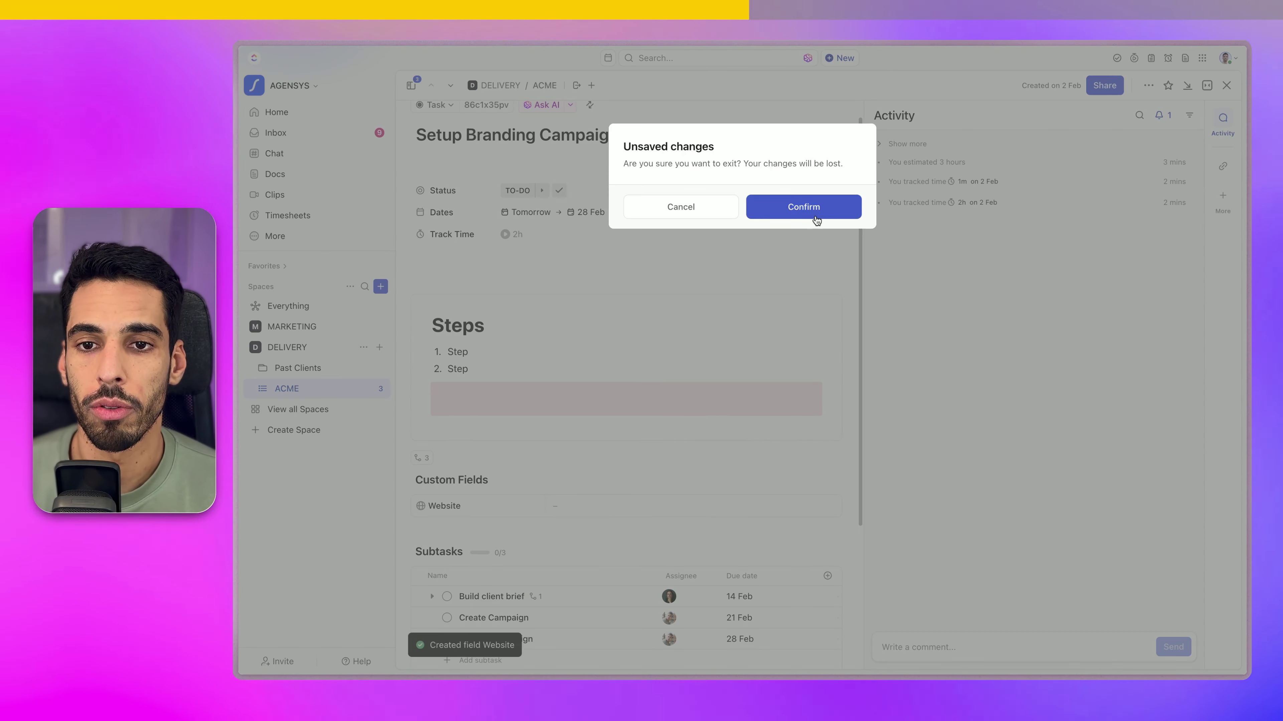
{"action": "left_click", "coordinate": [814, 209]}
{"action": "left_click", "coordinate": [599, 506]}
{"action": "type", "text": "upsys-consulting.com"}
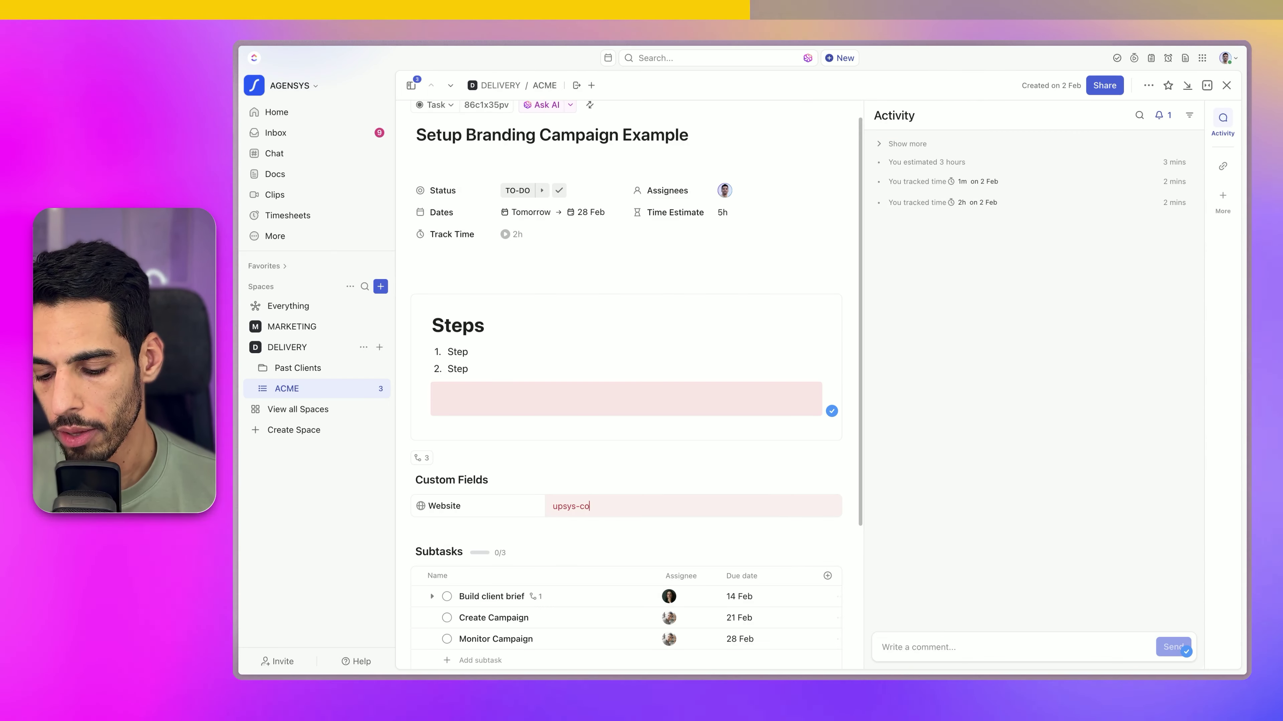
{"action": "key", "text": "Return"}
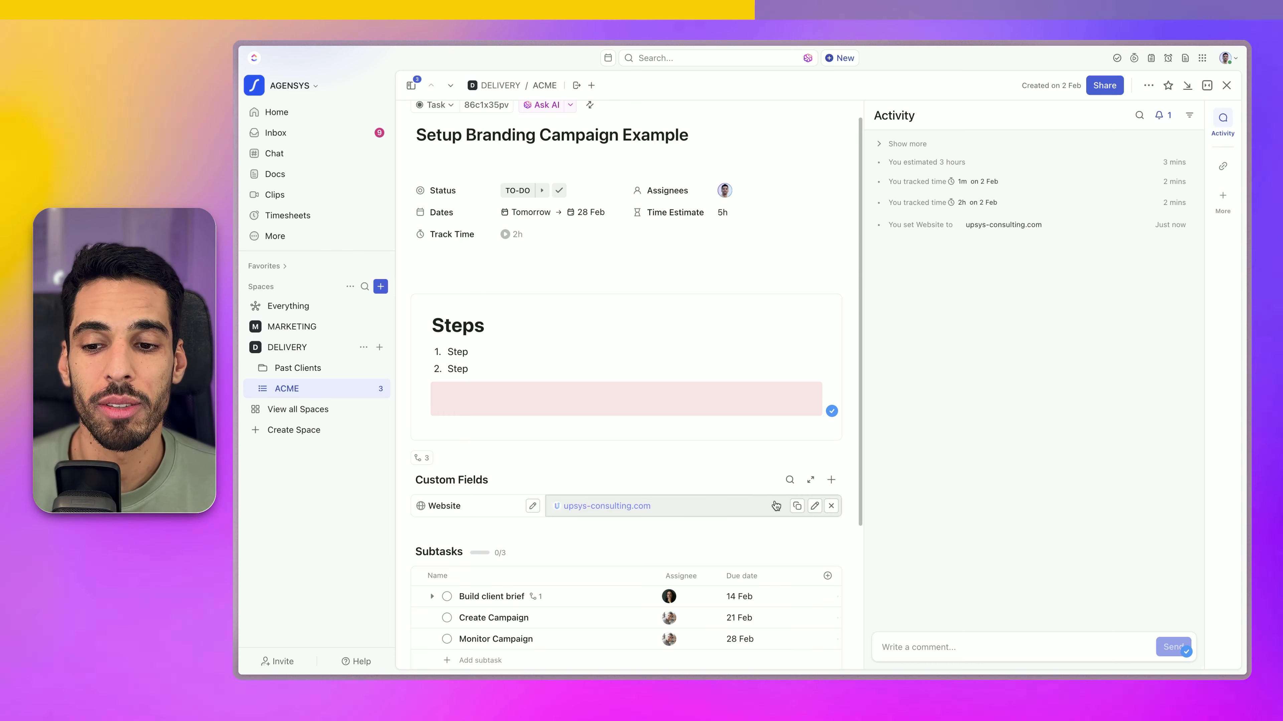
Look at the custom field search and the options for adding another field to the task
{"action": "left_click", "coordinate": [789, 479]}
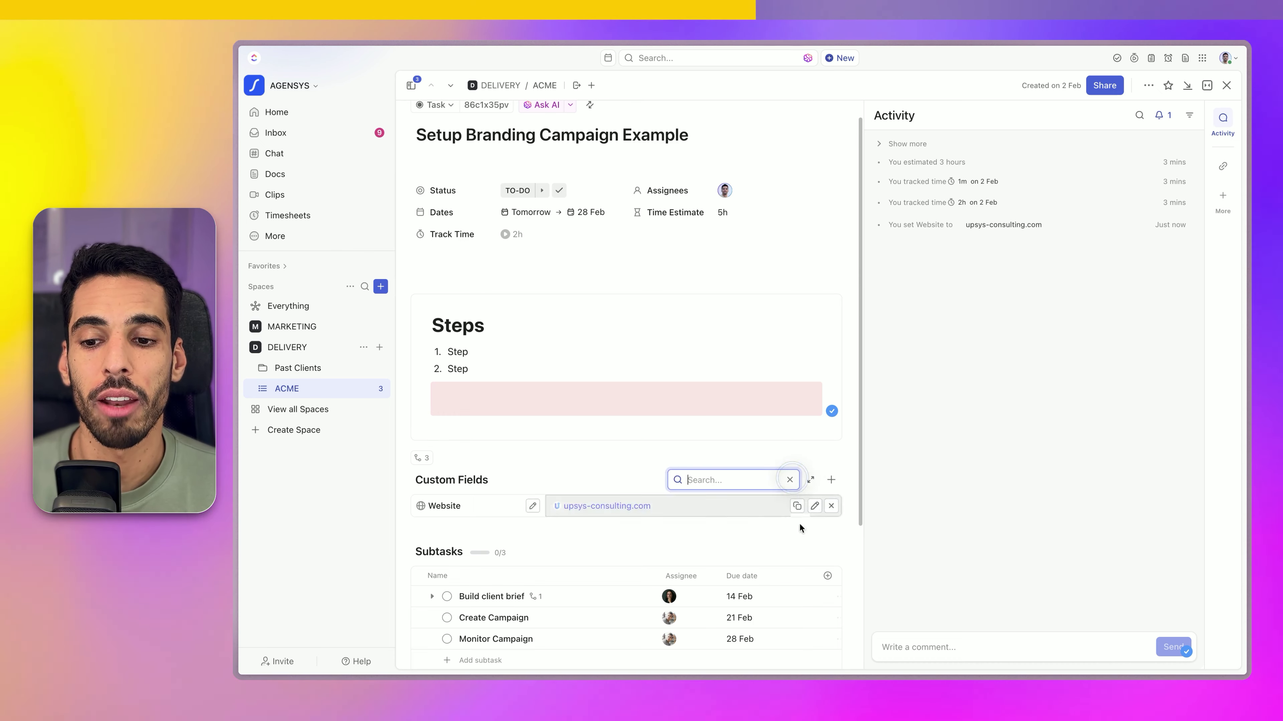
{"action": "left_click", "coordinate": [828, 480]}
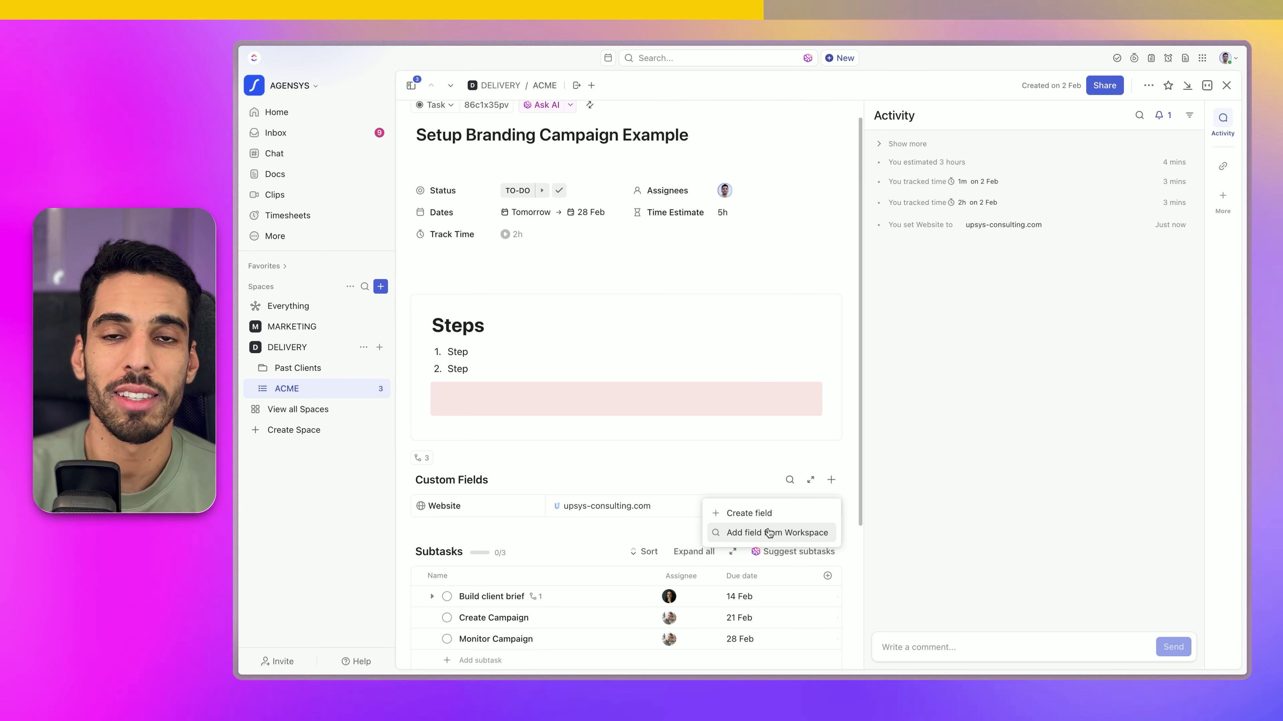
Add a checklist with the default name to the task and give it two items, each named "Step"
{"action": "scroll", "coordinate": [606, 577], "scroll_direction": "down", "scroll_amount": 4}
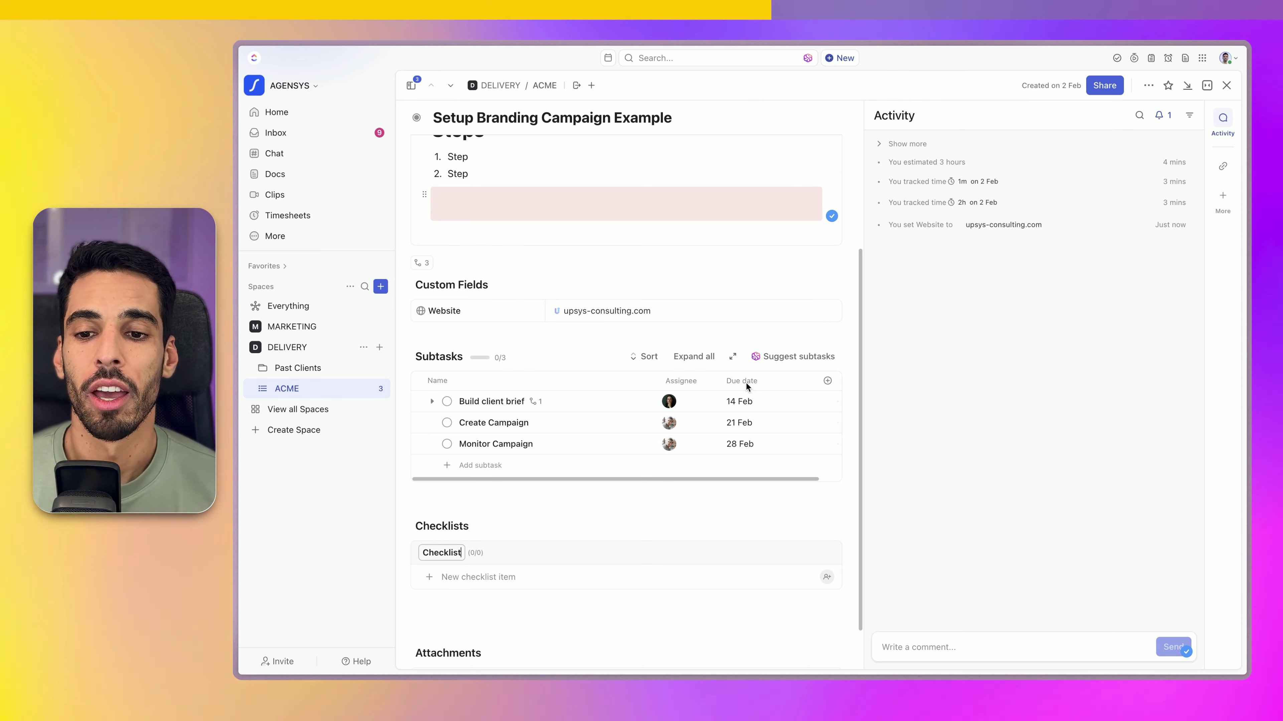
{"action": "scroll", "coordinate": [485, 277], "scroll_direction": "up", "scroll_amount": 3}
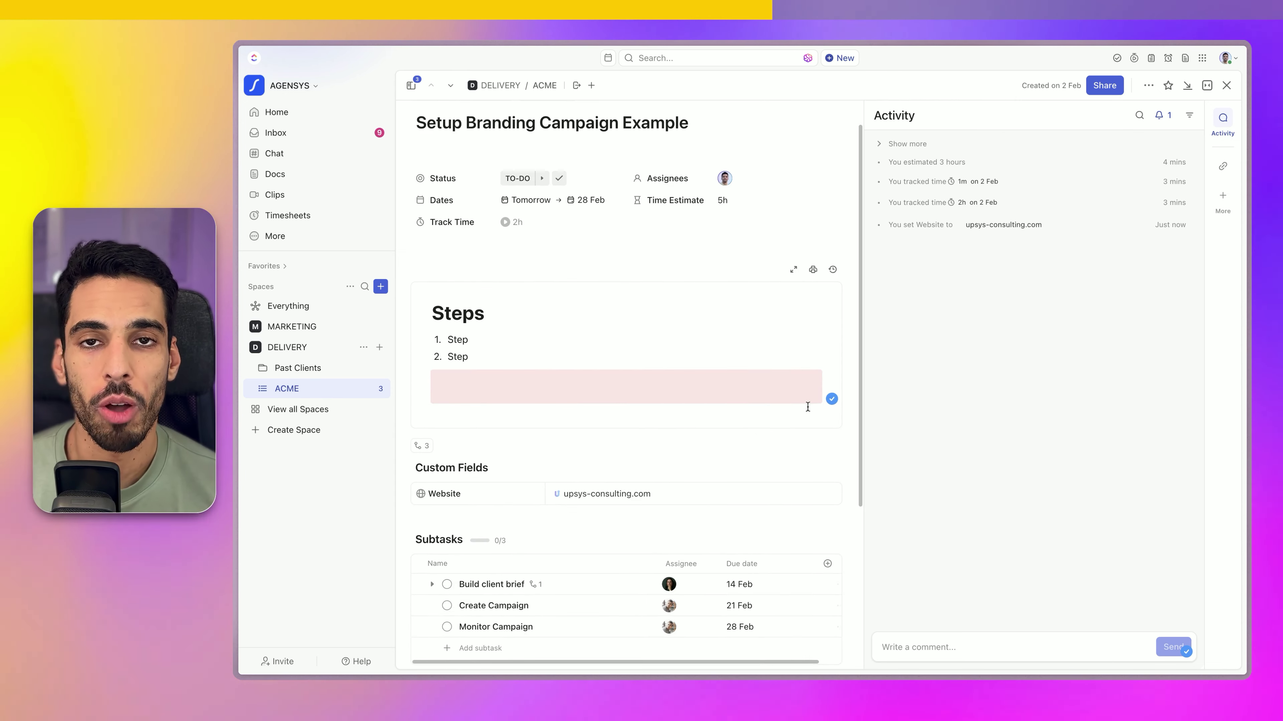
{"action": "scroll", "coordinate": [707, 410], "scroll_direction": "down", "scroll_amount": 2}
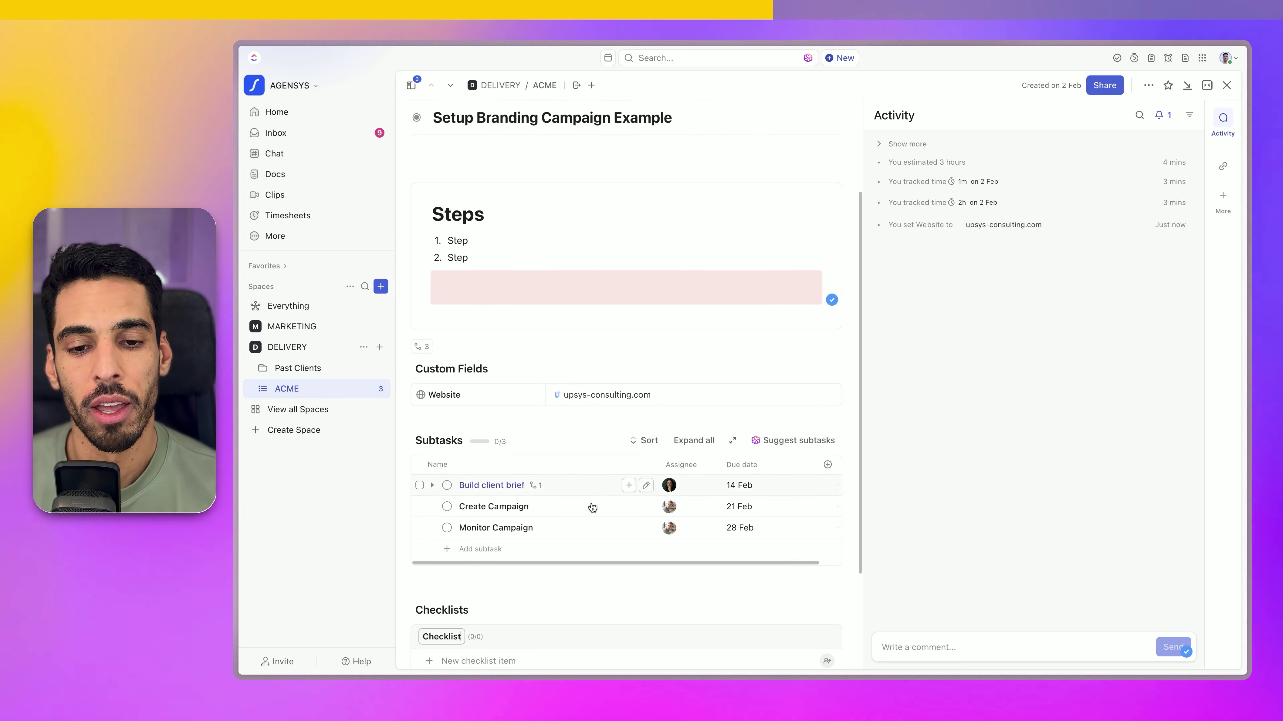
{"action": "scroll", "coordinate": [557, 516], "scroll_direction": "down", "scroll_amount": 2}
{"action": "left_click", "coordinate": [479, 548]}
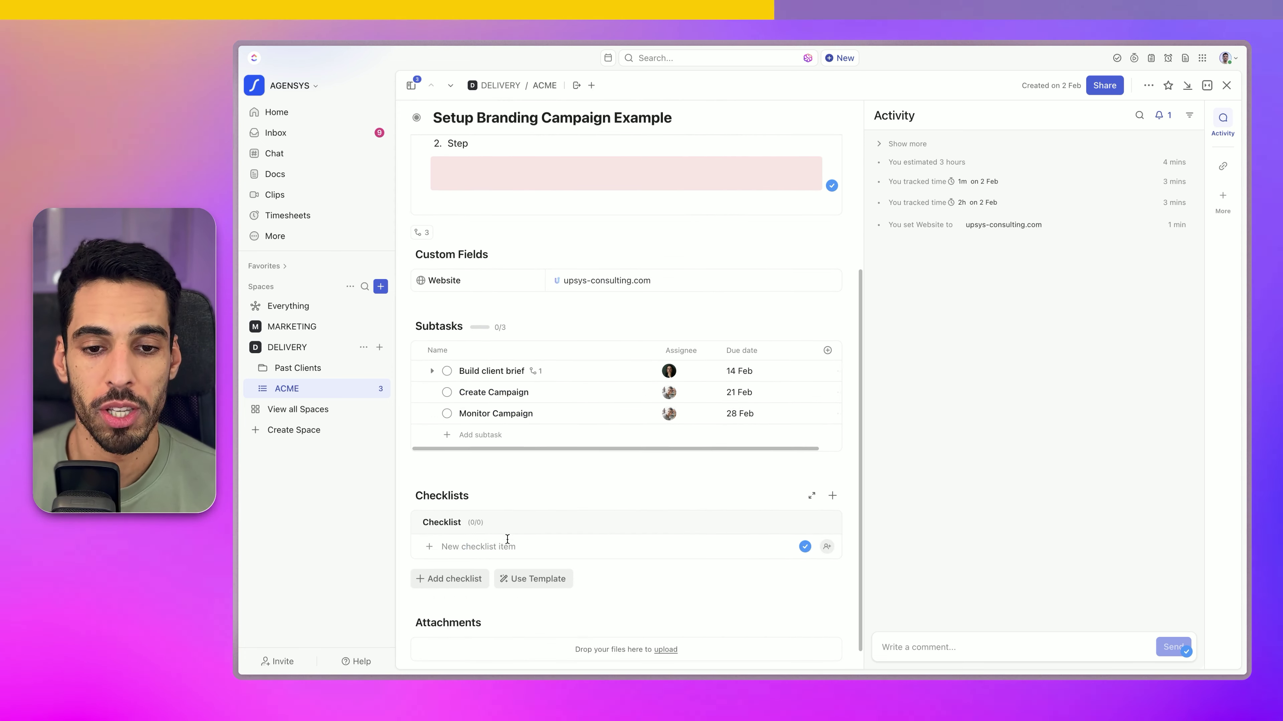
{"action": "type", "text": "Step"}
{"action": "key", "text": "Return"}
{"action": "type", "text": "Step"}
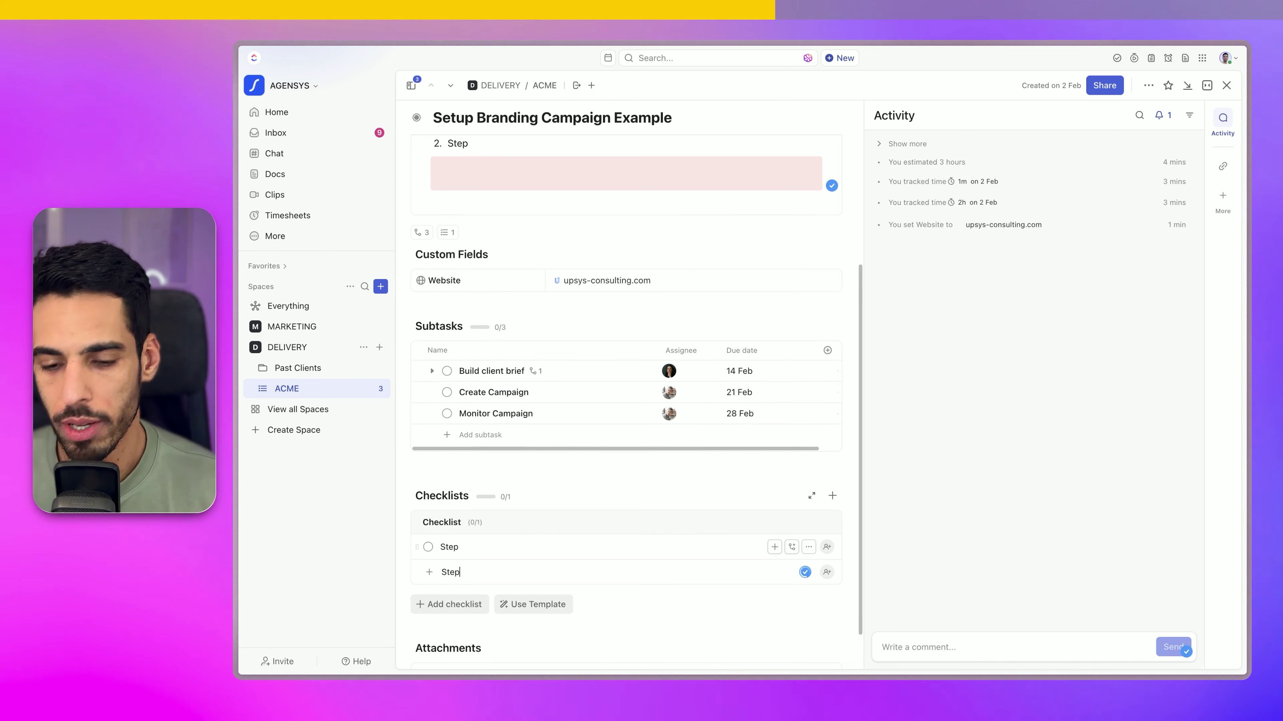
{"action": "key", "text": "Return"}
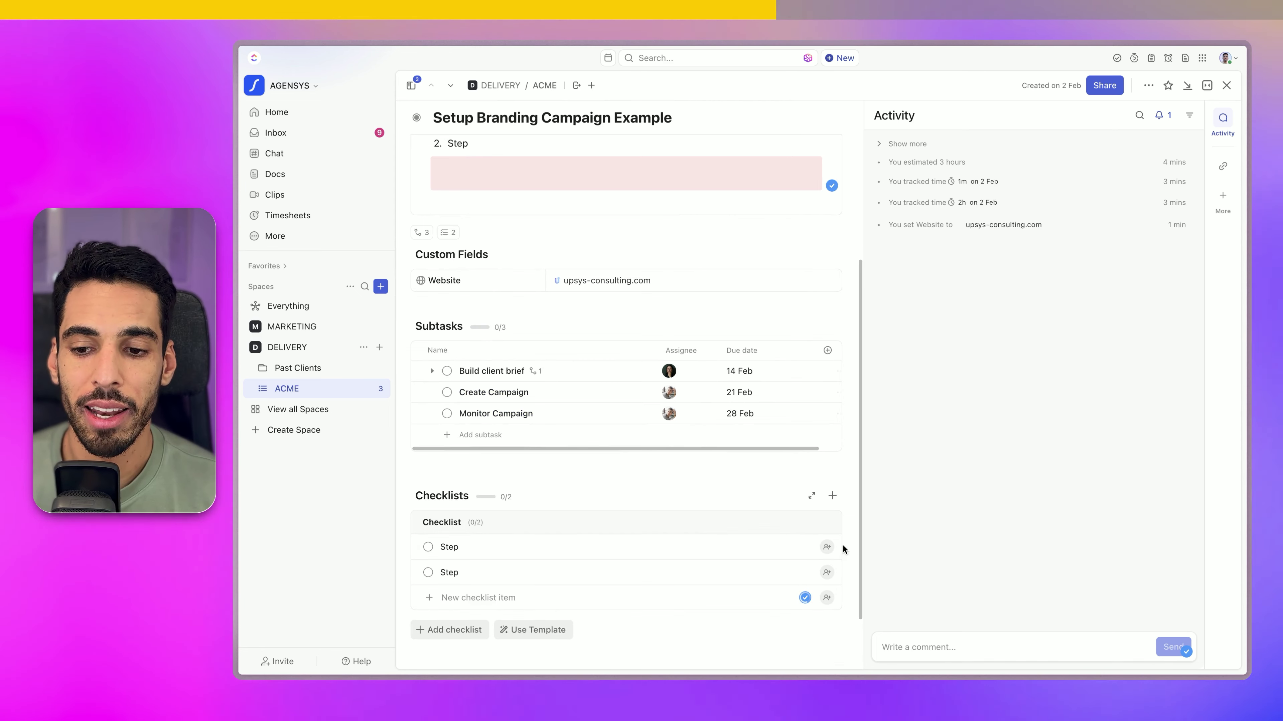
Assign the first checklist item to the Build client brief subtask's assignee and the second to the Create Campaign subtask's assignee
{"action": "left_click", "coordinate": [827, 547]}
{"action": "left_click", "coordinate": [867, 535]}
{"action": "left_click", "coordinate": [791, 573]}
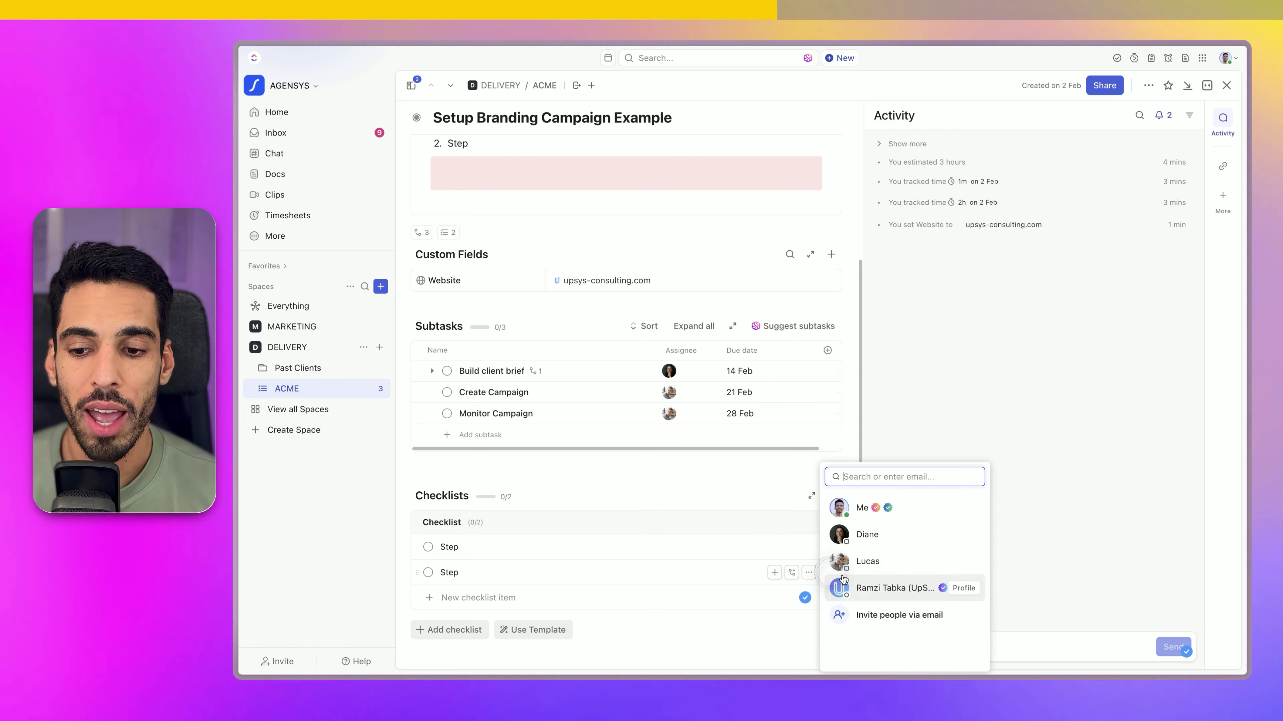
{"action": "left_click", "coordinate": [865, 562]}
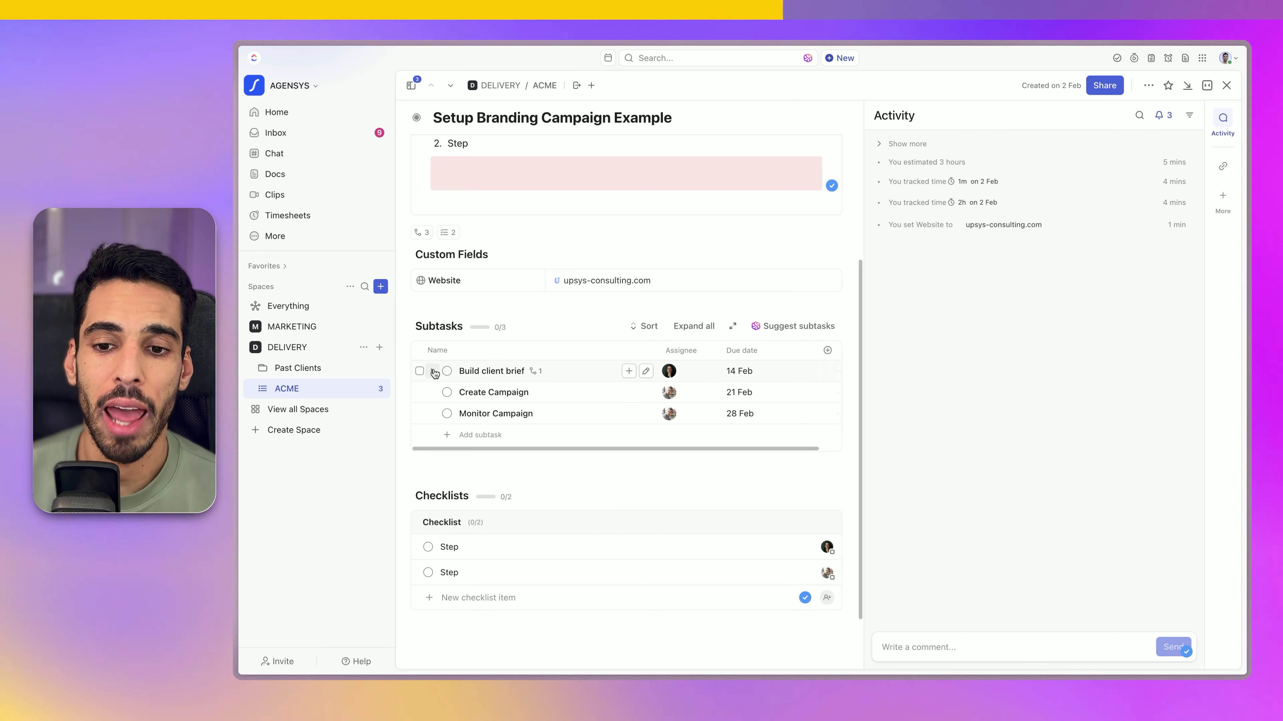
Look at the subtask nested under Build client brief and show the options for adding attachments to the task
{"action": "left_click", "coordinate": [434, 371]}
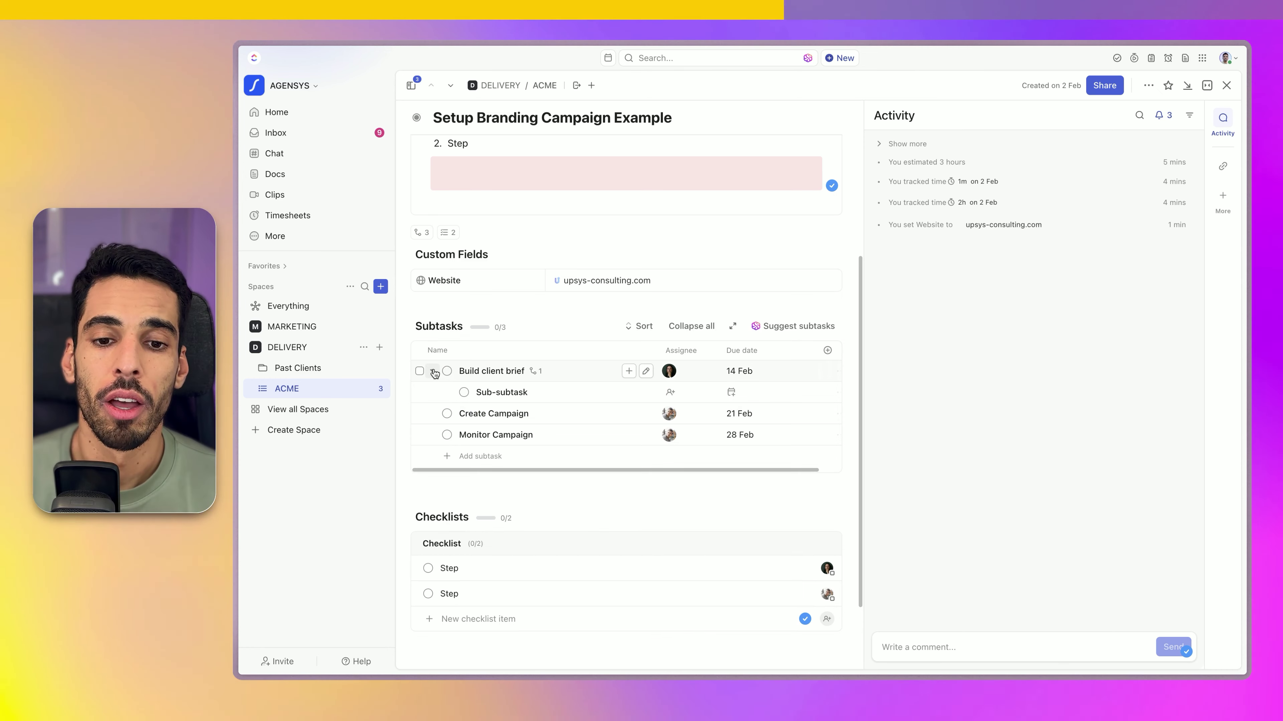
{"action": "left_click", "coordinate": [434, 372]}
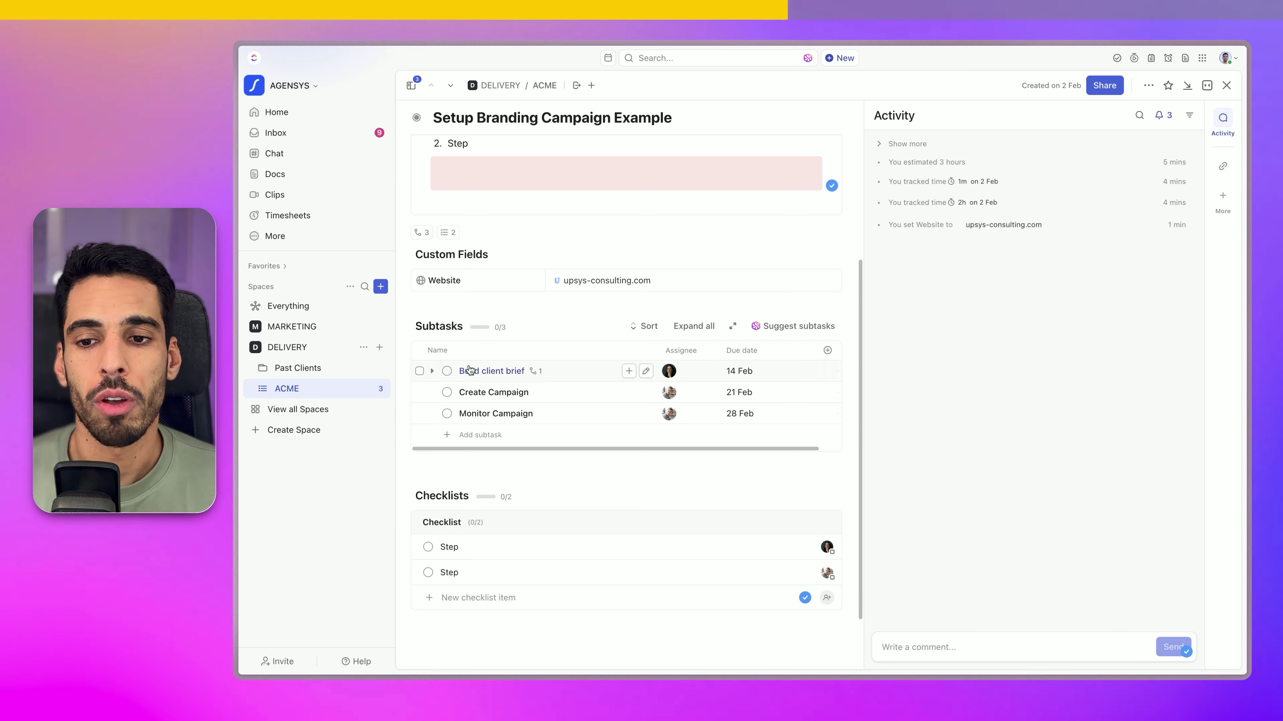
{"action": "scroll", "coordinate": [590, 598], "scroll_direction": "down", "scroll_amount": 2}
{"action": "left_click", "coordinate": [667, 626]}
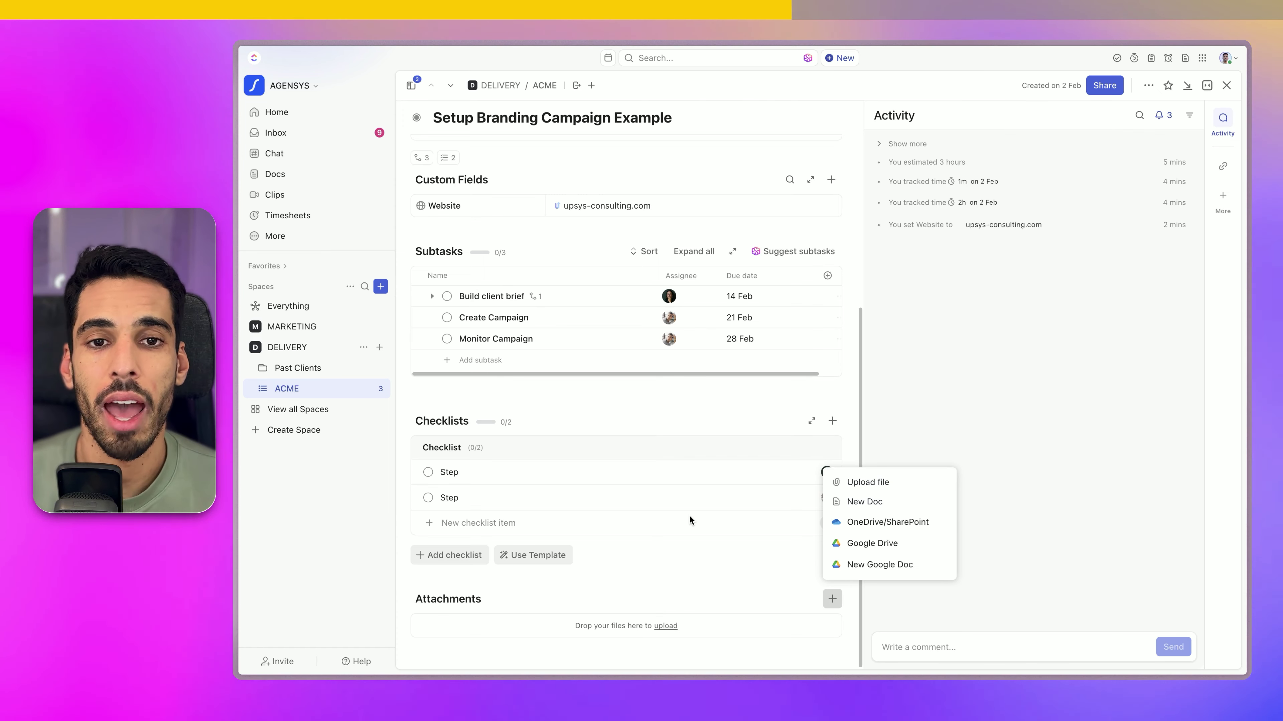
Look over the options for adding attachments to the task and expand its full activity history
{"action": "left_click", "coordinate": [917, 397]}
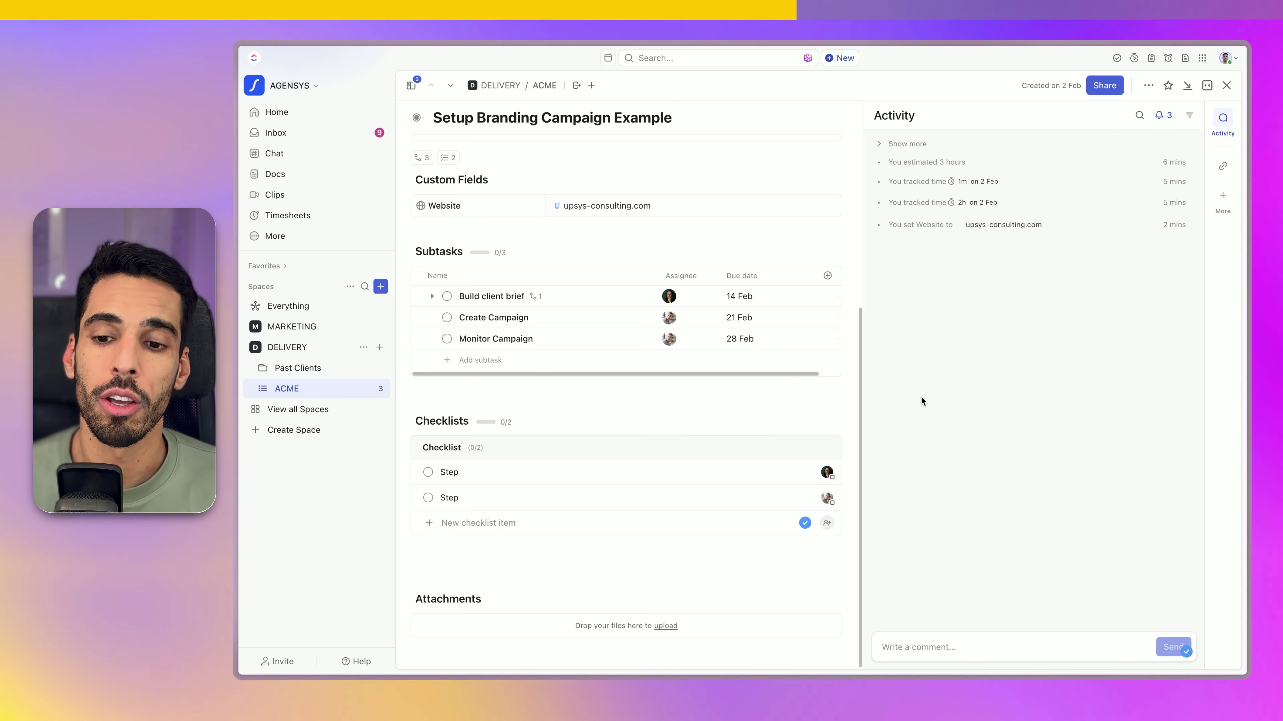
{"action": "left_click", "coordinate": [830, 599]}
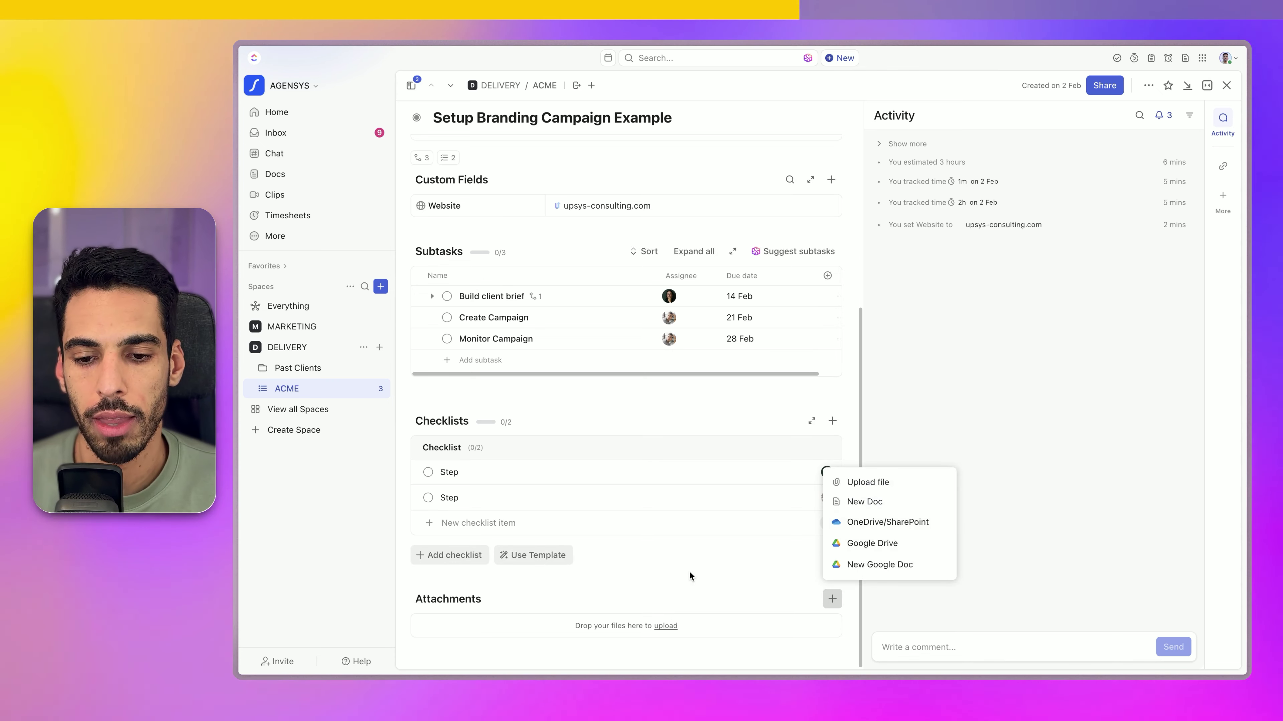
{"action": "left_click", "coordinate": [920, 600]}
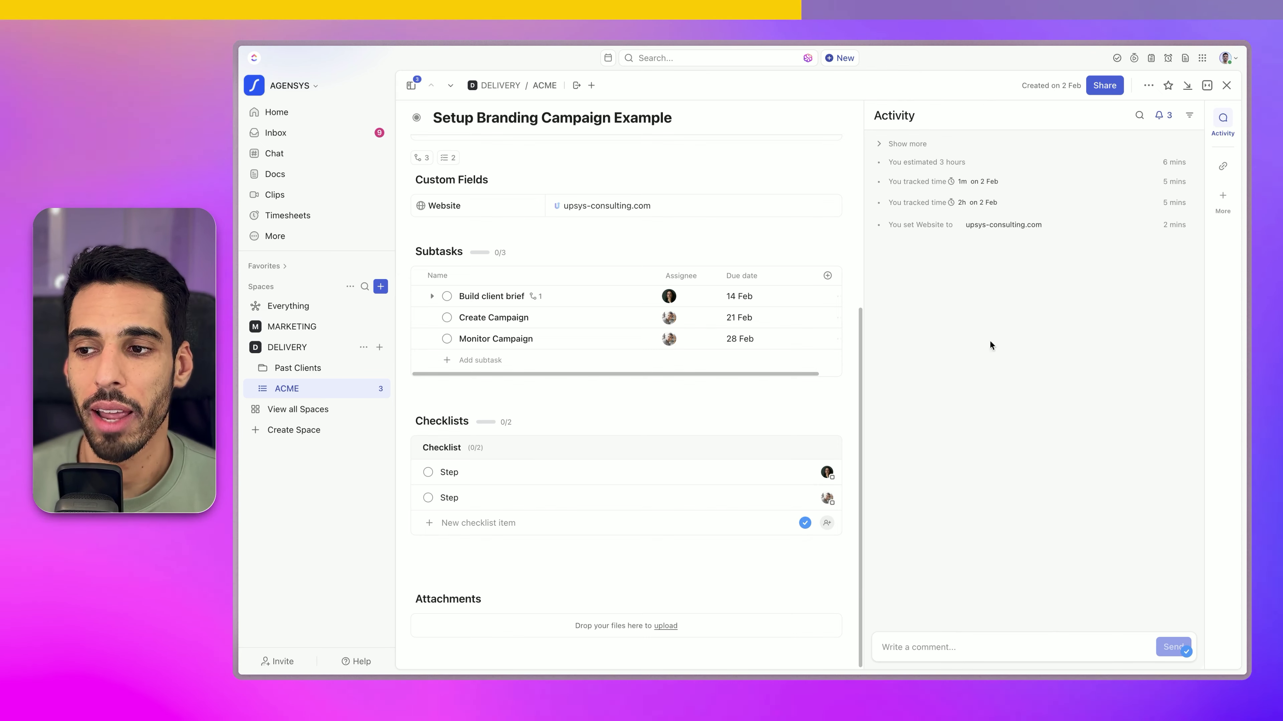
{"action": "left_click", "coordinate": [903, 144]}
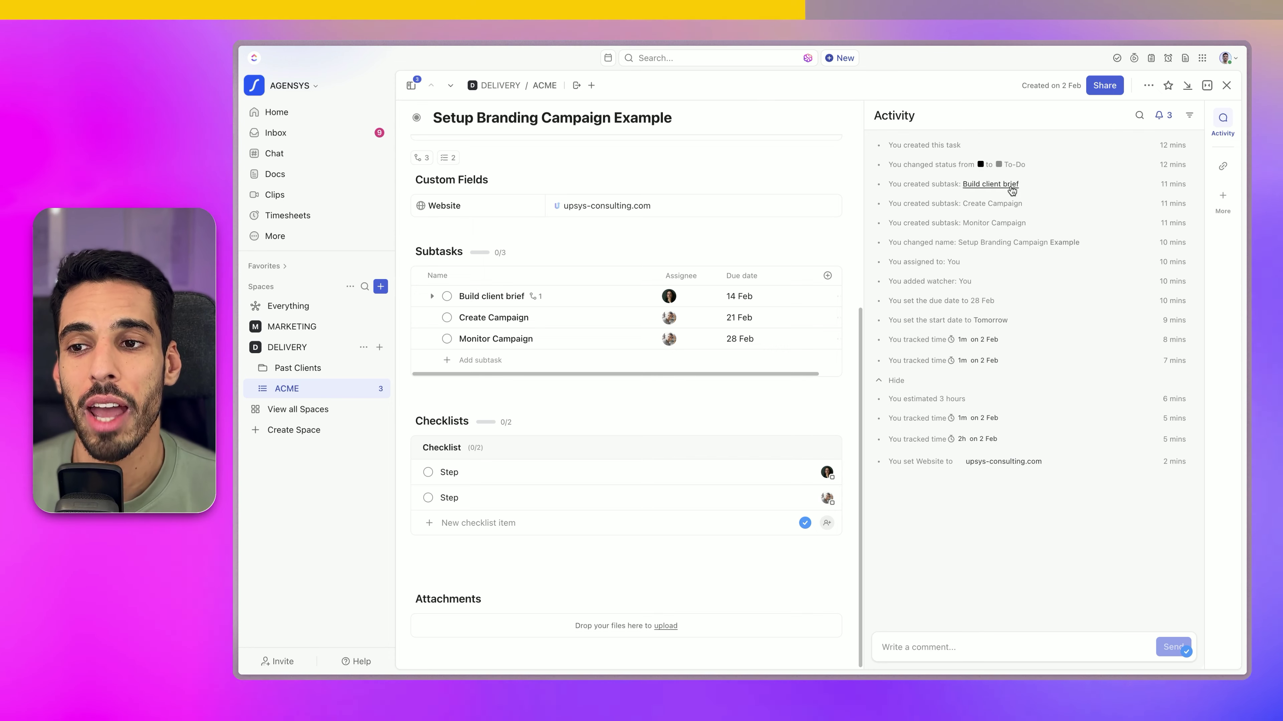
Set the status of the Setup Branding Campaign Example task to In Progress
{"action": "scroll", "coordinate": [525, 275], "scroll_direction": "up", "scroll_amount": 5}
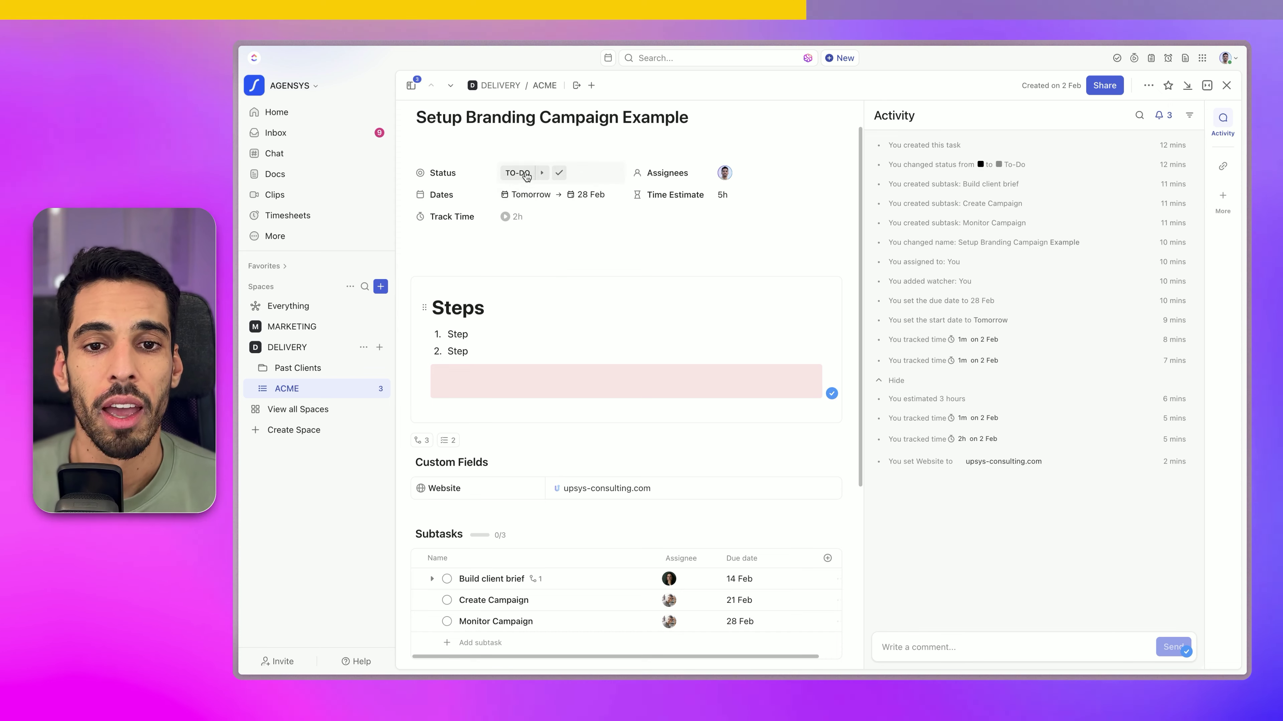
{"action": "left_click", "coordinate": [517, 173]}
{"action": "left_click", "coordinate": [542, 245]}
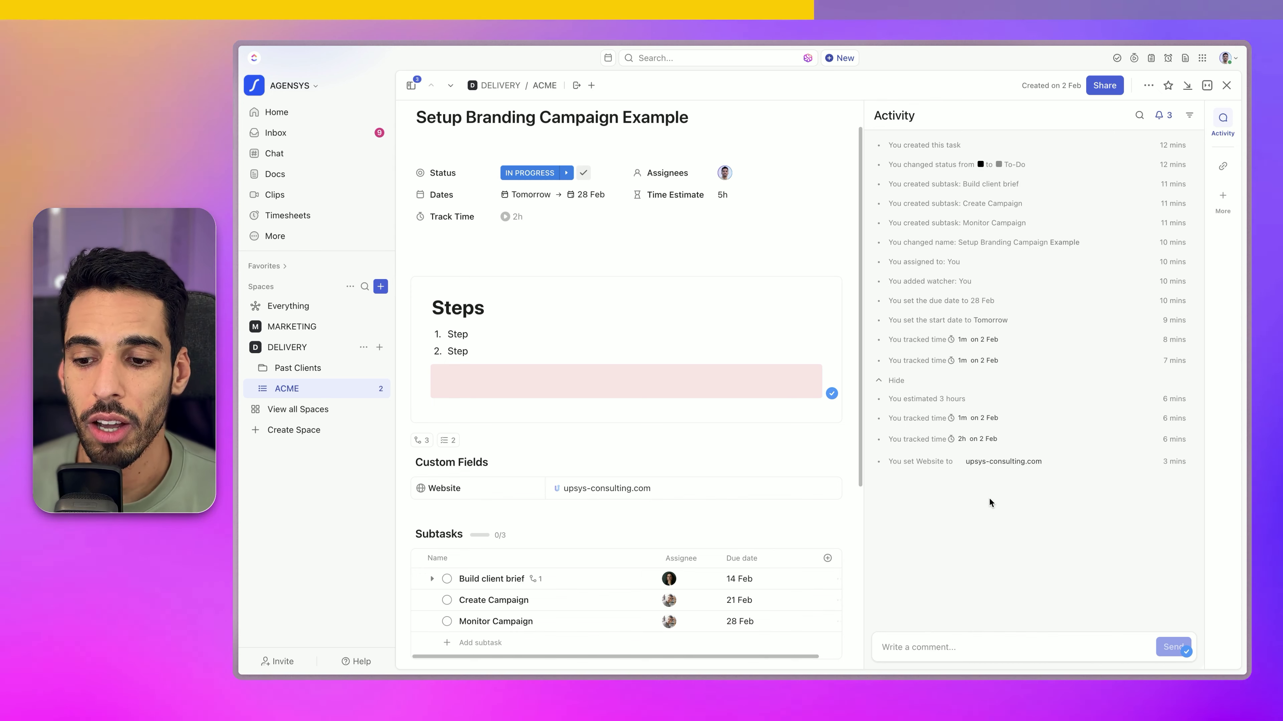
Start a task comment mentioning the Build client brief subtask's assignee, with the text "Hey it's important to finish this by friday"
{"action": "left_click", "coordinate": [955, 643]}
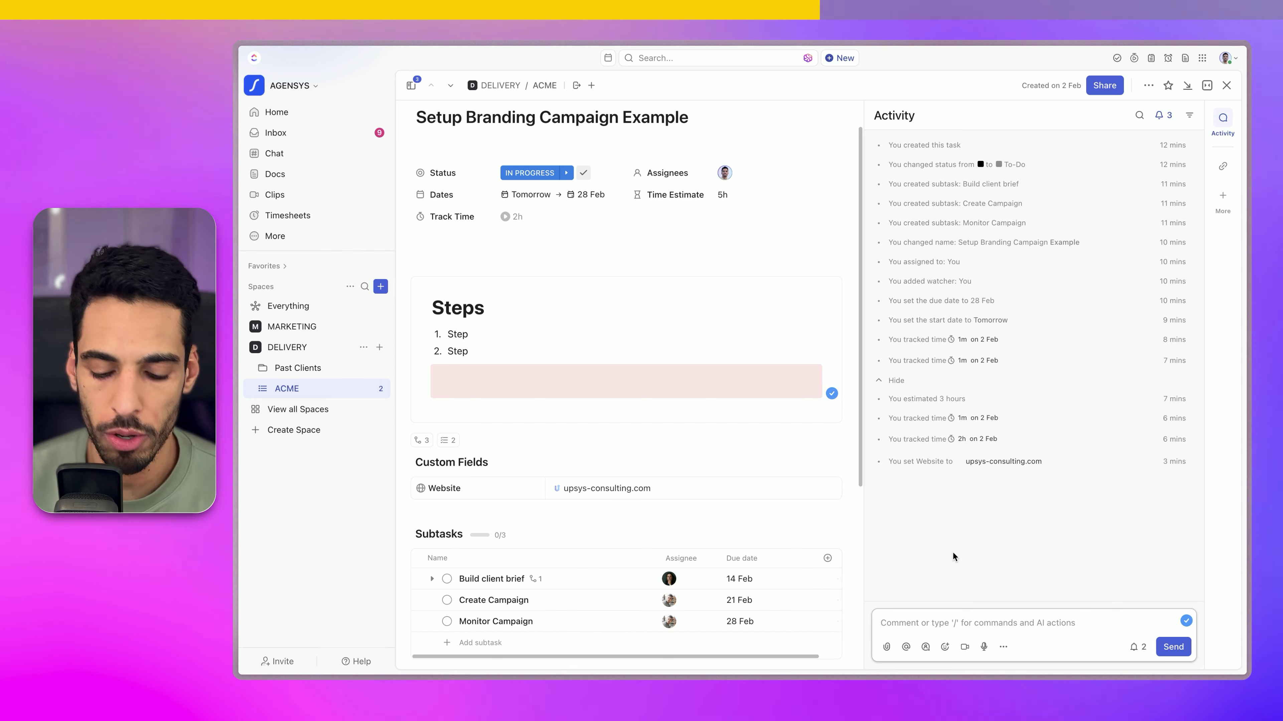
{"action": "type", "text": "@"}
{"action": "key", "text": "Down"}
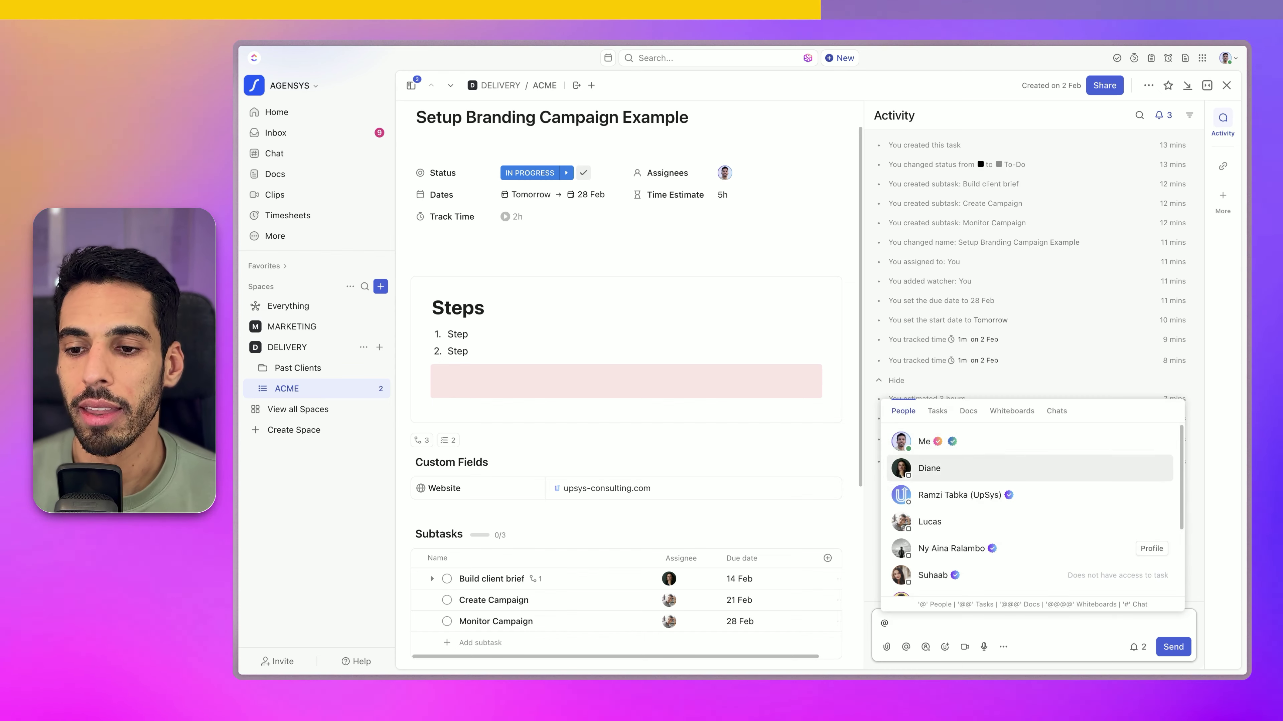
{"action": "key", "text": "Return"}
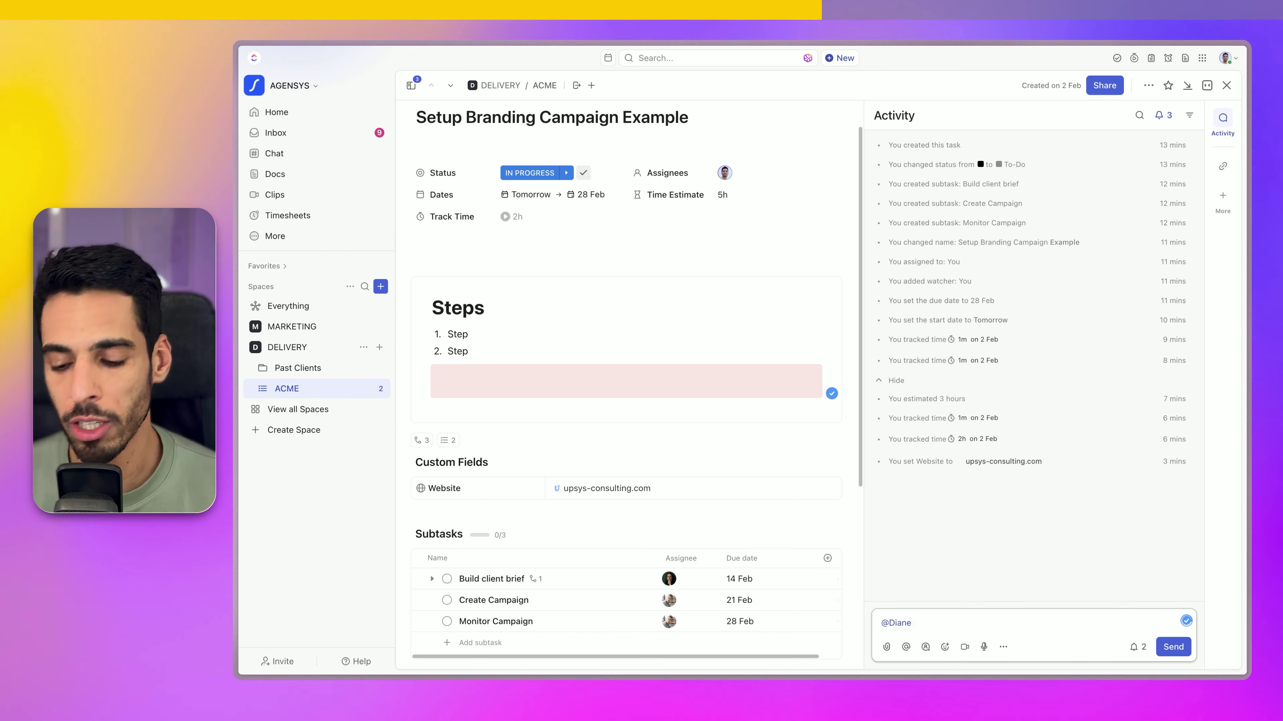
{"action": "type", "text": "Hey i"}
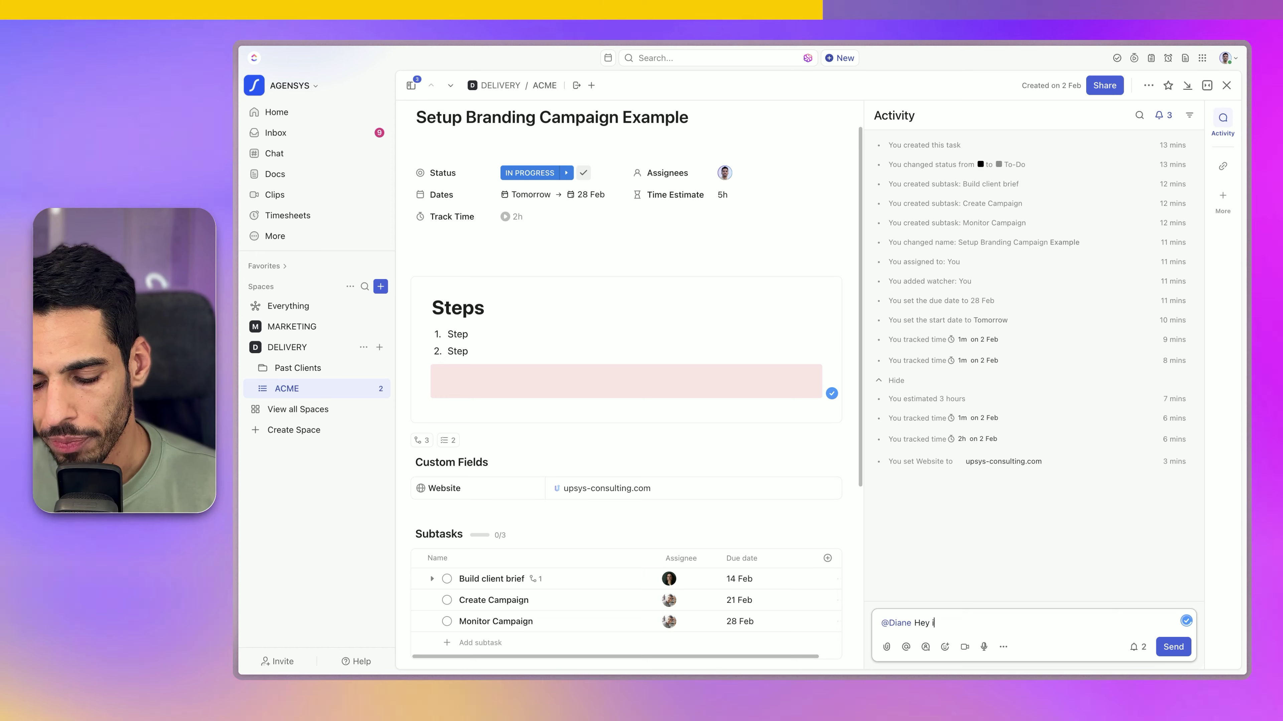
{"action": "type", "text": "t's importan"}
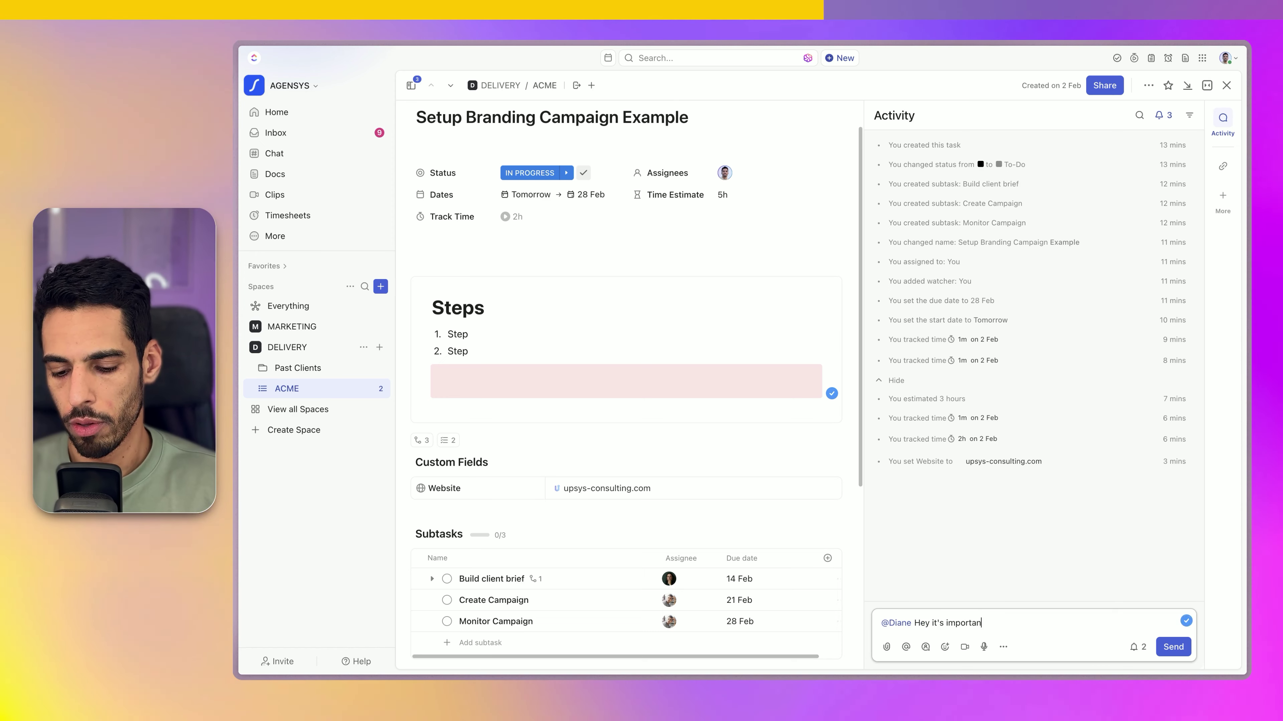
{"action": "type", "text": "t to finish this by friday"}
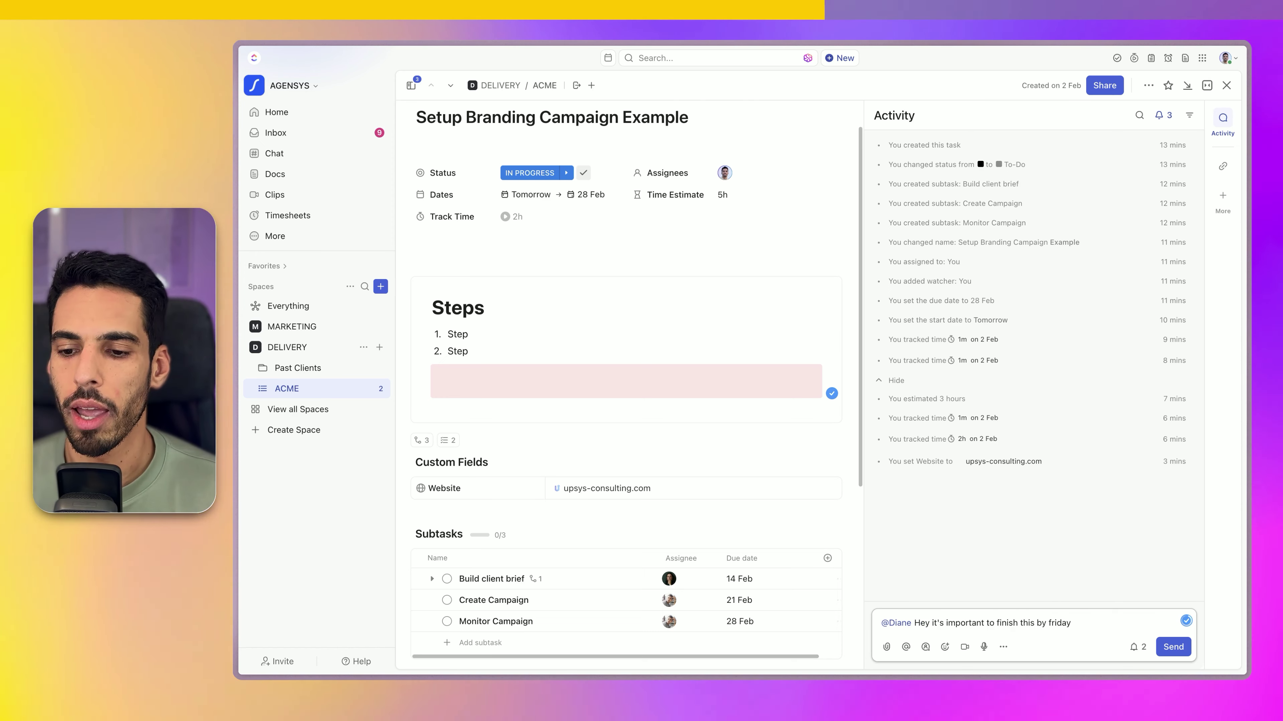
Link the DELIVERY WIKI doc at the end of the comment and send it
{"action": "type", "text": " @@"}
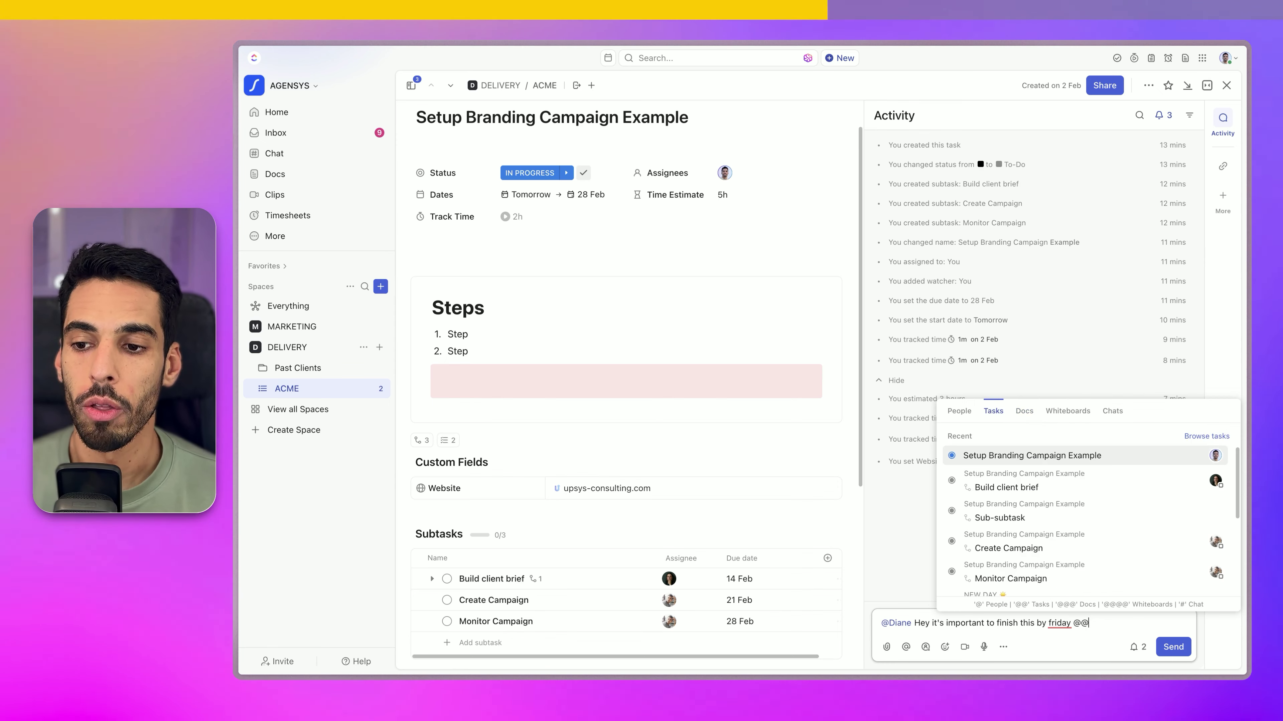
{"action": "type", "text": "@"}
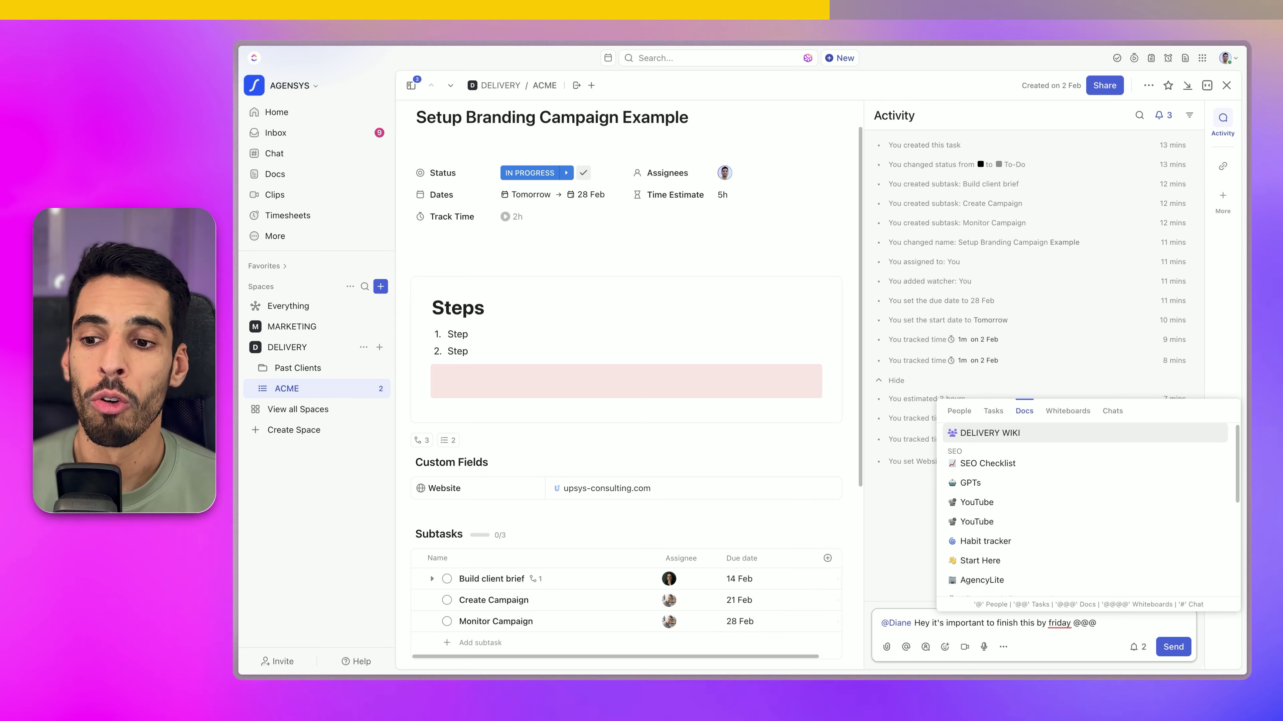
{"action": "key", "text": "Return"}
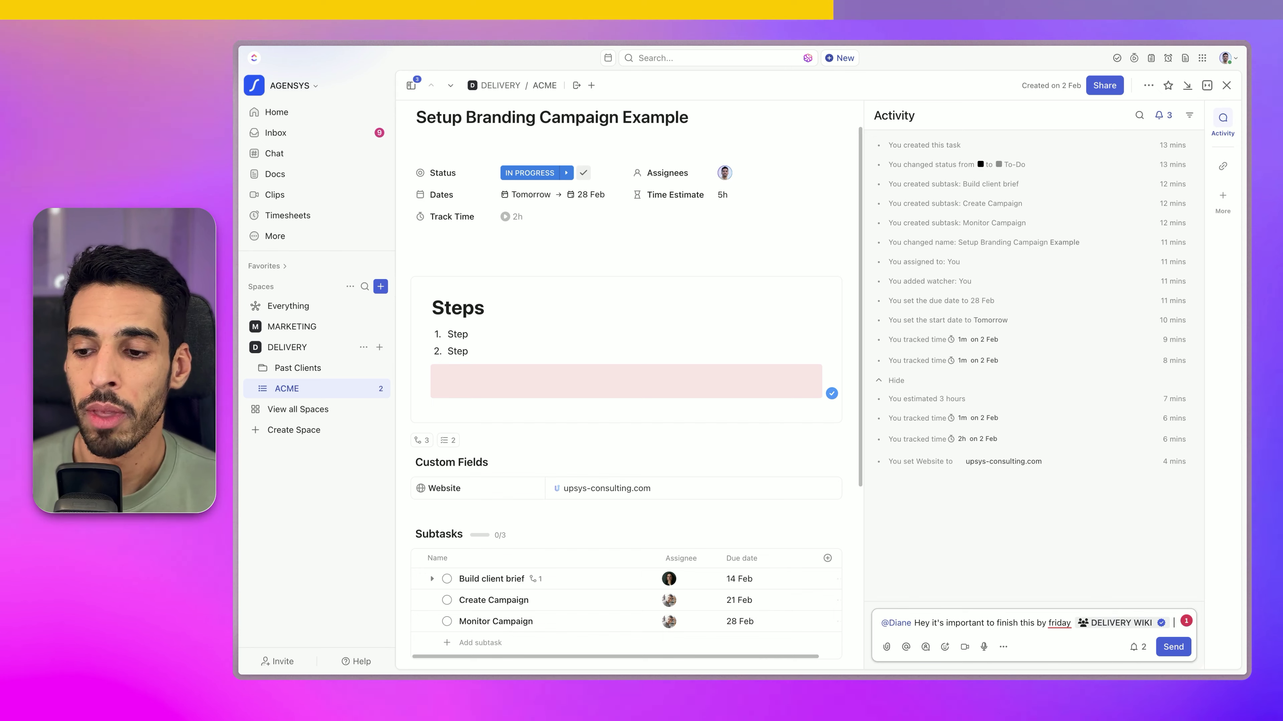
{"action": "left_click", "coordinate": [1172, 647]}
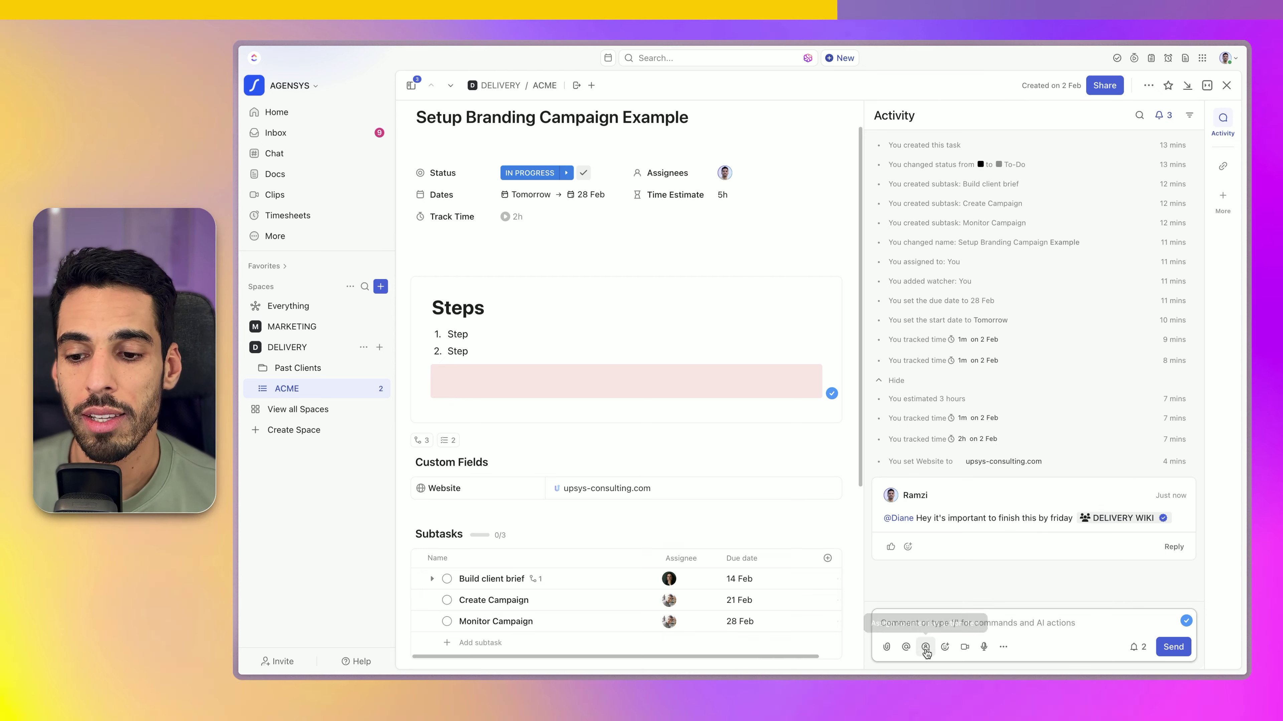
Post "Hey it's important to finish this by friday" with the DELIVERY WIKI link as a comment assigned to the Build client brief subtask's assignee
{"action": "left_click", "coordinate": [926, 649]}
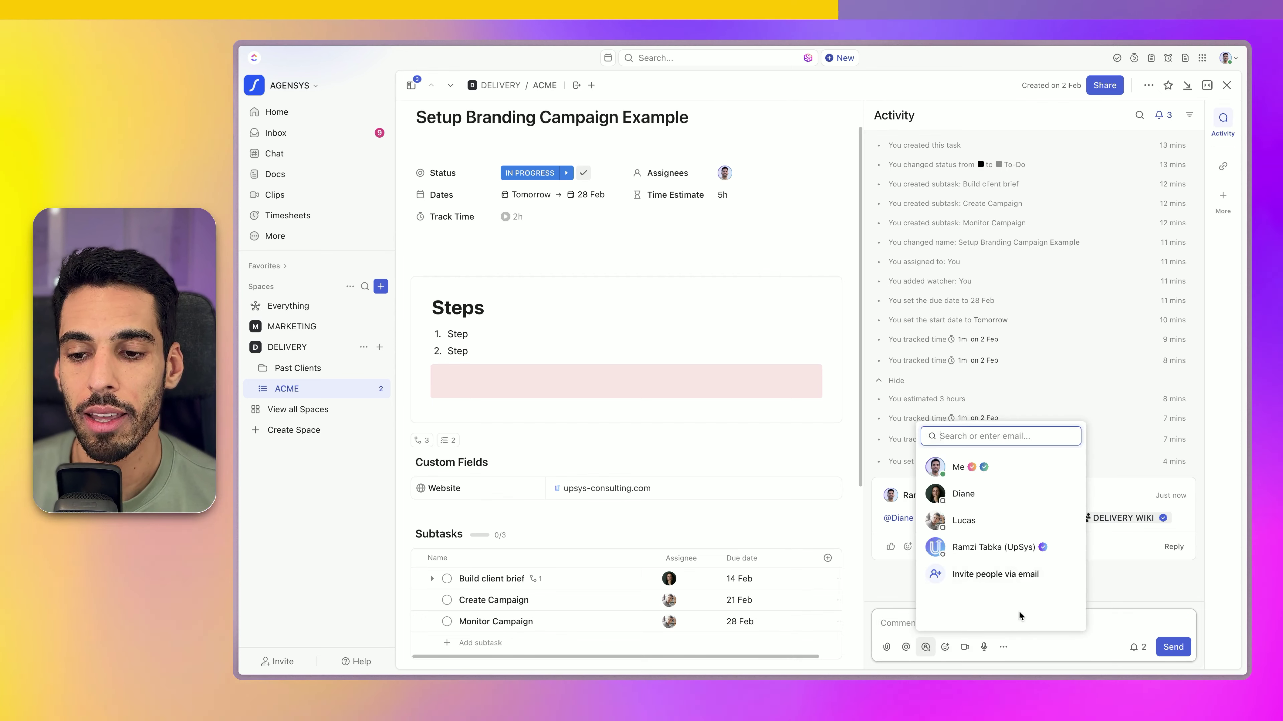
{"action": "left_click", "coordinate": [963, 494]}
{"action": "type", "text": "Hey it's important to finish this by friday DELIVERY WIKI"}
{"action": "key", "text": "Return"}
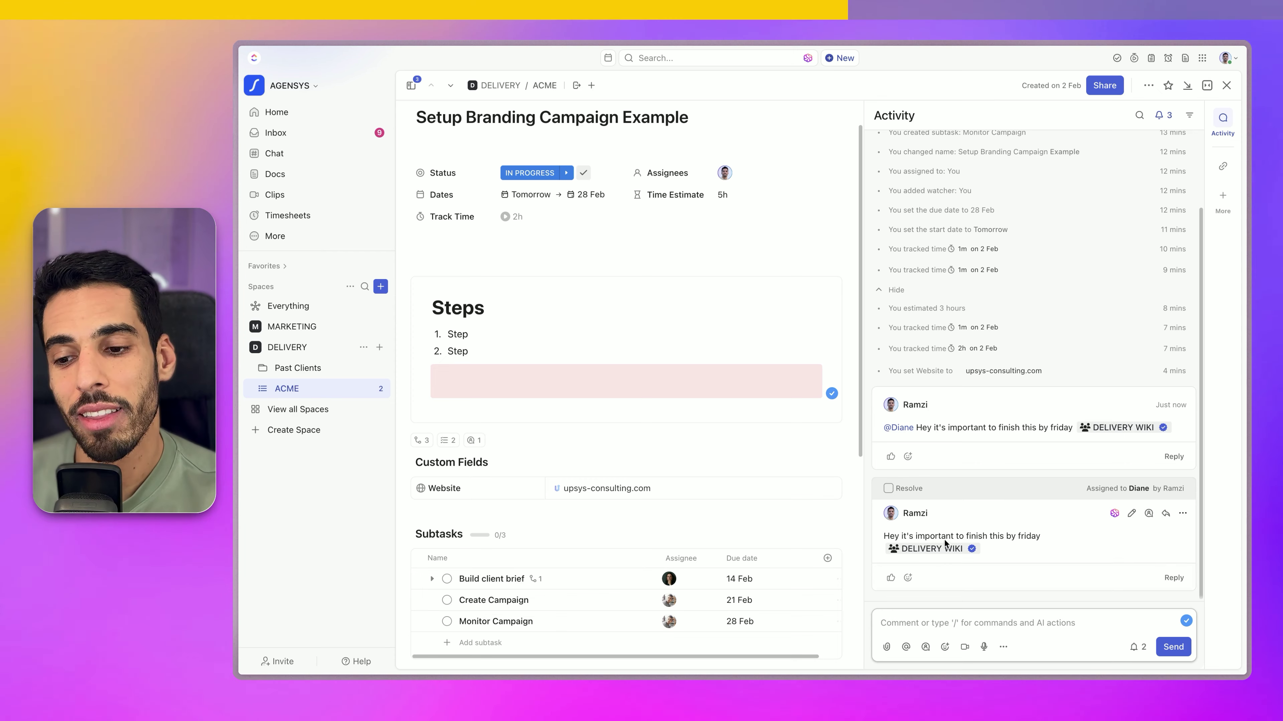
{"action": "left_click", "coordinate": [966, 648]}
{"action": "left_click", "coordinate": [1042, 642]}
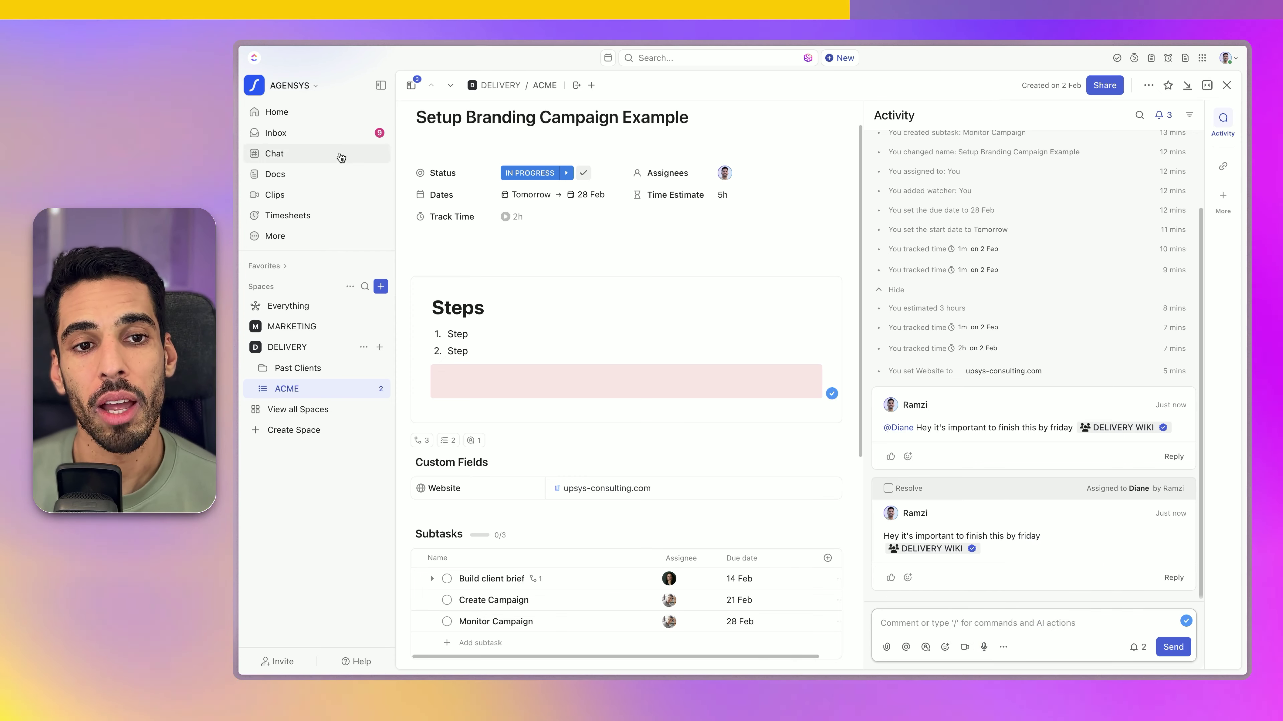
Open the Branding Concept notification in the inbox and comment "Ok it's done" on its task, mentioning the Build client brief subtask's assignee
{"action": "left_click", "coordinate": [341, 132]}
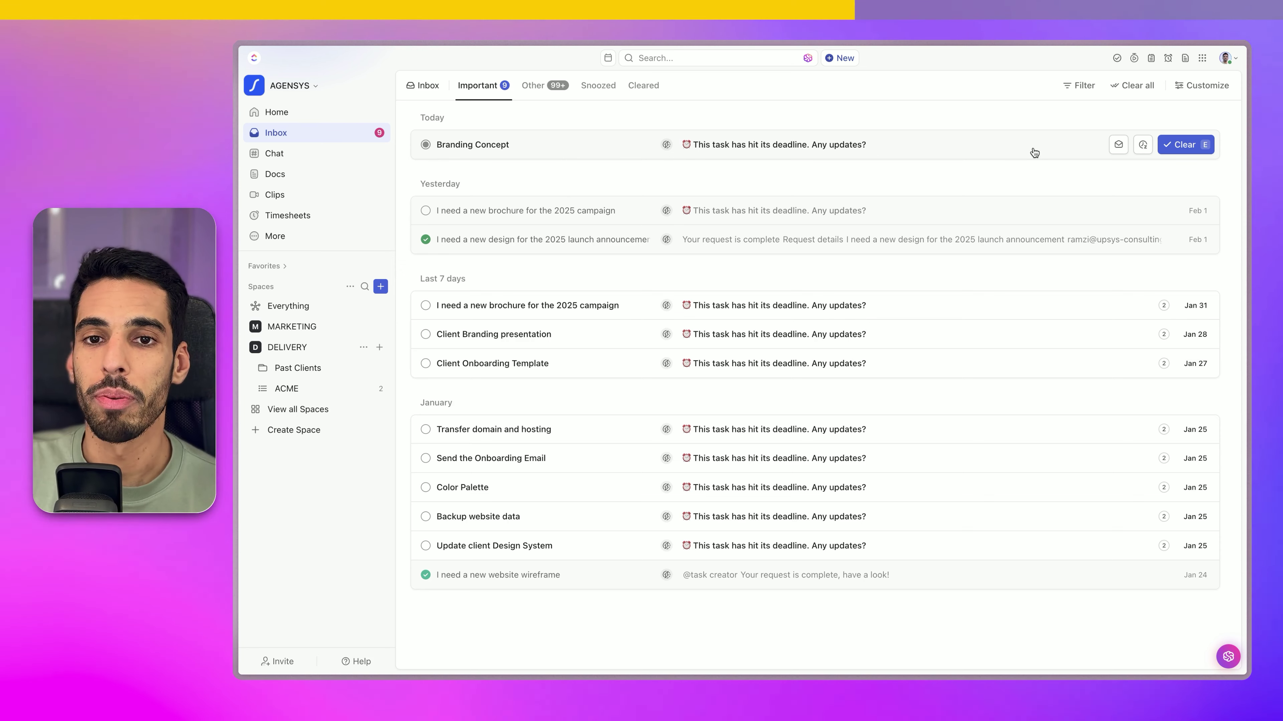
{"action": "left_click", "coordinate": [1074, 152]}
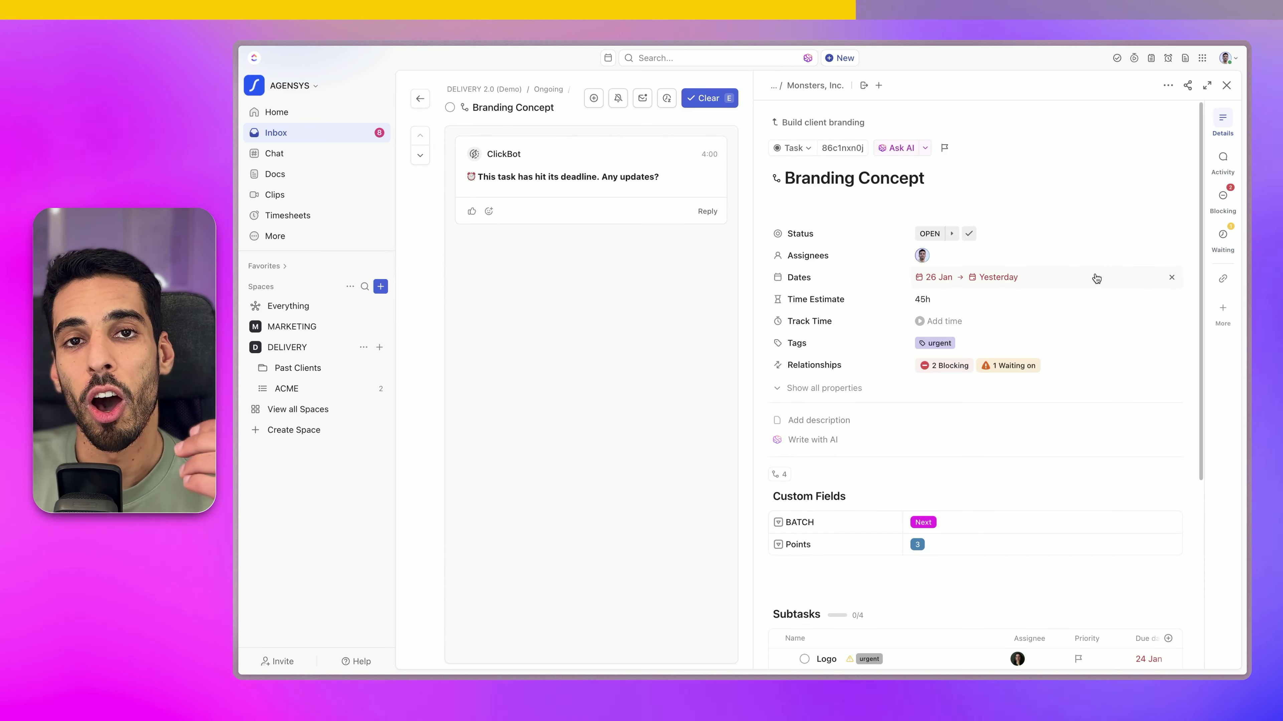
{"action": "left_click", "coordinate": [1223, 158]}
{"action": "left_click", "coordinate": [870, 646]}
{"action": "type", "text": "@h"}
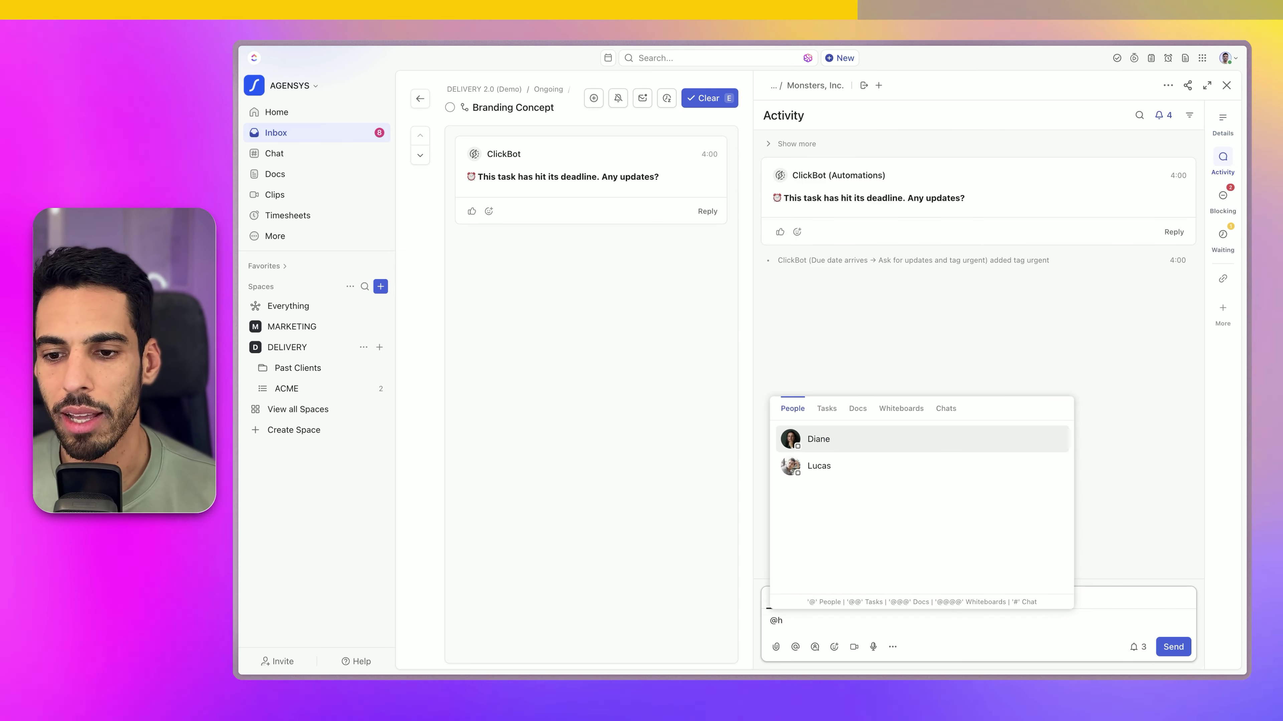
{"action": "key", "text": "Return"}
{"action": "type", "text": "Ok it's done"}
{"action": "key", "text": "Return"}
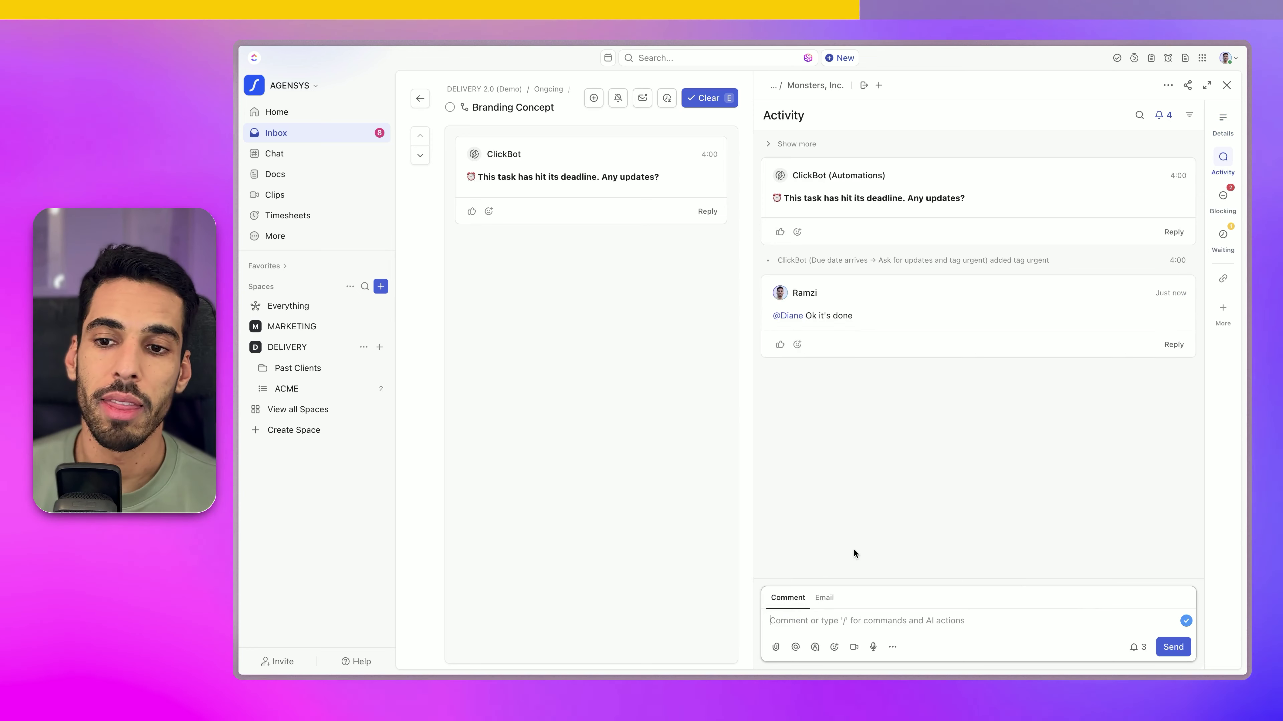
{"action": "left_click", "coordinate": [874, 523]}
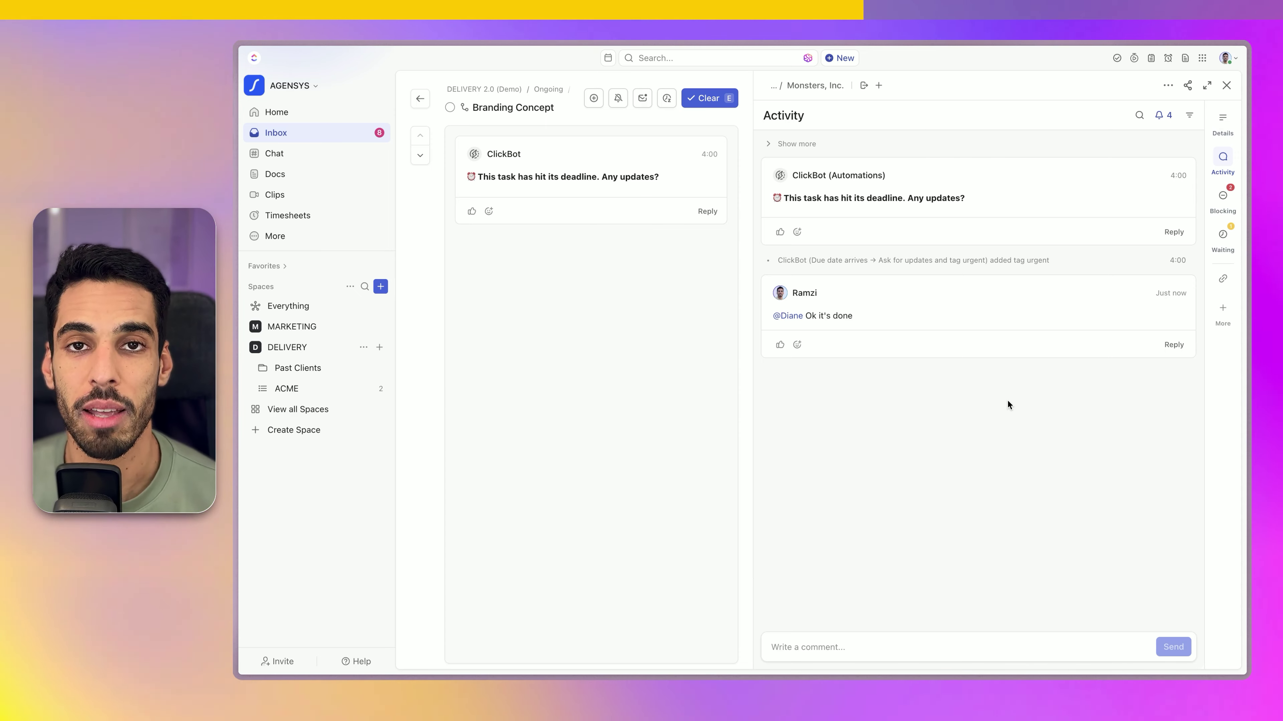
Check the Branding Concept task's details and activity, and clear its notification from the inbox
{"action": "left_click", "coordinate": [1221, 126]}
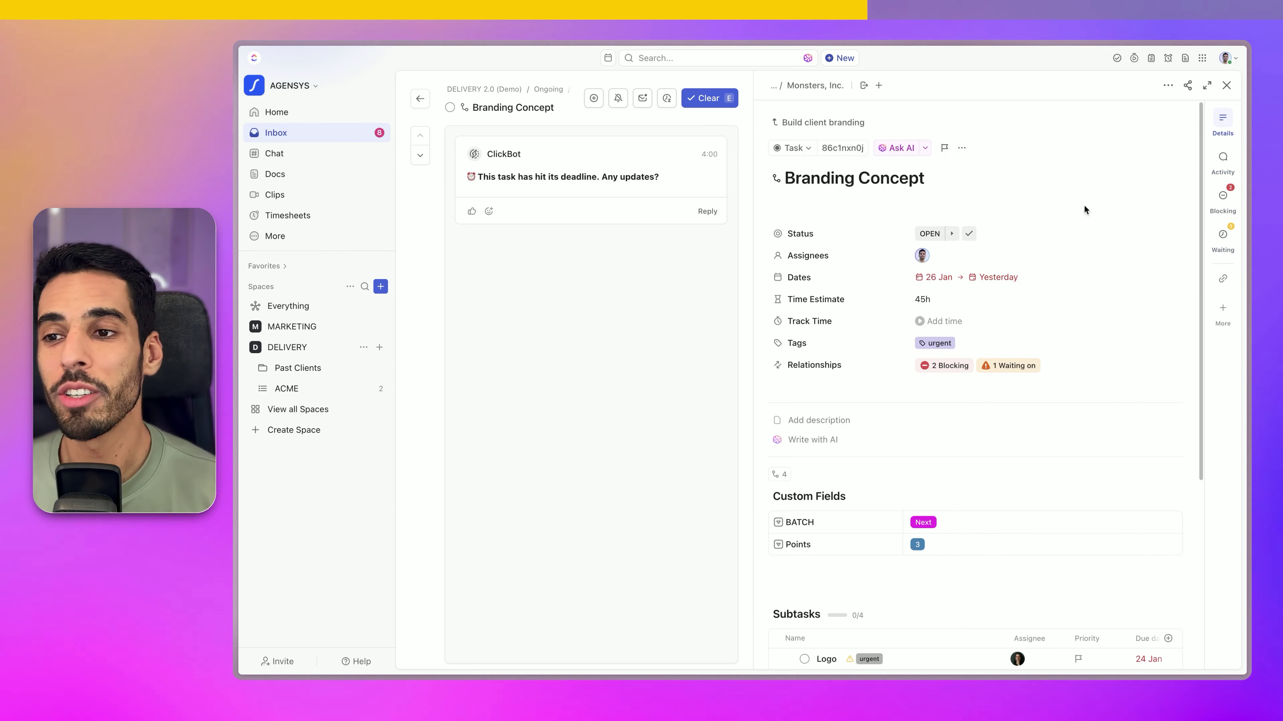
{"action": "left_click", "coordinate": [1223, 158]}
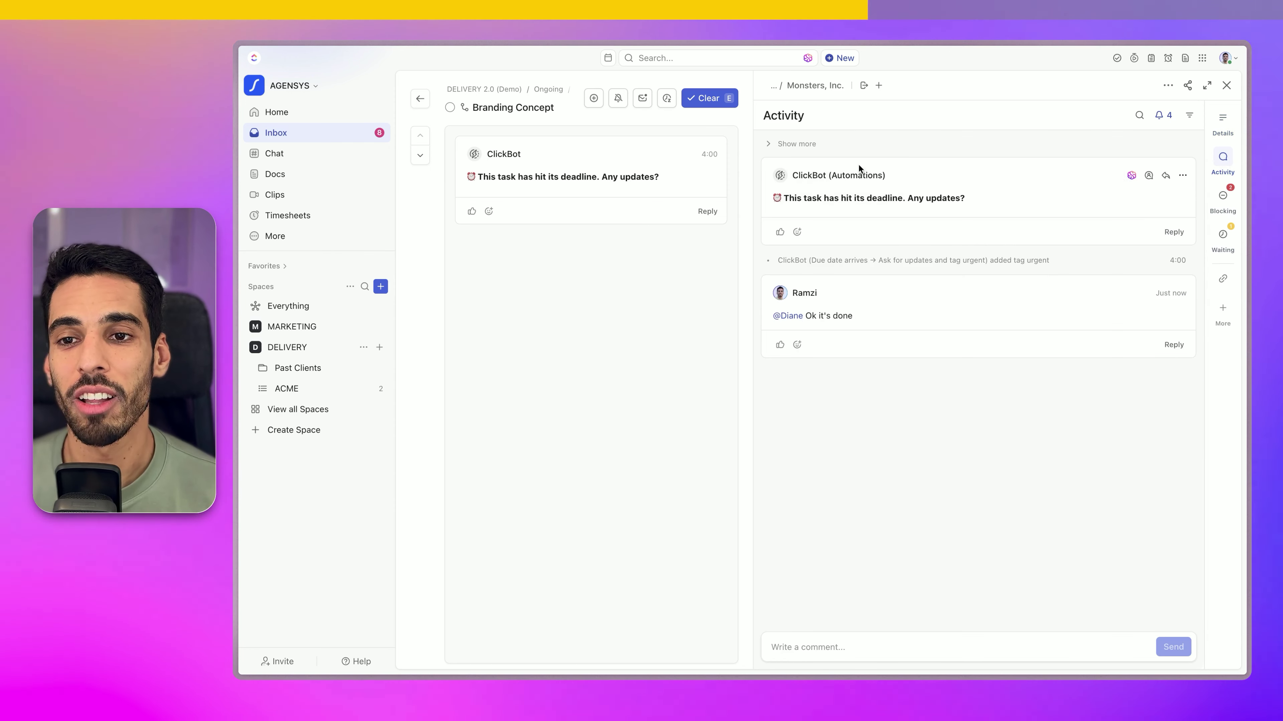
{"action": "left_click", "coordinate": [709, 97]}
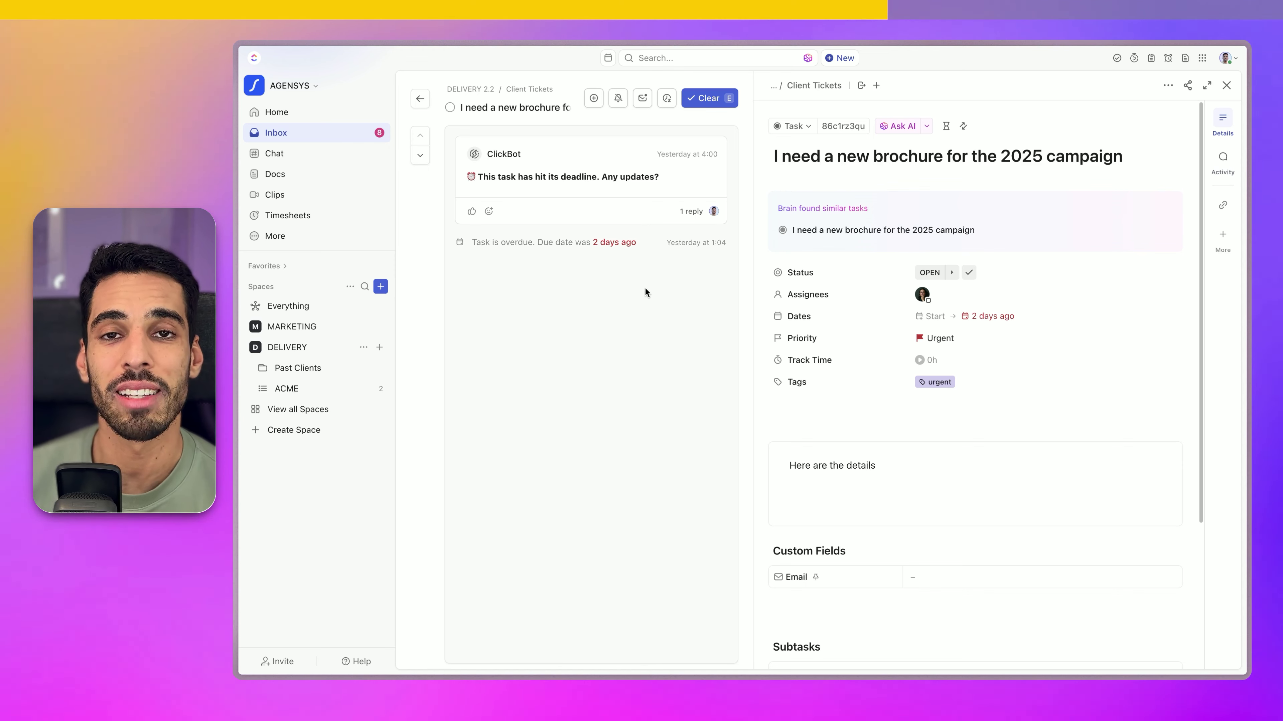
Add Gantt, Calendar and Board views to the ACME list in the DELIVERY space
{"action": "left_click", "coordinate": [328, 389]}
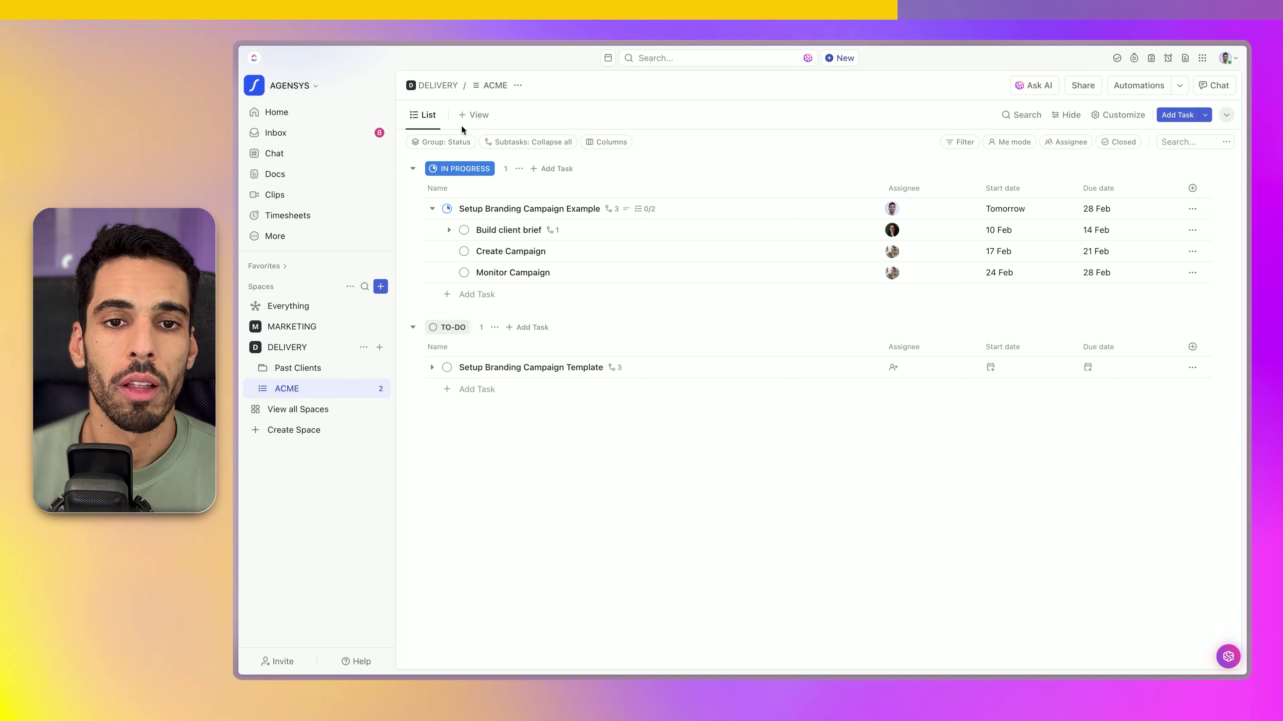
{"action": "left_click", "coordinate": [474, 115]}
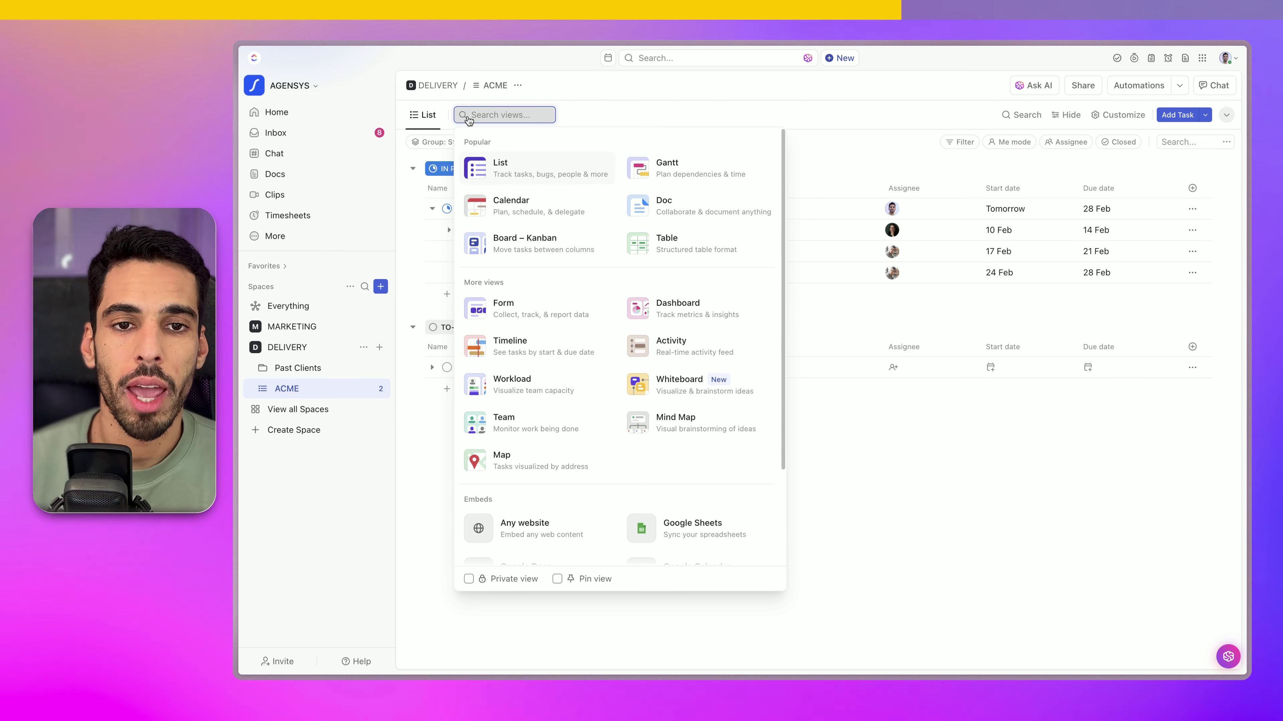
{"action": "left_click", "coordinate": [684, 171]}
{"action": "left_click", "coordinate": [525, 115]}
{"action": "left_click", "coordinate": [543, 204]}
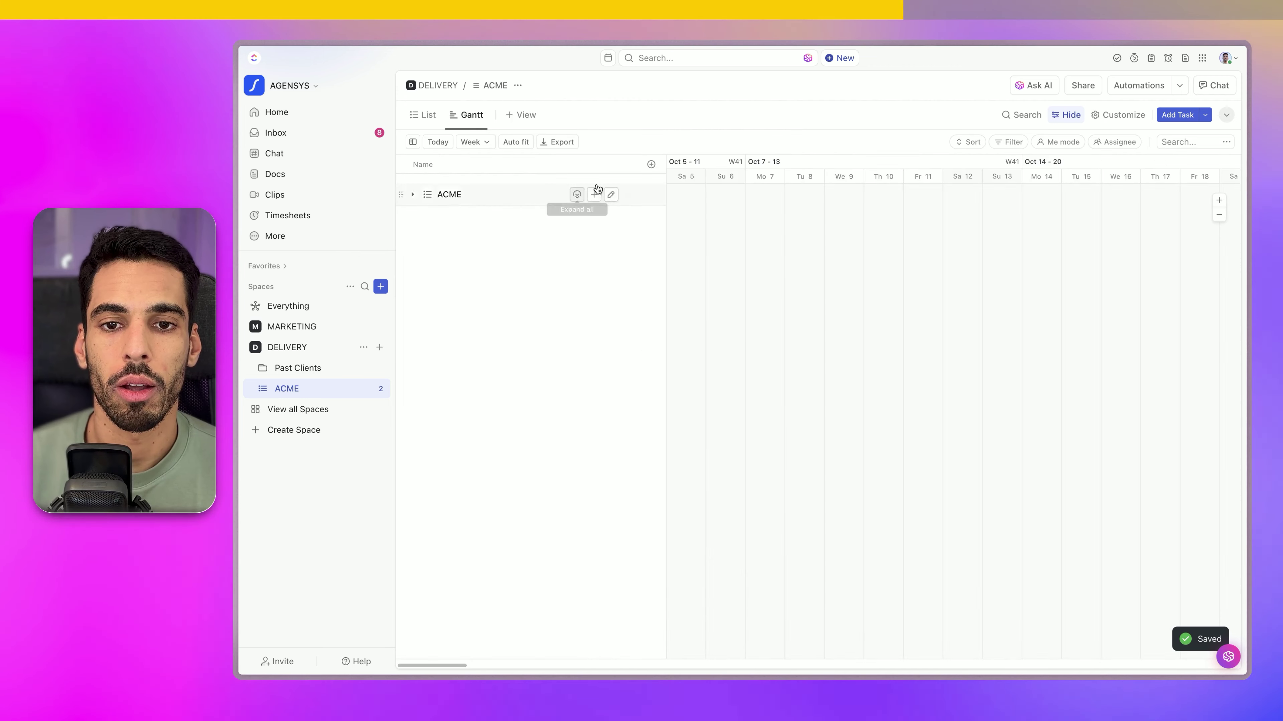
{"action": "left_click", "coordinate": [573, 119]}
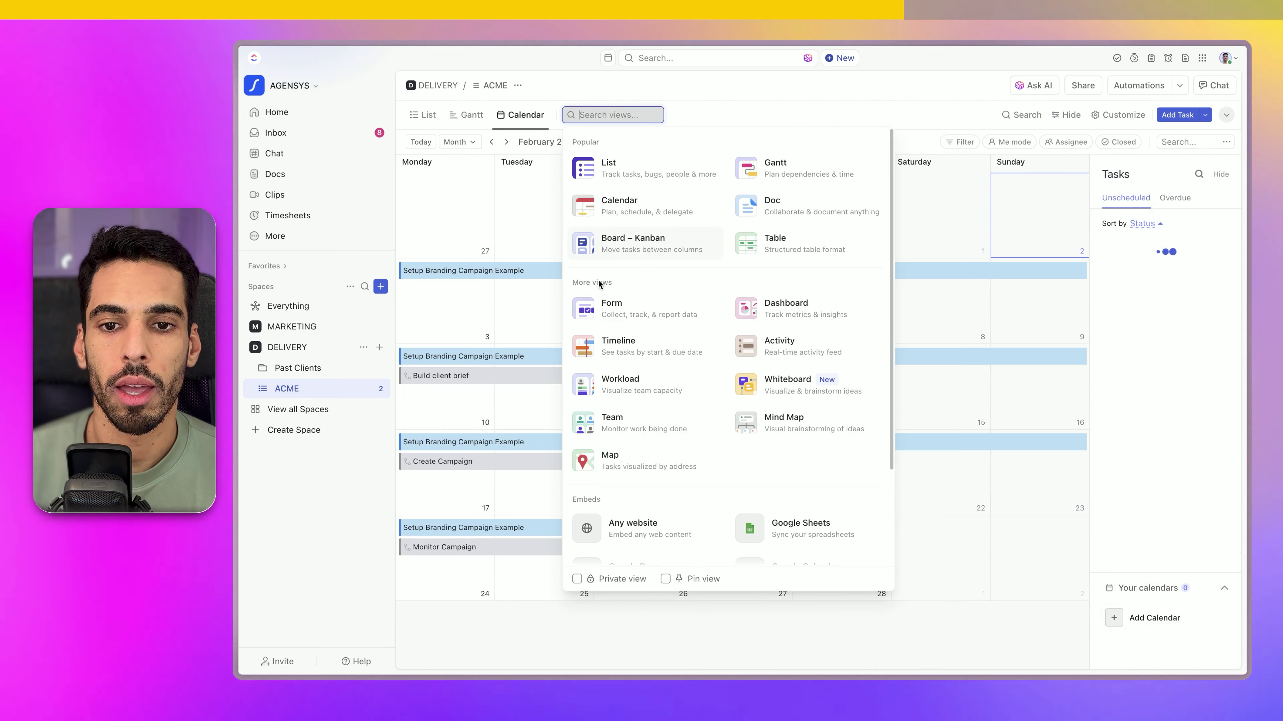
{"action": "left_click", "coordinate": [619, 242]}
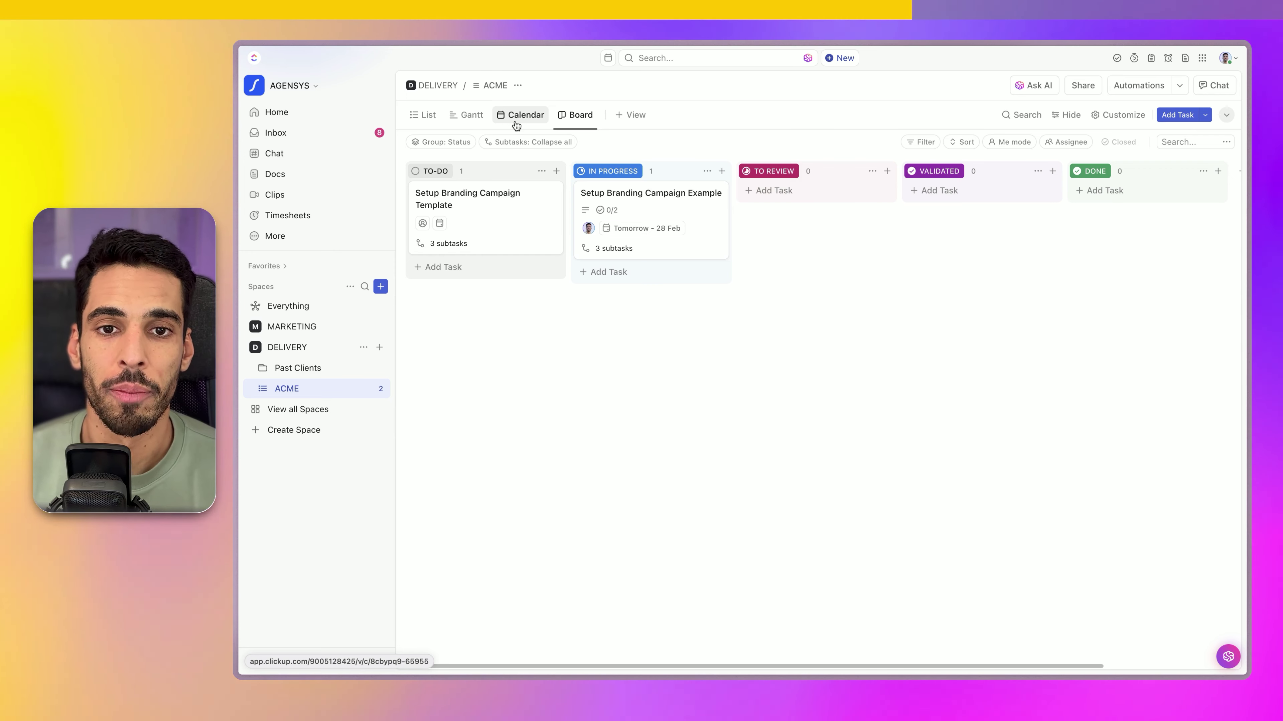
Look at the ACME tasks in the Calendar and Gantt views and at the Gantt view's options
{"action": "left_click", "coordinate": [515, 121]}
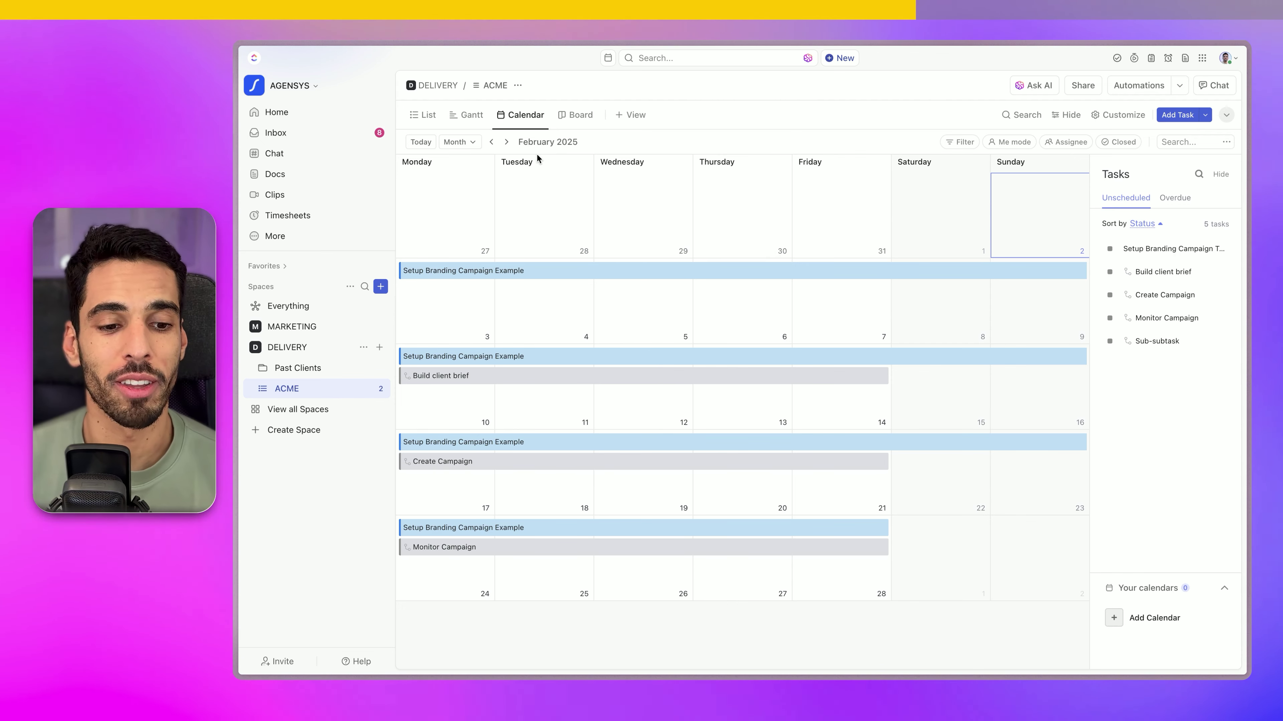
{"action": "left_click", "coordinate": [469, 115]}
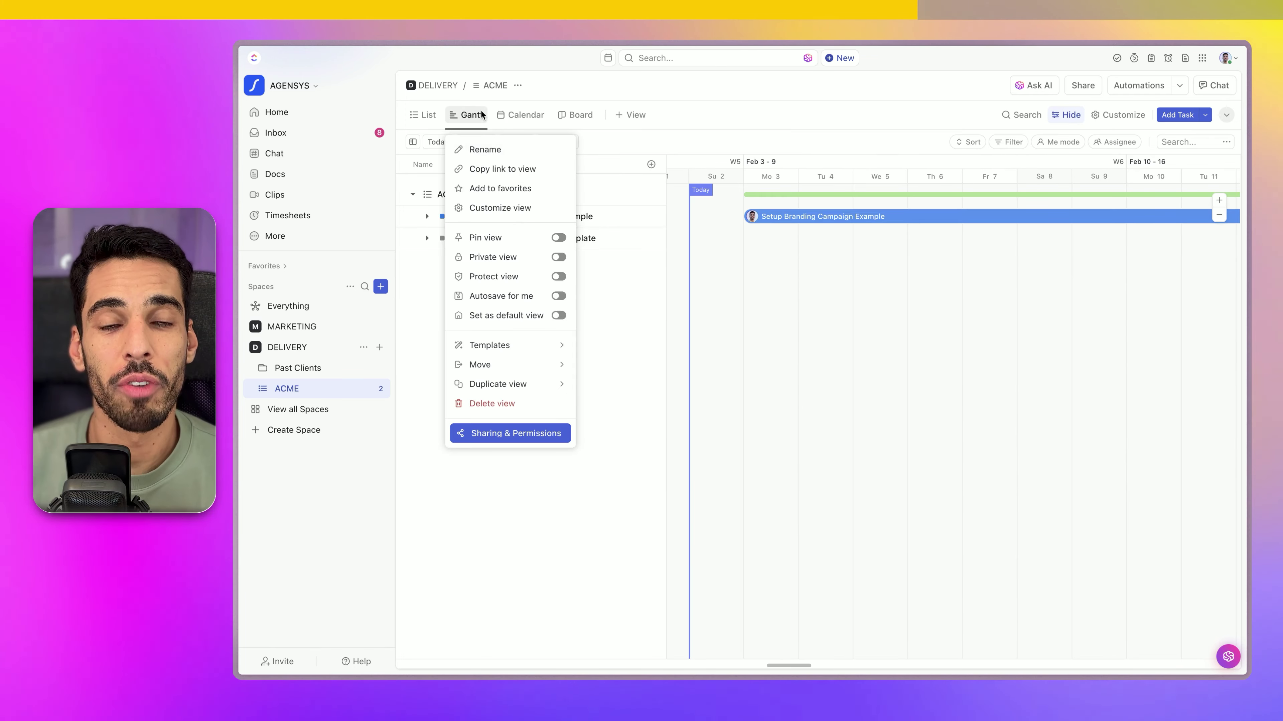
{"action": "left_click", "coordinate": [481, 113]}
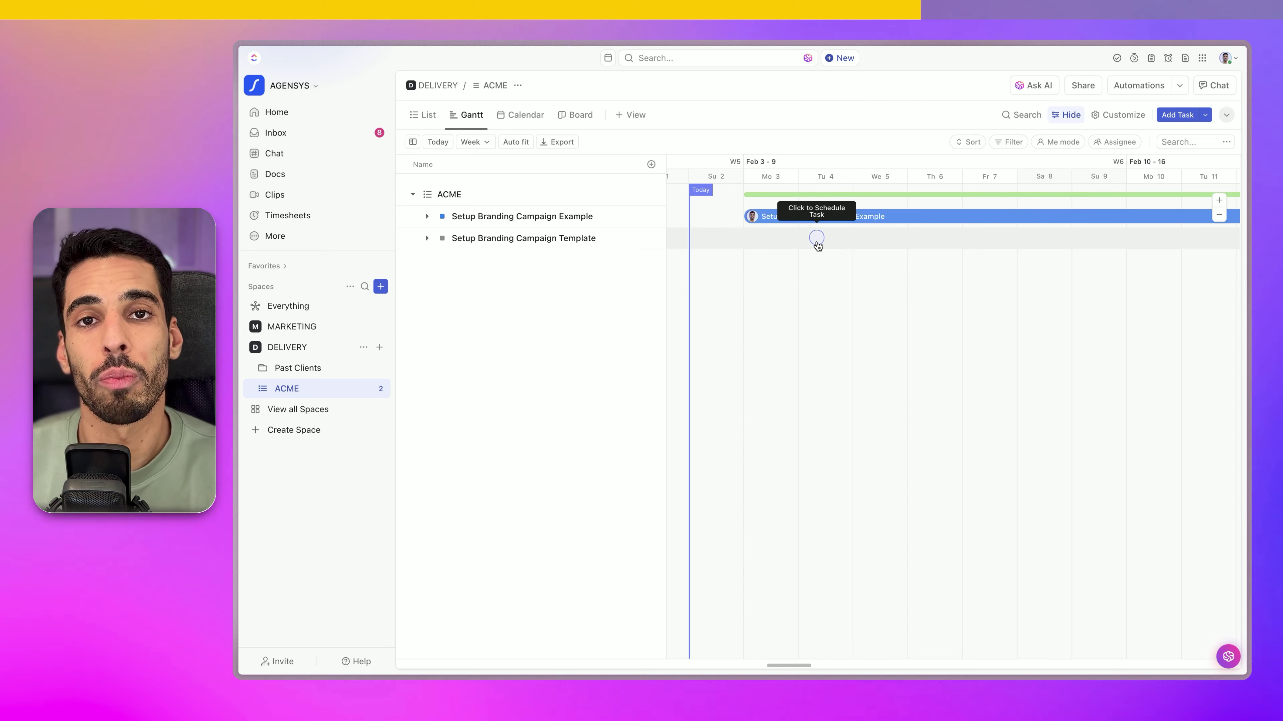
Return to the ACME list's List view and reorder the views so that Calendar comes after Board
{"action": "left_click", "coordinate": [430, 116]}
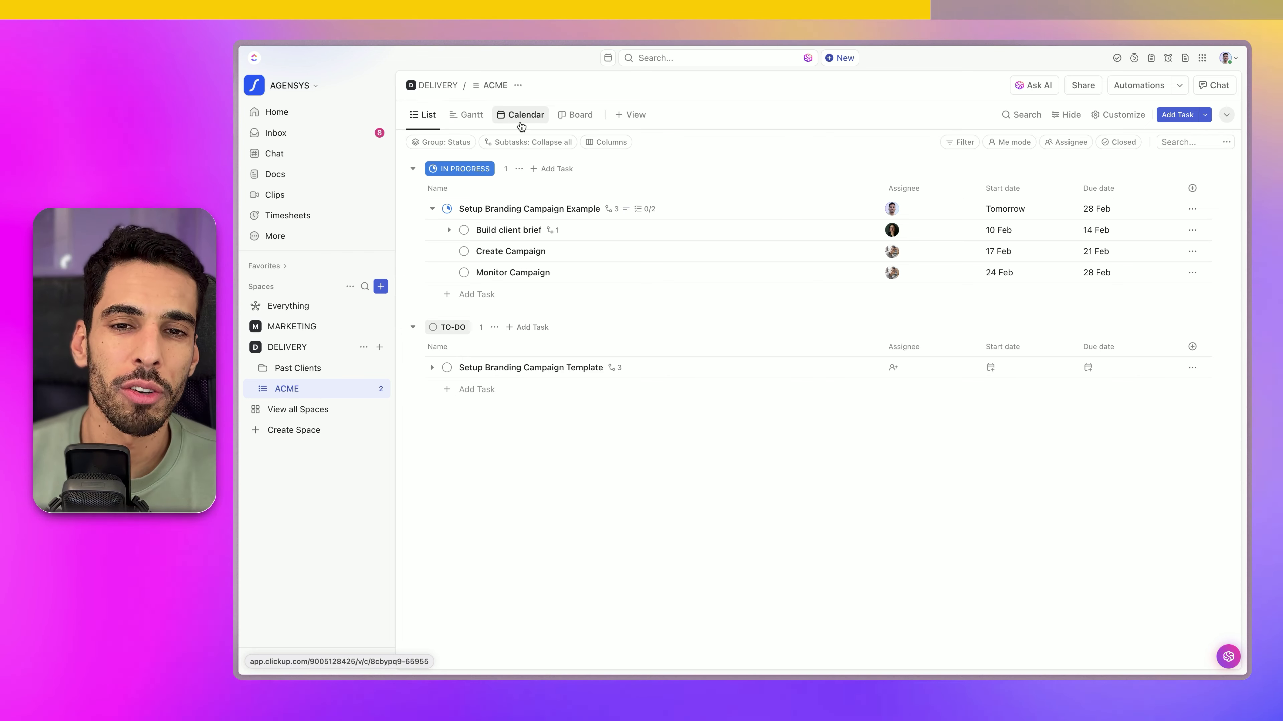
{"action": "left_click_drag", "start_coordinate": [523, 117], "coordinate": [582, 114]}
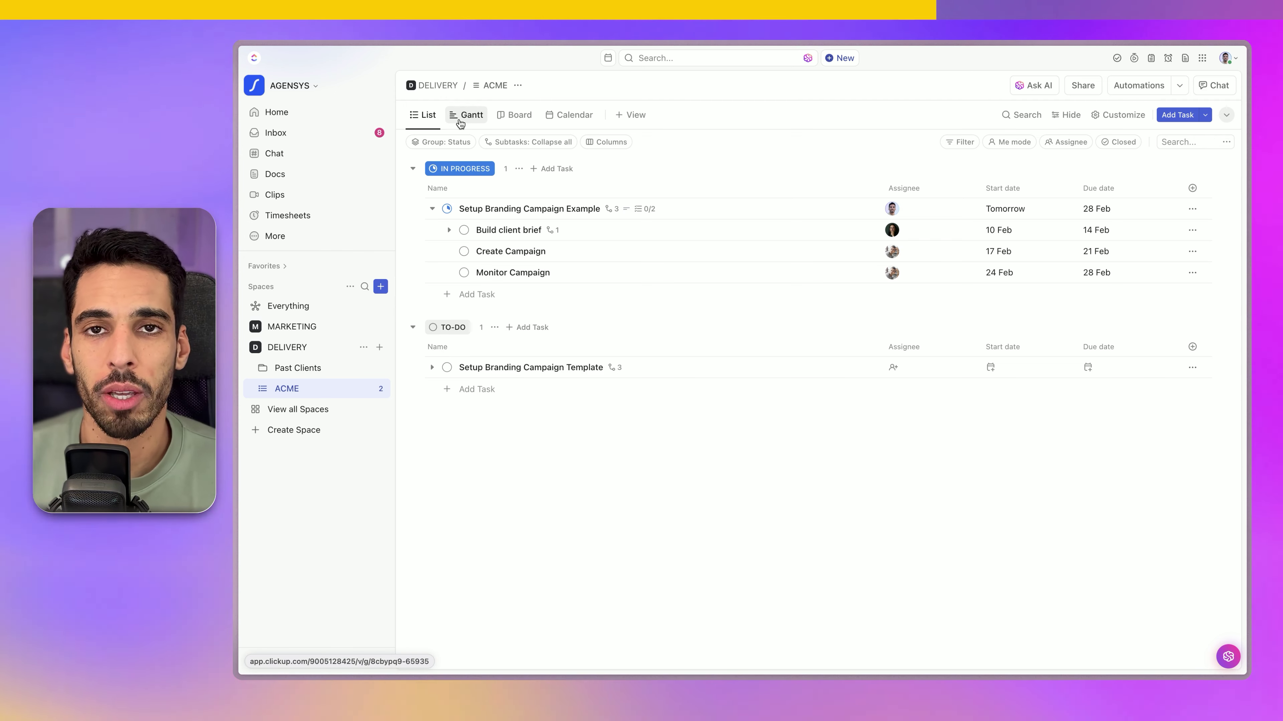
Expand ACME and Setup Branding Campaign Example in the Gantt view and enable autosave for the view
{"action": "left_click", "coordinate": [460, 121]}
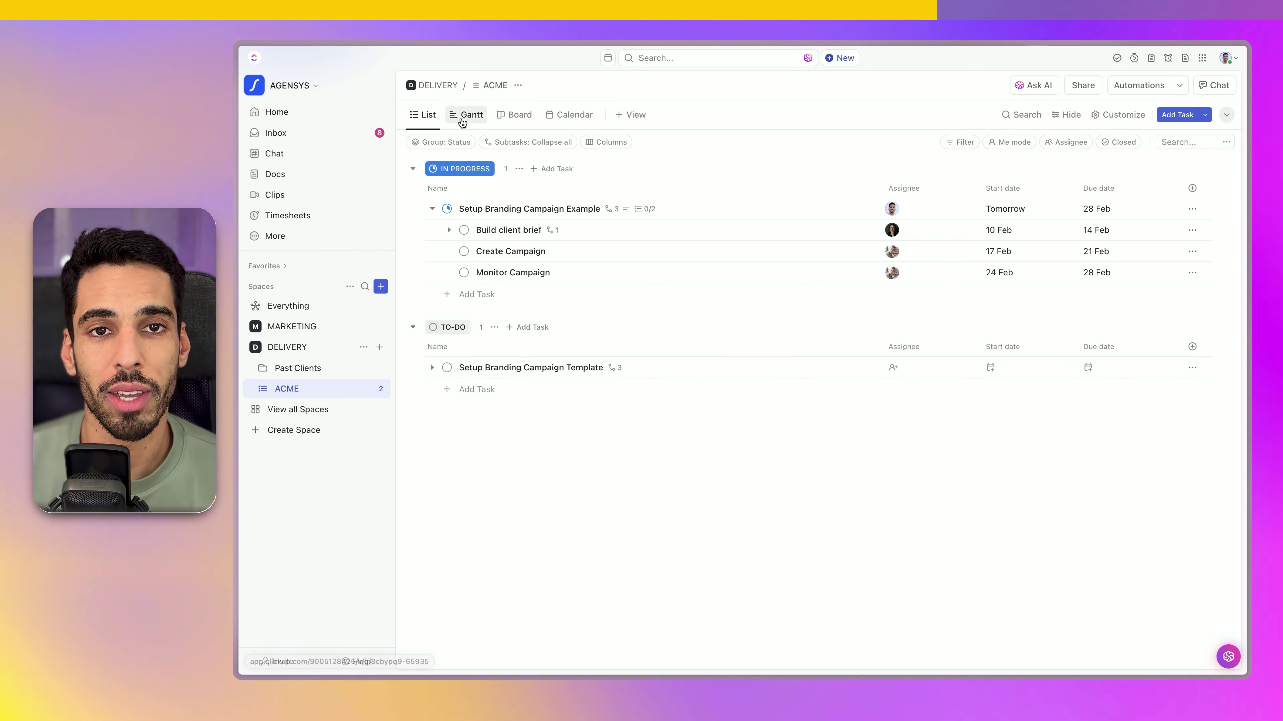
{"action": "left_click", "coordinate": [461, 121]}
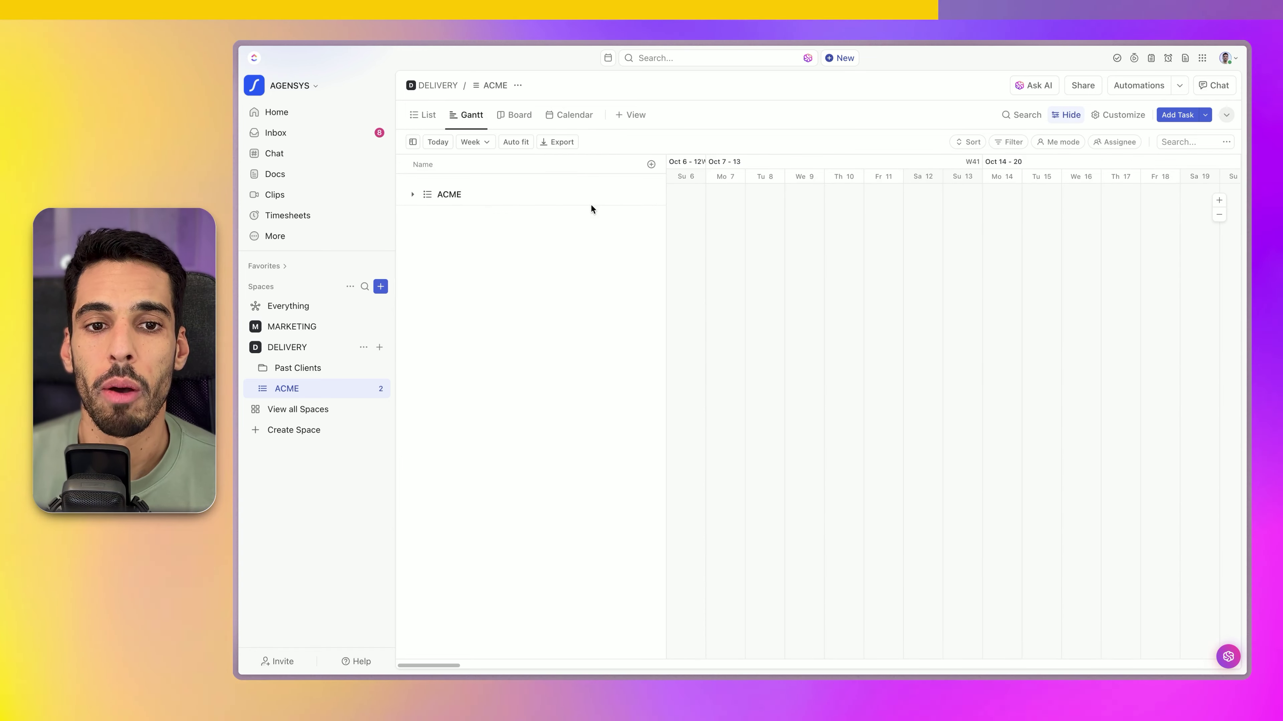
{"action": "left_click", "coordinate": [413, 195]}
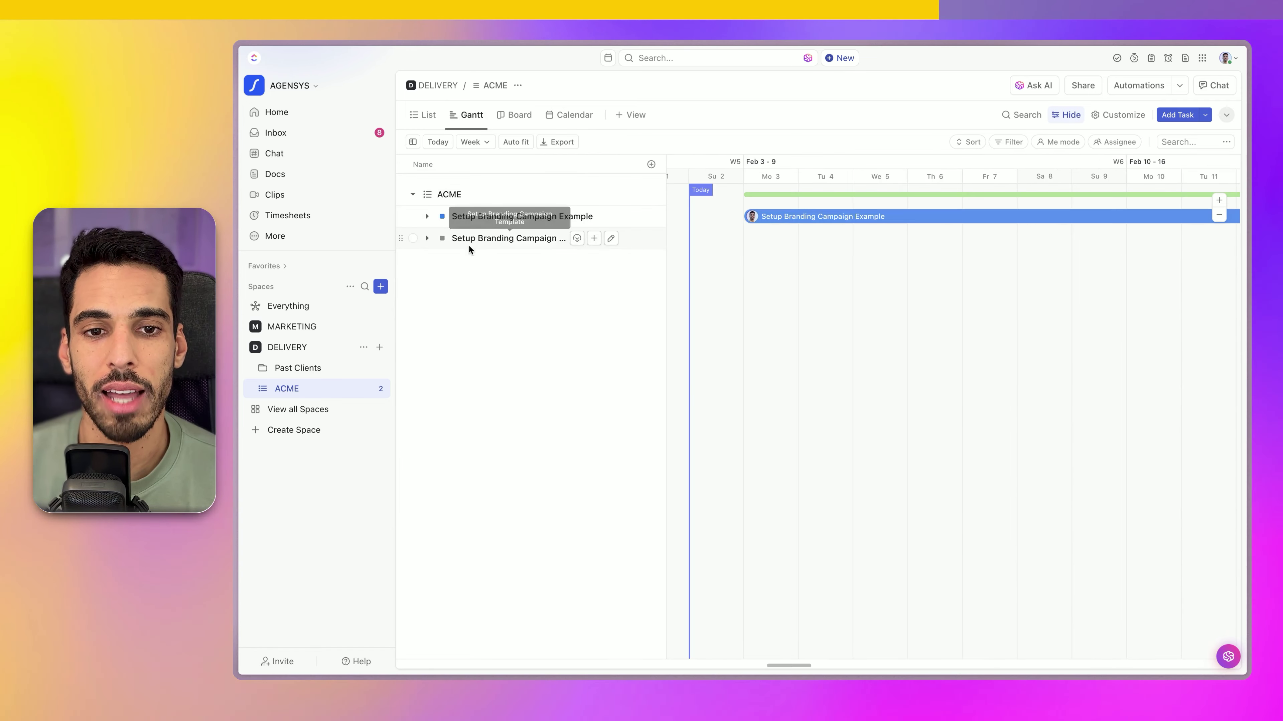
{"action": "left_click", "coordinate": [425, 217]}
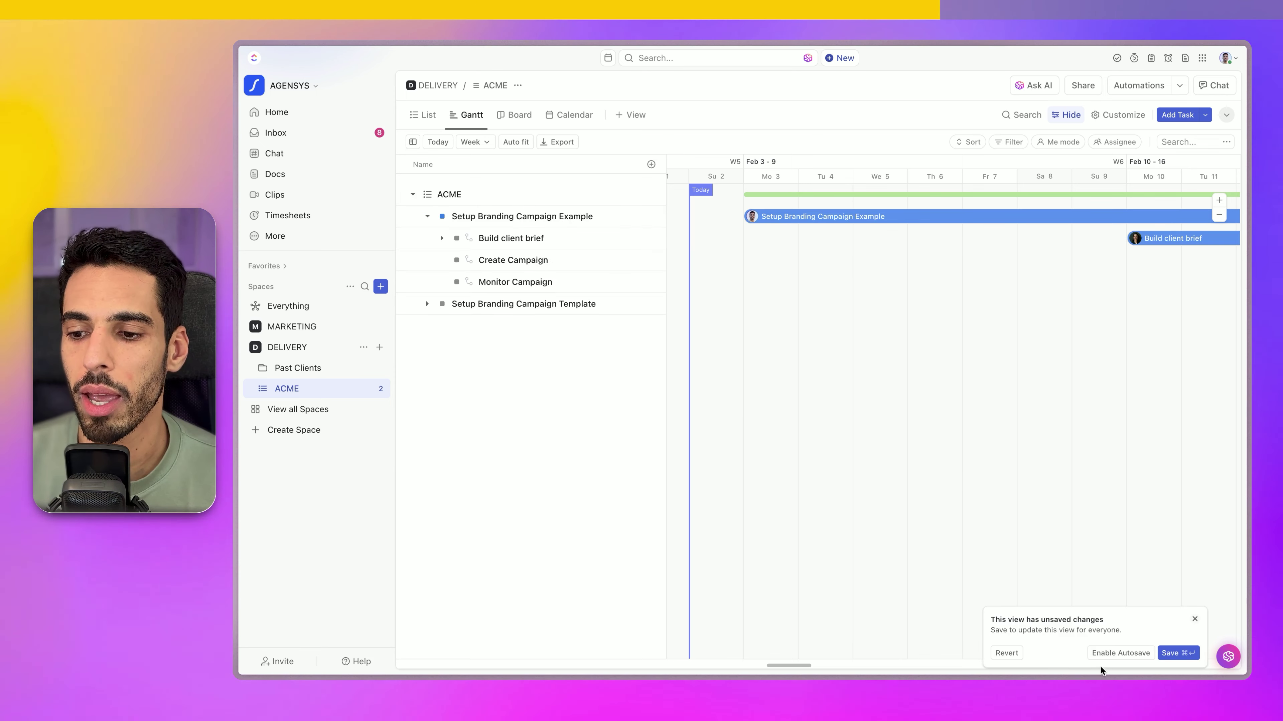
{"action": "left_click", "coordinate": [1108, 651]}
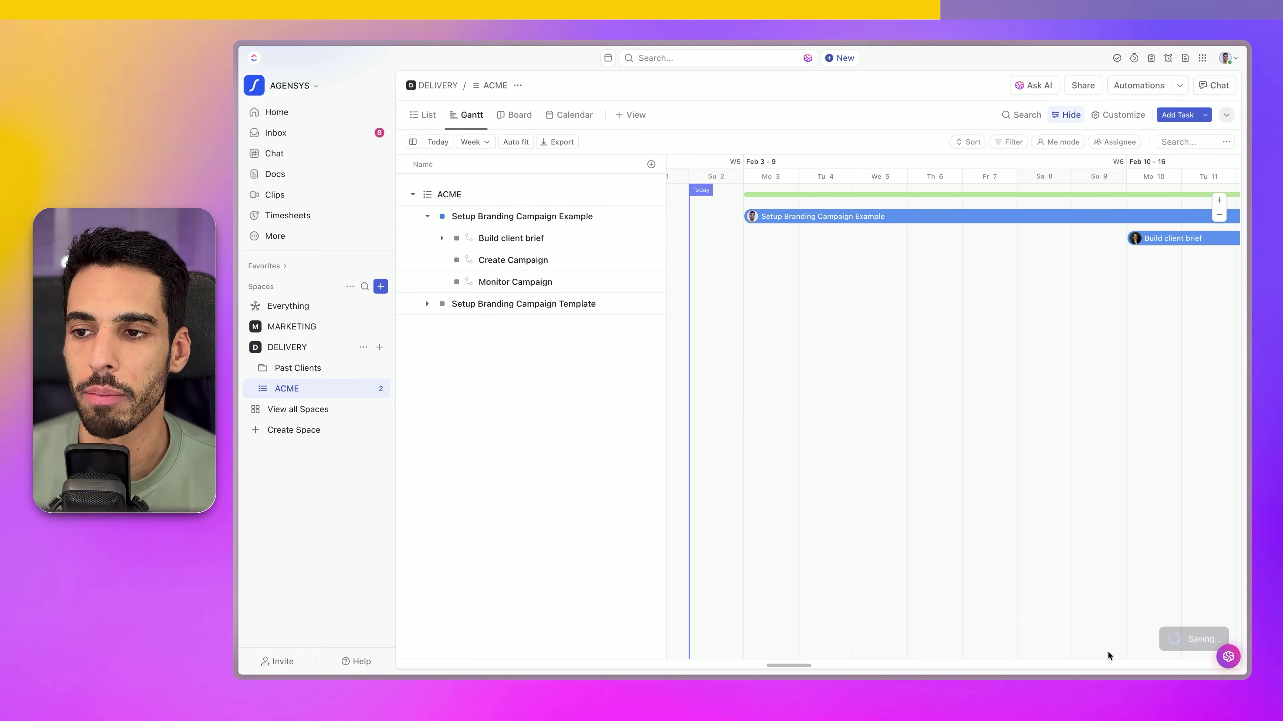
Set the Gantt timeline to month scale and chain dependencies from Setup Branding Campaign Example through Build client brief and Create Campaign to Monitor Campaign
{"action": "left_click", "coordinate": [1217, 215]}
{"action": "left_click", "coordinate": [1217, 217]}
{"action": "left_click", "coordinate": [1217, 217]}
{"action": "left_click", "coordinate": [1218, 217]}
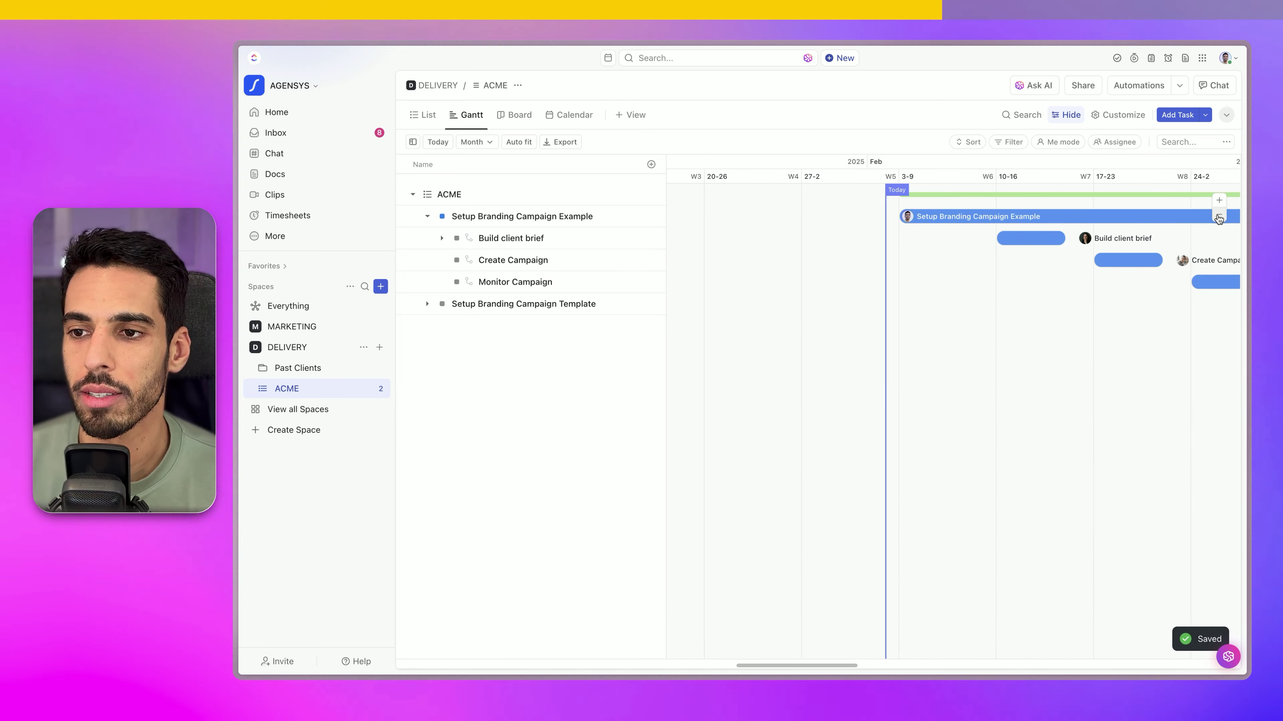
{"action": "left_click", "coordinate": [1218, 219]}
{"action": "left_click", "coordinate": [1218, 220]}
{"action": "left_click", "coordinate": [1218, 219]}
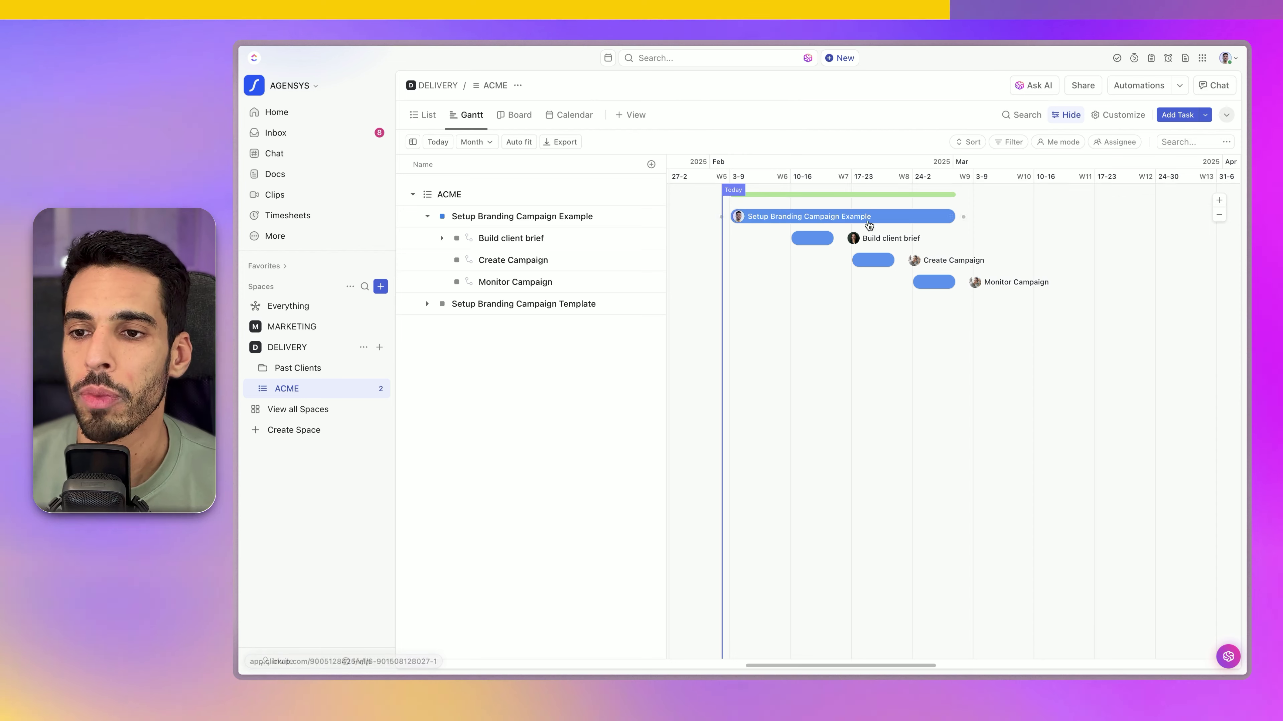
{"action": "mouse_move", "coordinate": [962, 224]}
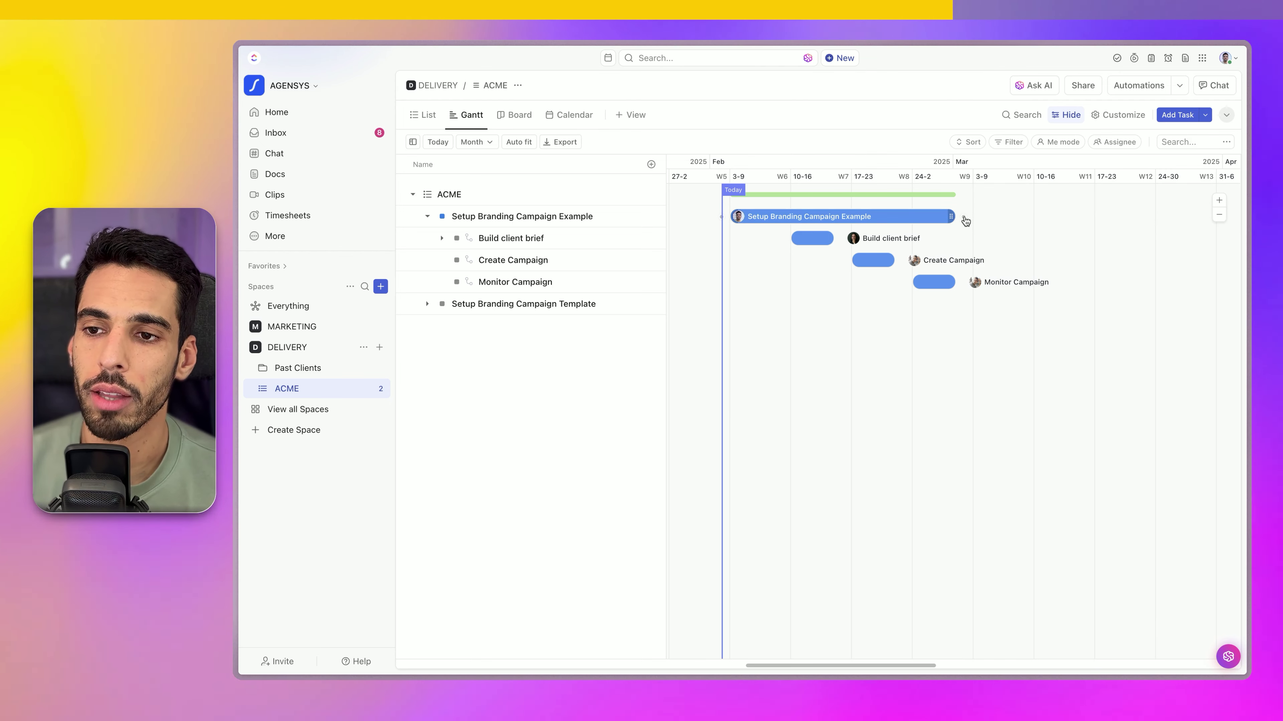
{"action": "left_click_drag", "start_coordinate": [966, 221], "coordinate": [906, 283]}
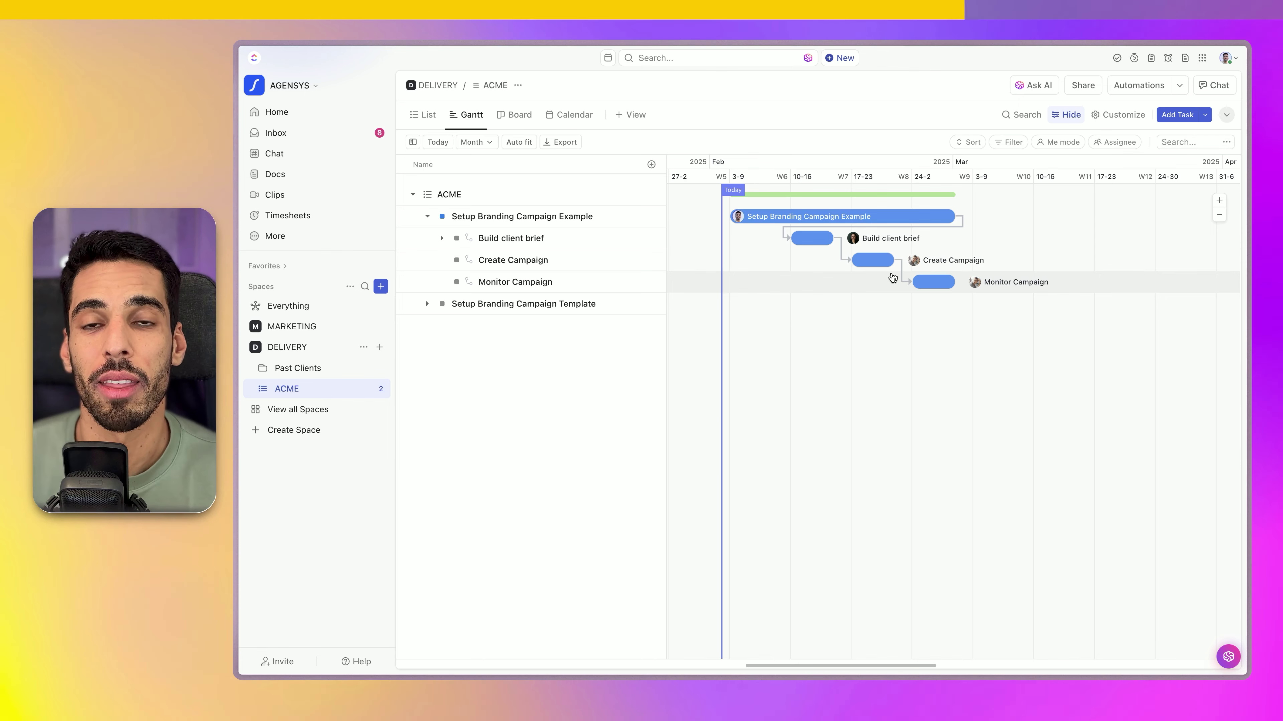
Turn on Reschedule dependencies in the Gantt view's layout options
{"action": "left_click", "coordinate": [1107, 120]}
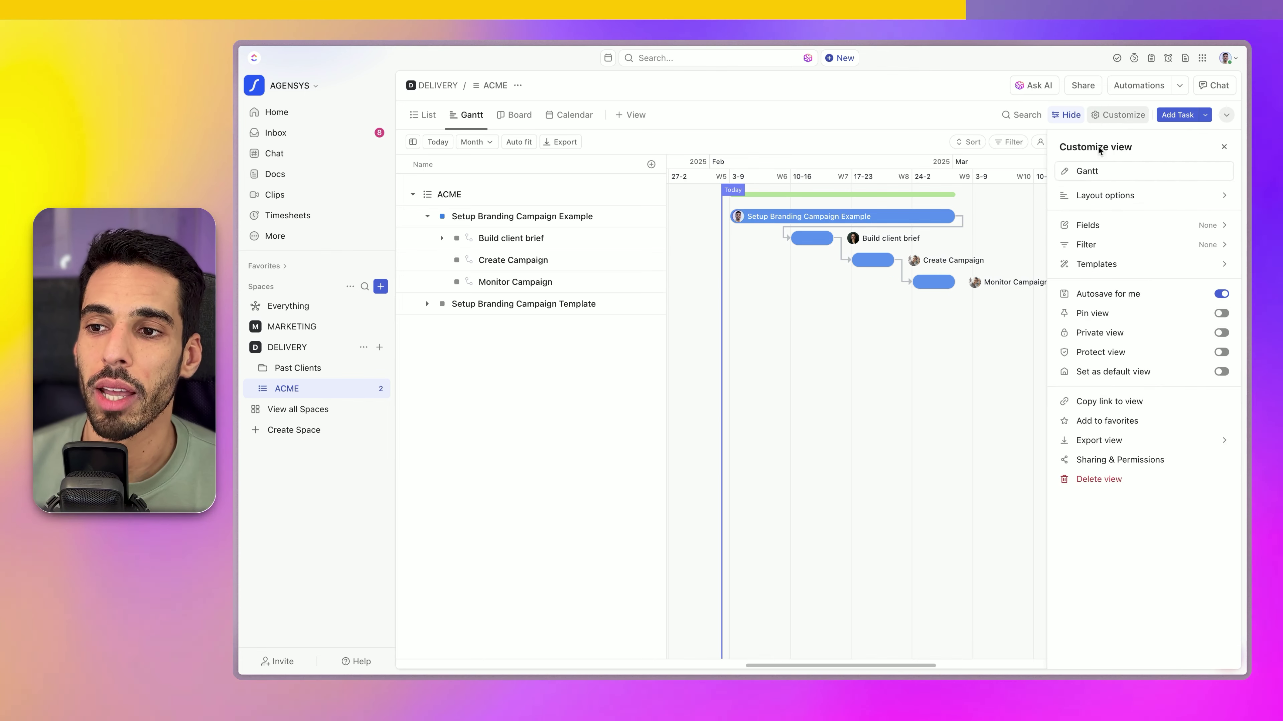
{"action": "left_click", "coordinate": [1137, 198]}
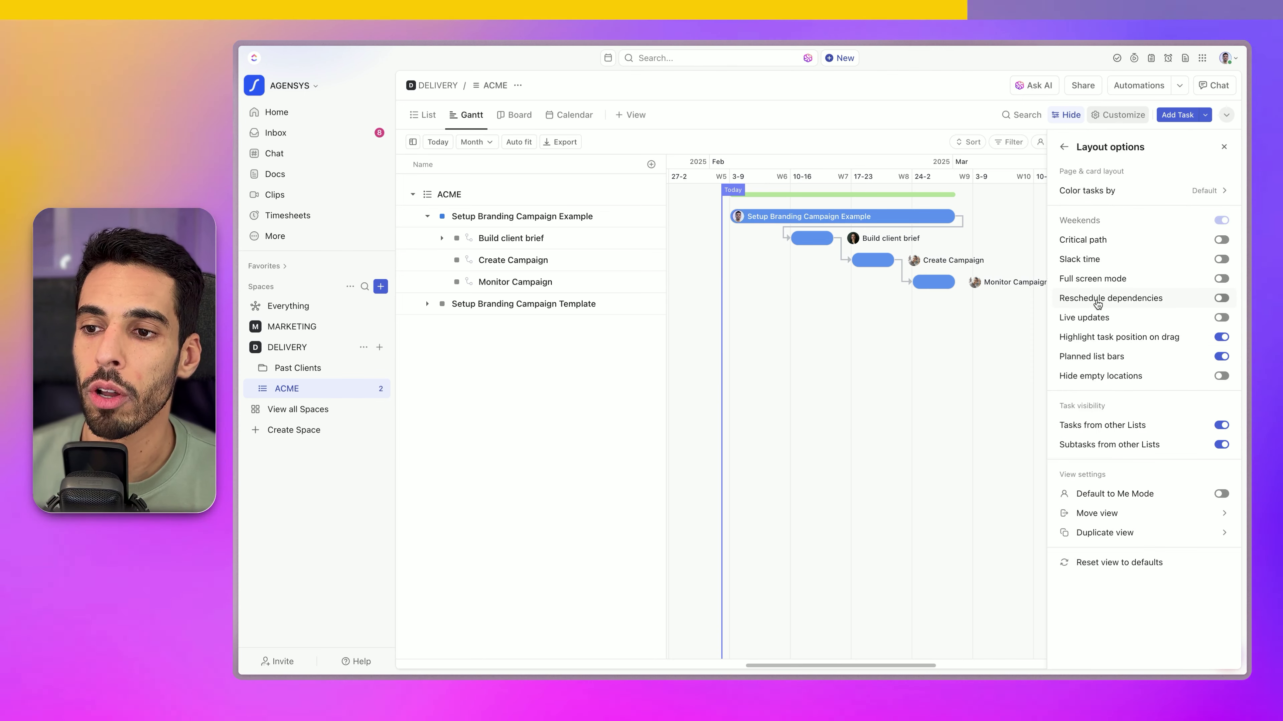
{"action": "left_click", "coordinate": [1223, 147]}
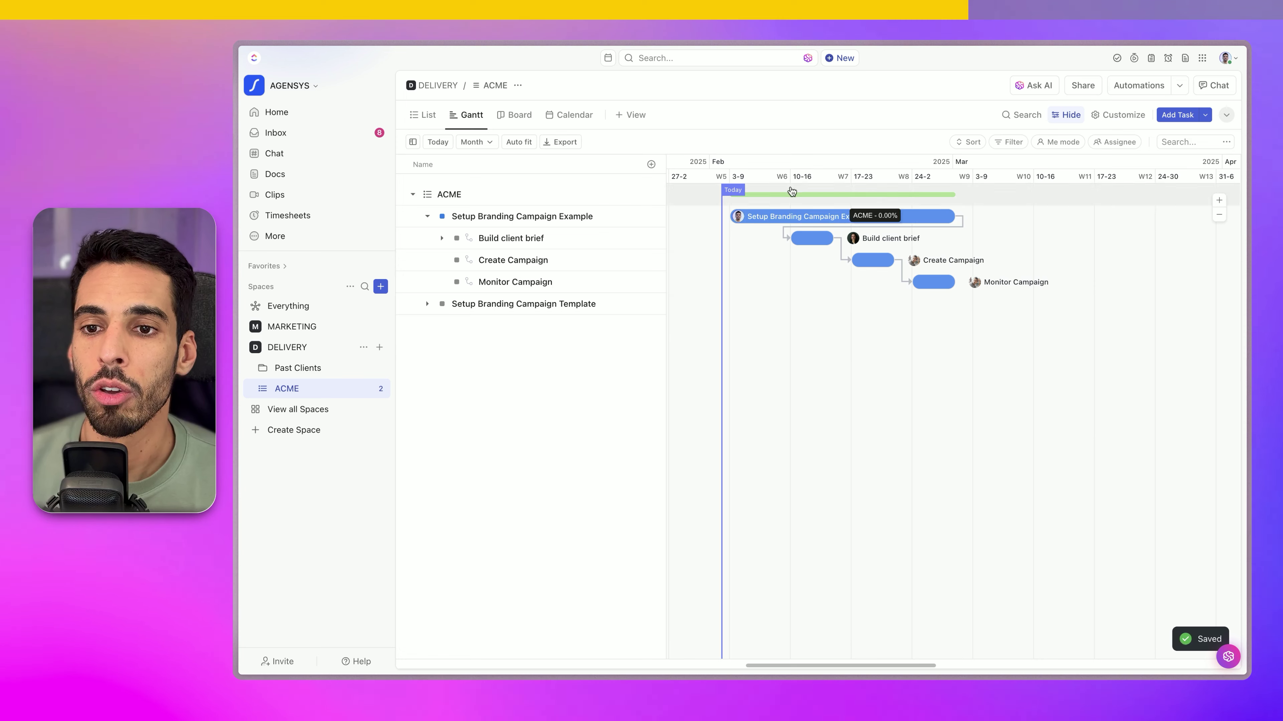
Reschedule Setup Branding Campaign Example with its linked subtasks on the Gantt timeline to 18 Mar - 12 Apr, checking the Reschedule dependencies option
{"action": "left_click_drag", "start_coordinate": [811, 244], "coordinate": [1034, 228]}
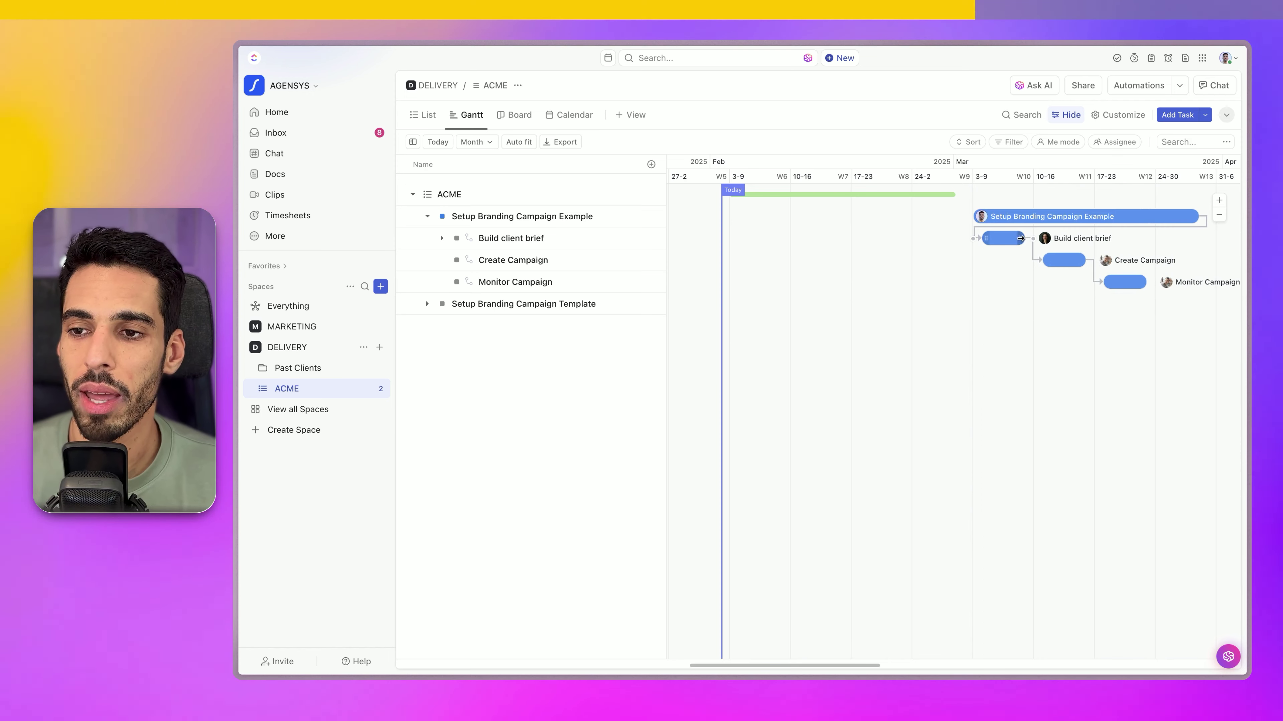
{"action": "left_click", "coordinate": [1124, 115]}
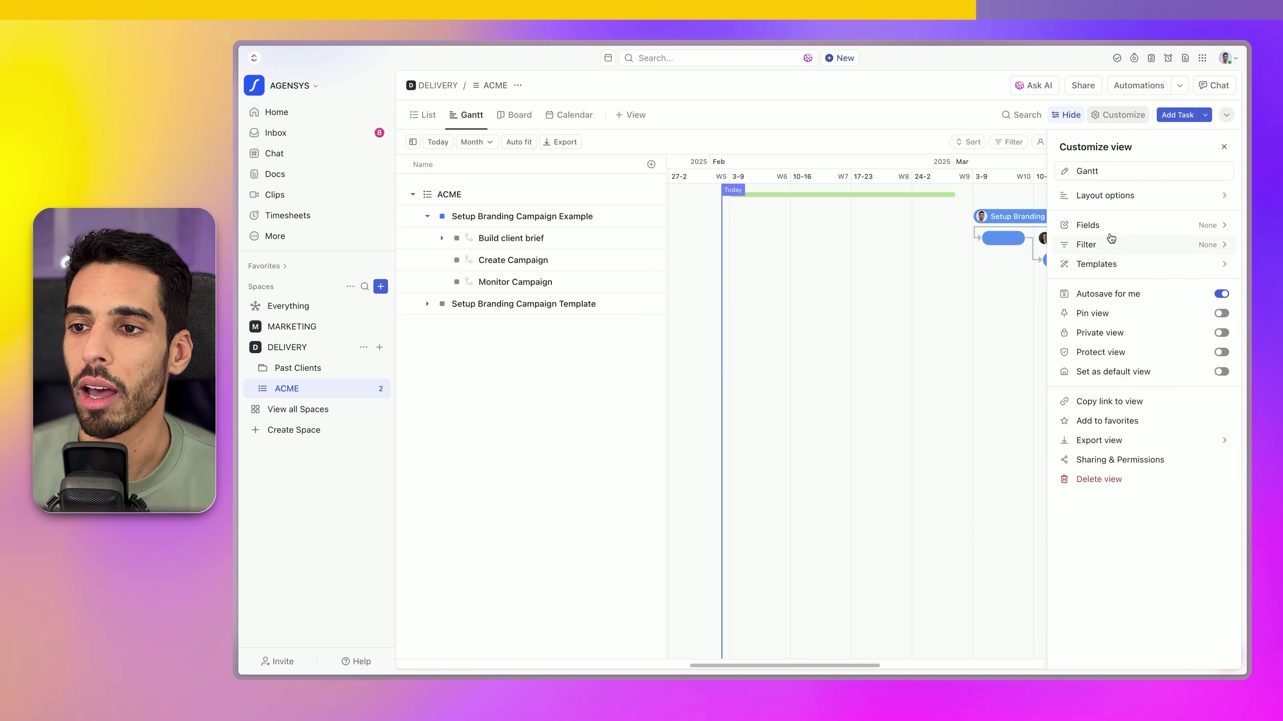
{"action": "left_click", "coordinate": [1106, 195]}
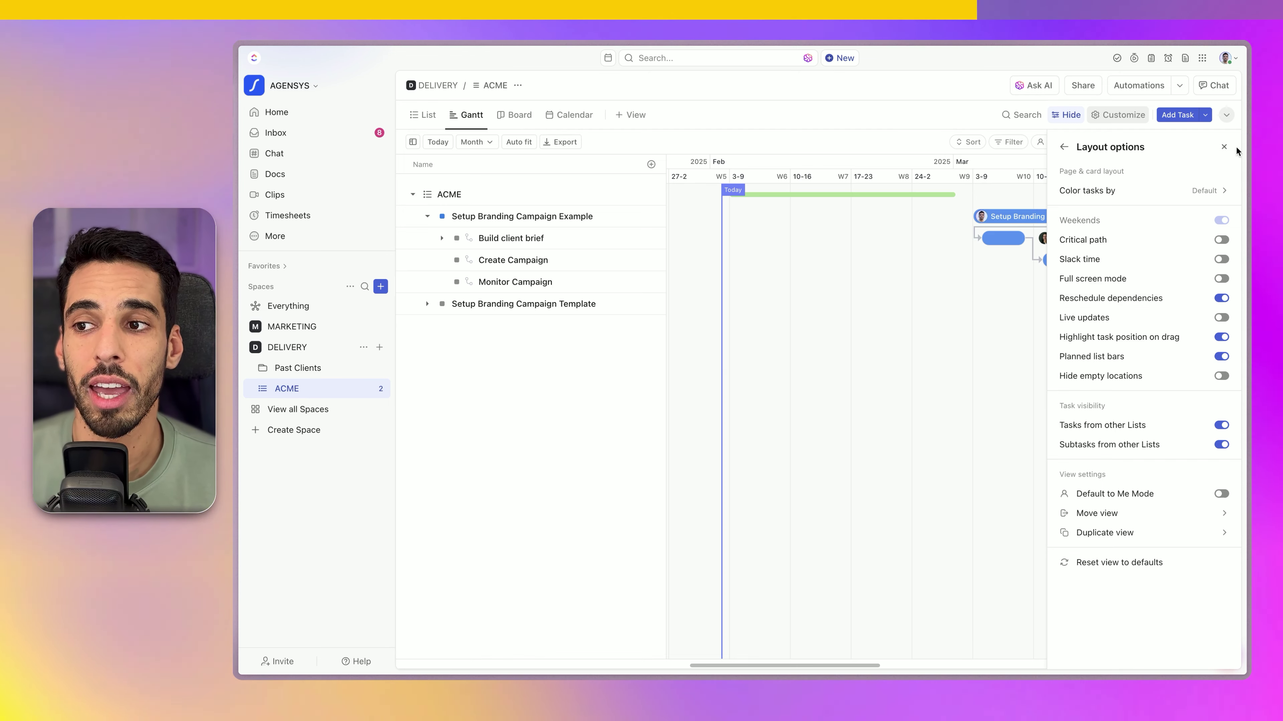
{"action": "left_click", "coordinate": [1224, 147]}
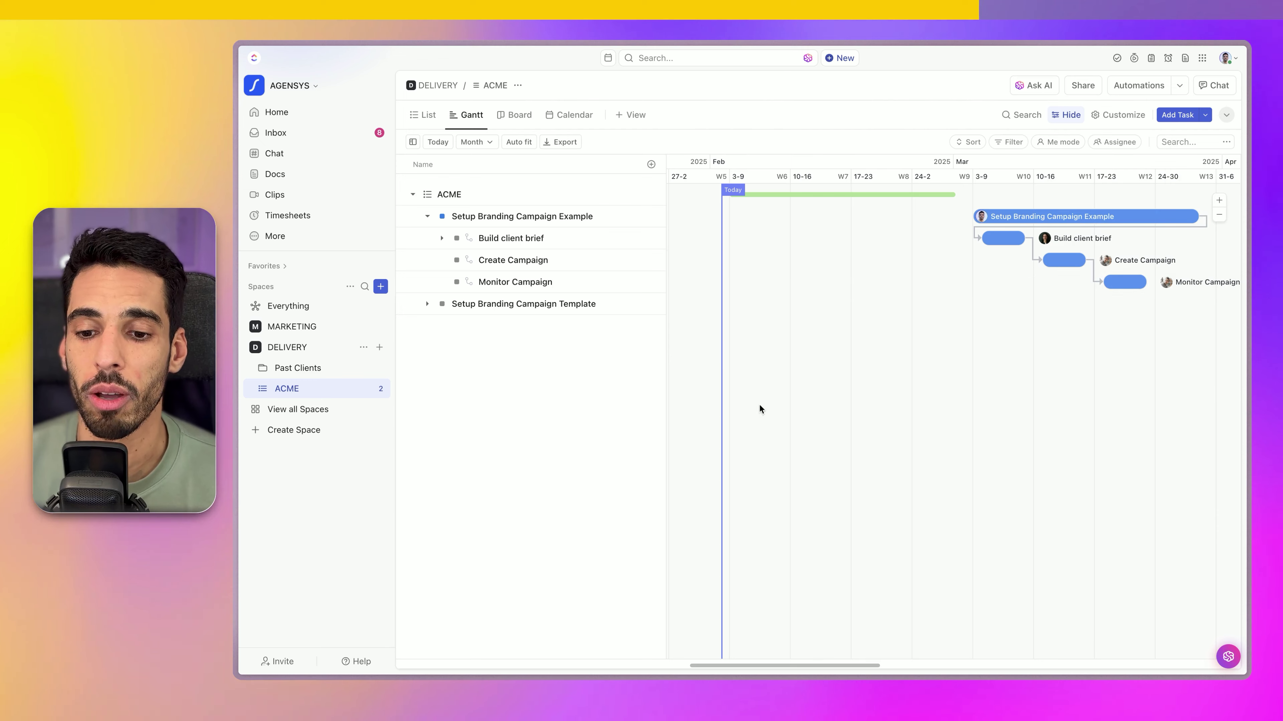
{"action": "left_click_drag", "start_coordinate": [830, 666], "coordinate": [897, 648]}
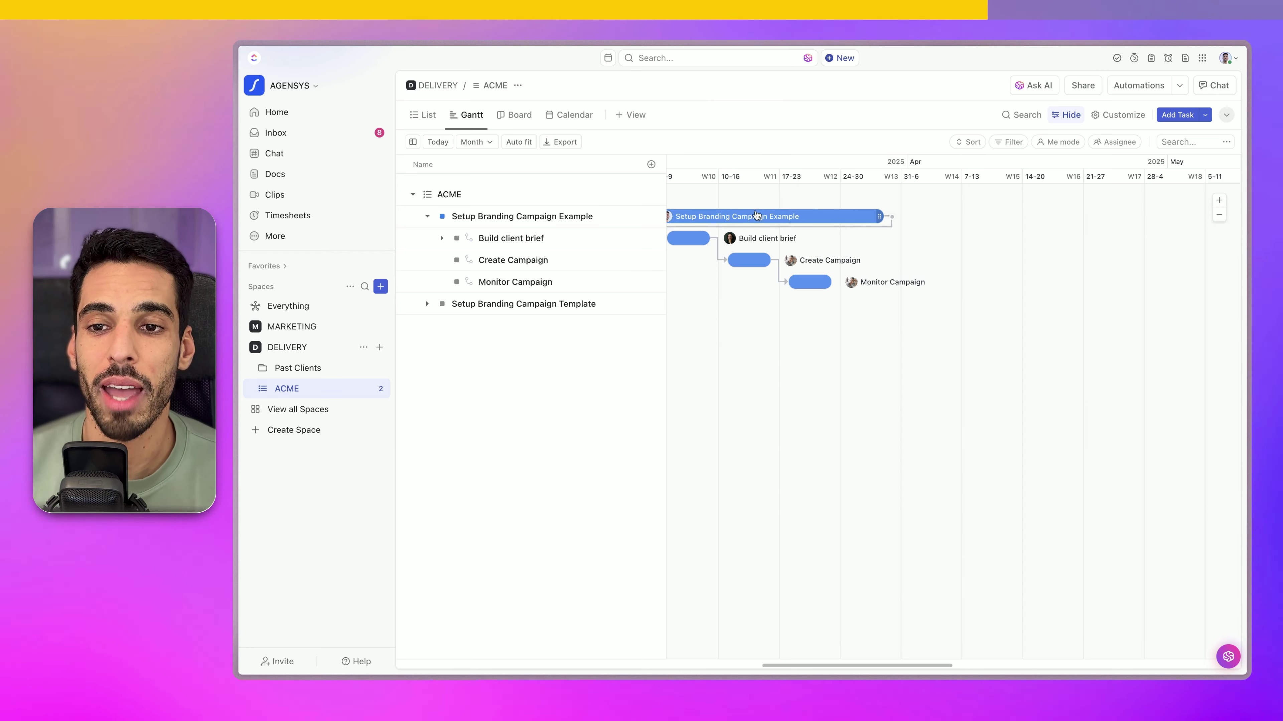
{"action": "left_click_drag", "start_coordinate": [744, 220], "coordinate": [952, 232]}
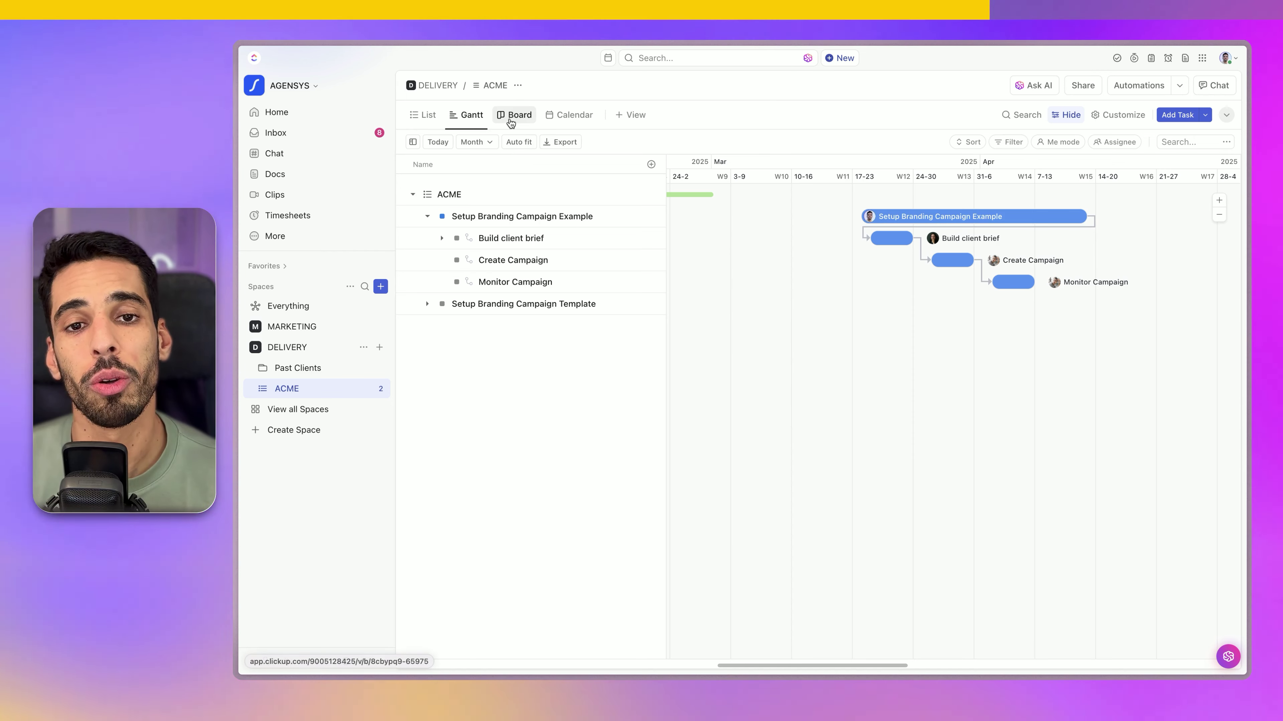
Look at the ACME tasks and the example task's subtasks in the Board view and in the List view
{"action": "left_click", "coordinate": [510, 120]}
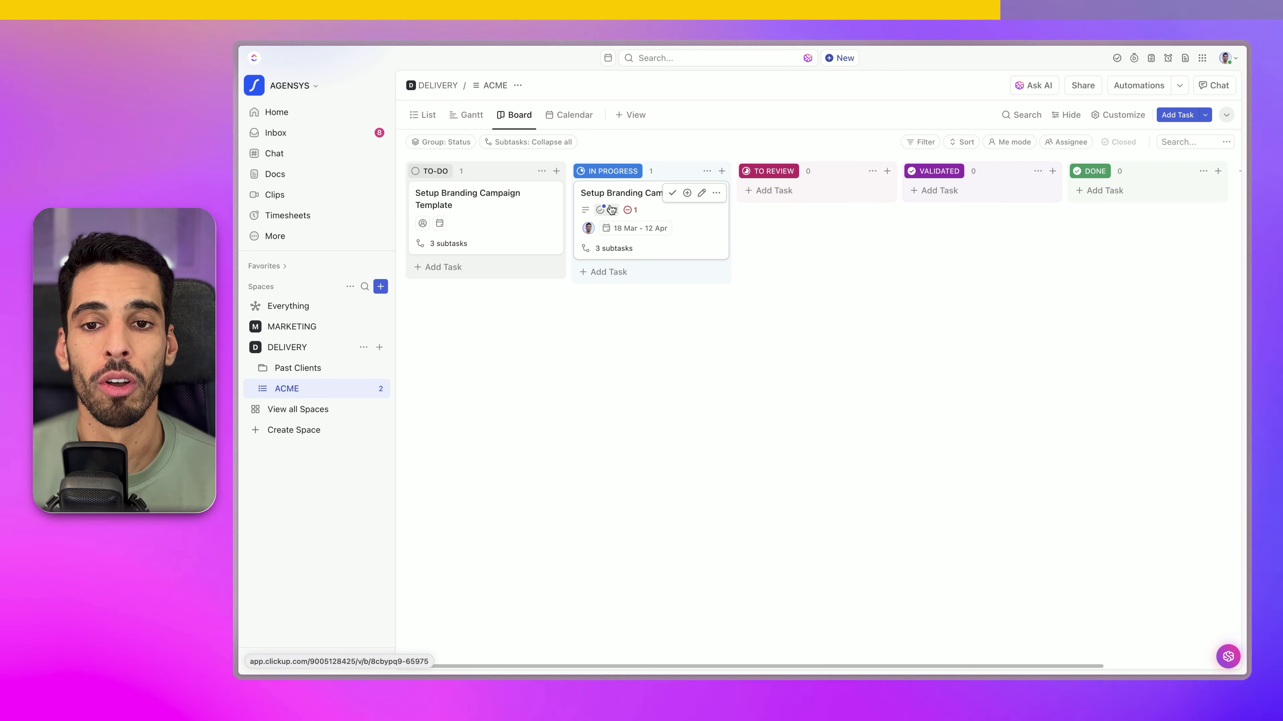
{"action": "left_click", "coordinate": [620, 250]}
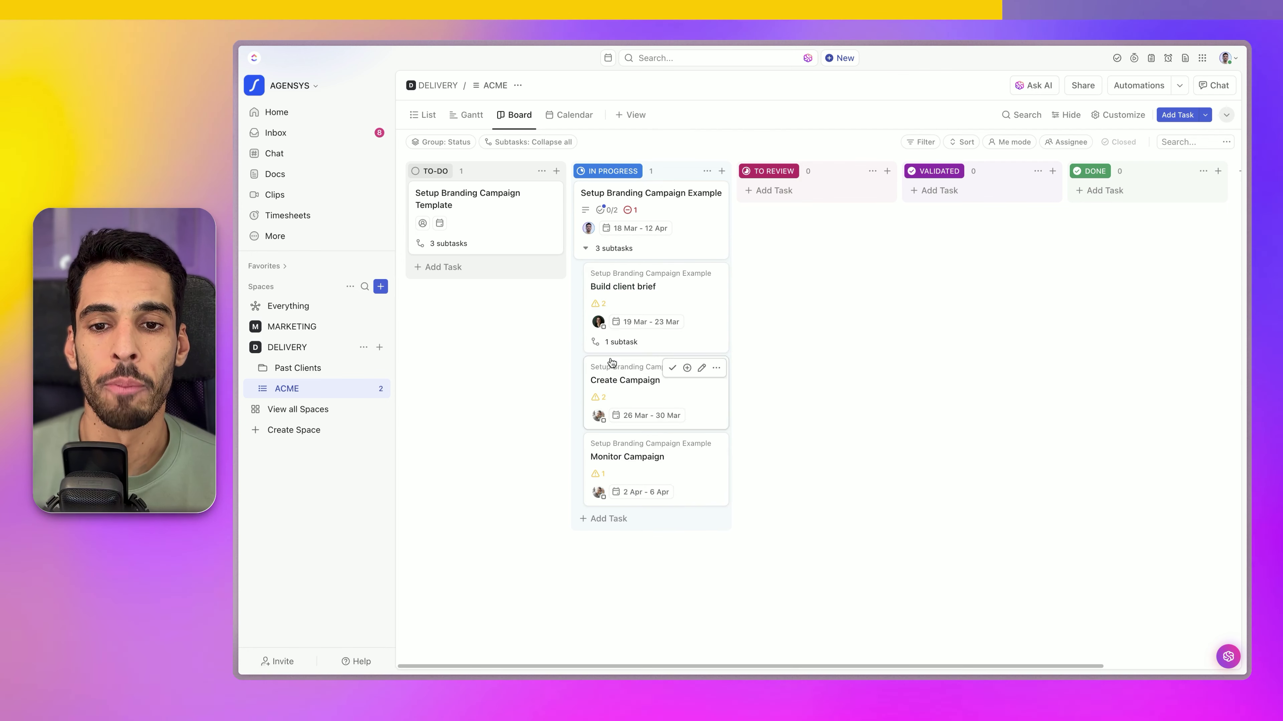
{"action": "left_click", "coordinate": [604, 249]}
{"action": "left_click", "coordinate": [424, 115]}
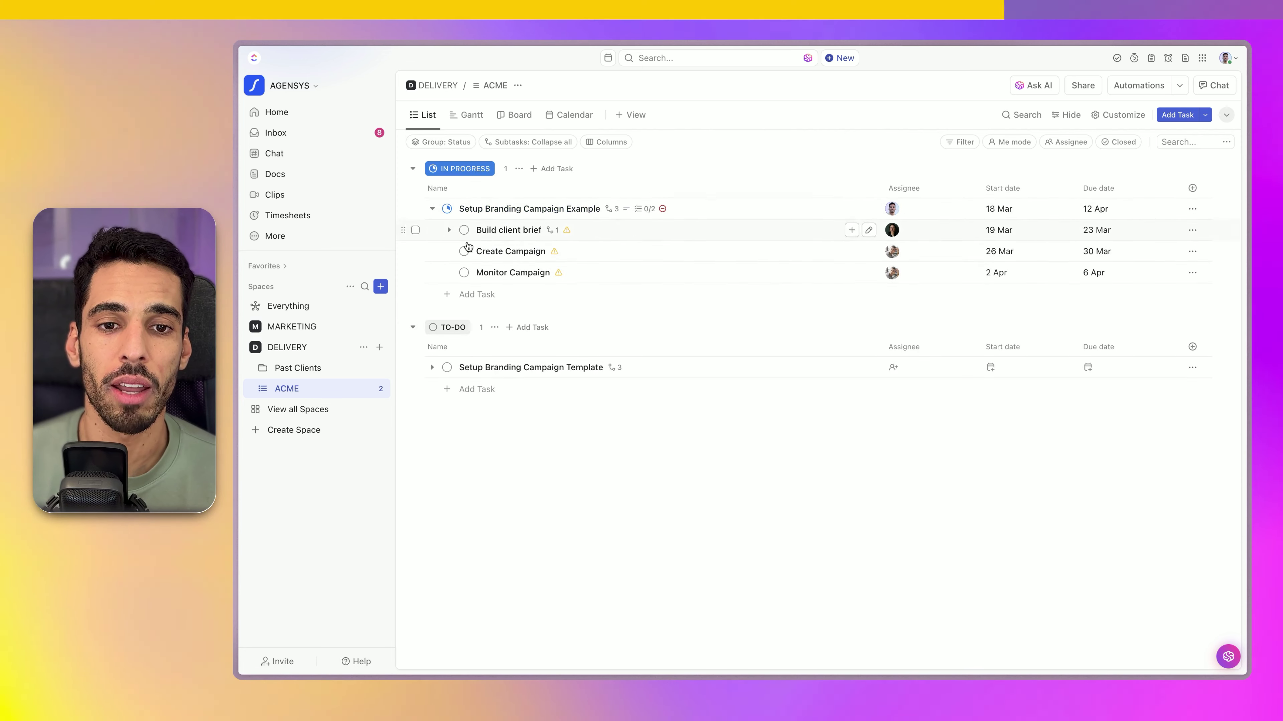
Move Setup Branding Campaign Example to the TO REVIEW status in the Board view and check the view's layout options
{"action": "left_click", "coordinate": [516, 116]}
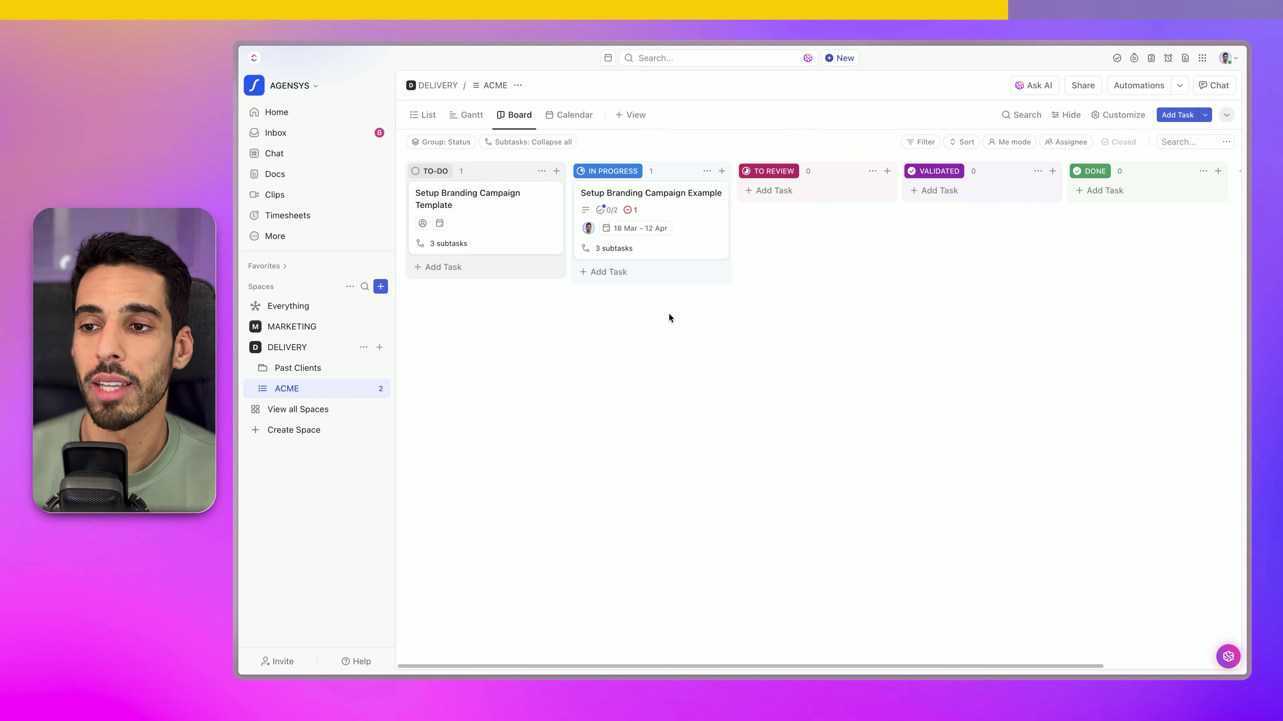
{"action": "left_click_drag", "start_coordinate": [656, 198], "coordinate": [853, 200]}
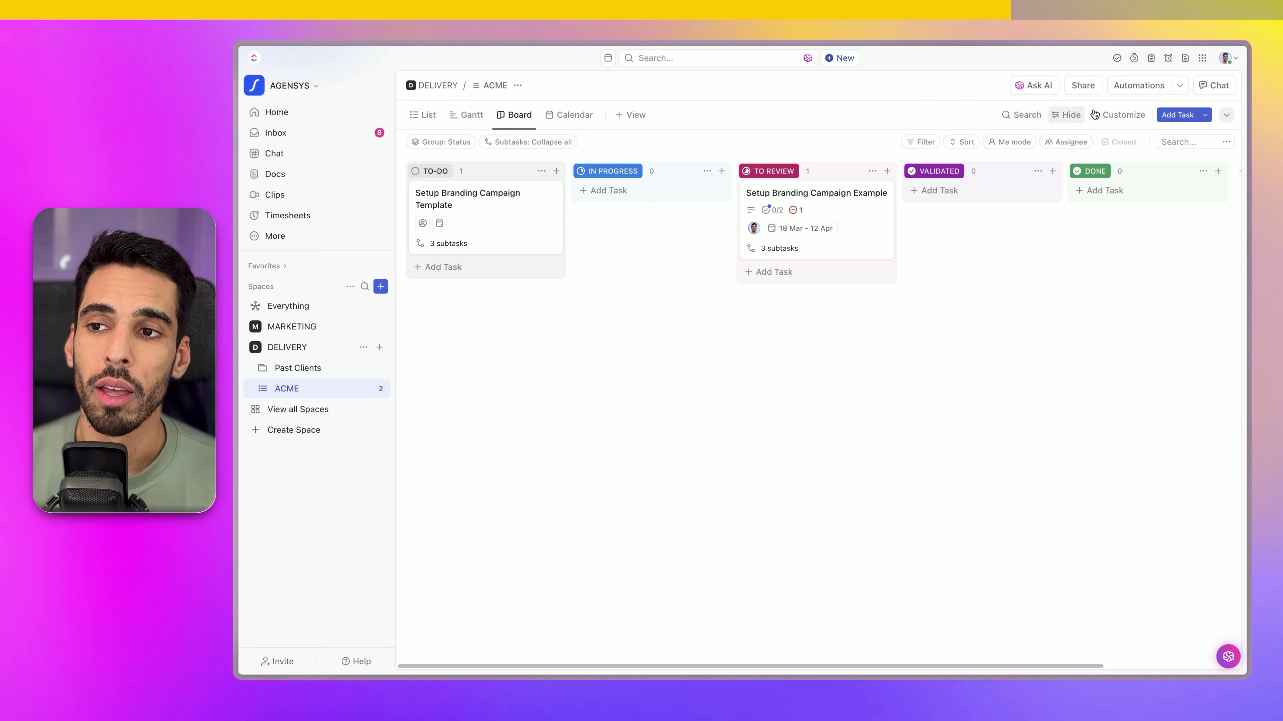
{"action": "left_click", "coordinate": [1118, 115]}
{"action": "left_click", "coordinate": [1123, 200]}
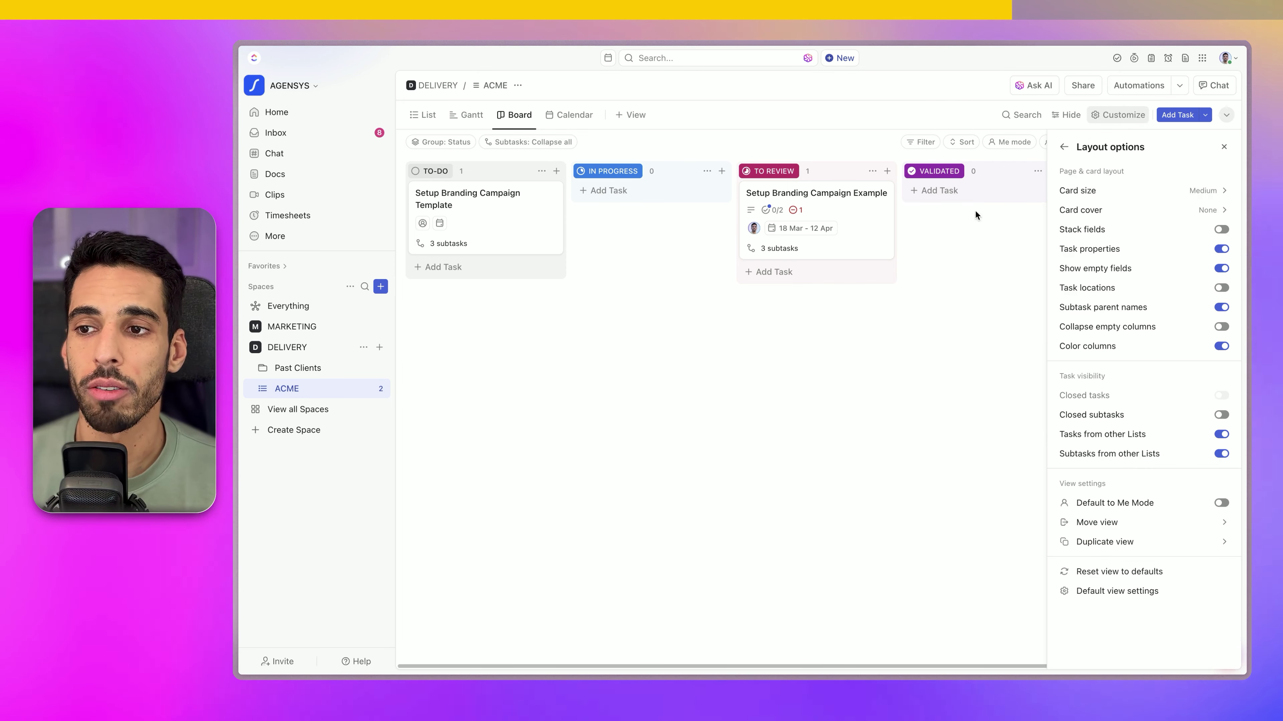
{"action": "left_click", "coordinate": [1223, 147]}
Group the Board view by Assignee and assign Setup Branding Campaign Template to the Build client brief subtask's assignee
{"action": "left_click", "coordinate": [444, 142]}
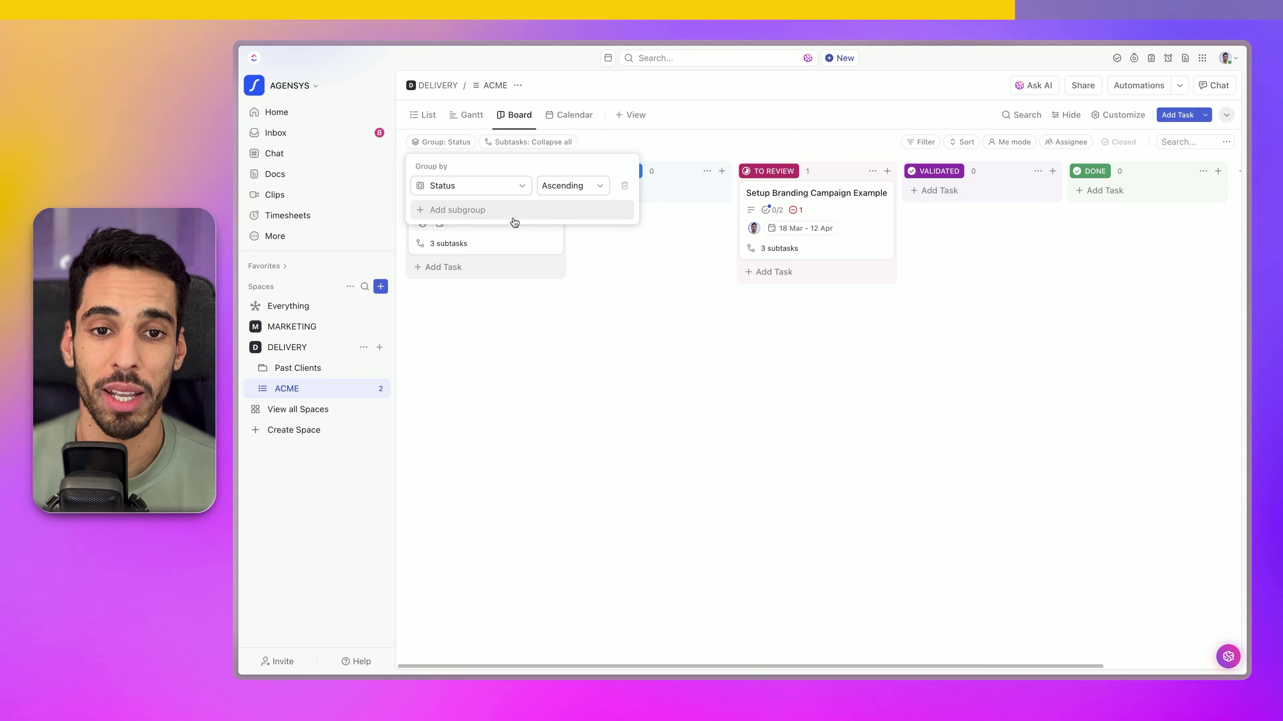
{"action": "left_click", "coordinate": [488, 187]}
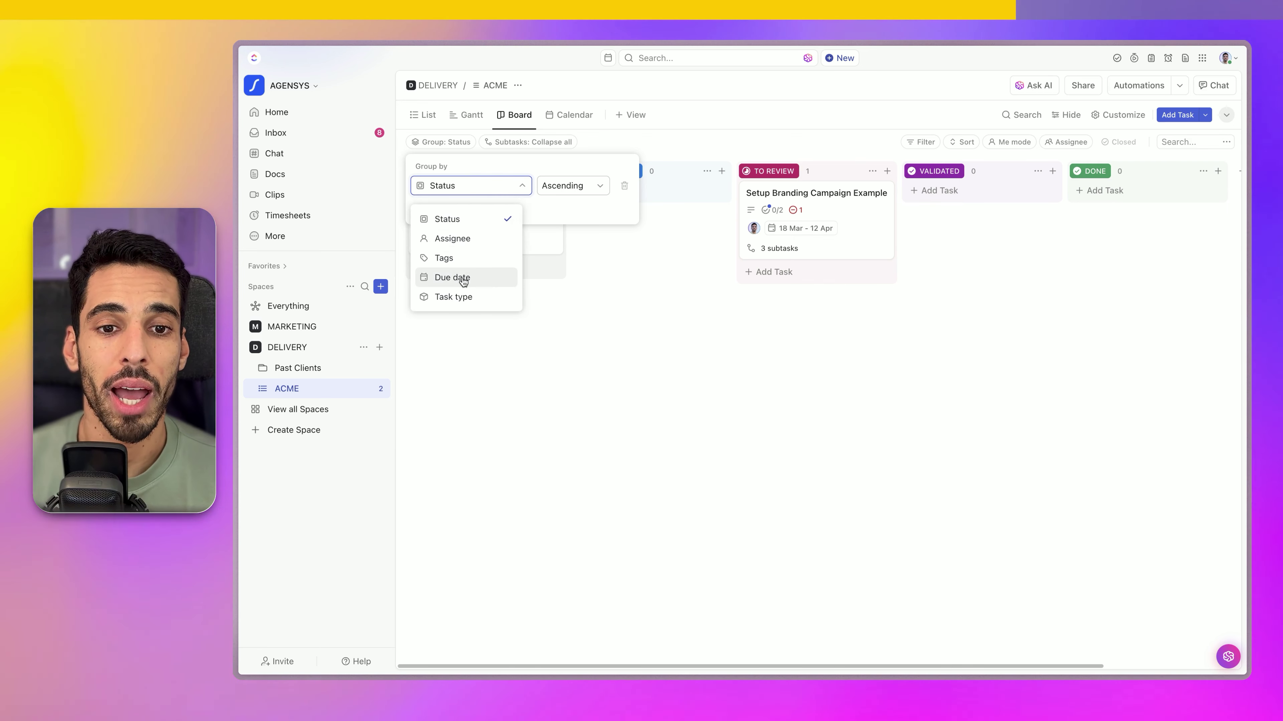
{"action": "left_click", "coordinate": [453, 238]}
{"action": "left_click", "coordinate": [645, 409]}
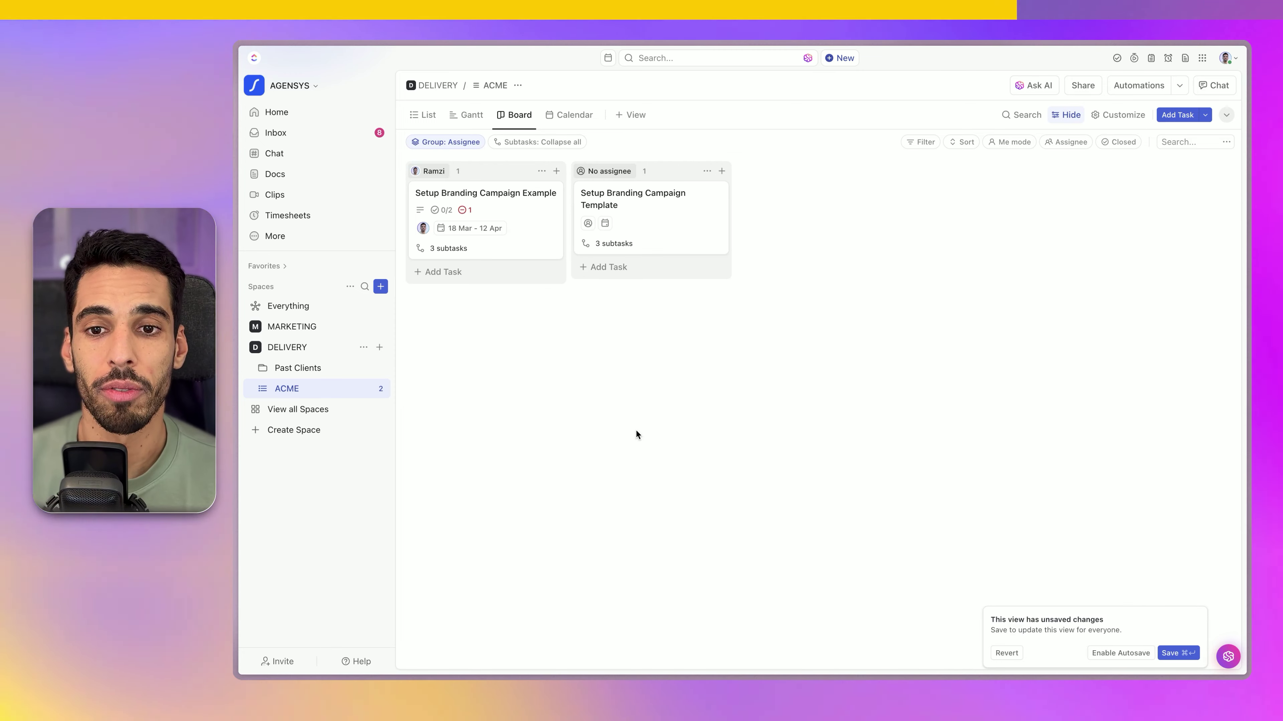
{"action": "left_click", "coordinate": [588, 223]}
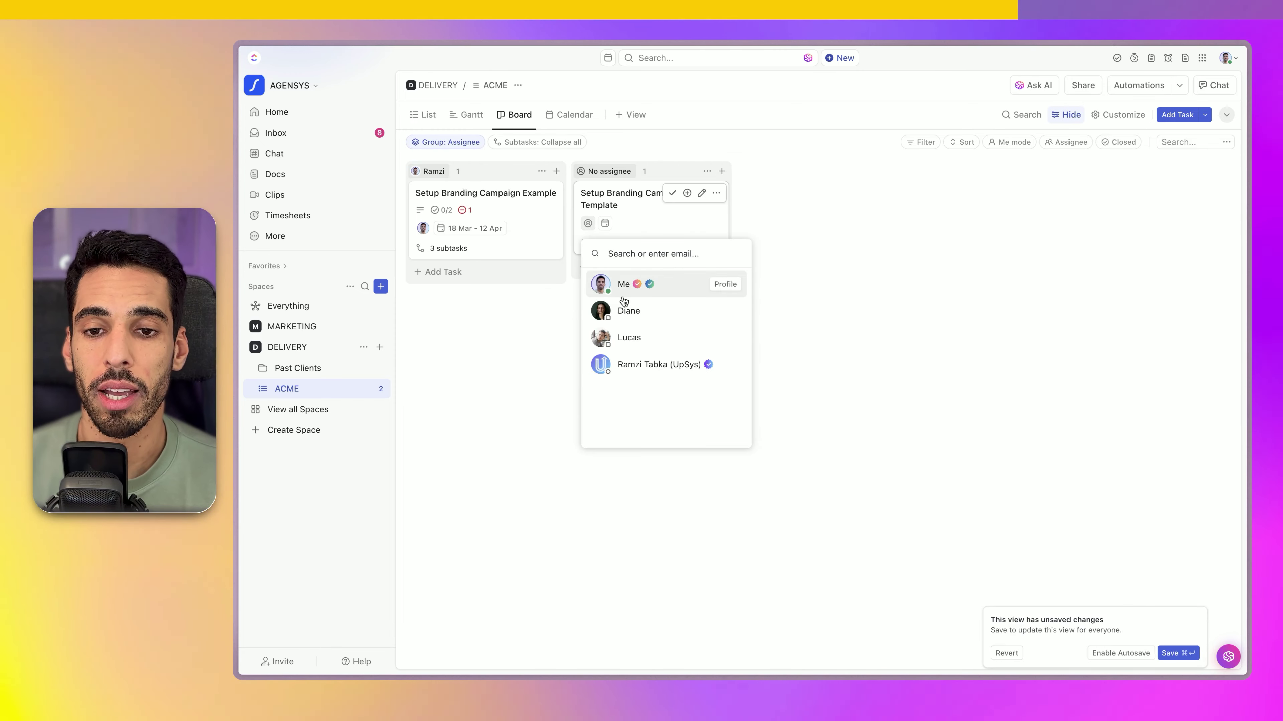
{"action": "left_click", "coordinate": [619, 316]}
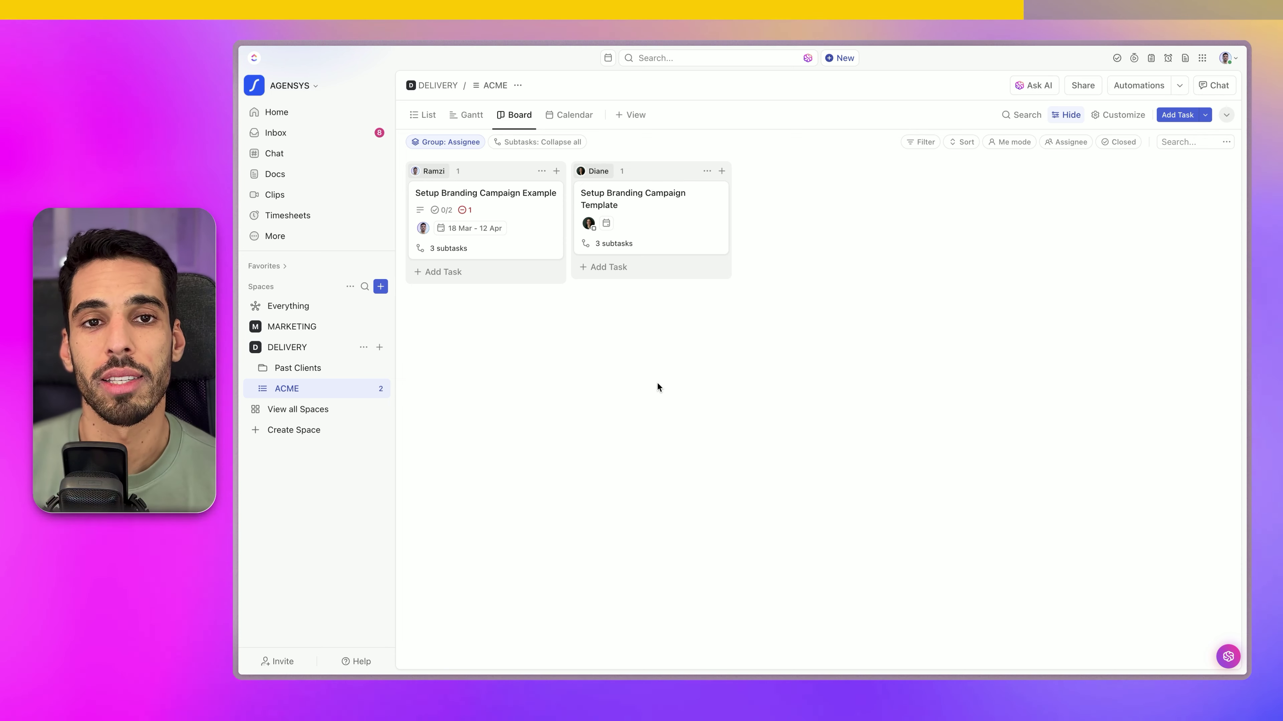
Show the ACME tasks in the List view with Setup Branding Campaign Example and Build client brief expanded down to the sub-subtask
{"action": "left_click", "coordinate": [423, 114]}
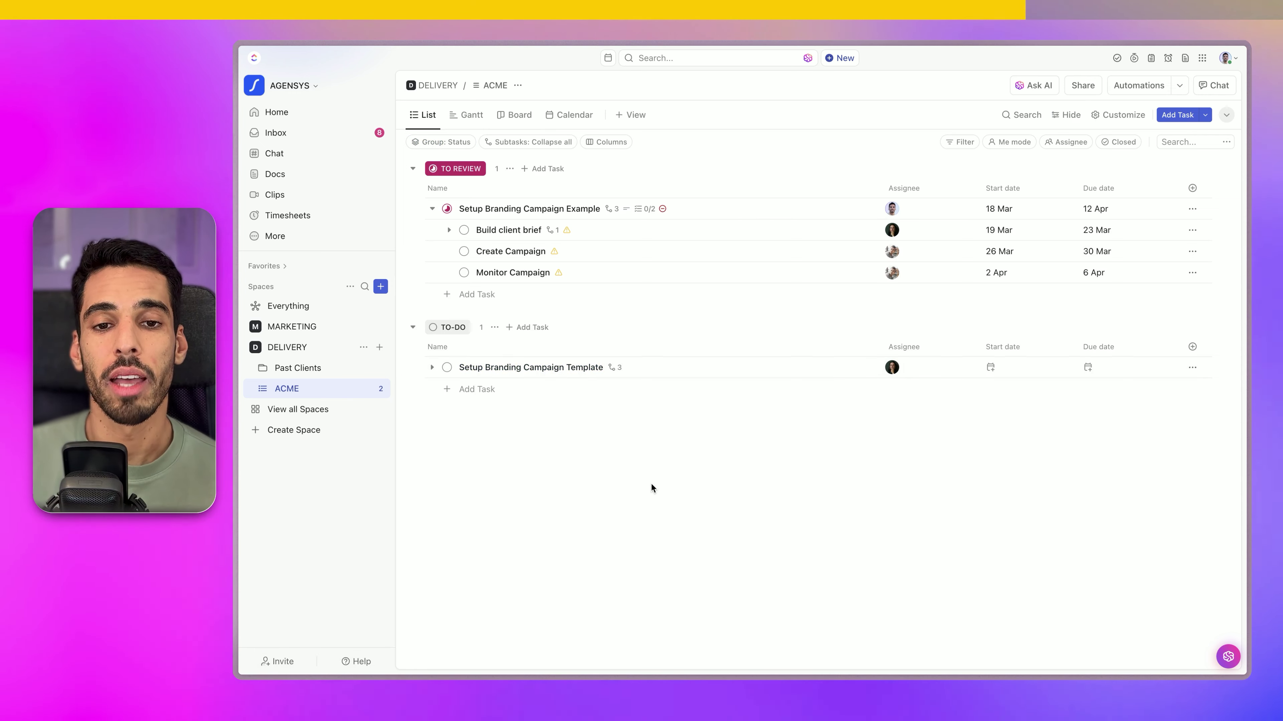
{"action": "left_click", "coordinate": [432, 209]}
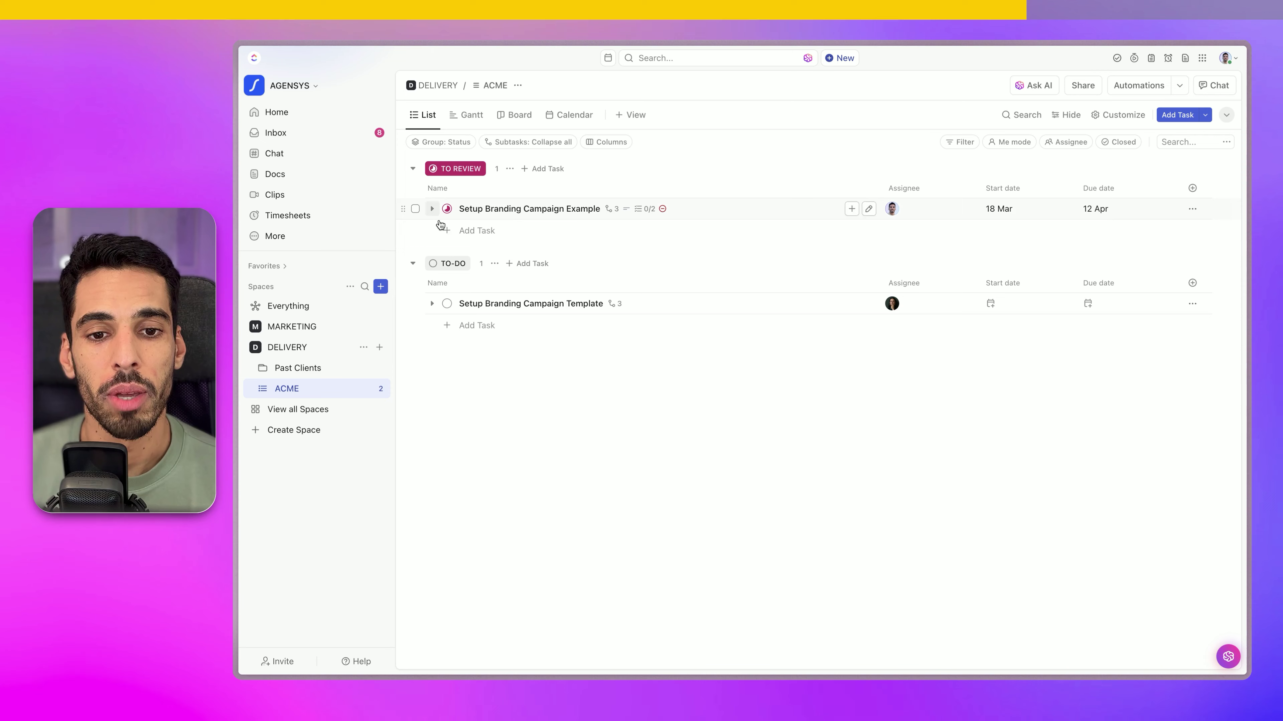
{"action": "left_click", "coordinate": [432, 209]}
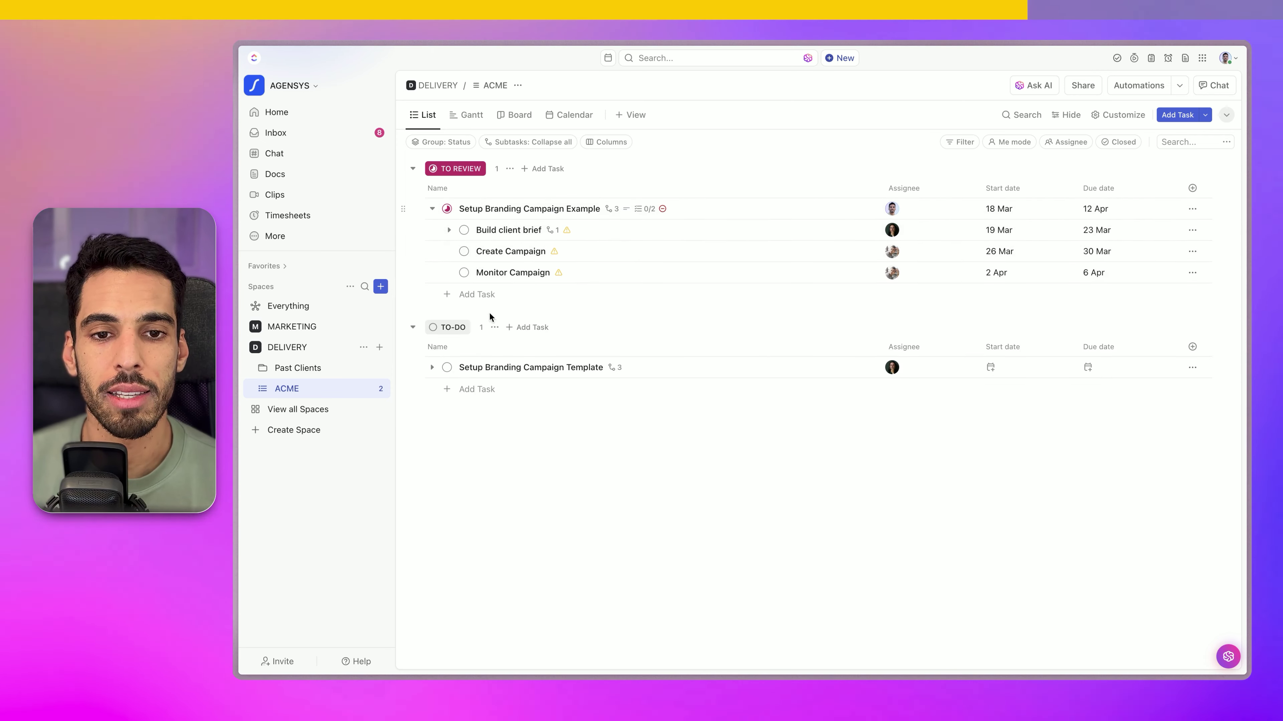
{"action": "left_click", "coordinate": [449, 230]}
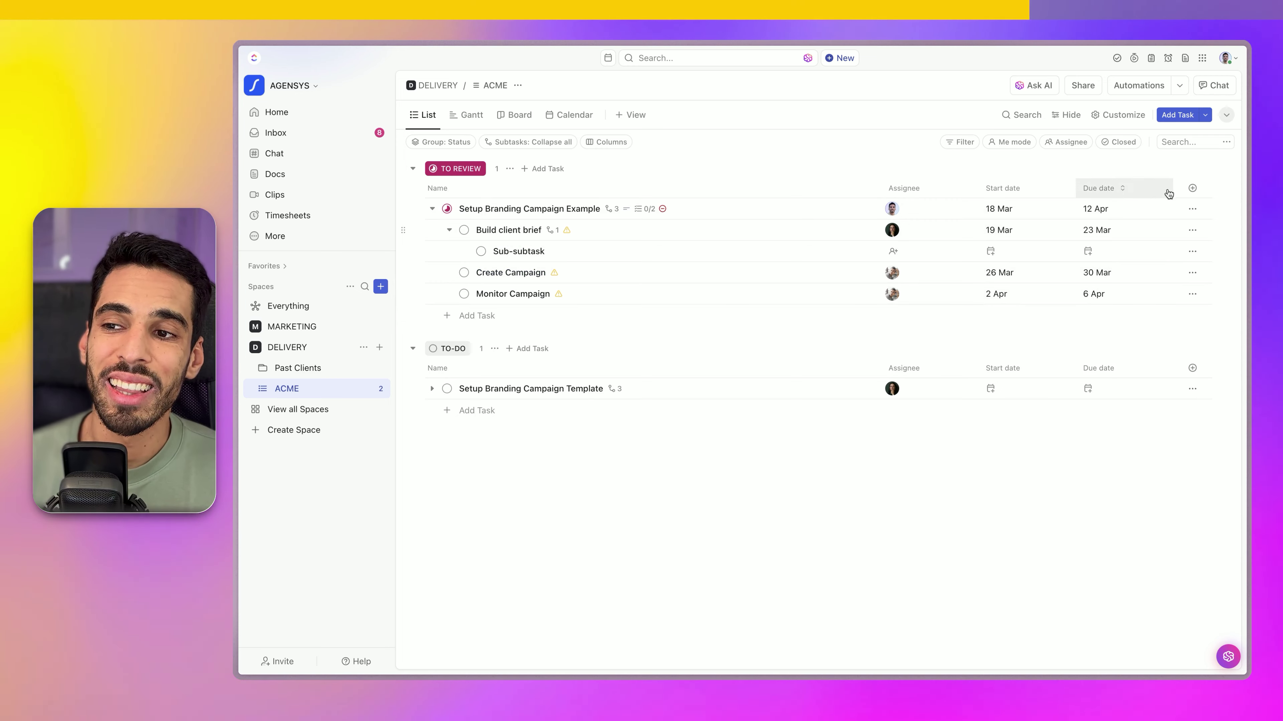
Find the existing Time estimate field with the search "est" and show it as a column in the ACME List view
{"action": "left_click", "coordinate": [1192, 188]}
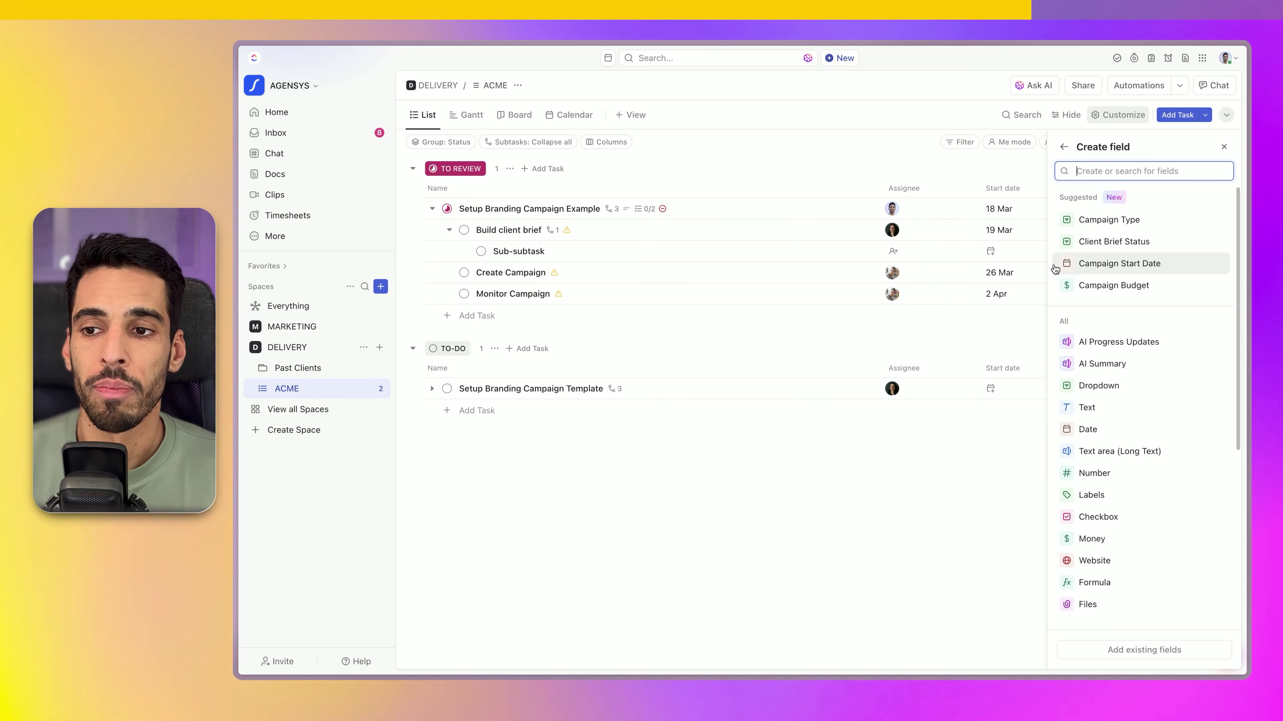
{"action": "left_click", "coordinate": [1223, 147]}
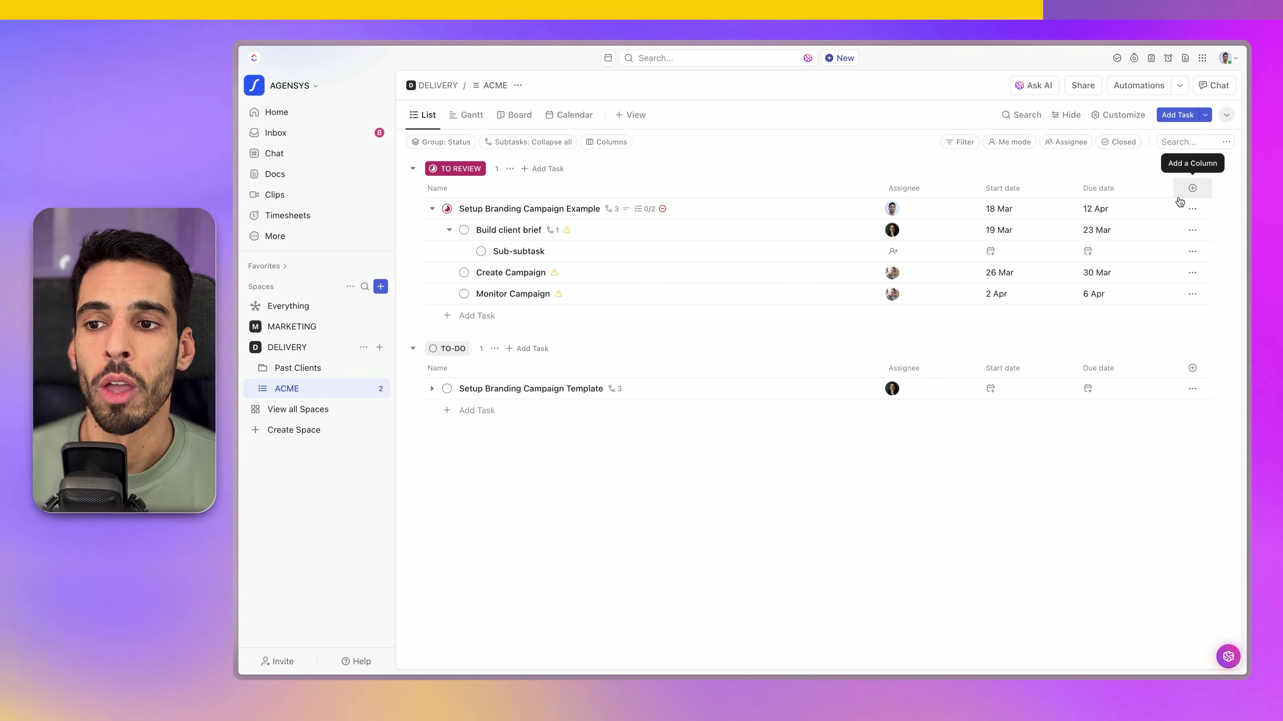
{"action": "left_click", "coordinate": [1178, 196]}
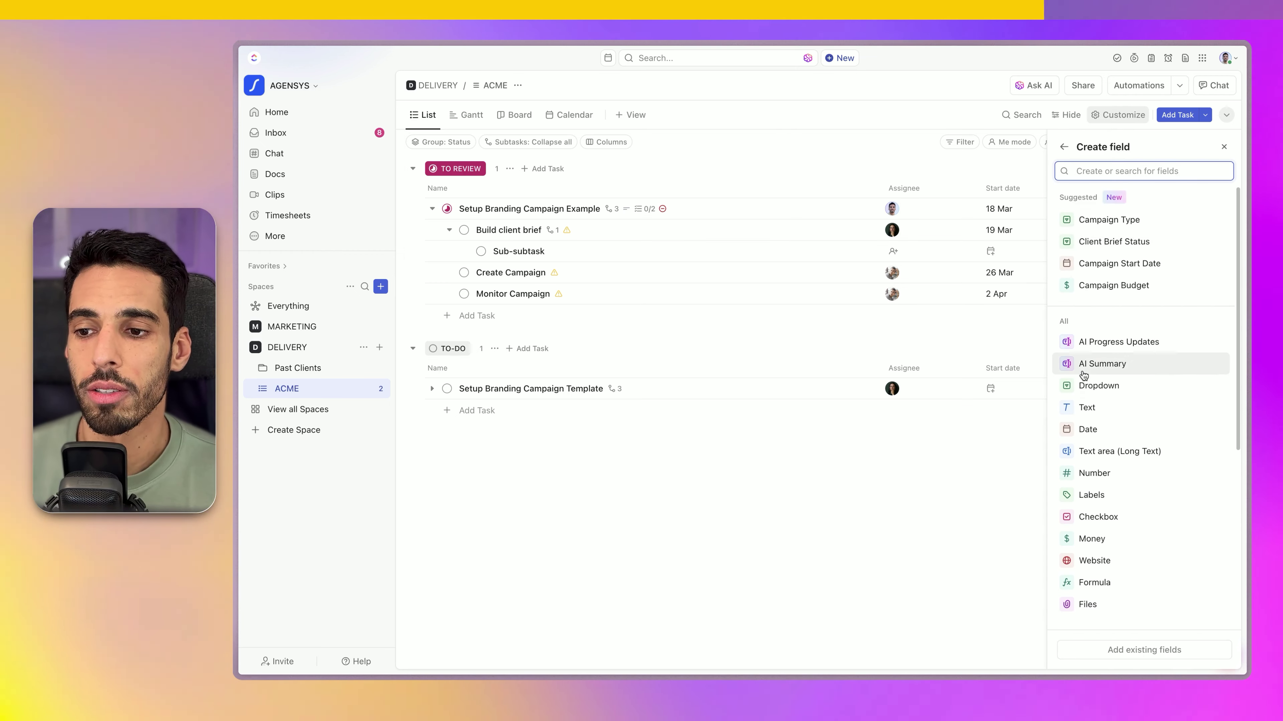
{"action": "mouse_move", "coordinate": [1080, 360]}
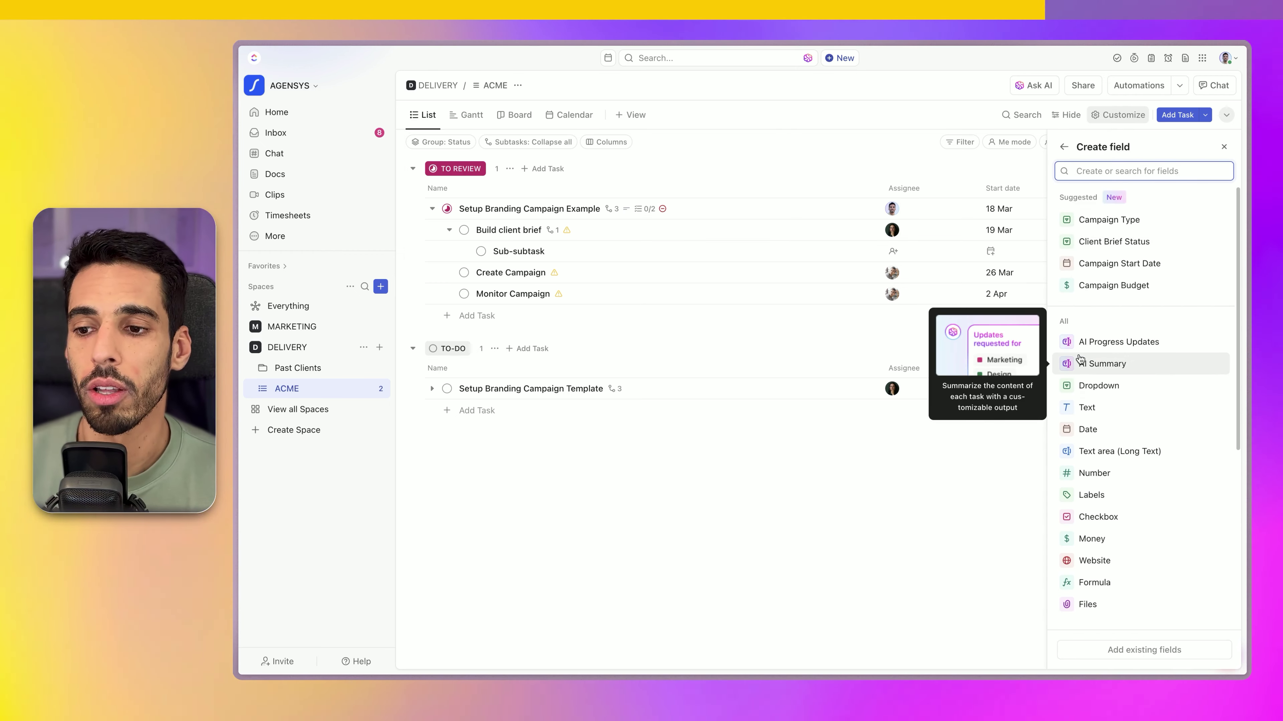
{"action": "scroll", "coordinate": [1106, 438], "scroll_direction": "down", "scroll_amount": 5}
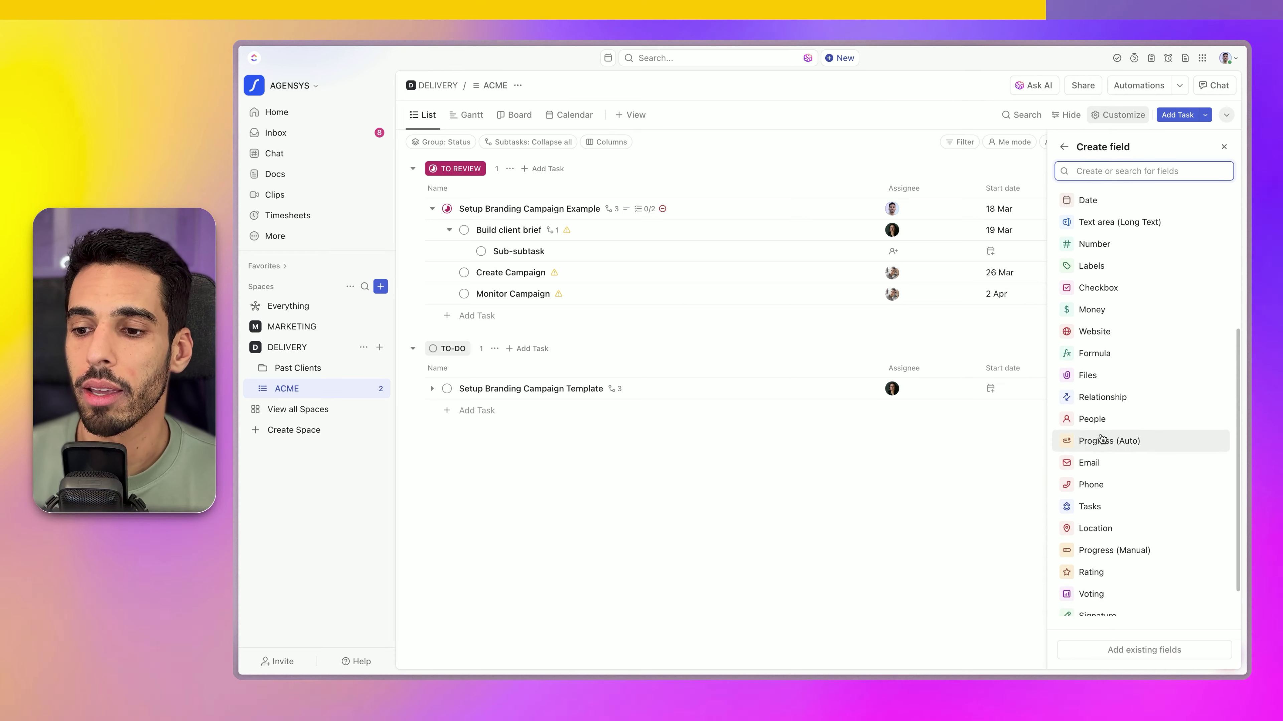
{"action": "scroll", "coordinate": [1103, 437], "scroll_direction": "down", "scroll_amount": 1}
{"action": "type", "text": "est"}
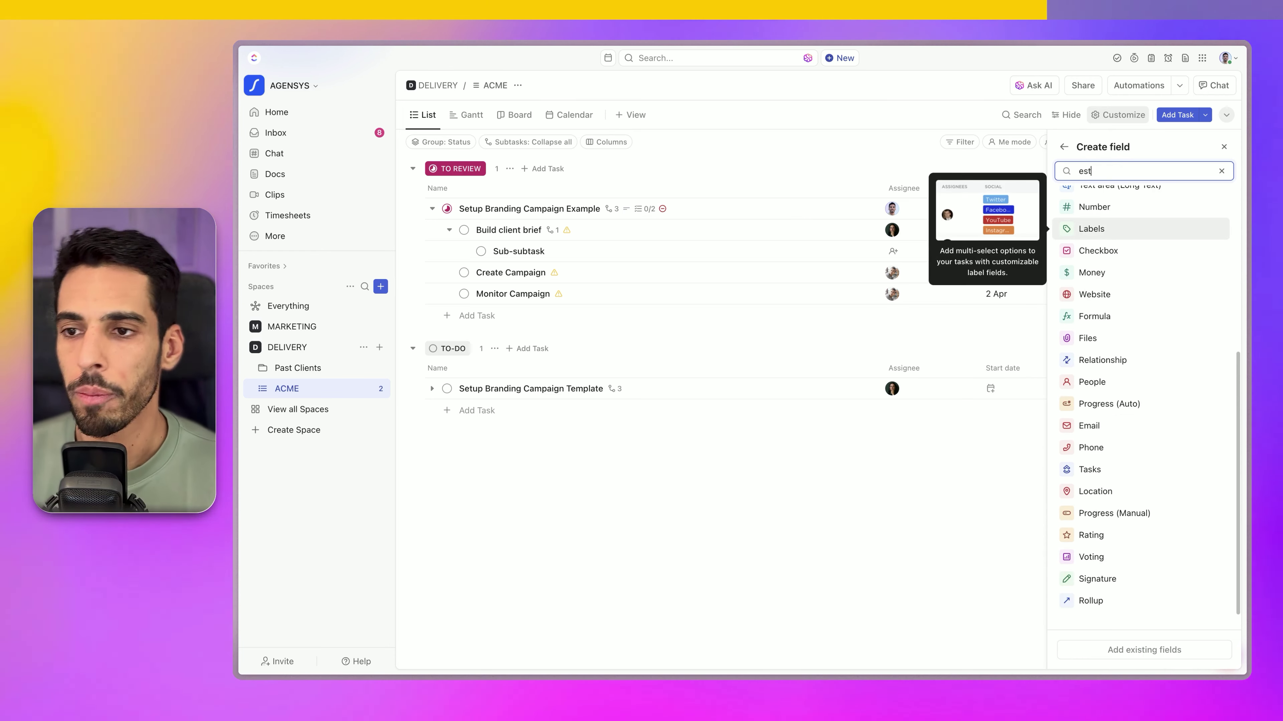
{"action": "left_click", "coordinate": [1145, 254]}
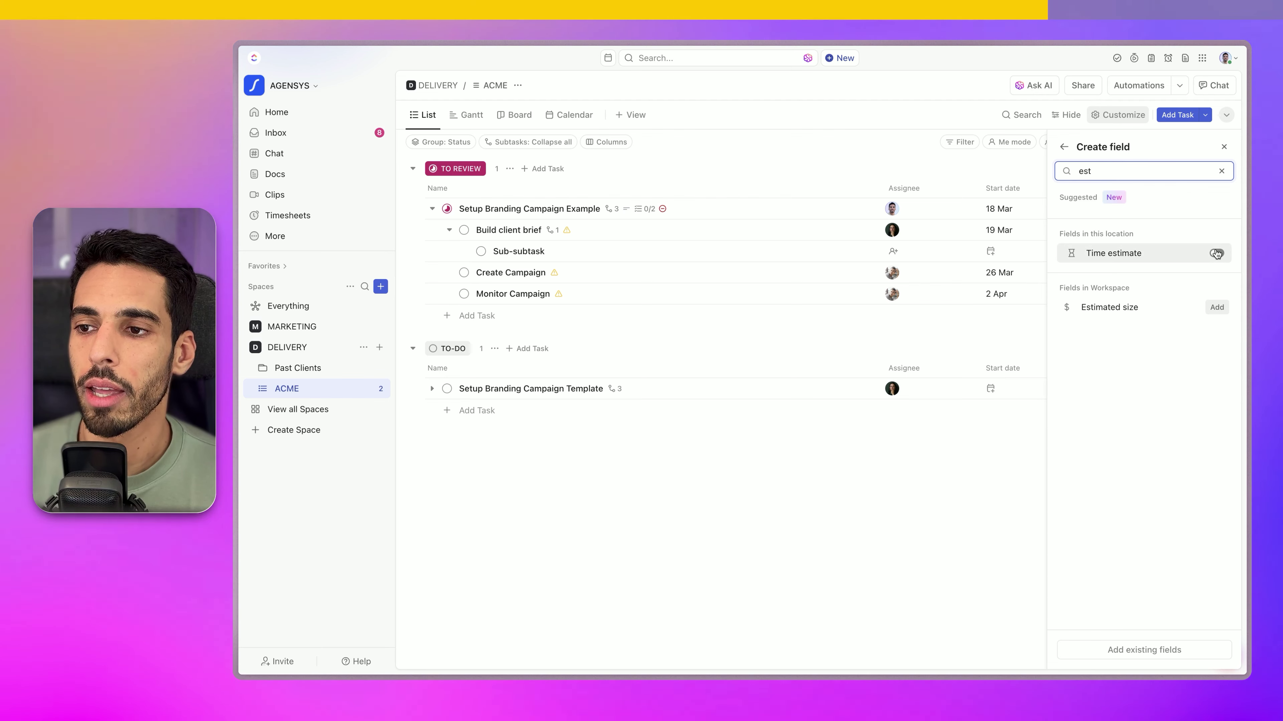
Find the existing Website field with the search "webs" and show it as a column in the List view
{"action": "double_click", "coordinate": [1180, 167]}
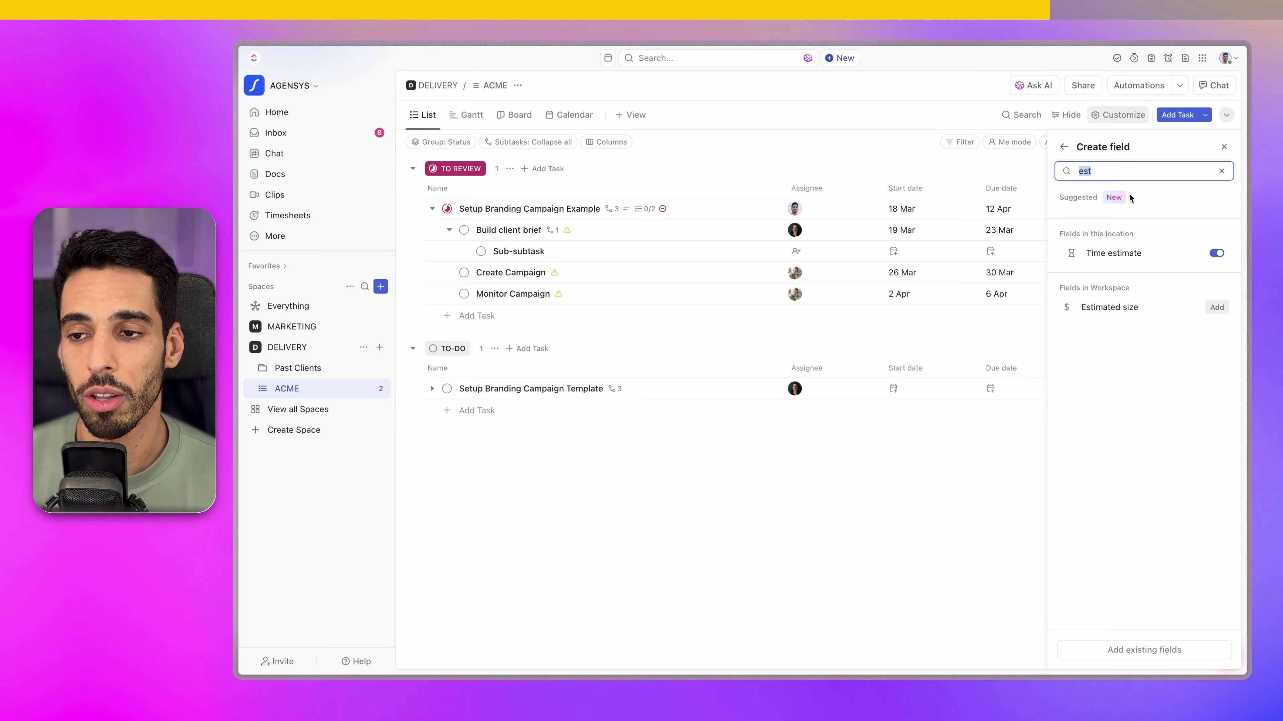
{"action": "type", "text": "webs"}
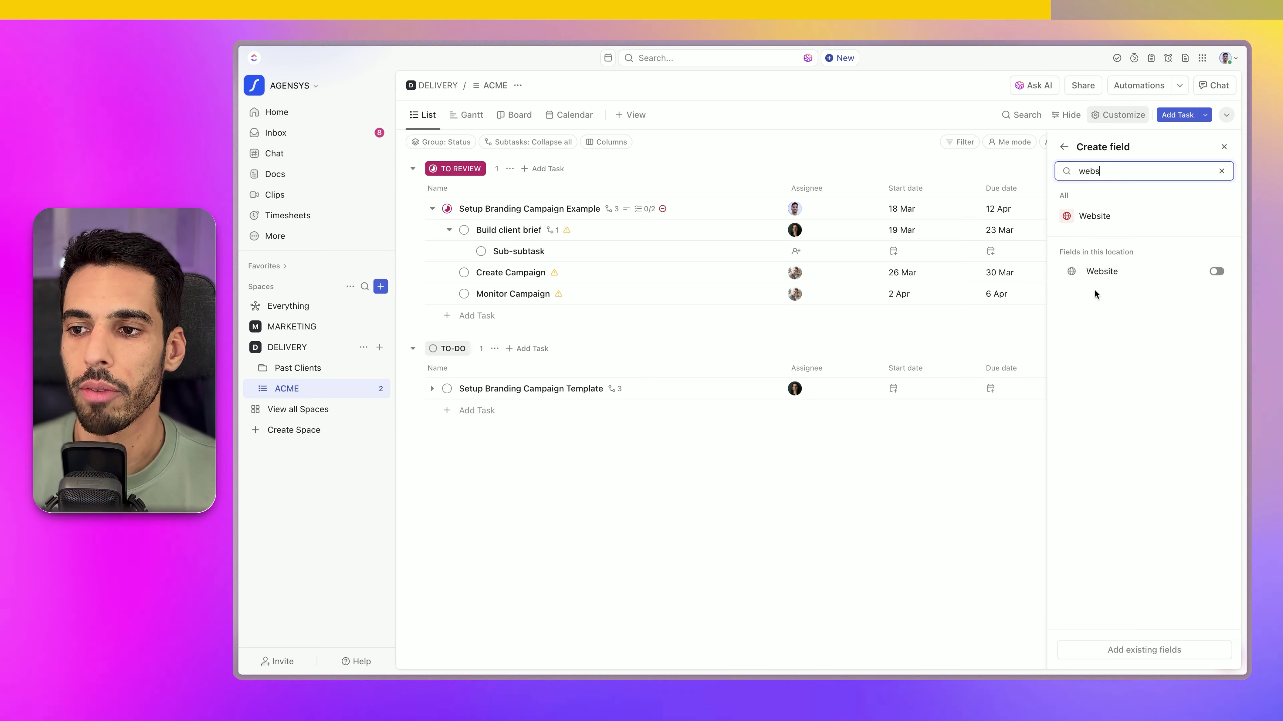
{"action": "left_click", "coordinate": [1215, 271]}
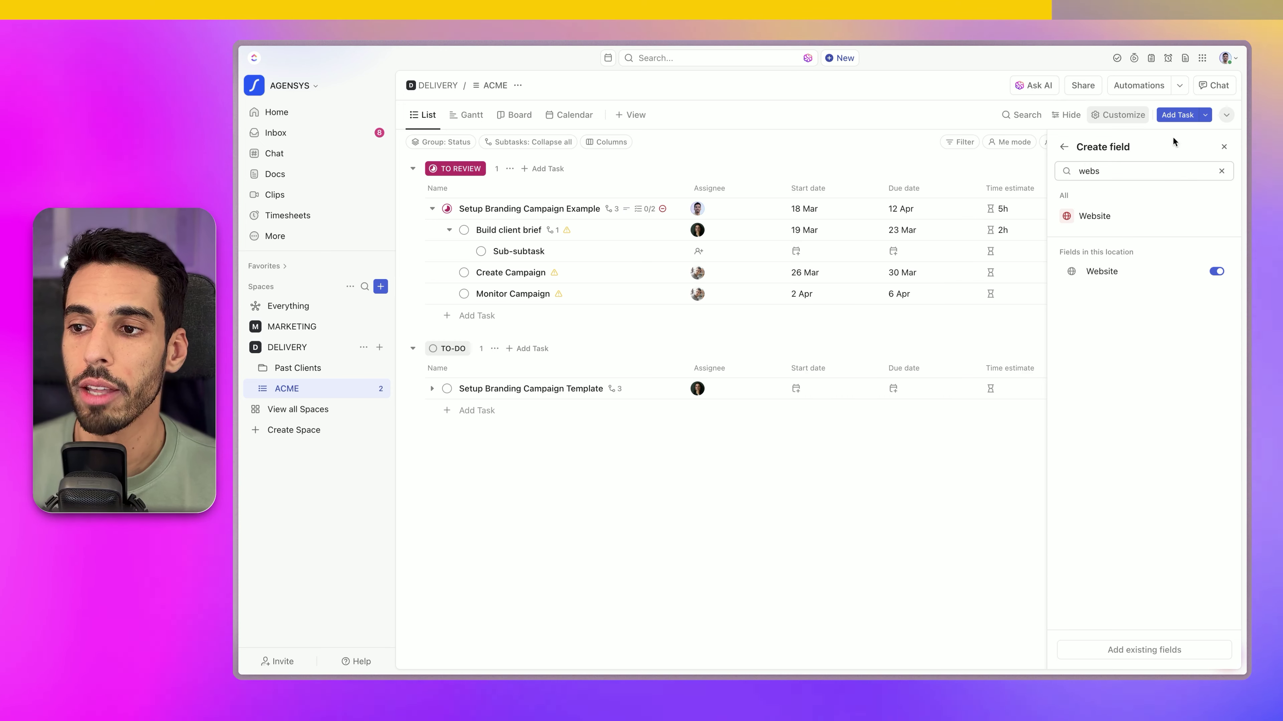
{"action": "left_click", "coordinate": [1226, 147]}
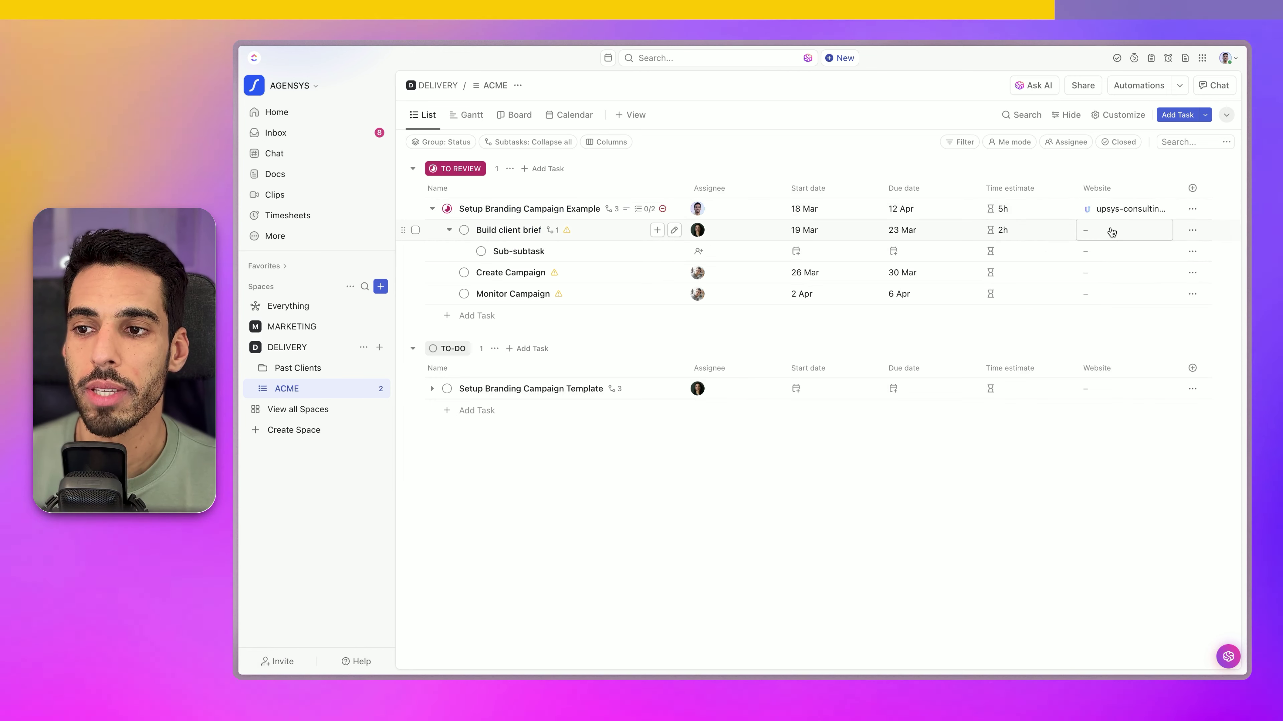
{"action": "left_click", "coordinate": [1106, 390]}
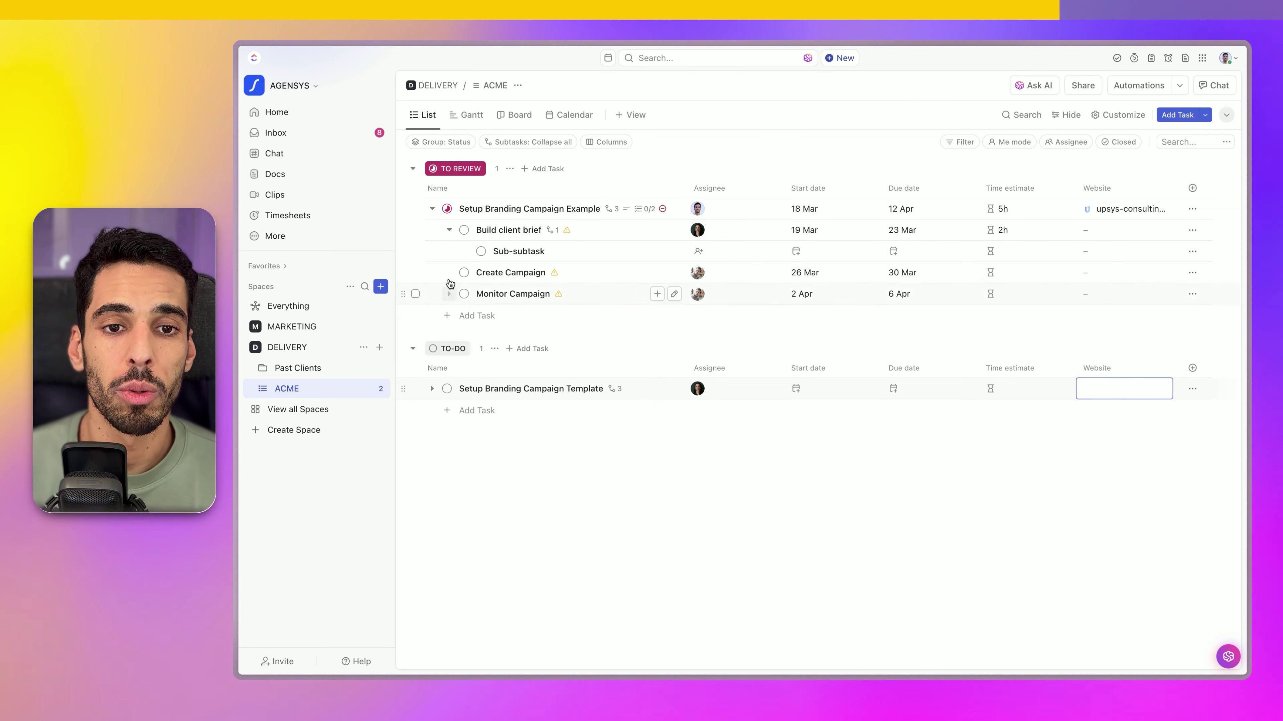
Group the List view by Due date and enable autosave for the view
{"action": "left_click", "coordinate": [456, 146]}
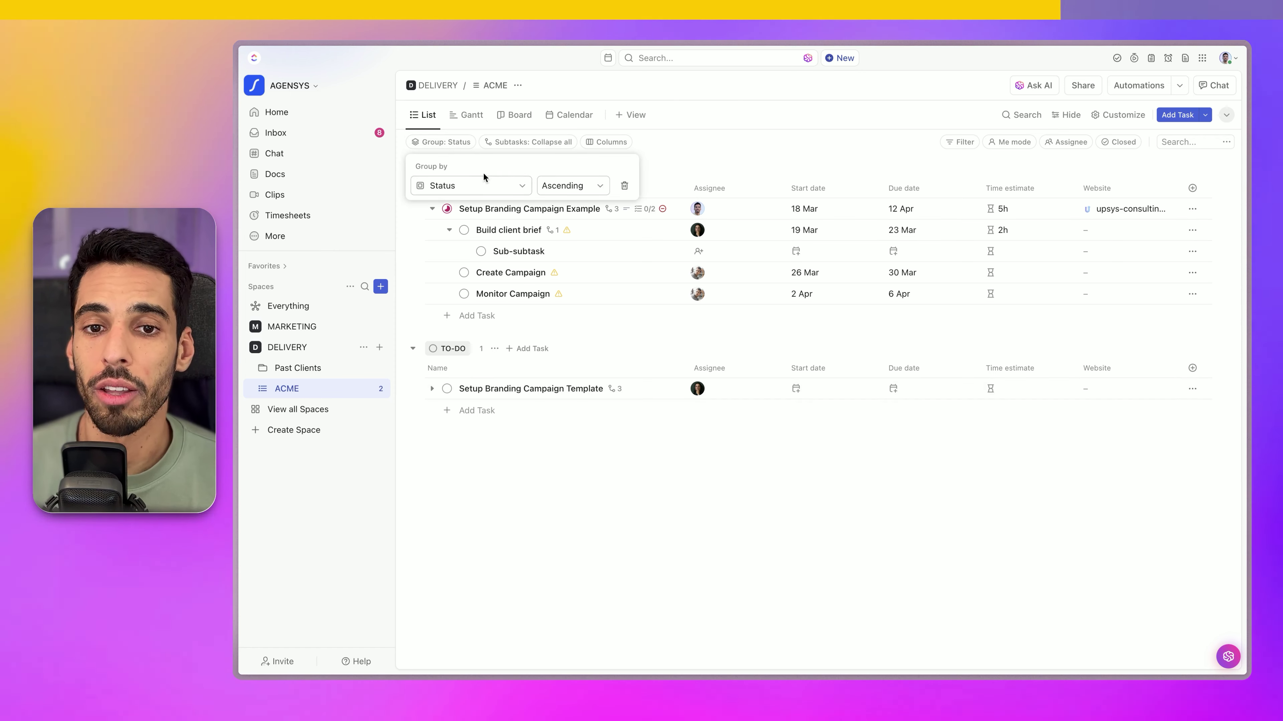
{"action": "left_click", "coordinate": [482, 185]}
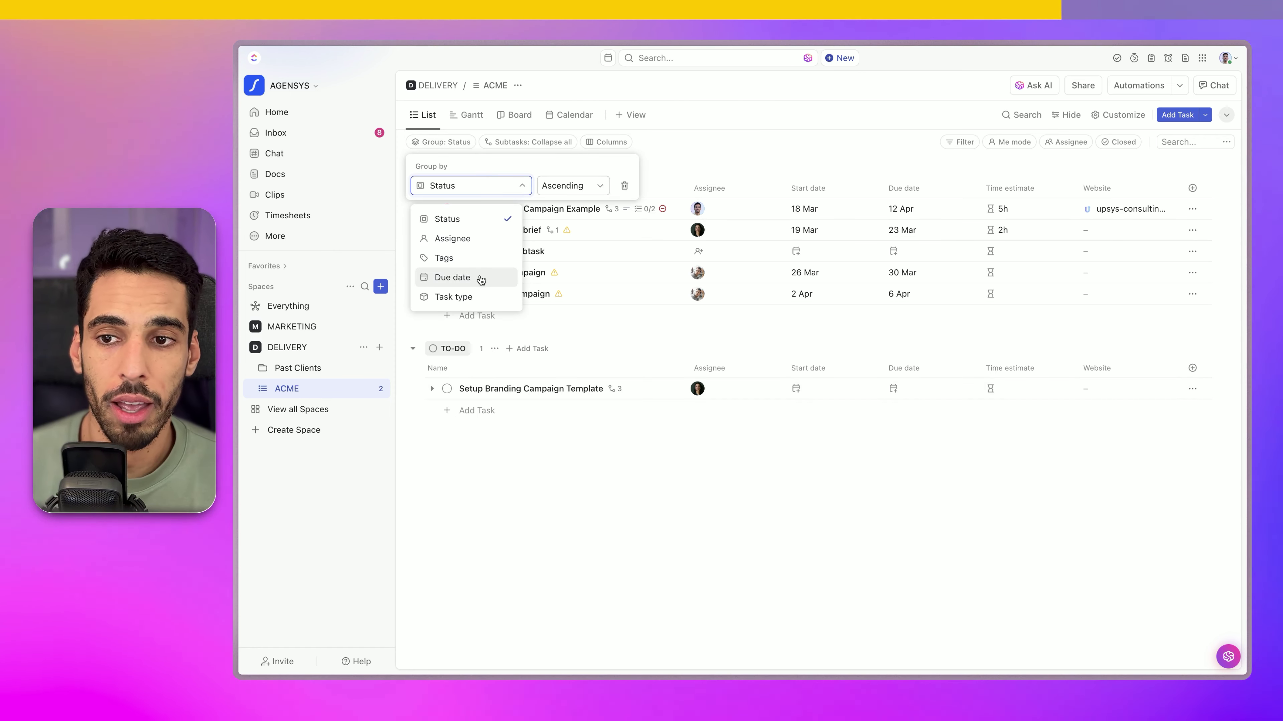
{"action": "left_click", "coordinate": [469, 278]}
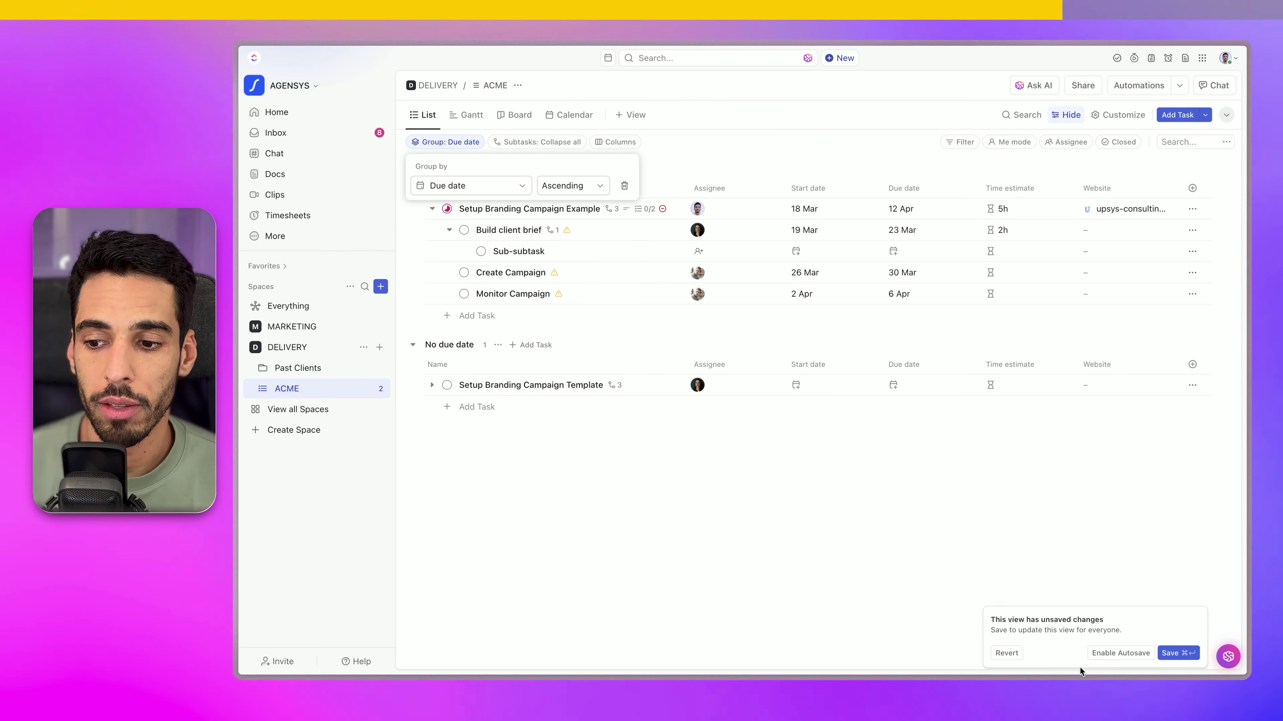
{"action": "left_click", "coordinate": [1120, 654]}
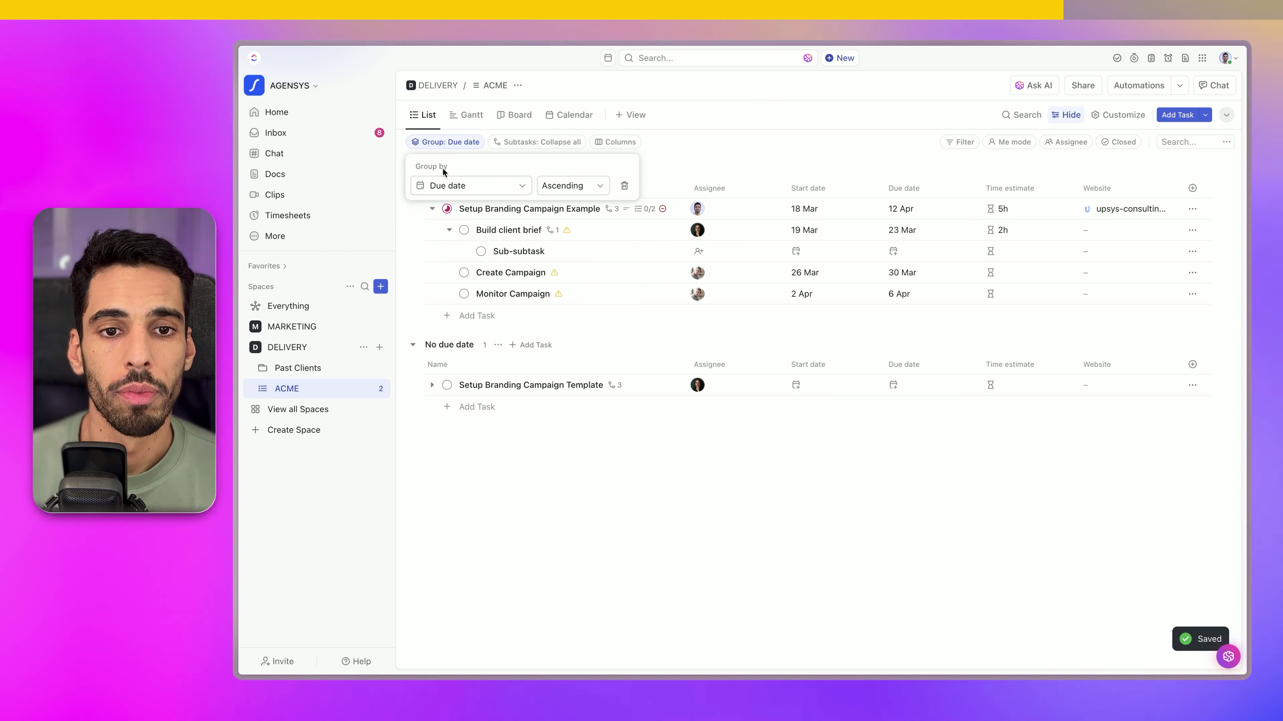
Group the List view by Assignee
{"action": "left_click", "coordinate": [470, 185]}
{"action": "left_click", "coordinate": [452, 235]}
{"action": "left_click", "coordinate": [593, 463]}
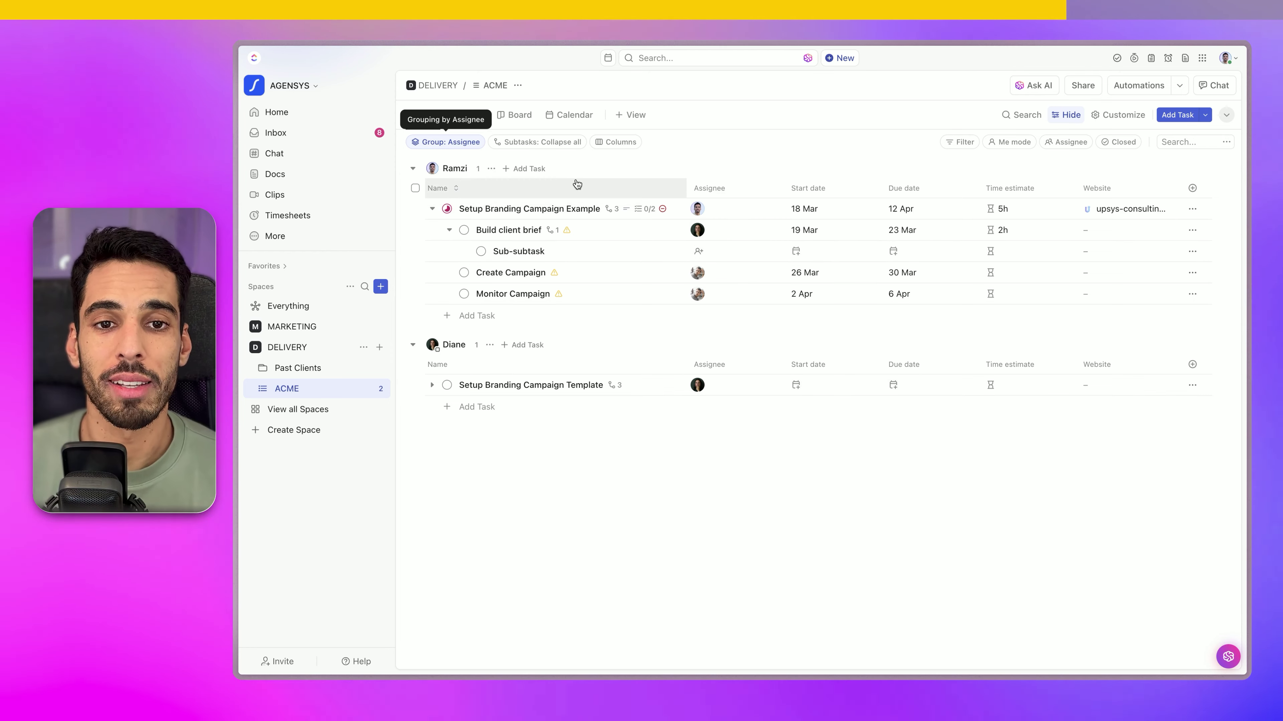
Check the grouping options and show the subtasks as separate tasks in the List view
{"action": "left_click", "coordinate": [446, 141]}
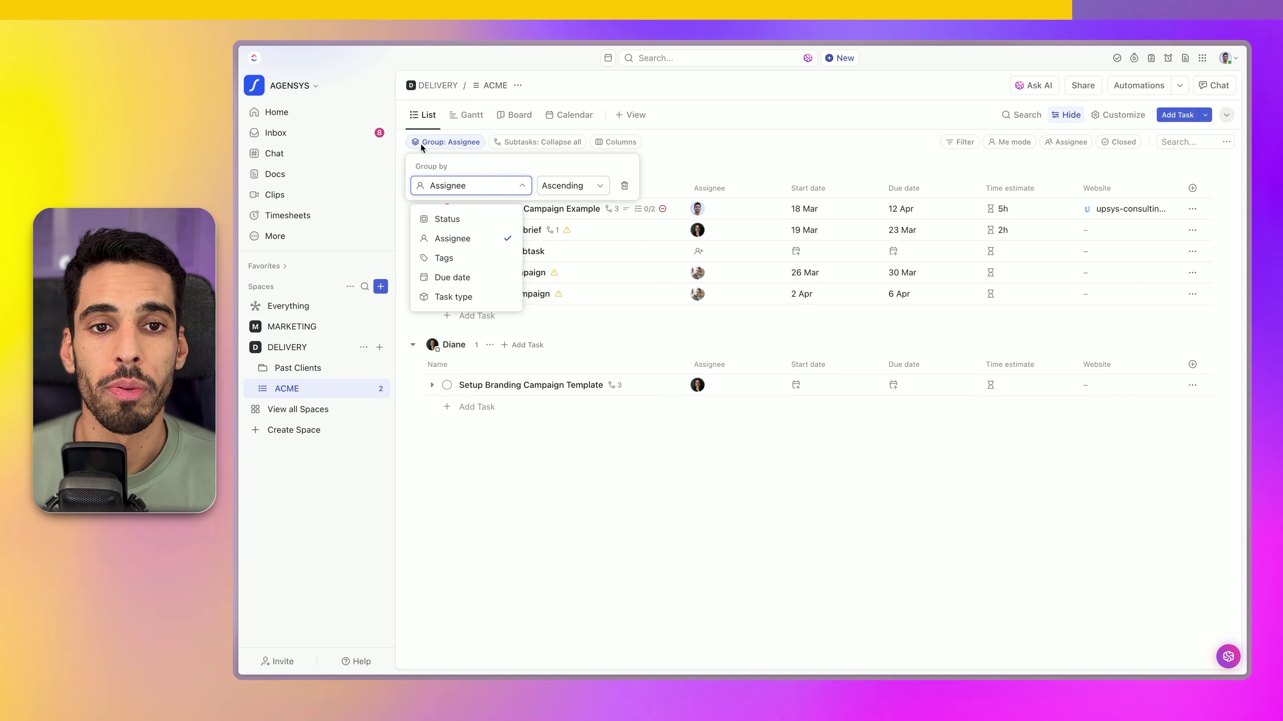
{"action": "key", "text": "Escape"}
{"action": "key", "text": "Escape"}
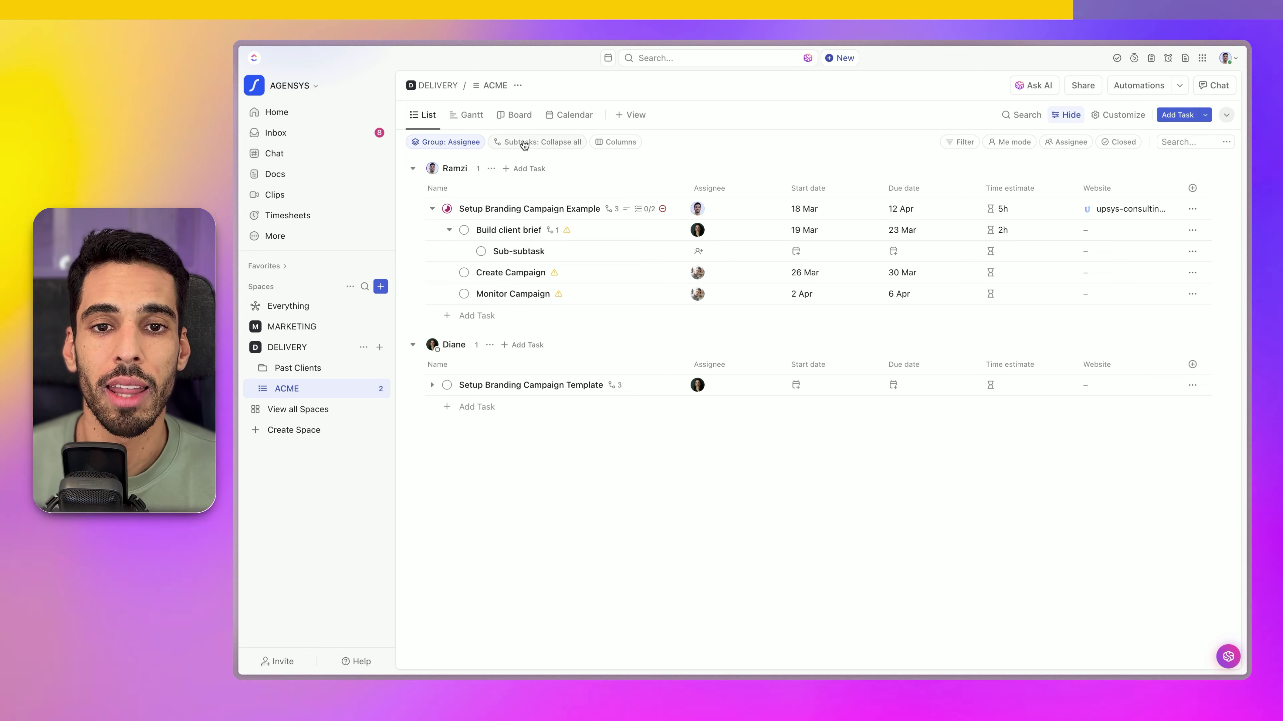
{"action": "left_click", "coordinate": [521, 143]}
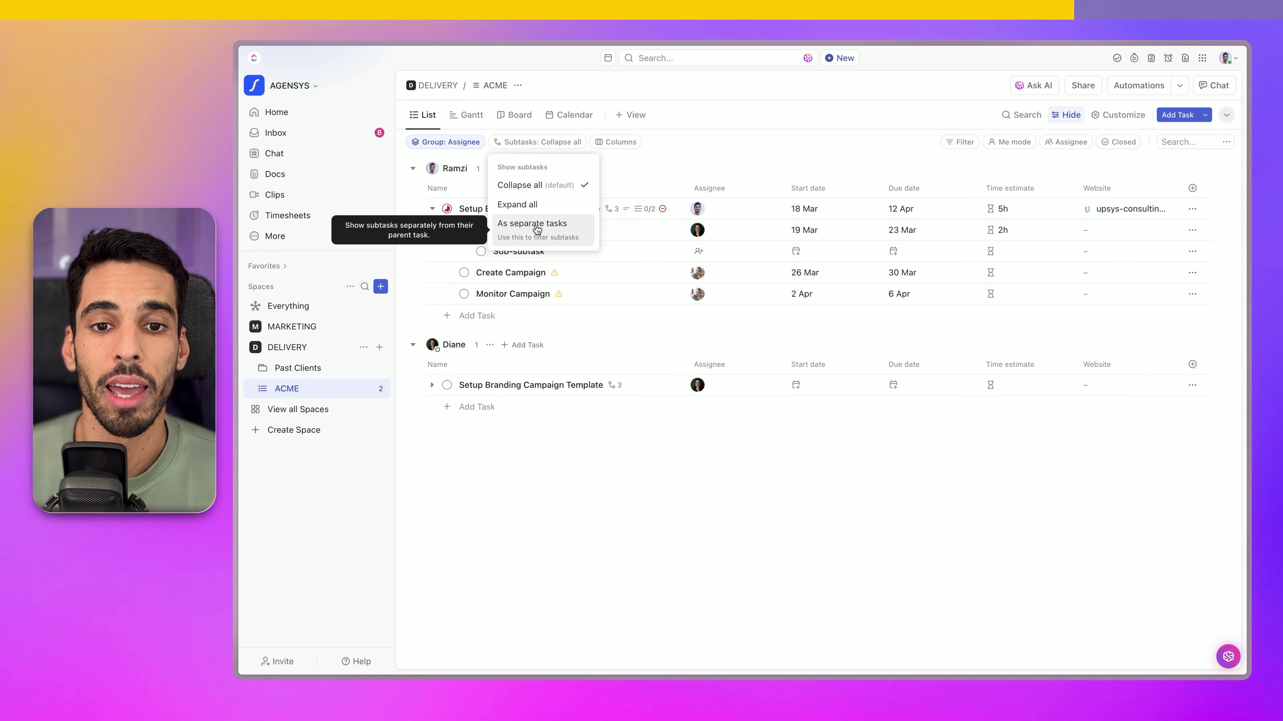
{"action": "left_click", "coordinate": [537, 228]}
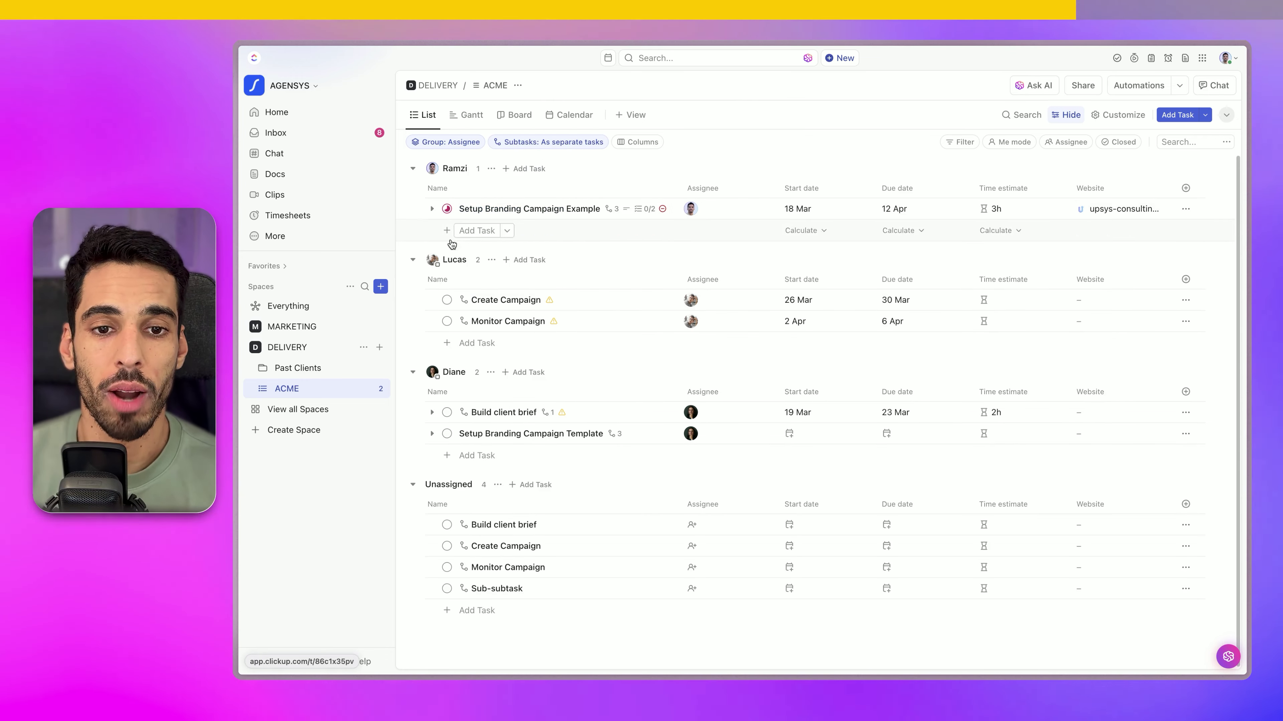
Assign the unassigned Build client brief and Sub-subtask to the template task's assignee, and Create Campaign and Monitor Campaign to the dated campaign subtasks' assignee
{"action": "left_click", "coordinate": [721, 526]}
{"action": "left_click", "coordinate": [724, 536]}
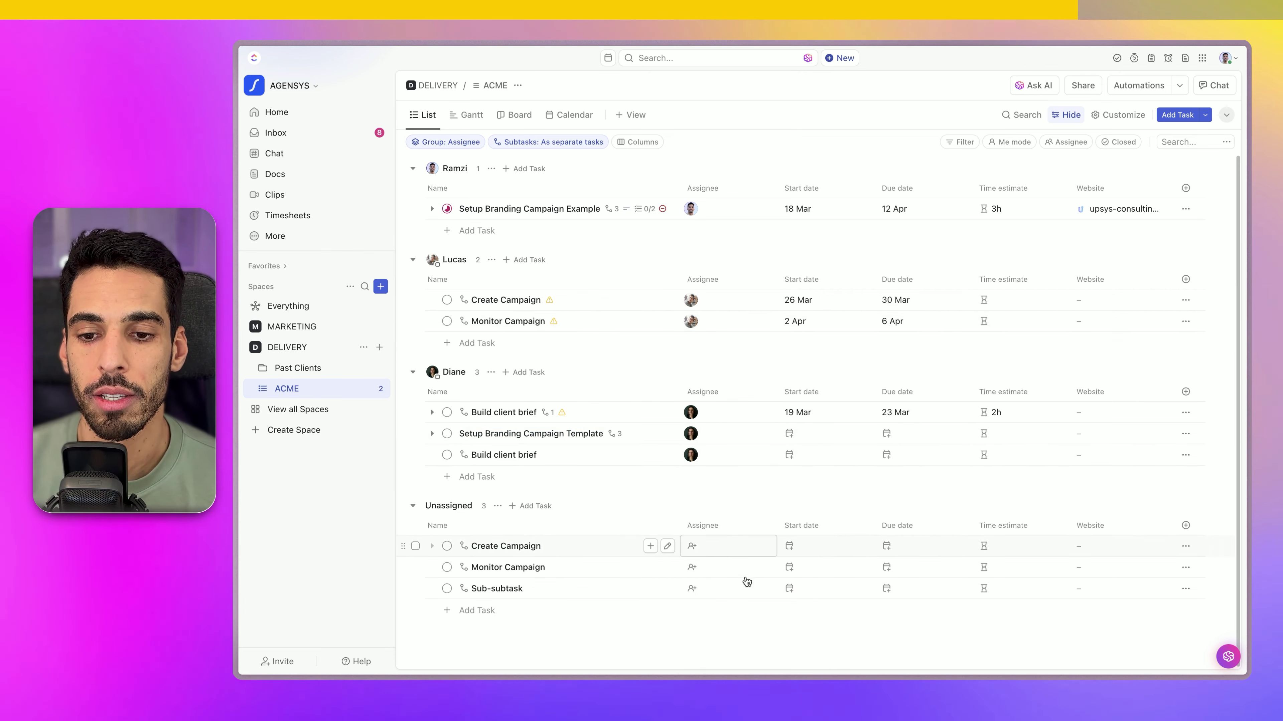
{"action": "left_click", "coordinate": [713, 549]}
{"action": "left_click", "coordinate": [727, 561]}
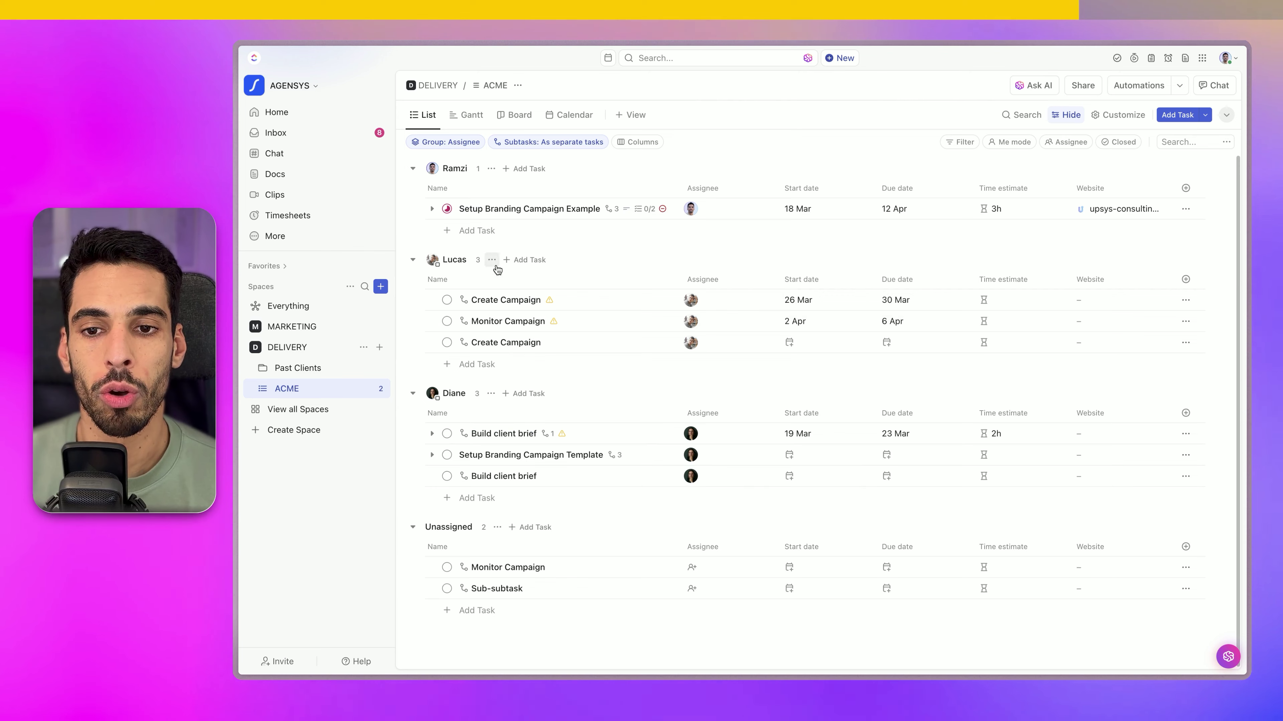
{"action": "left_click", "coordinate": [691, 568]}
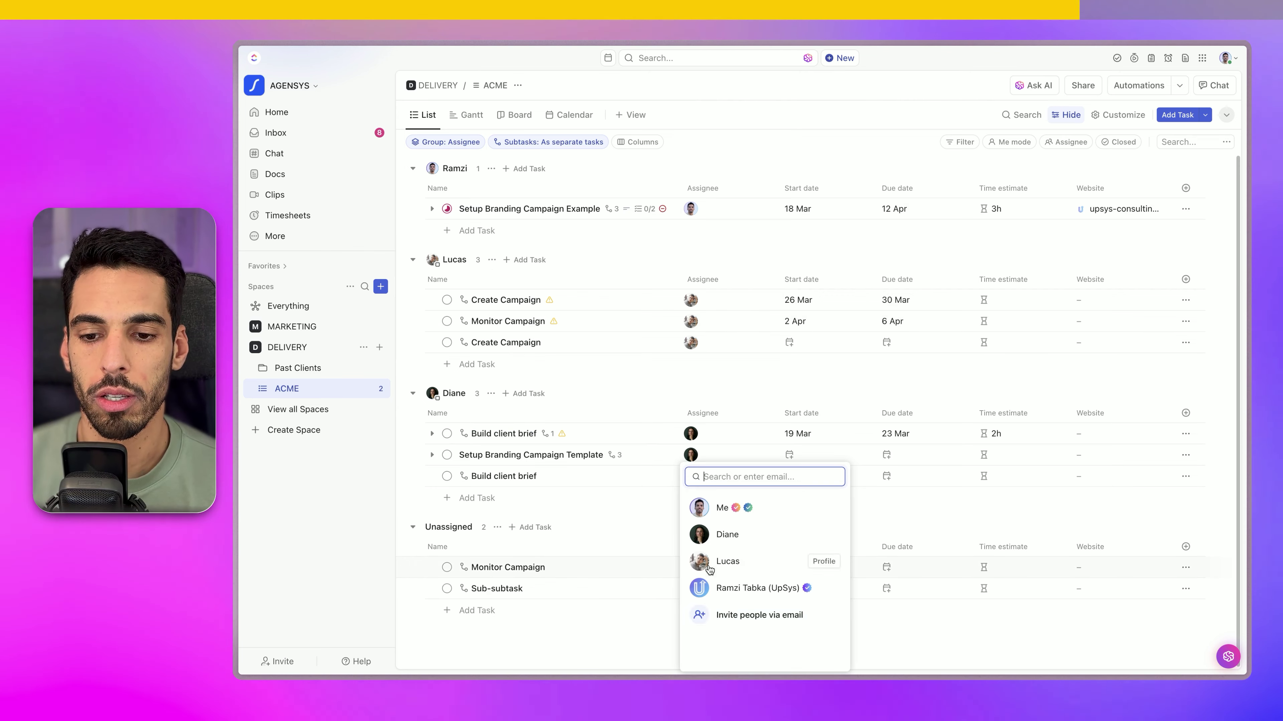
{"action": "left_click", "coordinate": [729, 564]}
{"action": "left_click", "coordinate": [725, 535]}
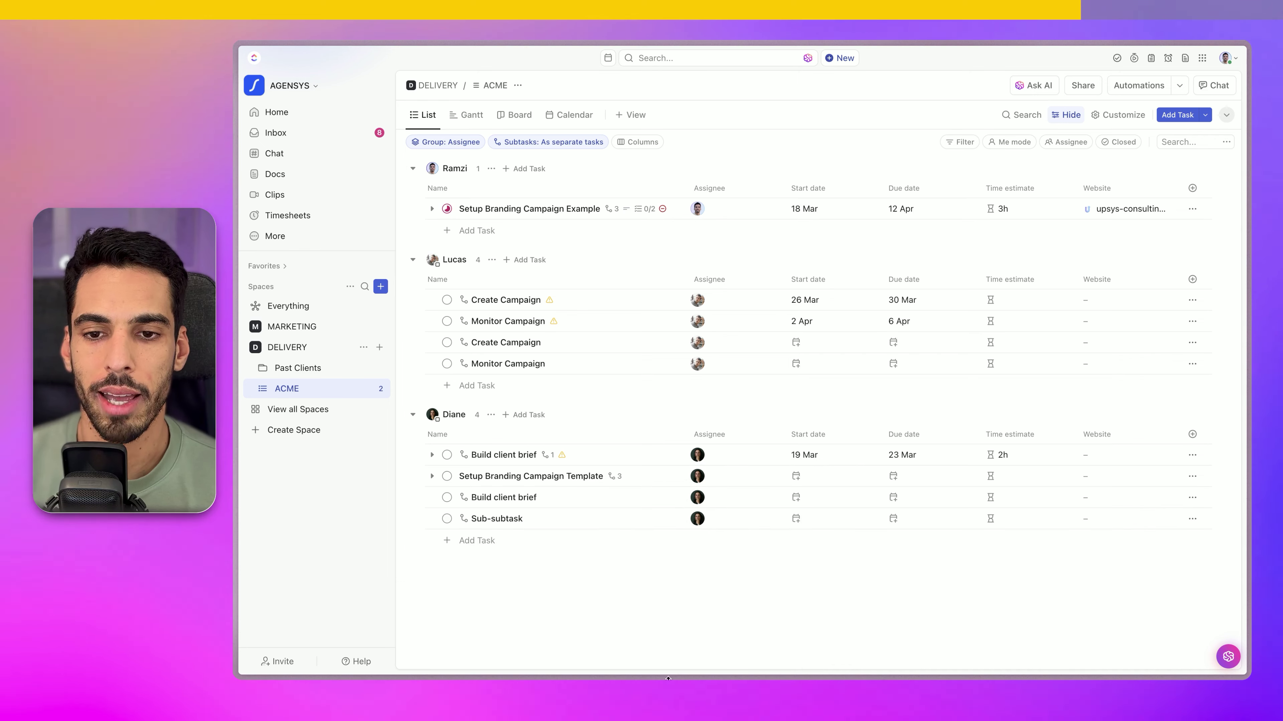
Filter the List view to tasks whose Assignee Is not the current user and review the filter's settings
{"action": "left_click", "coordinate": [959, 142]}
{"action": "left_click", "coordinate": [938, 145]}
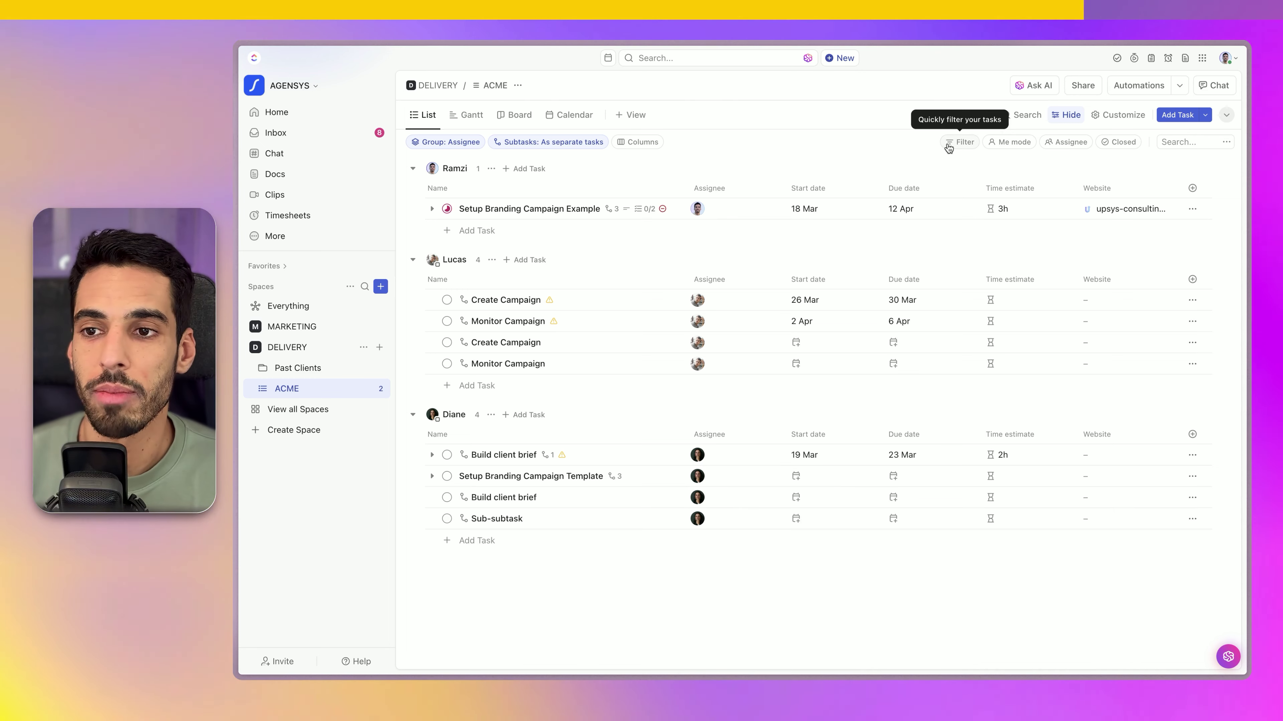
{"action": "left_click", "coordinate": [948, 145]}
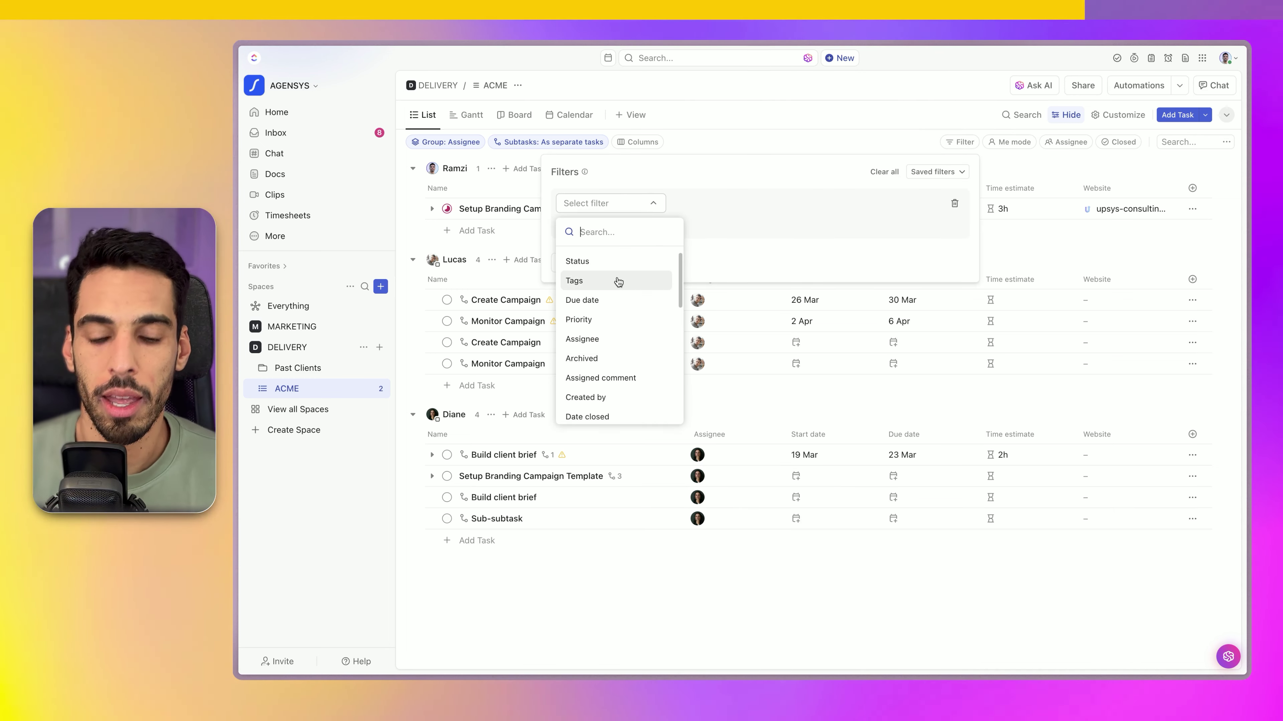
{"action": "type", "text": "assi"}
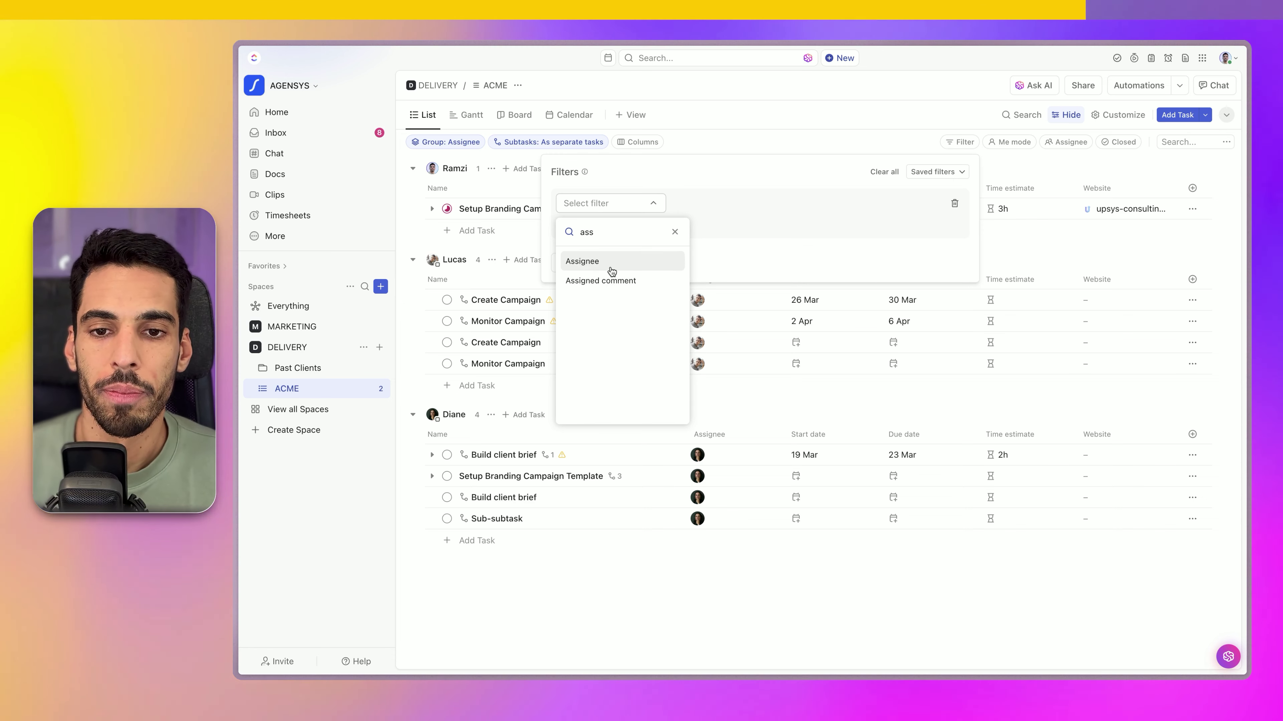
{"action": "left_click", "coordinate": [610, 262]}
{"action": "left_click", "coordinate": [697, 213]}
{"action": "left_click", "coordinate": [679, 275]}
{"action": "left_click", "coordinate": [780, 206]}
{"action": "left_click", "coordinate": [790, 296]}
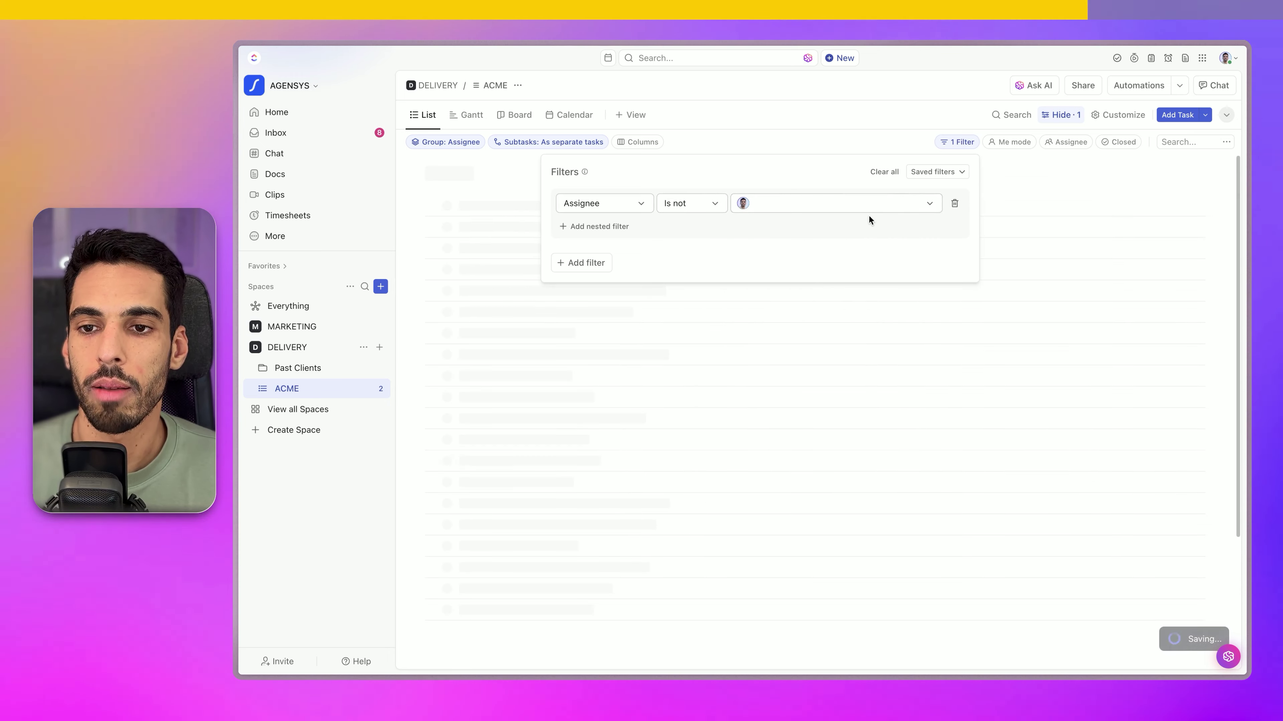
{"action": "left_click", "coordinate": [984, 217]}
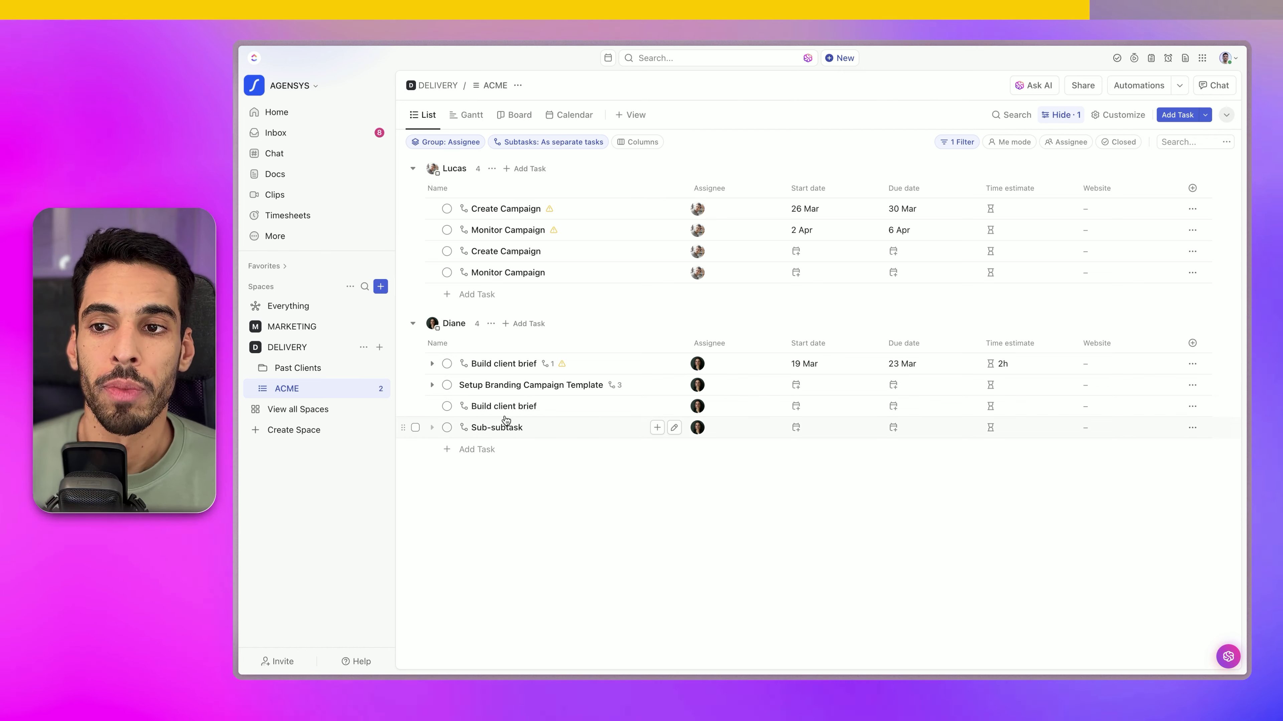
{"action": "left_click", "coordinate": [939, 148]}
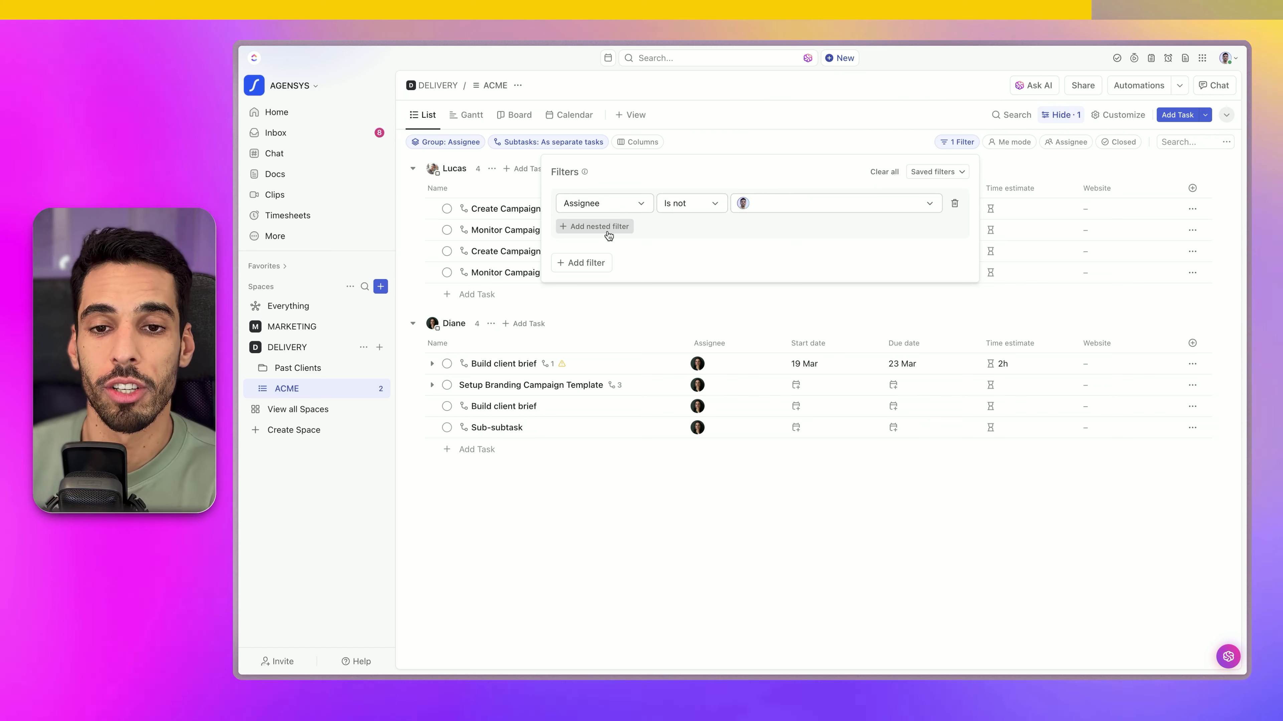
{"action": "left_click", "coordinate": [656, 512]}
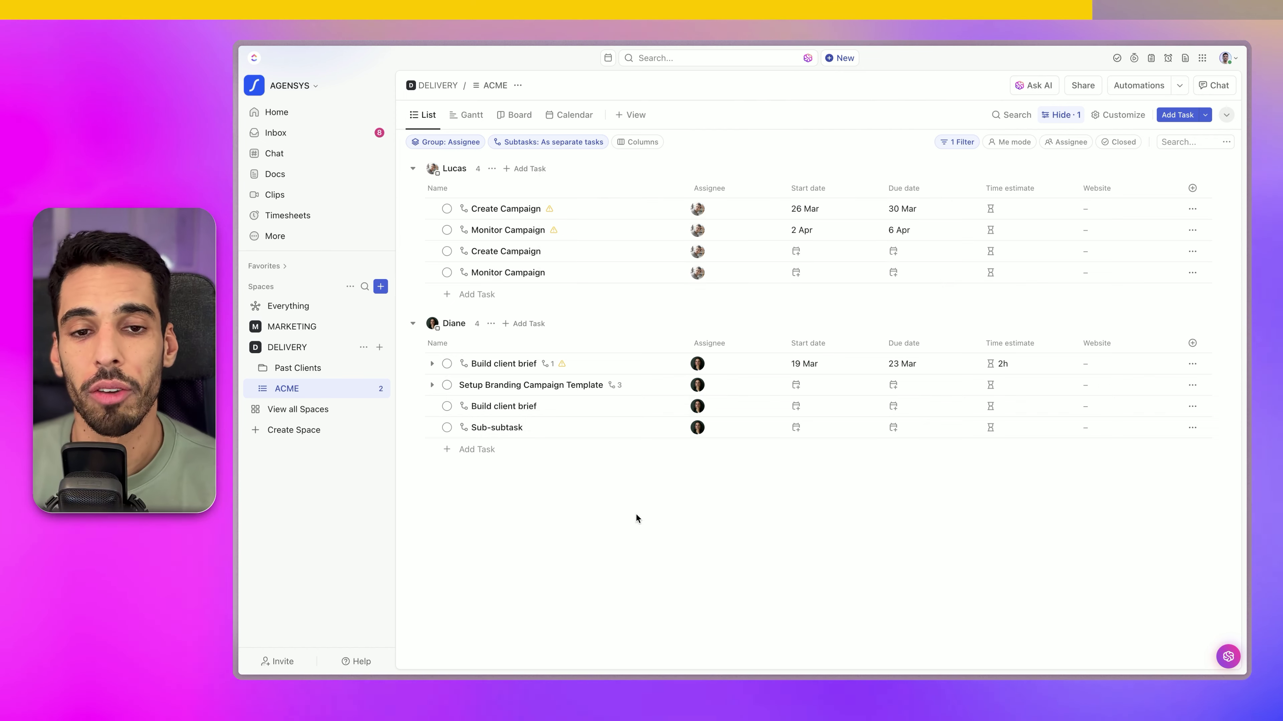
Set the dated Create Campaign and Monitor Campaign subtasks and the Setup Branding Campaign Template task to the TO REVIEW status
{"action": "left_click", "coordinate": [447, 209]}
{"action": "left_click", "coordinate": [482, 337]}
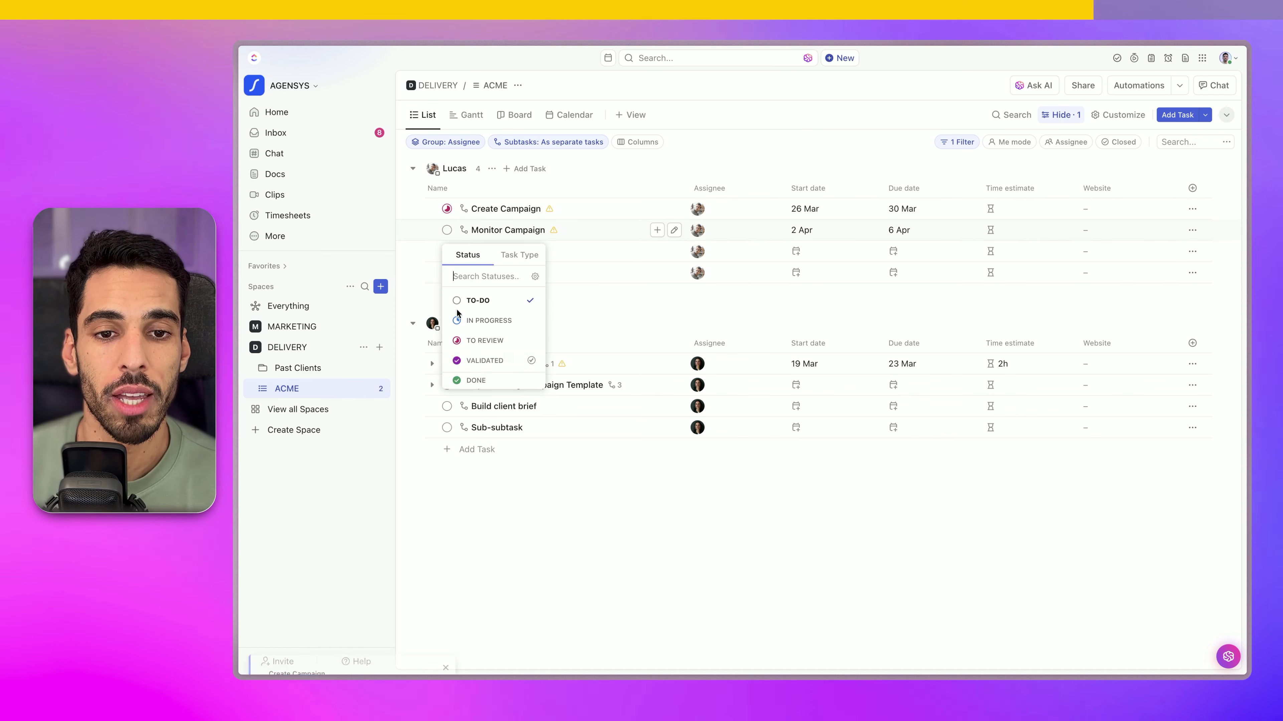
{"action": "left_click", "coordinate": [447, 230]}
{"action": "left_click", "coordinate": [479, 342]}
{"action": "left_click", "coordinate": [446, 385]}
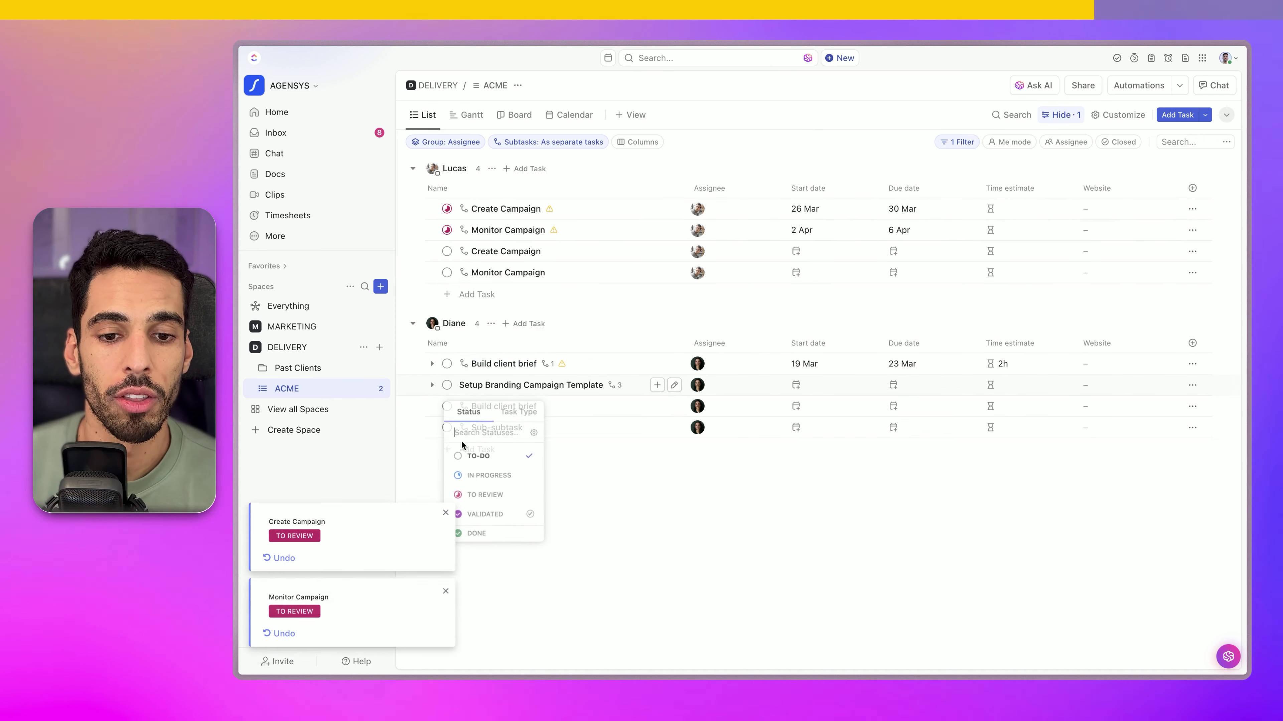
{"action": "left_click", "coordinate": [475, 496]}
{"action": "left_click", "coordinate": [446, 406]}
{"action": "left_click", "coordinate": [556, 513]}
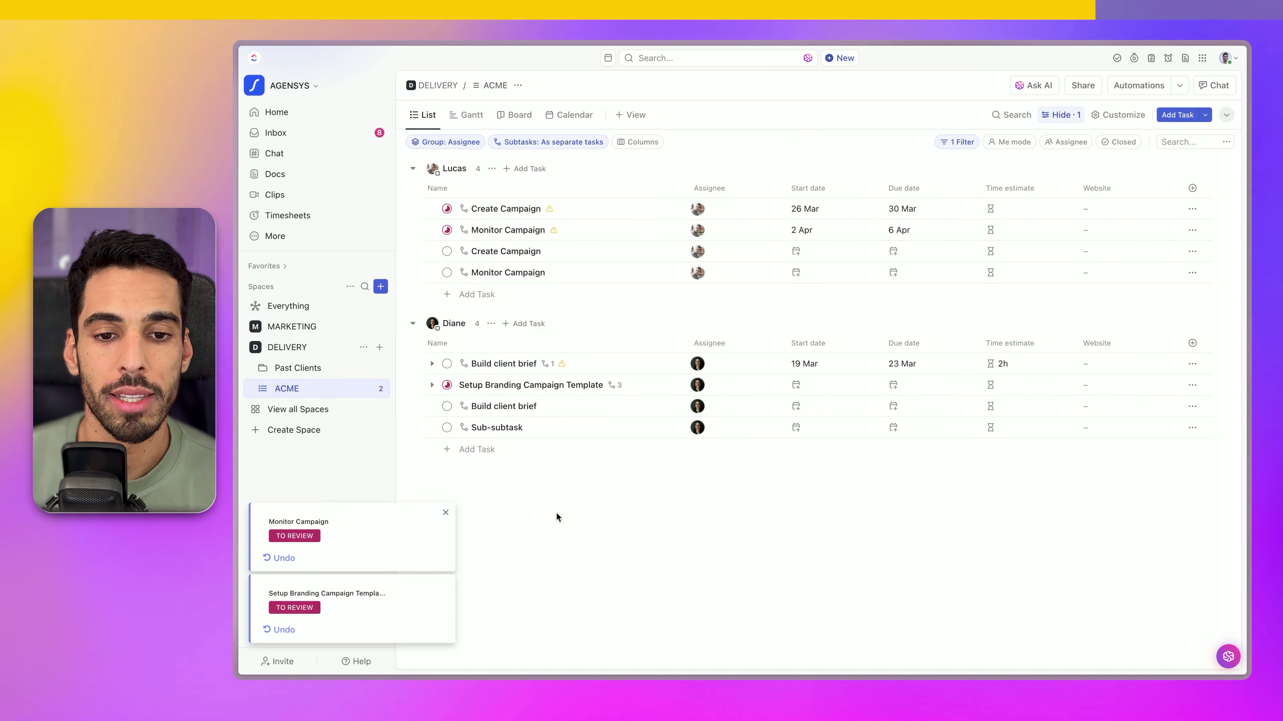
Add a second filter condition to the List view so that it also requires Status Is TO REVIEW
{"action": "left_click", "coordinate": [957, 143]}
{"action": "left_click", "coordinate": [601, 227]}
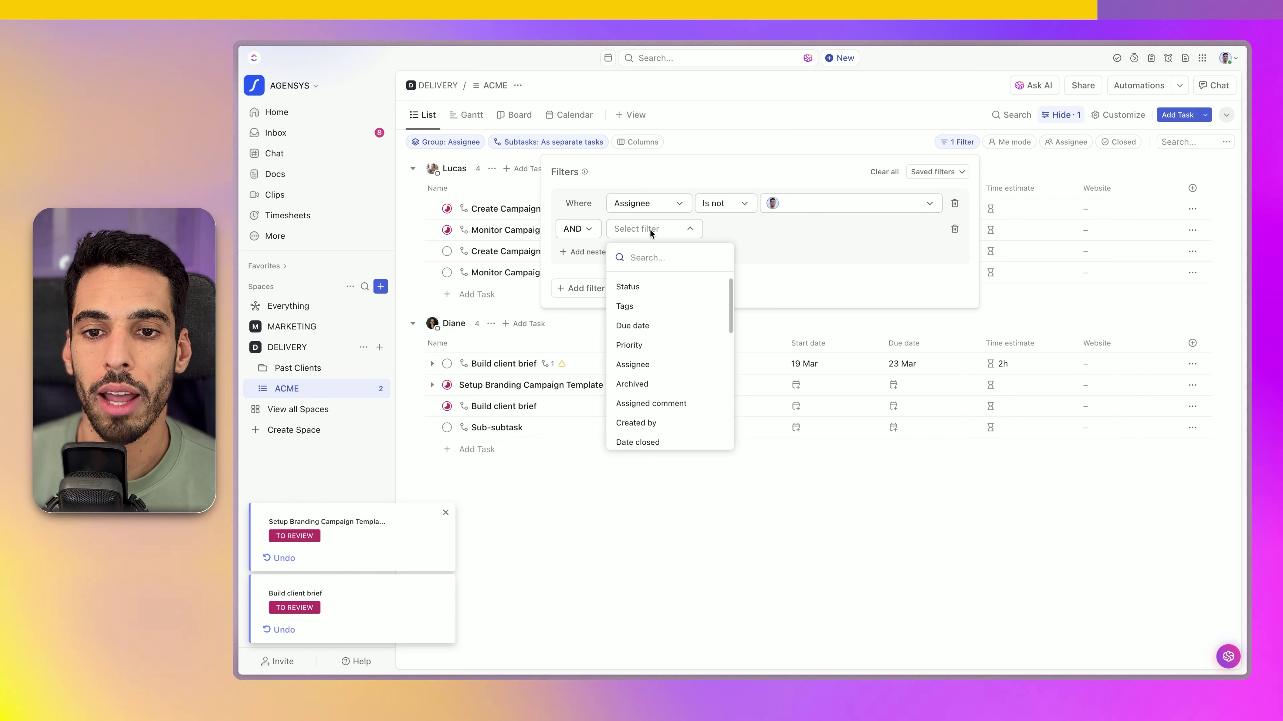
{"action": "left_click", "coordinate": [665, 287]}
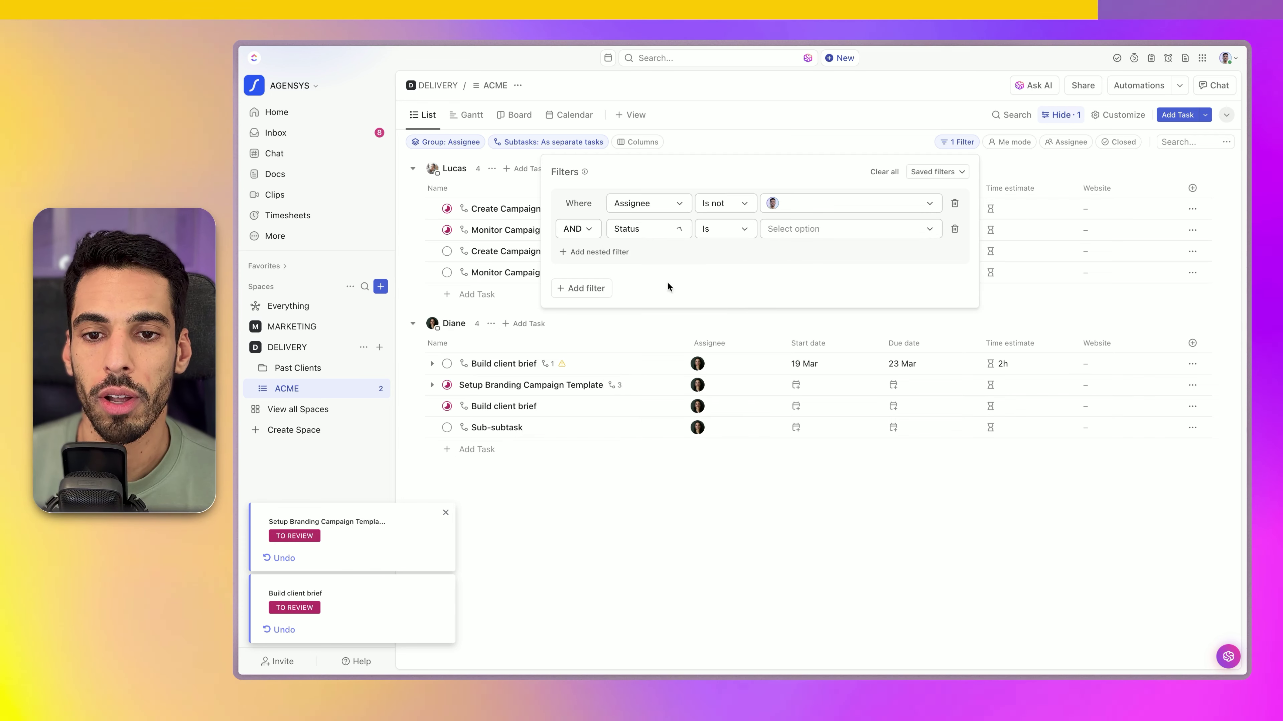
{"action": "left_click", "coordinate": [832, 231]}
{"action": "left_click", "coordinate": [902, 287]}
{"action": "left_click", "coordinate": [818, 340]}
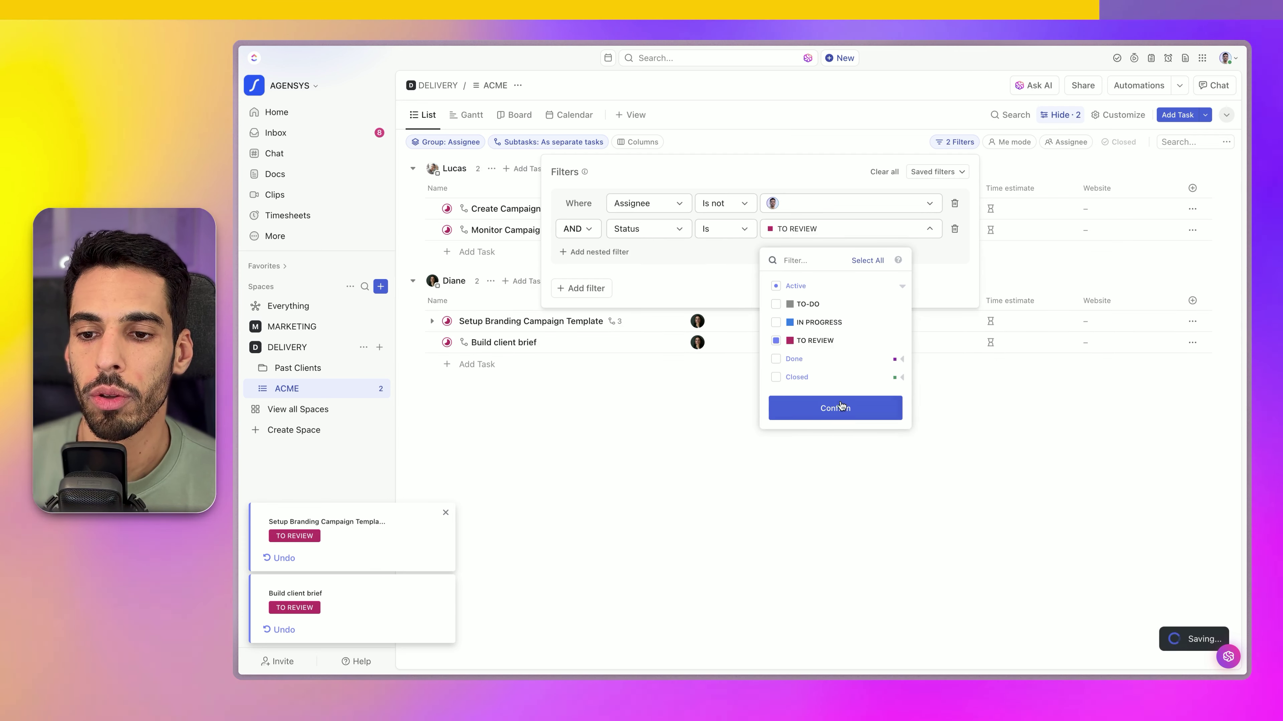
{"action": "left_click", "coordinate": [835, 408]}
{"action": "left_click", "coordinate": [982, 490]}
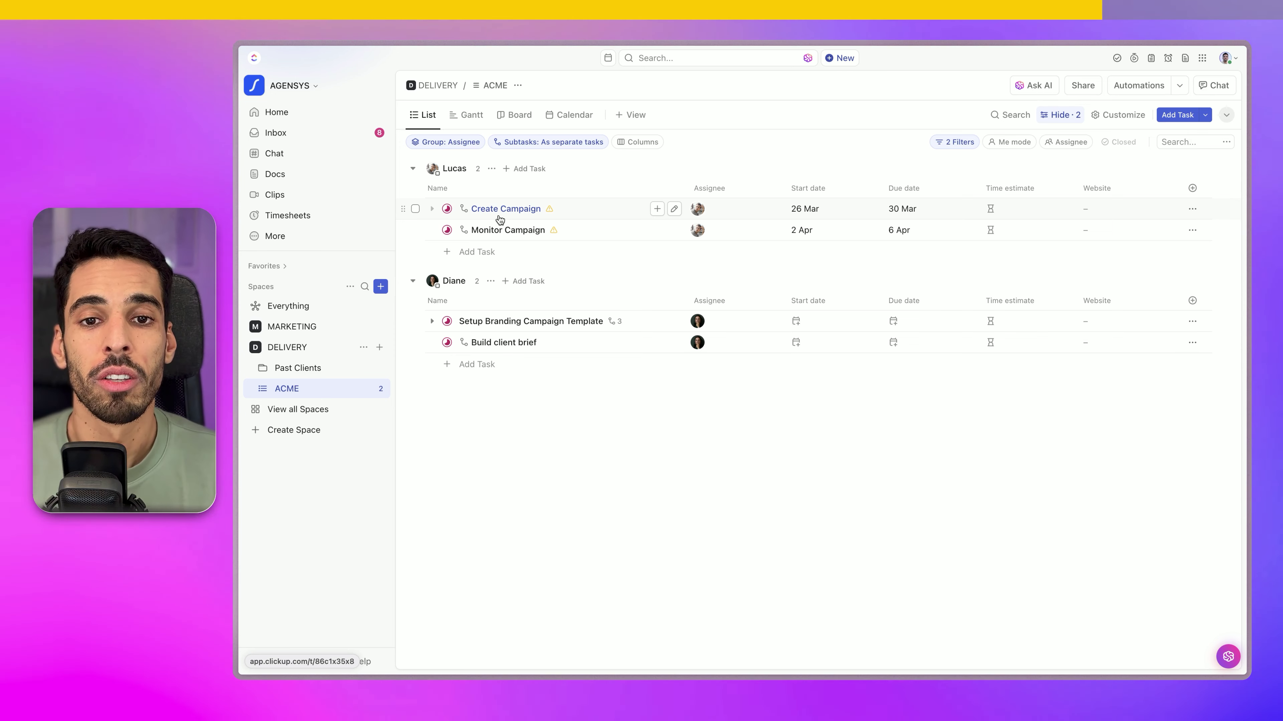
Rename the List view to "By assignee" and check the view types that can be added
{"action": "left_click", "coordinate": [417, 120]}
{"action": "key", "text": "Escape"}
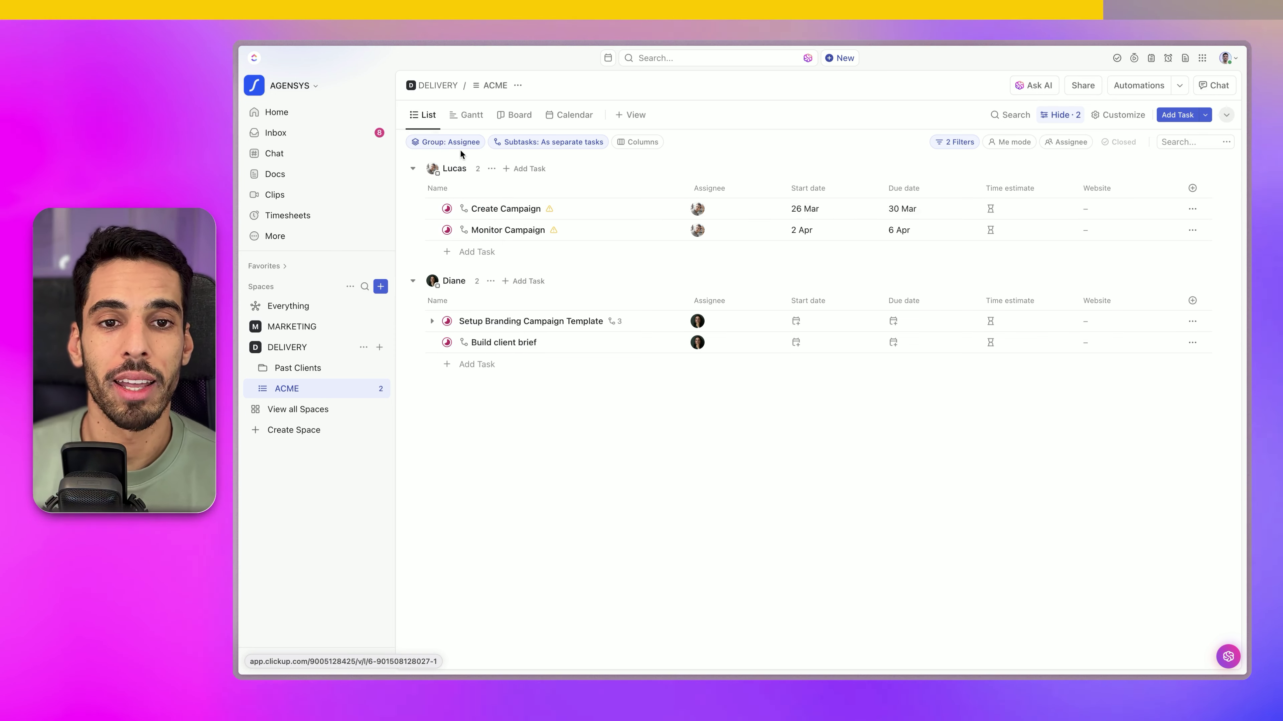
{"action": "type", "text": "By ass"}
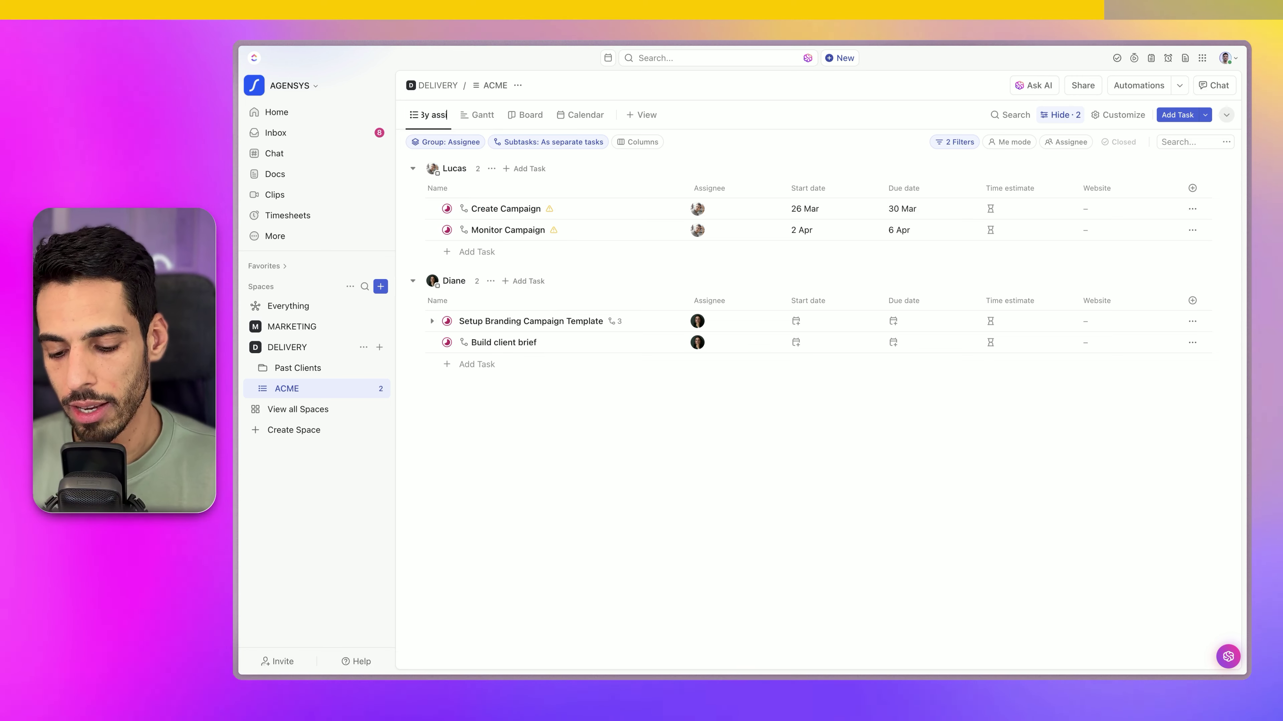
{"action": "type", "text": "ignee"}
{"action": "key", "text": "Return"}
{"action": "left_click", "coordinate": [656, 114]}
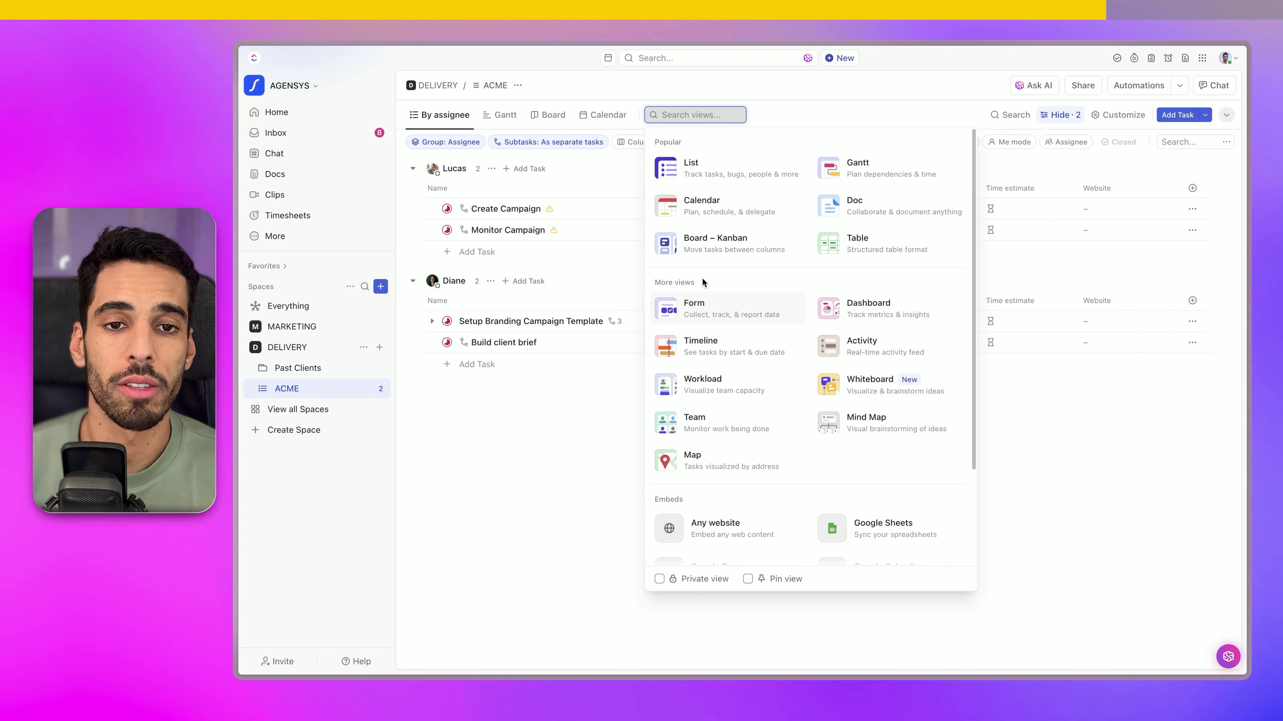
{"action": "left_click", "coordinate": [519, 478]}
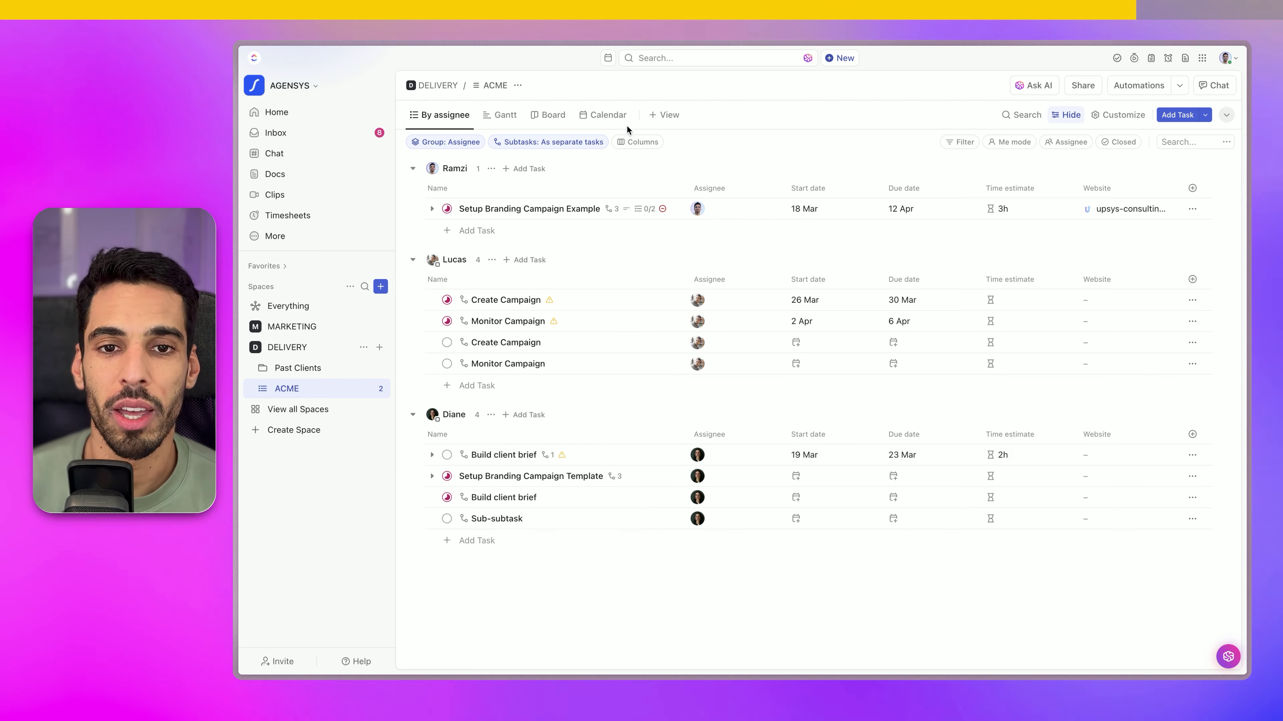
Collapse all subtasks and add a task named "Task that is recurring" to the group of the template task's assignee
{"action": "left_click", "coordinate": [548, 142]}
{"action": "left_click", "coordinate": [528, 184]}
{"action": "left_click", "coordinate": [464, 329]}
{"action": "type", "text": "Task that is recurring"}
{"action": "key", "text": "Return"}
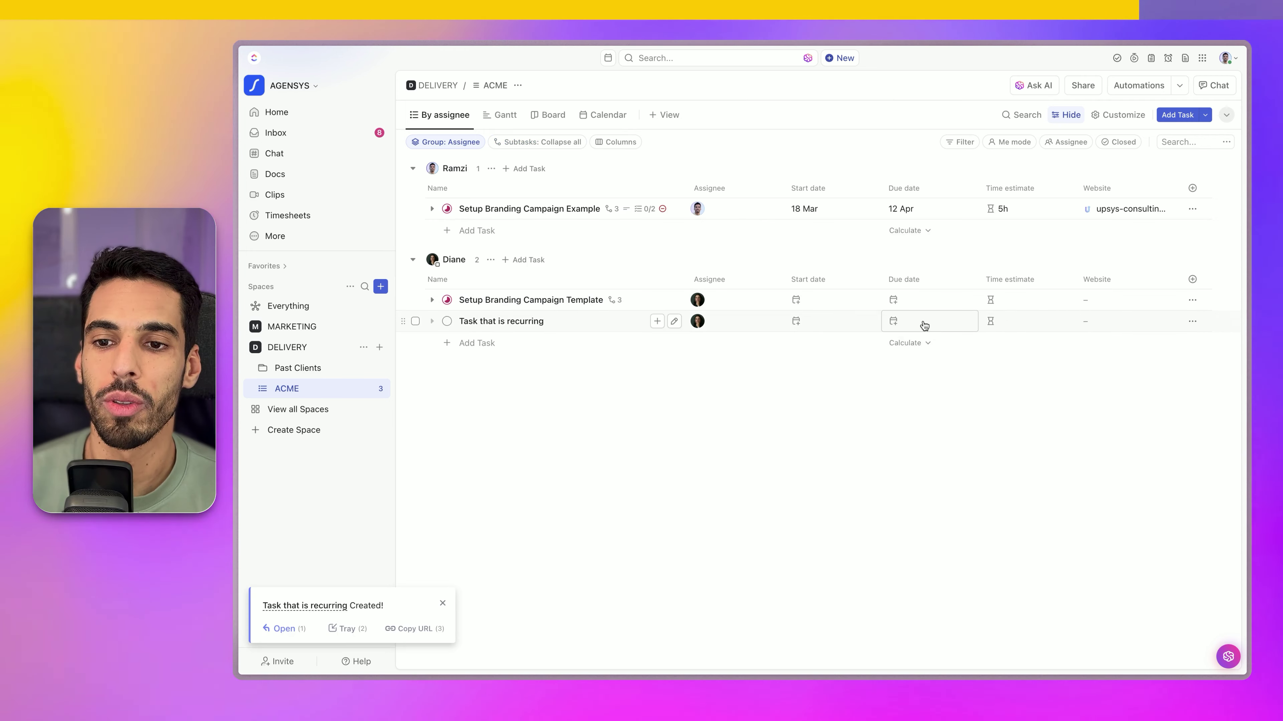
Make Task that is recurring repeat monthly on the same day, triggered when done, creating a new task each time and recurring forever
{"action": "left_click", "coordinate": [918, 326]}
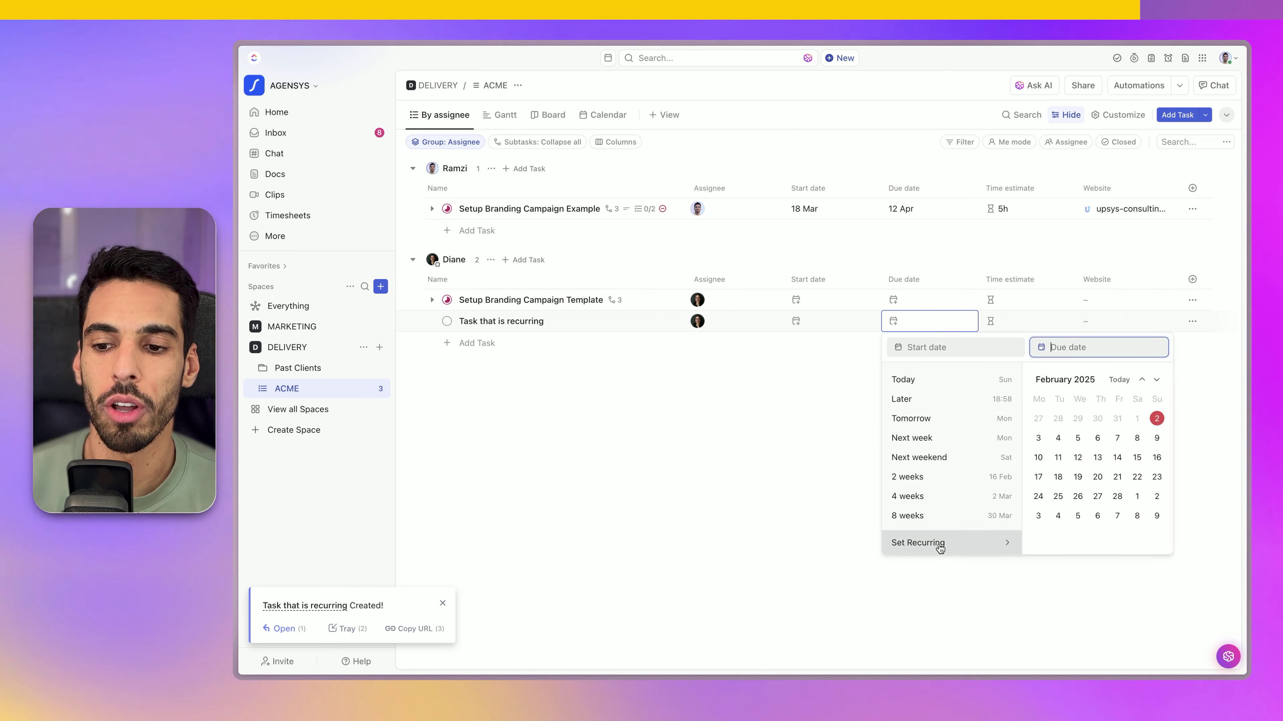
{"action": "left_click", "coordinate": [939, 545]}
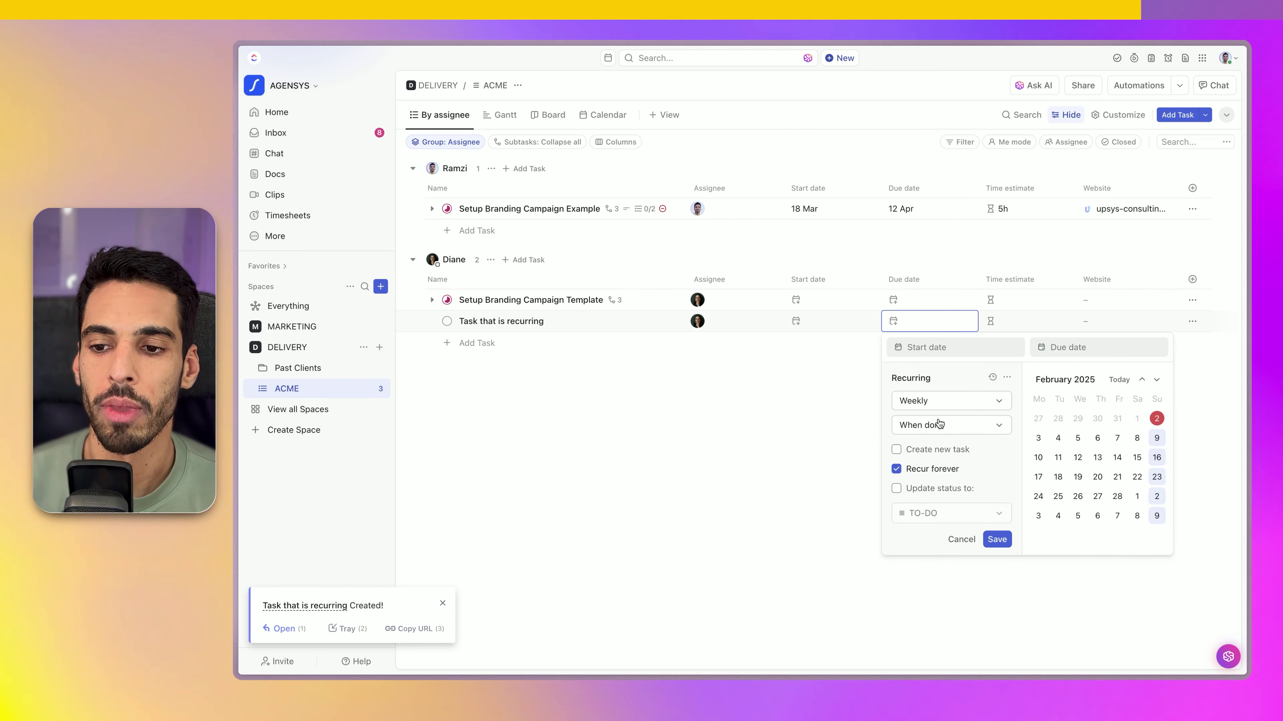
{"action": "left_click", "coordinate": [934, 407]}
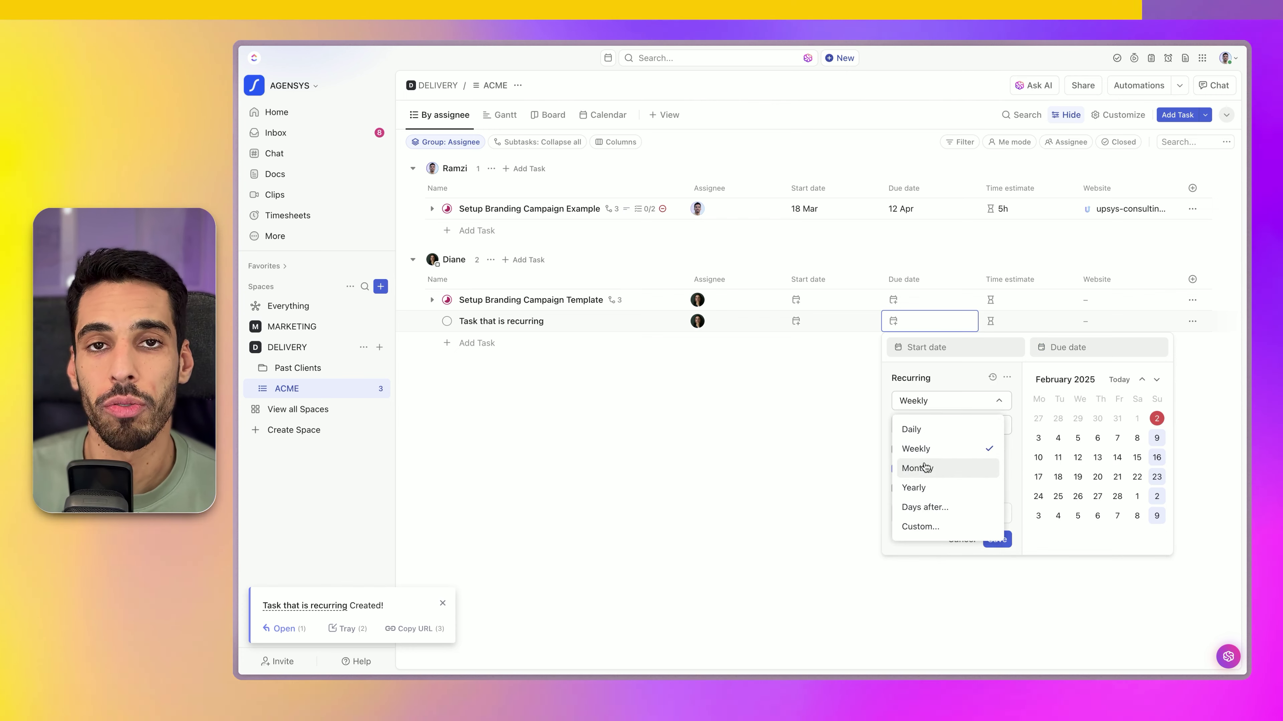
{"action": "left_click", "coordinate": [927, 471]}
{"action": "left_click", "coordinate": [916, 475]}
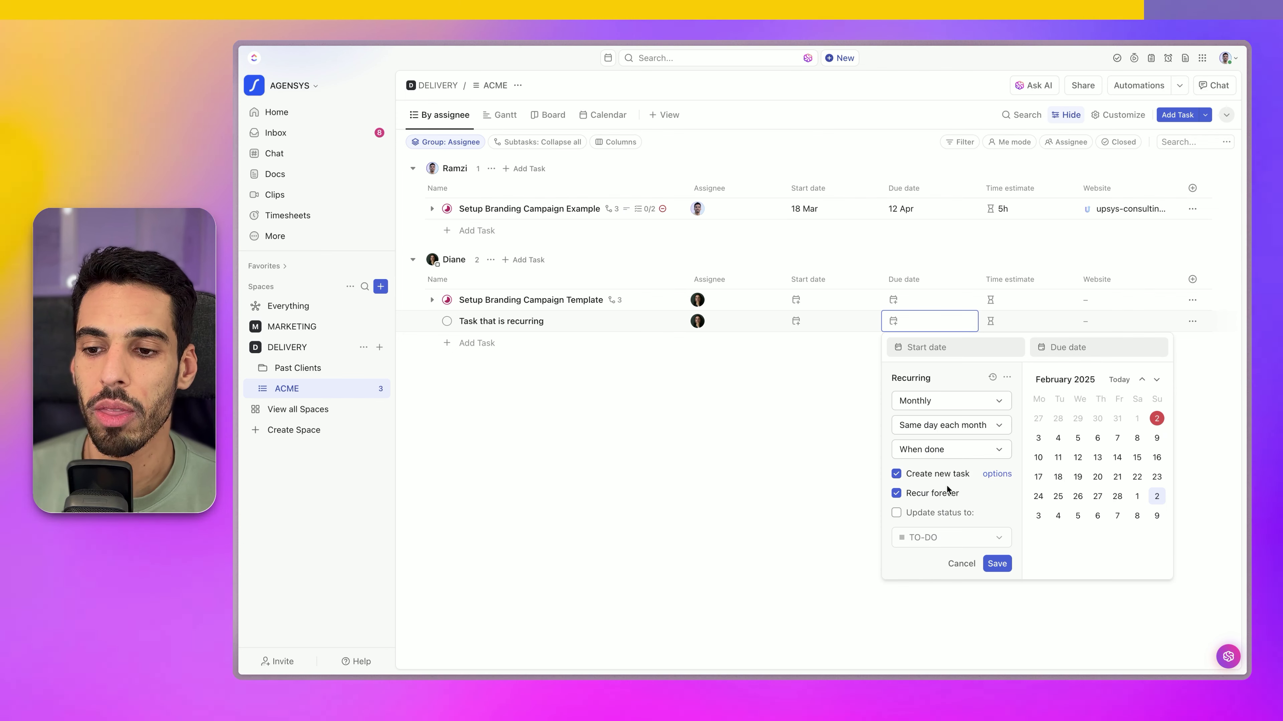
{"action": "left_click", "coordinate": [996, 563]}
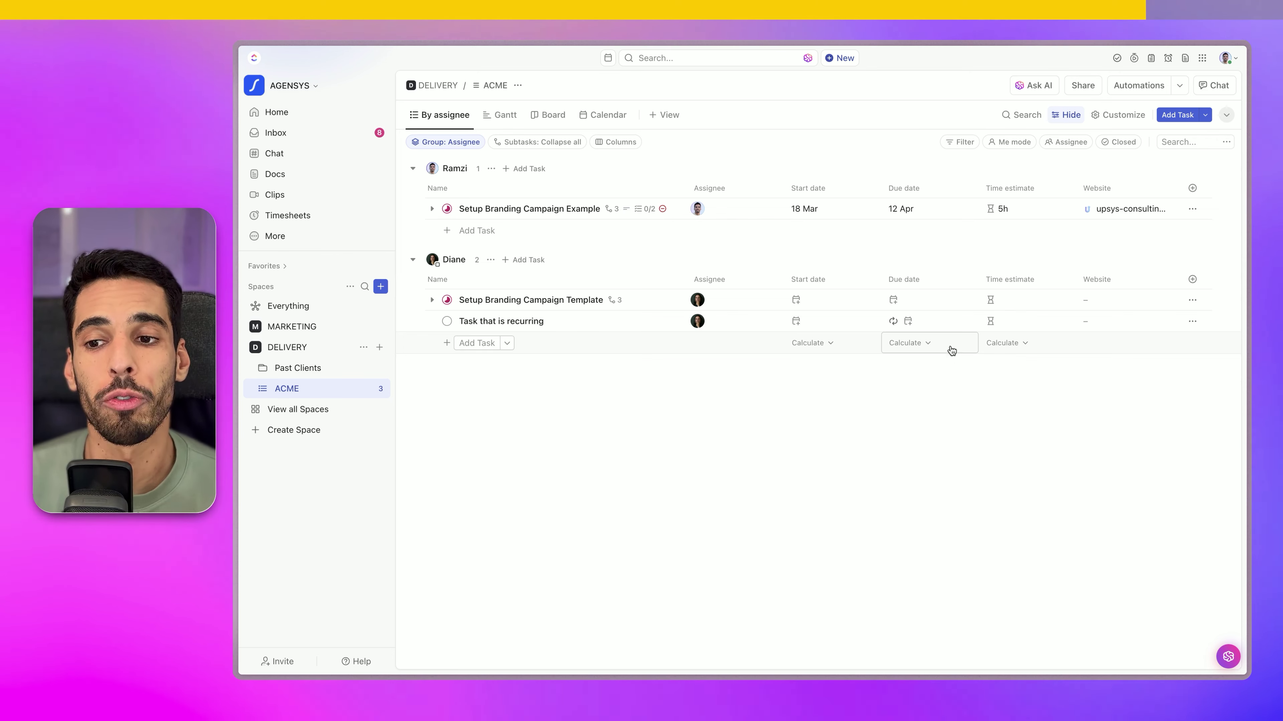
Set the due date of Task that is recurring to Saturday, 8 February 2025
{"action": "left_click", "coordinate": [916, 323]}
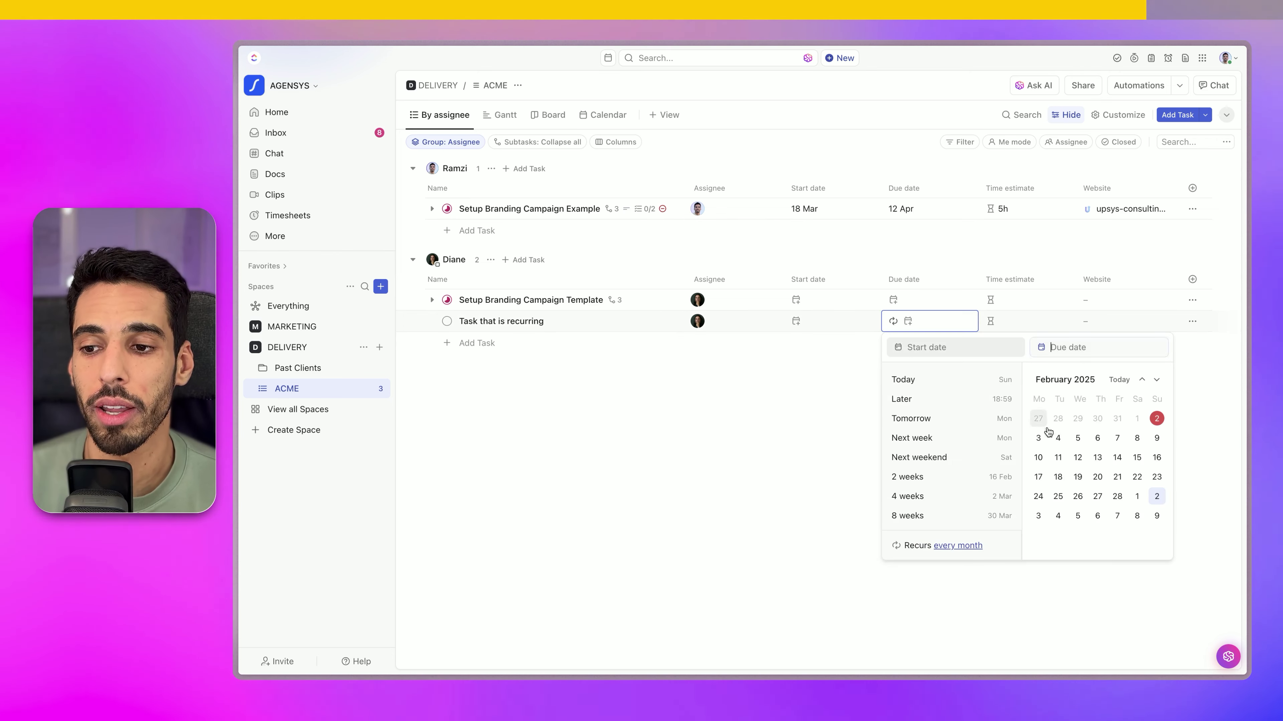
{"action": "left_click", "coordinate": [1137, 438]}
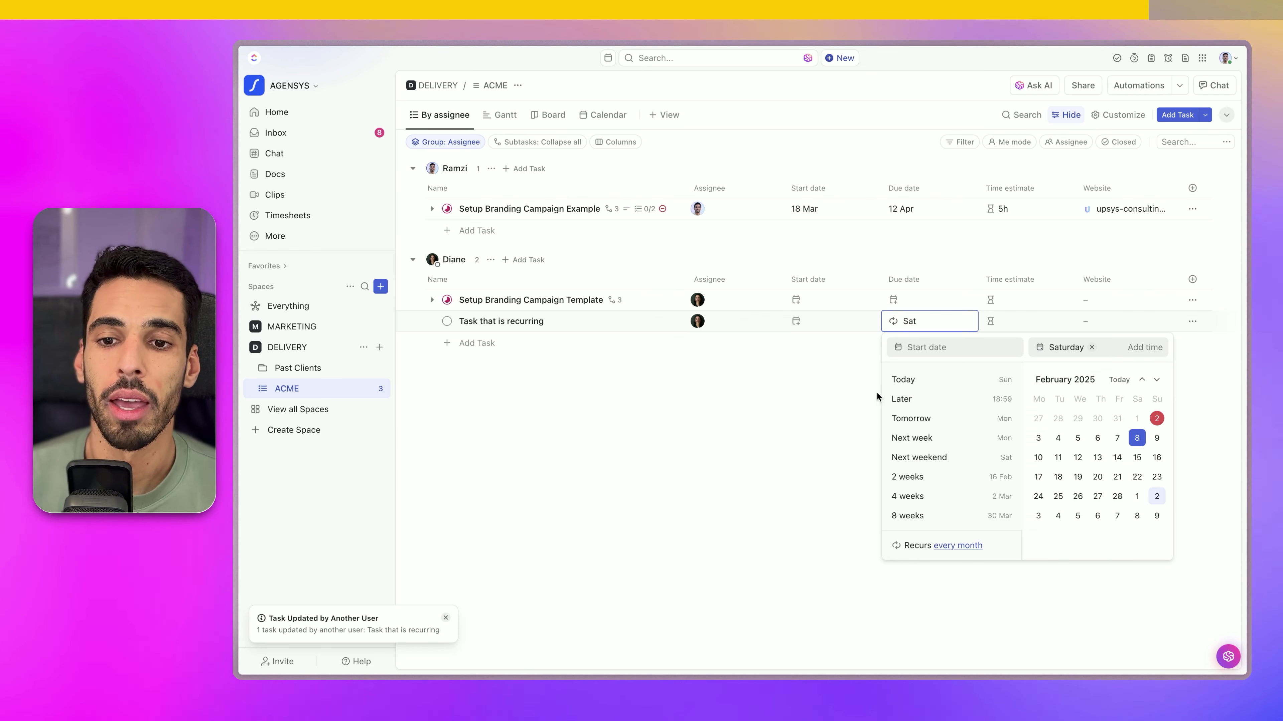
{"action": "left_click", "coordinate": [573, 326]}
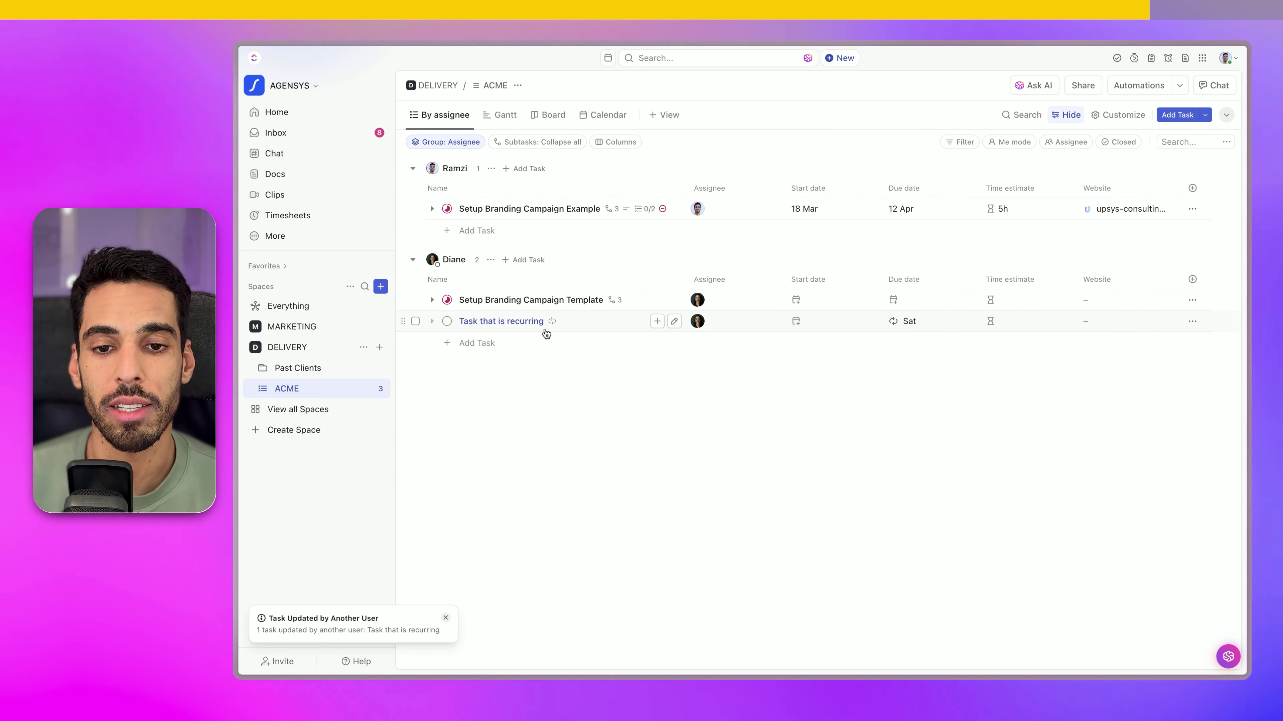
Open Task that is recurring and review its description, custom fields, subtasks, checklists and attachments areas
{"action": "left_click", "coordinate": [534, 326]}
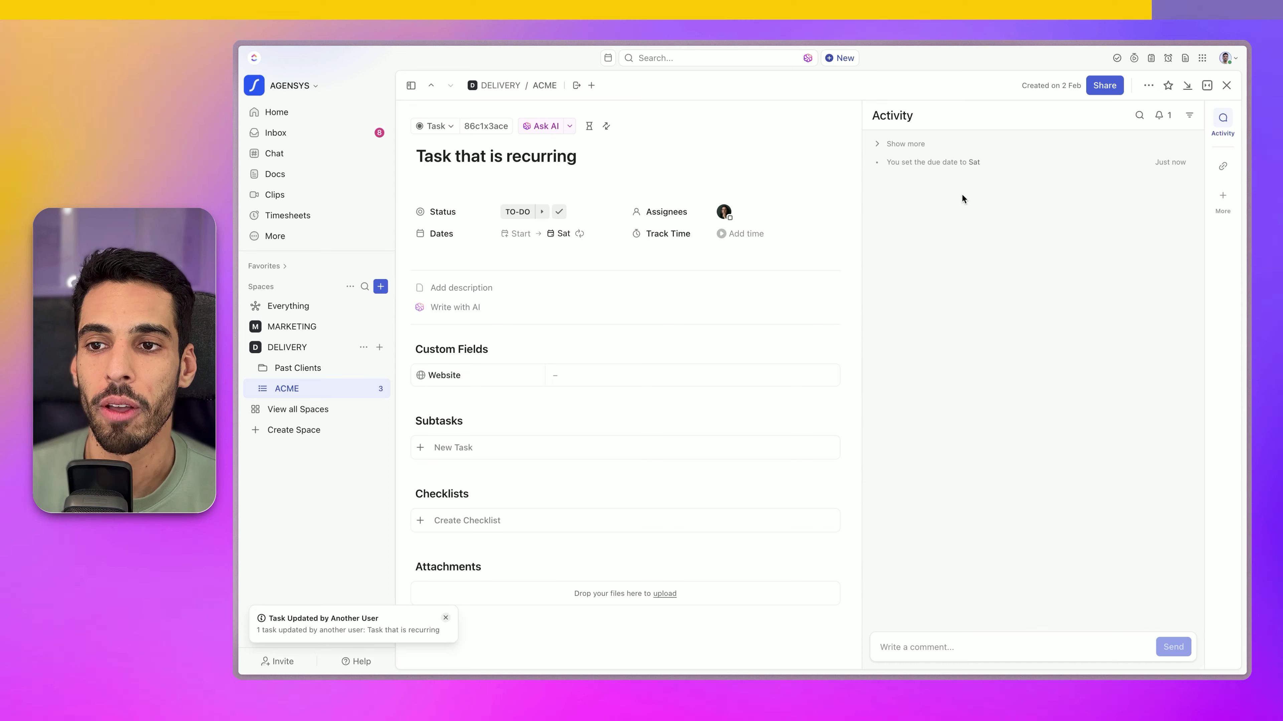
{"action": "left_click", "coordinate": [433, 298]}
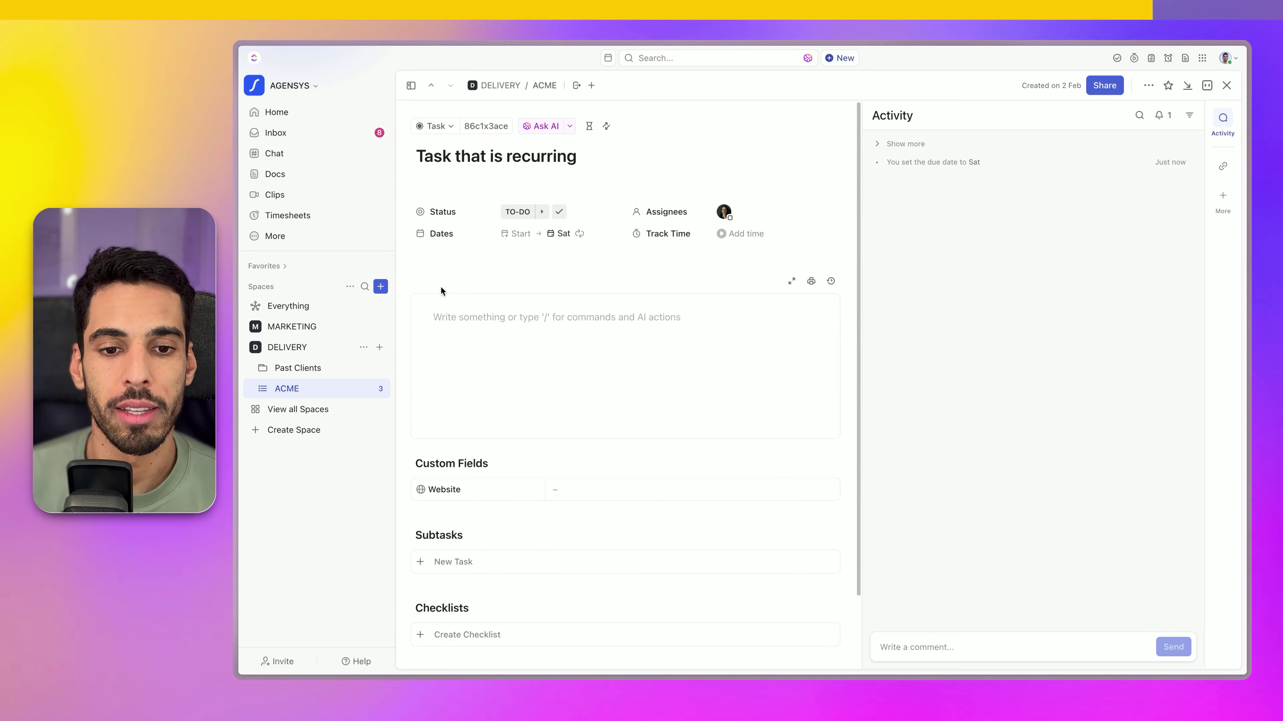
{"action": "scroll", "coordinate": [575, 493], "scroll_direction": "down", "scroll_amount": 3}
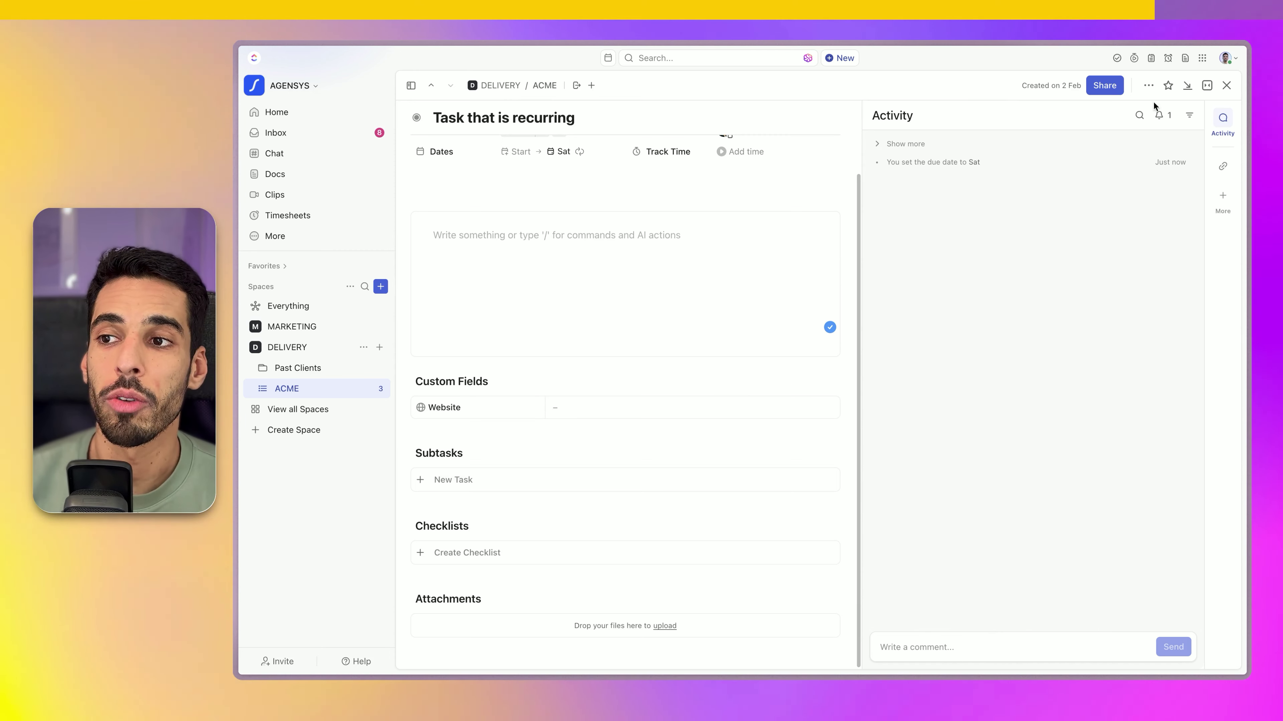
{"action": "left_click", "coordinate": [1226, 85]}
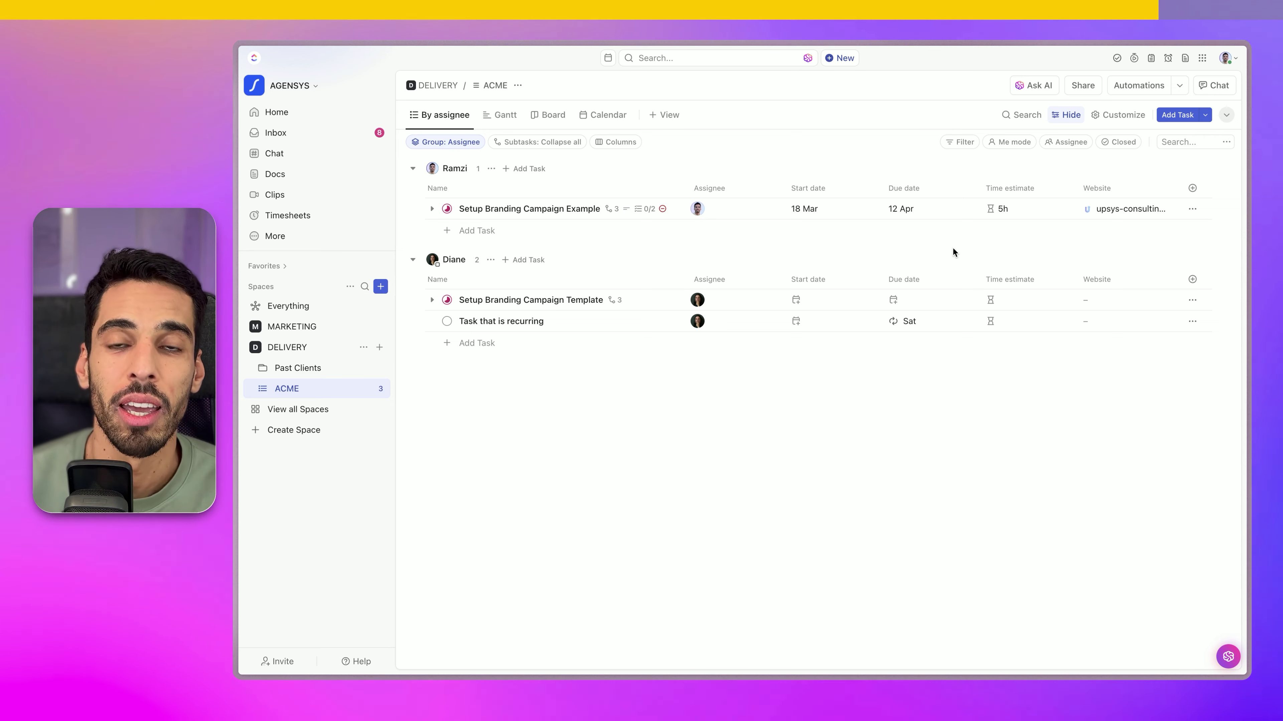
Reopen Task that is recurring and enter "Sop :" as a comment
{"action": "left_click", "coordinate": [520, 321]}
{"action": "left_click", "coordinate": [1025, 624]}
{"action": "type", "text": "@"}
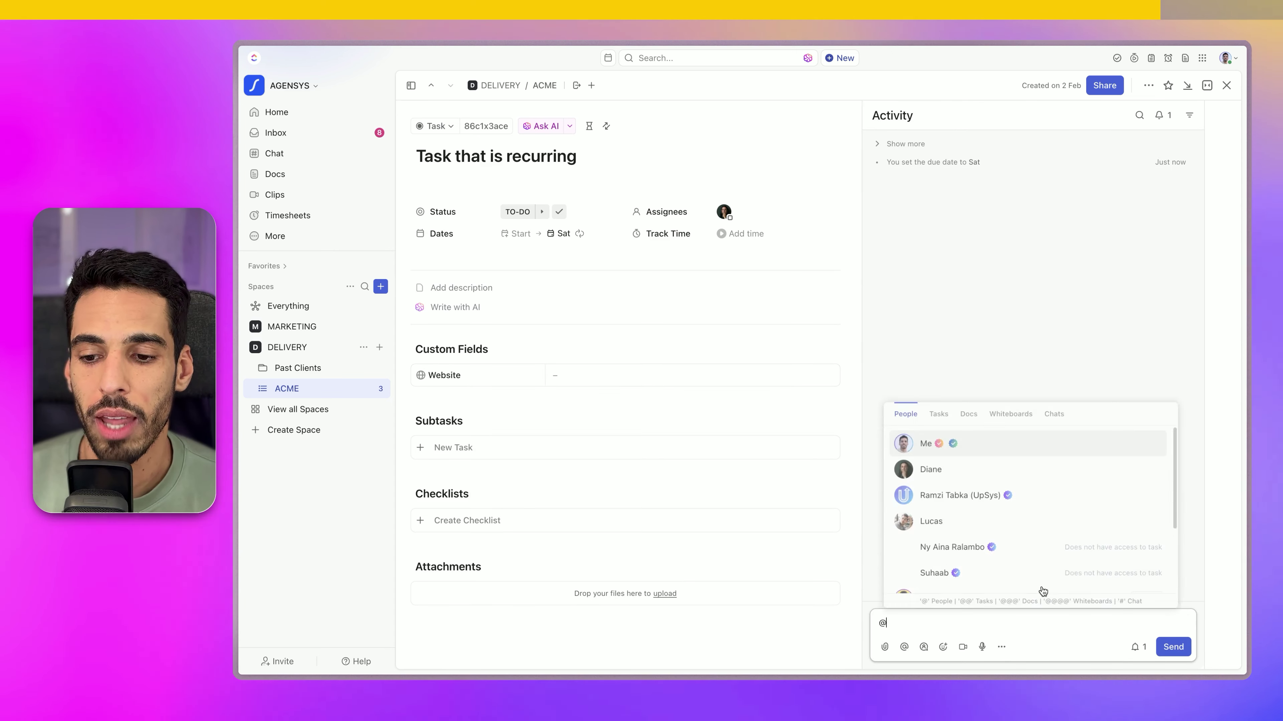
{"action": "key", "text": "BackSpace"}
{"action": "type", "text": "Sop :"}
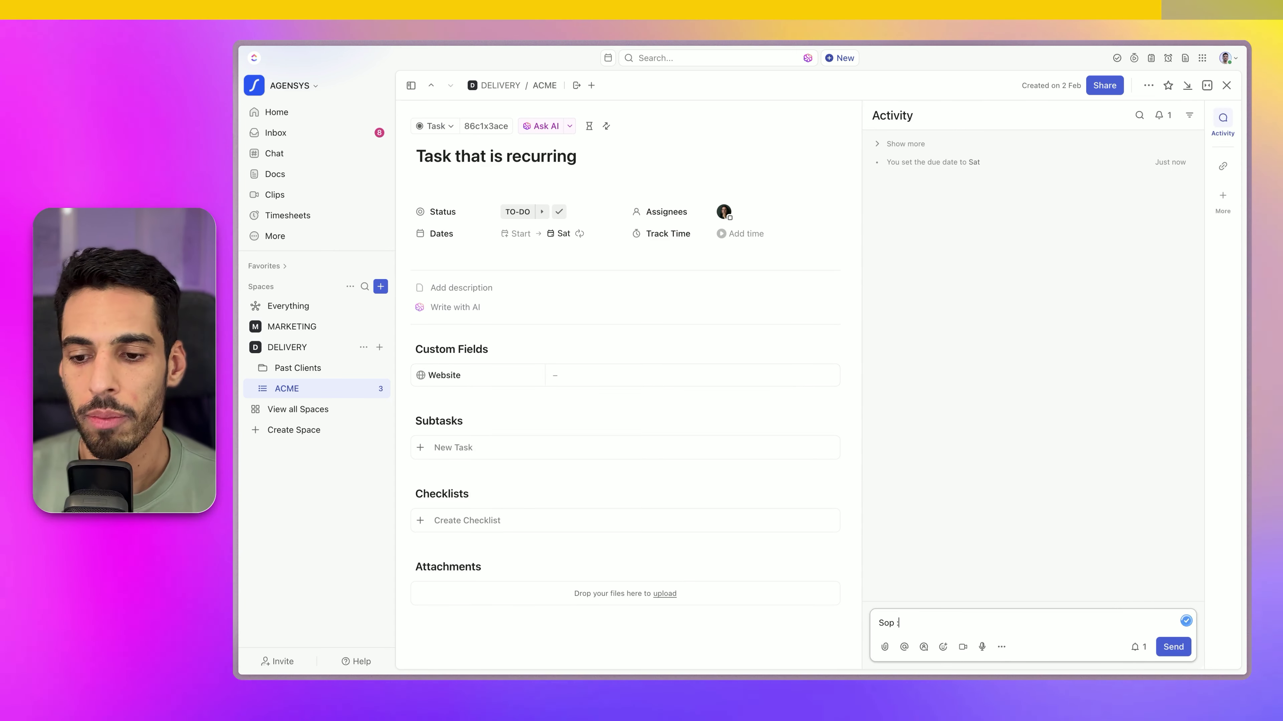
{"action": "key", "text": "Return"}
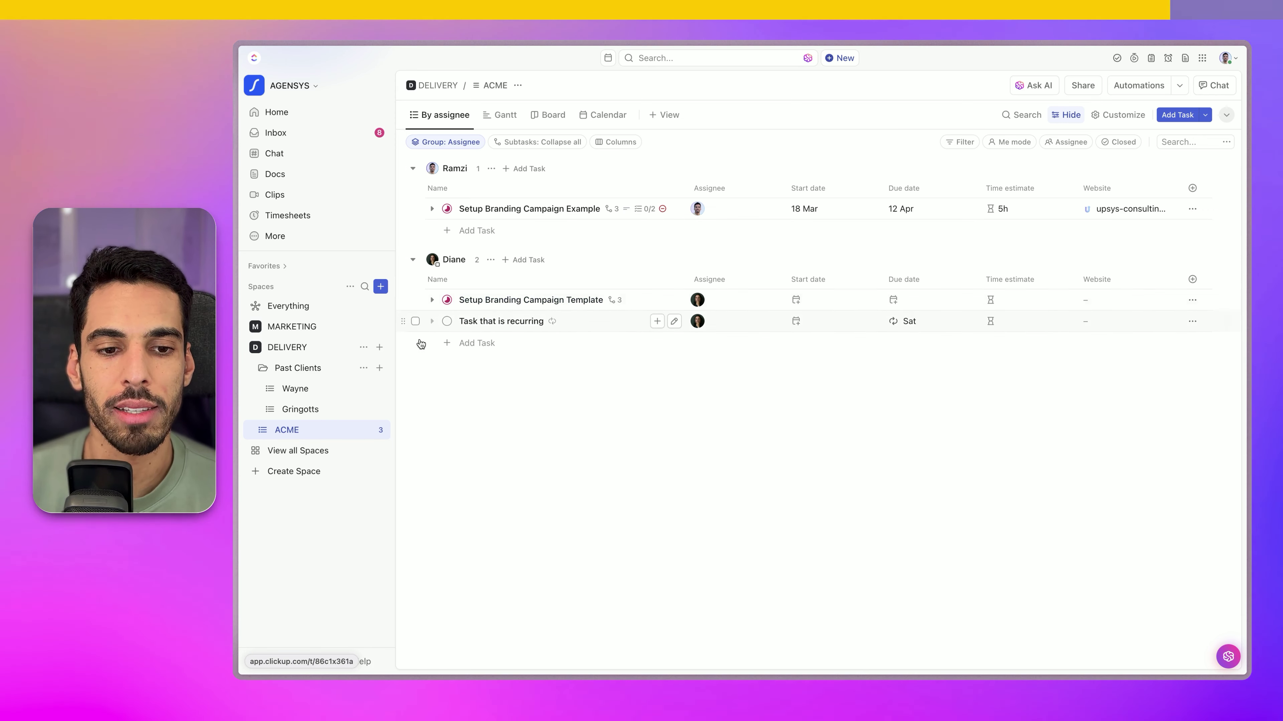
Add the Setup Branding Campaign Template task to the Gringotts list under Past Clients as an additional list
{"action": "right_click", "coordinate": [500, 299]}
{"action": "mouse_move", "coordinate": [541, 387]}
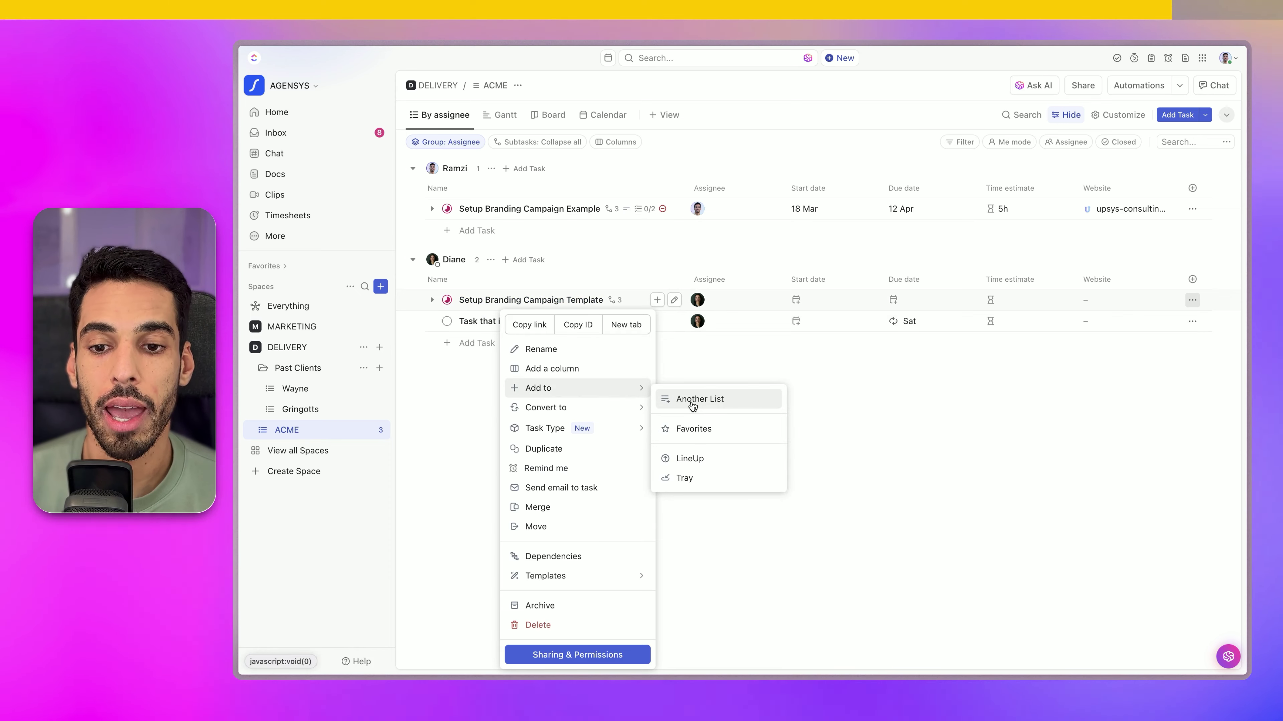
{"action": "left_click", "coordinate": [692, 402]}
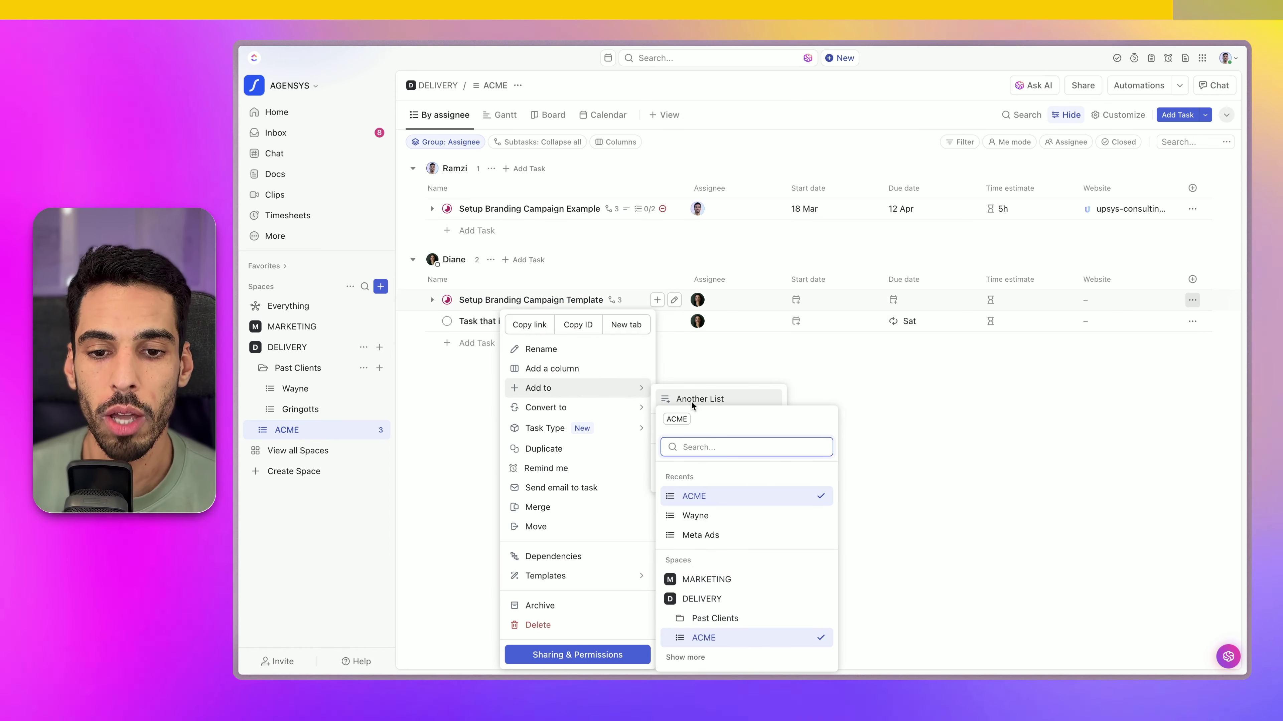
{"action": "type", "text": "grin"}
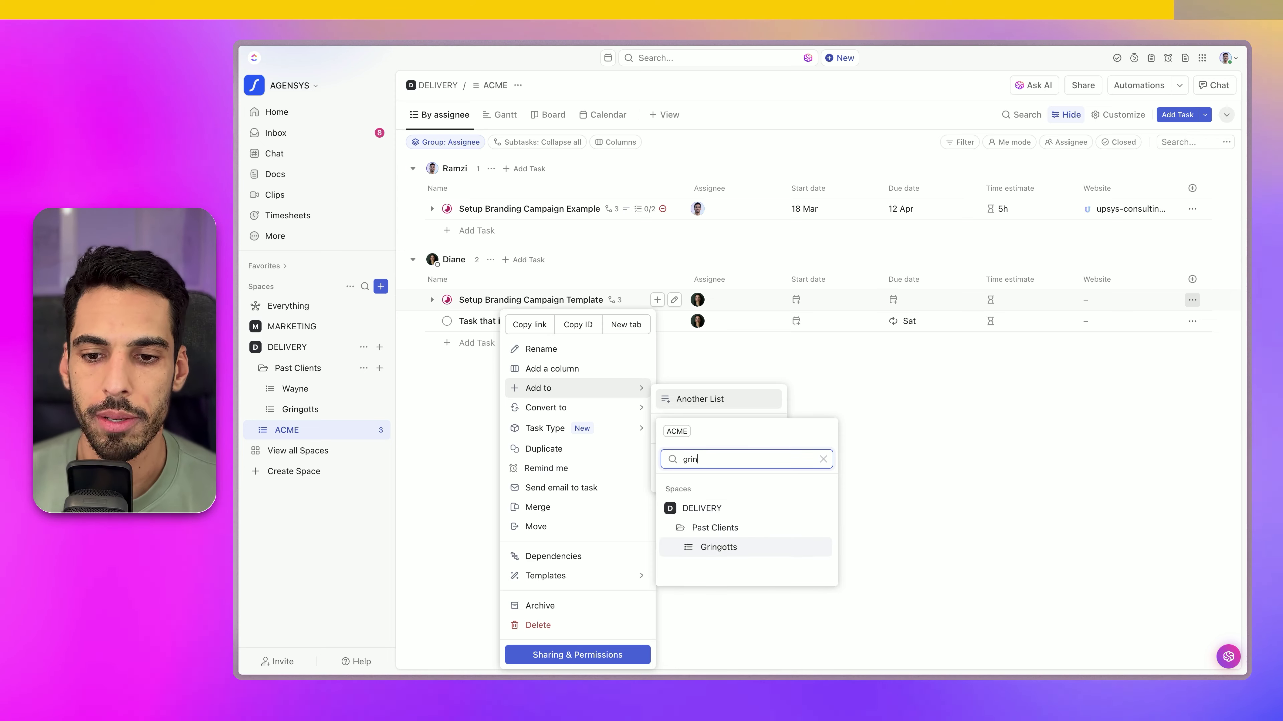
{"action": "left_click", "coordinate": [732, 548]}
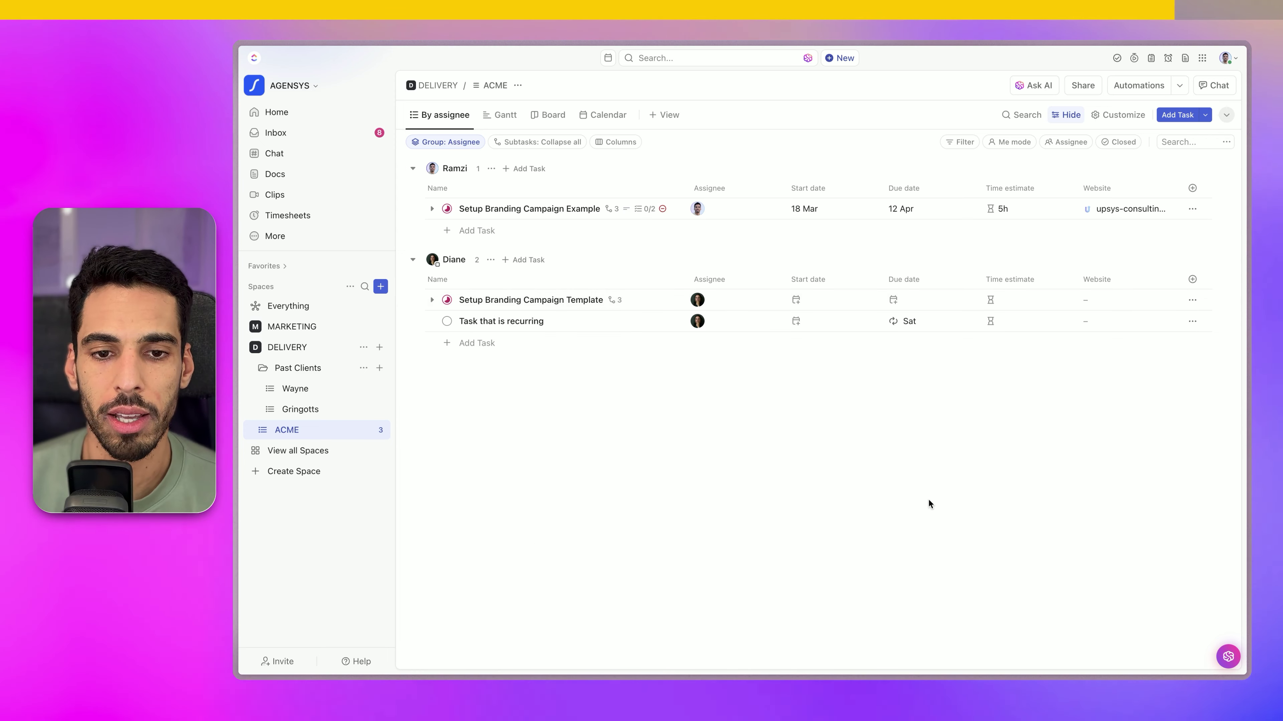
In the Gringotts list, set the Setup Branding Campaign Template task to VALIDATED with a due date of 21 February 2025
{"action": "left_click", "coordinate": [313, 412]}
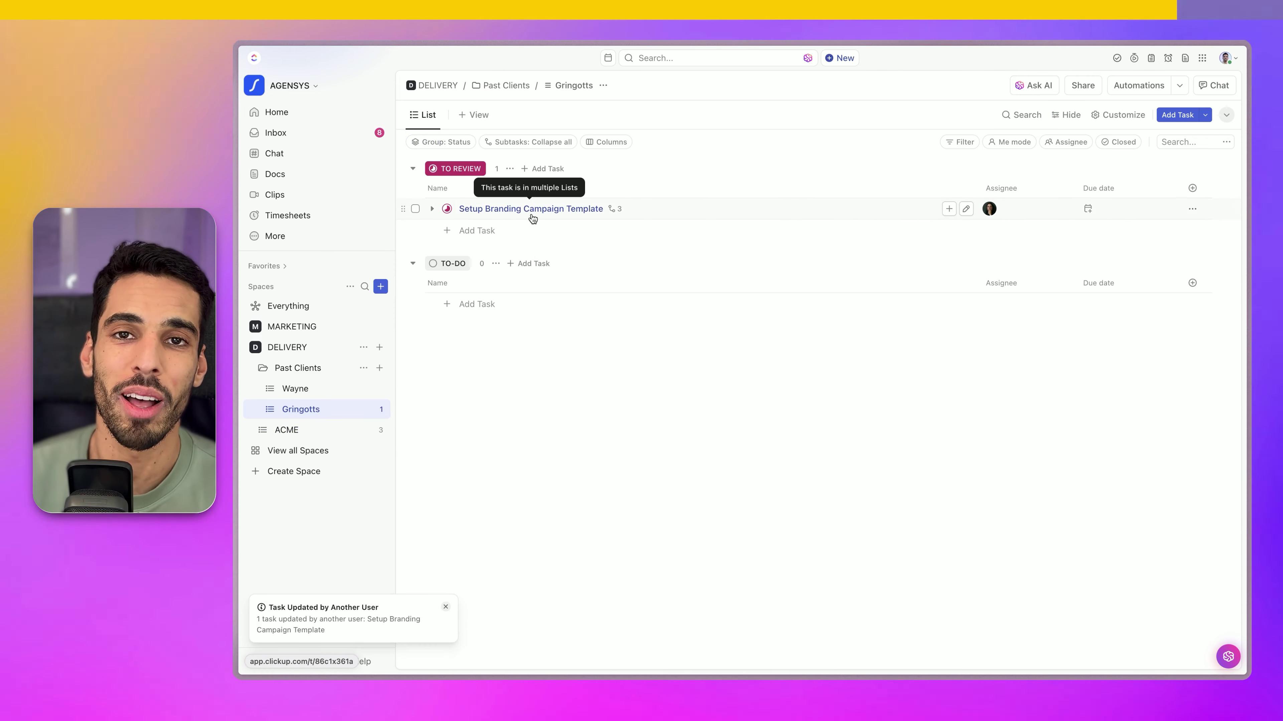
{"action": "left_click", "coordinate": [447, 208]}
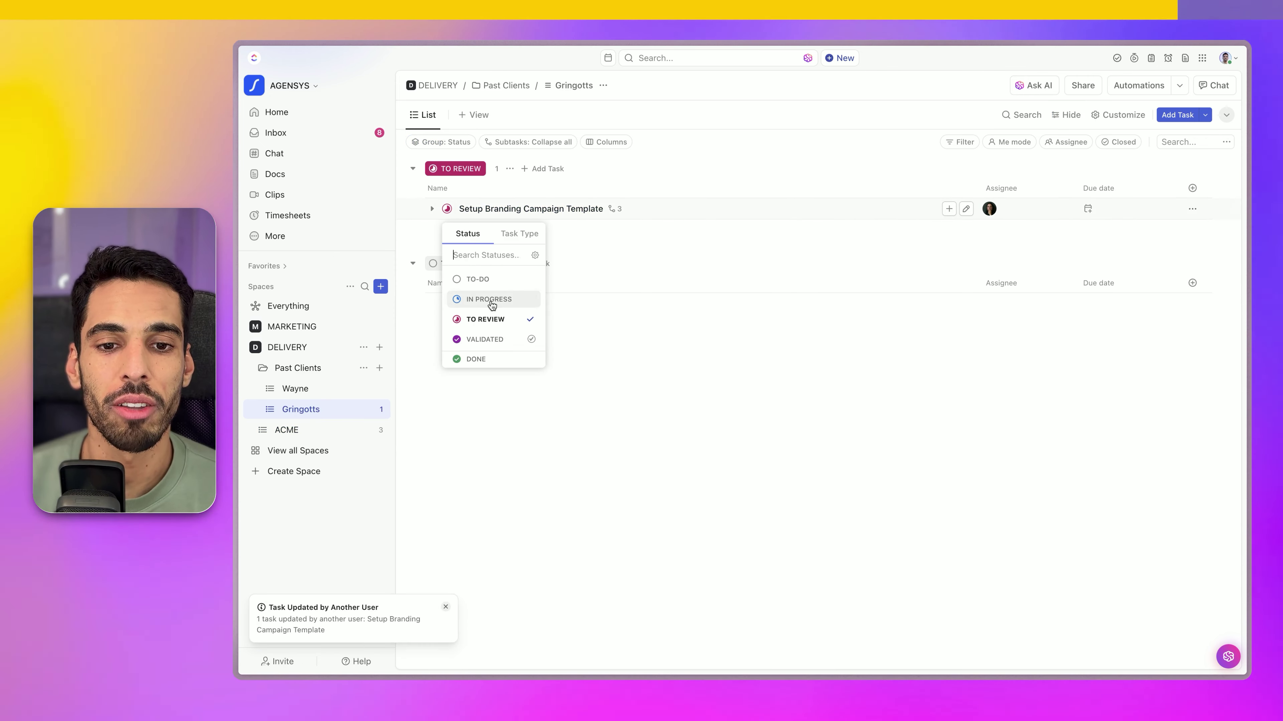
{"action": "left_click", "coordinate": [492, 338]}
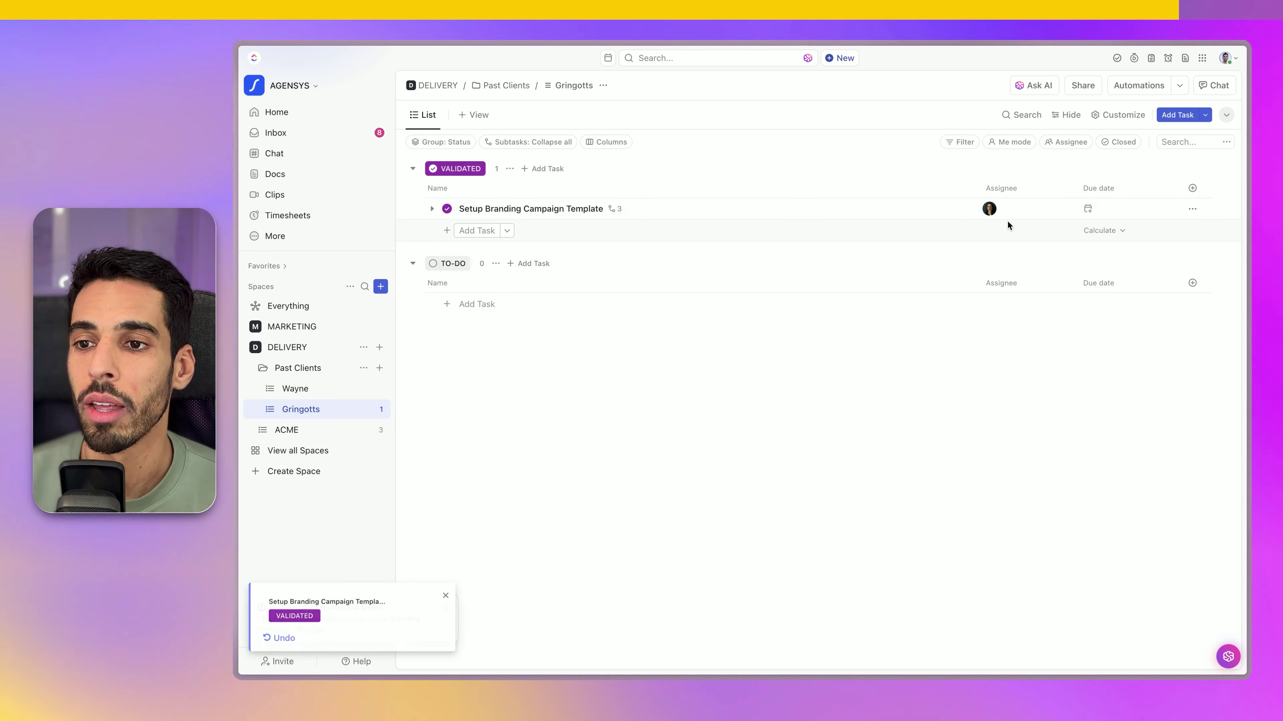
{"action": "left_click", "coordinate": [1113, 217]}
{"action": "left_click", "coordinate": [1122, 368]}
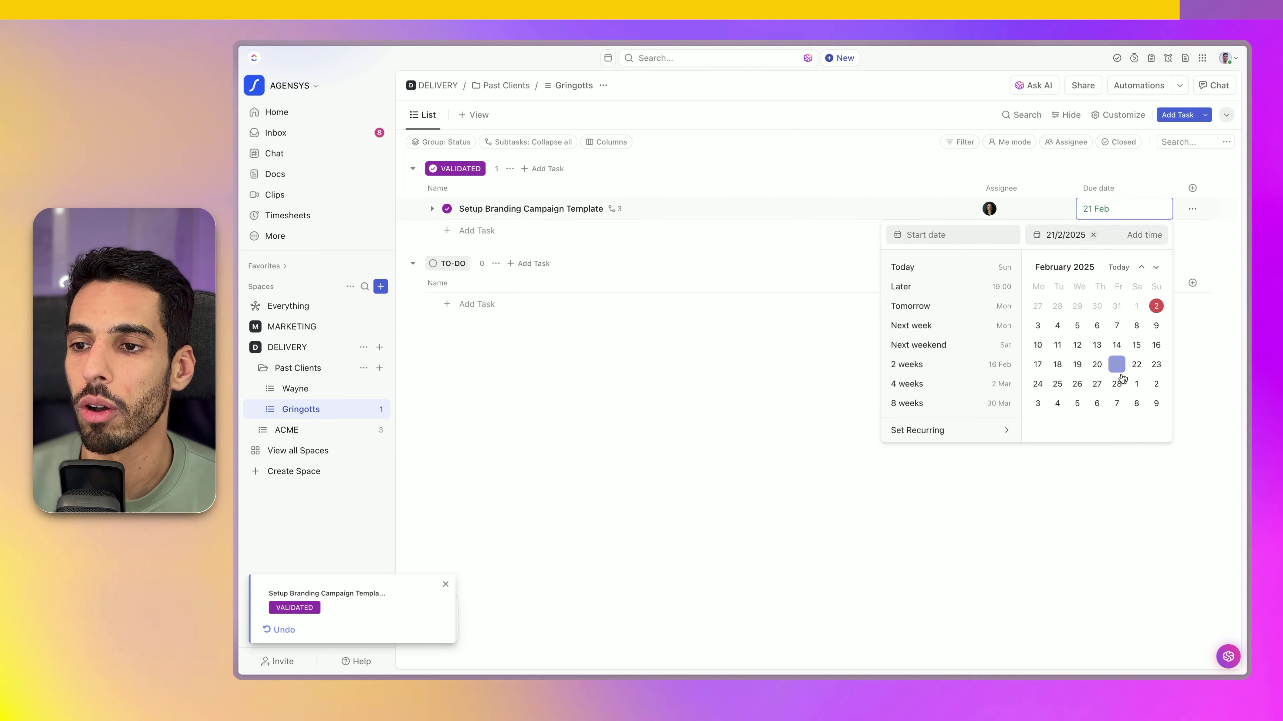
{"action": "left_click", "coordinate": [993, 492]}
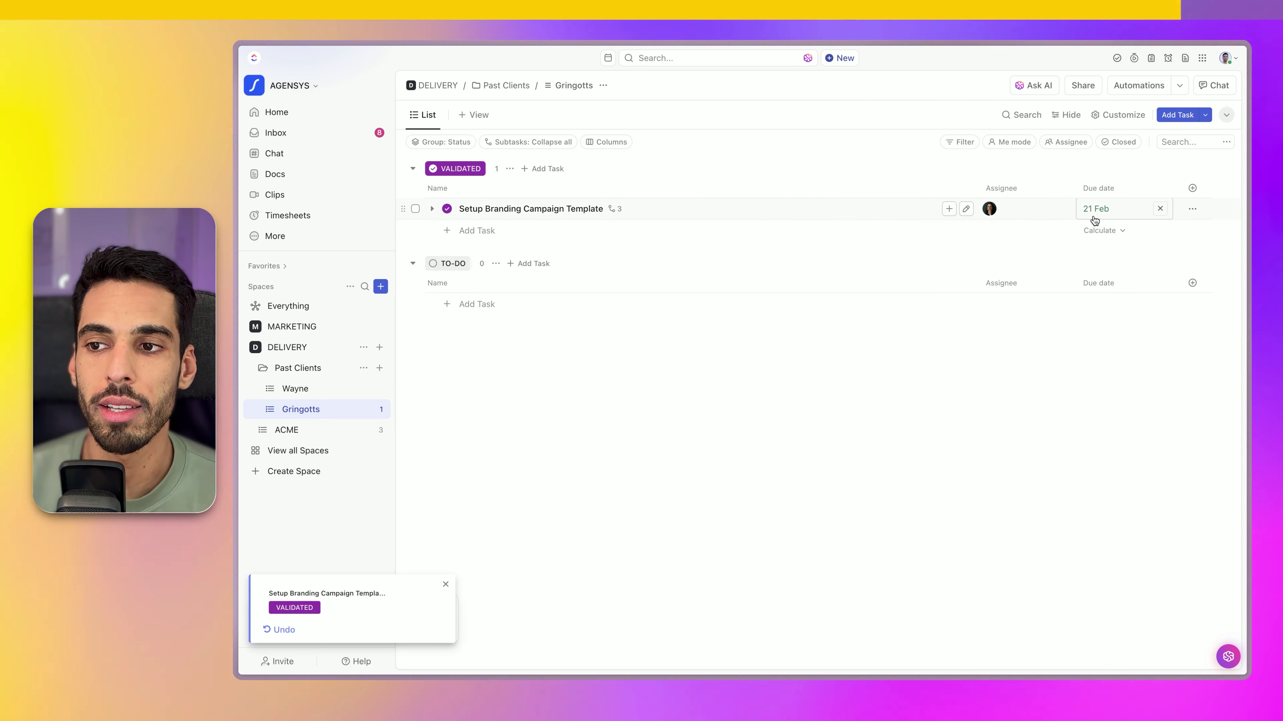
In the ACME list, bring up the Add to options for the Setup Branding Campaign Template task
{"action": "left_click", "coordinate": [346, 436]}
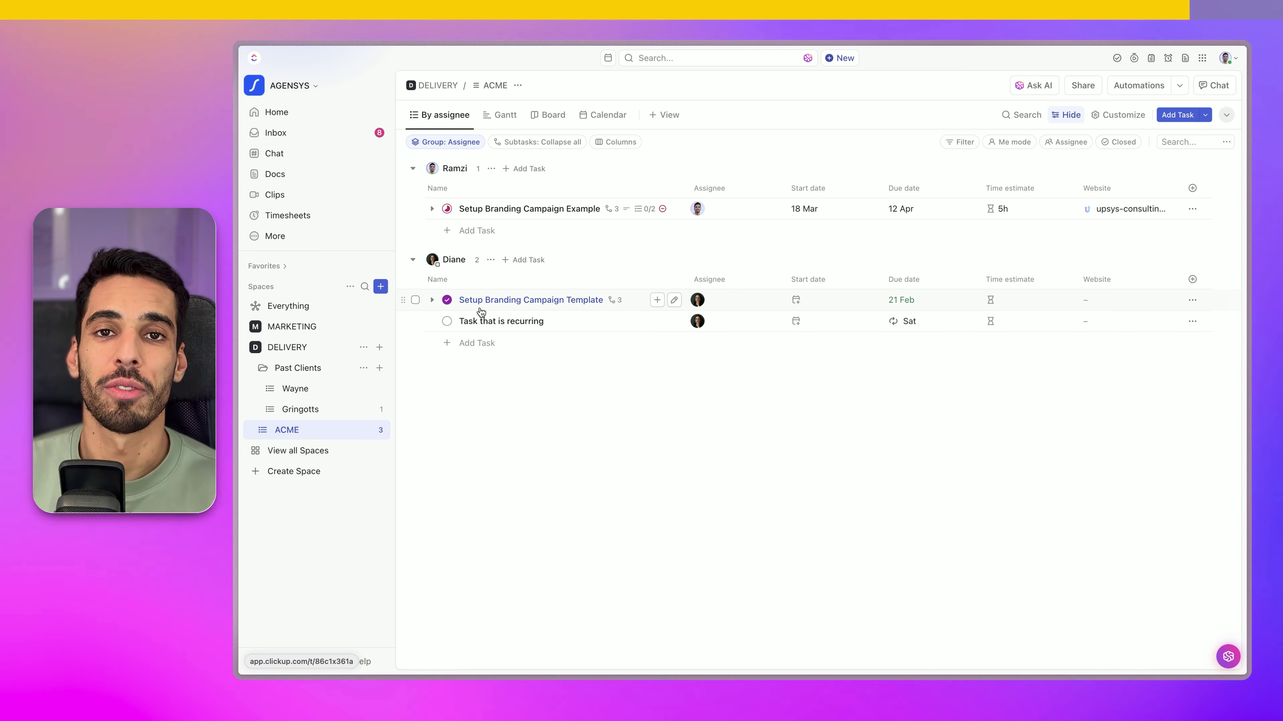
{"action": "right_click", "coordinate": [480, 311]}
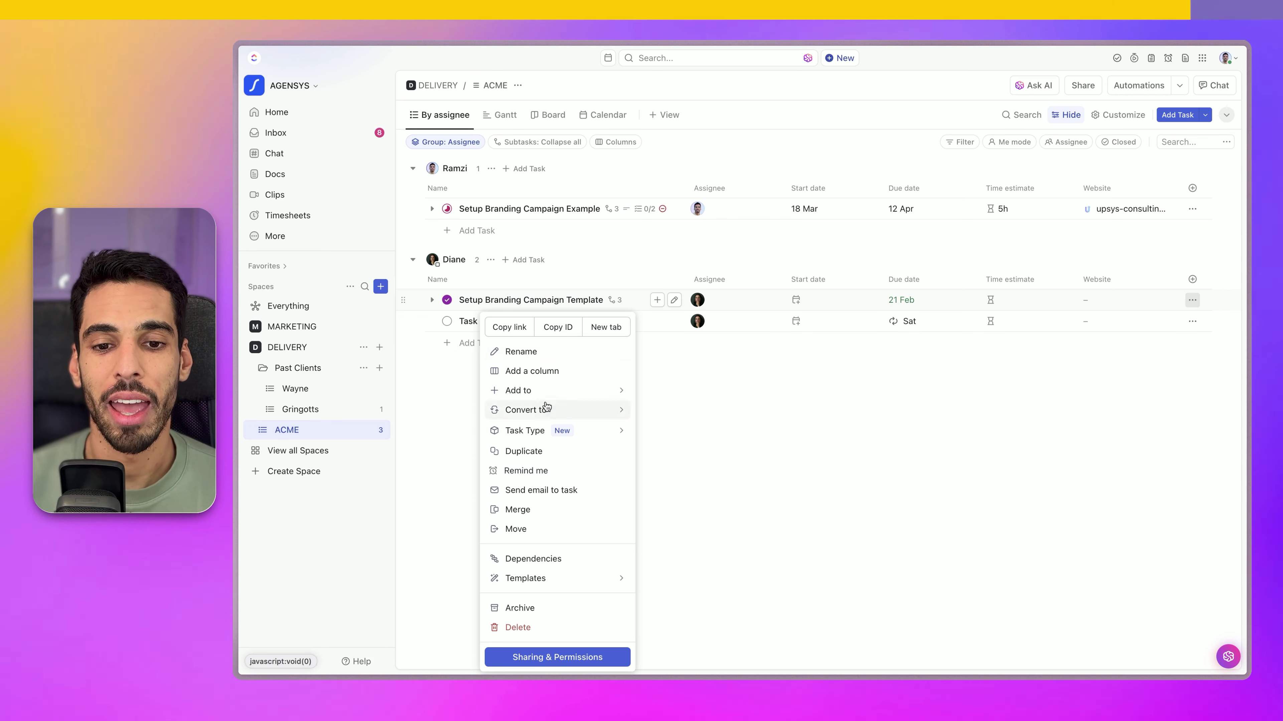
{"action": "mouse_move", "coordinate": [581, 391]}
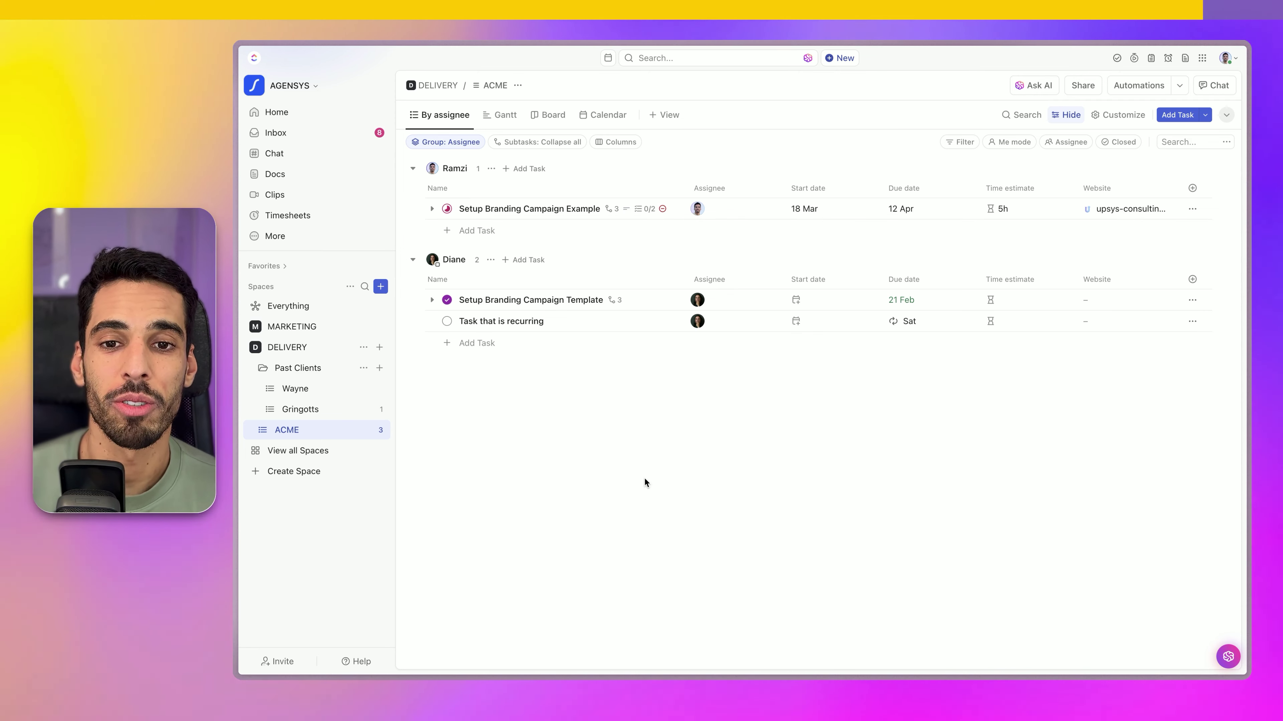
Expand Setup Branding Campaign Template and set both it and its Build client brief subtask to TO-DO
{"action": "left_click", "coordinate": [432, 300]}
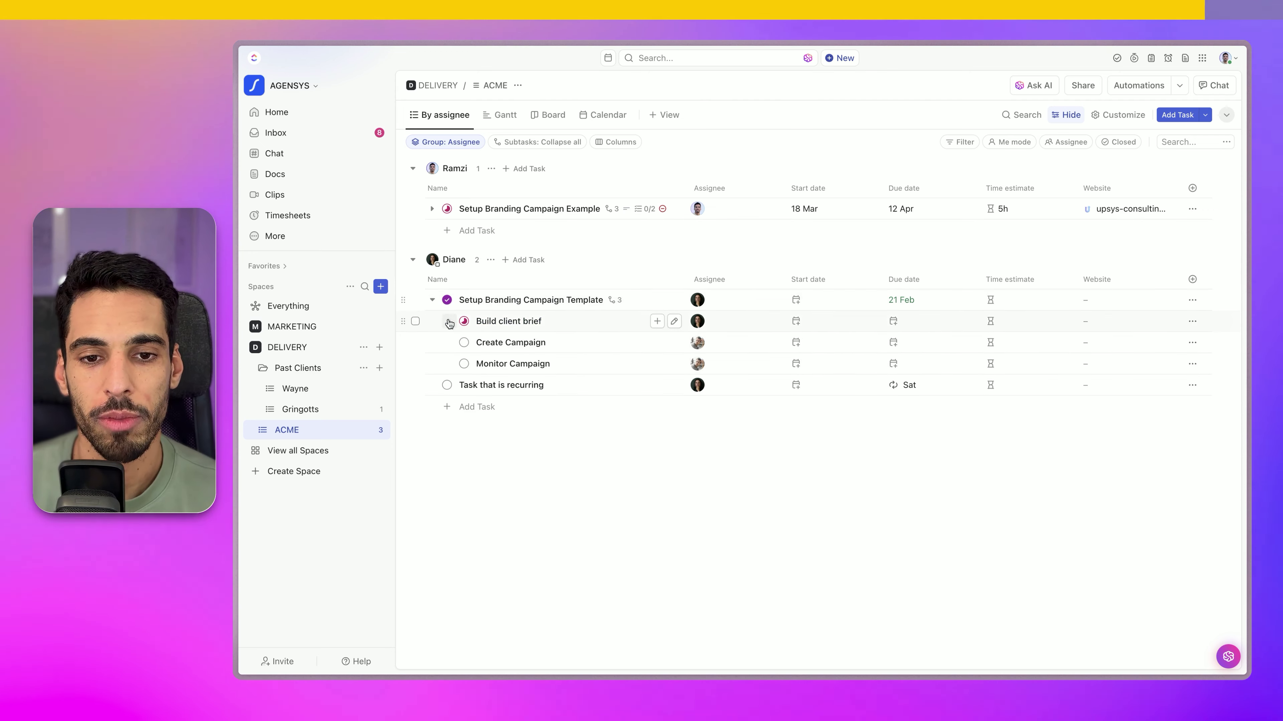
{"action": "left_click", "coordinate": [463, 321]}
{"action": "left_click", "coordinate": [493, 390]}
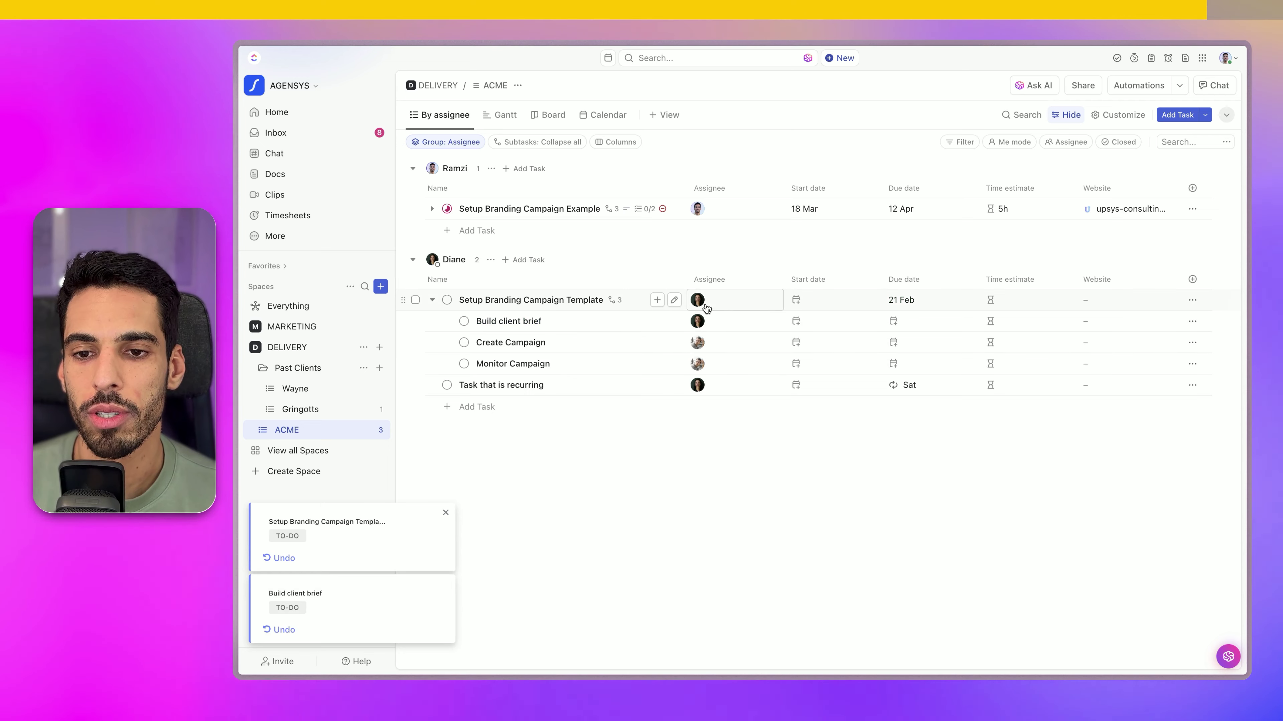
Narrow the Assignee column and delete the Setup Branding Campaign Template task
{"action": "left_click_drag", "start_coordinate": [780, 279], "coordinate": [746, 284]}
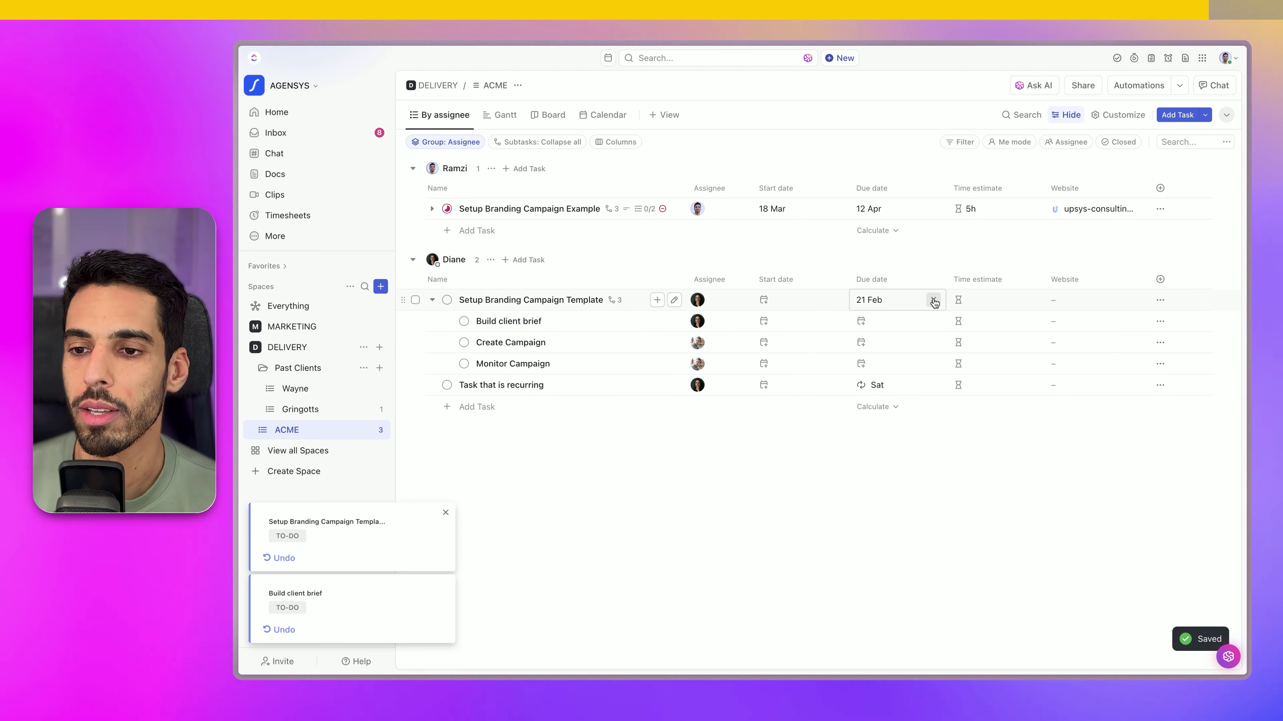
{"action": "left_click", "coordinate": [782, 303]}
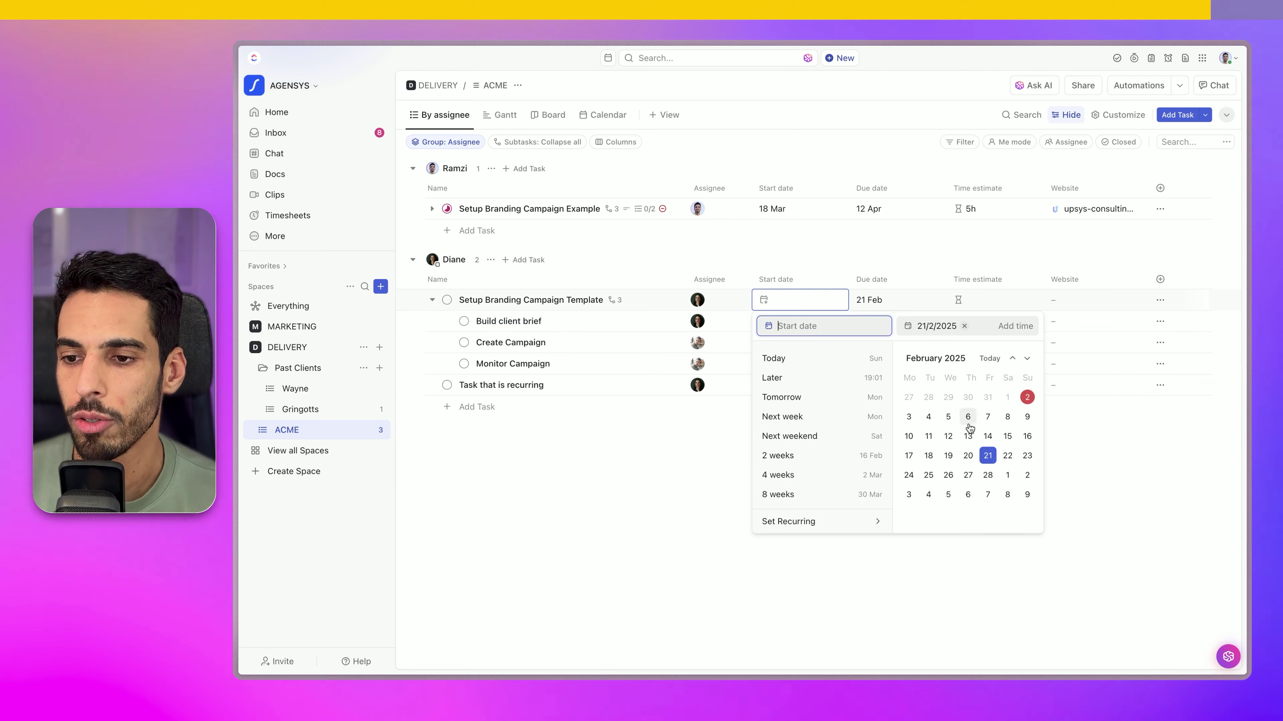
{"action": "left_click", "coordinate": [680, 477]}
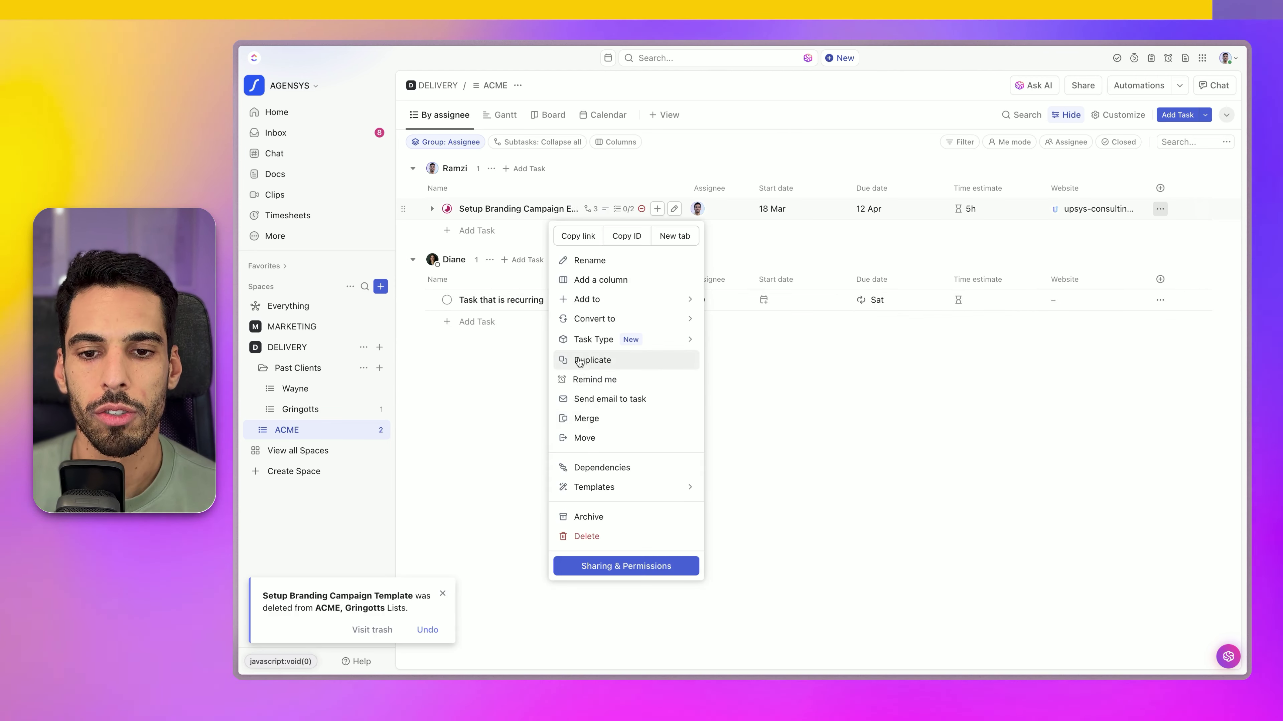
Duplicate the Setup Branding Campaign Example task with everything in the ACME list, naming the copy TEMPLATE - Branding Campaign
{"action": "left_click", "coordinate": [579, 361]}
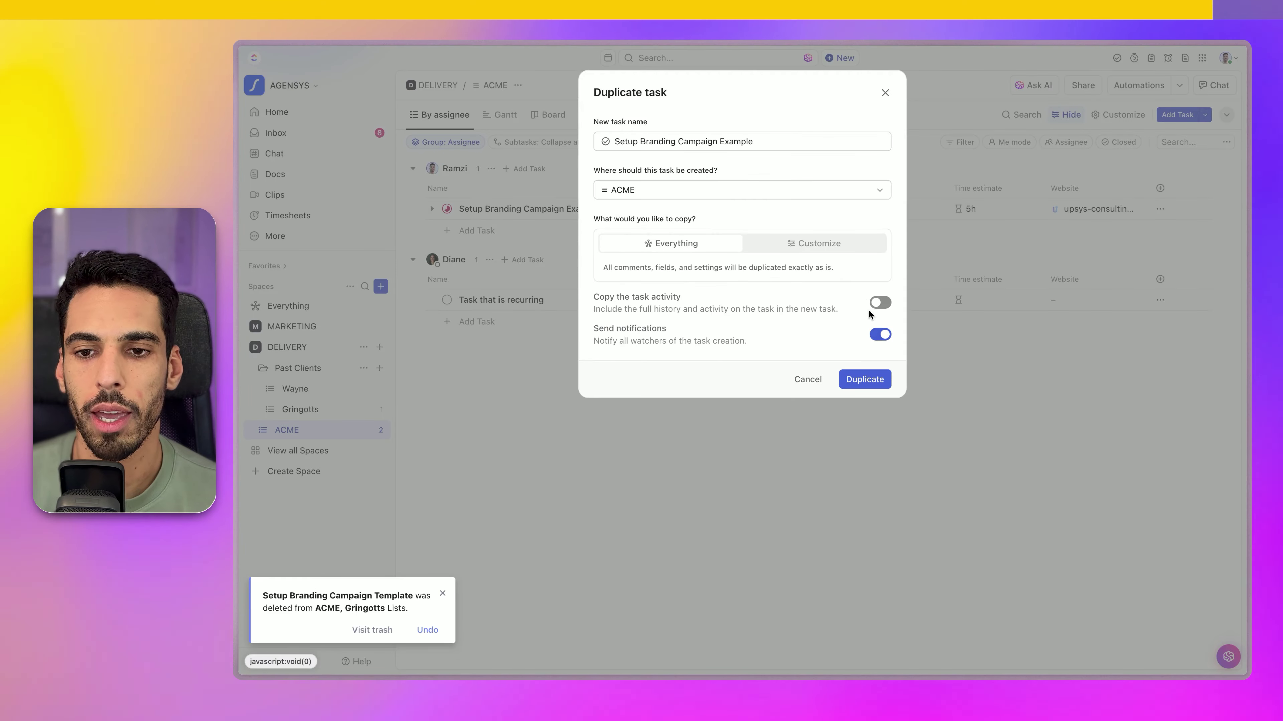
{"action": "left_click_drag", "start_coordinate": [637, 142], "coordinate": [614, 141]}
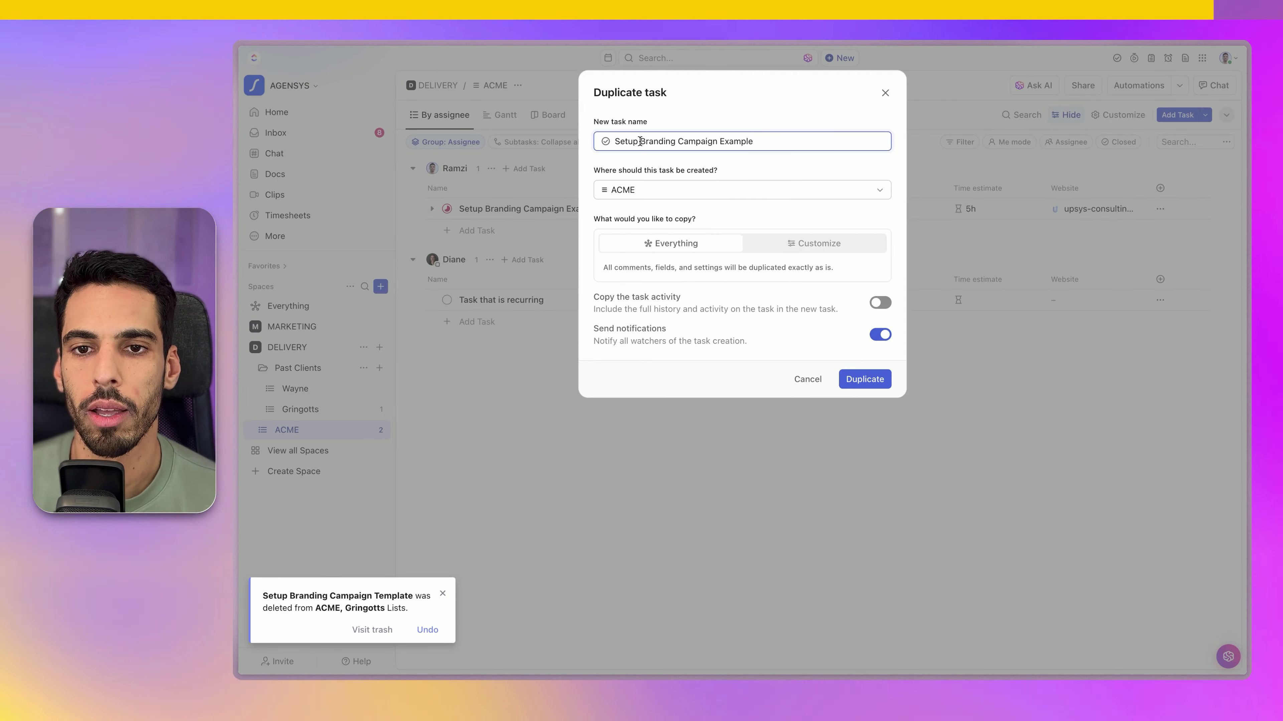
{"action": "type", "text": "TEMPLATE -"}
{"action": "key", "text": "Delete"}
{"action": "key", "text": "Delete"}
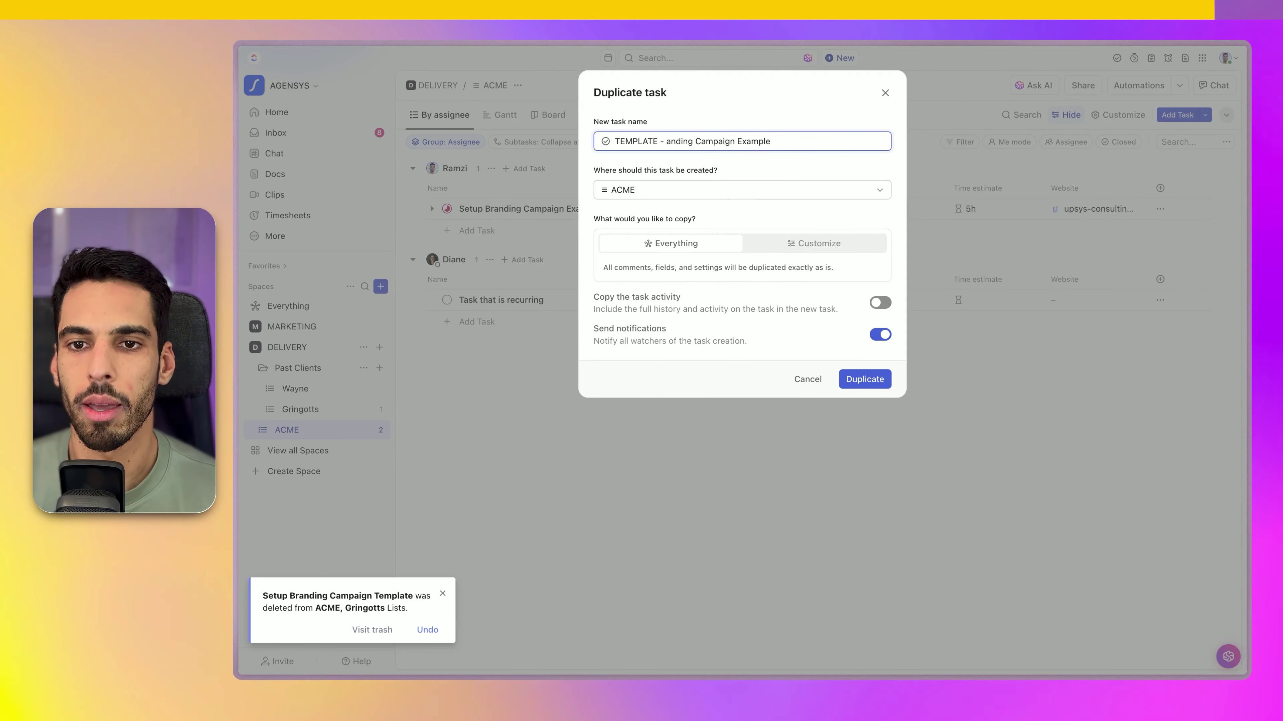
{"action": "type", "text": "Br"}
{"action": "key", "text": "Return"}
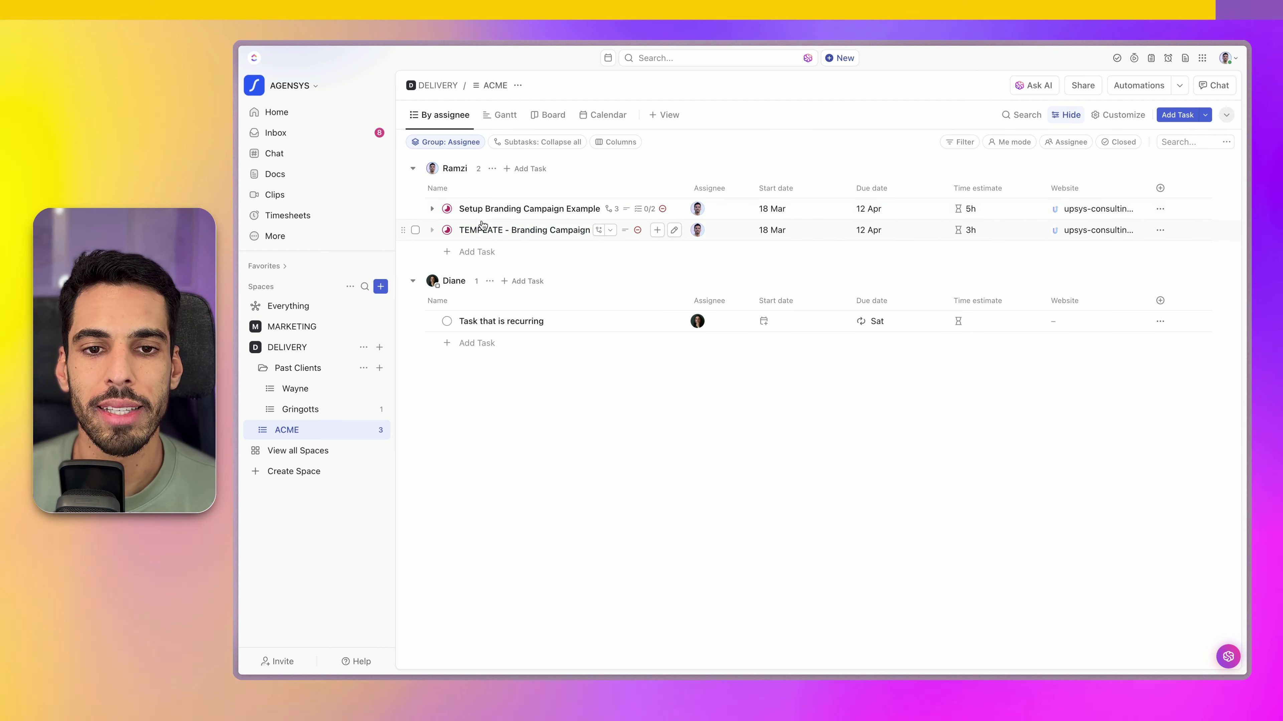
Set the TEMPLATE - Branding Campaign task's status to TO-DO and open the task
{"action": "left_click", "coordinate": [448, 231]}
{"action": "left_click", "coordinate": [475, 299]}
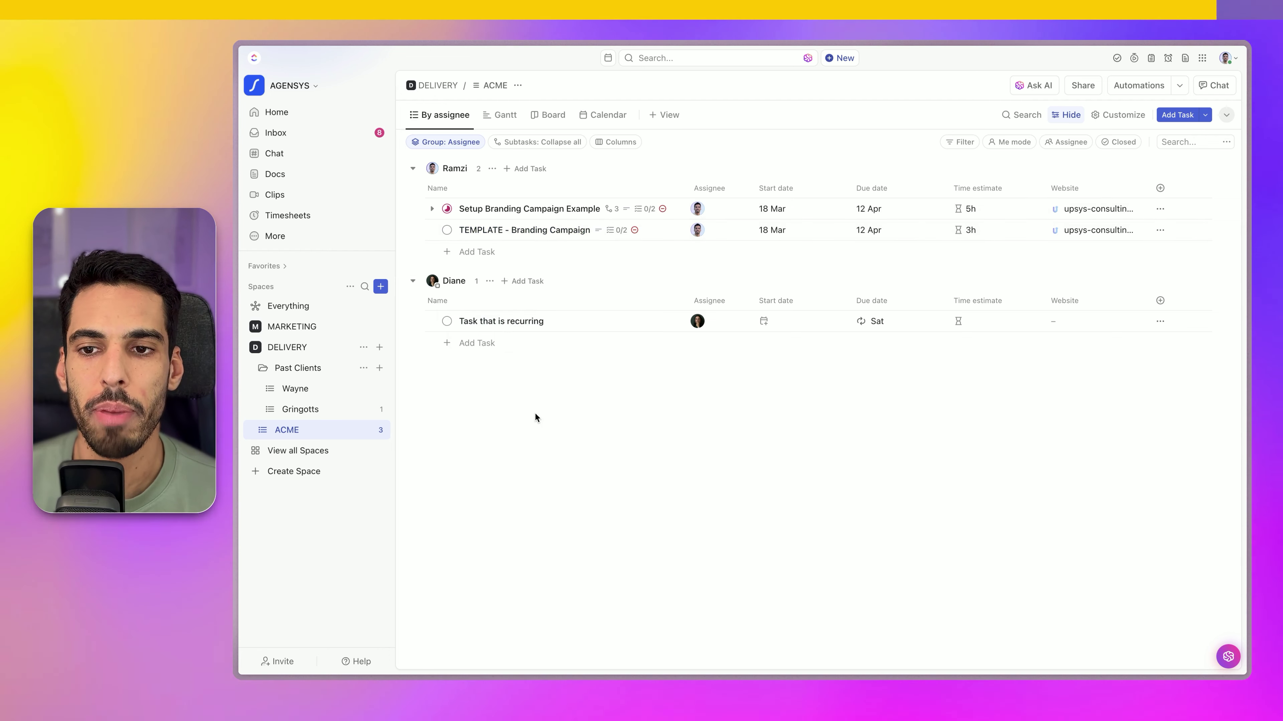
{"action": "left_click", "coordinate": [657, 230]}
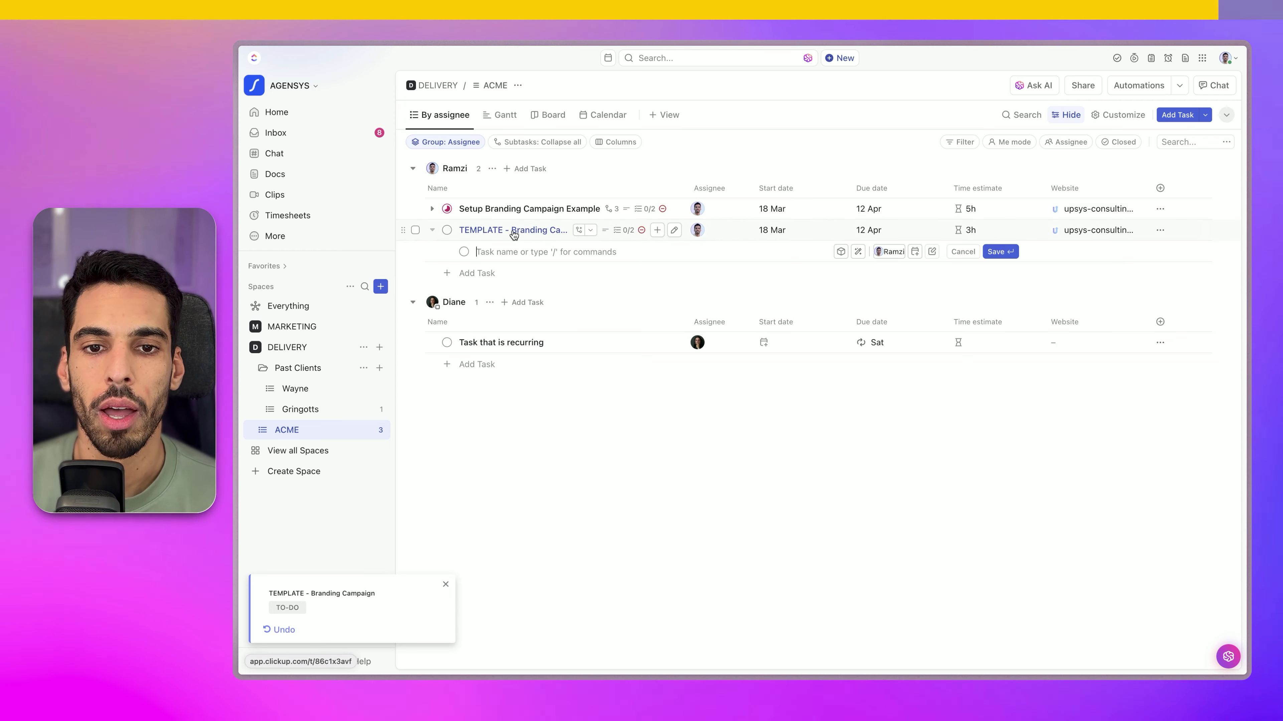
{"action": "key", "text": "Escape"}
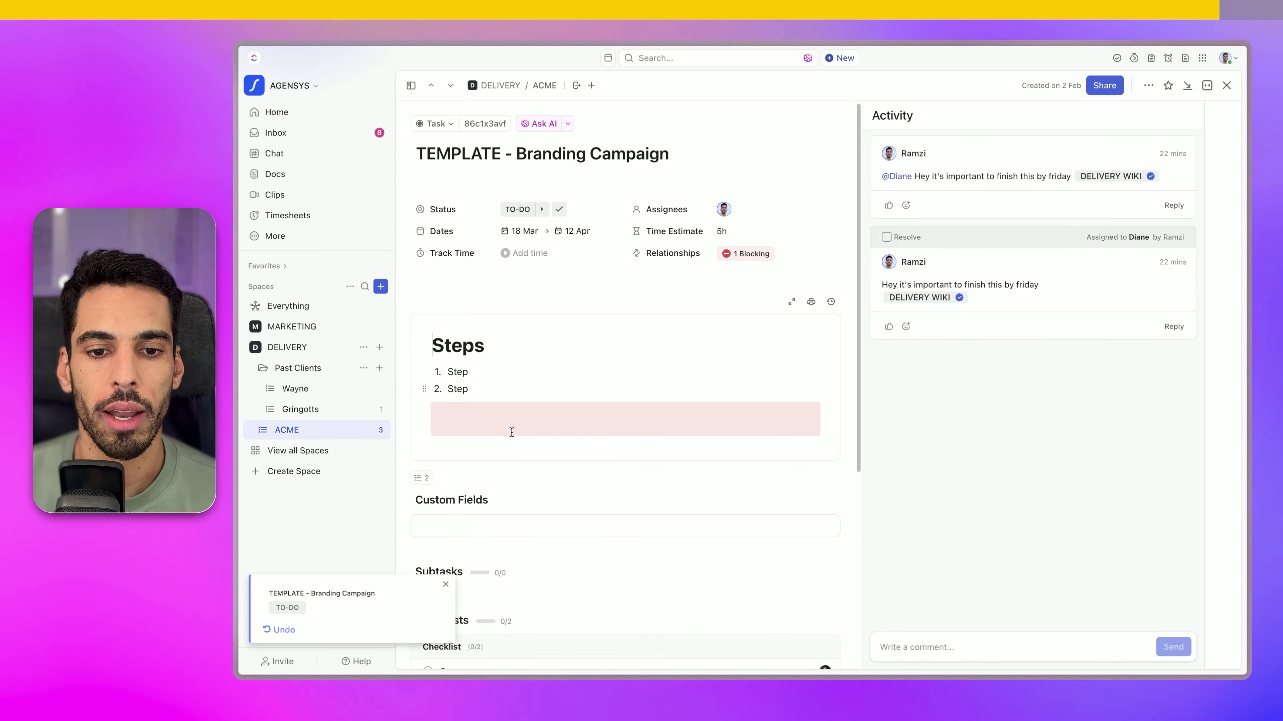
Delete both comments from the TEMPLATE - Branding Campaign task's activity
{"action": "scroll", "coordinate": [509, 431], "scroll_direction": "down", "scroll_amount": 2}
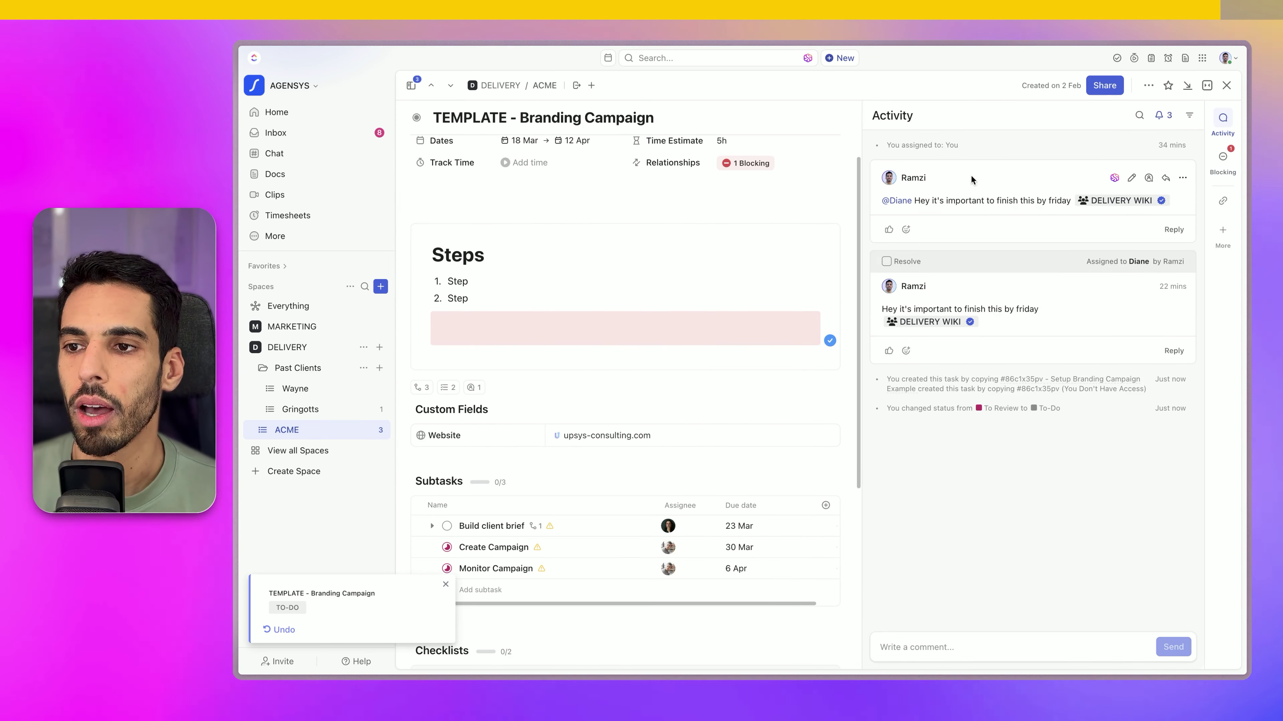
{"action": "left_click", "coordinate": [1182, 178]}
{"action": "left_click", "coordinate": [1106, 348]}
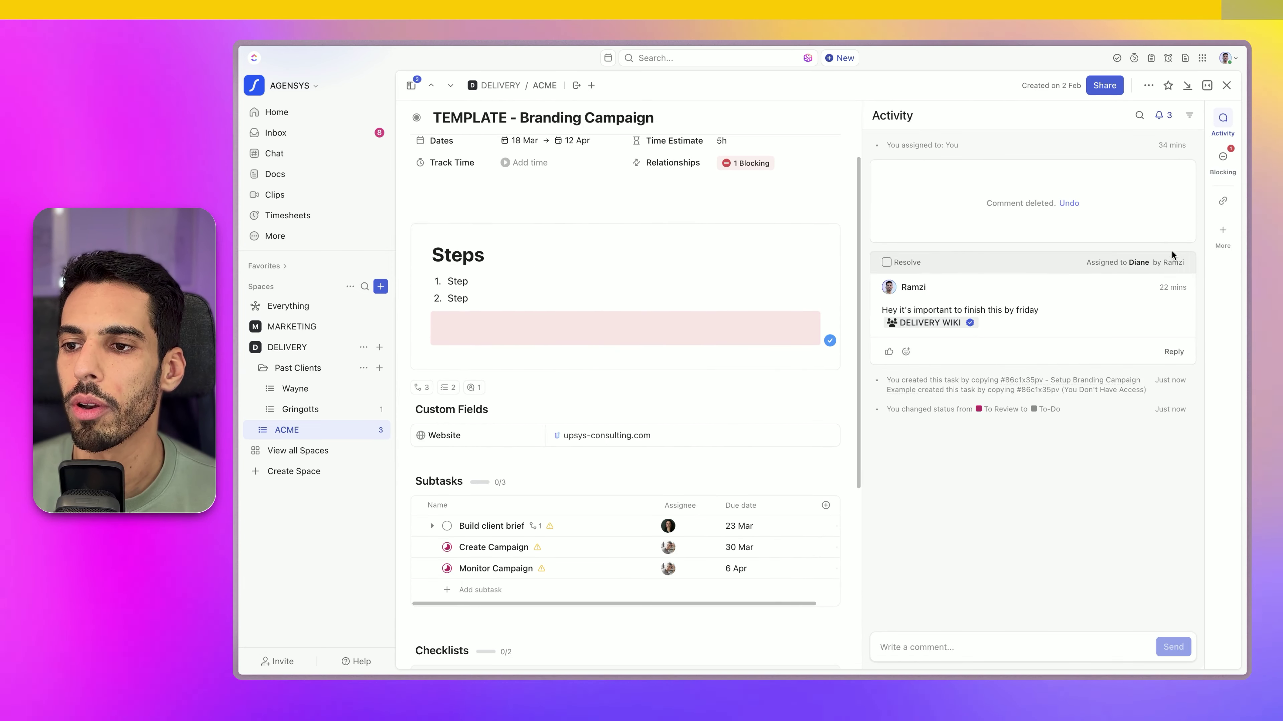
{"action": "left_click", "coordinate": [1182, 289]}
{"action": "left_click", "coordinate": [1106, 457]}
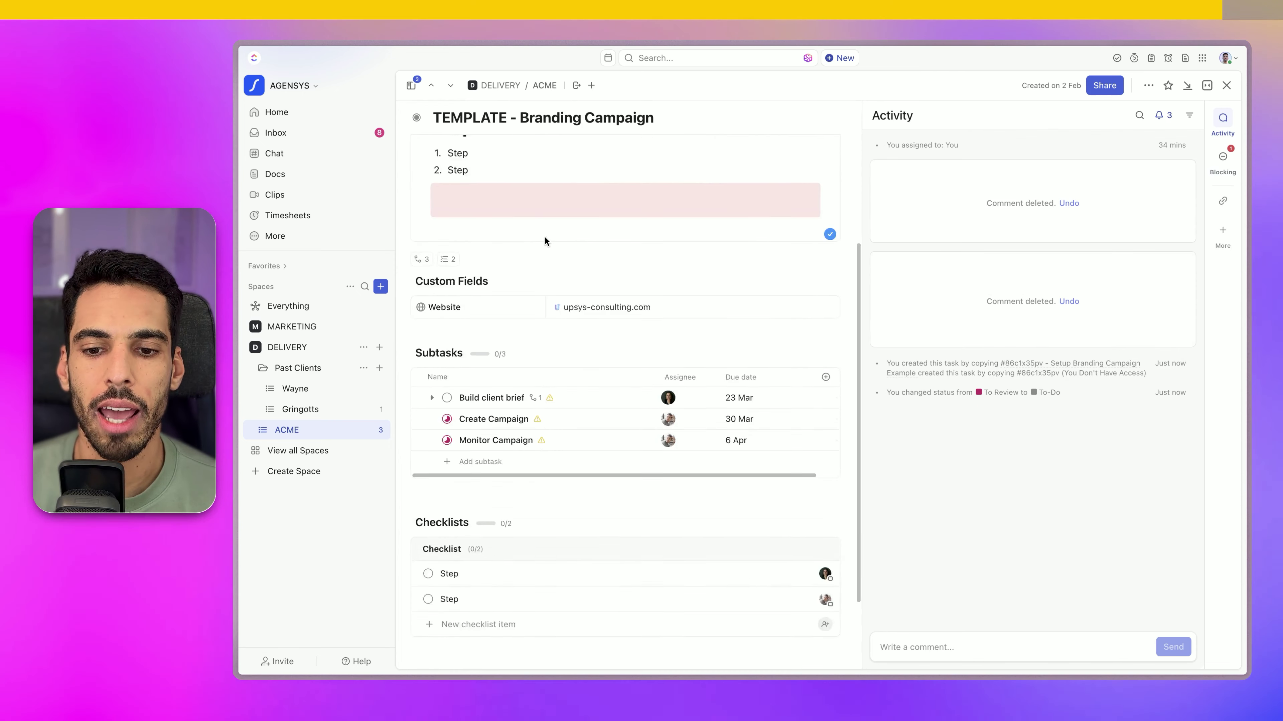
Set the Create Campaign and Monitor Campaign subtasks of TEMPLATE - Branding Campaign to TO-DO
{"action": "scroll", "coordinate": [552, 322], "scroll_direction": "down", "scroll_amount": 4}
{"action": "left_click", "coordinate": [446, 317]}
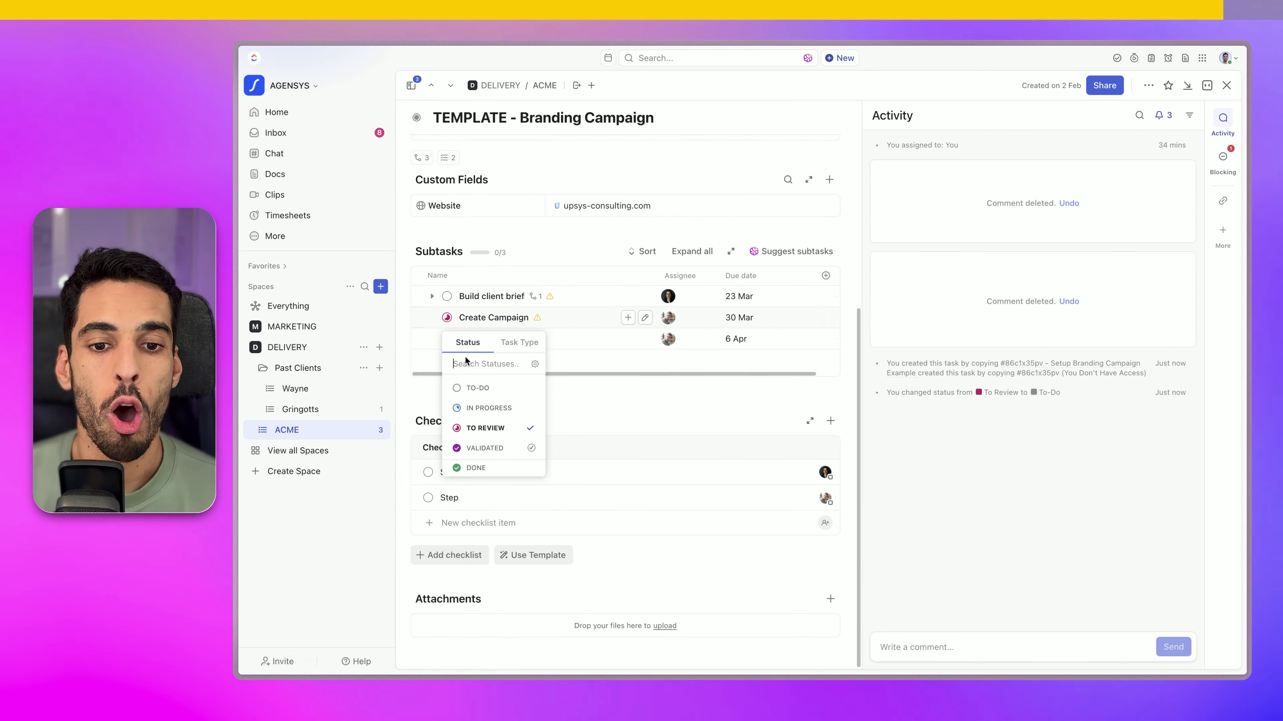
{"action": "left_click", "coordinate": [473, 387]}
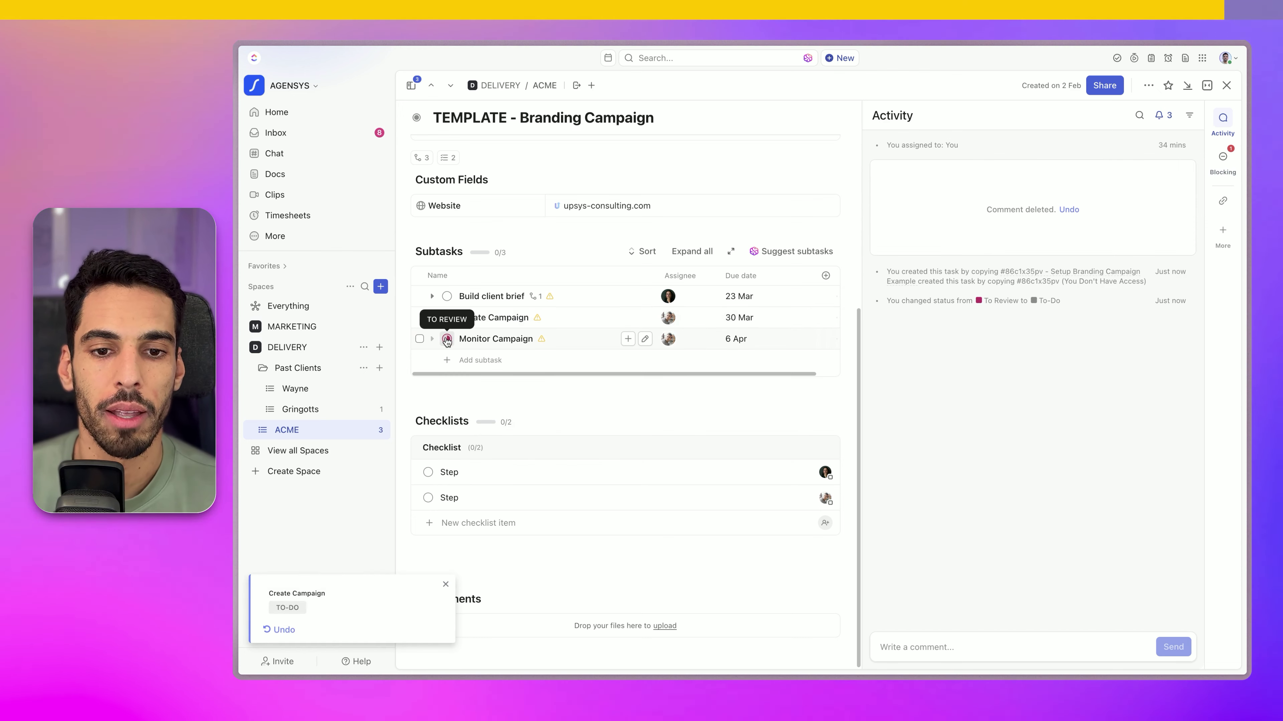
{"action": "left_click", "coordinate": [446, 338]}
{"action": "left_click", "coordinate": [469, 411]}
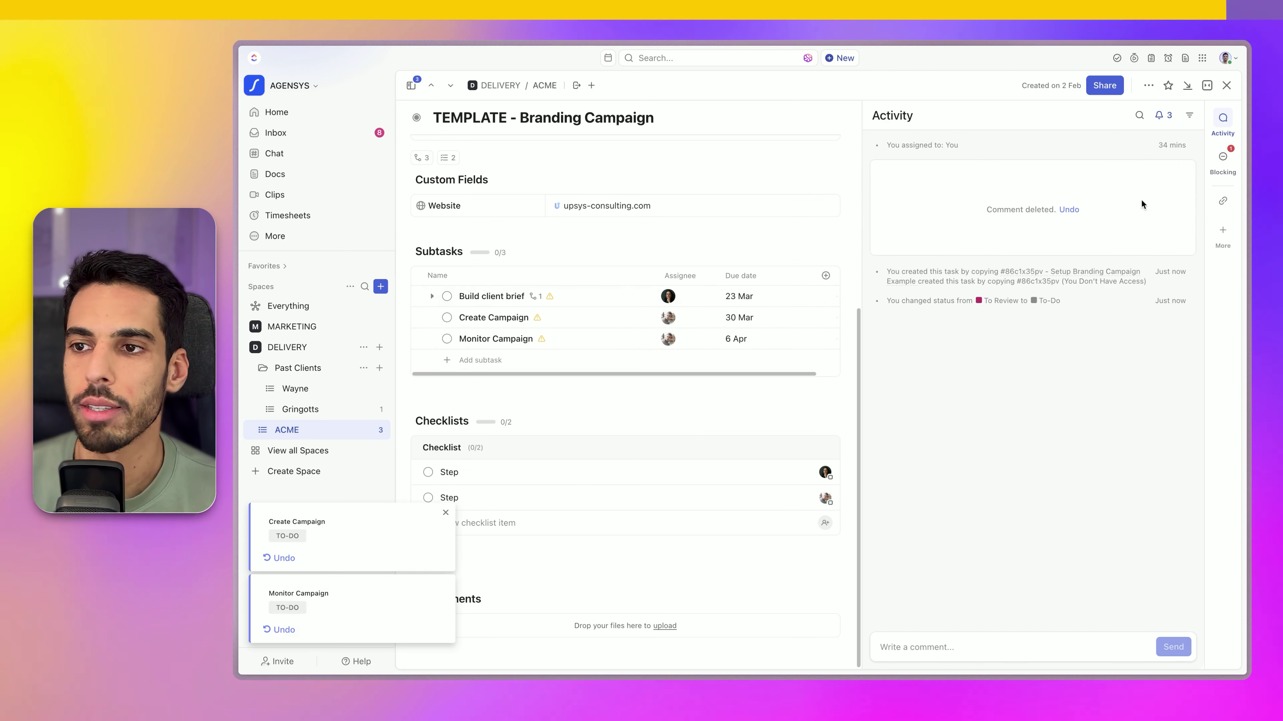
Close the task and remove the assignees from the subtasks of TEMPLATE - Branding Campaign
{"action": "key", "text": "Escape"}
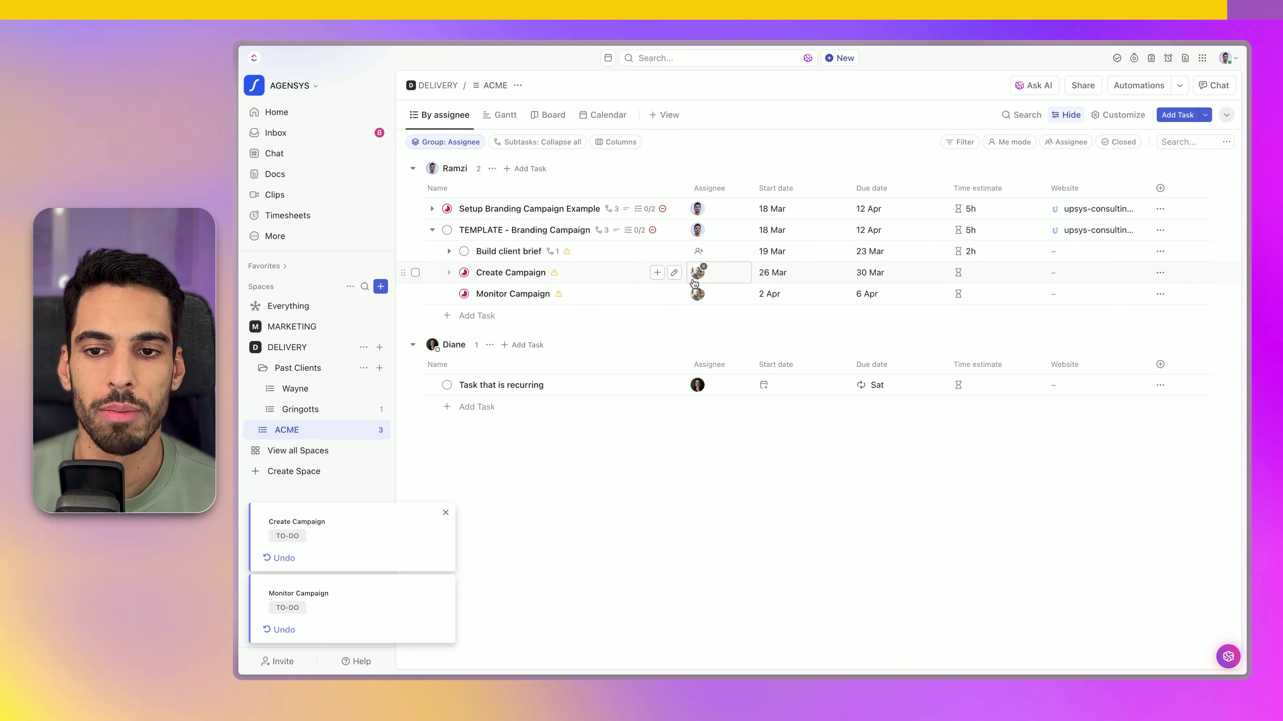
{"action": "left_click", "coordinate": [713, 268]}
{"action": "left_click", "coordinate": [705, 290]}
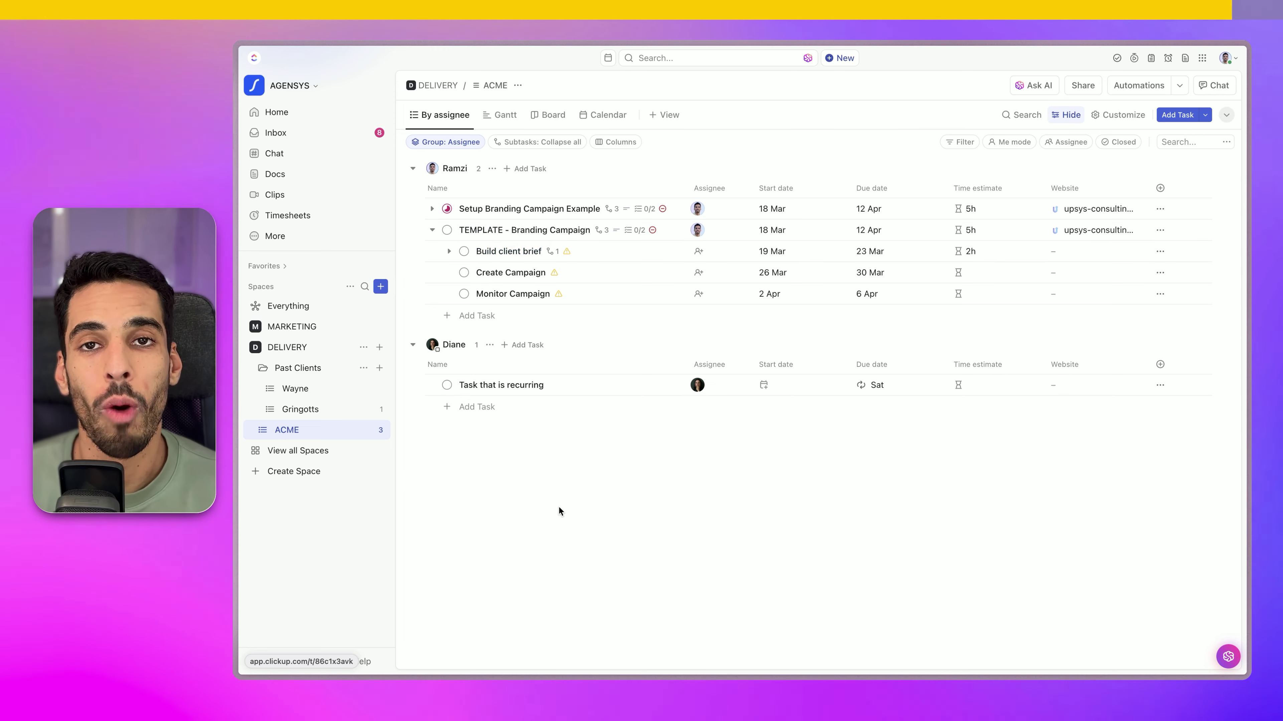
Save the TEMPLATE - Branding Campaign task as a new task template named BRANDING TEMPLATE, shared with all members and importing everything
{"action": "right_click", "coordinate": [504, 233]}
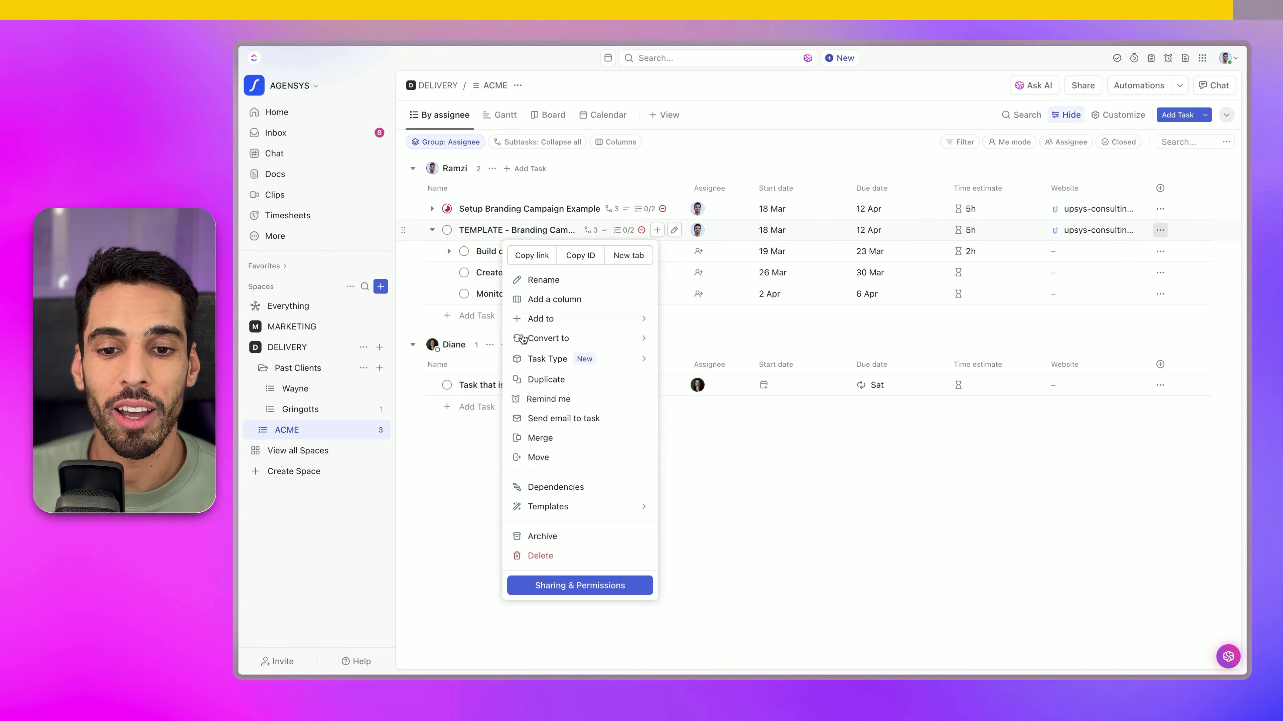
{"action": "mouse_move", "coordinate": [568, 507]}
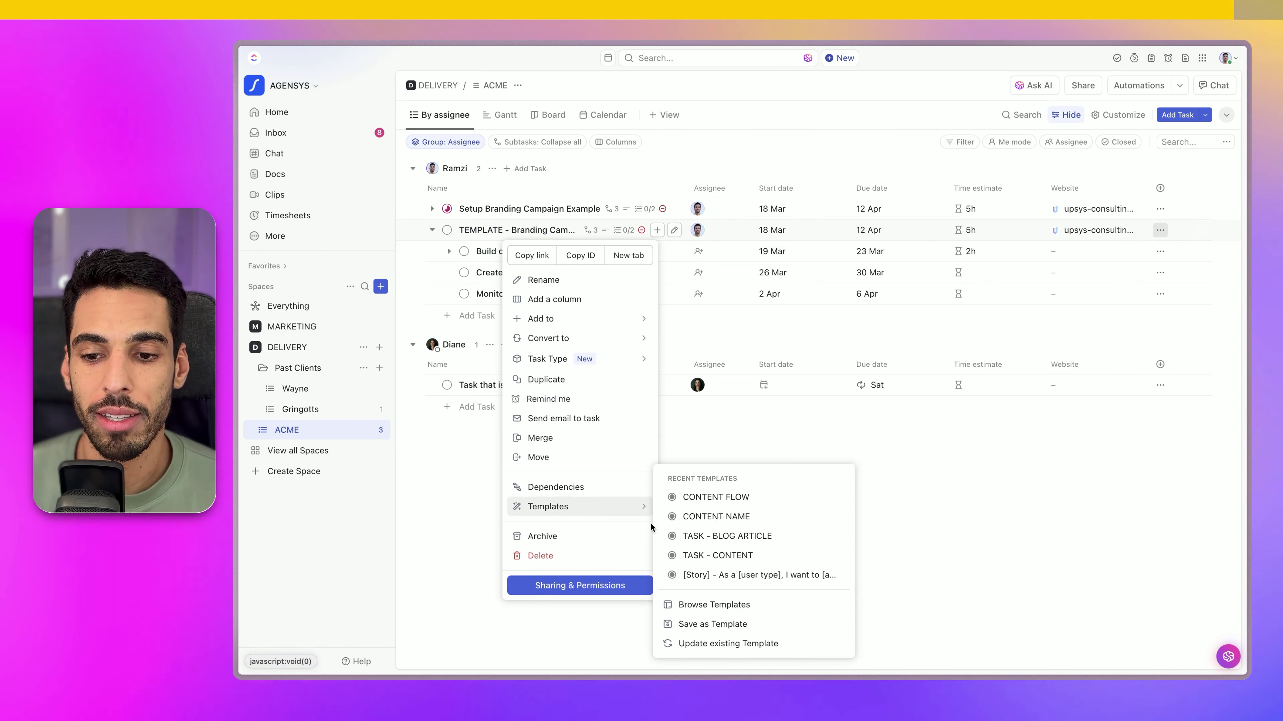
{"action": "left_click", "coordinate": [725, 625]}
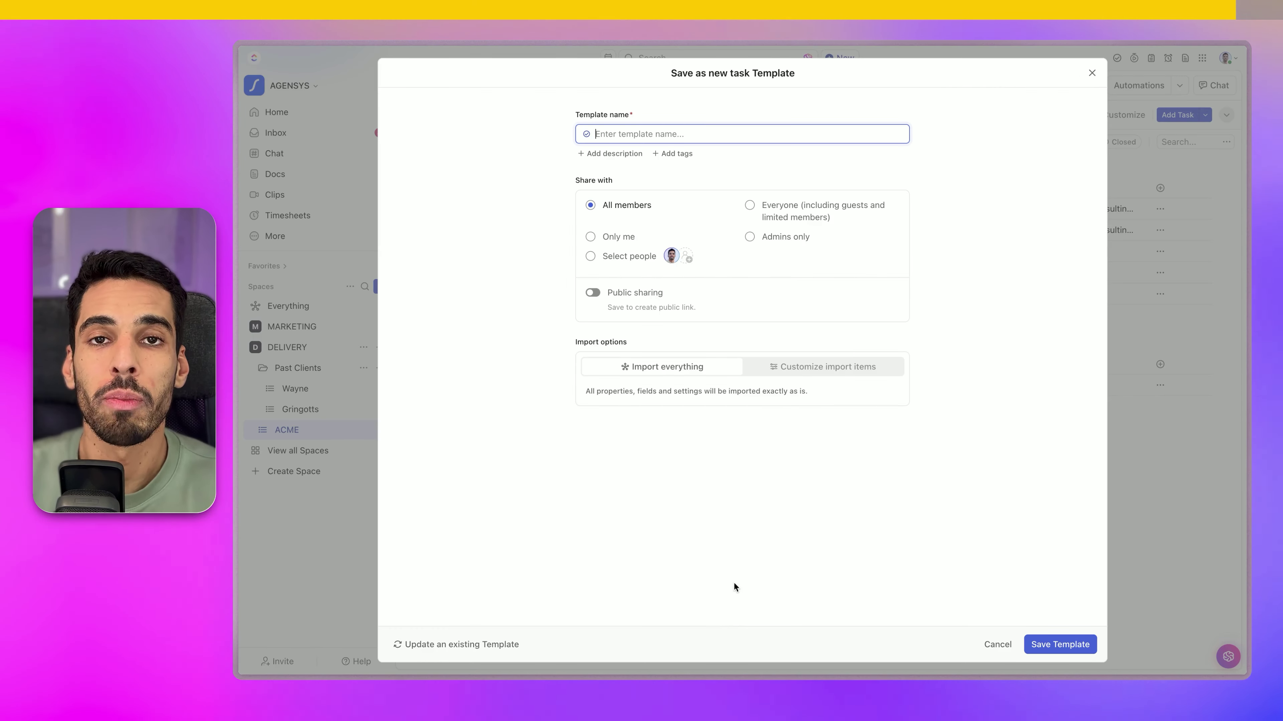
{"action": "type", "text": "BRANDING TEMPLATE"}
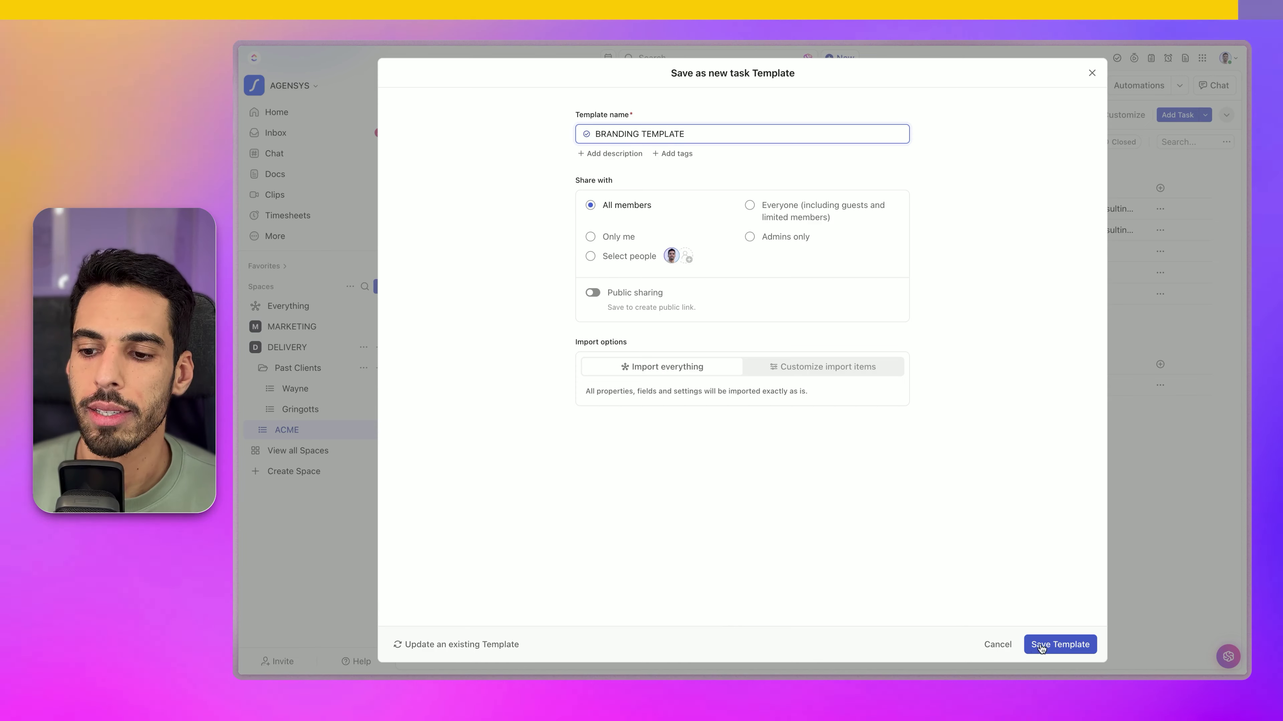
{"action": "left_click", "coordinate": [1041, 648]}
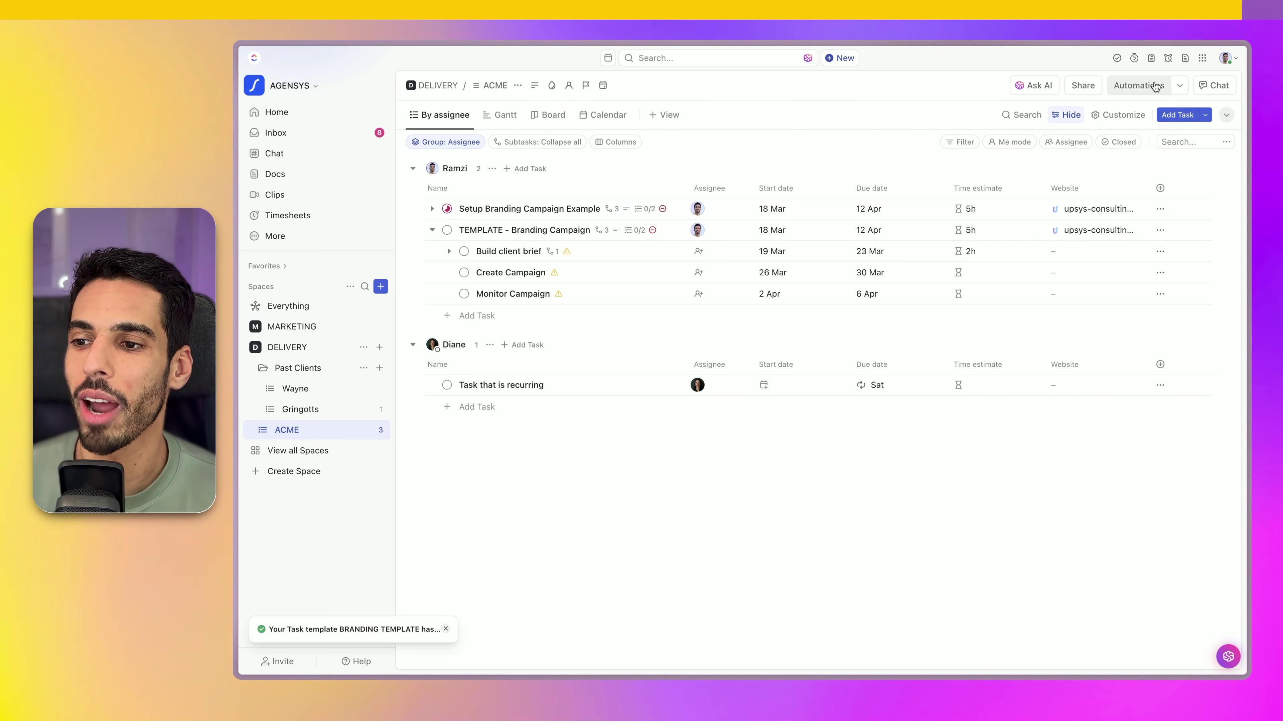
Start a new automation for the ACME list with Task created as its trigger, limited to tasks only
{"action": "left_click", "coordinate": [1138, 85]}
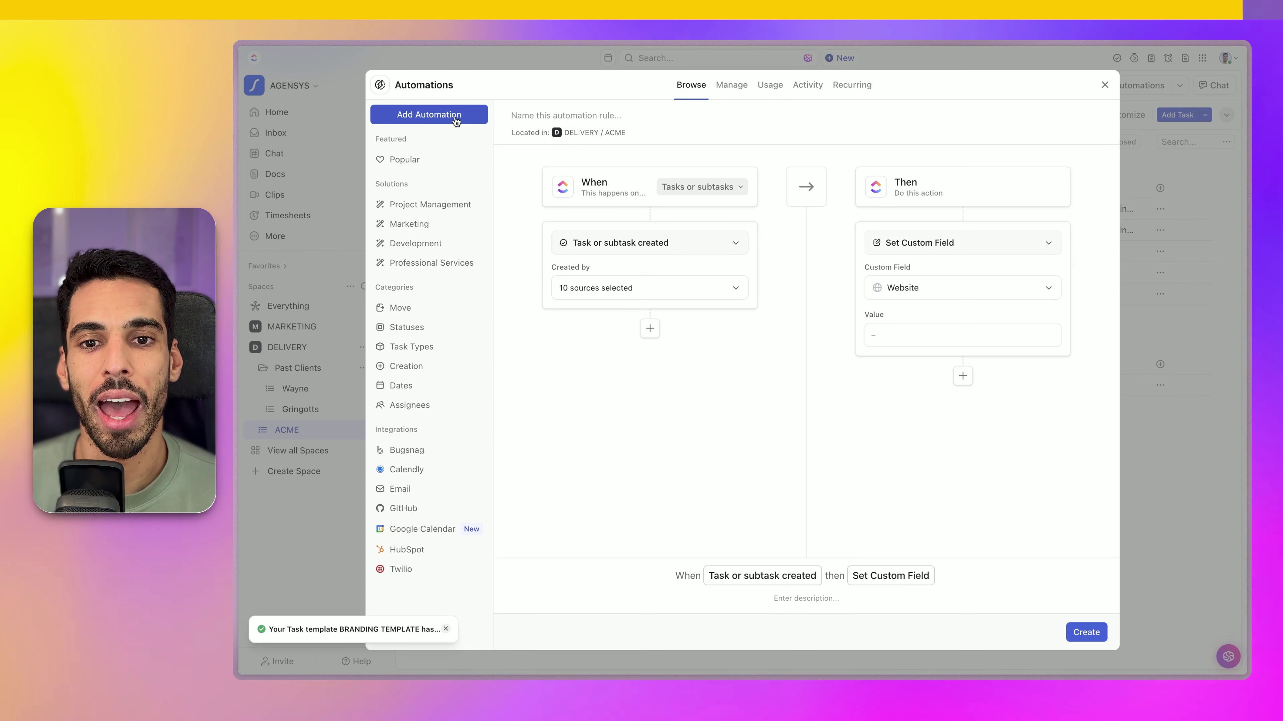
{"action": "left_click", "coordinate": [709, 196]}
{"action": "left_click", "coordinate": [677, 214]}
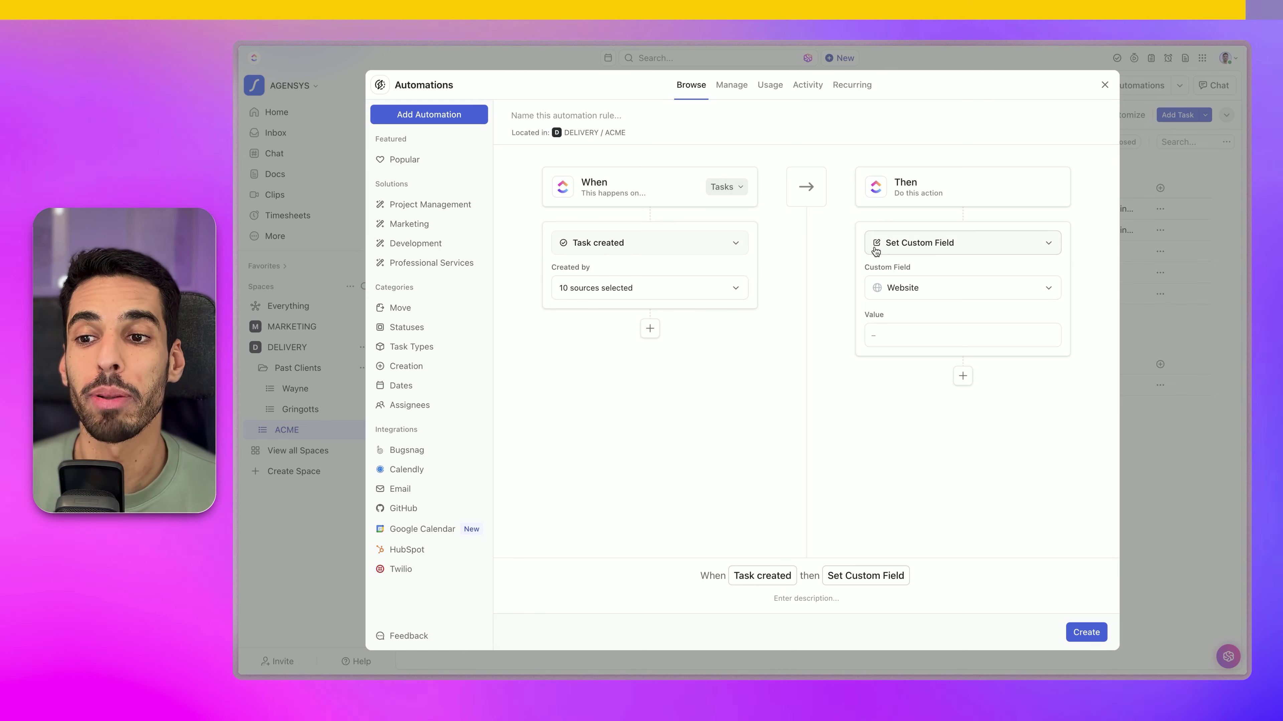
Set the automation's action to Apply a template using BRANDING TEMPLATE, and create the automation
{"action": "left_click", "coordinate": [903, 254]}
{"action": "type", "text": "templ"}
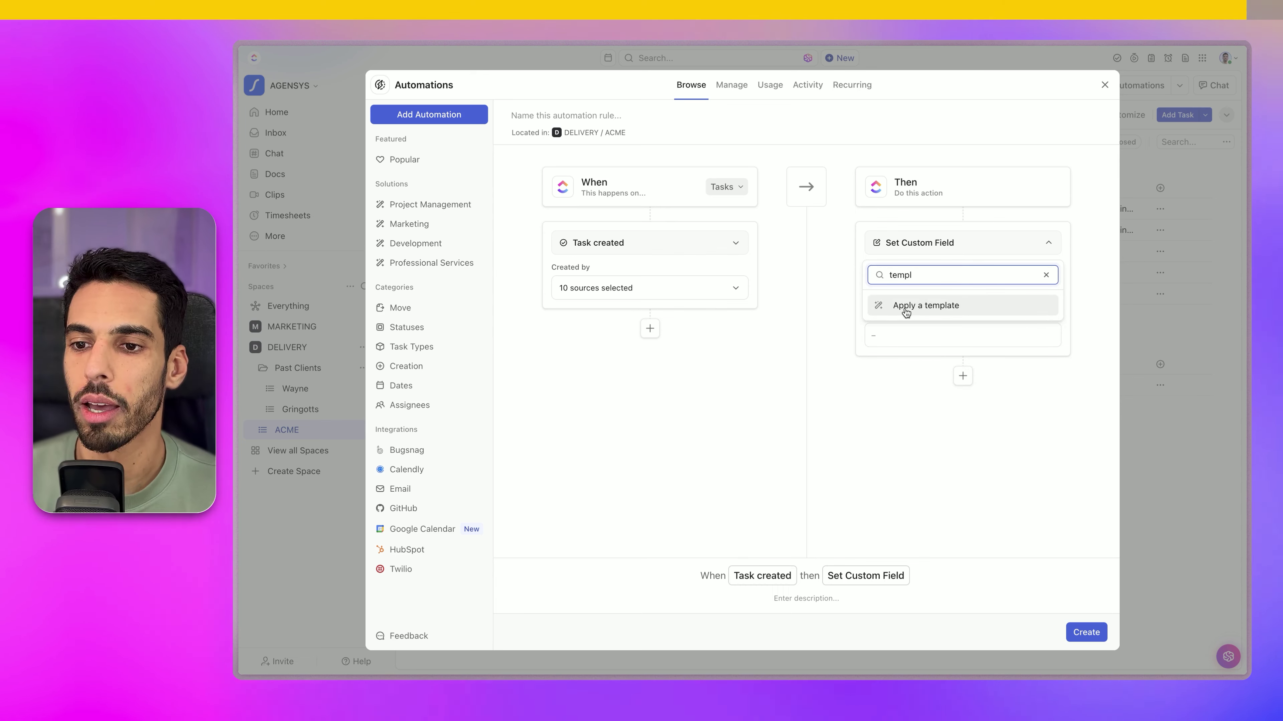
{"action": "left_click", "coordinate": [905, 312]}
{"action": "left_click", "coordinate": [907, 293]}
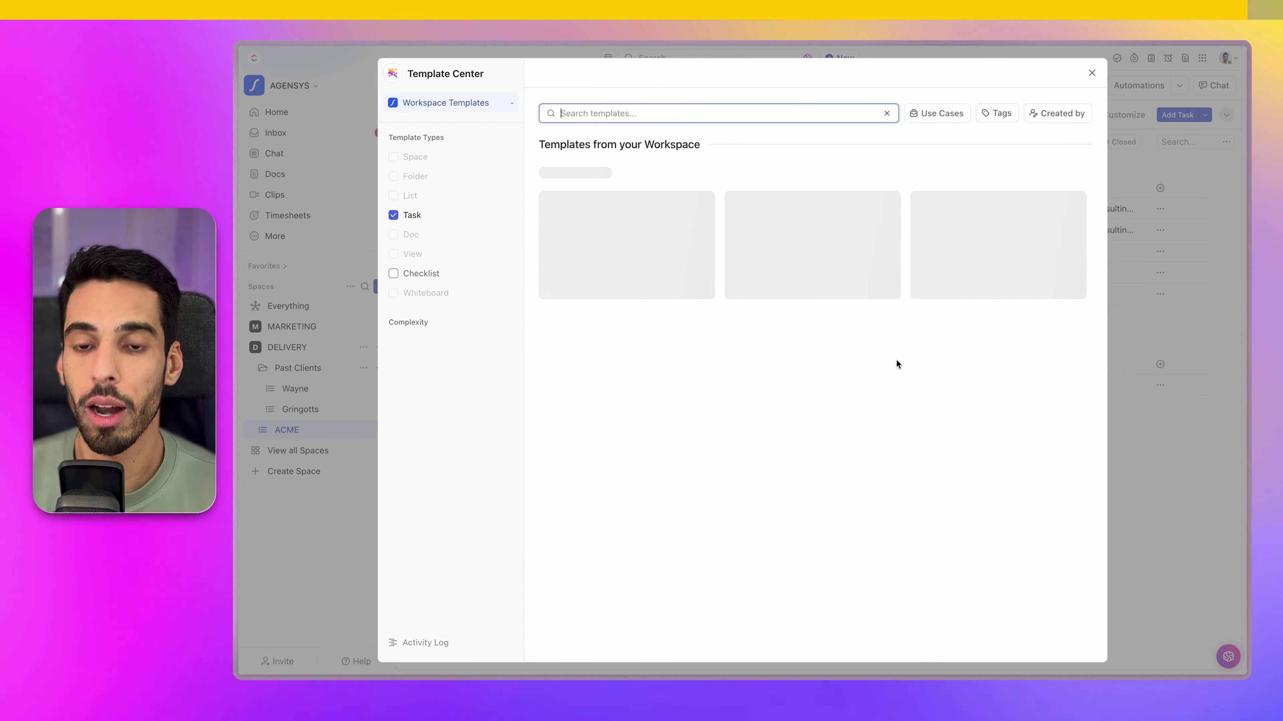
{"action": "type", "text": "brand"}
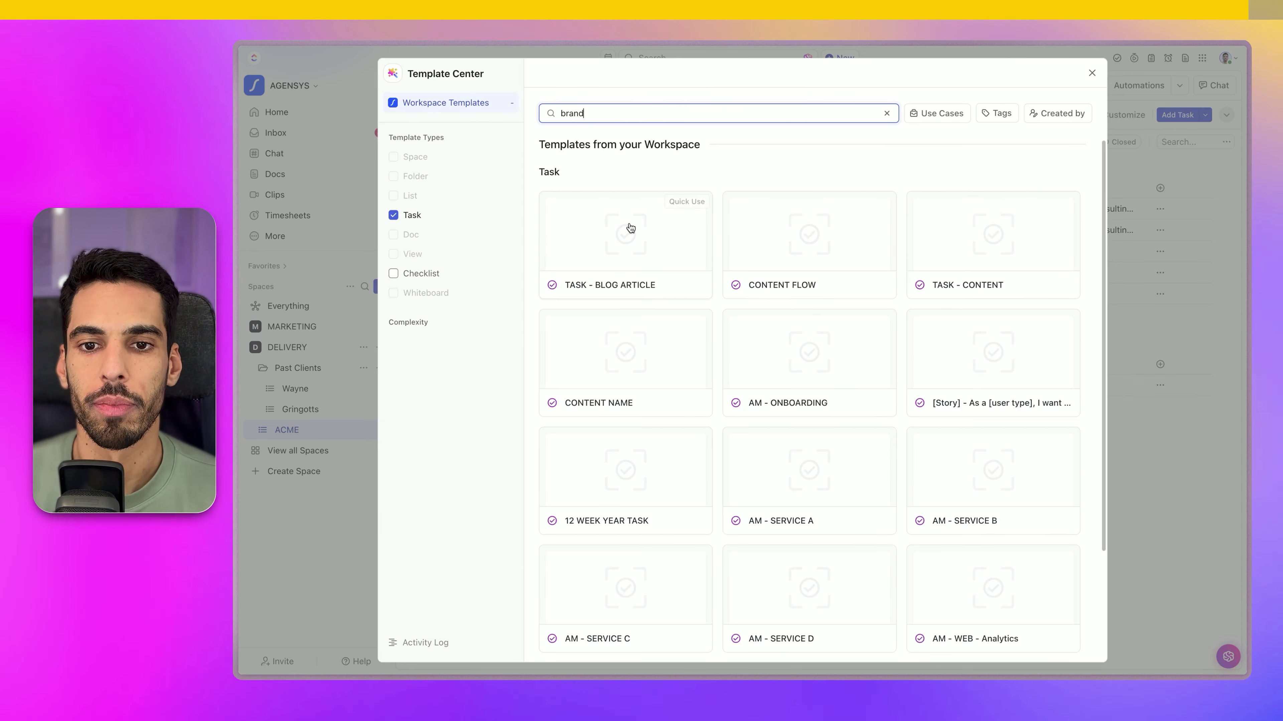
{"action": "left_click", "coordinate": [624, 232]}
{"action": "left_click", "coordinate": [919, 122]}
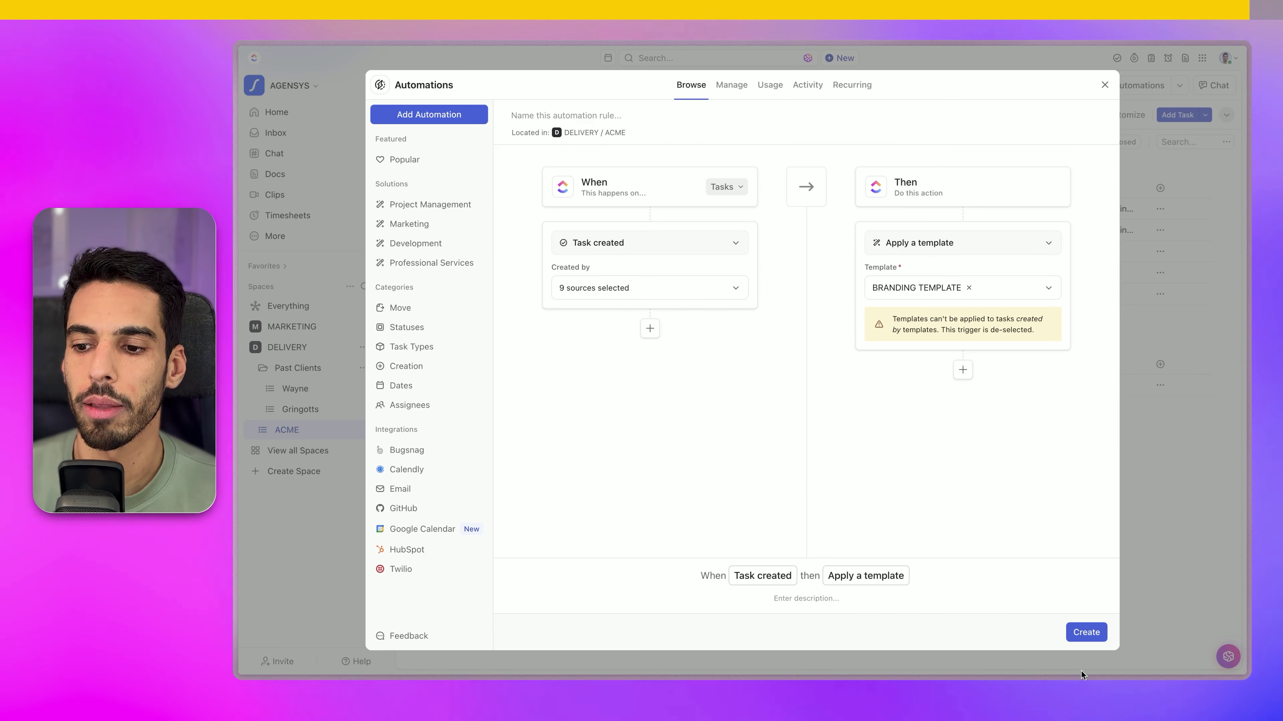
{"action": "left_click", "coordinate": [1088, 634]}
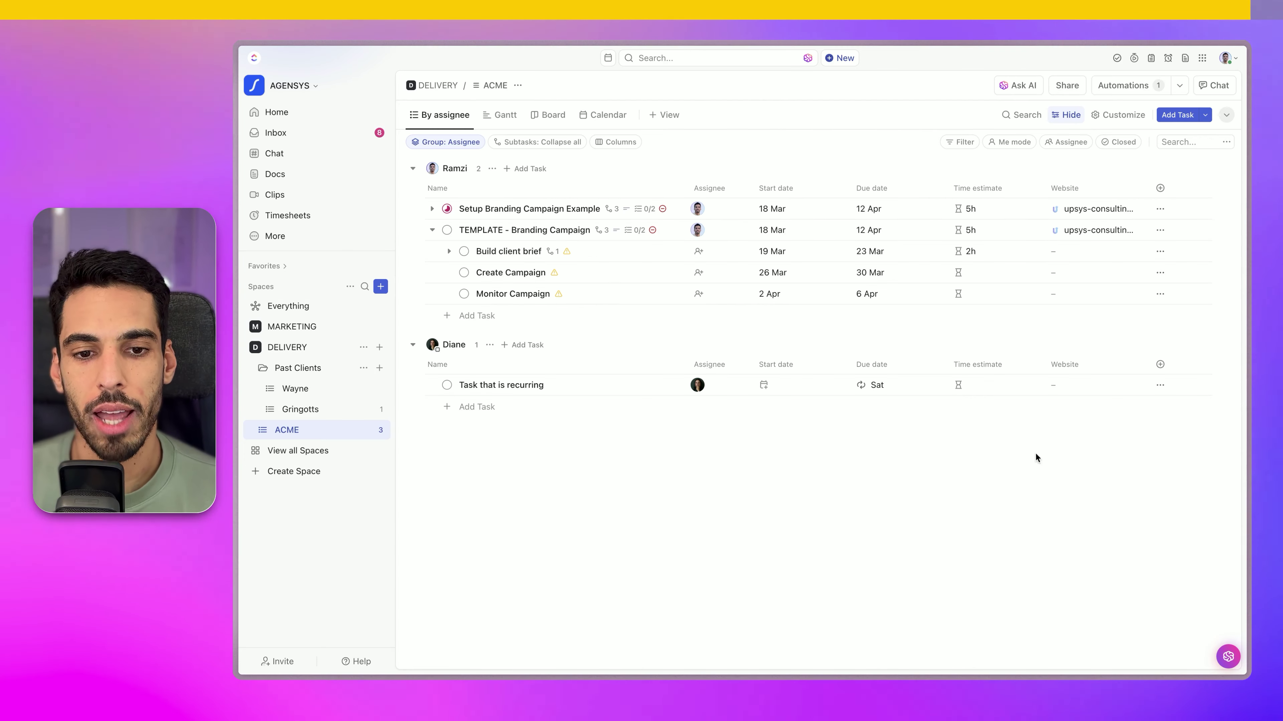
Add a task named CAMPAIGN 2025 to the assignee group that contains Task that is recurring
{"action": "left_click", "coordinate": [468, 408]}
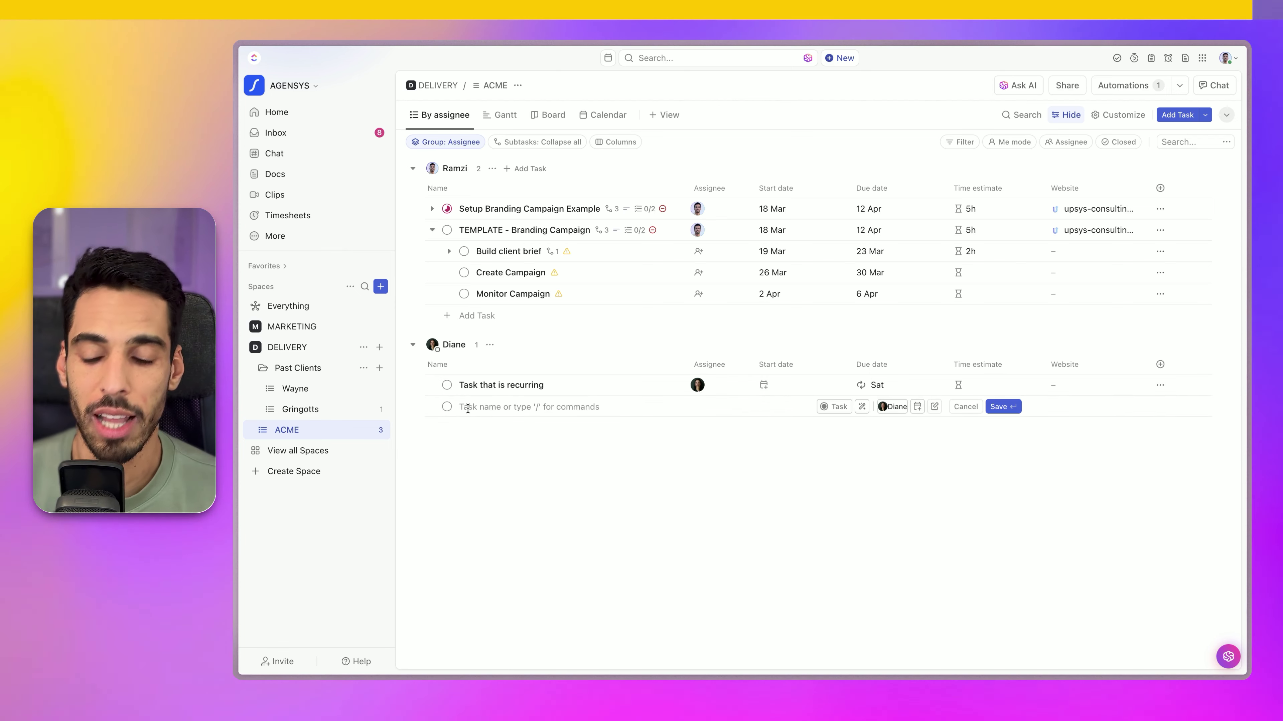
{"action": "type", "text": "CAMPA"}
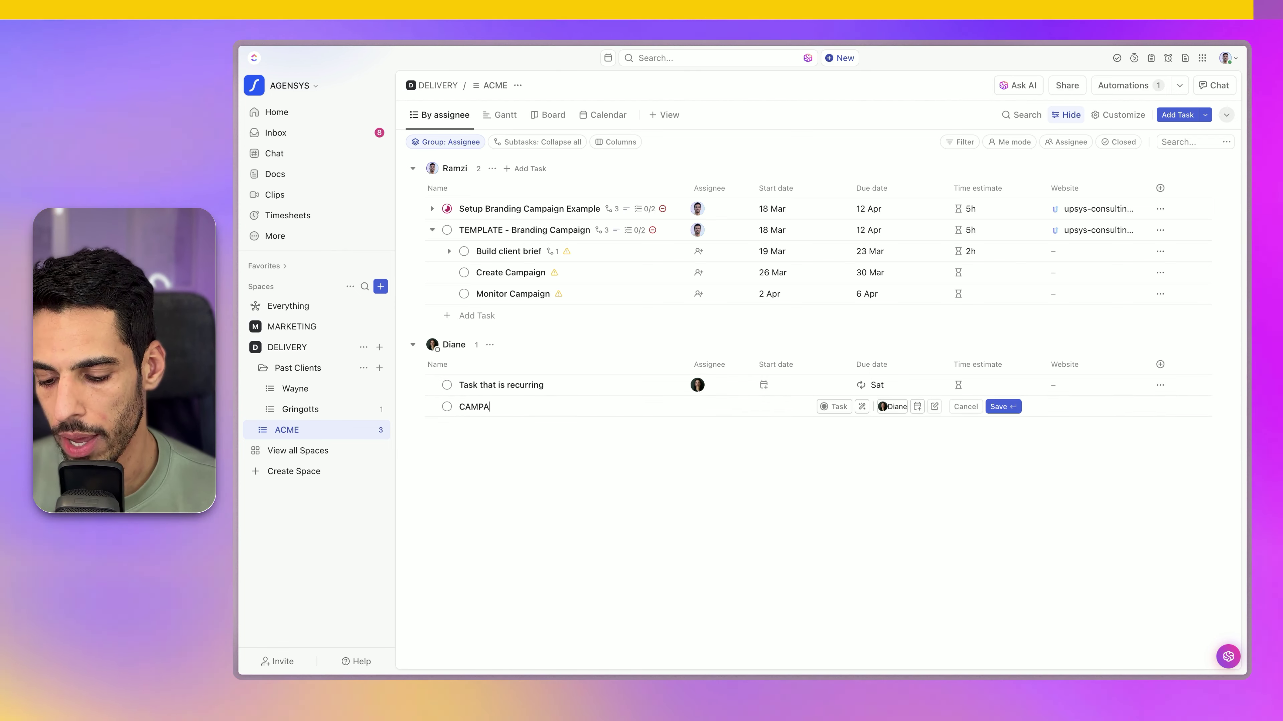
{"action": "type", "text": "IGN 20205"}
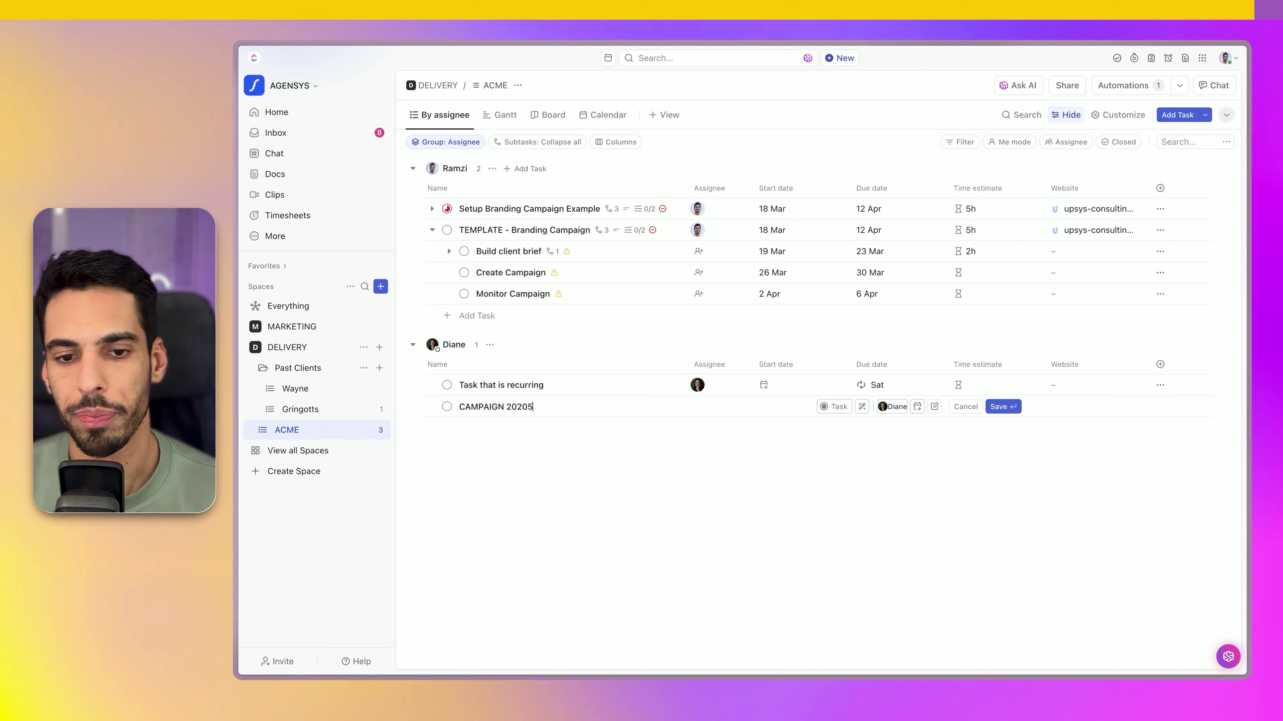
{"action": "key", "text": "Return"}
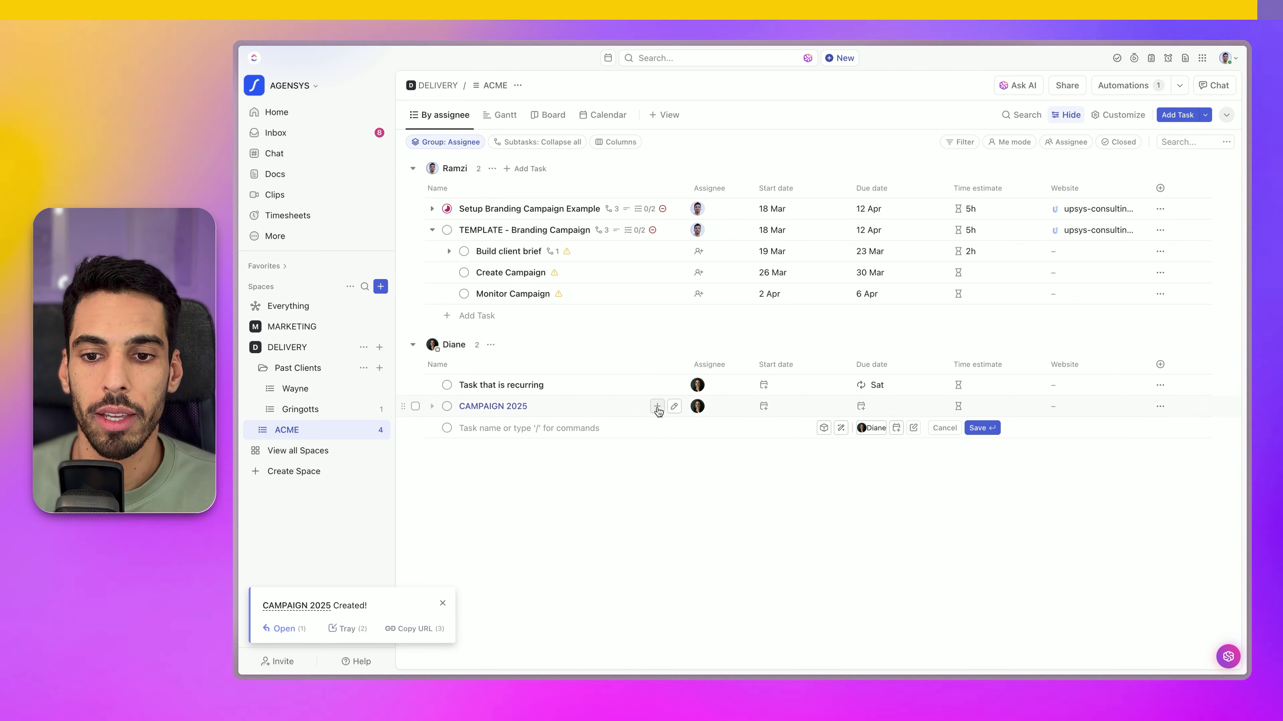
Review the template content applied to the CAMPAIGN 2025 task, and expand its subtasks and the Build client brief sub-subtask in the list
{"action": "left_click", "coordinate": [492, 406]}
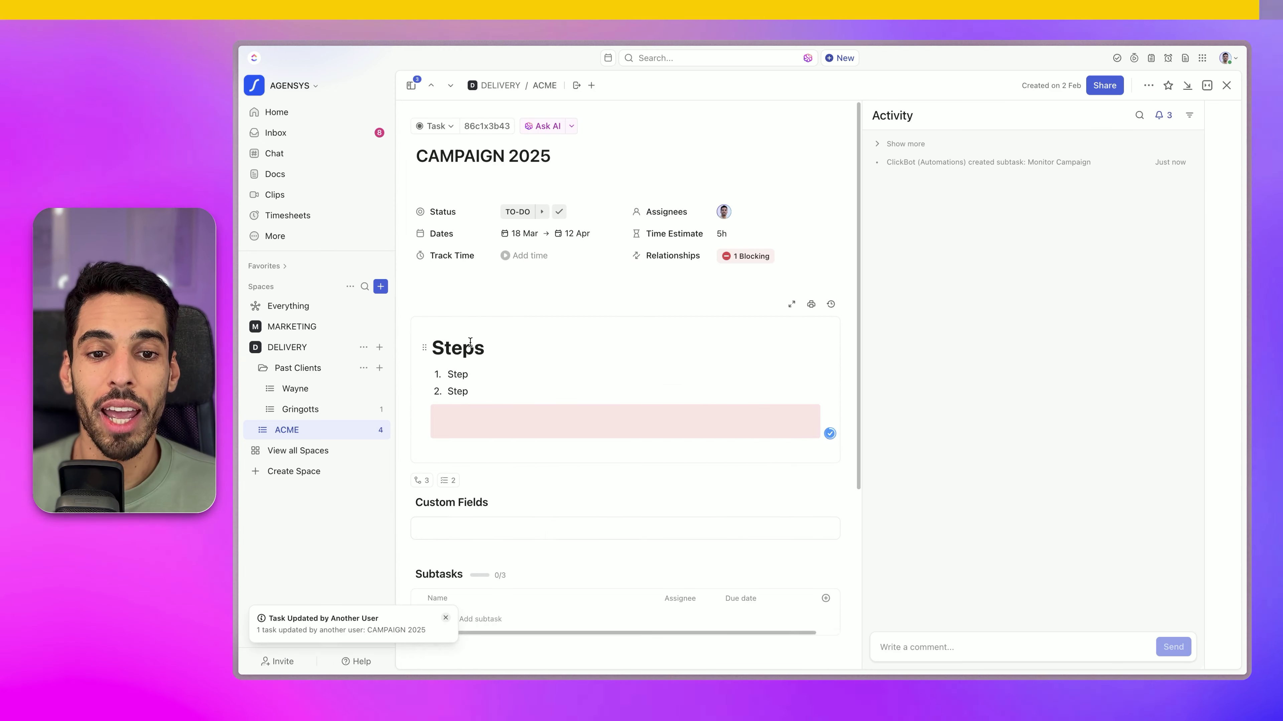
{"action": "scroll", "coordinate": [505, 480], "scroll_direction": "down", "scroll_amount": 4}
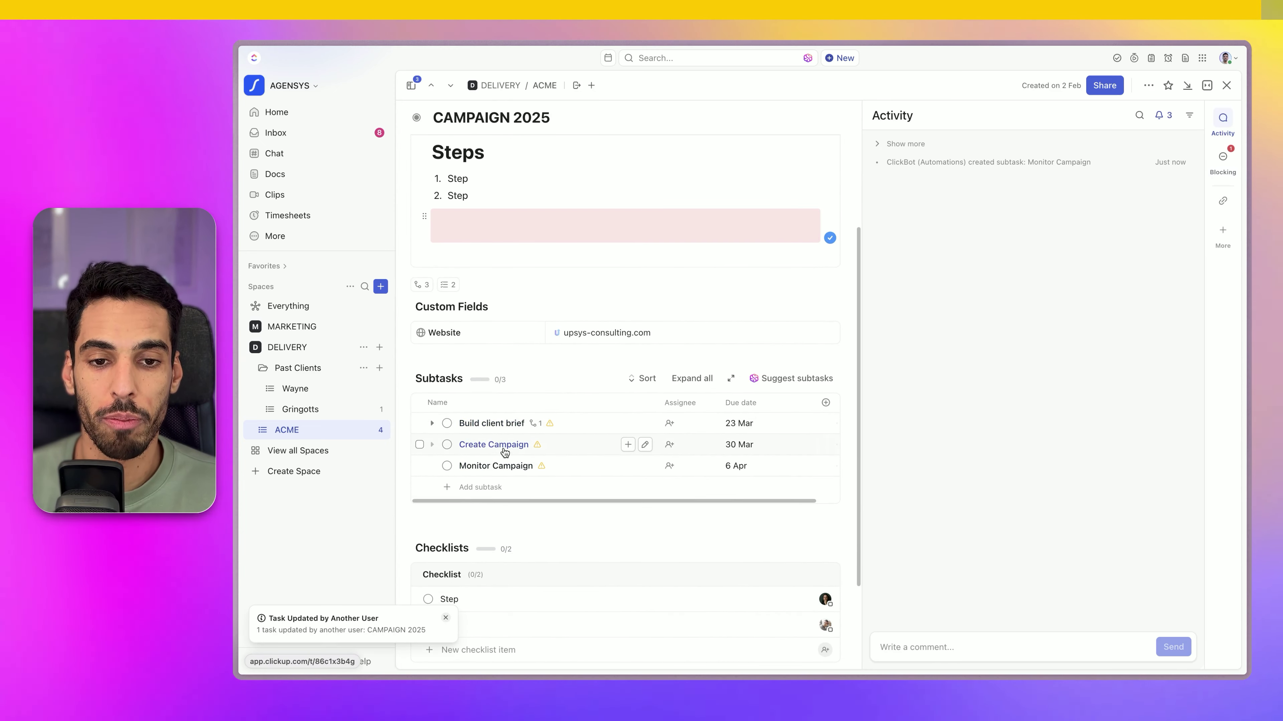
{"action": "key", "text": "Escape"}
{"action": "left_click", "coordinate": [432, 322]}
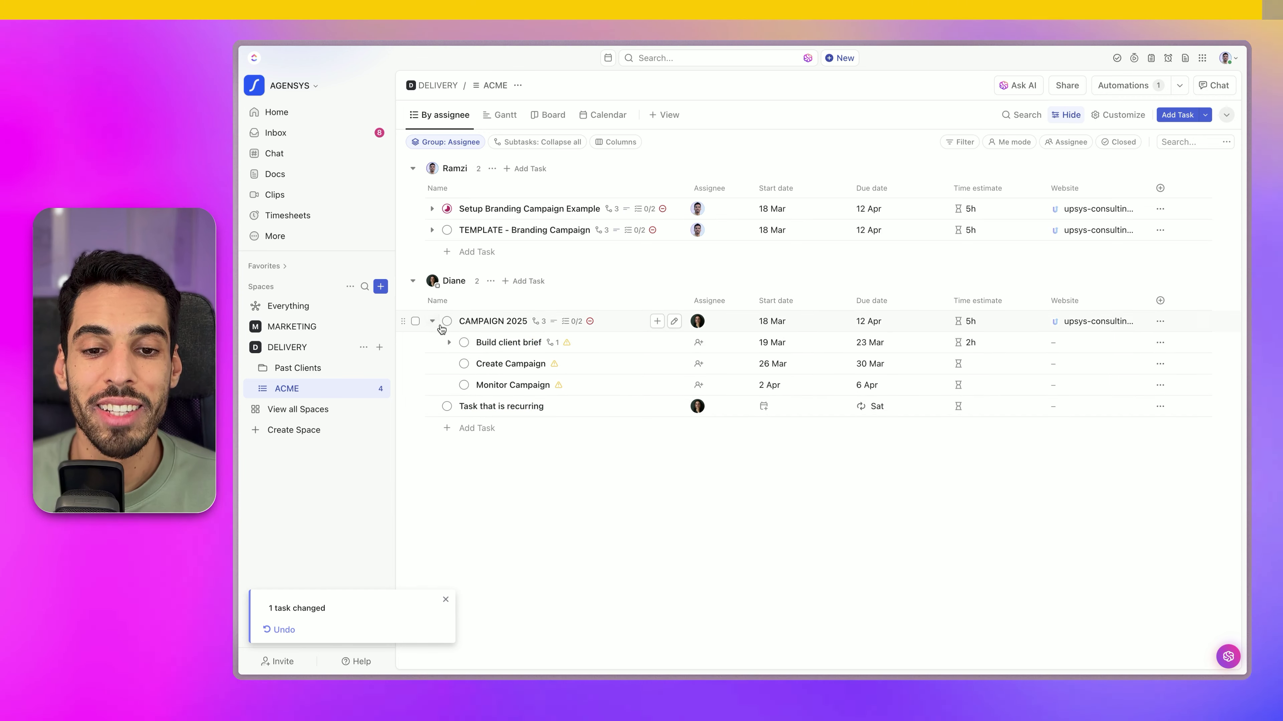
{"action": "left_click", "coordinate": [449, 343]}
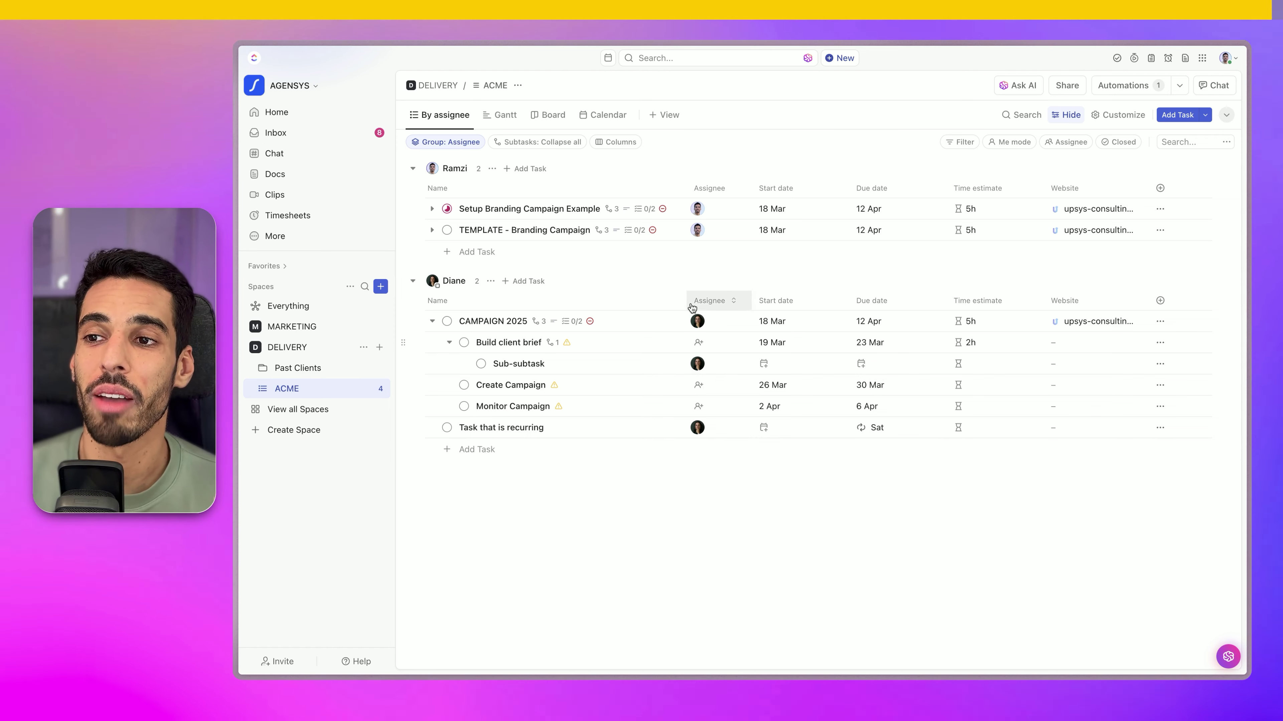
{"action": "left_click", "coordinate": [1131, 84]}
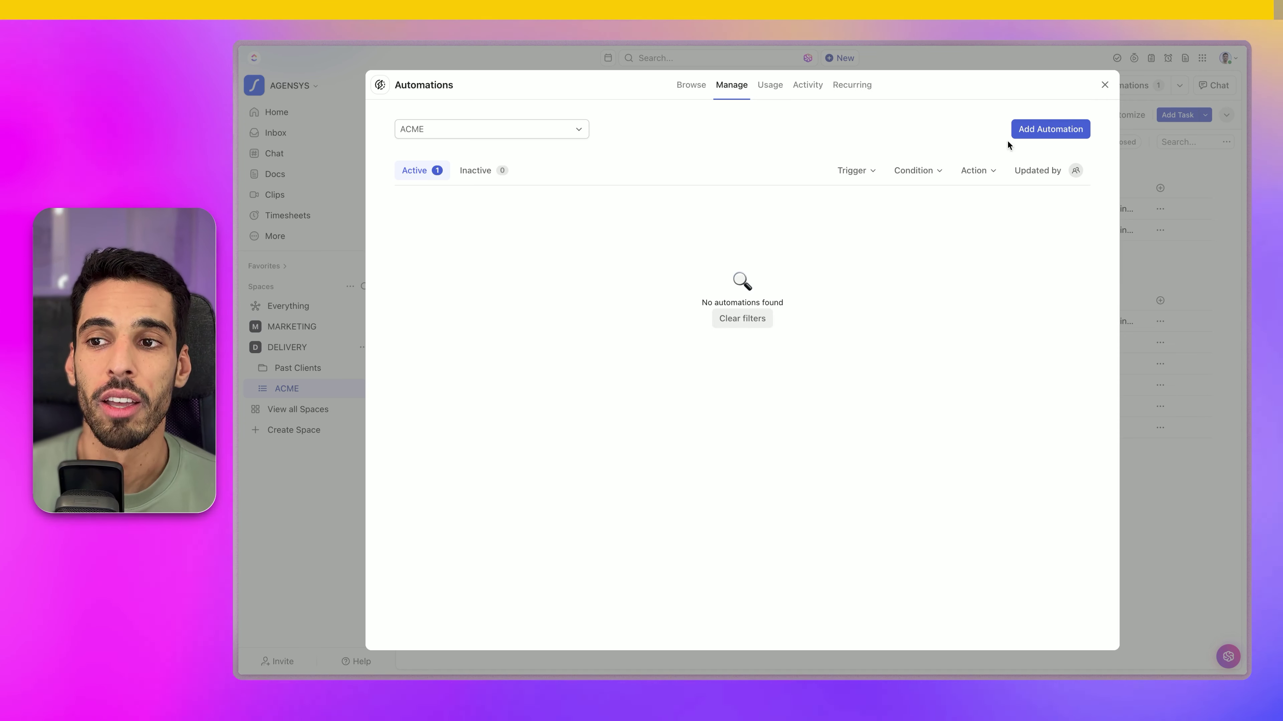
{"action": "left_click", "coordinate": [1039, 132]}
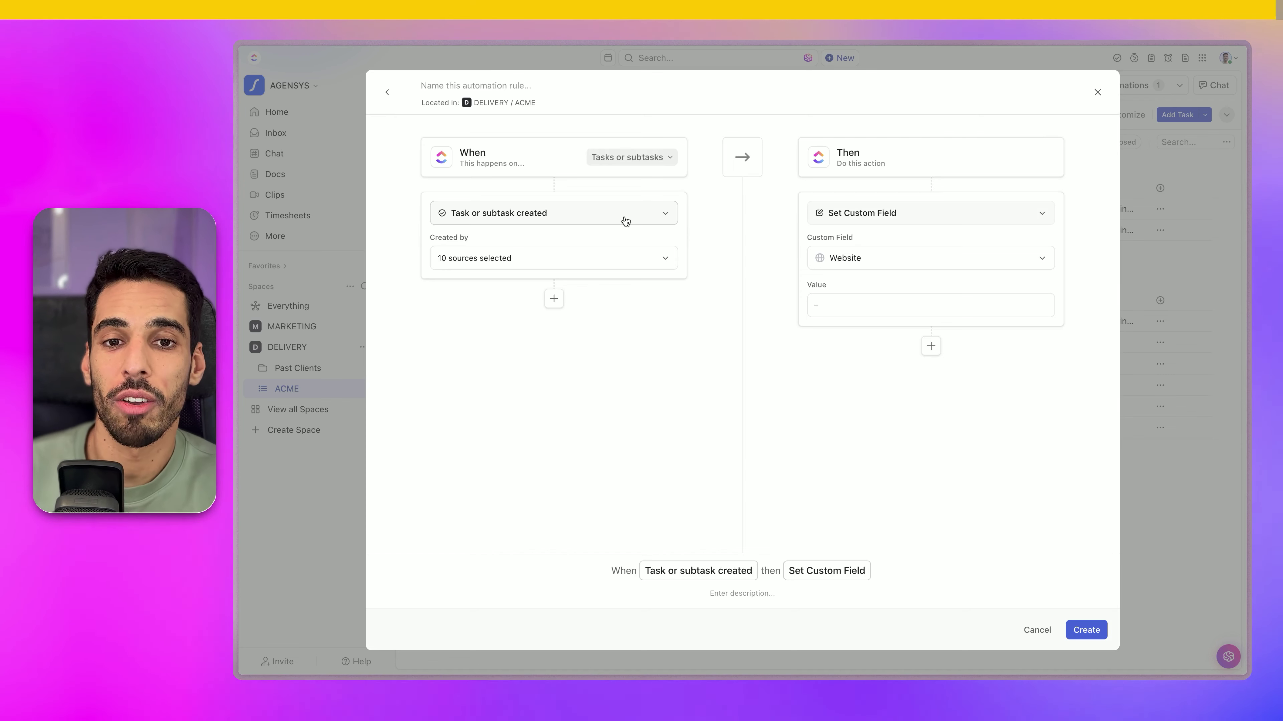
{"action": "left_click", "coordinate": [558, 299]}
{"action": "left_click", "coordinate": [559, 336]}
{"action": "left_click", "coordinate": [766, 372]}
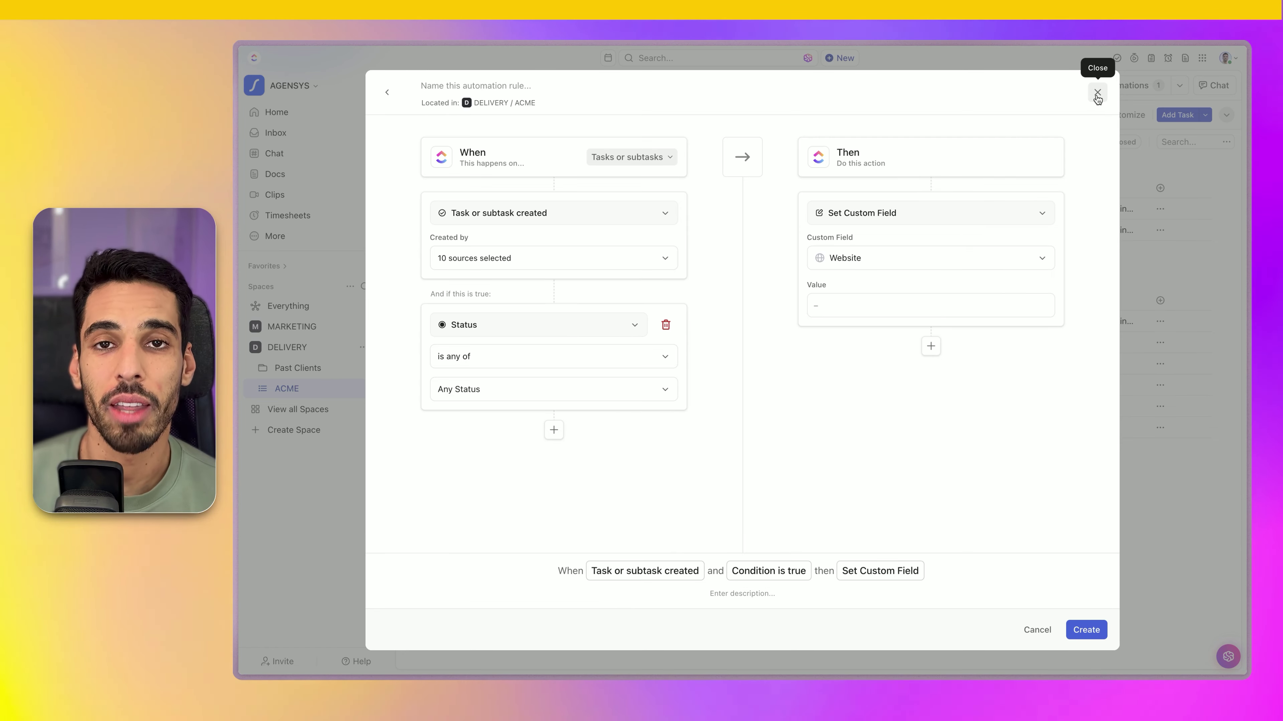
{"action": "left_click", "coordinate": [1097, 94]}
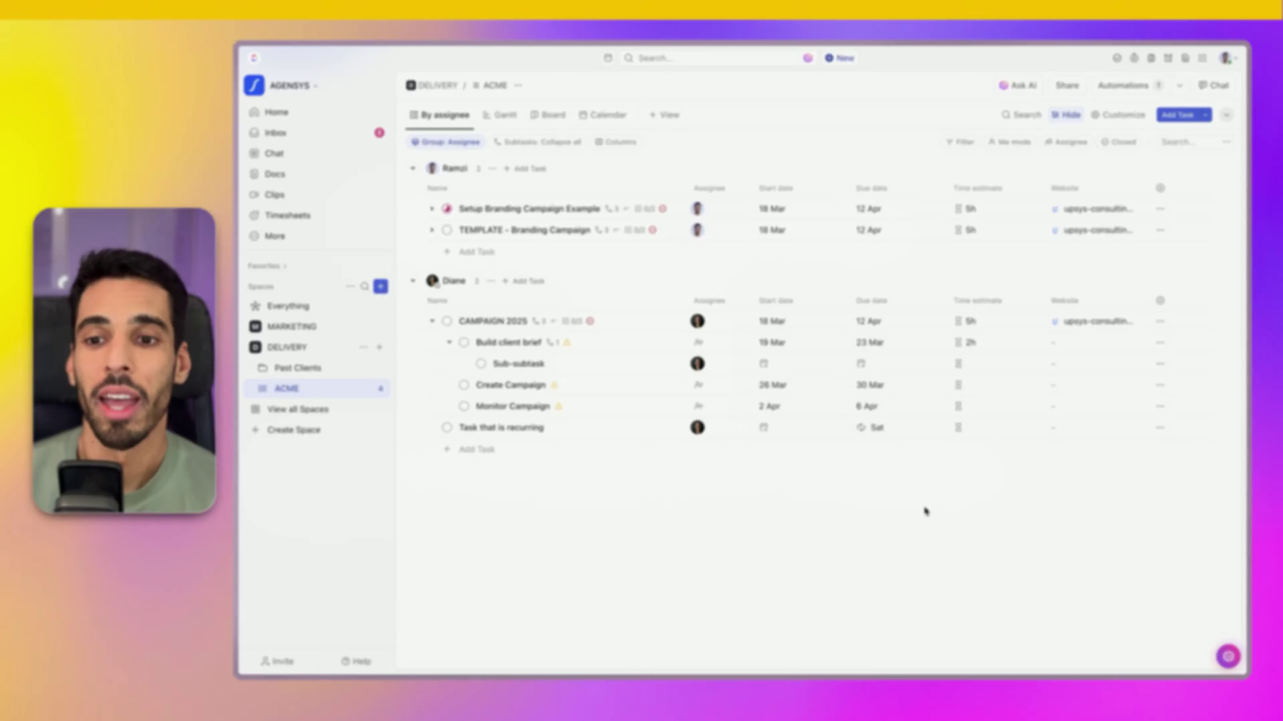